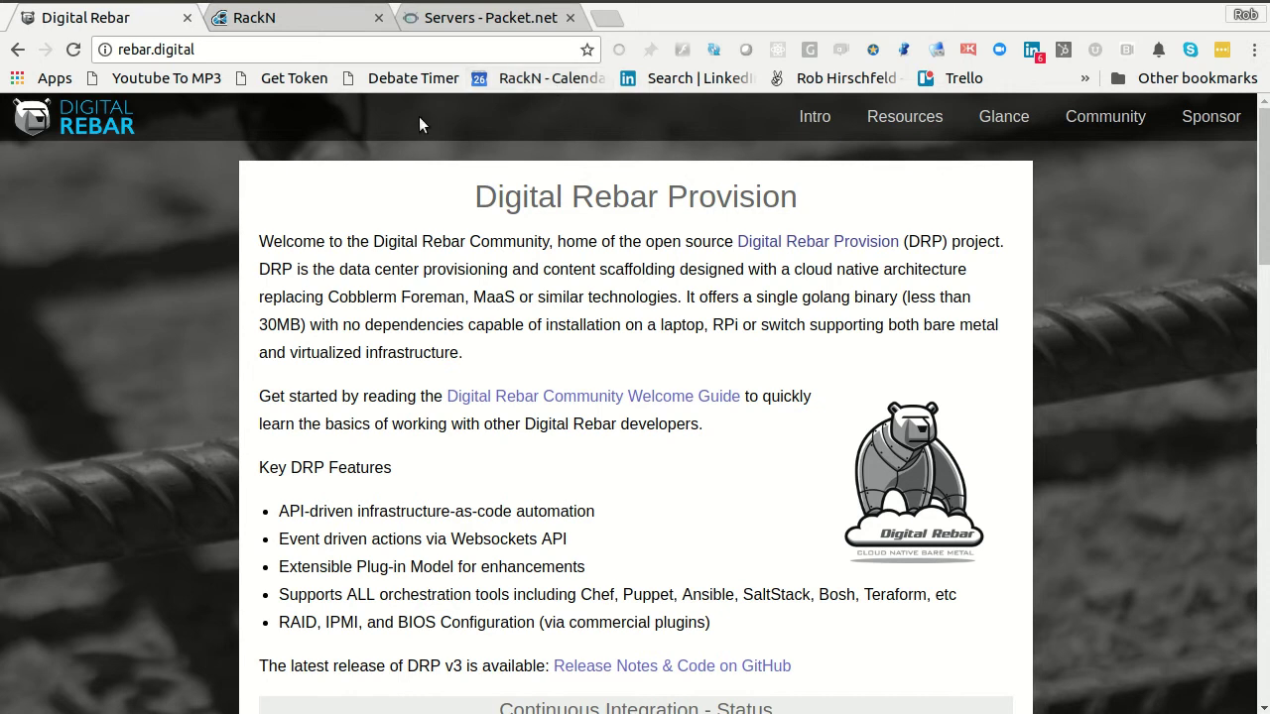
- Move from the RackN Portal to the Packet.net servers page, which lists no servers yet
click(268, 19)
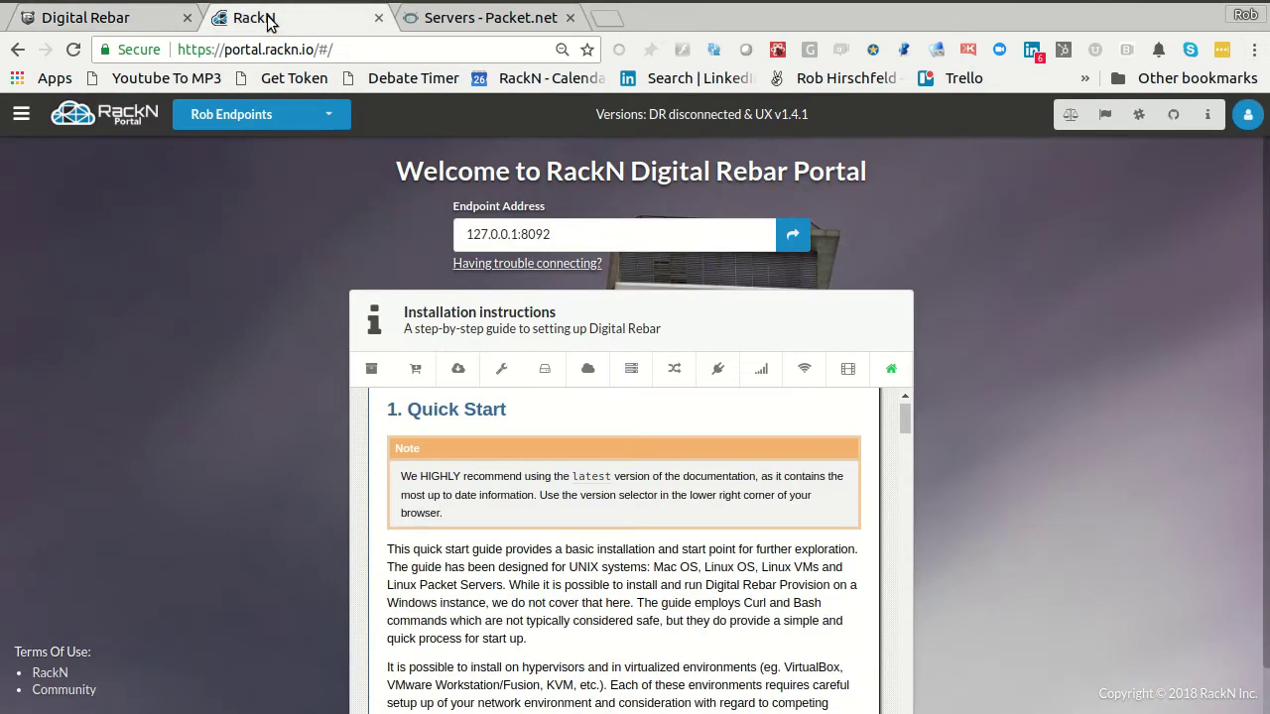
click(457, 20)
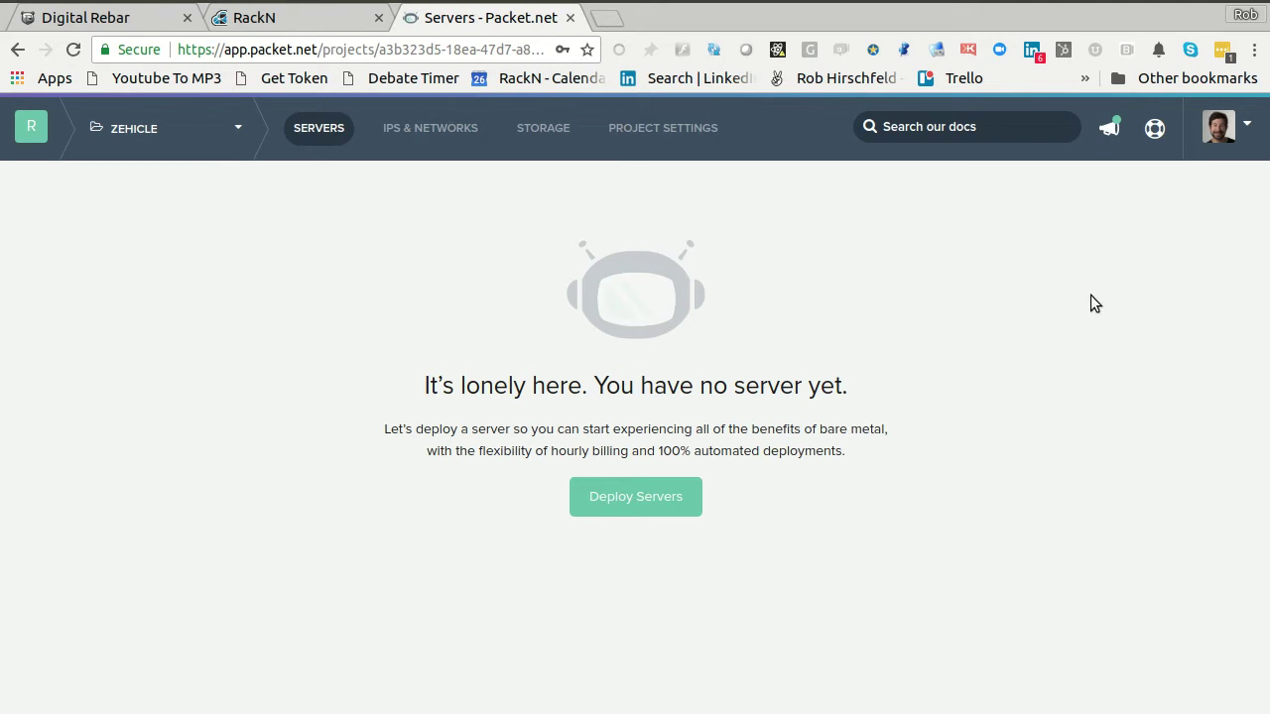
- Deploy a server with hostname 'training' in EWR1 Parsippany, type t1.small.x86, running CentOS 7
click(624, 503)
click(300, 345)
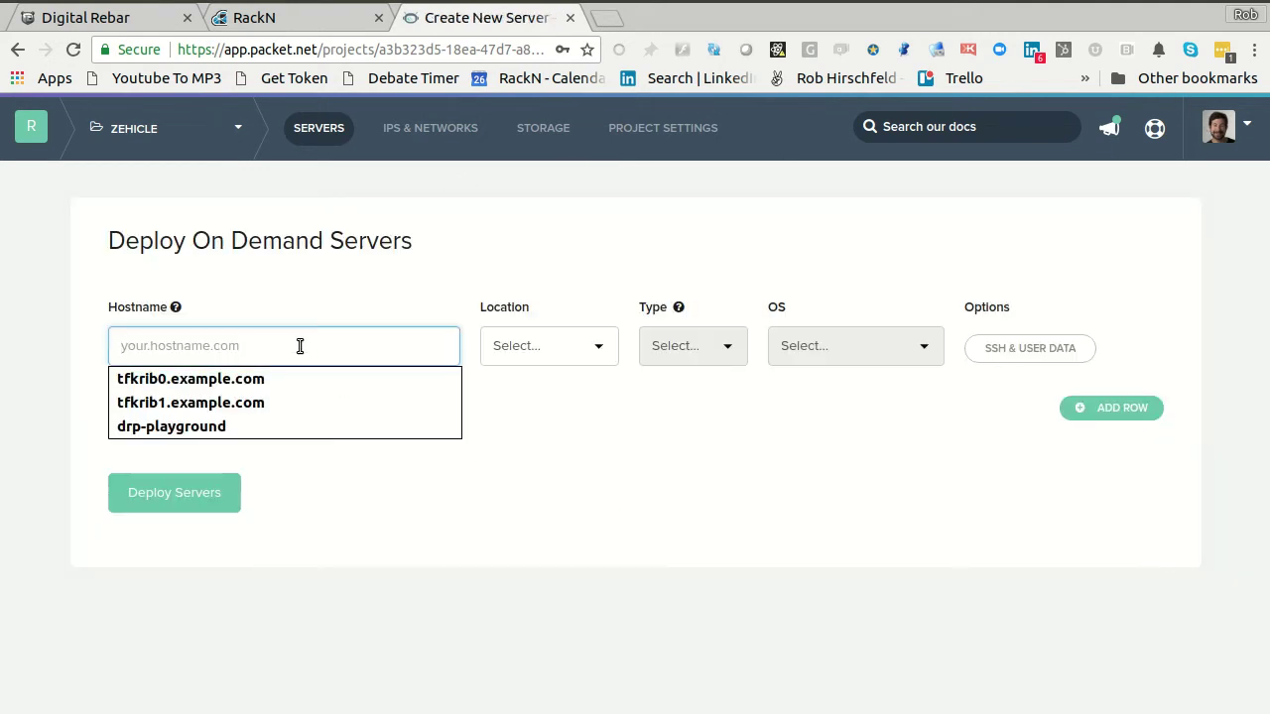
text(training)
key(Tab)
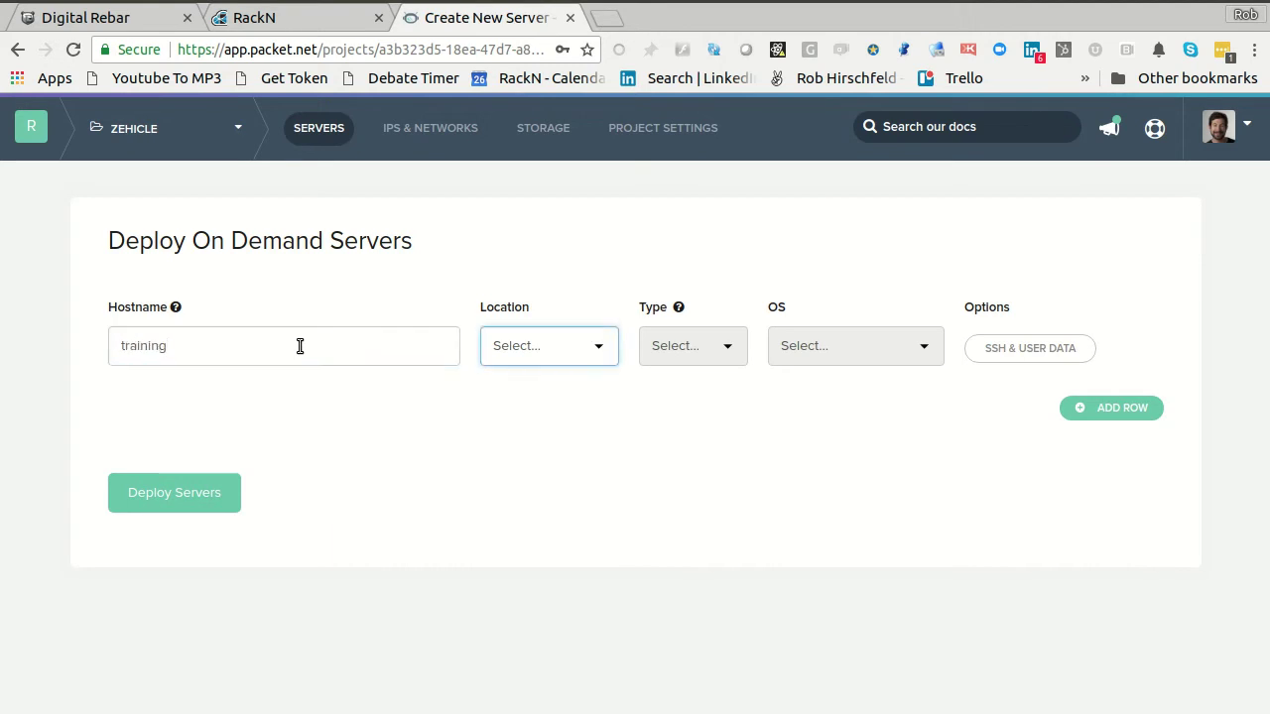
click(286, 338)
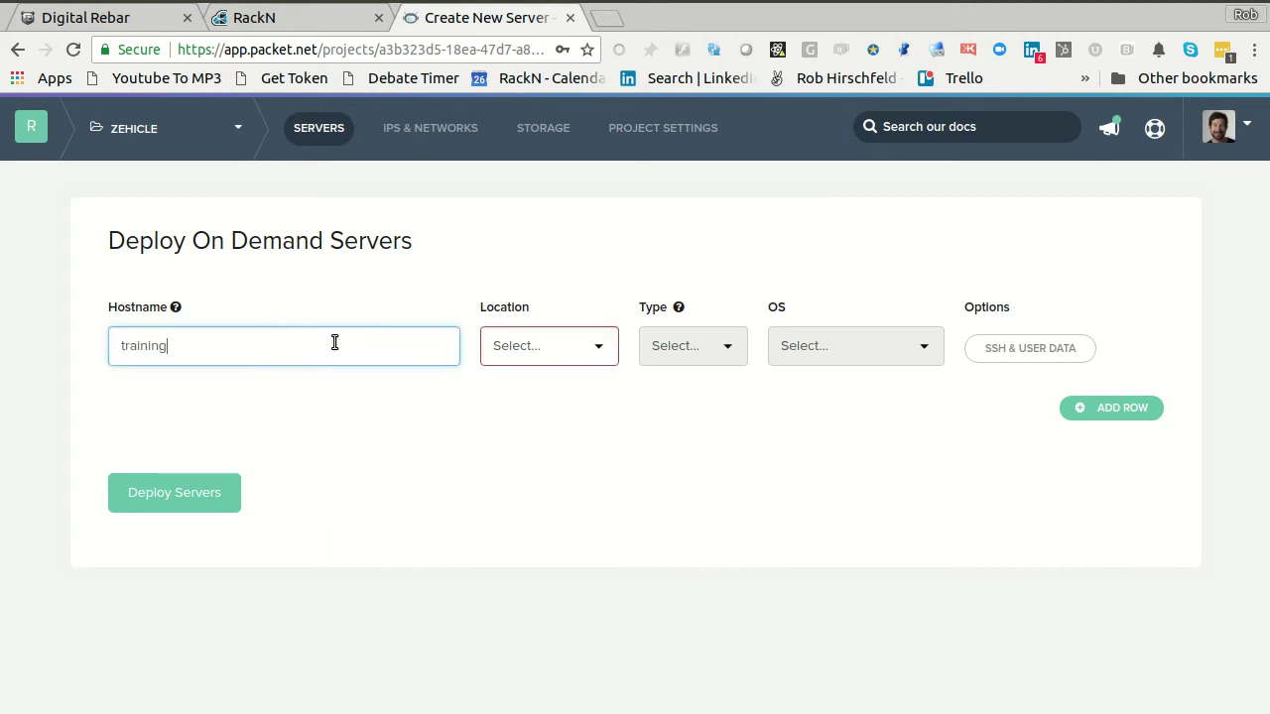
click(510, 354)
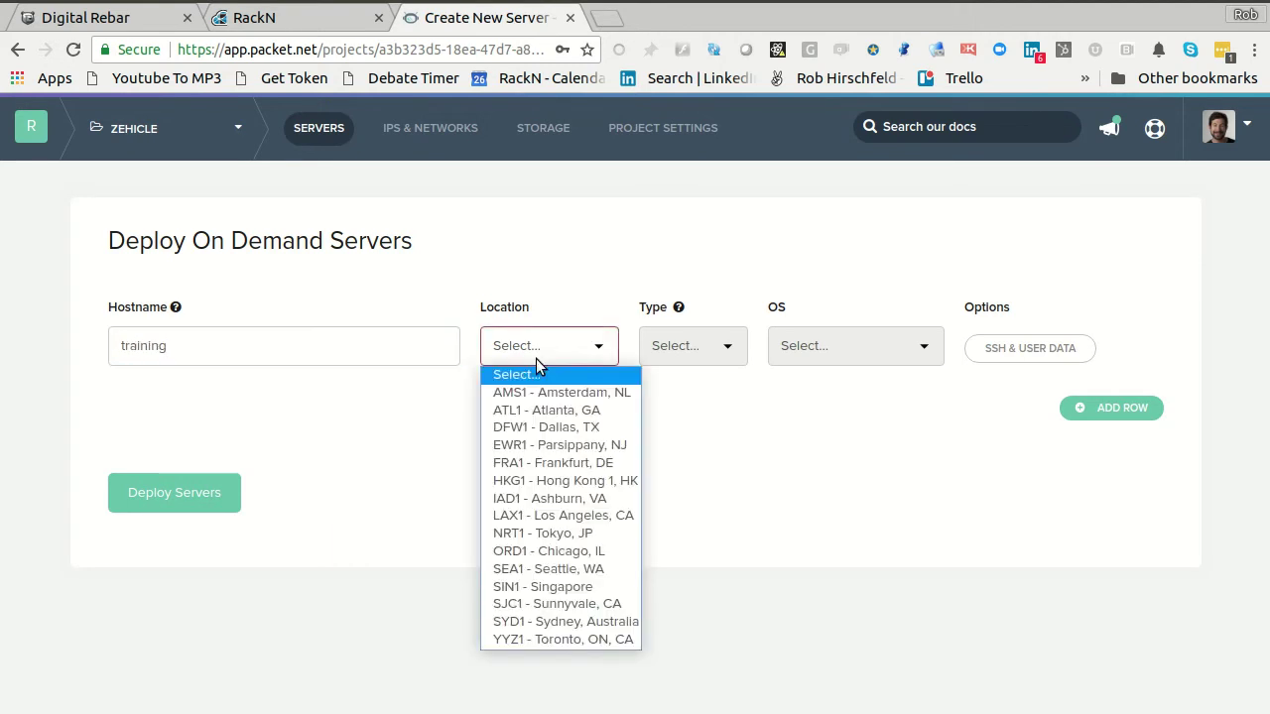
click(554, 444)
click(683, 349)
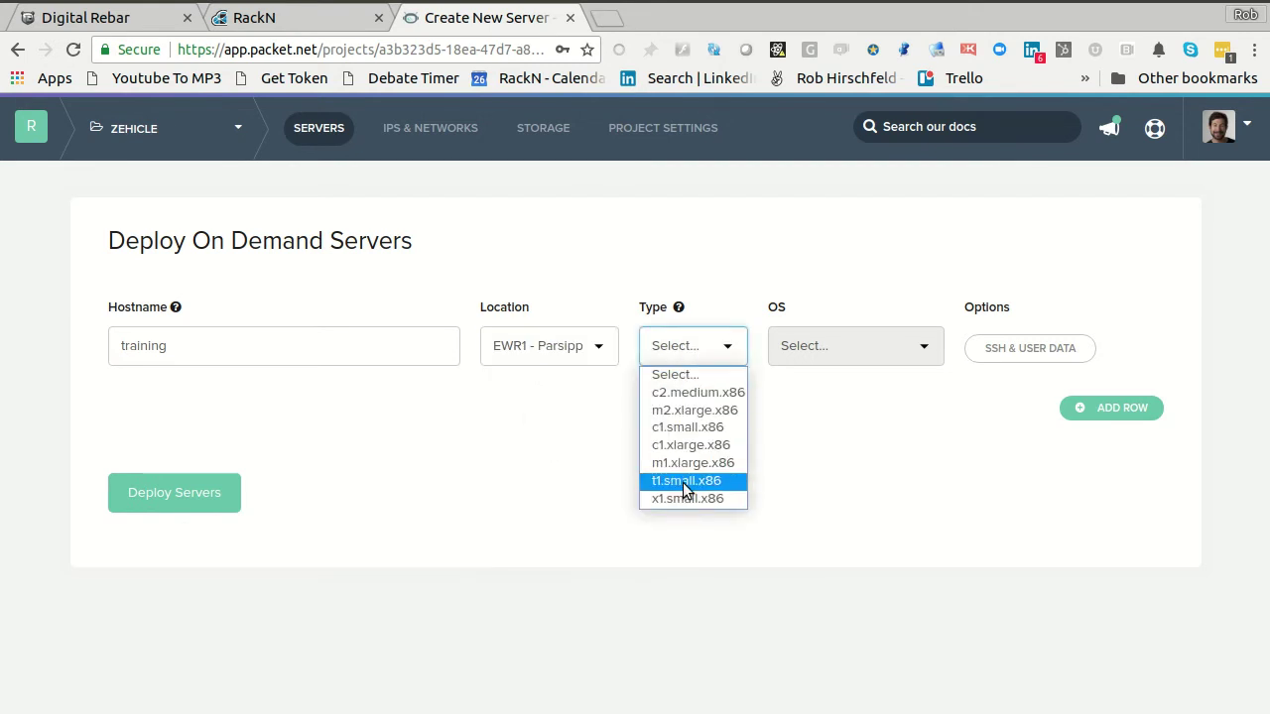
click(684, 484)
click(844, 349)
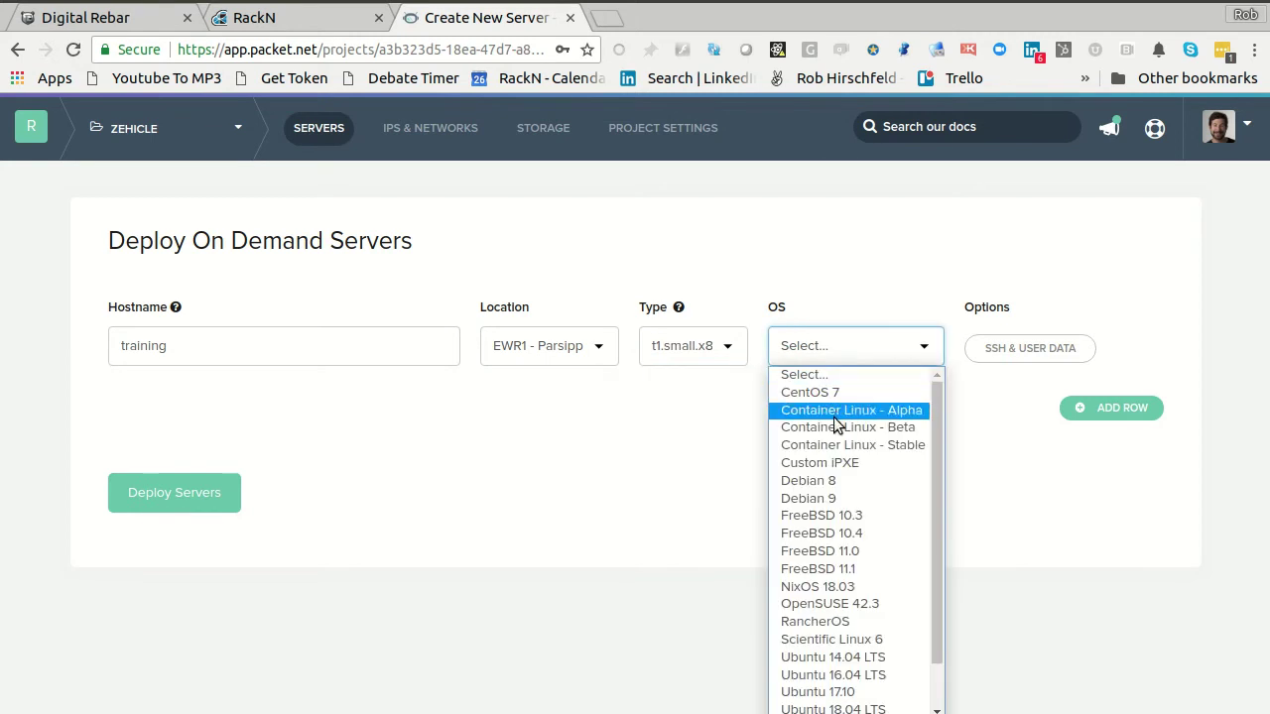
click(828, 395)
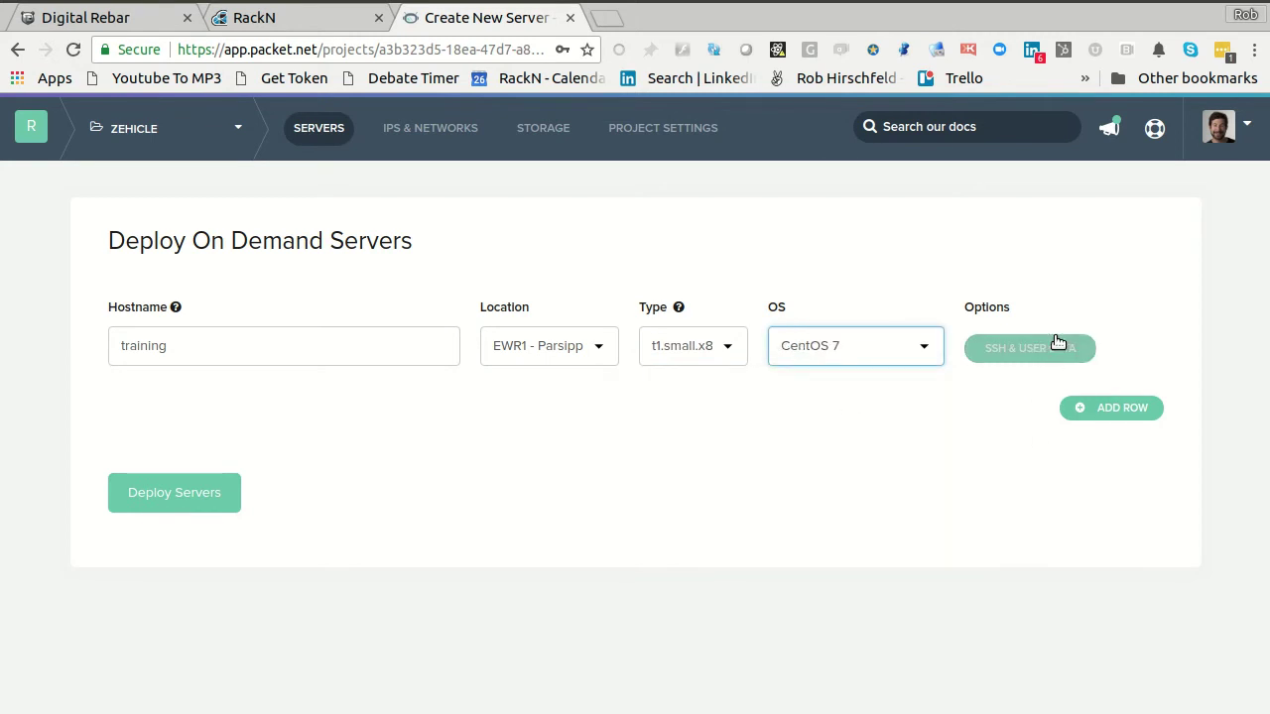
click(196, 498)
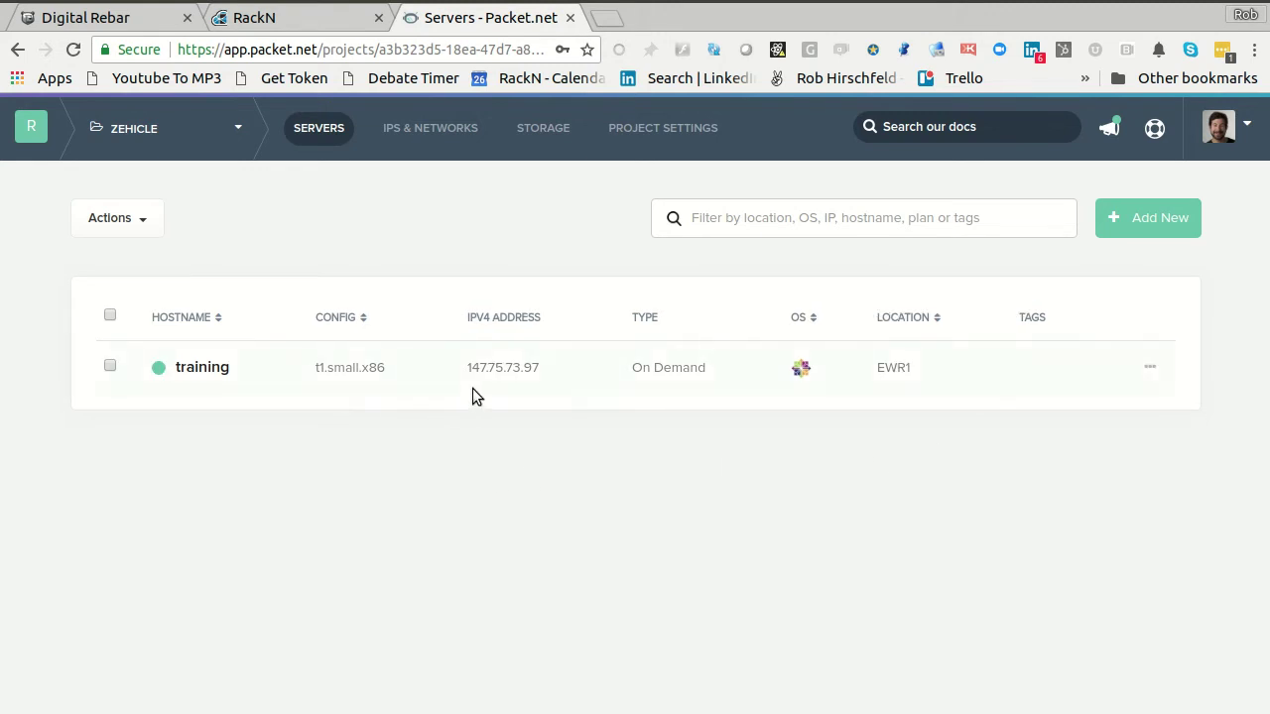
drag(548, 368, 454, 370)
key(ctrl+c)
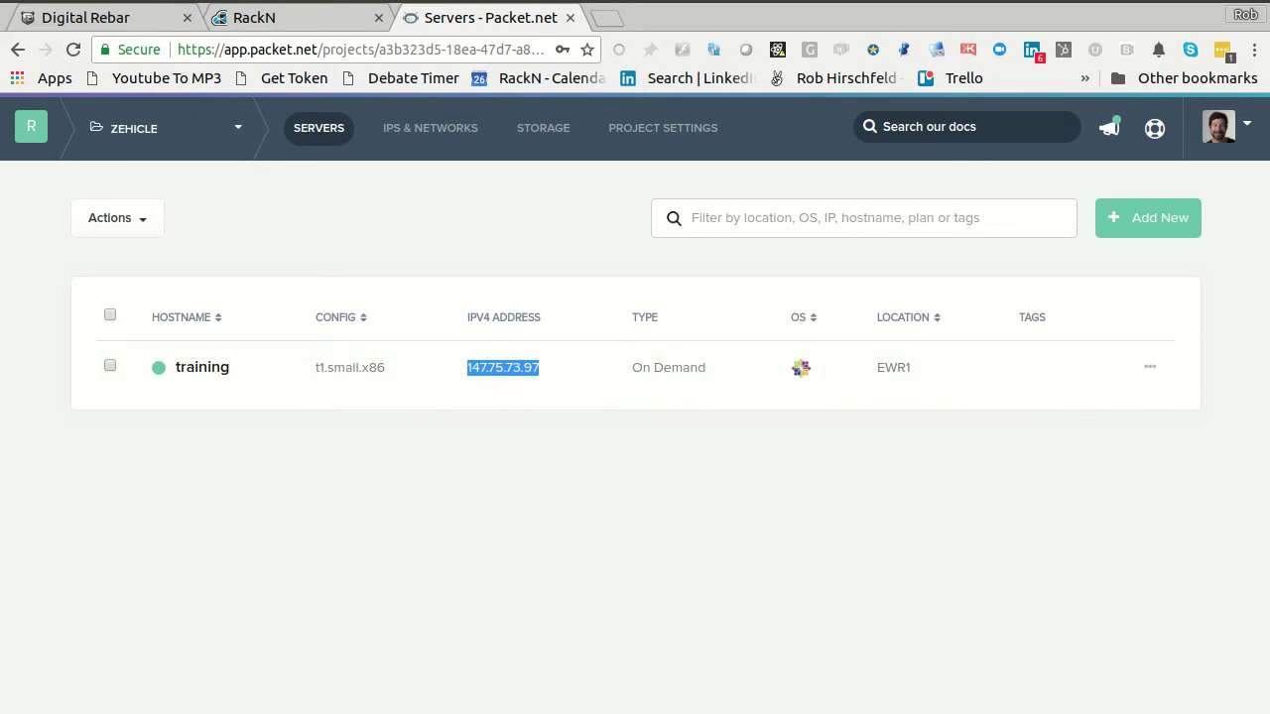
key(ctrl+alt+t)
drag(590, 122, 613, 104)
text(ssh root@)
key(ctrl+shift+v)
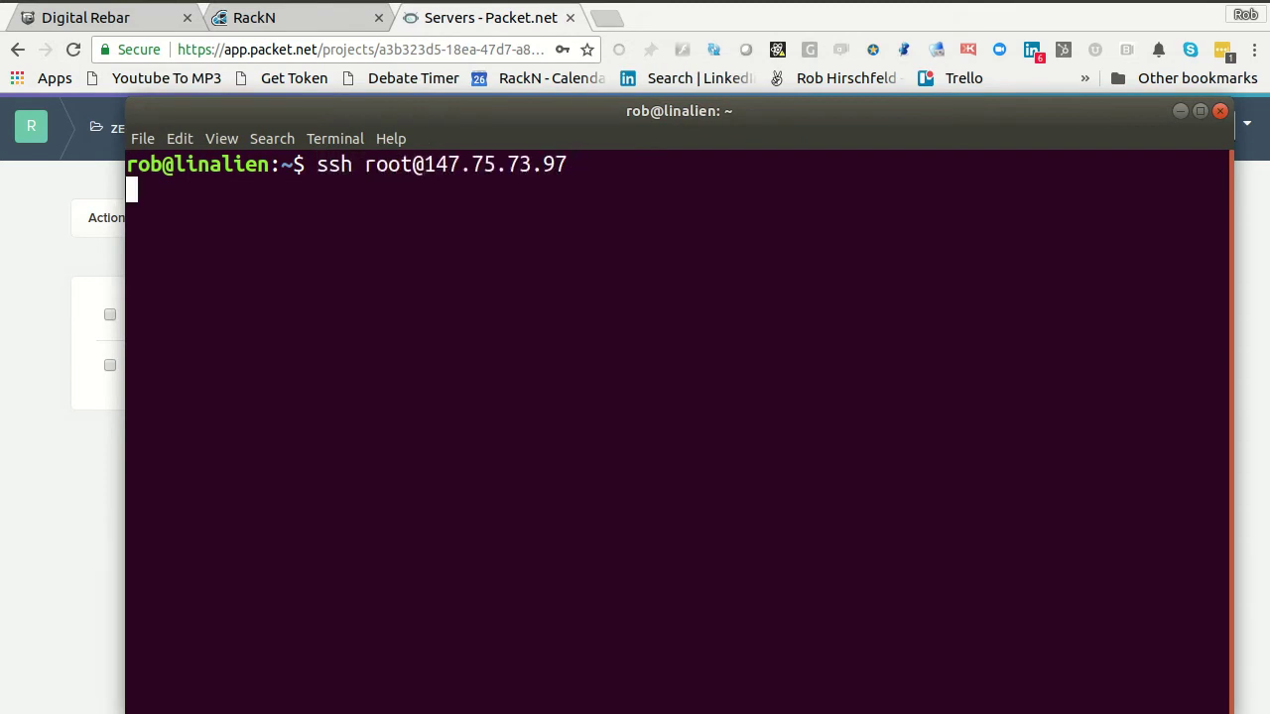
key(Return)
text(yes)
key(Return)
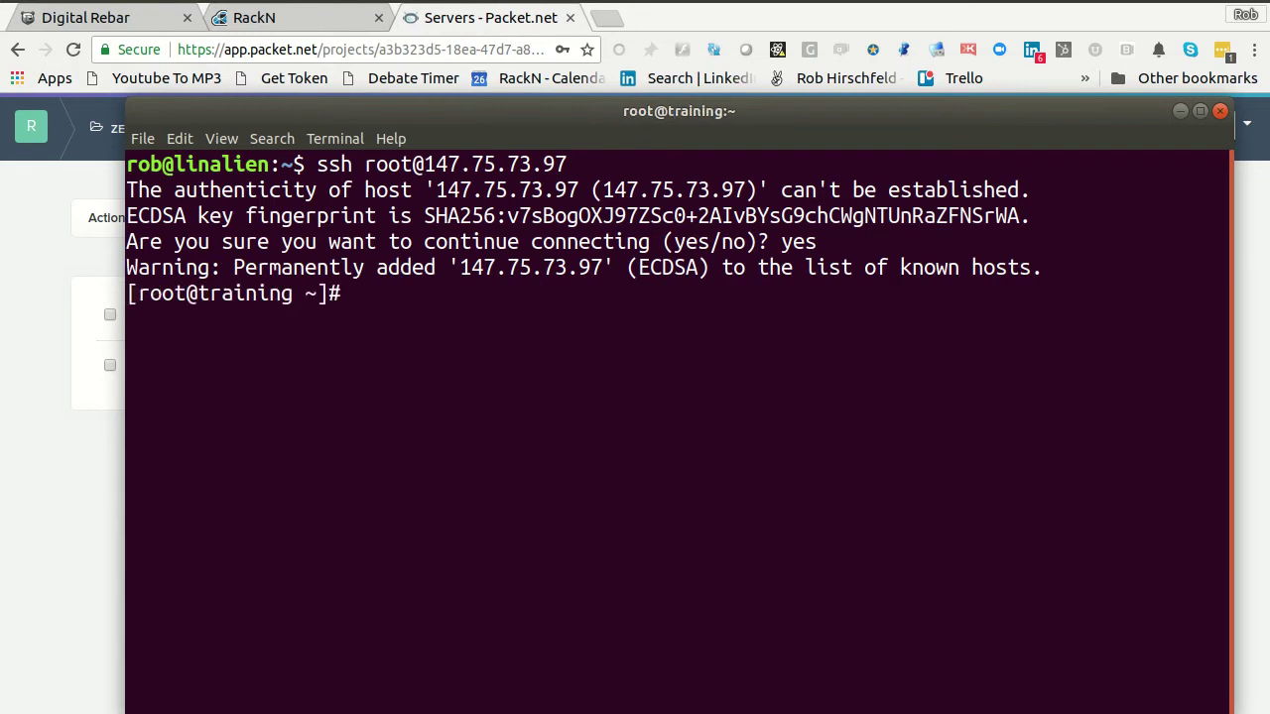
- Clear the terminal screen, move the terminal aside and return to the RackN portal
text(clear)
key(Return)
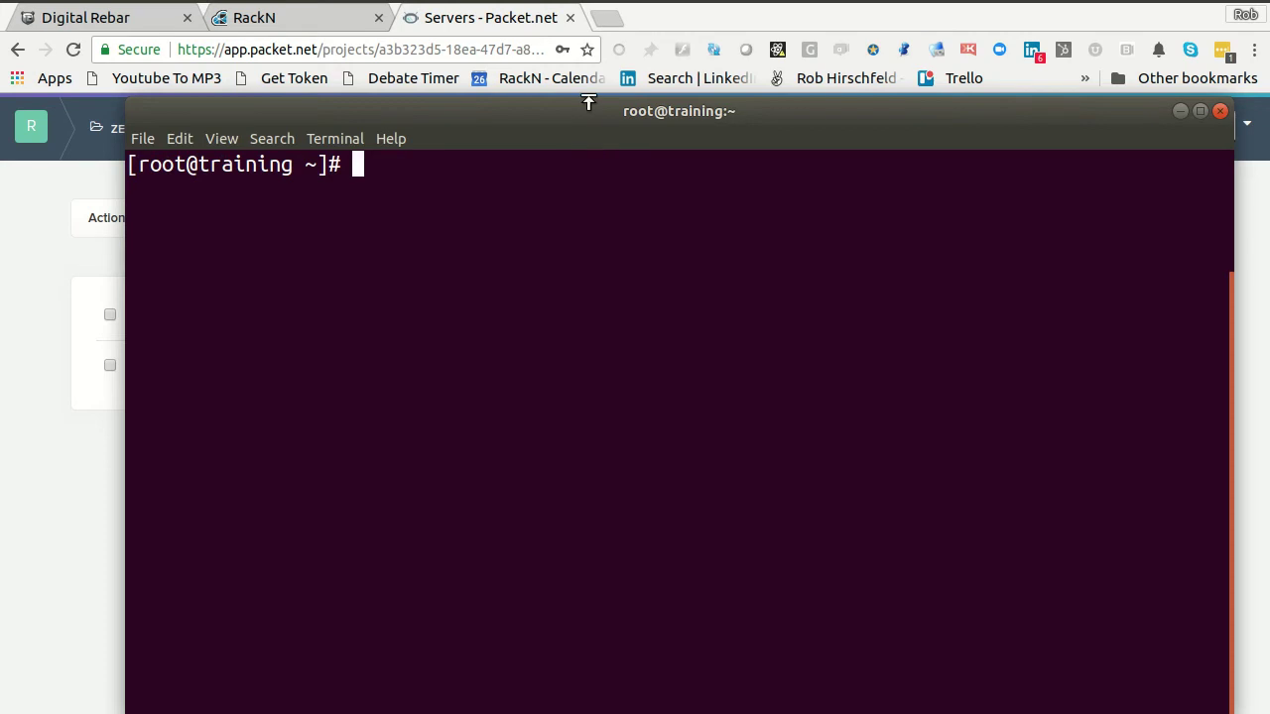
drag(527, 136, 559, 278)
click(277, 25)
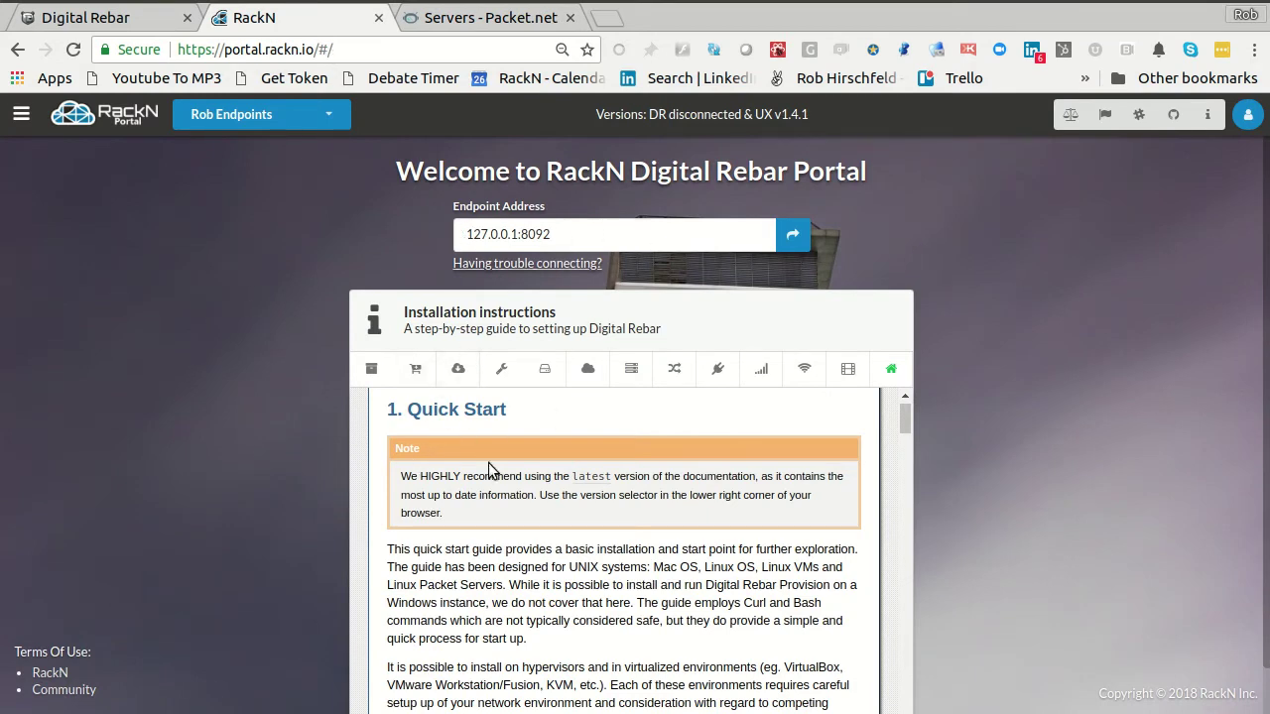
- Browse the portal guide's Preparation, Install, start-service and Overview sections
scroll(557, 460, down, 4)
scroll(565, 465, up, 5)
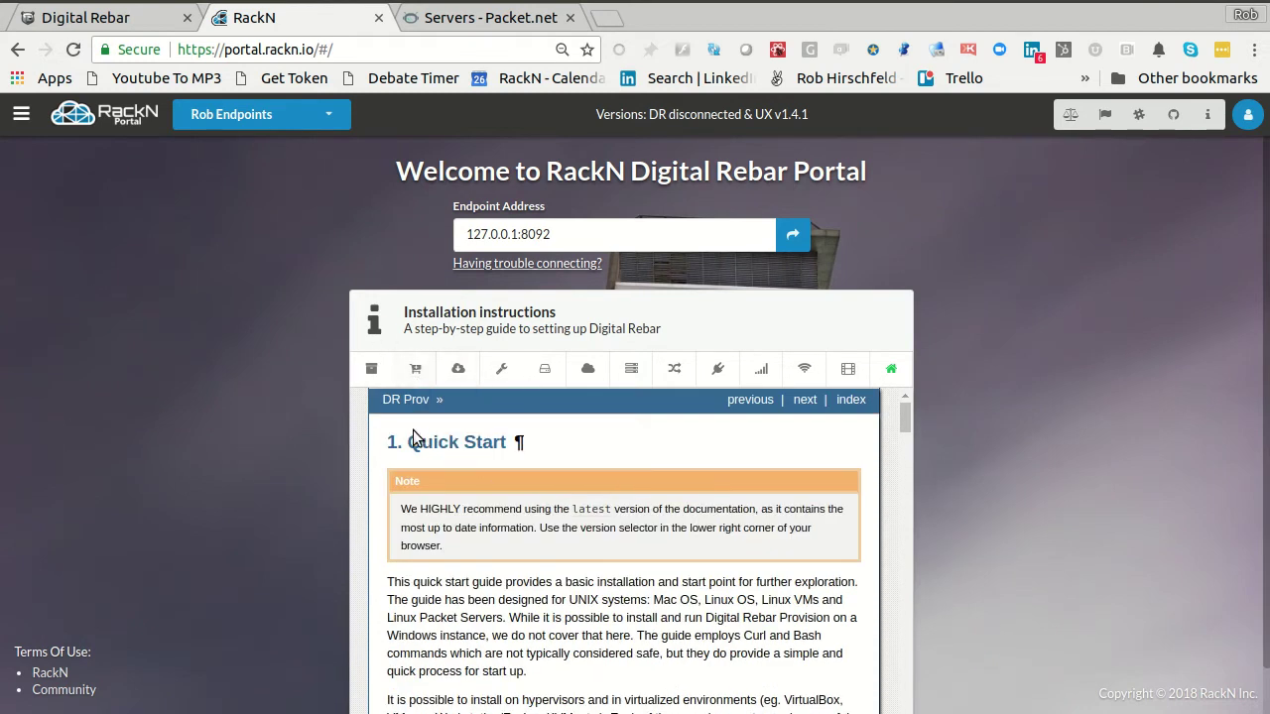
click(413, 370)
click(459, 369)
click(502, 369)
click(372, 369)
- From the rebar.digital site's Resources documentation links, open the Quick Start guide in a new tab
click(28, 20)
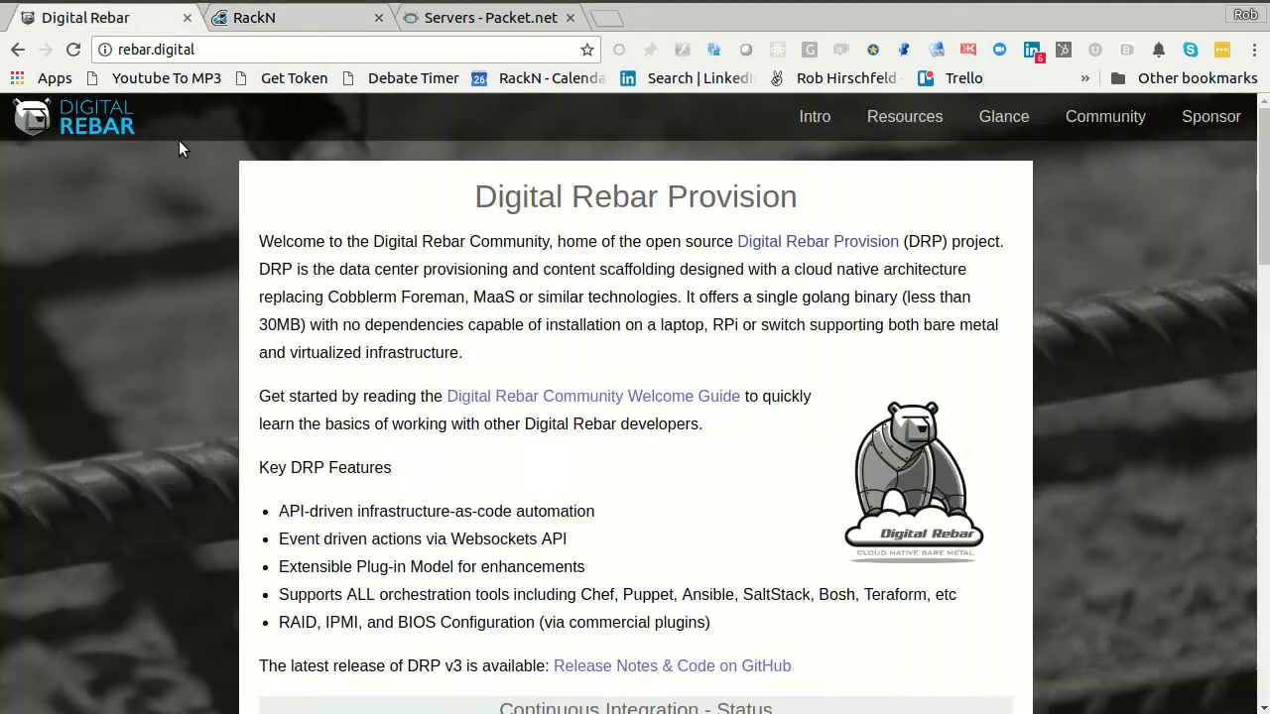
scroll(491, 387, down, 3)
scroll(525, 377, down, 3)
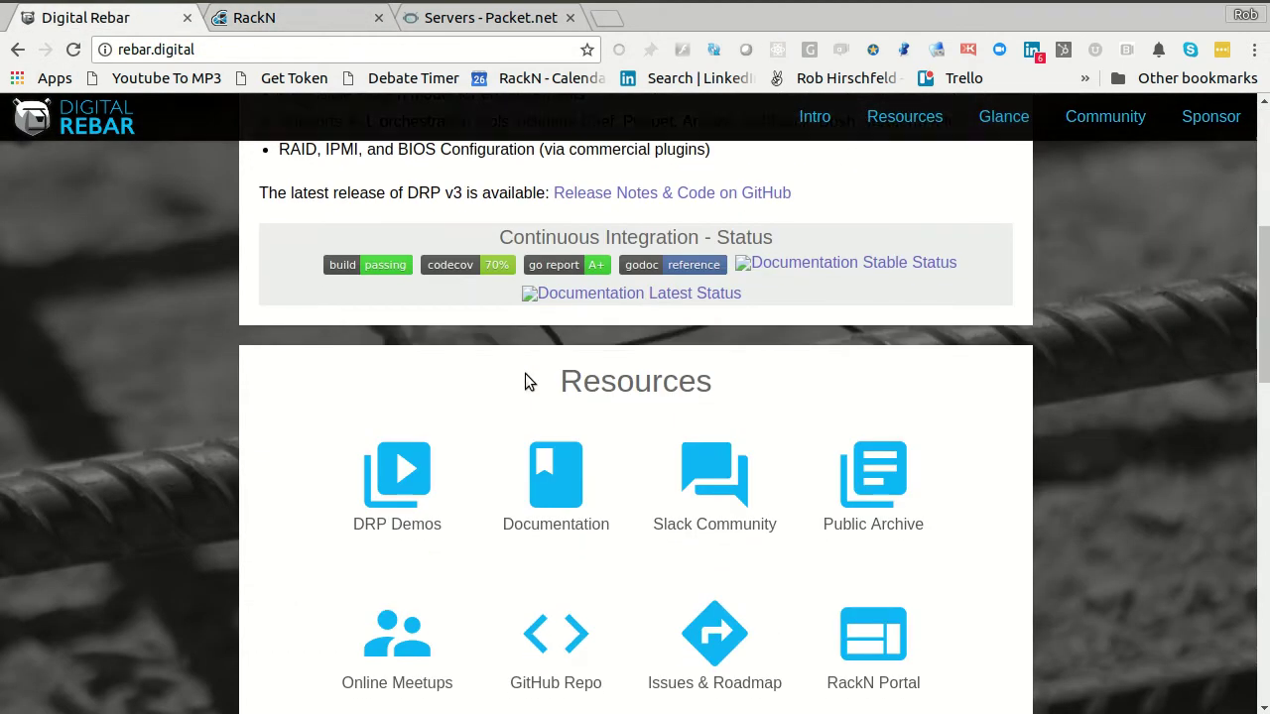
mouse_move(548, 477)
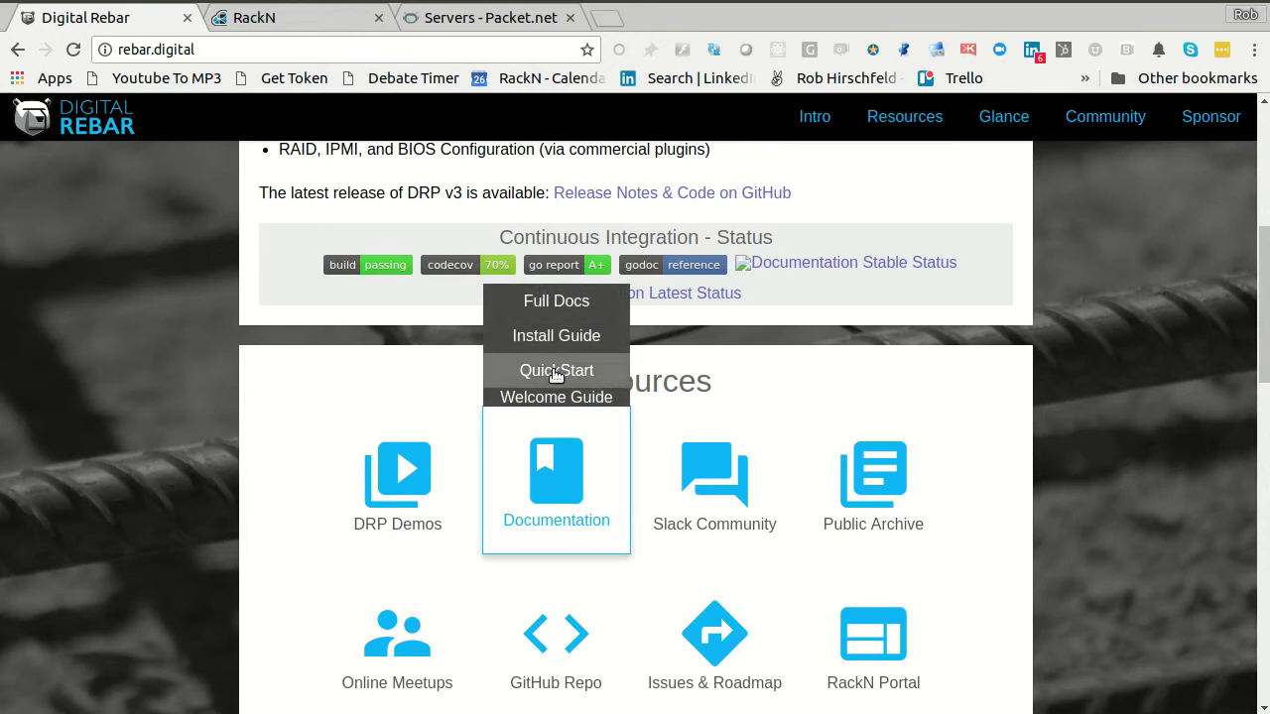
click(556, 370)
- Scroll the Quick Start to 1.3 Install and copy the development tip curl install command
scroll(881, 417, down, 5)
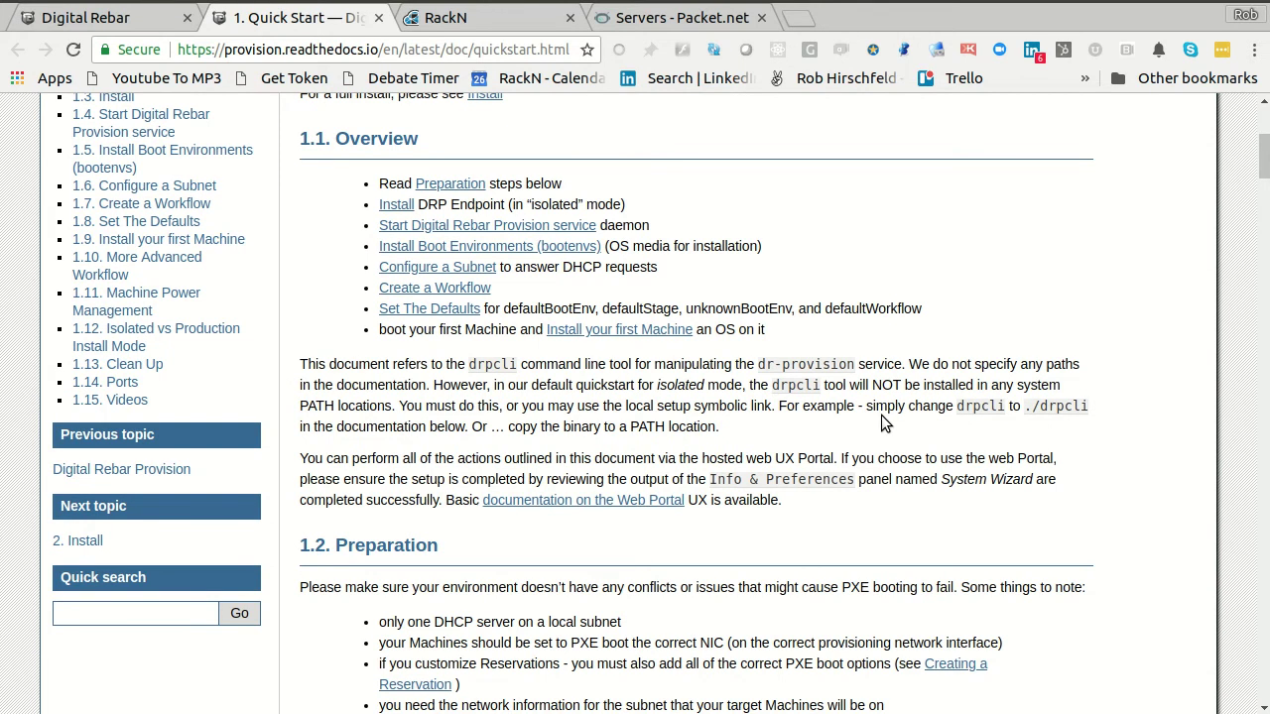
scroll(881, 422, down, 5)
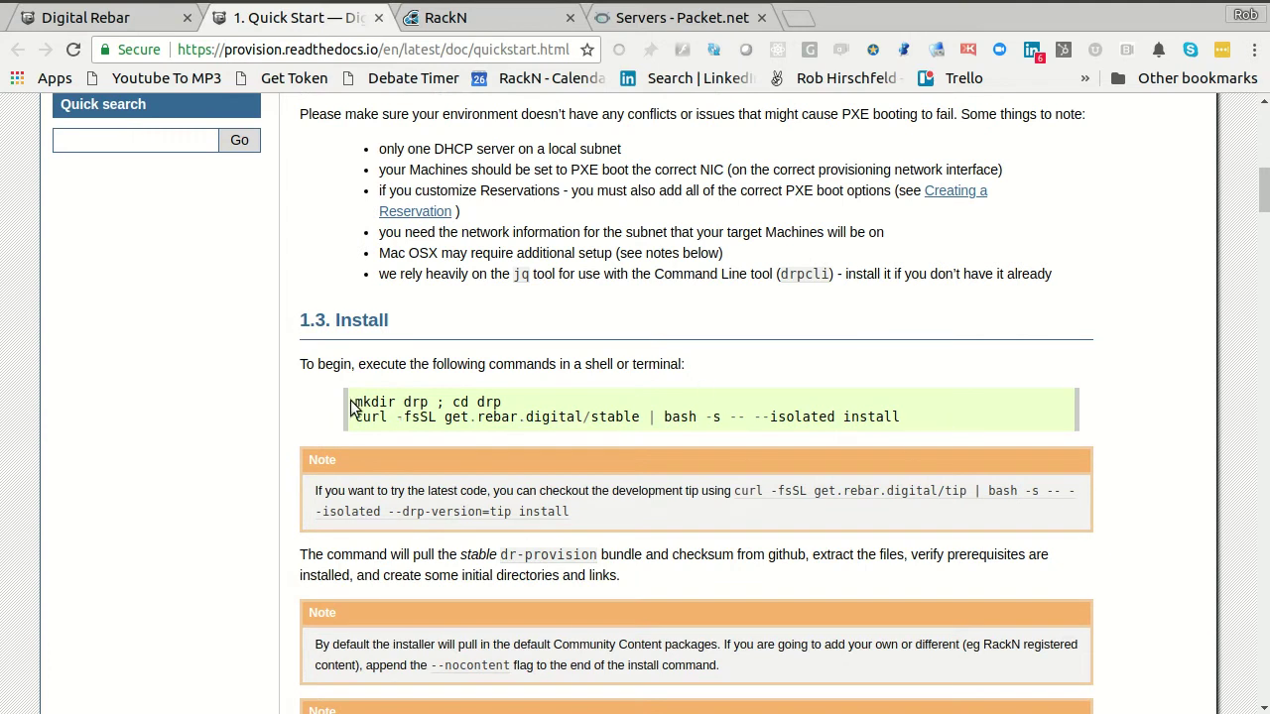
scroll(571, 404, up, 3)
scroll(572, 401, down, 3)
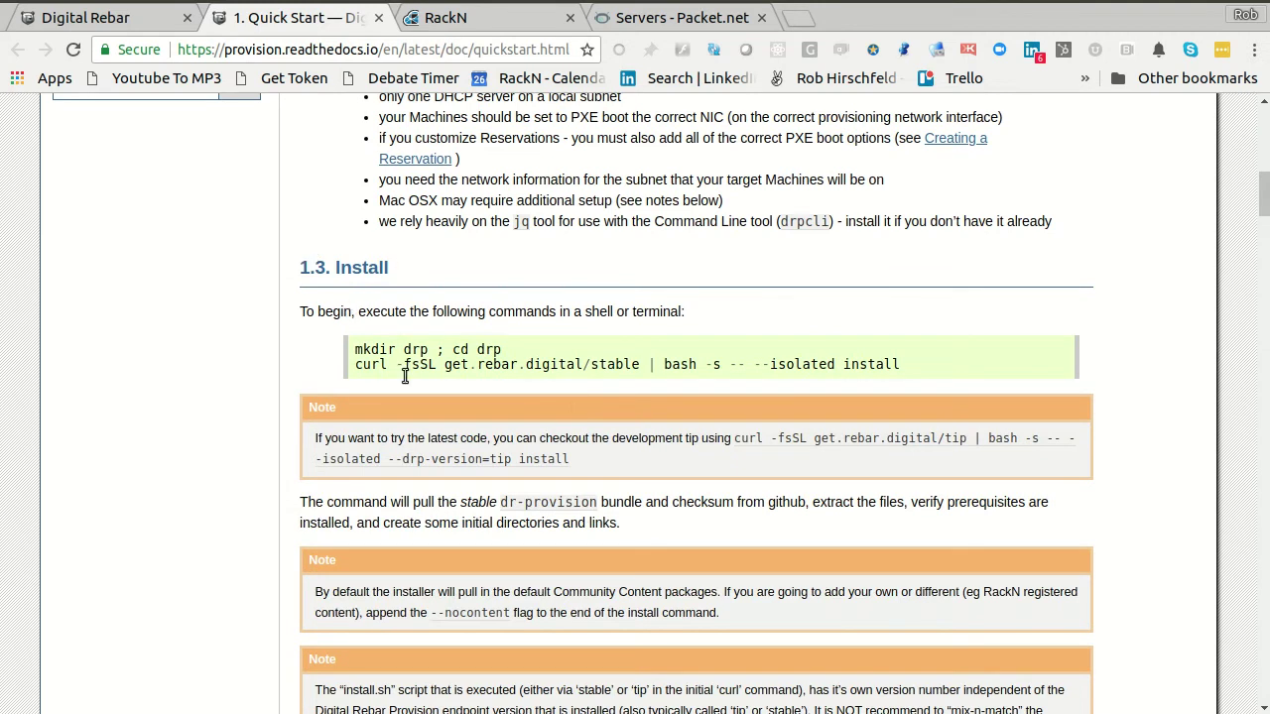
drag(354, 349, 912, 369)
click(913, 369)
scroll(799, 376, down, 1)
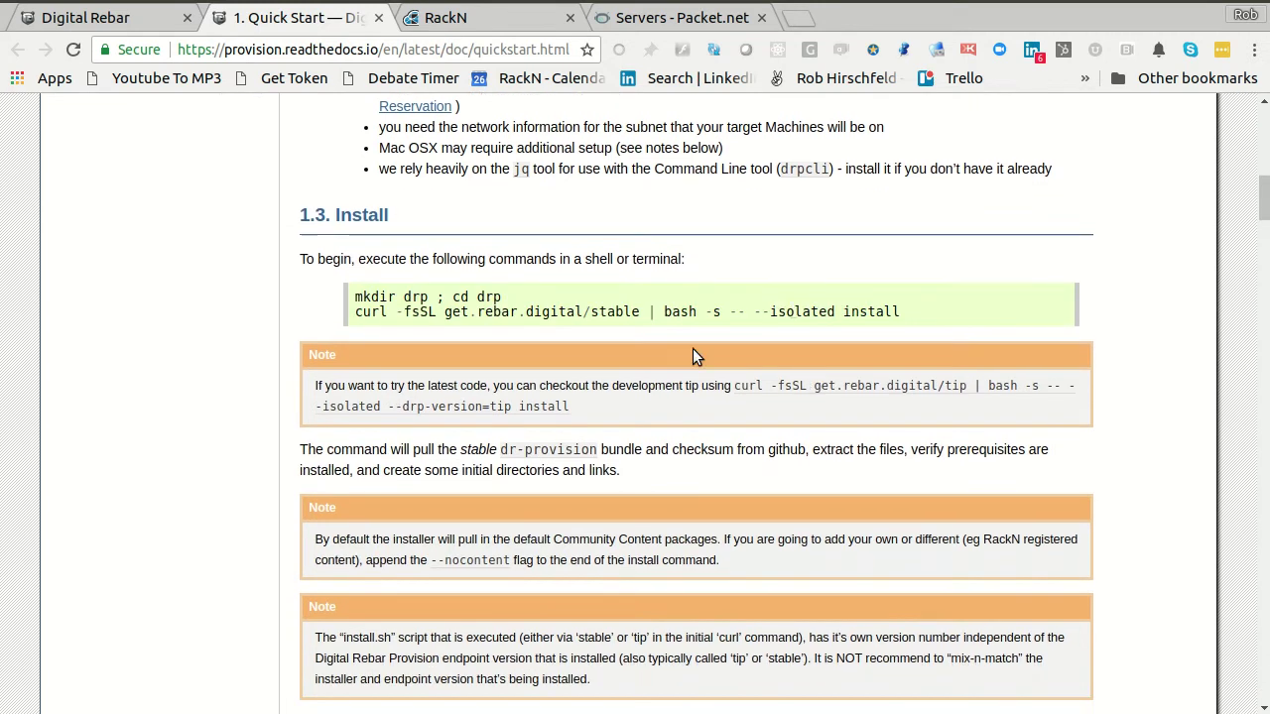
double_click(596, 312)
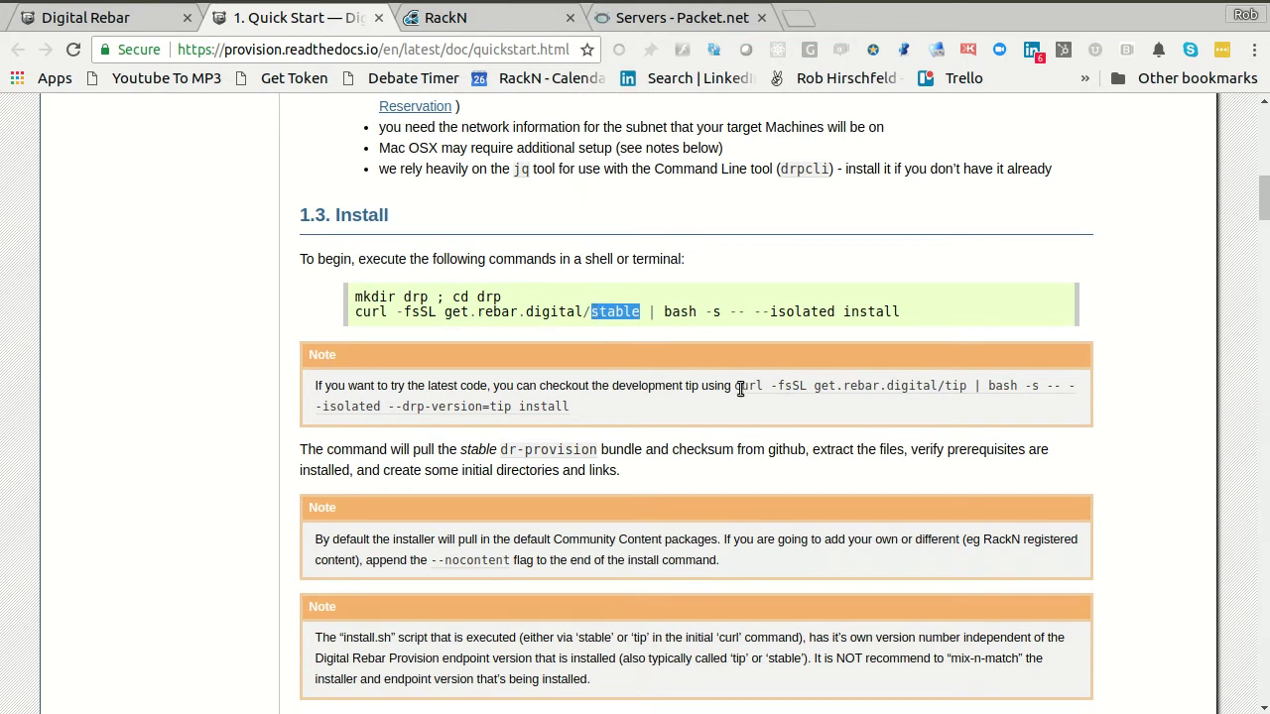
drag(734, 387, 725, 407)
key(ctrl+c)
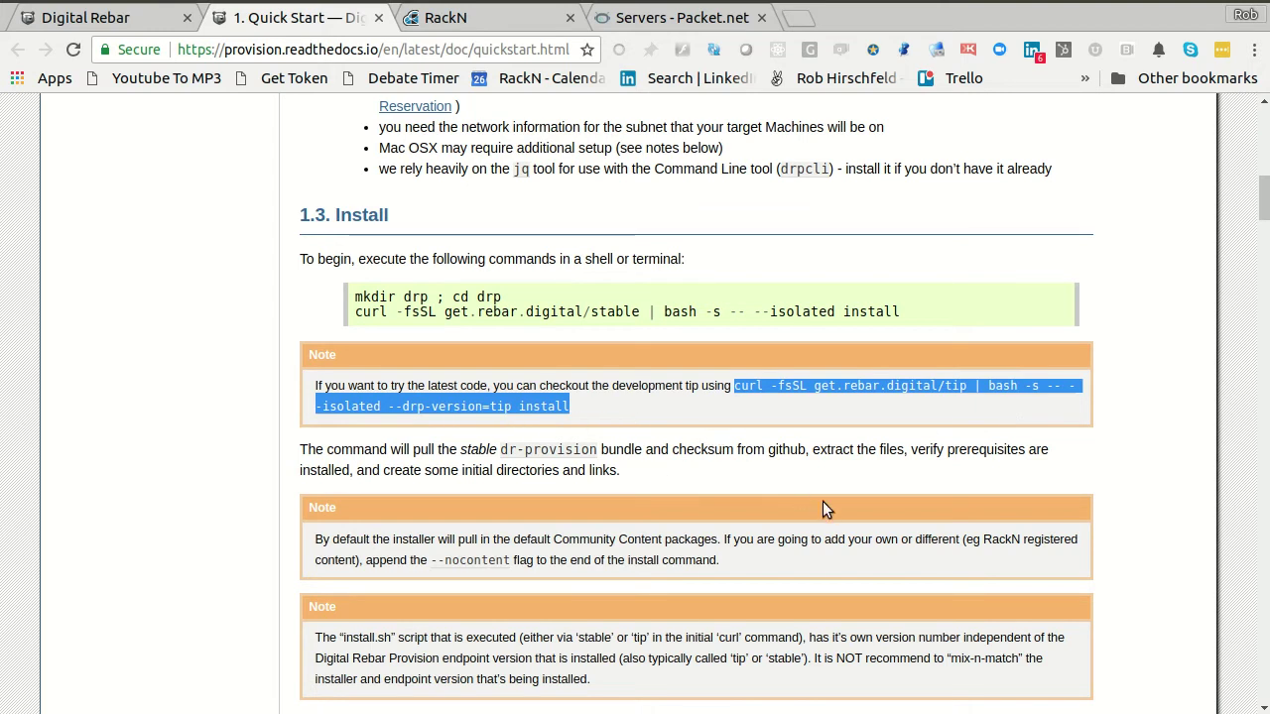
key(ctrl+alt+t)
- Paste the tip install command on the server, try stripping --isolated, then abandon it
drag(793, 269, 730, 103)
key(ctrl+shift+v)
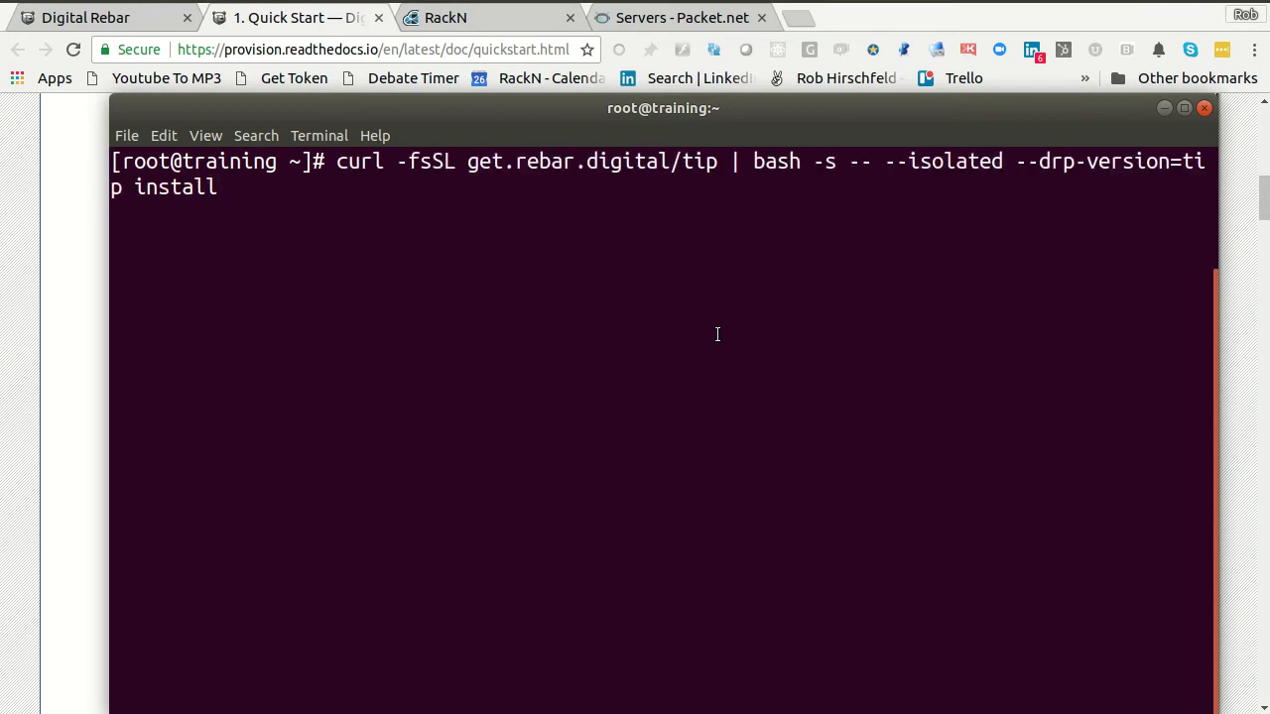
key(Left)
key(Left)
key(Left)
key(Left)
key(Left)
key(Left)
key(Left)
key(Left)
key(Left)
key(Left)
key(Left)
key(Left)
key(Left)
key(Left)
key(Left)
key(Left)
key(Left)
key(Left)
key(Left)
key(Left)
key(Left)
key(Left)
key(Left)
key(Left)
key(BackSpace)
key(BackSpace)
key(BackSpace)
key(BackSpace)
key(BackSpace)
key(BackSpace)
key(BackSpace)
key(BackSpace)
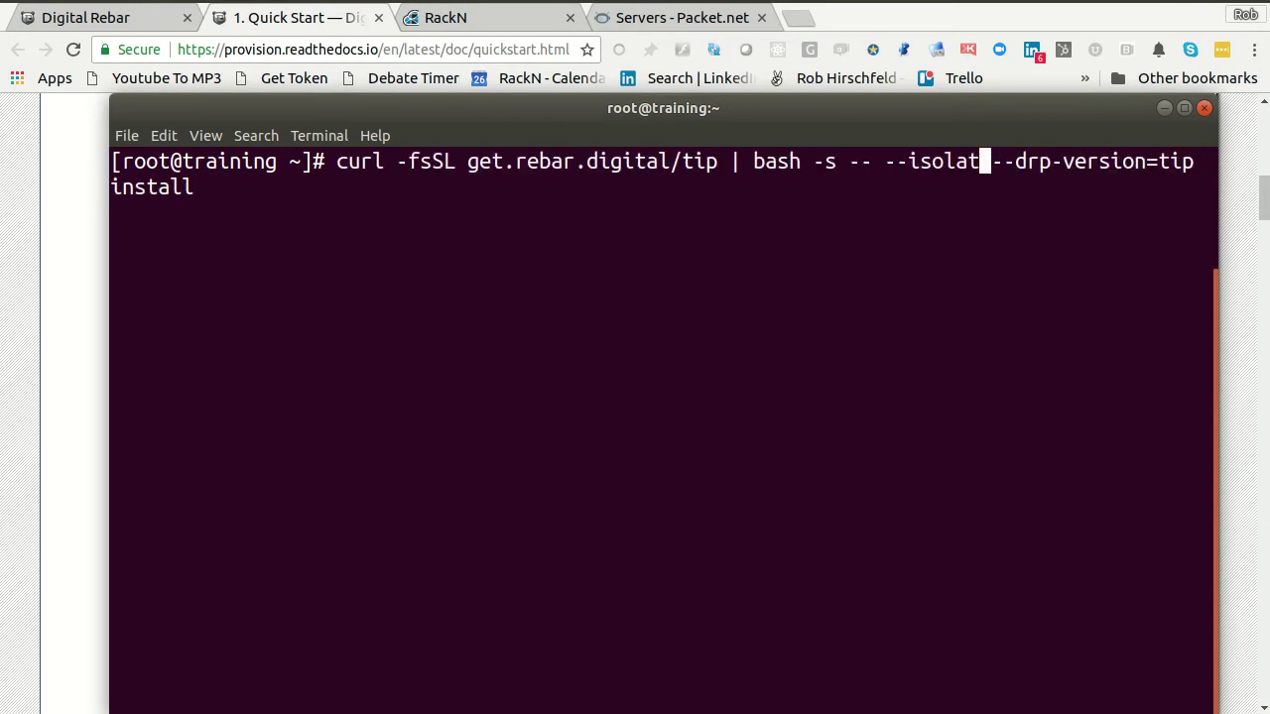
key(BackSpace)
key(BackSpace)
key(End)
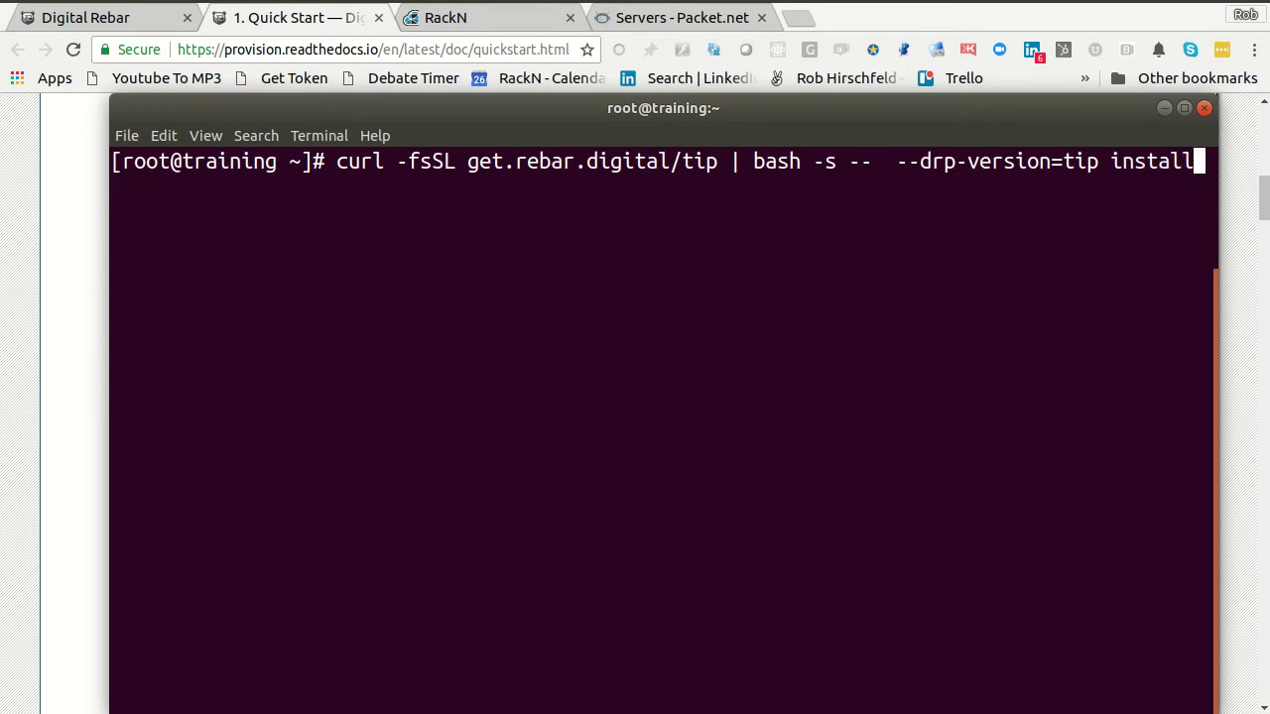
key(Left)
key(Left)
key(Left)
key(Left)
key(Left)
key(Left)
key(Left)
key(Left)
key(Left)
key(Left)
key(Left)
key(Left)
key(Left)
key(Left)
key(Left)
key(Left)
key(Left)
key(Left)
key(Left)
key(Left)
key(Left)
key(BackSpace)
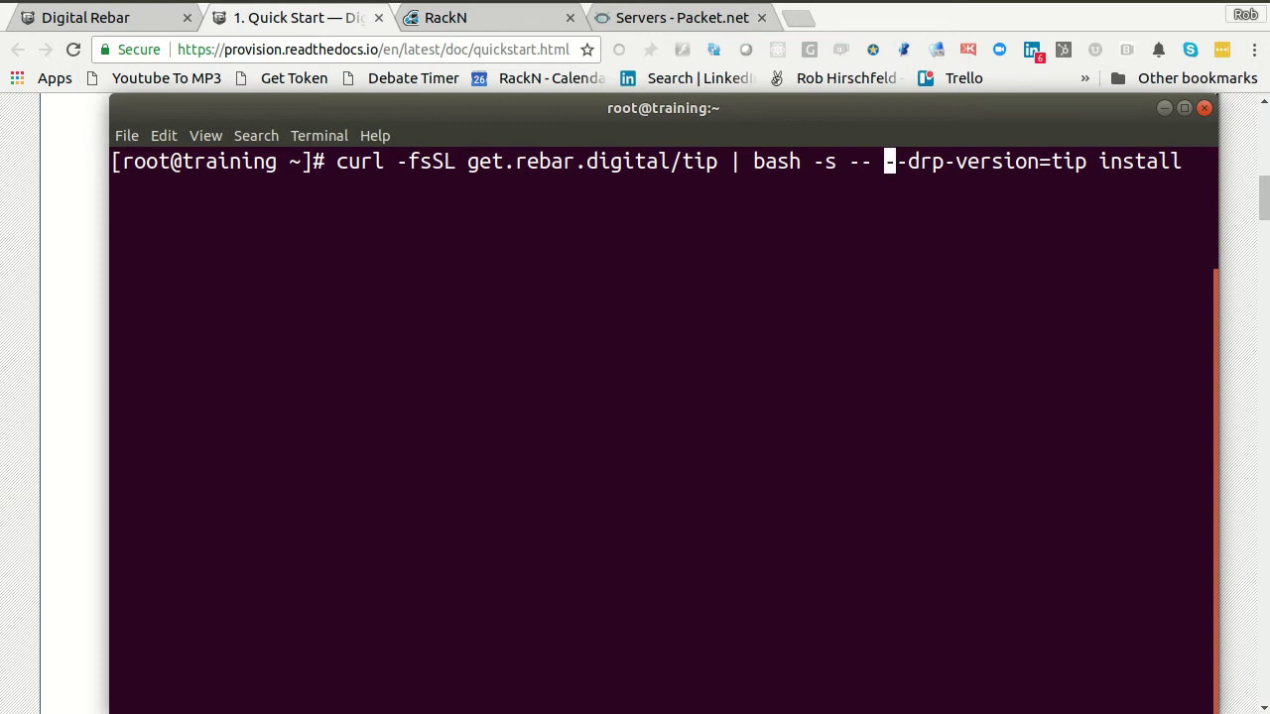
key(Home)
key(ctrl+c)
- Create a drp directory on the training server and change into it
key(alt+Tab)
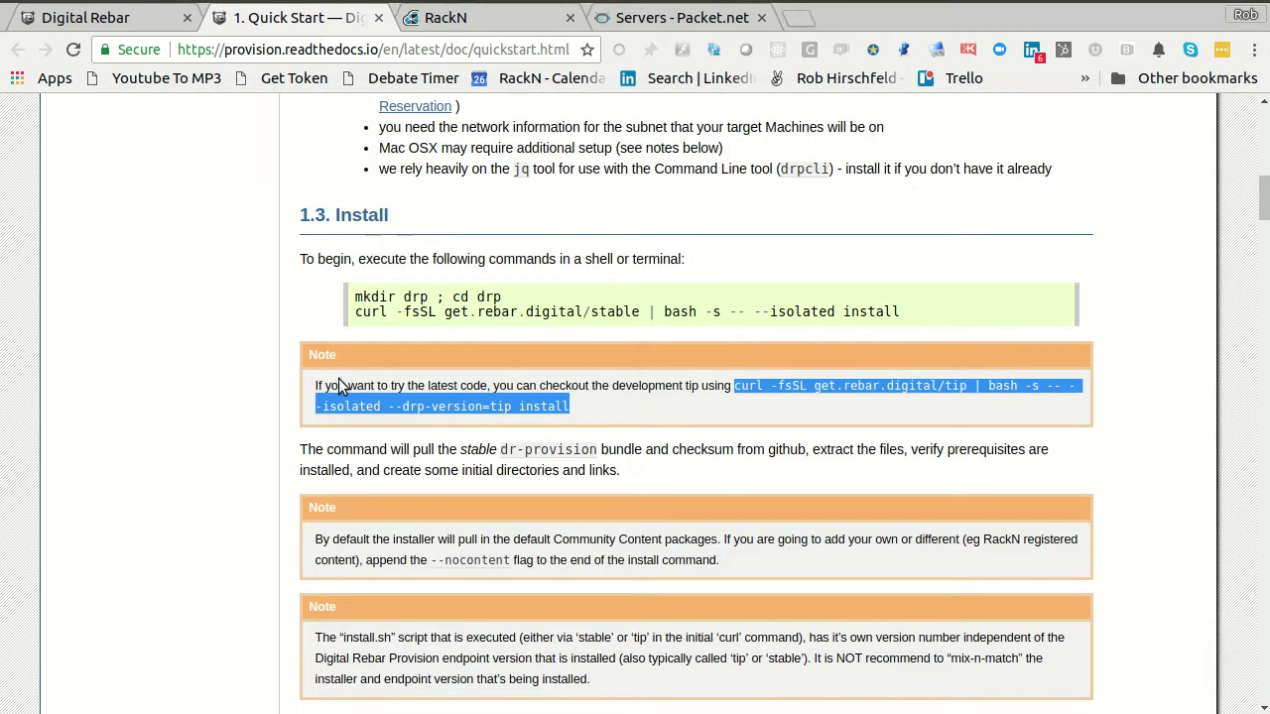
drag(353, 296, 543, 295)
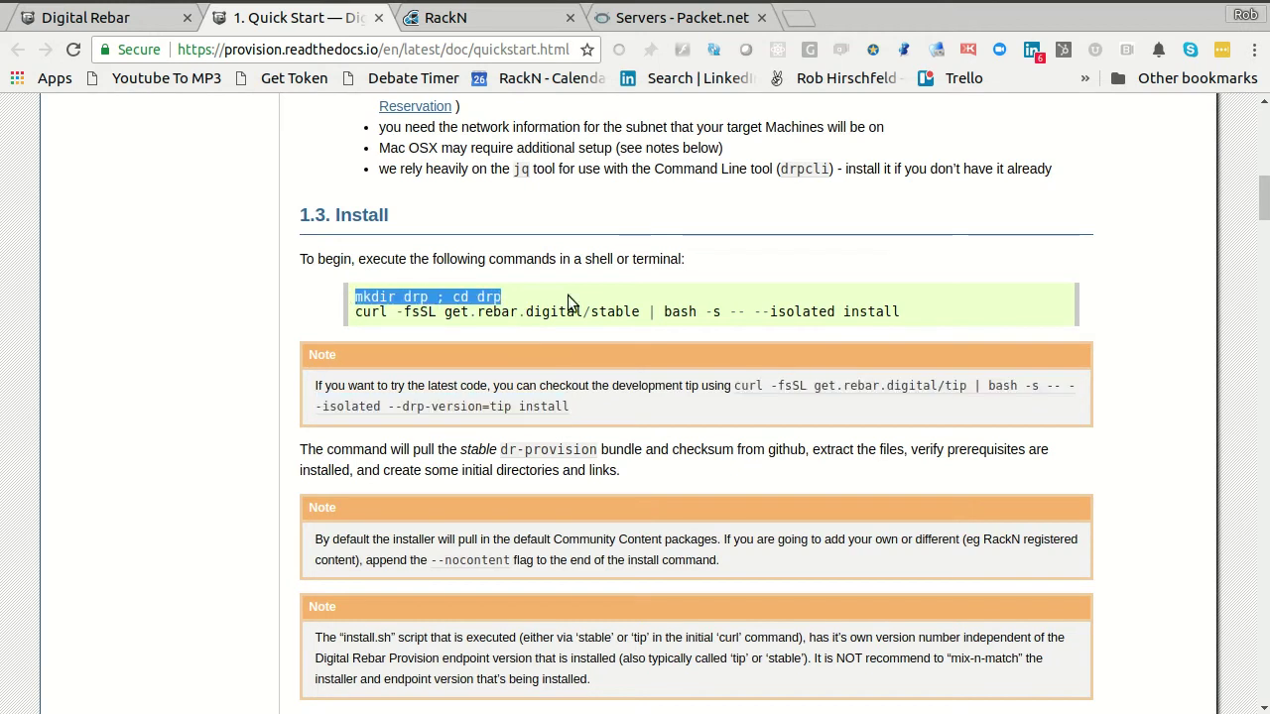
key(alt+Tab)
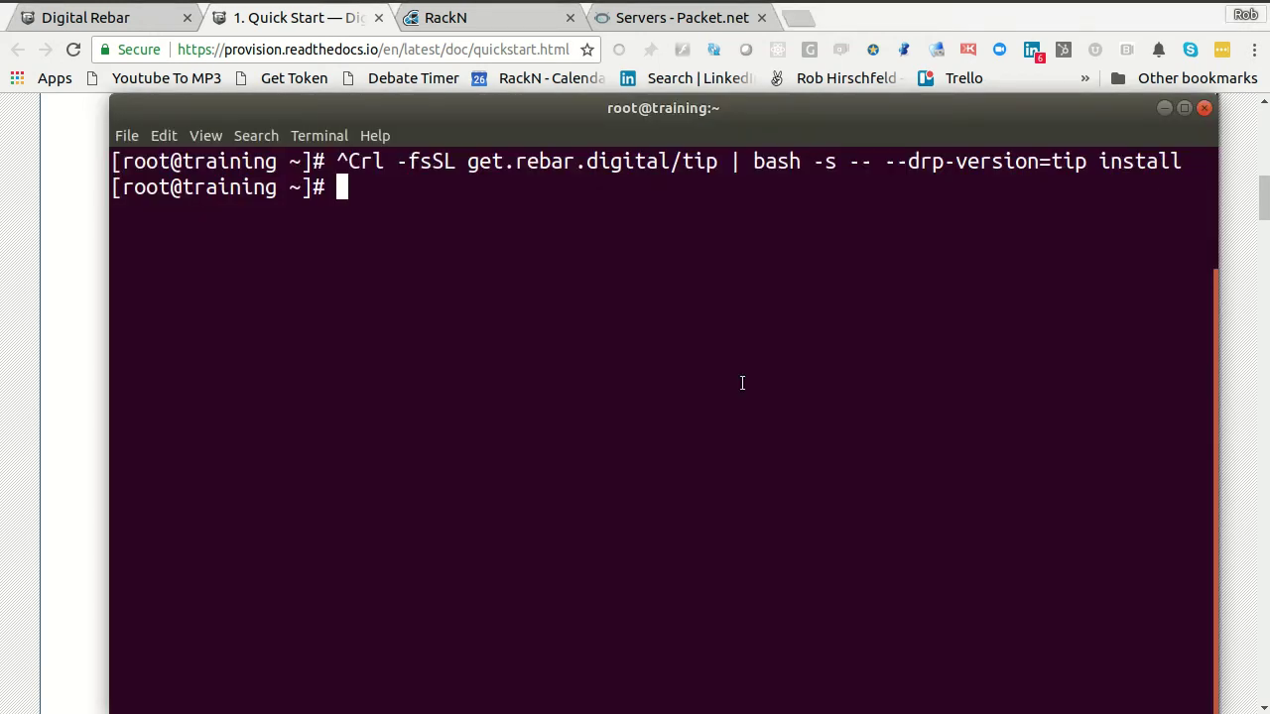
text(mkdir drp)
key(Return)
text(cd drp/)
key(Return)
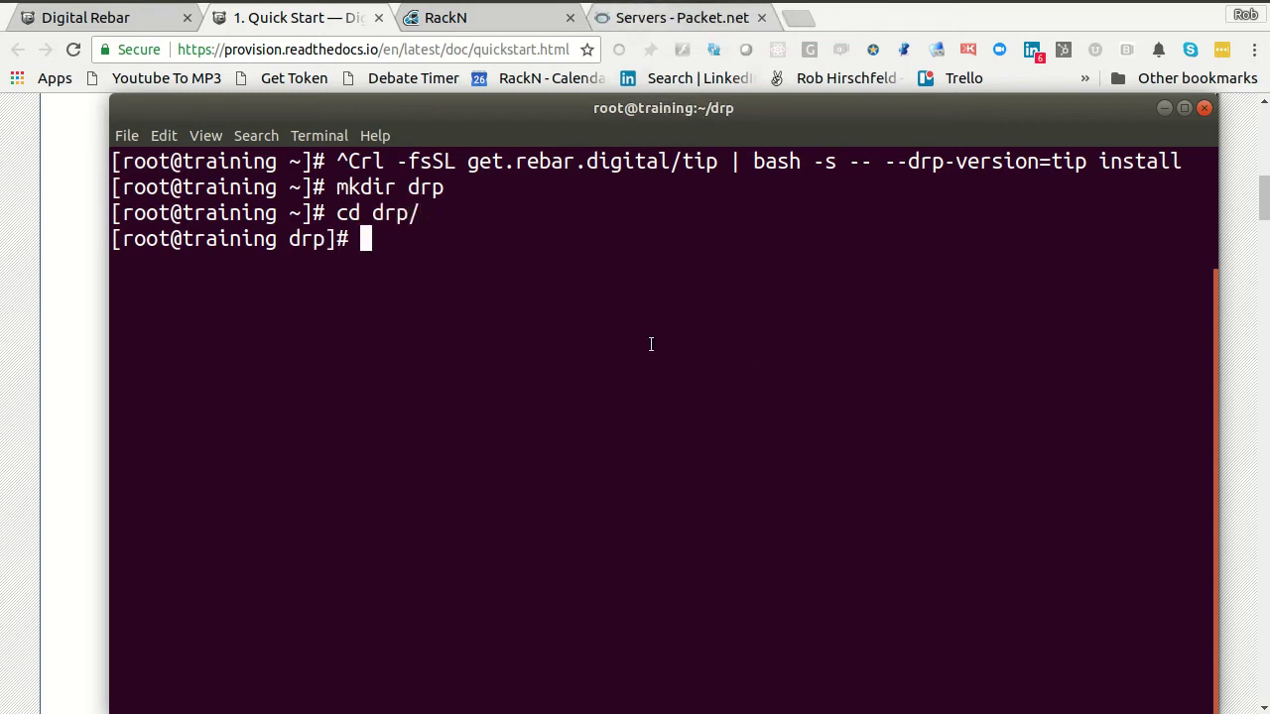
- Run the tip curl install command inside drp with the --isolated option removed
key(ctrl+shift+v)
key(Left)
key(Left)
key(Left)
key(Left)
key(Left)
key(Left)
key(Left)
key(Left)
key(End)
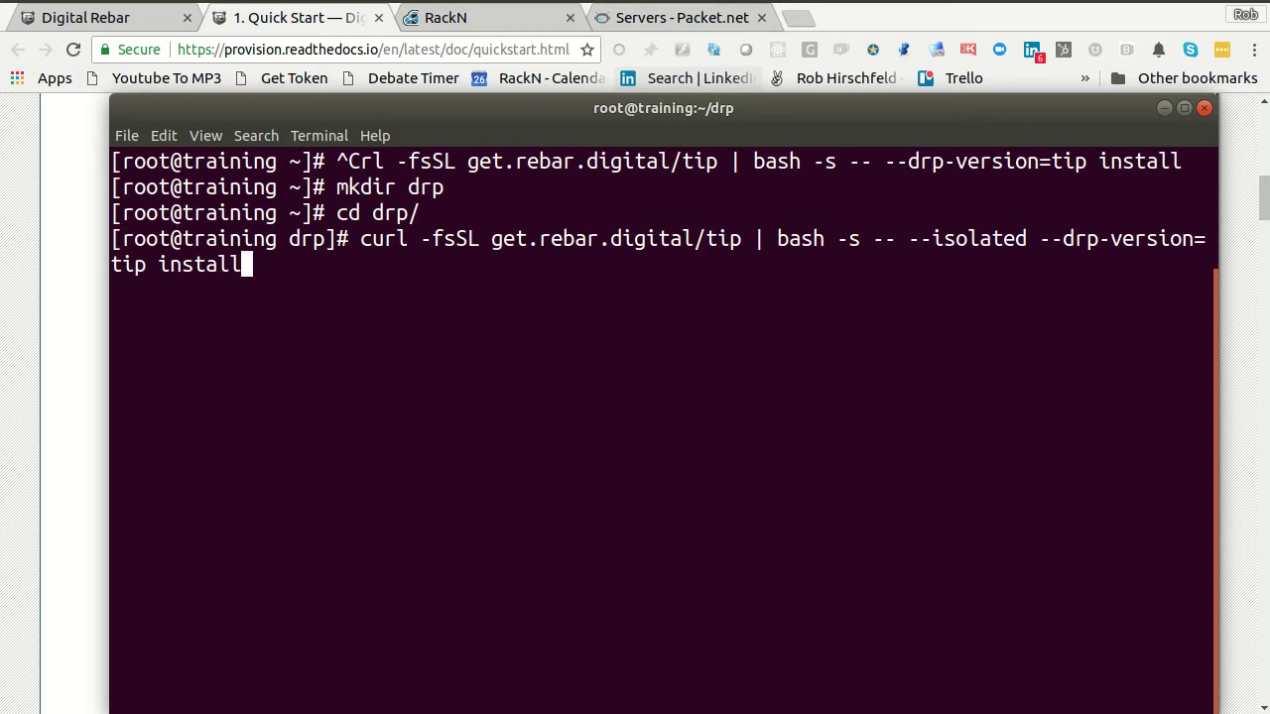
key(Left)
key(Left)
key(Left)
key(Left)
key(Left)
key(Left)
key(Left)
key(Left)
key(Left)
key(Left)
key(Left)
key(Left)
key(Left)
key(Left)
key(Left)
key(Left)
key(Left)
key(Left)
key(Left)
key(Left)
key(BackSpace)
key(BackSpace)
key(BackSpace)
key(BackSpace)
key(BackSpace)
key(BackSpace)
key(BackSpace)
key(BackSpace)
key(BackSpace)
key(BackSpace)
key(BackSpace)
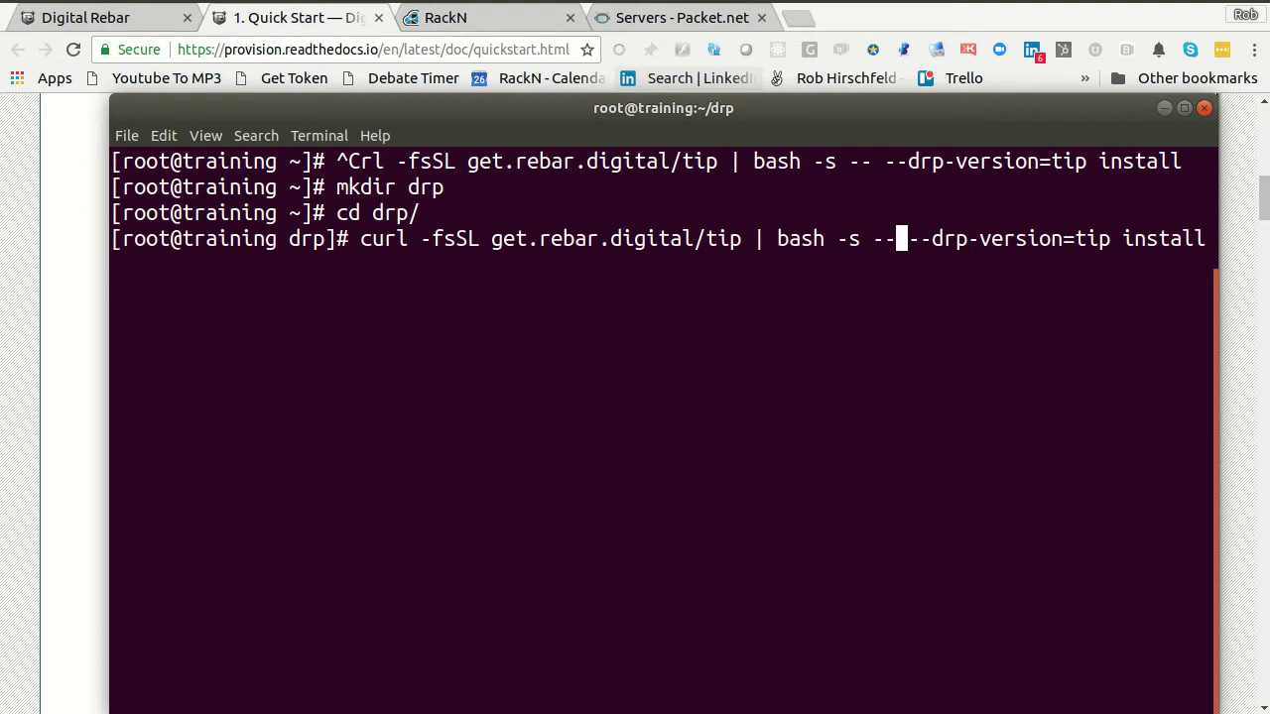
key(Return)
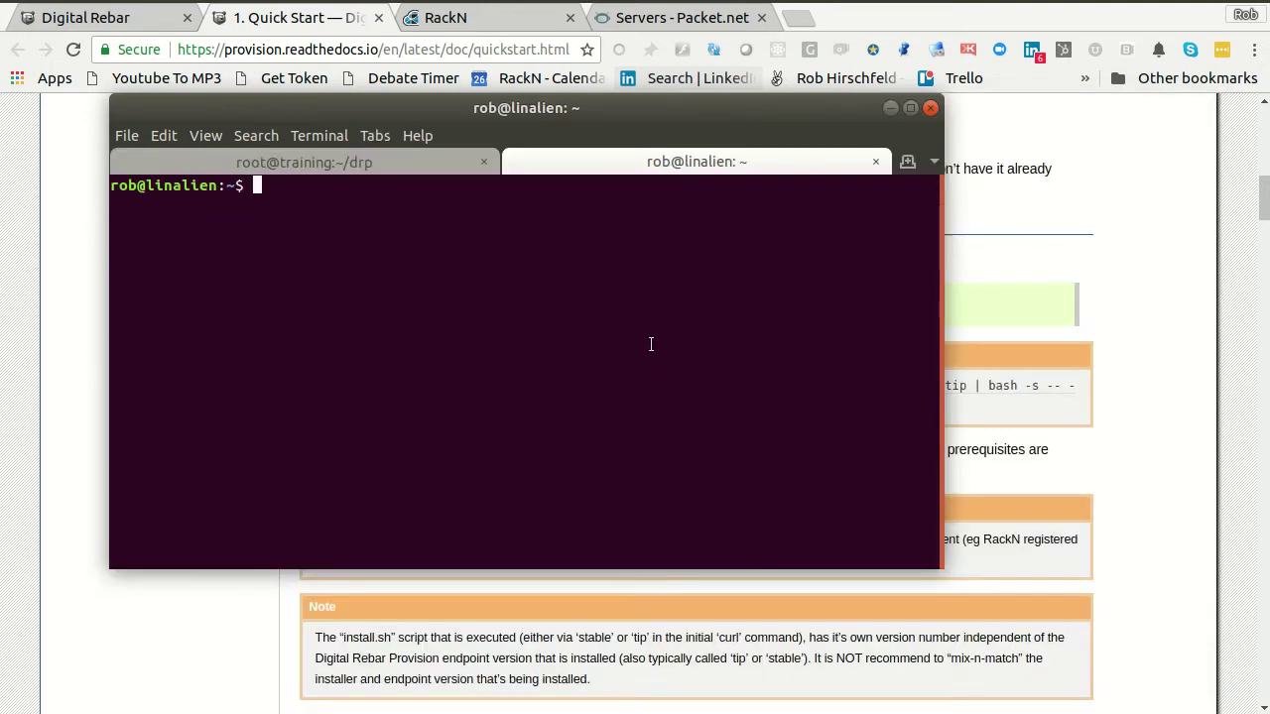
- Enlarge the terminal text and switch the local tab to the green profile
key(ctrl+plus)
key(ctrl+plus)
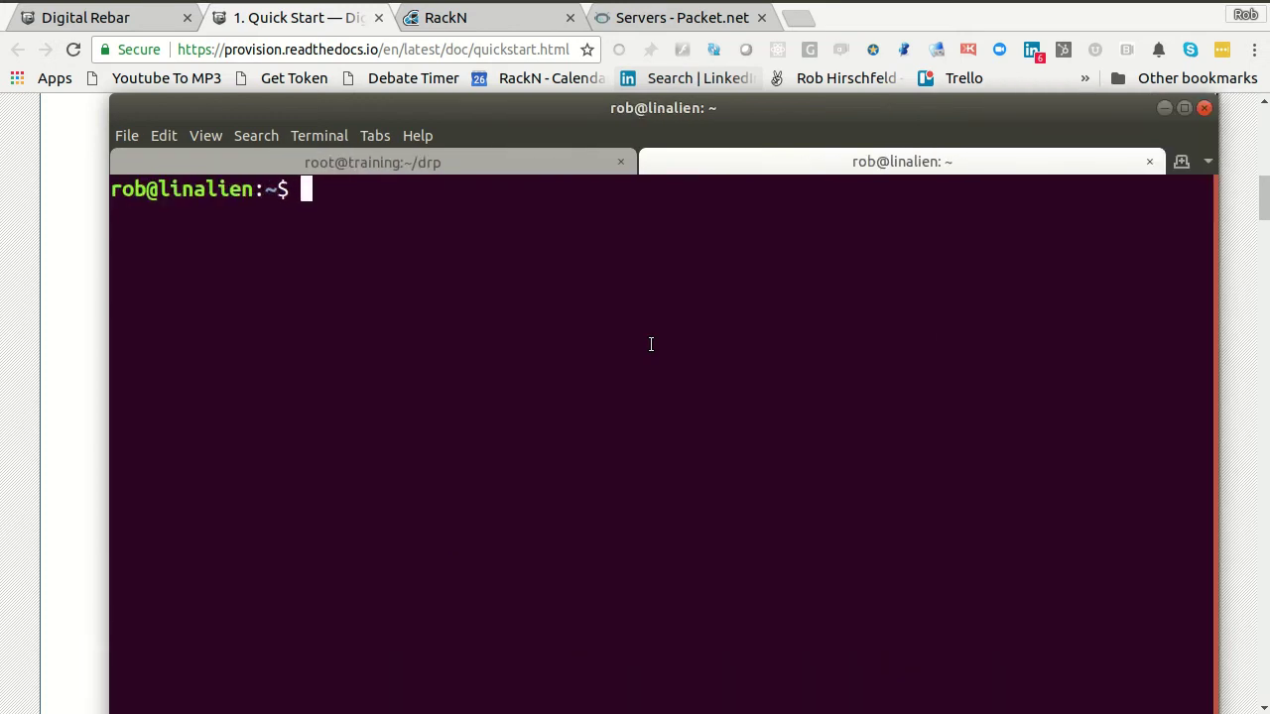
drag(692, 105, 701, 50)
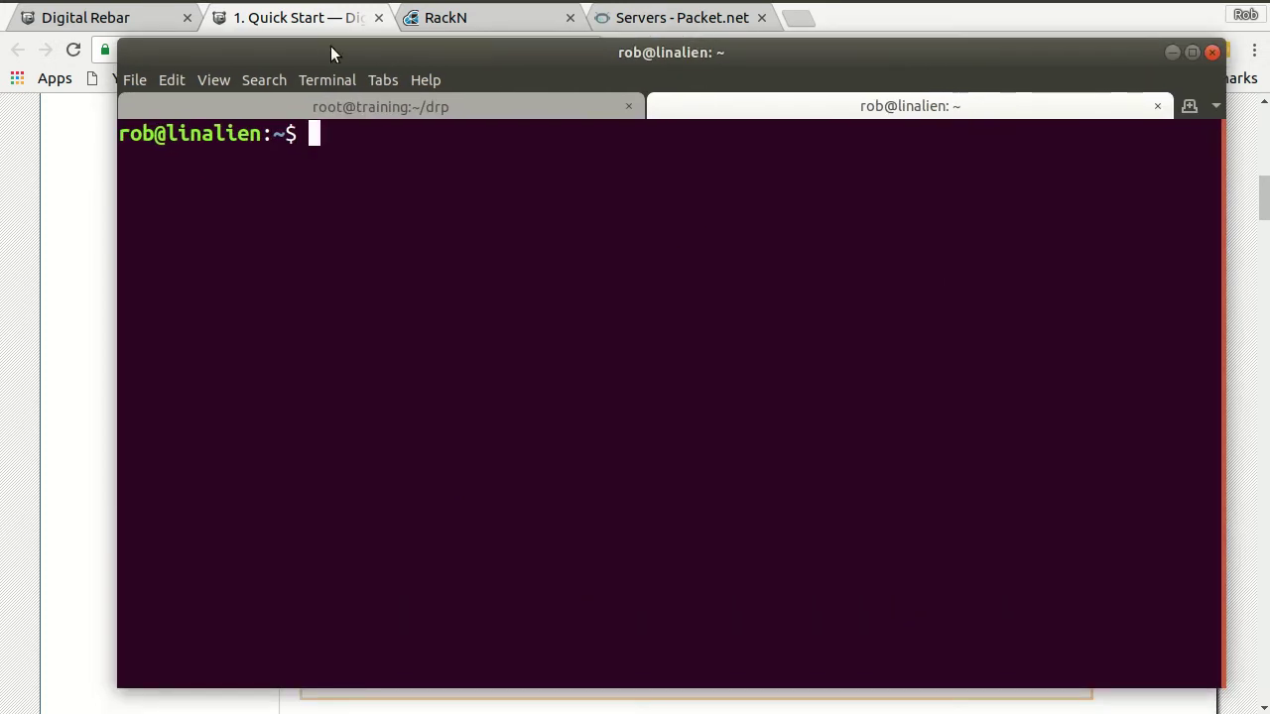
click(327, 79)
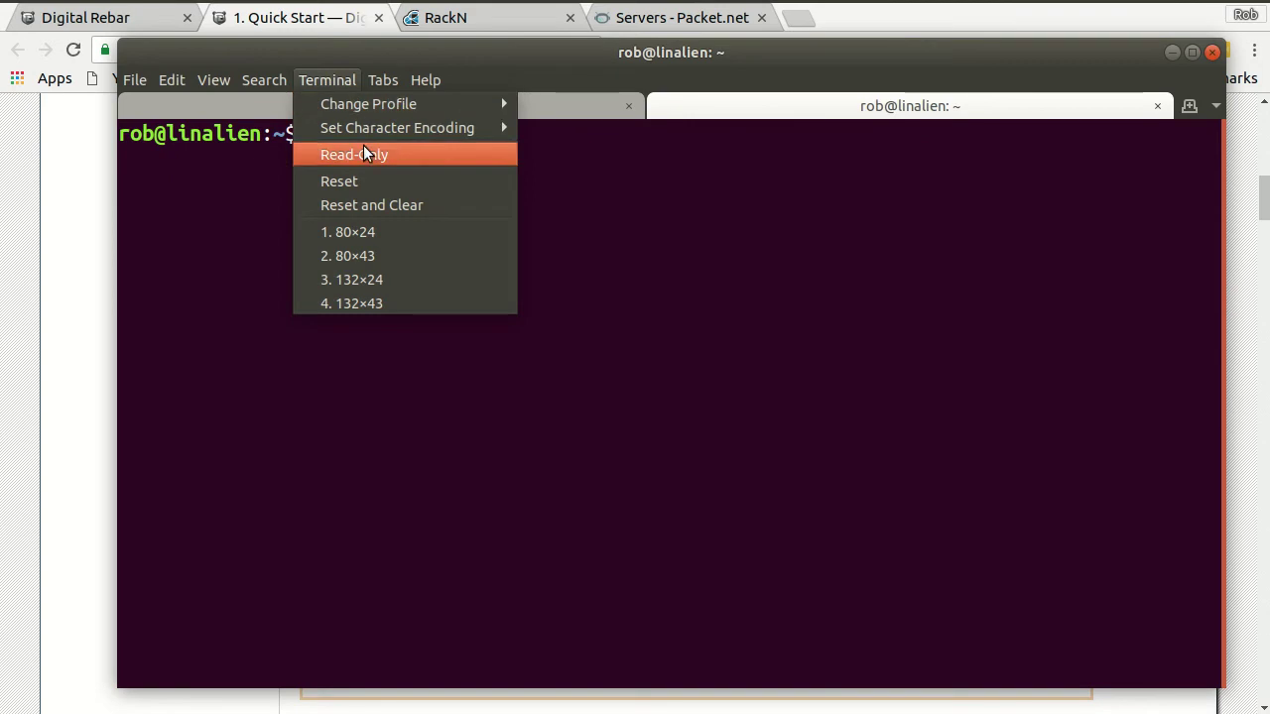
mouse_move(368, 132)
mouse_move(383, 103)
click(581, 106)
- Run drpcli version locally and confirm it reports v3.9.0
text(drpcli)
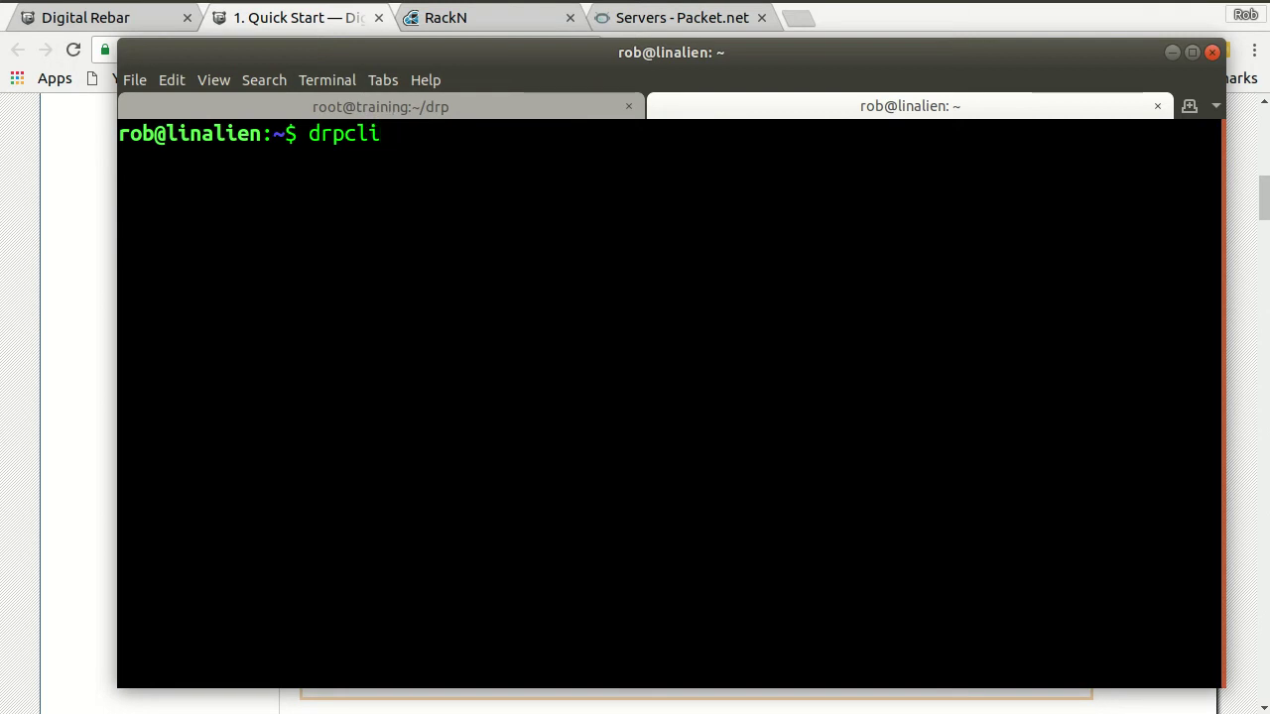
text( --version)
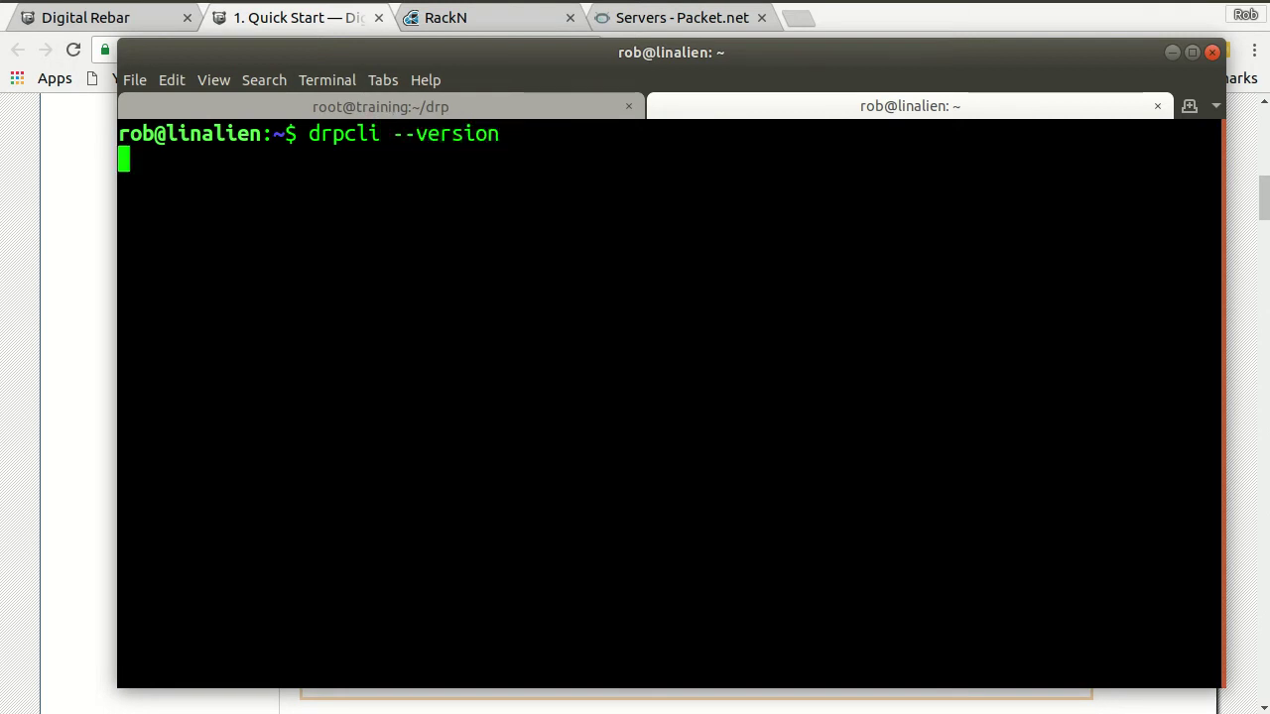
key(Return)
scroll(764, 284, up, 5)
key(Up)
key(Left)
key(Left)
key(Left)
key(Left)
key(Left)
key(Left)
key(Left)
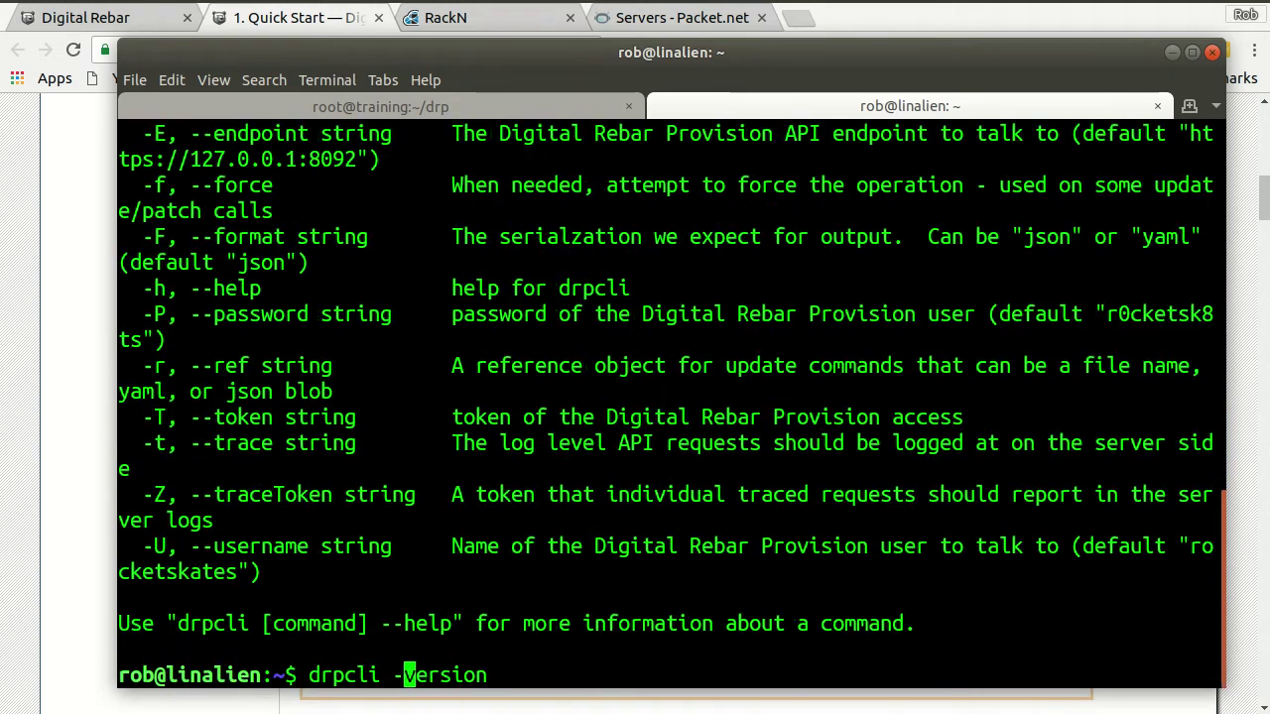
key(BackSpace)
key(BackSpace)
key(Return)
drag(224, 649, 429, 649)
click(261, 649)
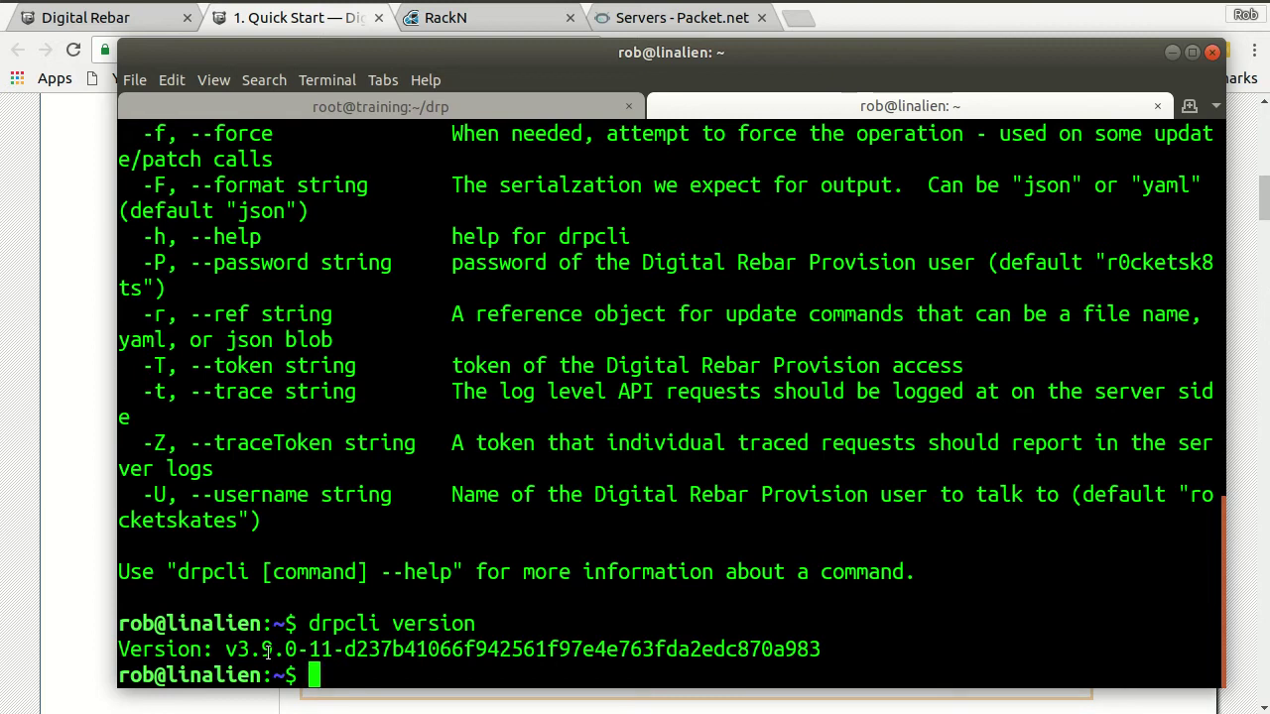
drag(275, 651, 262, 652)
click(275, 652)
- On the root@training tab, run the installer's systemctl start and enable dr-provision commands
click(507, 107)
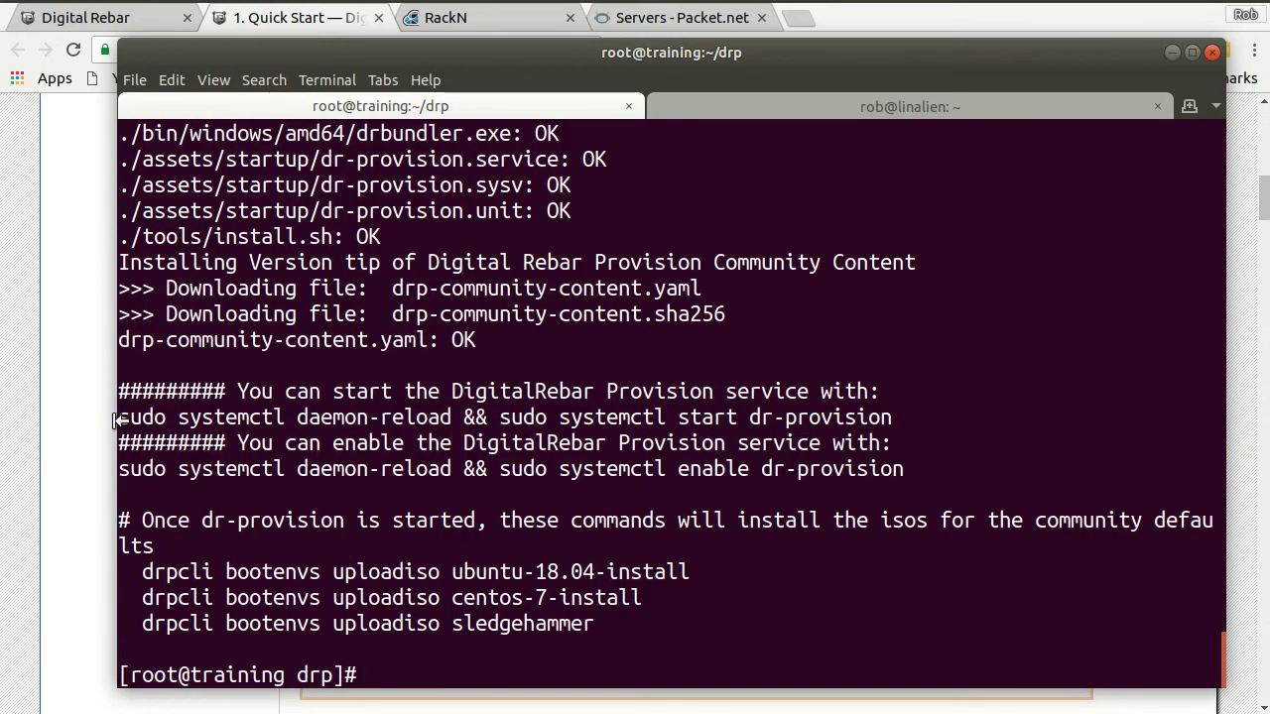
drag(123, 418, 893, 418)
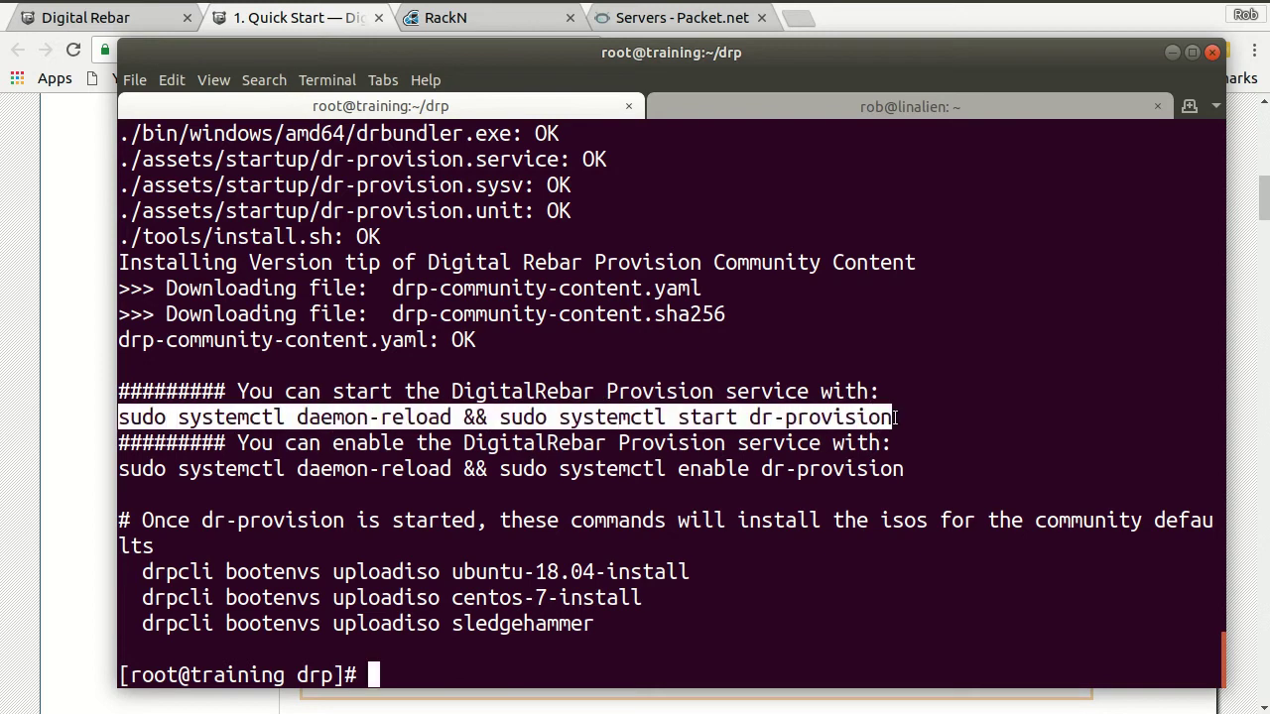
middle_click(770, 419)
key(Return)
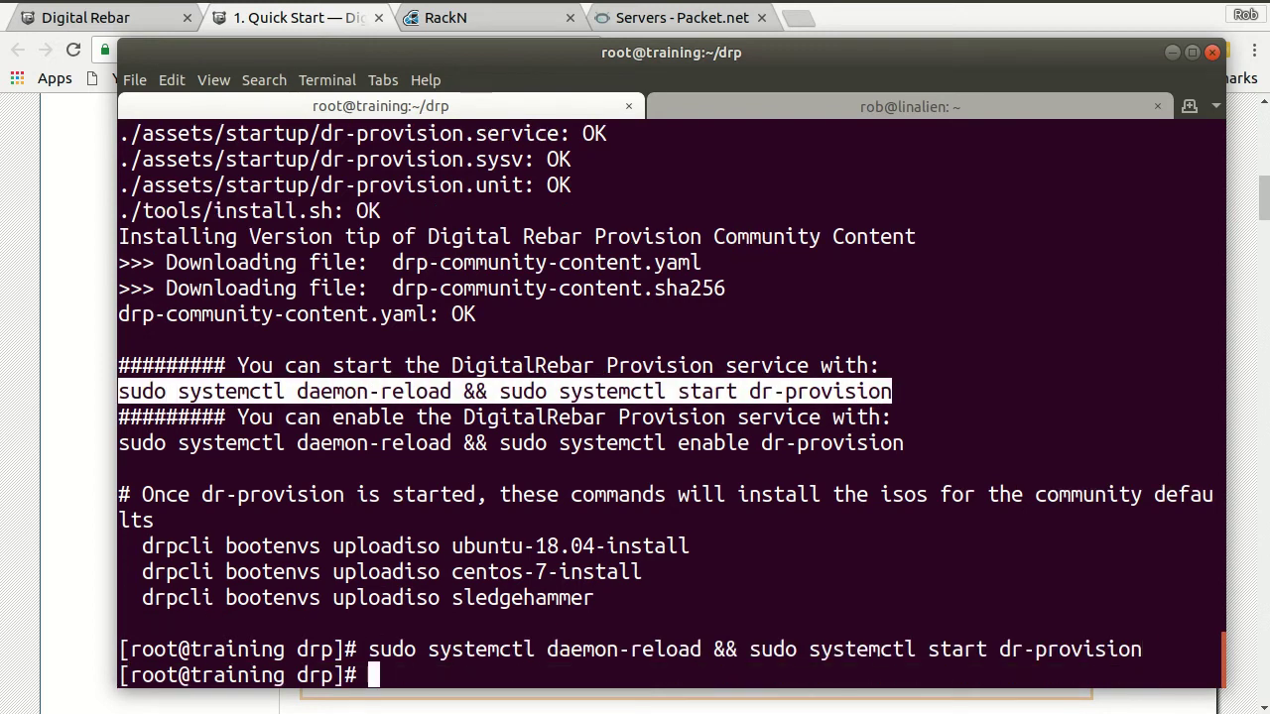
drag(904, 444, 113, 444)
middle_click(607, 448)
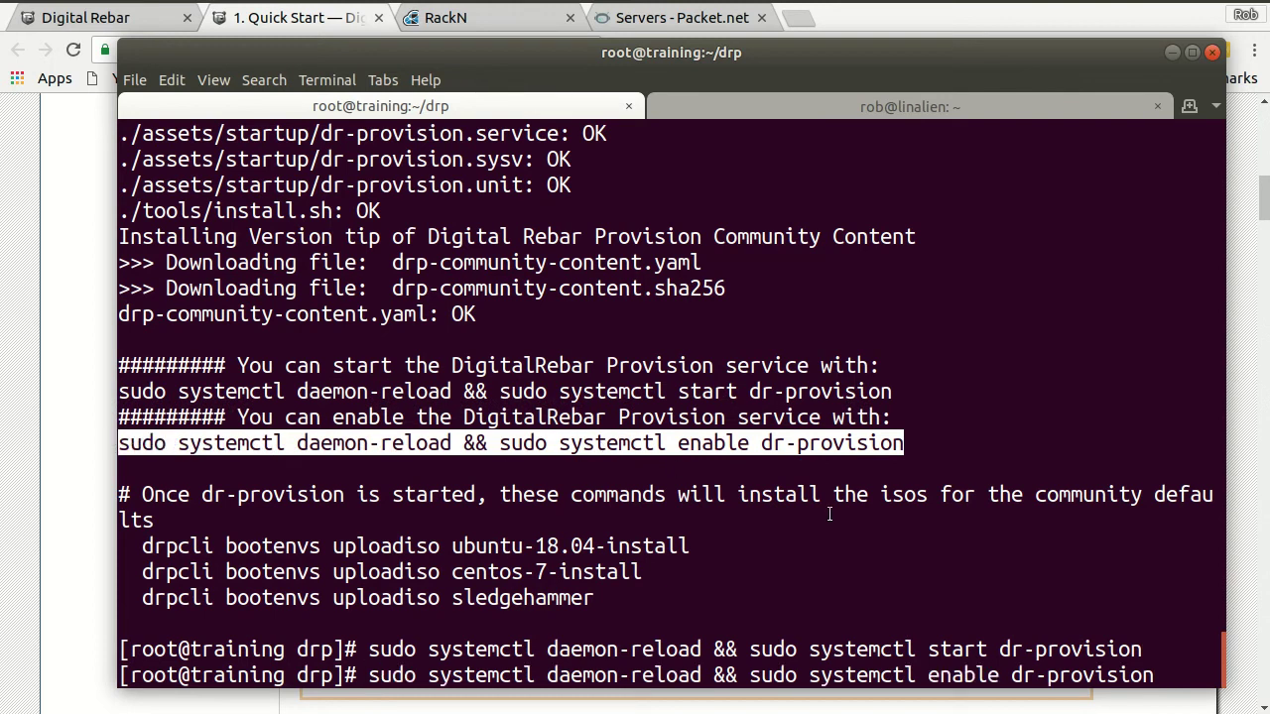
key(Return)
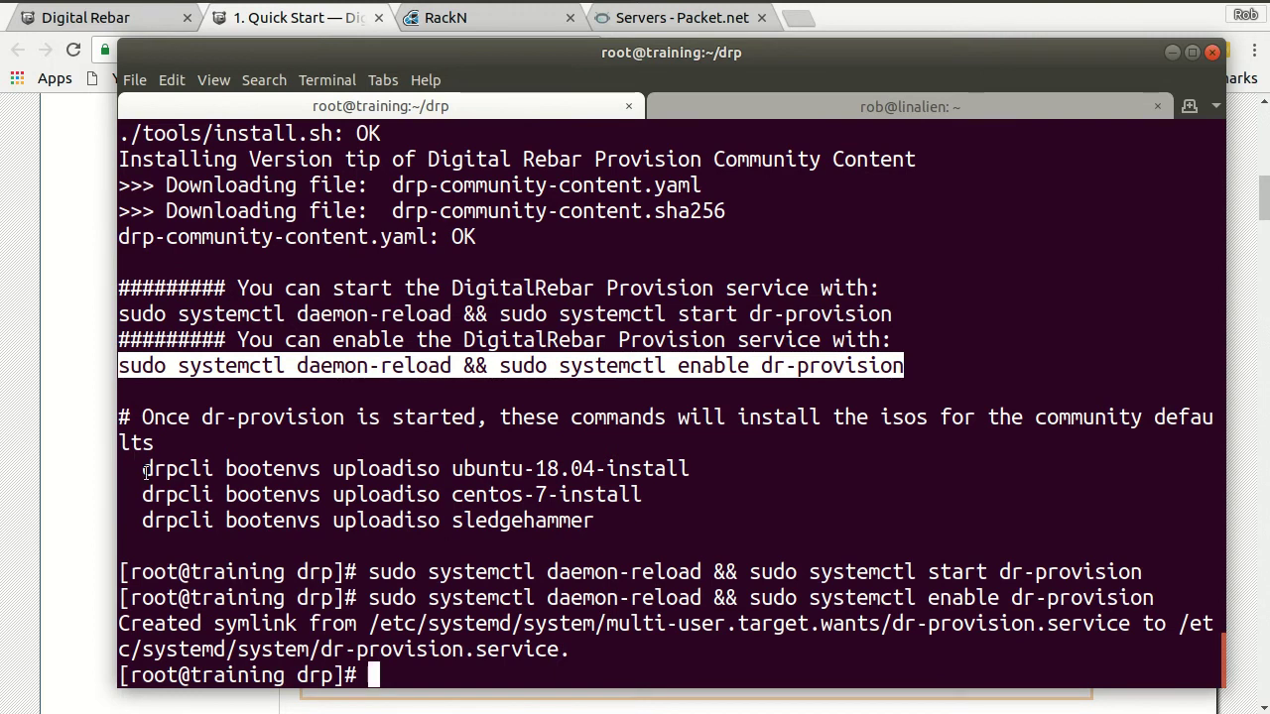
drag(142, 520, 553, 539)
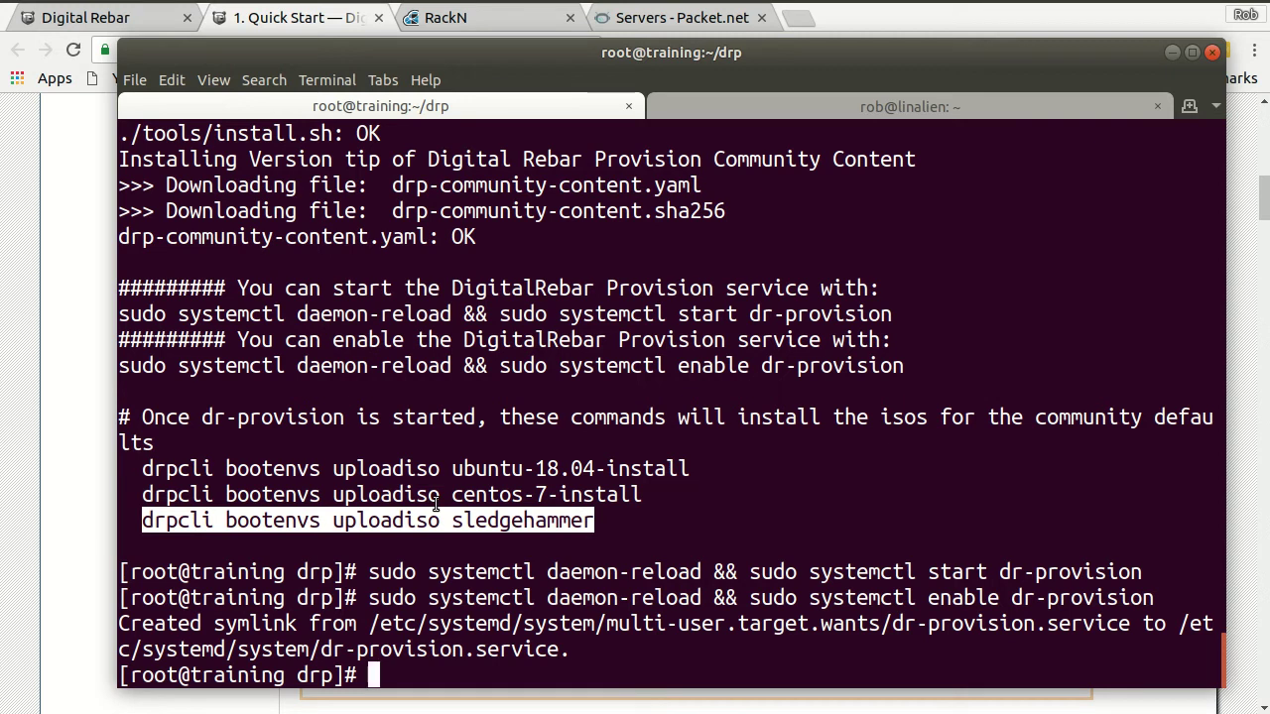
- Run drpcli bootenvs uploadiso sledgehammer in the background with a trailing &
middle_click(472, 523)
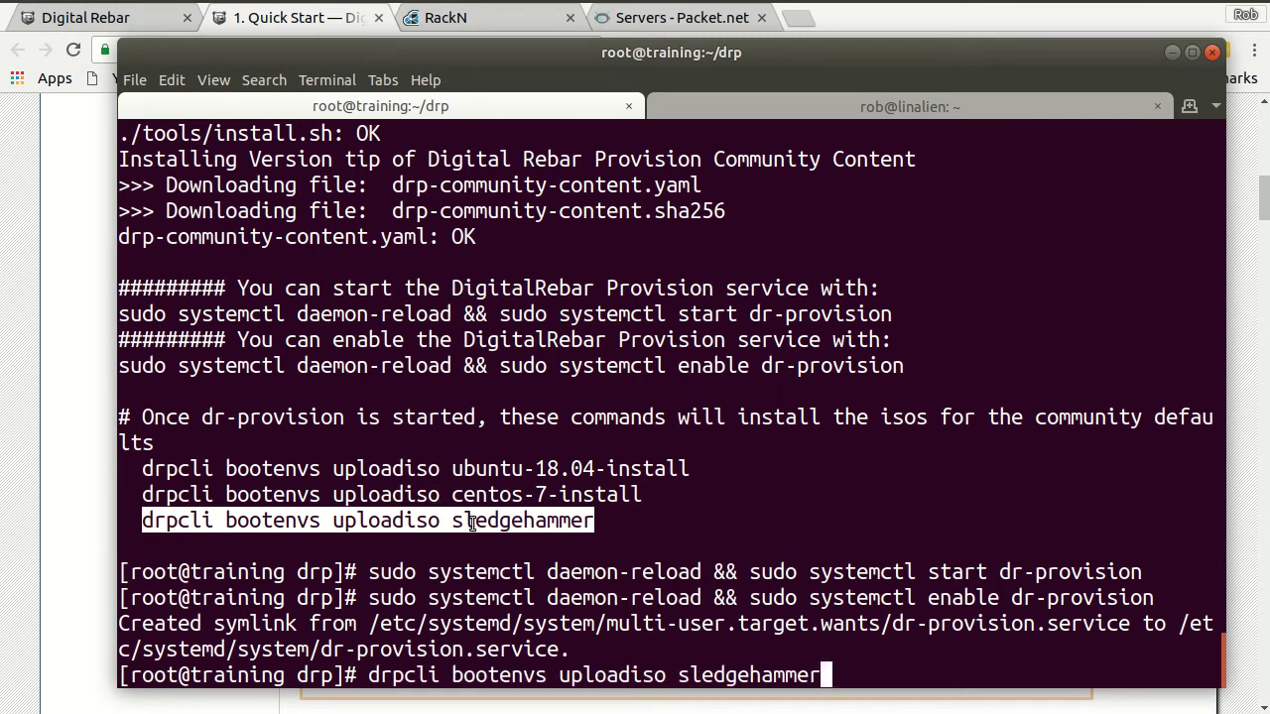
text(&)
key(Return)
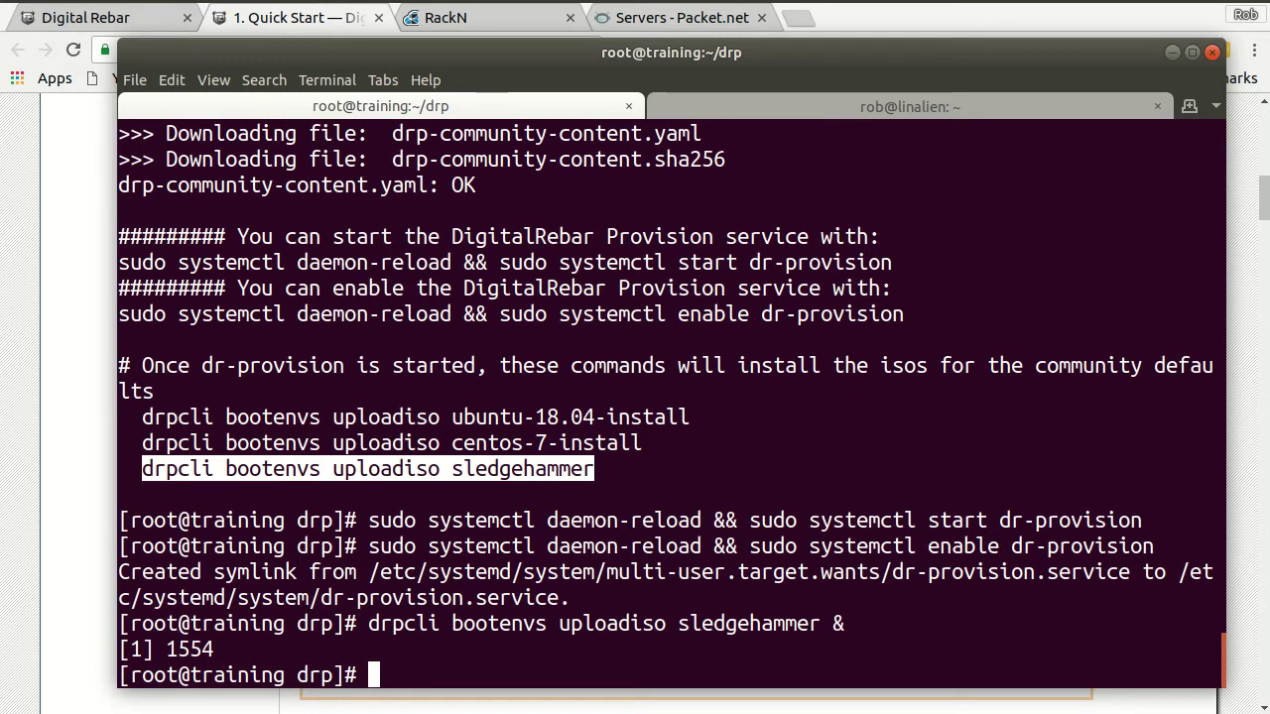
- Paste the centos-7-install ISO upload command at the prompt and append &
drag(142, 443, 638, 444)
middle_click(759, 474)
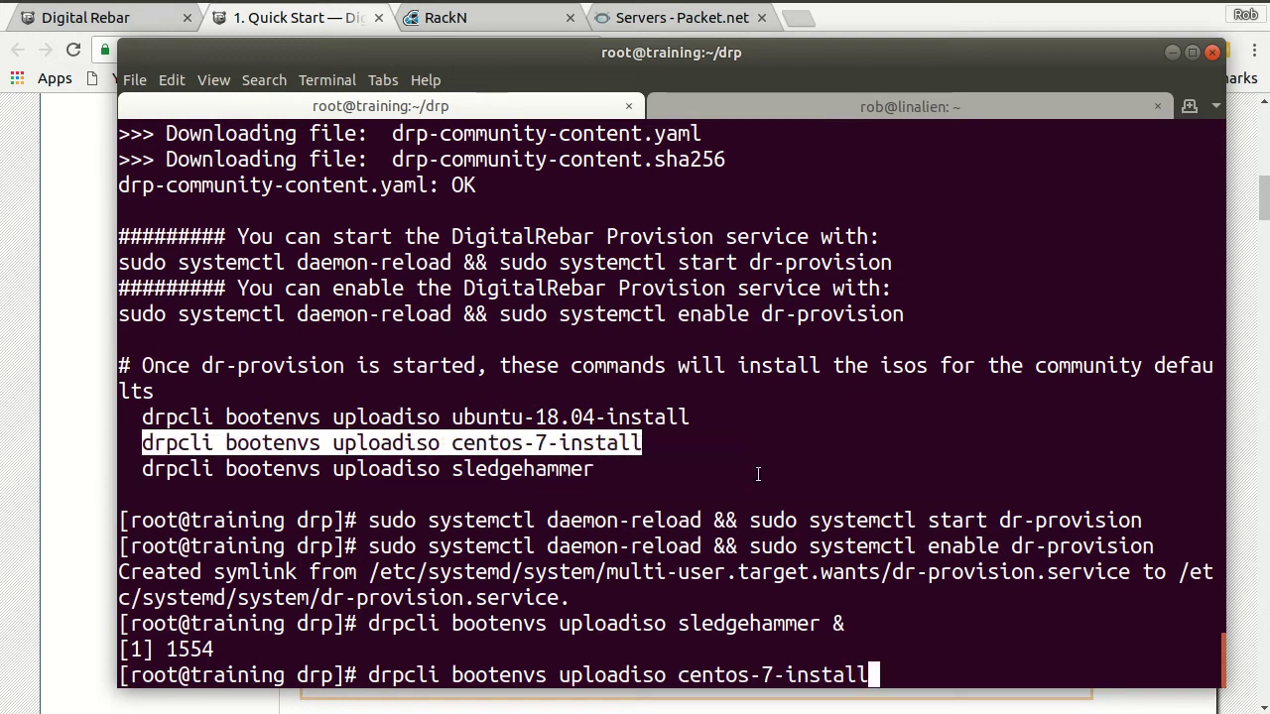
text(&)
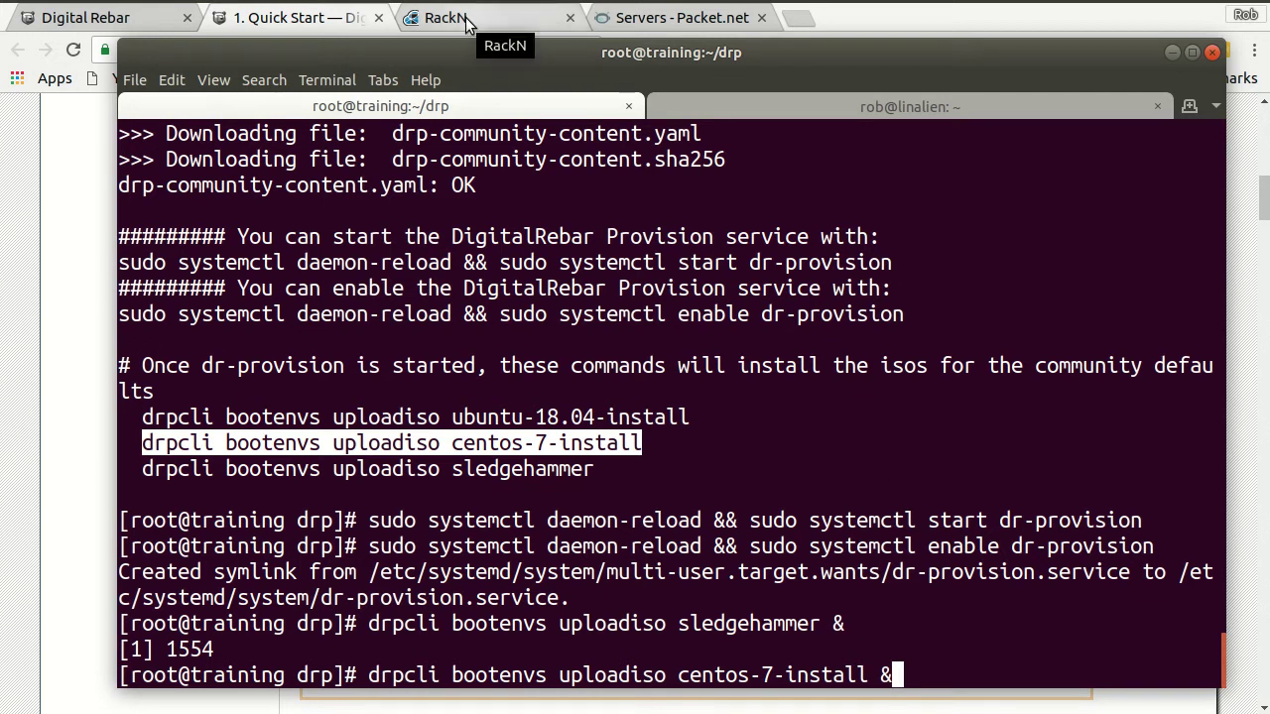
- Point the RackN Portal at endpoint 147.75.73.97 and log in with the default credentials
click(286, 22)
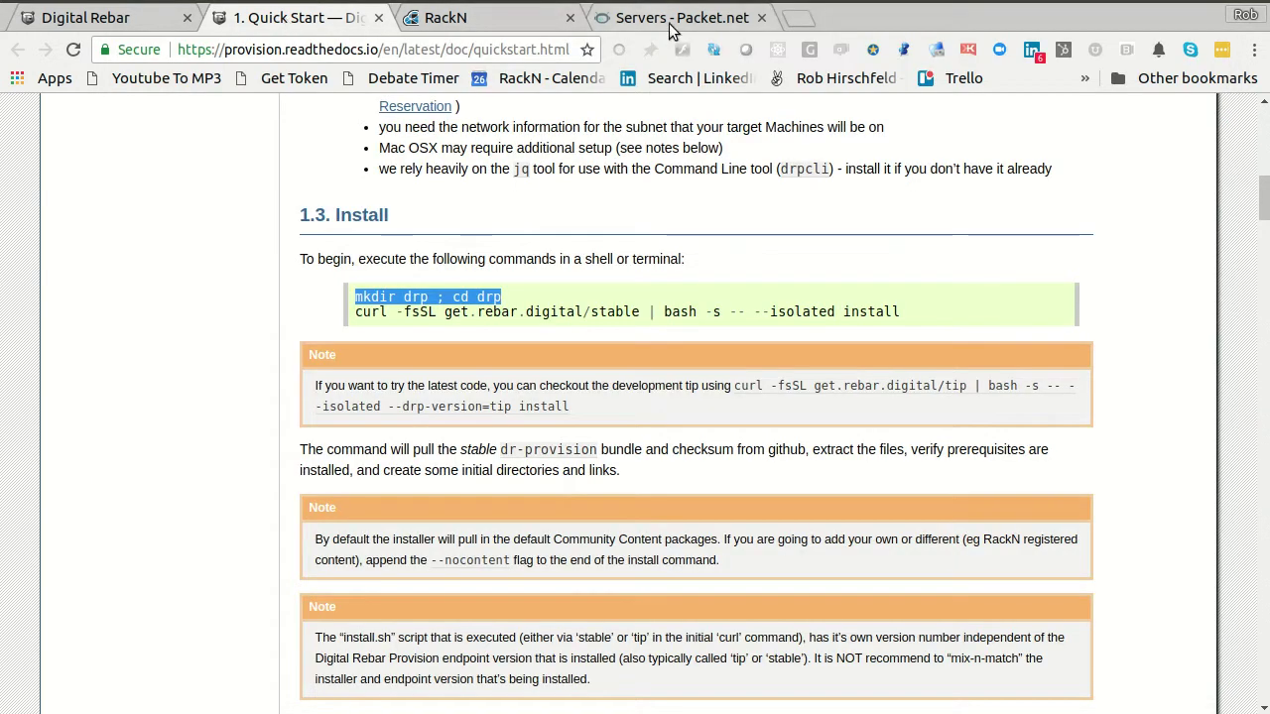
click(704, 16)
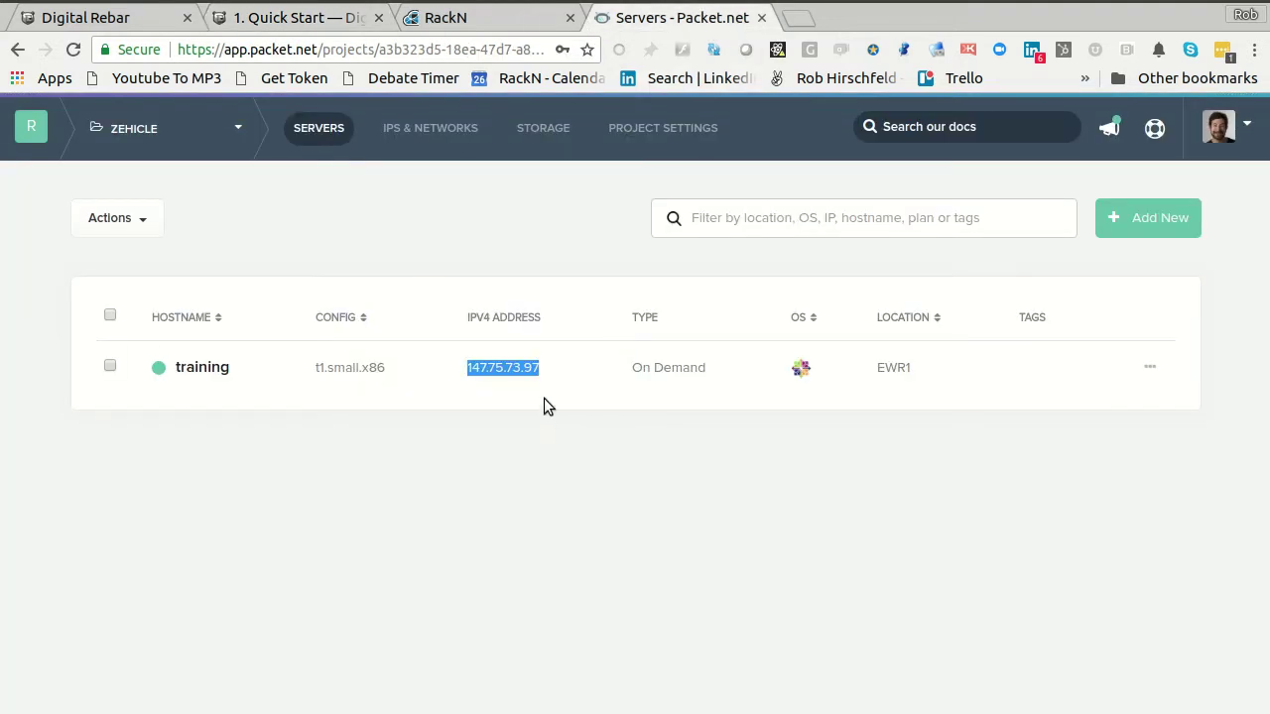
click(454, 22)
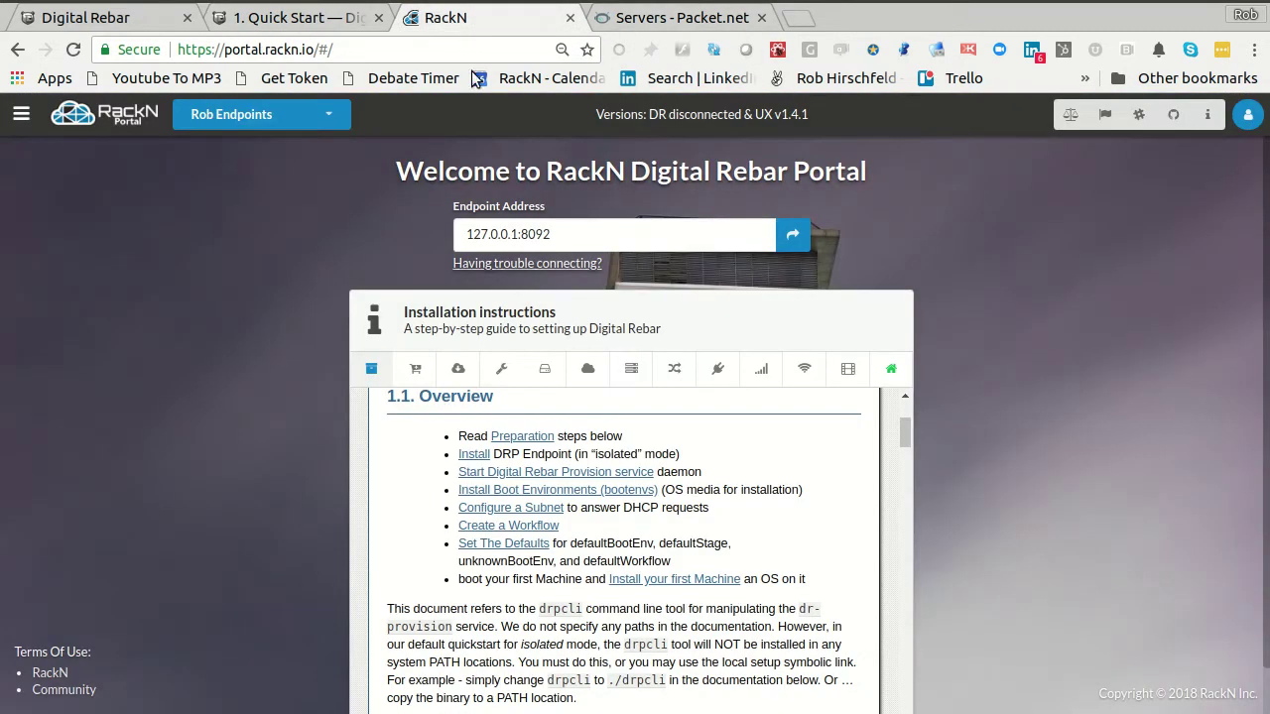
triple_click(569, 232)
text(147.75.73.97)
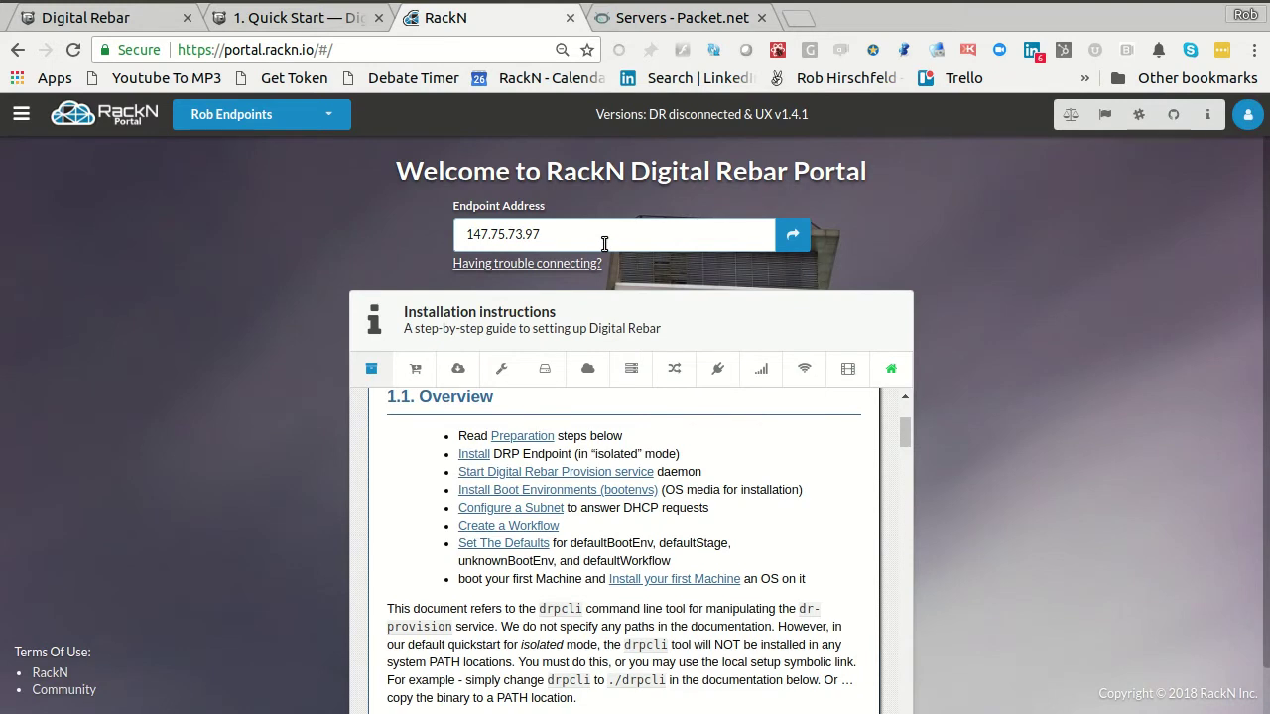
click(790, 238)
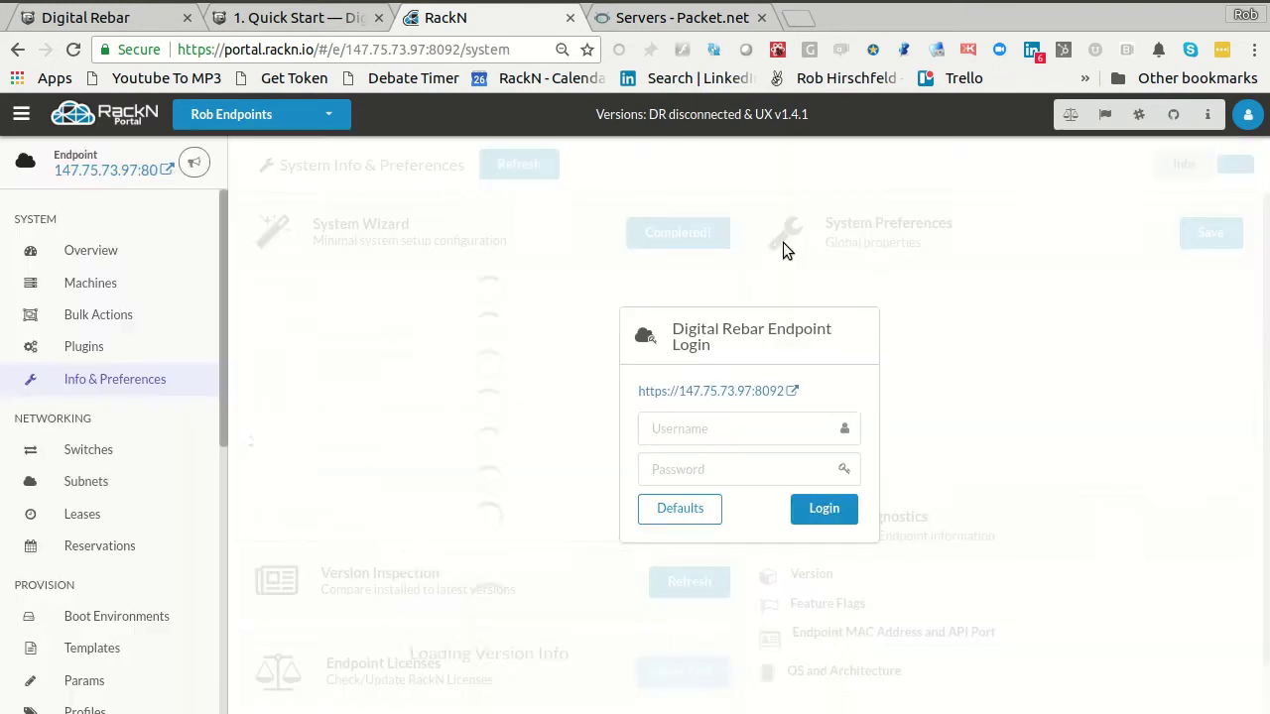
click(666, 511)
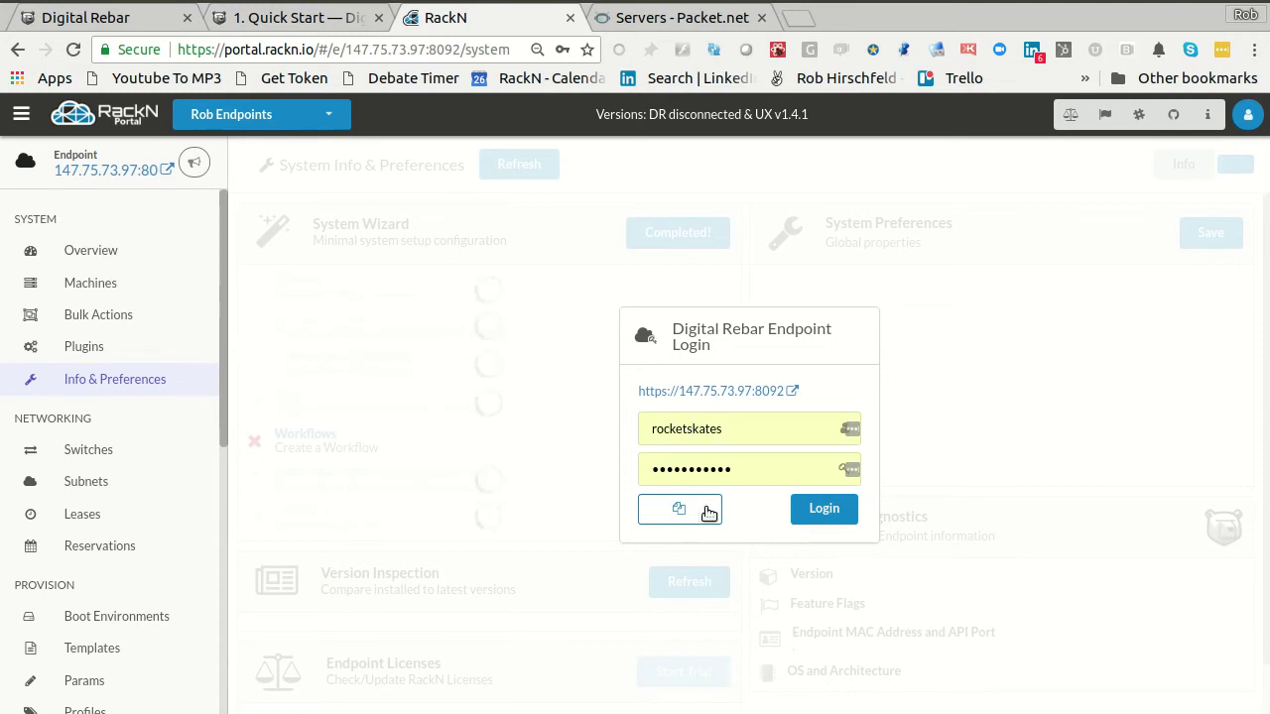
click(815, 511)
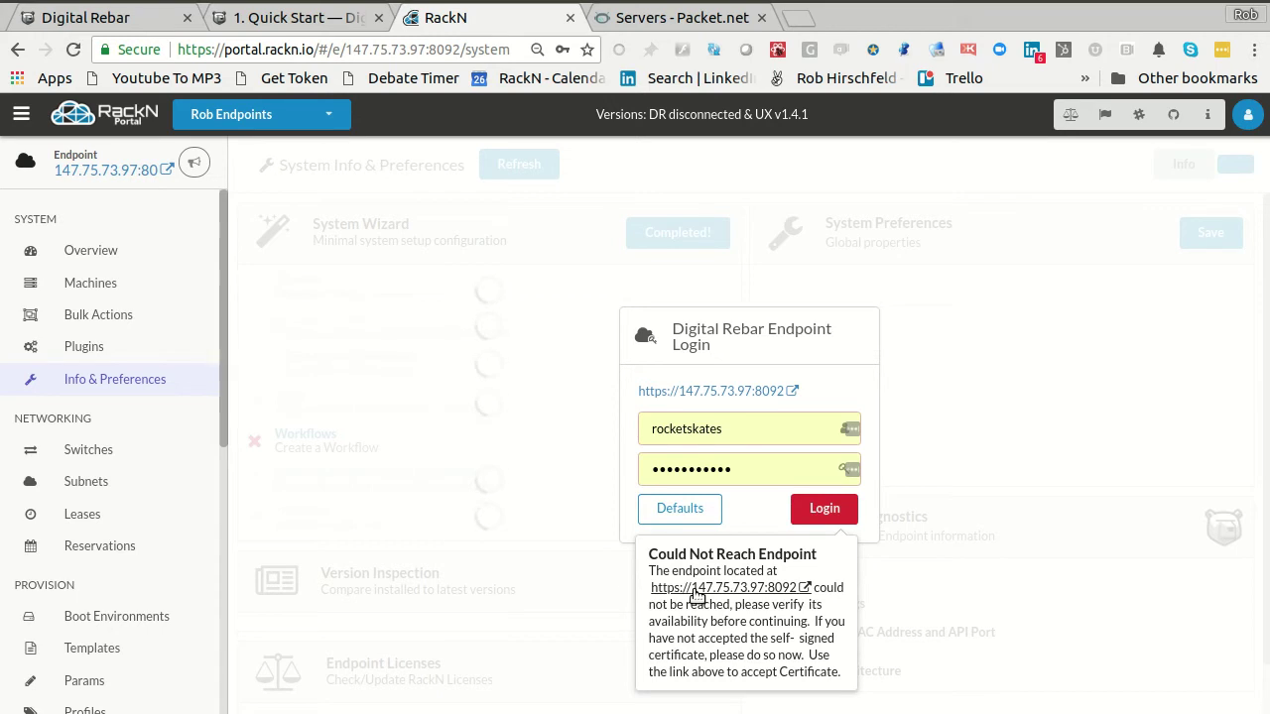
- Accept the endpoint's certificate warning, close the duplicate tab, log in again, and decline saving the password
click(695, 591)
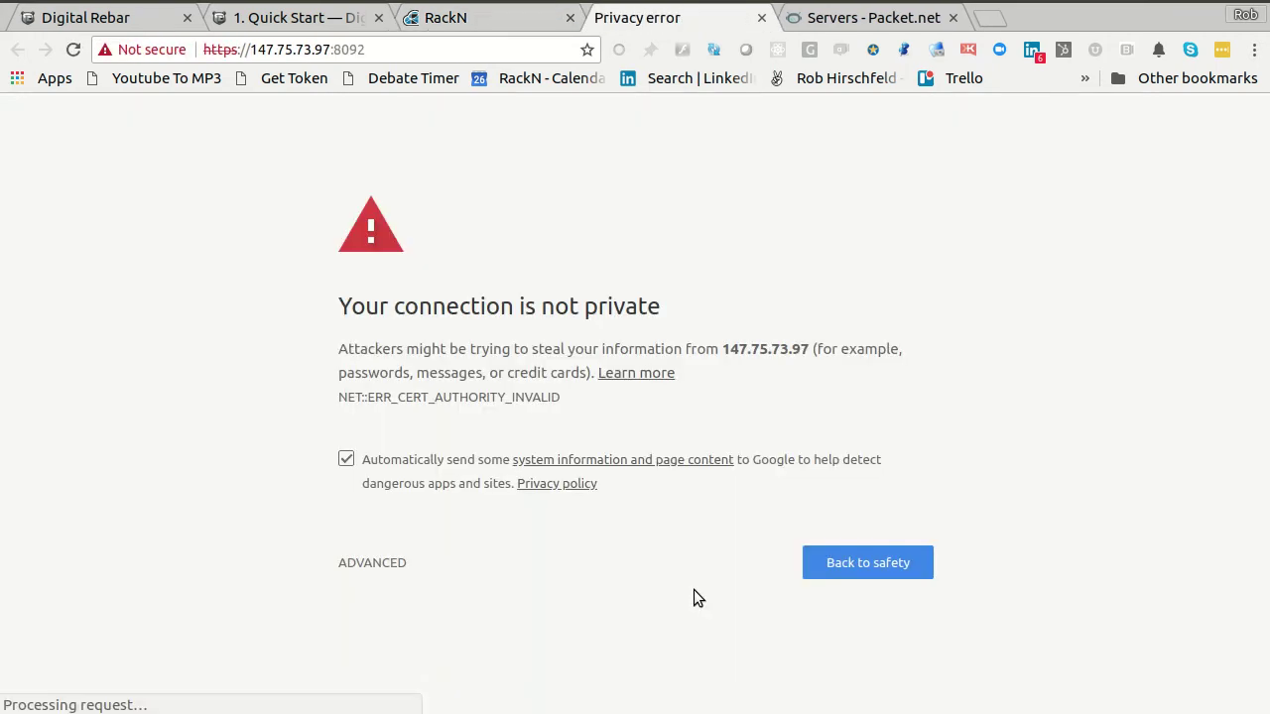
click(387, 562)
scroll(524, 618, down, 1)
click(397, 654)
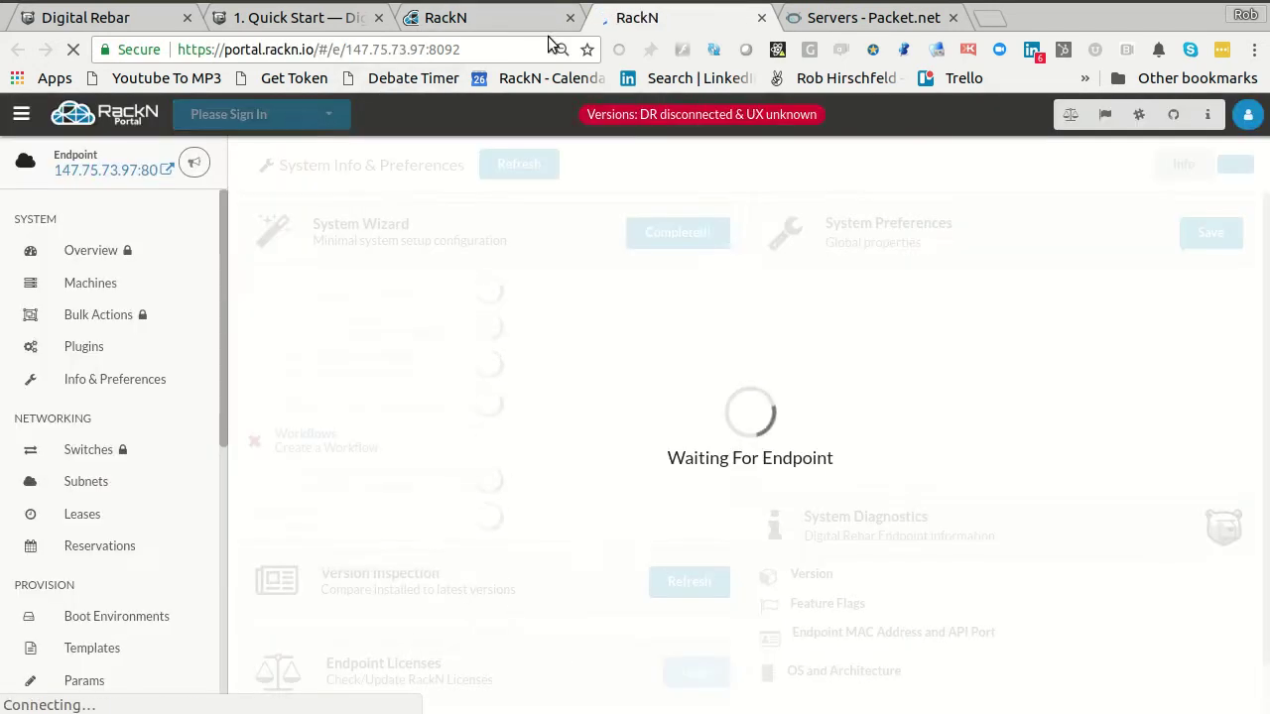
click(569, 18)
click(673, 509)
click(841, 511)
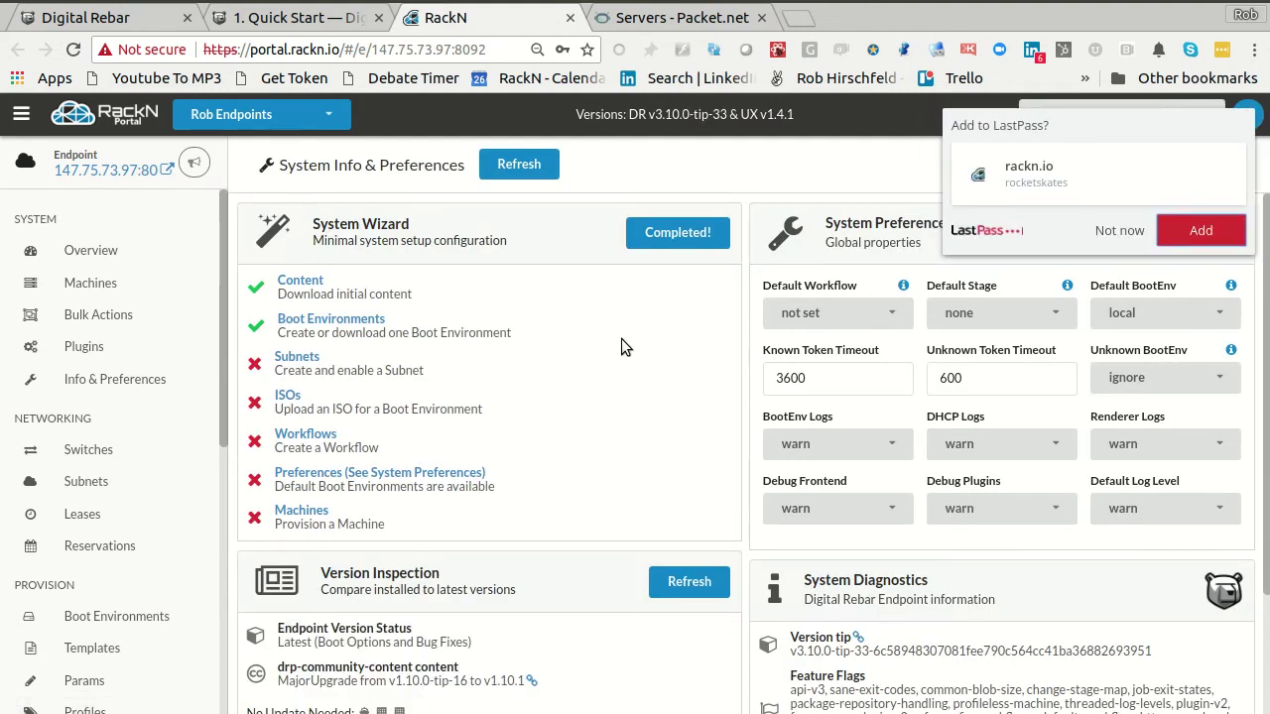
click(1117, 232)
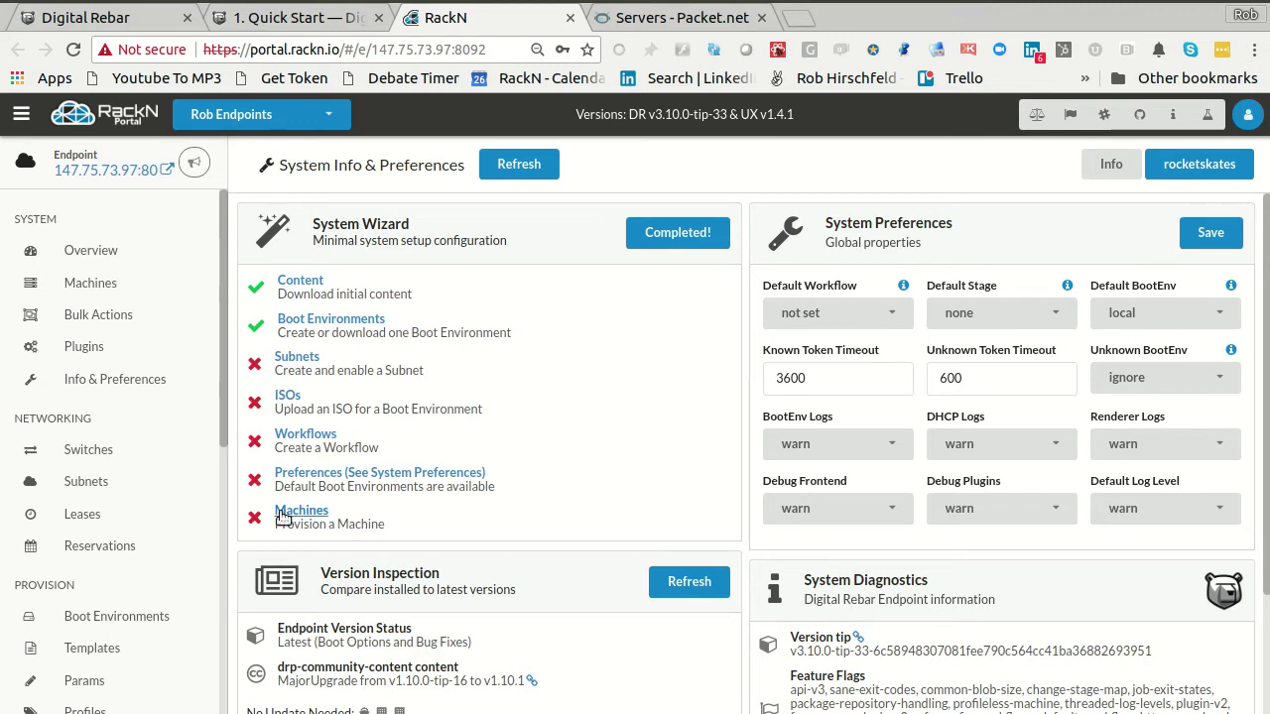
- Show all 11 boot environments at 20 per page, then start the centos-7-install ISO upload in the background
scroll(43, 530, down, 5)
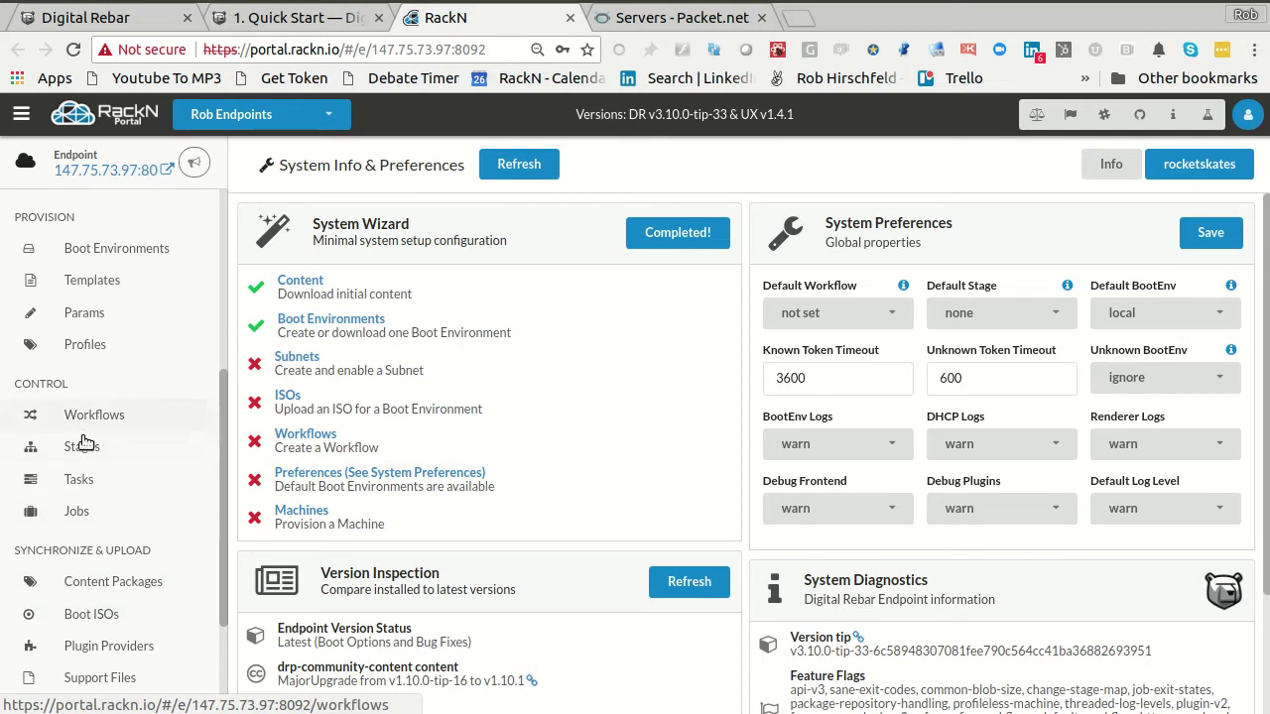
scroll(83, 431, up, 2)
click(99, 300)
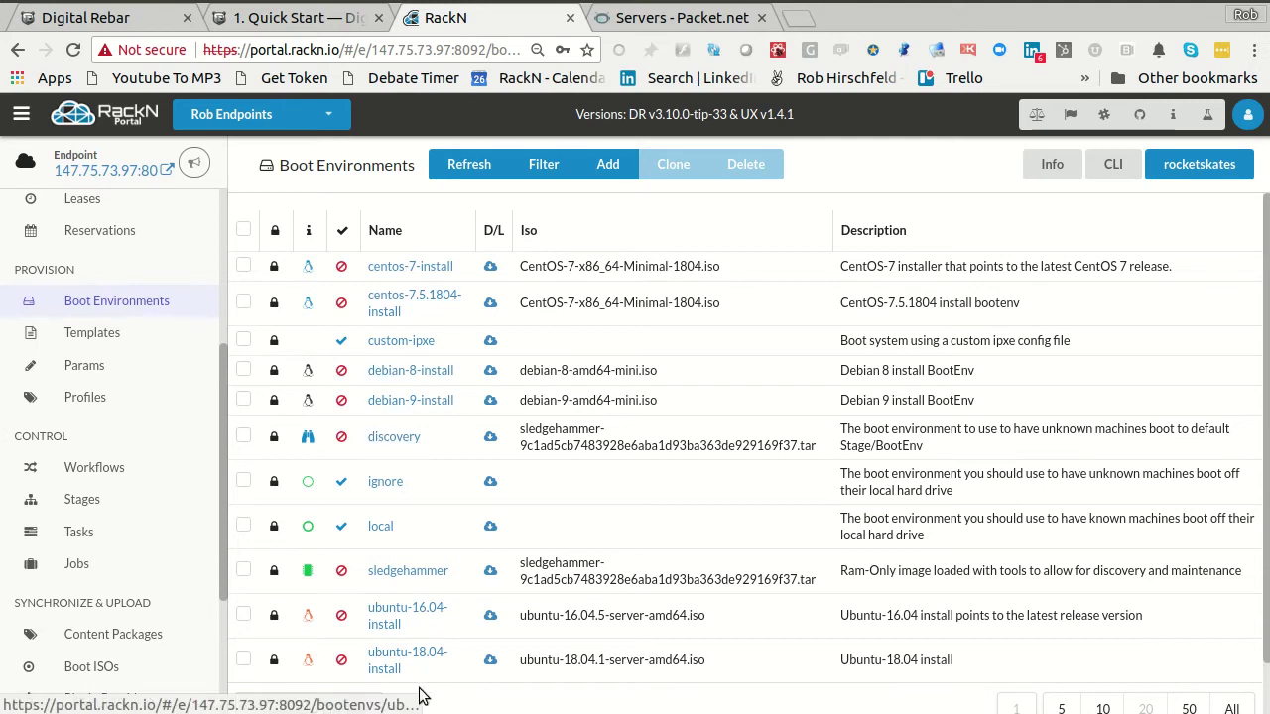
scroll(396, 527, down, 2)
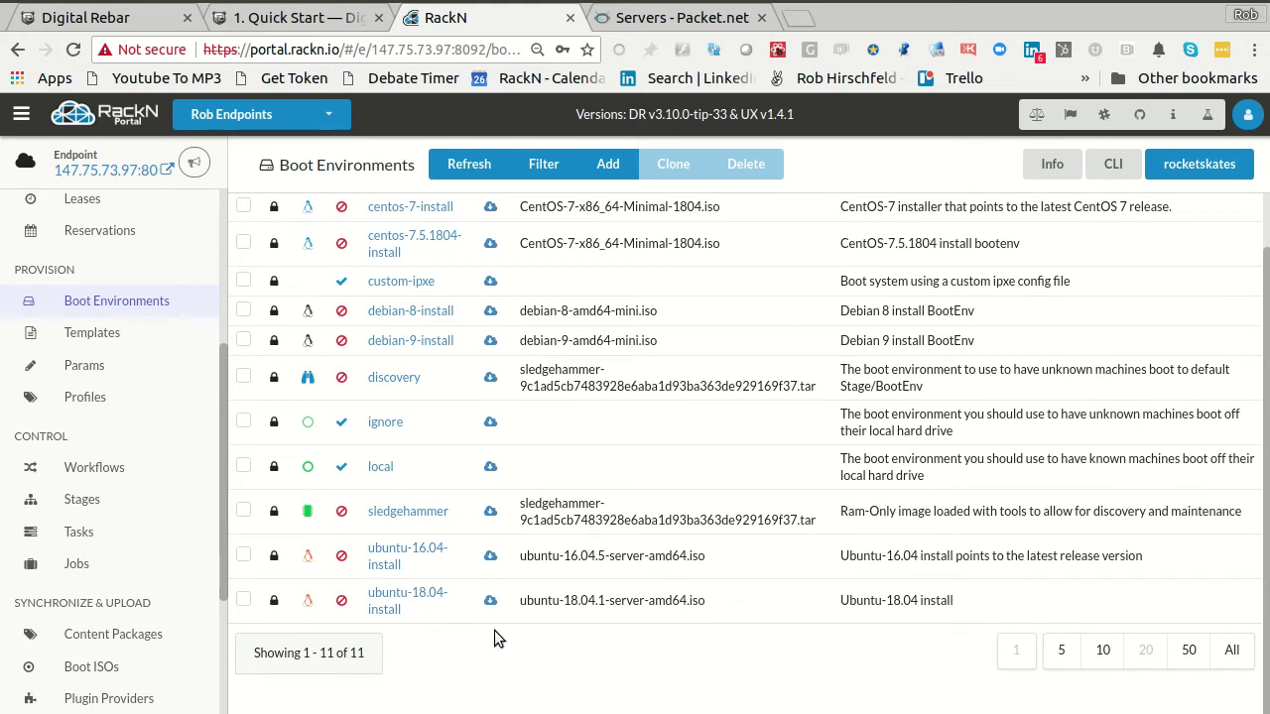
click(1104, 658)
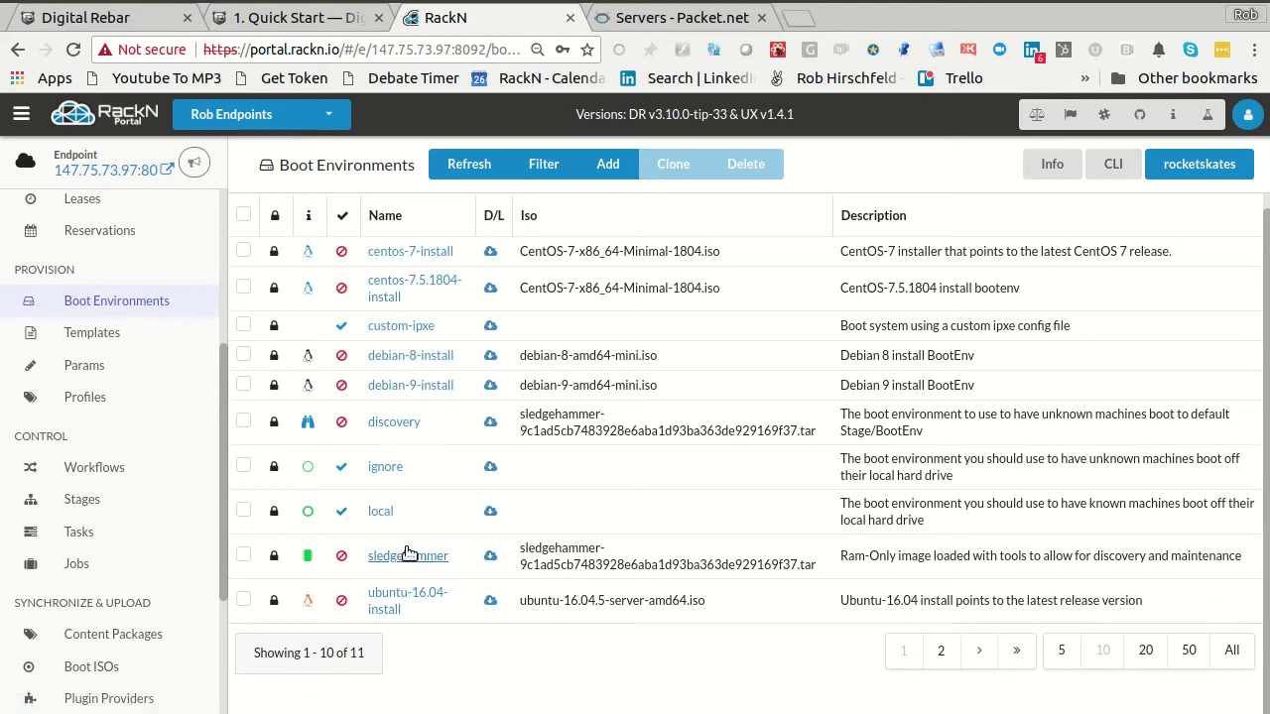
scroll(589, 510, up, 1)
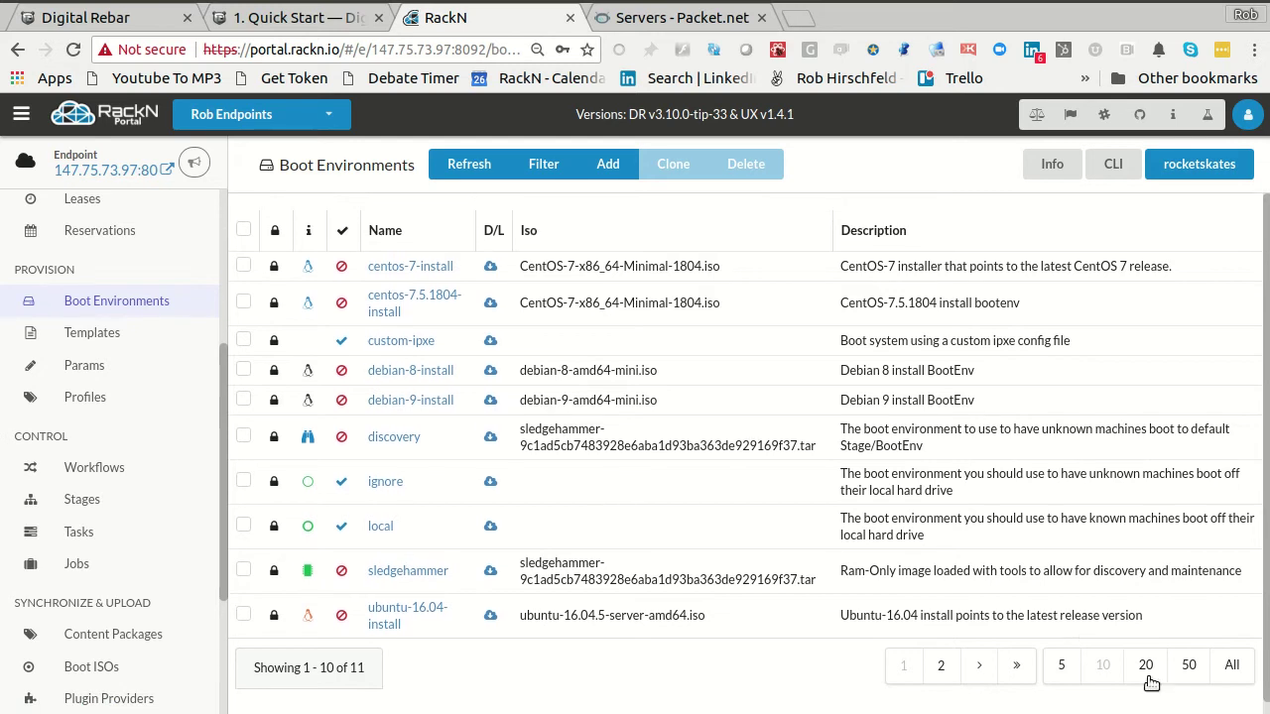
click(1144, 676)
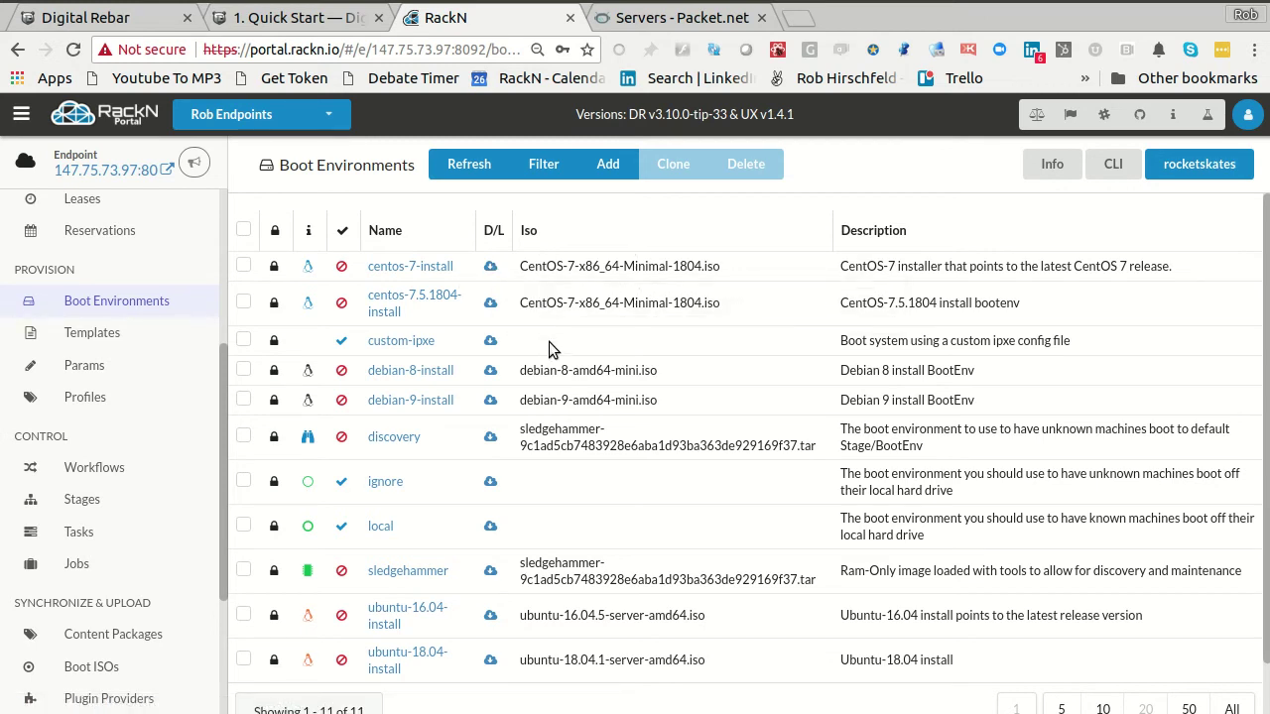
key(alt+Tab)
key(Return)
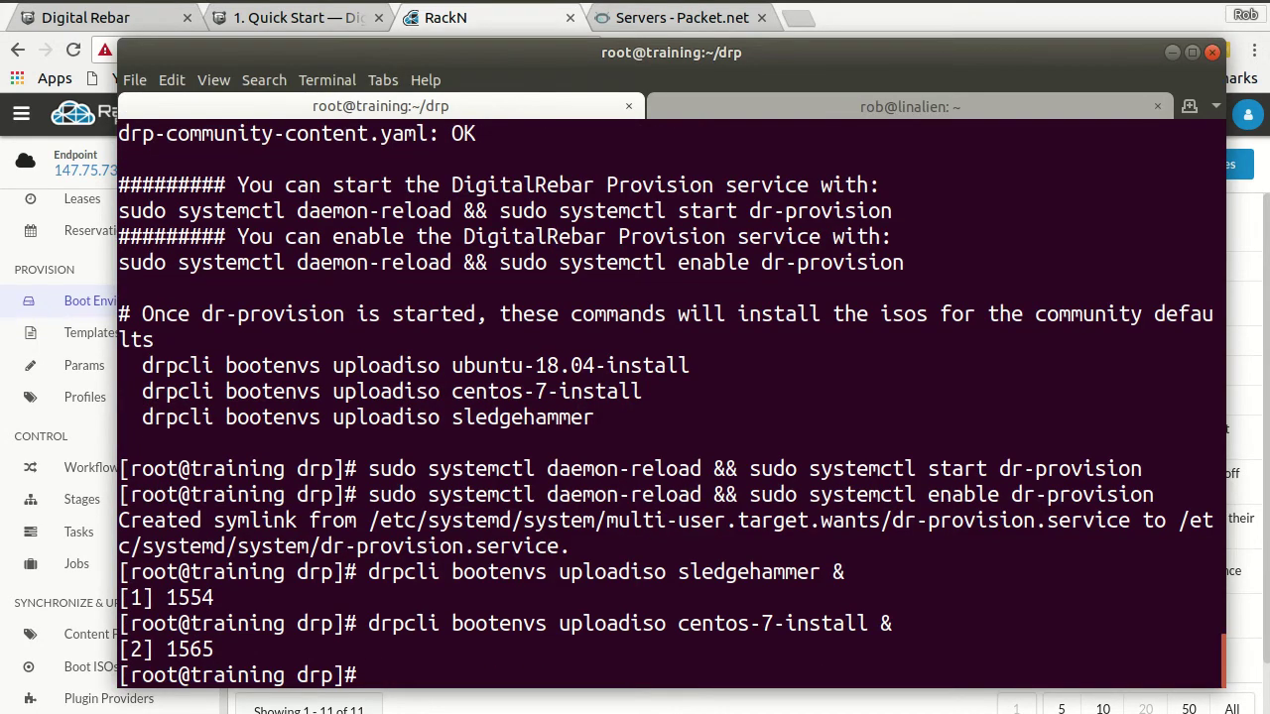
- Run ps to confirm both drpcli uploads are running, then go back to the RackN portal
text(ps)
key(Return)
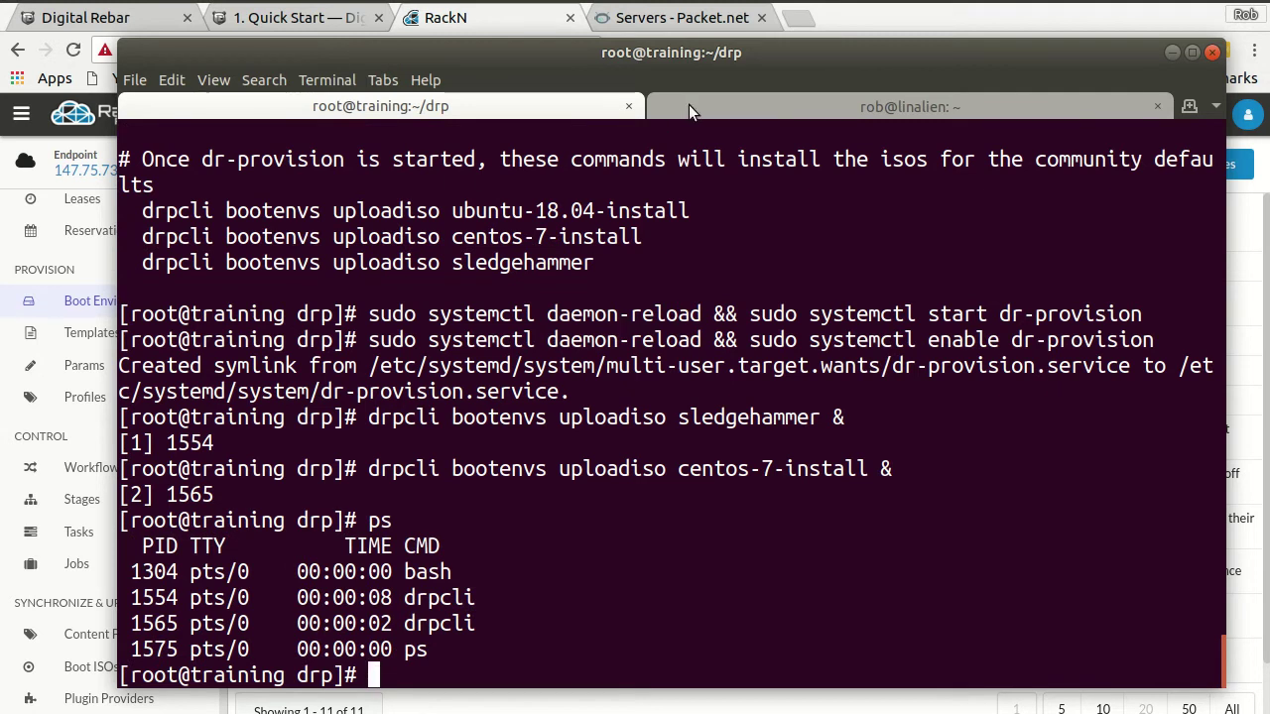
click(475, 28)
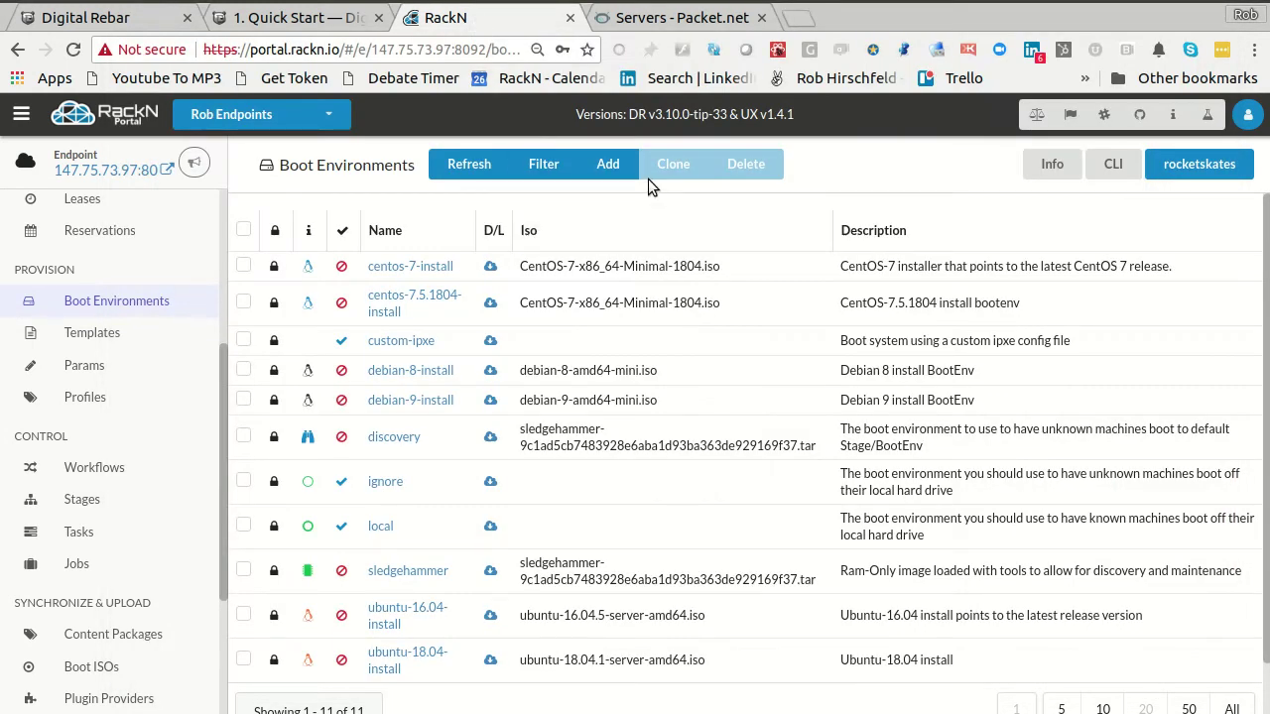
- Refresh Boot Environments, then review the Info & Preferences System Wizard with the ISOs step complete
click(438, 164)
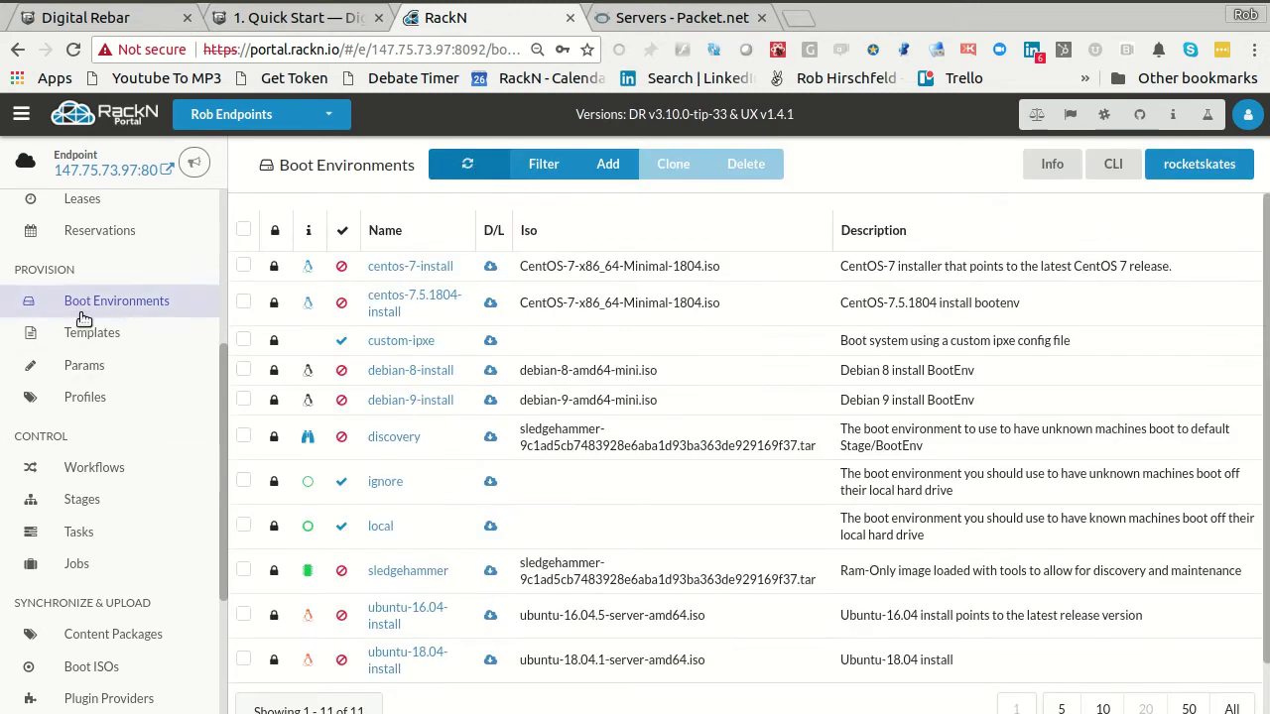
scroll(119, 397, up, 6)
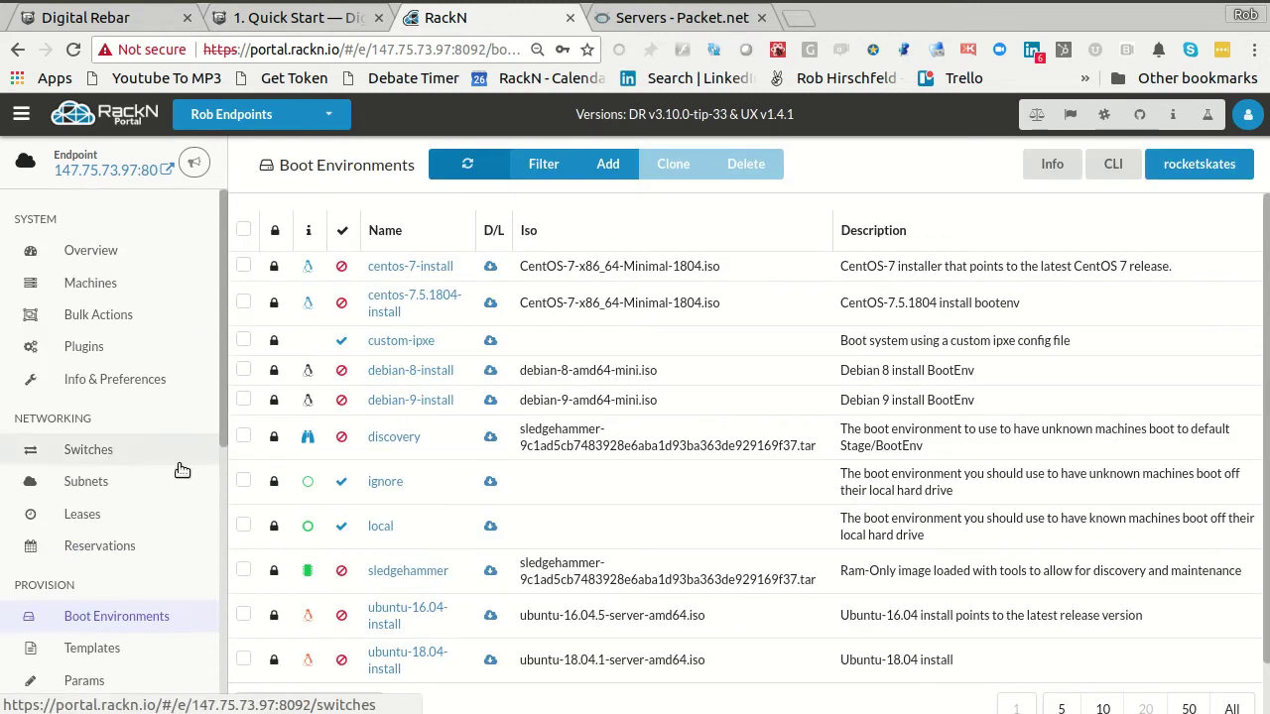
click(99, 385)
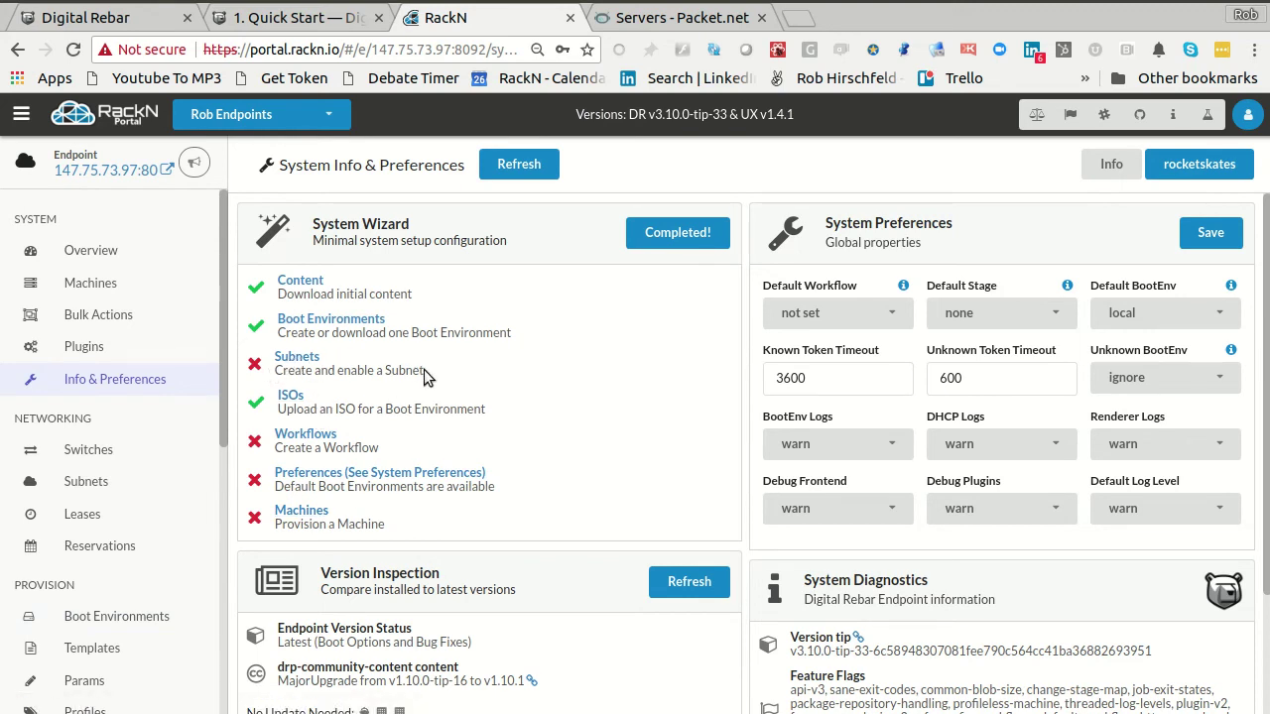
drag(427, 375, 276, 357)
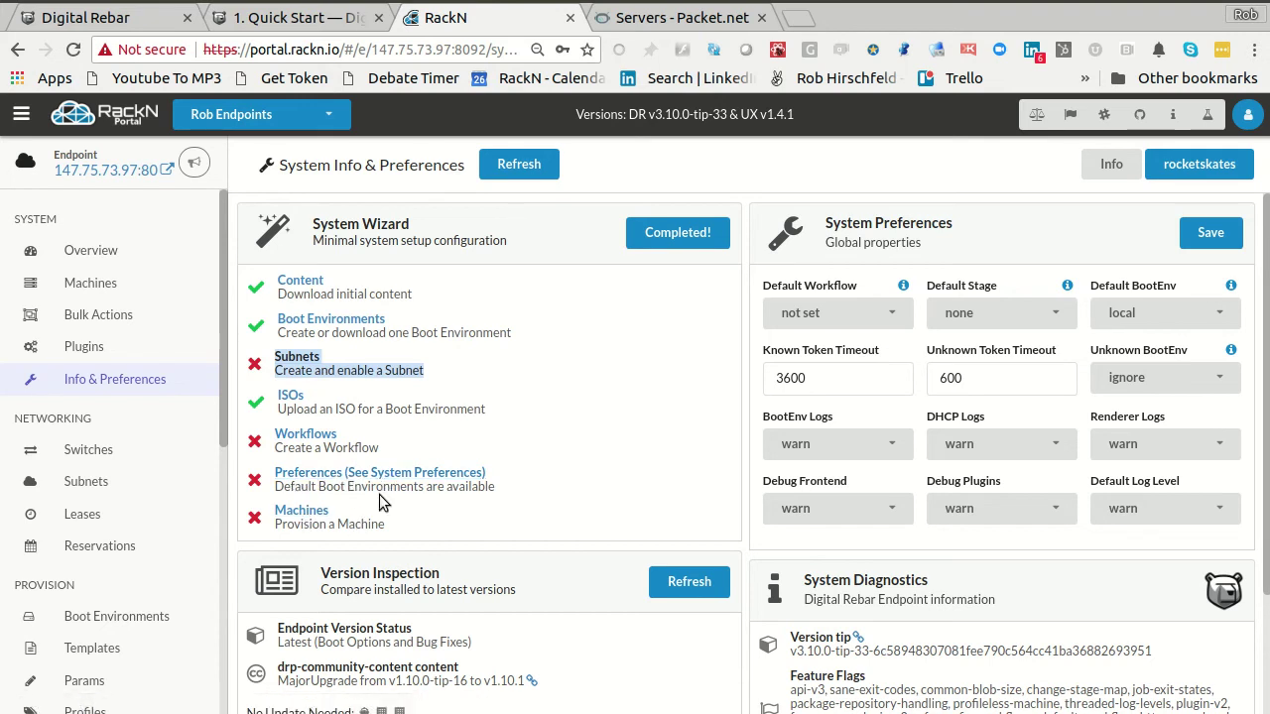
scroll(107, 581, down, 2)
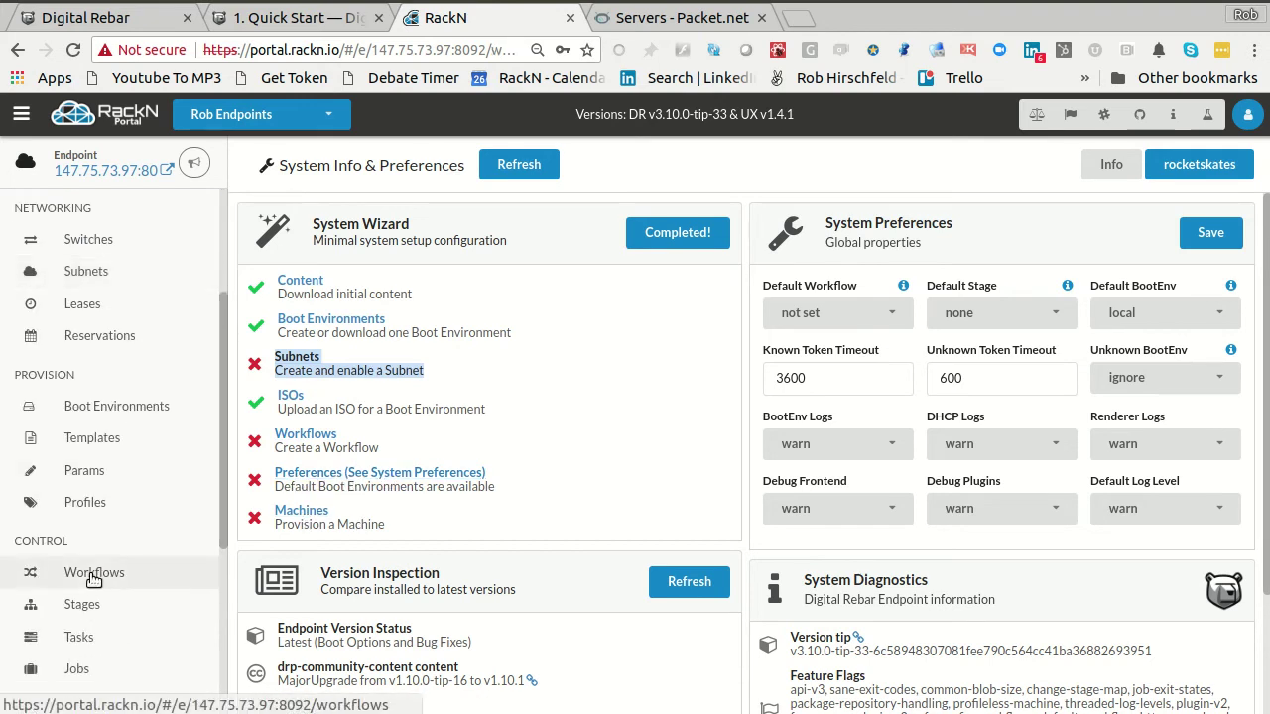
- On the Workflows page, start a new workflow named disco
click(94, 574)
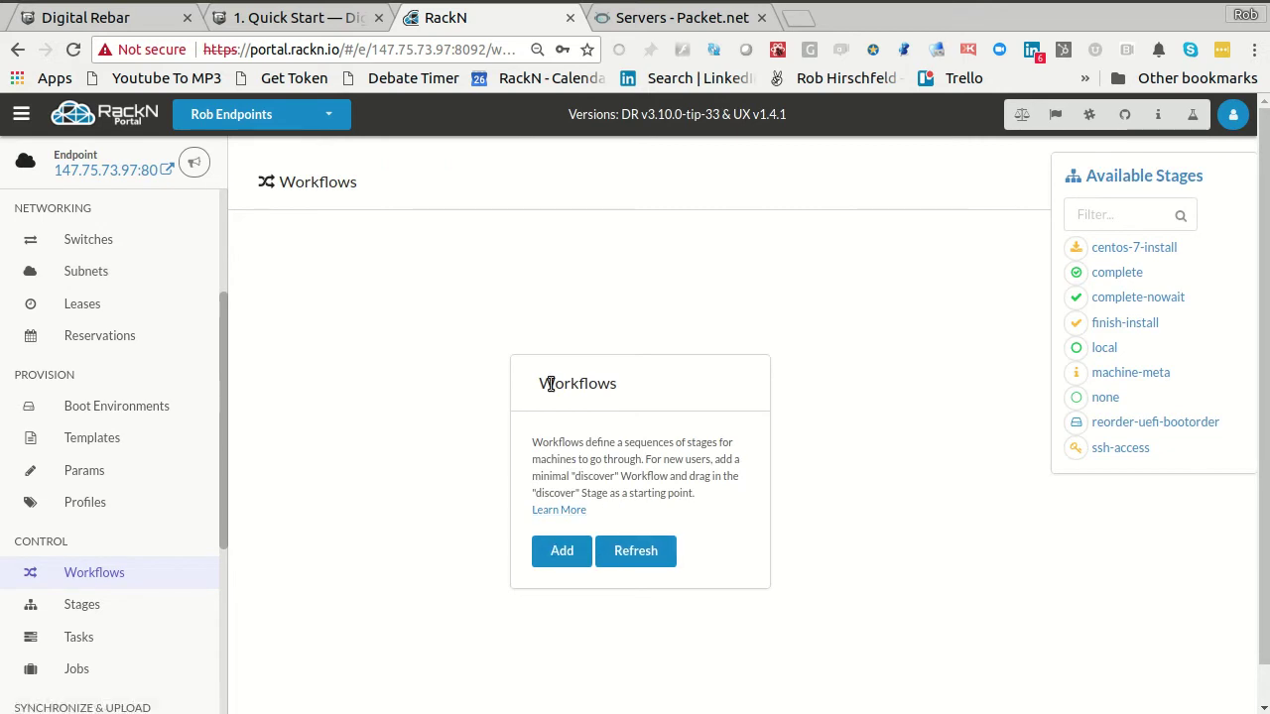
double_click(609, 476)
click(557, 551)
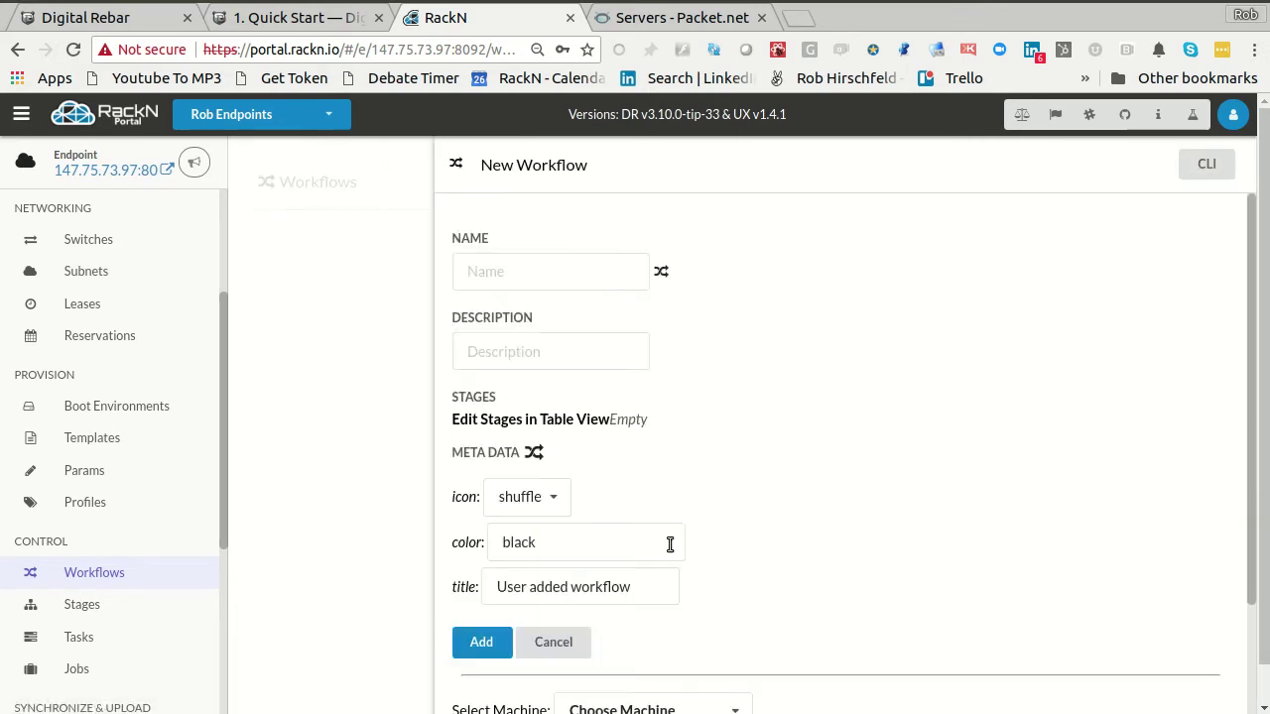
click(518, 270)
text(disco)
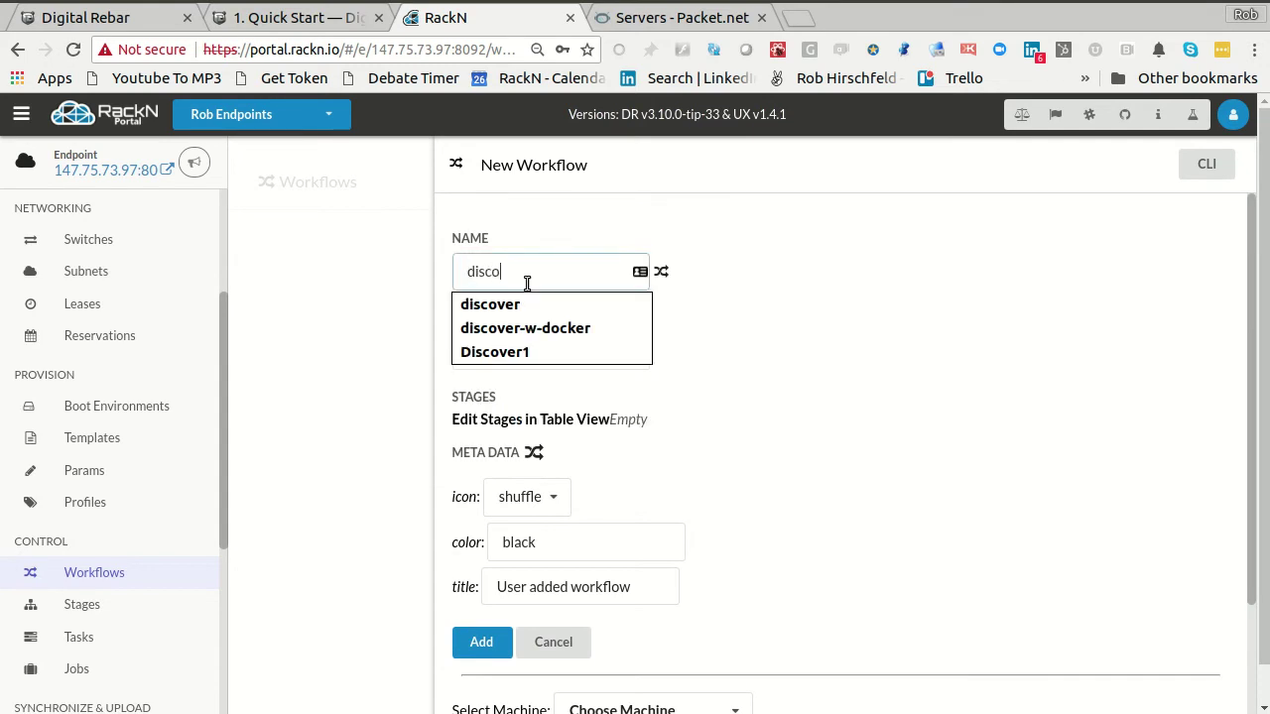
key(Tab)
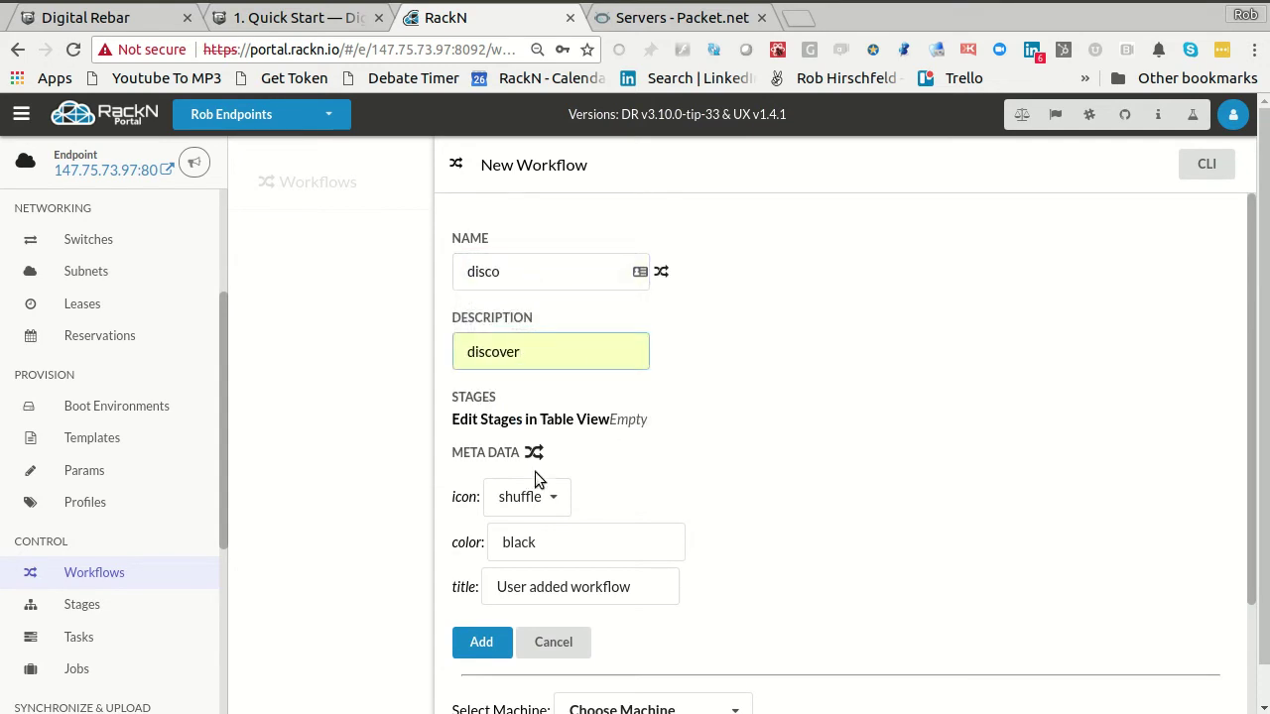
- Give the workflow the announcement icon and green colour, and save it
click(547, 498)
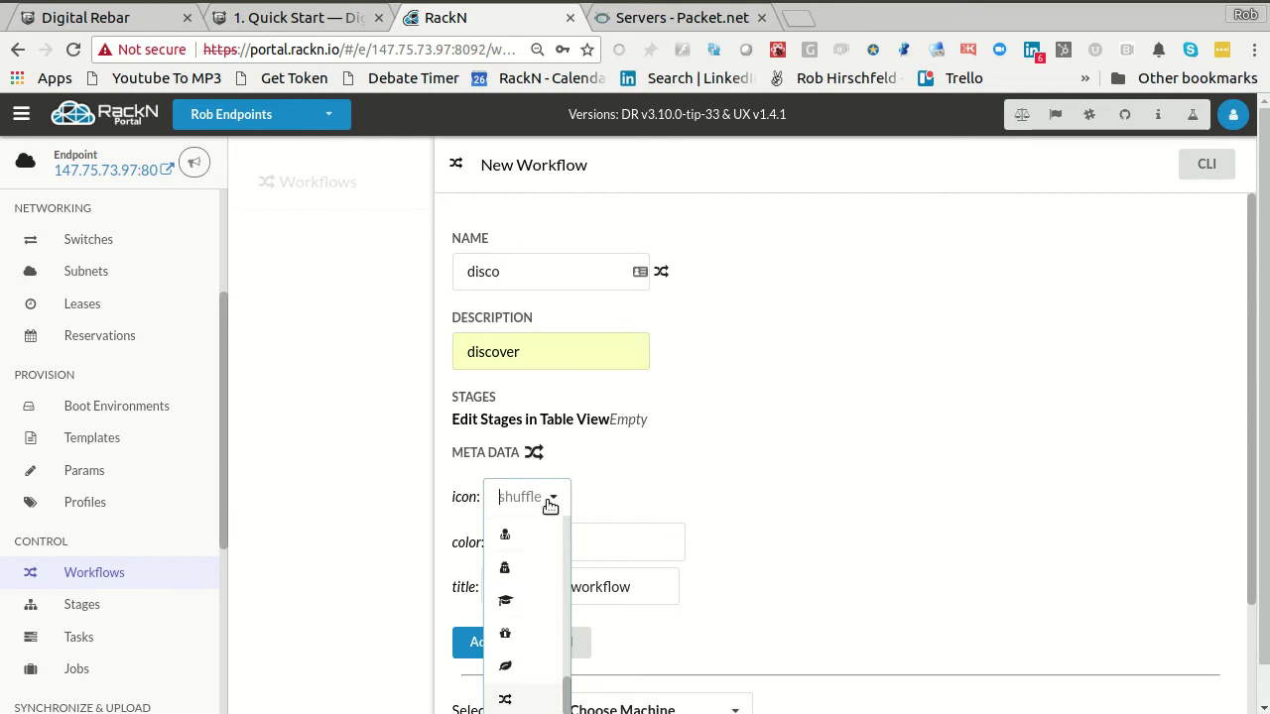
scroll(554, 625, down, 1)
text(ann)
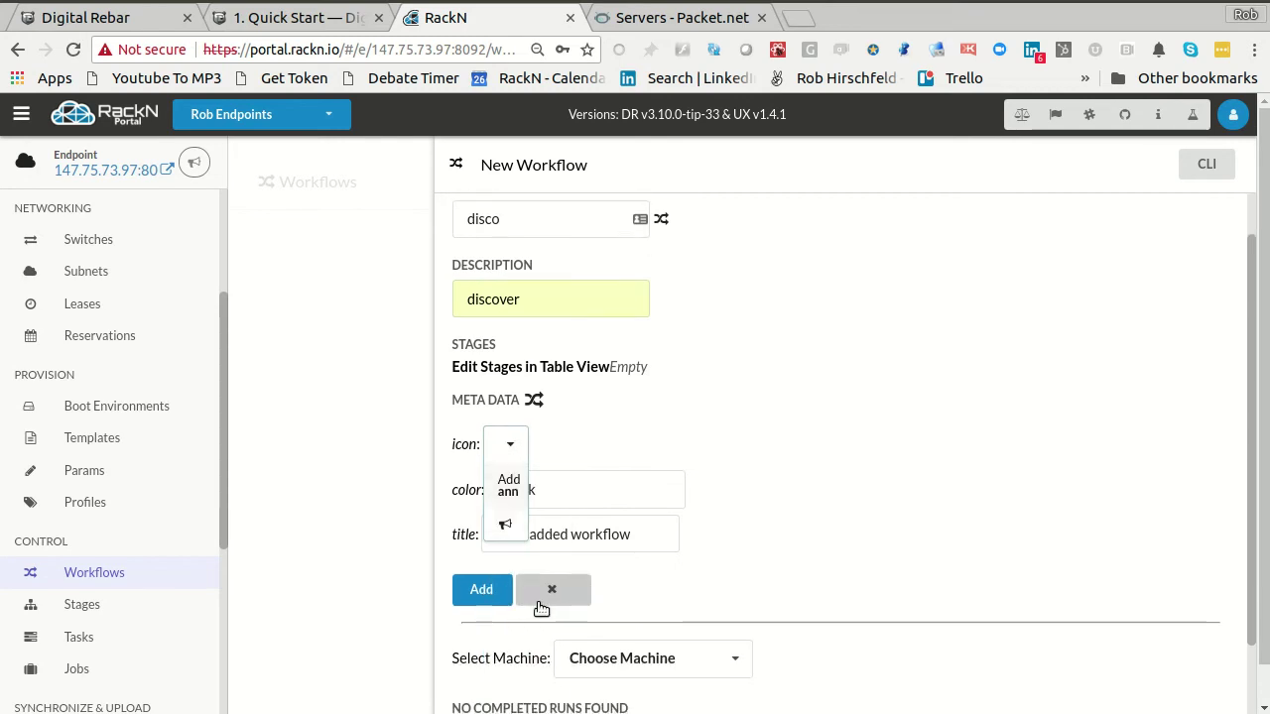
click(505, 524)
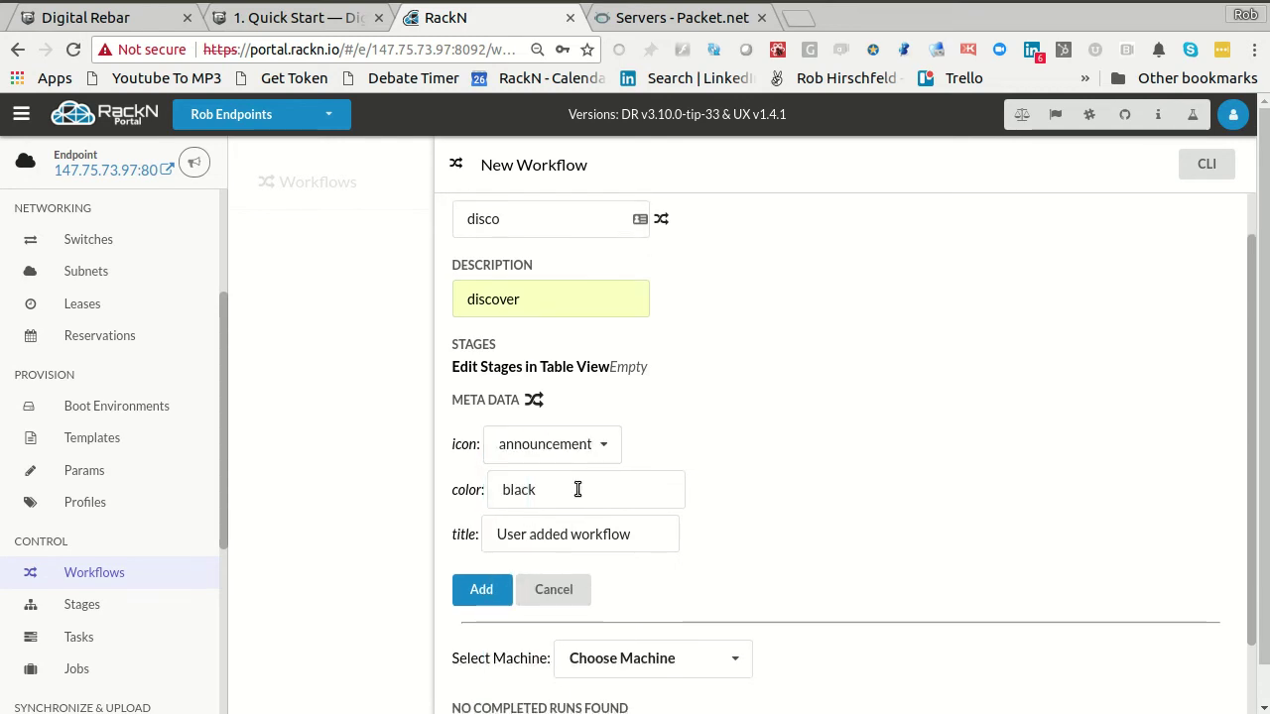
drag(570, 491, 523, 489)
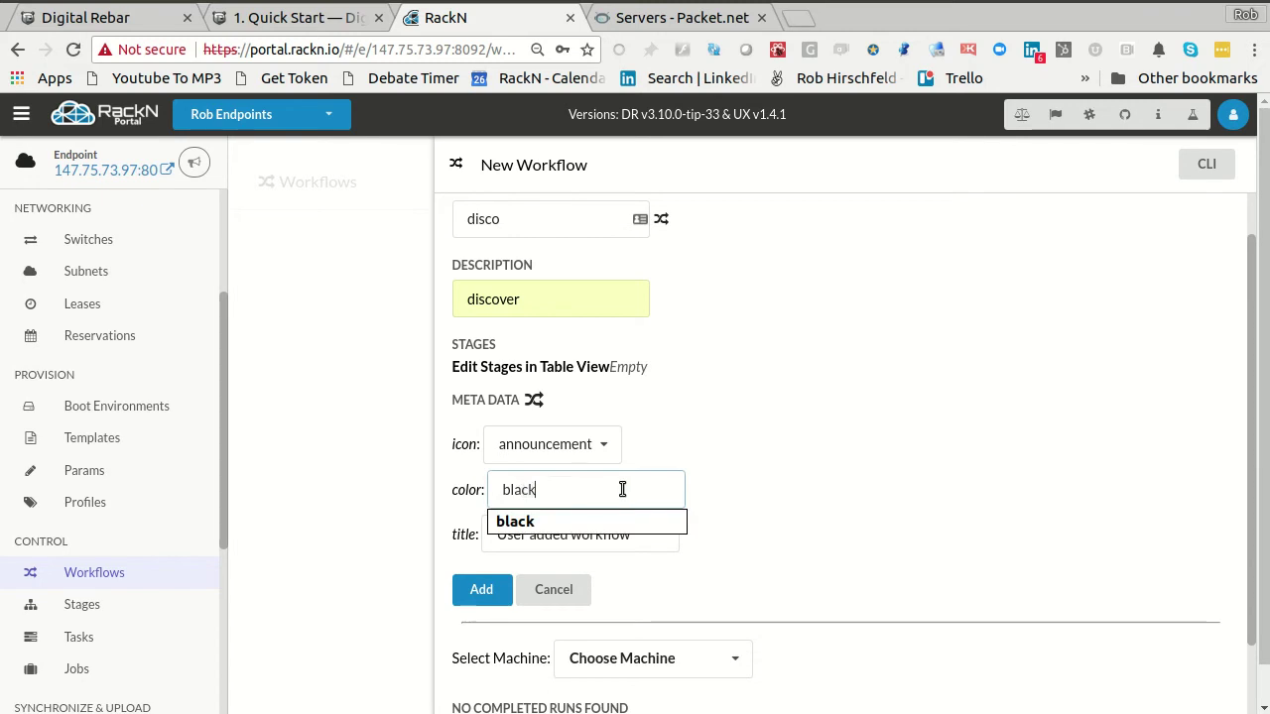
key(ctrl+a)
text(green)
key(Tab)
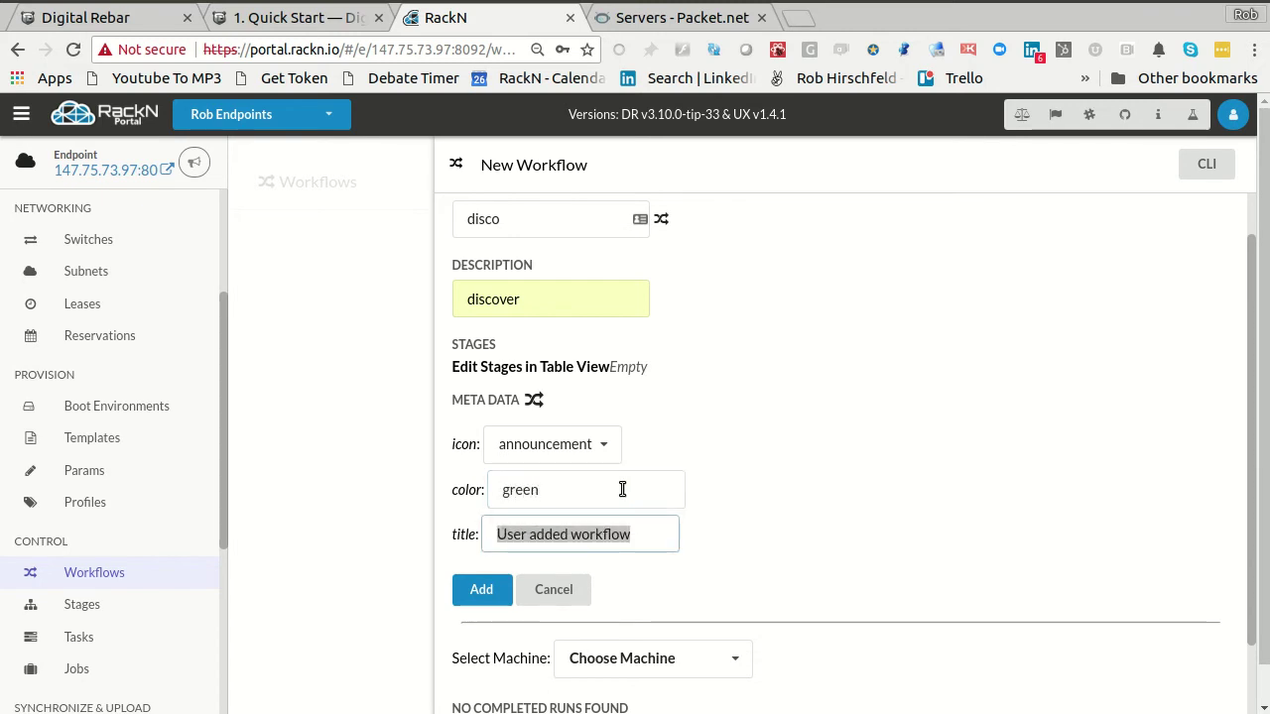
click(462, 593)
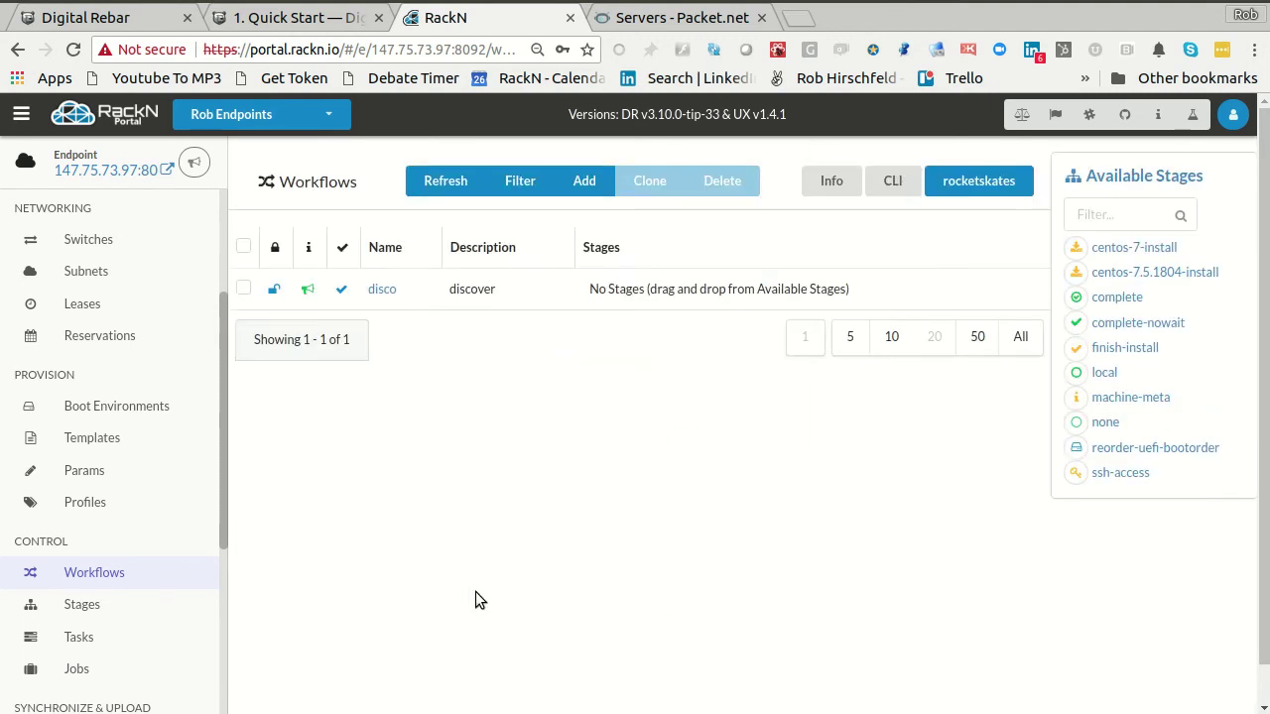
- Open the disco workflow's details to confirm it has no stages yet
click(385, 290)
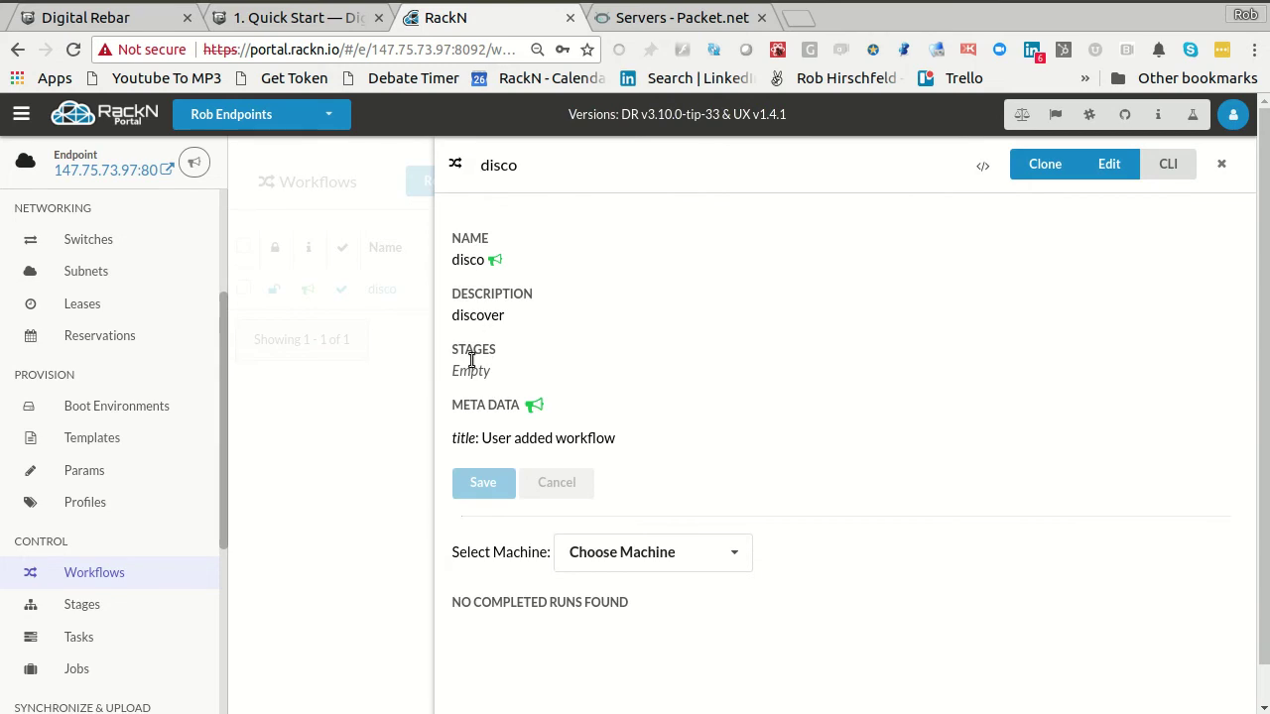
click(399, 393)
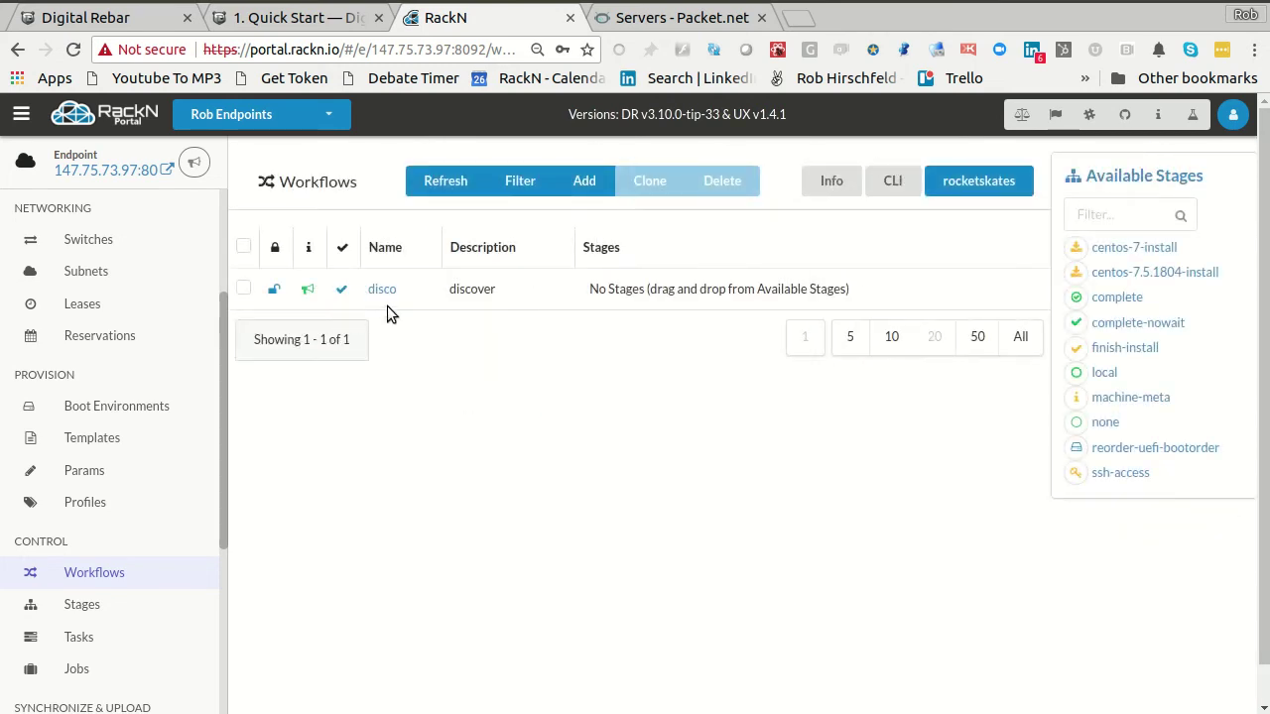
drag(577, 288, 839, 288)
click(839, 289)
- Inspect the discover stage's details and its error message in the Stages list
click(82, 604)
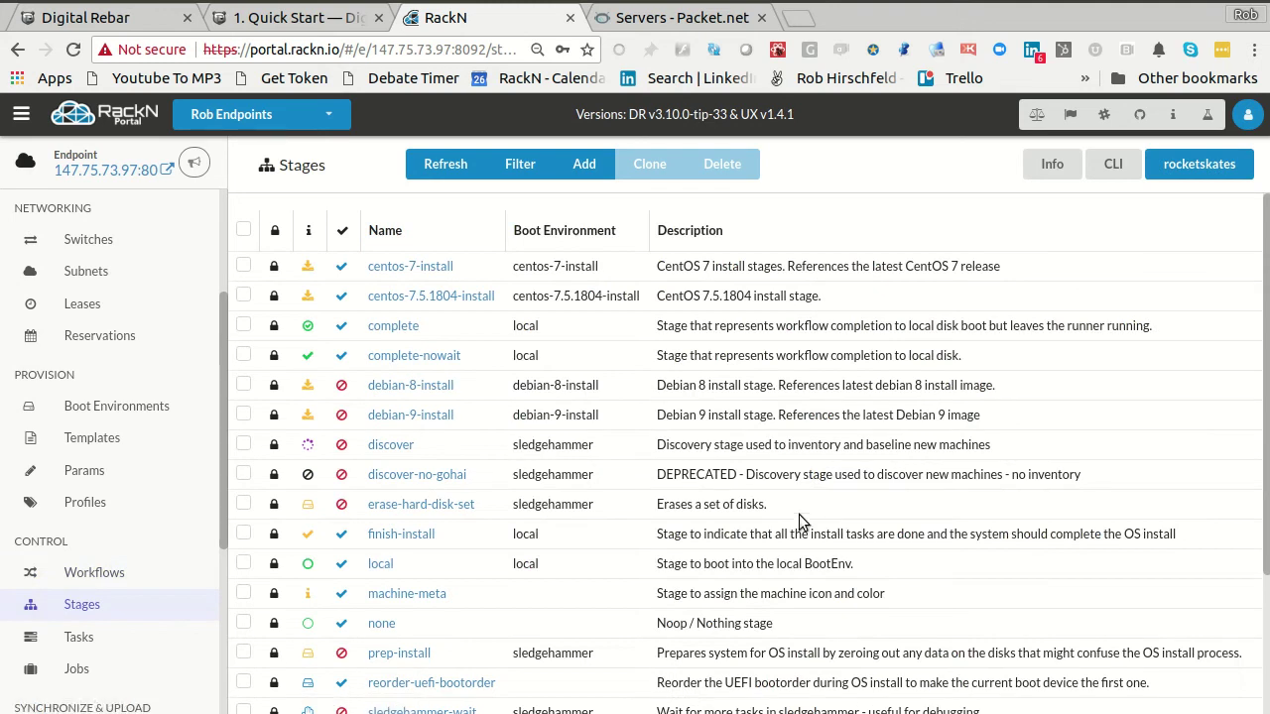
click(403, 448)
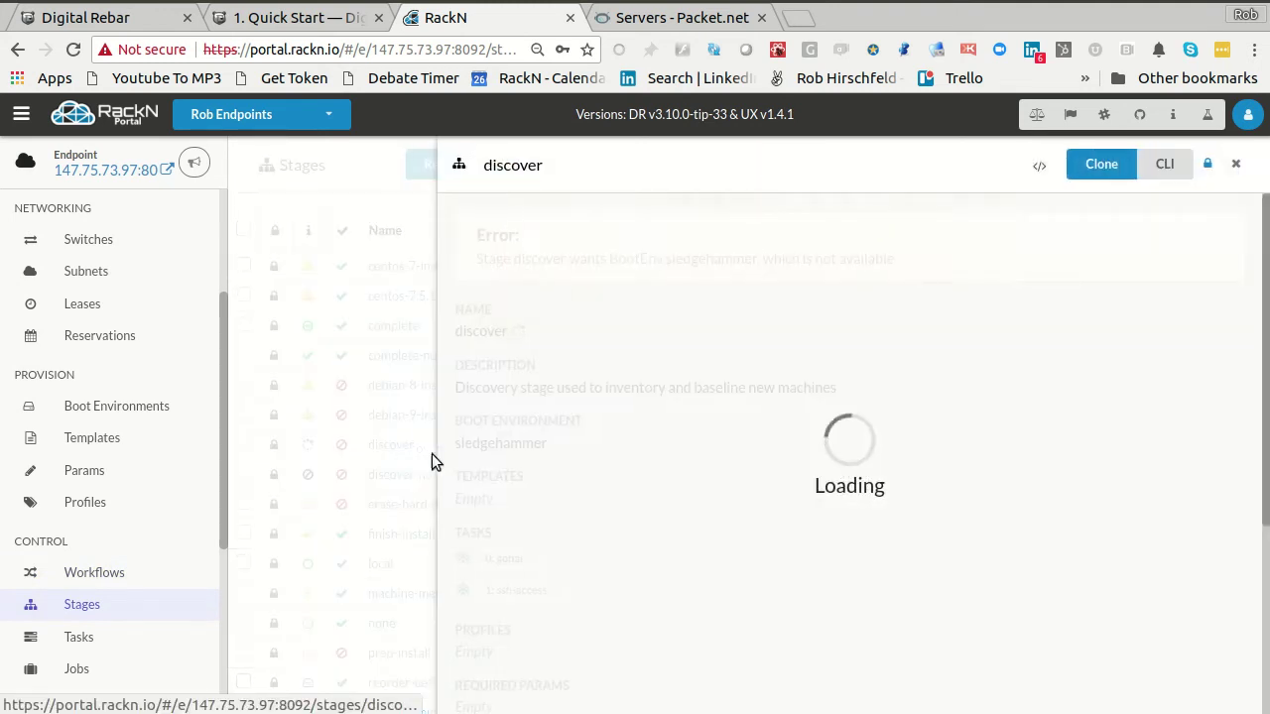
drag(473, 264, 925, 253)
scroll(922, 324, down, 3)
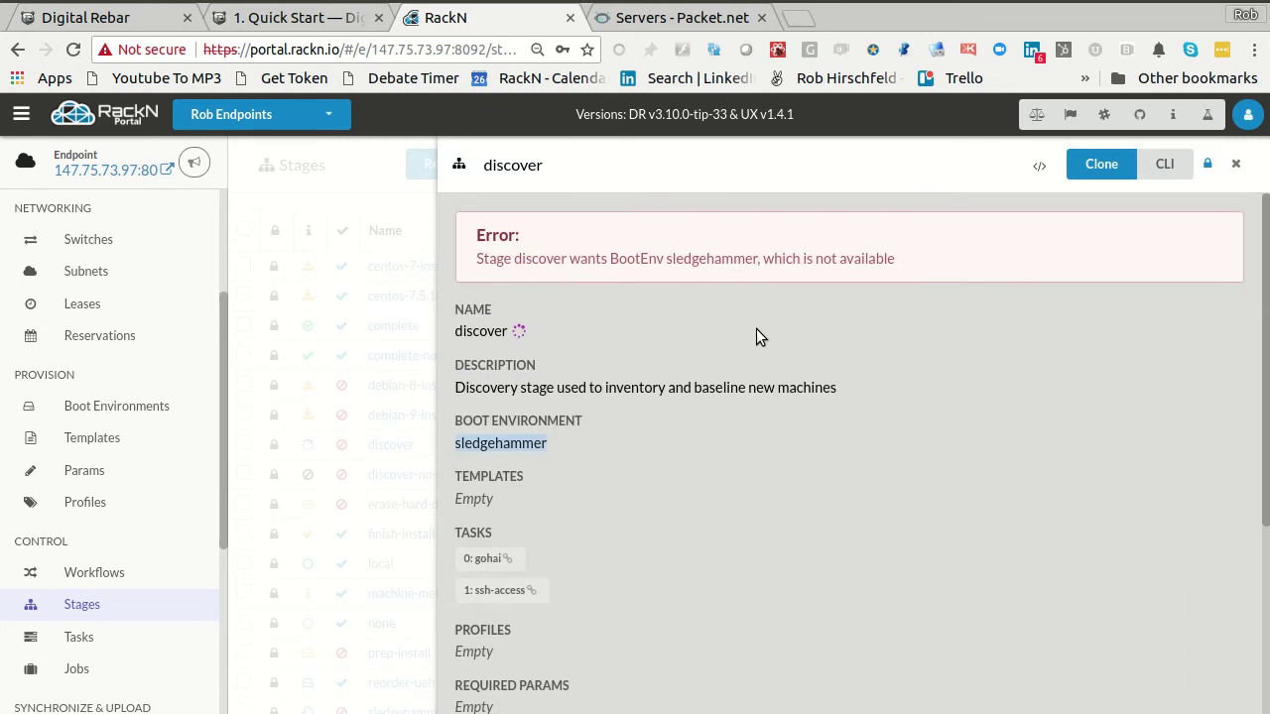
- On Info & Preferences, review Unknown and Default BootEnv options, leaving them ignore and local
click(103, 572)
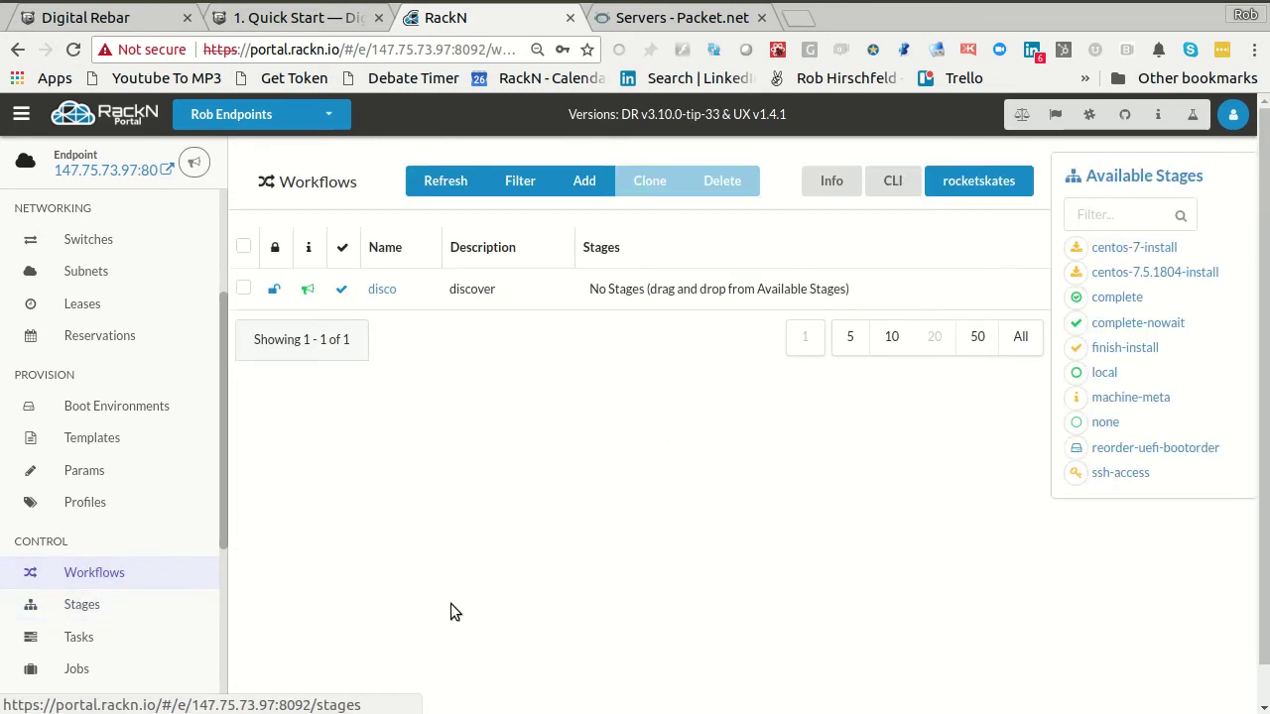
scroll(116, 400, up, 1)
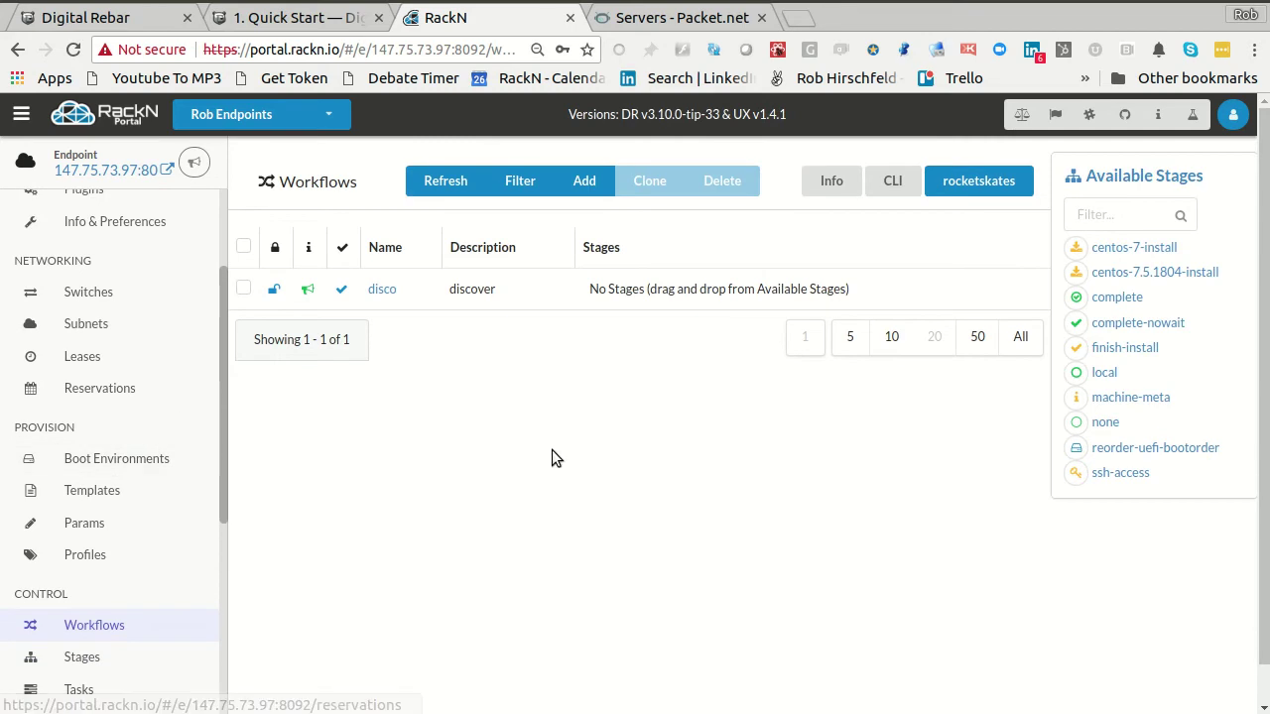
click(69, 466)
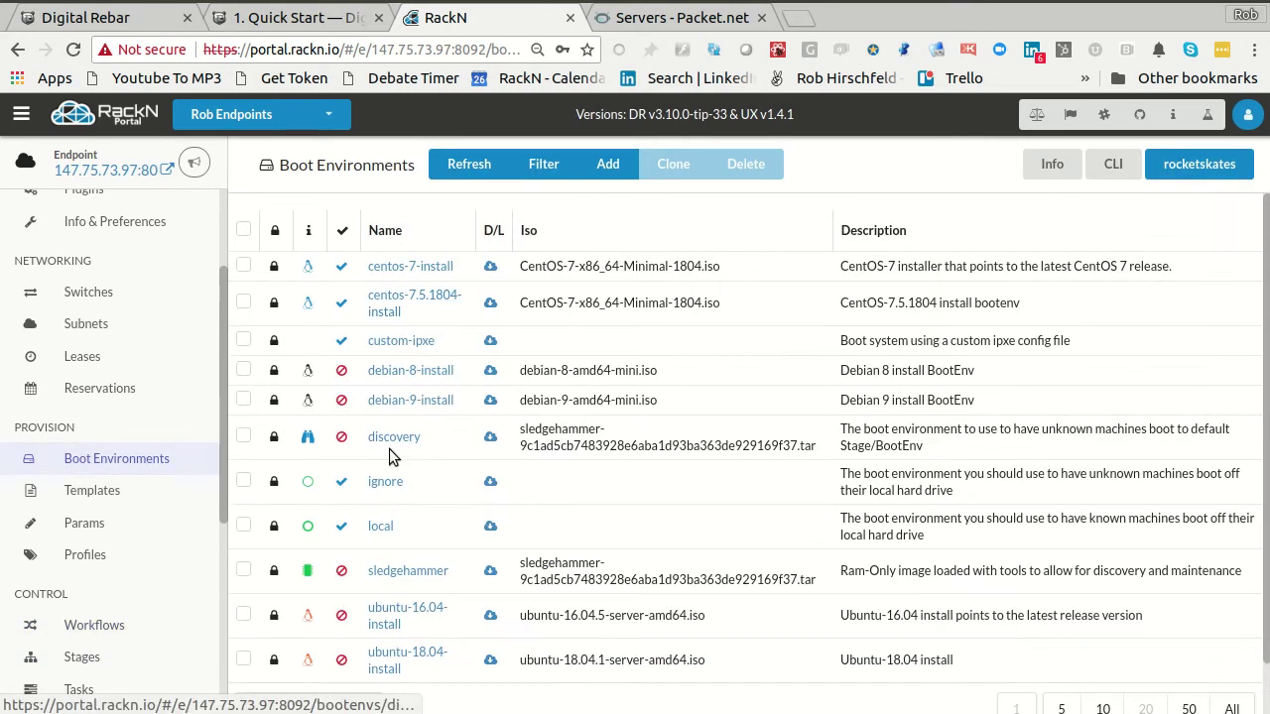
scroll(140, 396, up, 3)
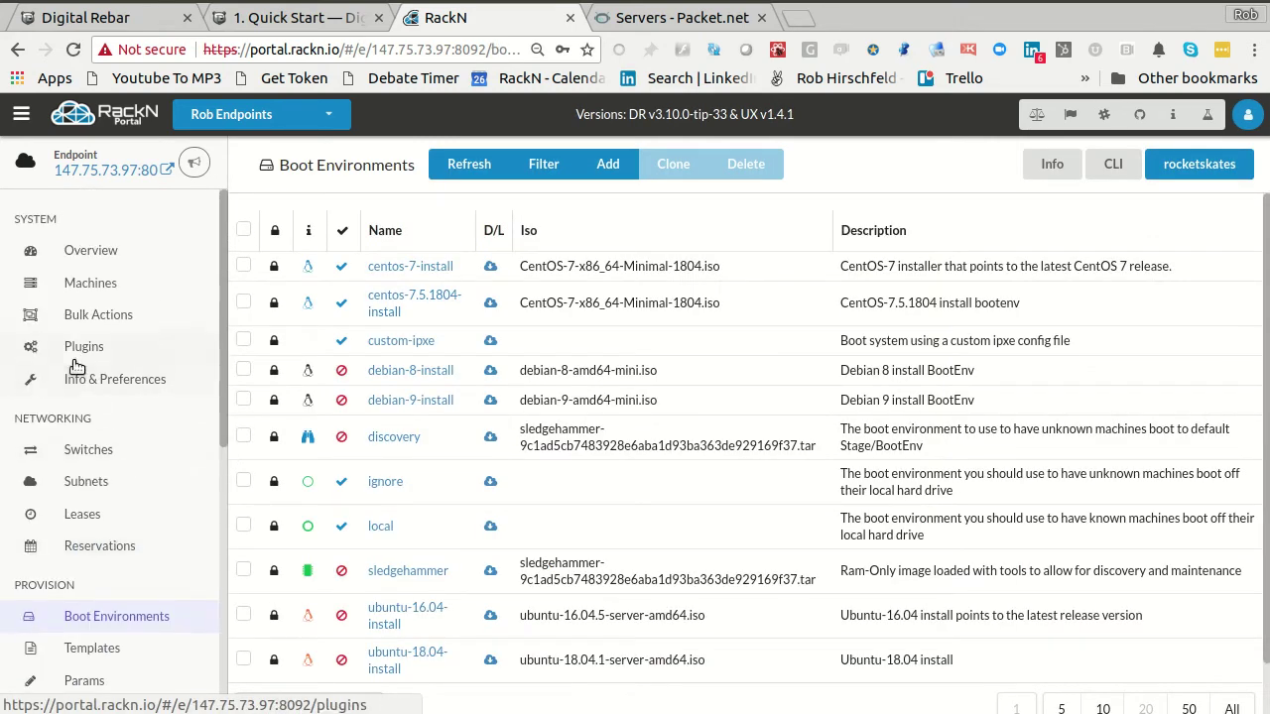
click(116, 387)
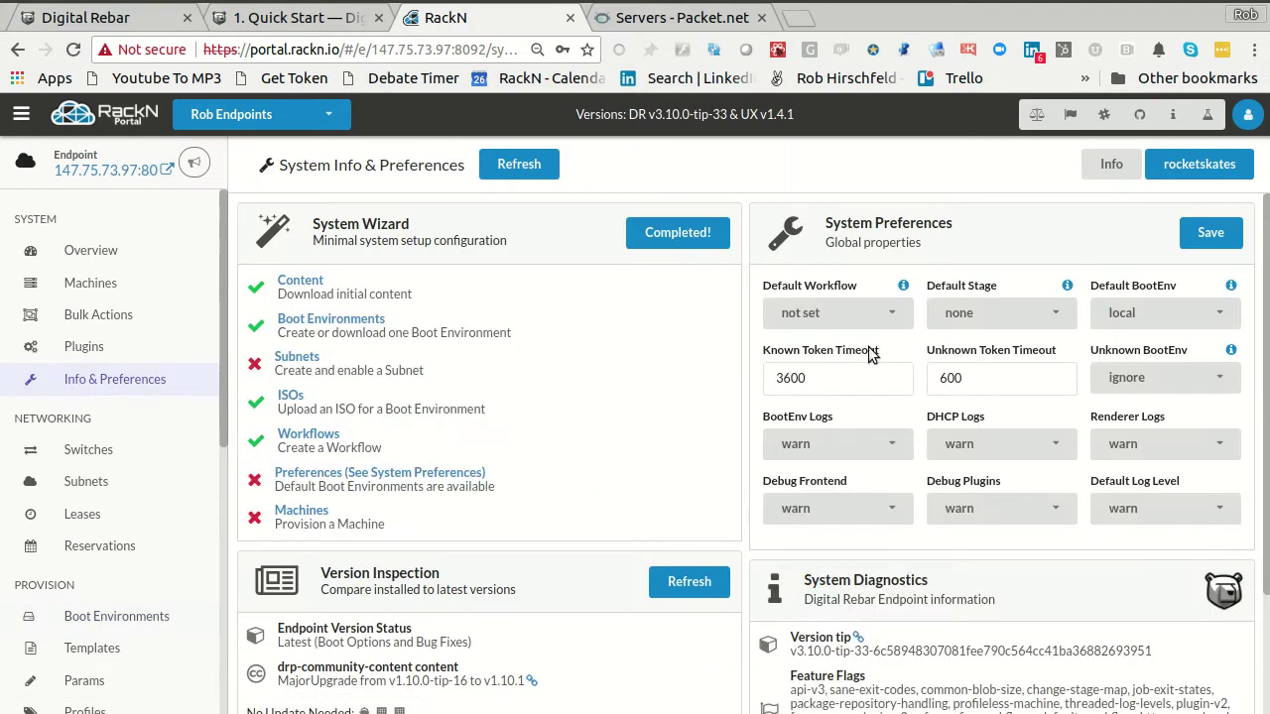
click(1156, 378)
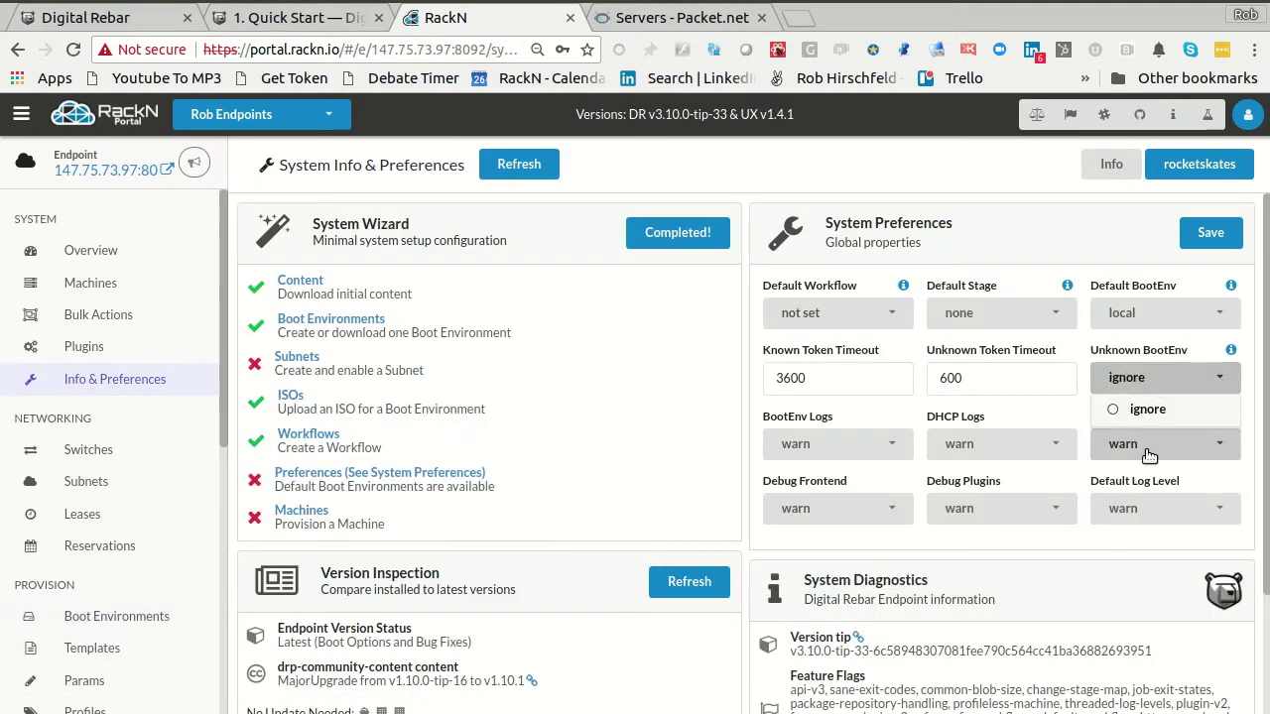
click(1161, 312)
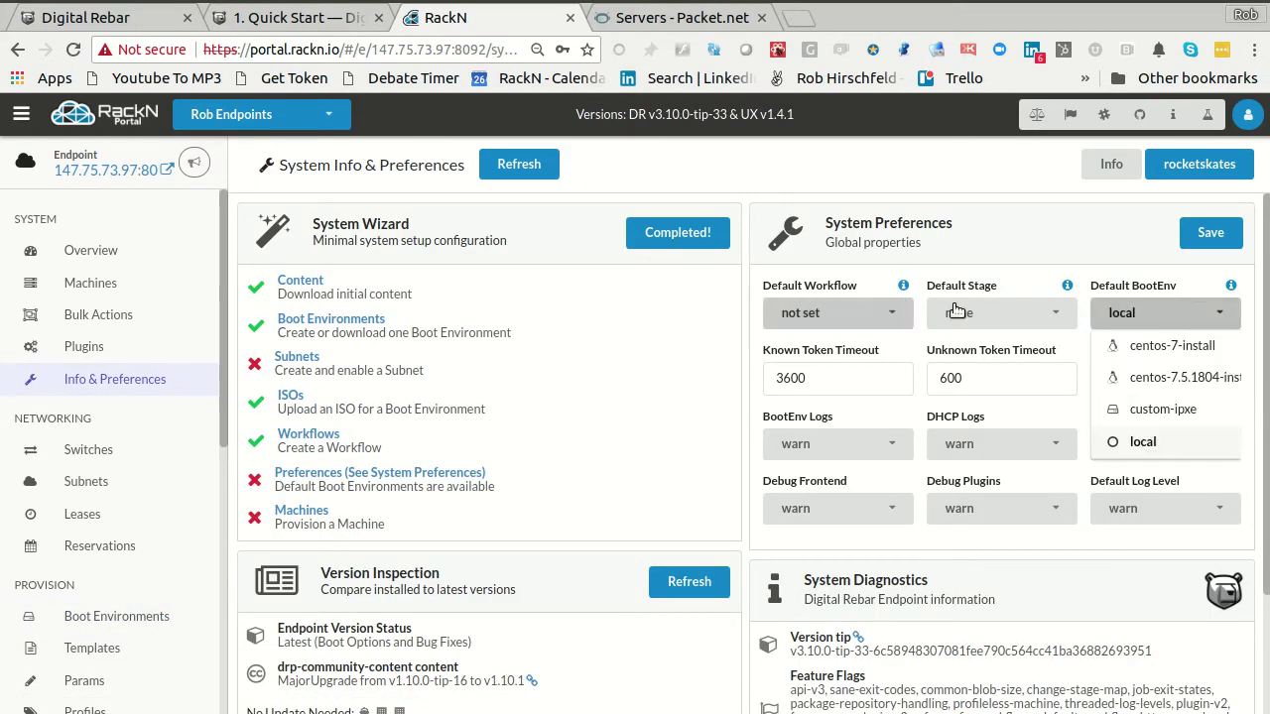
click(1129, 260)
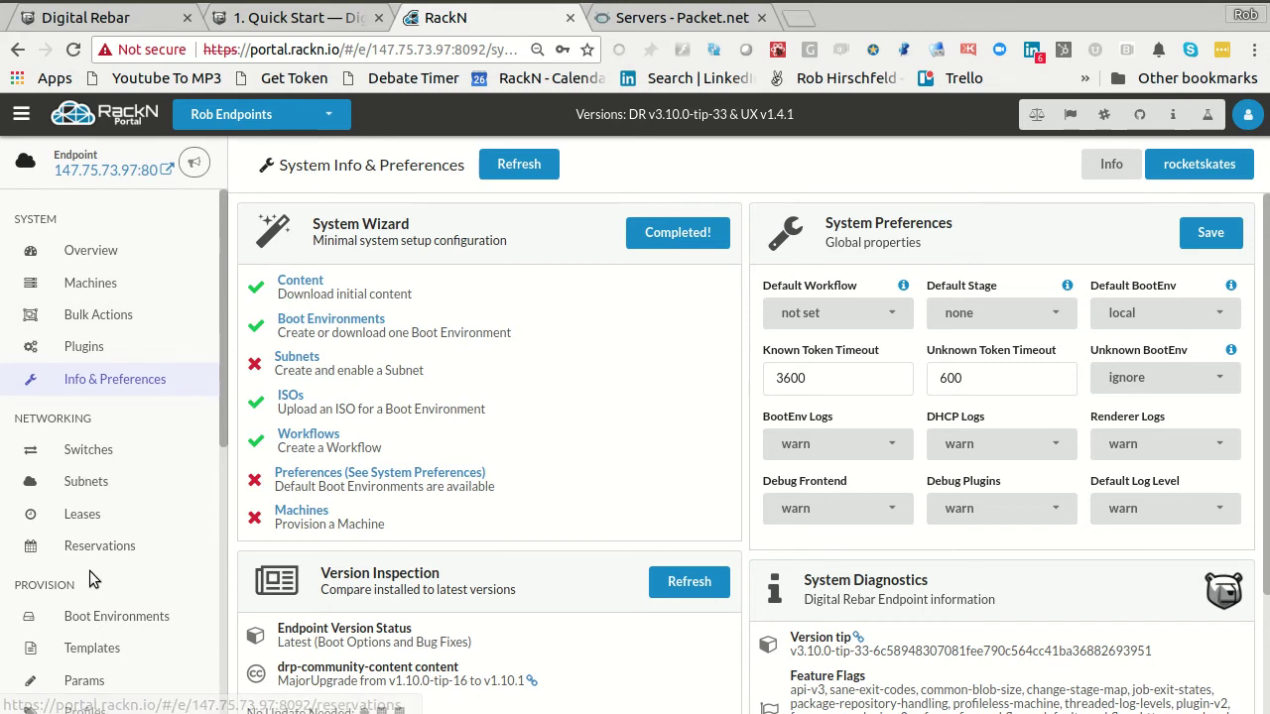
click(104, 612)
- In the terminal, review the CentOS ISO upload result and confirm its job is Done
key(alt+Tab)
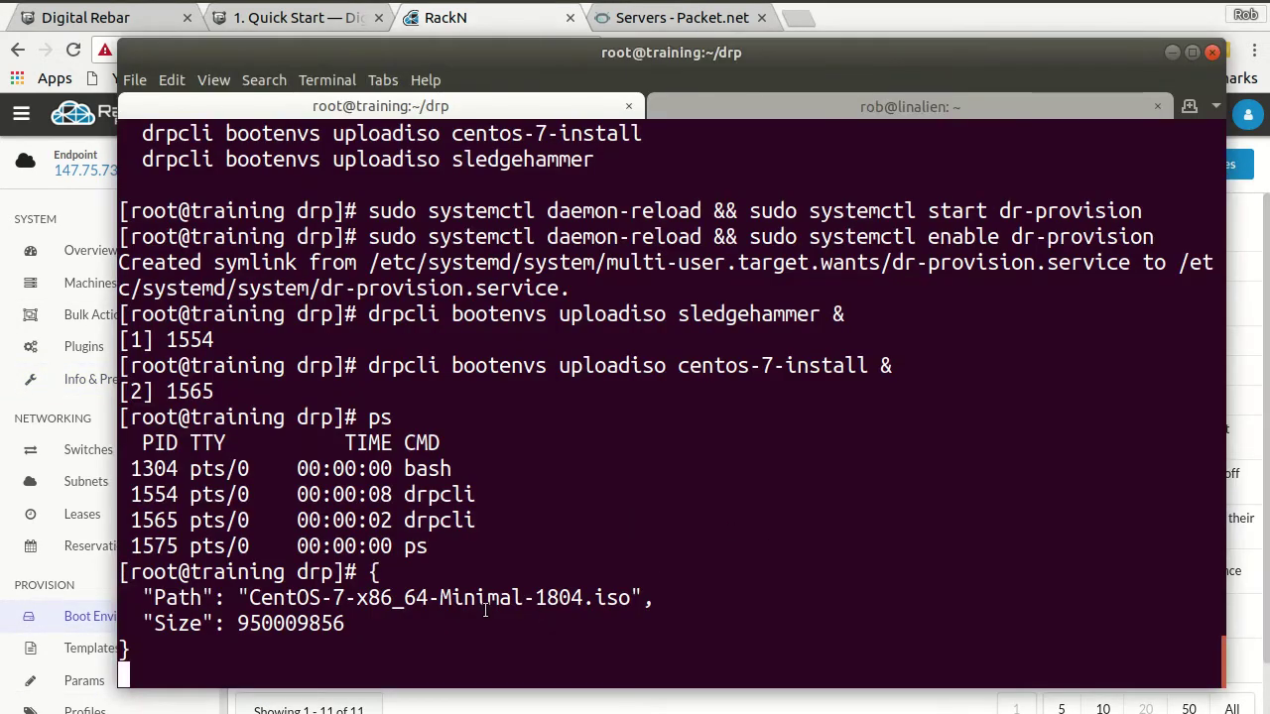
drag(375, 573, 397, 651)
click(368, 582)
drag(369, 573, 388, 651)
click(388, 651)
key(Return)
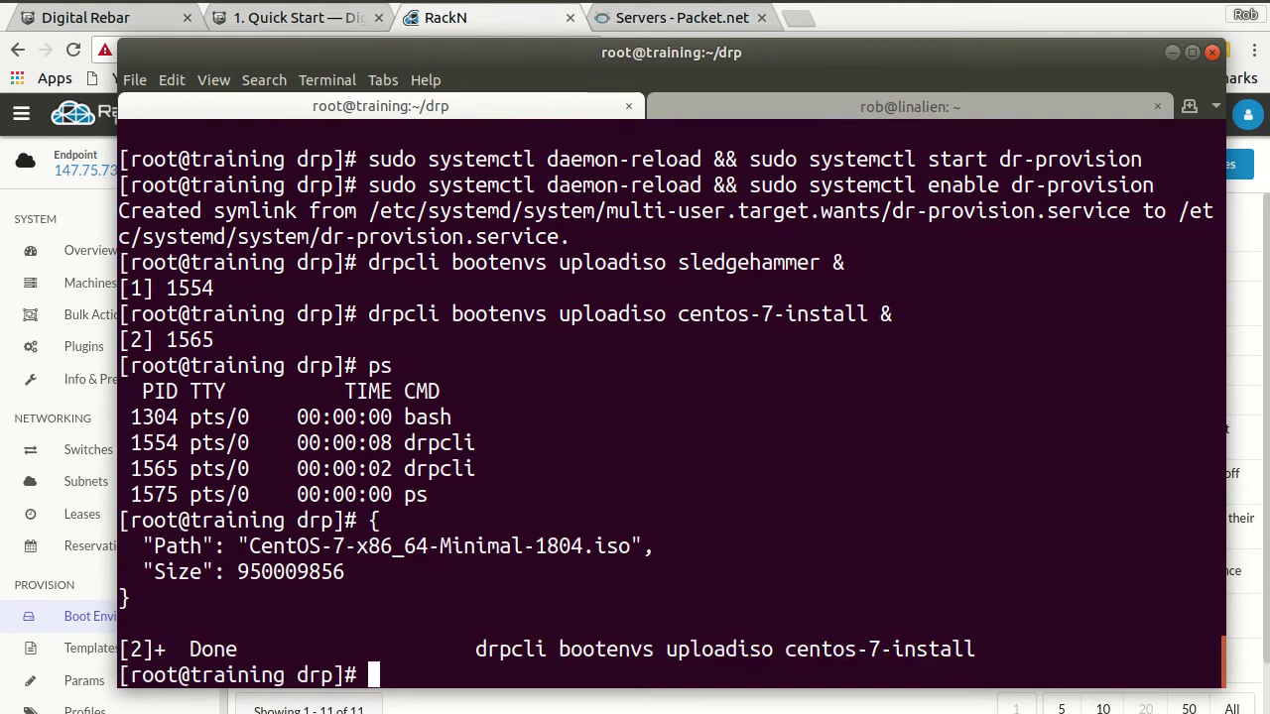
- Run ps to confirm only the sledgehammer drpcli upload is still running
text(ps)
key(Return)
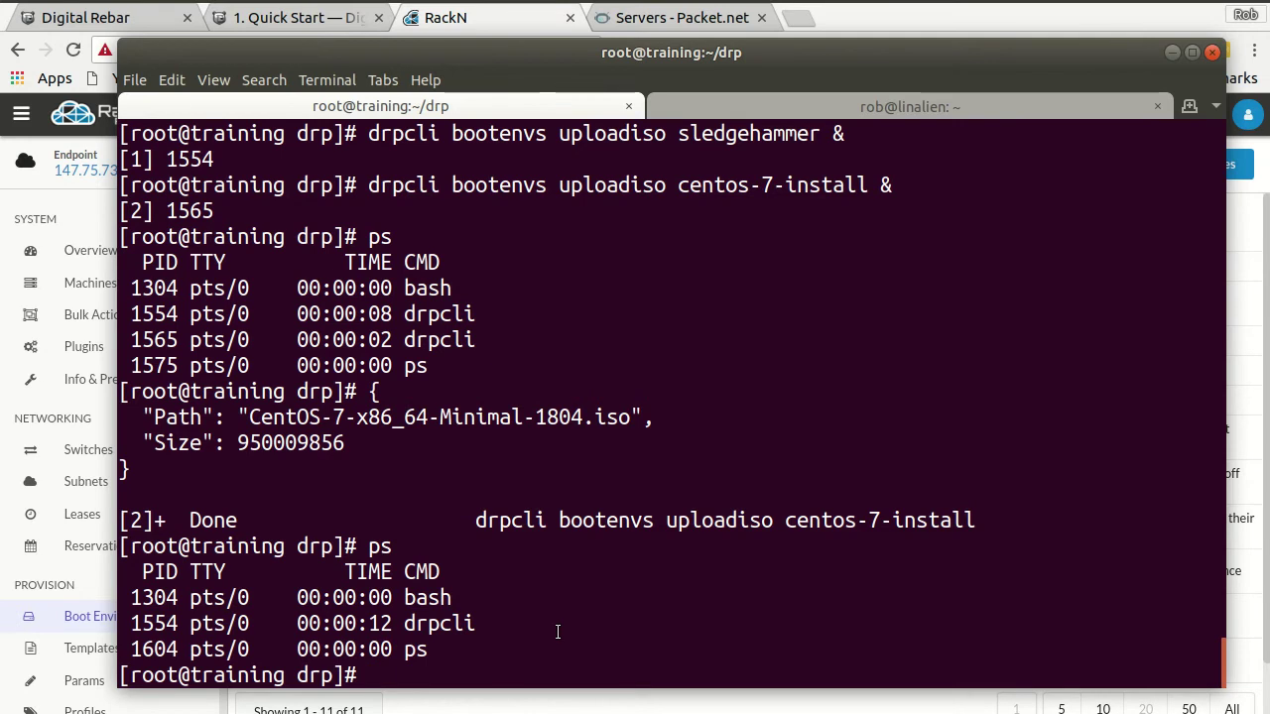
double_click(440, 623)
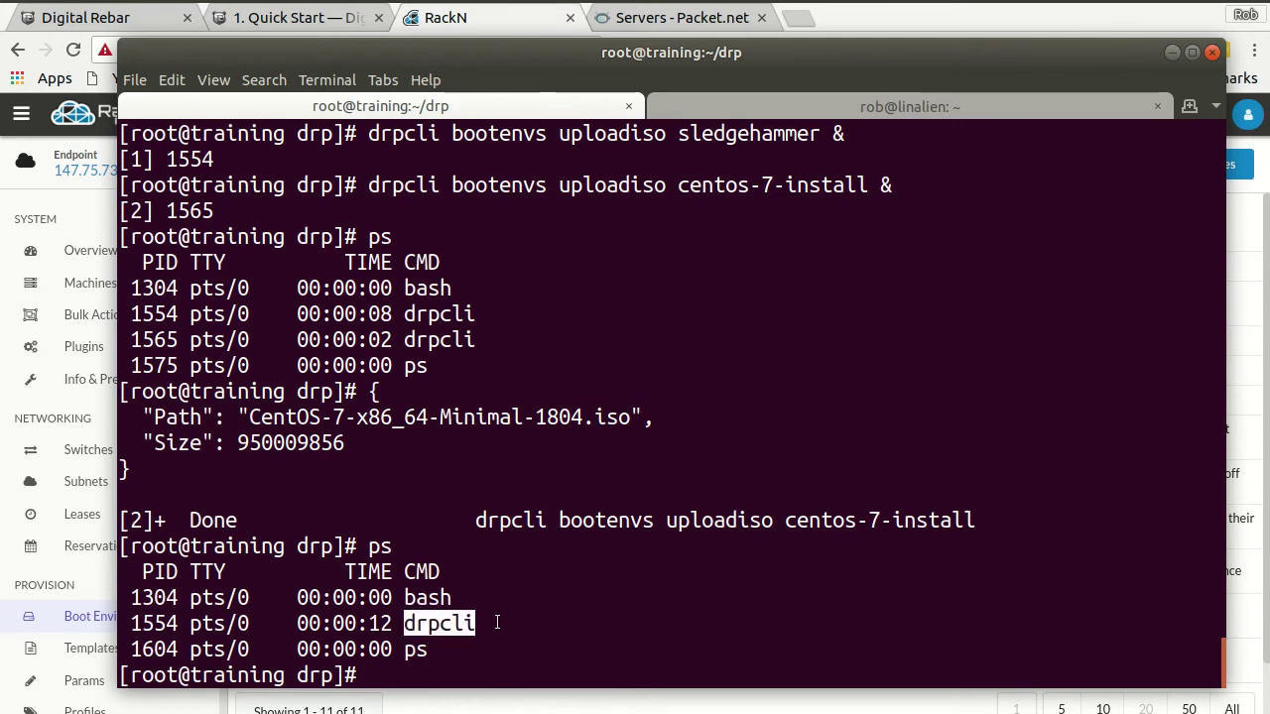
click(475, 555)
scroll(609, 539, up, 4)
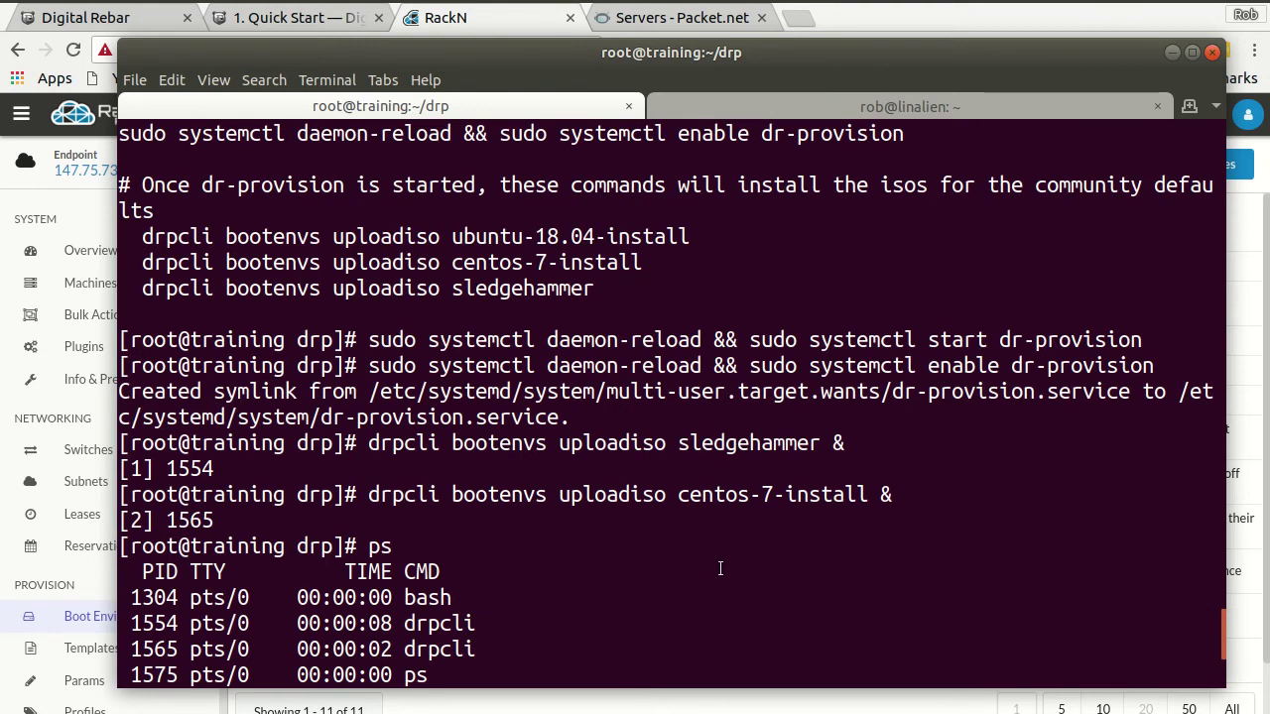
- Download the sledgehammer boot image from the portal's Boot Environments list
click(469, 28)
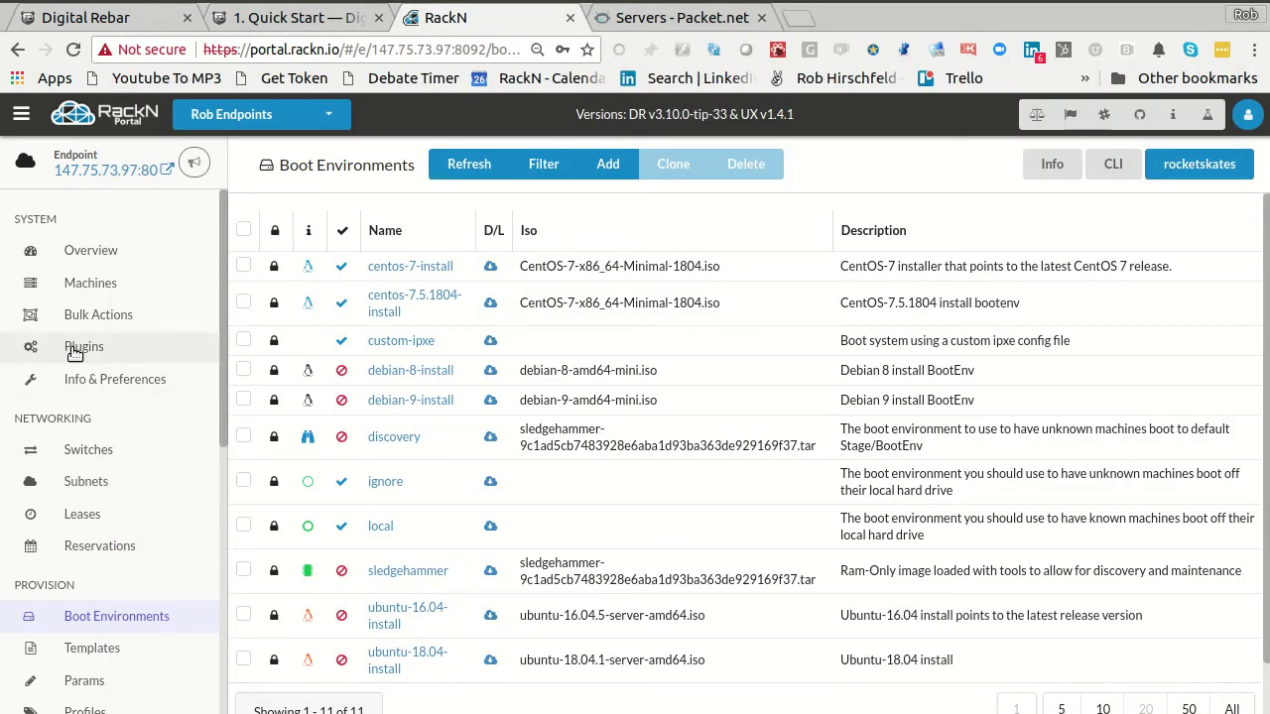
scroll(114, 663, down, 2)
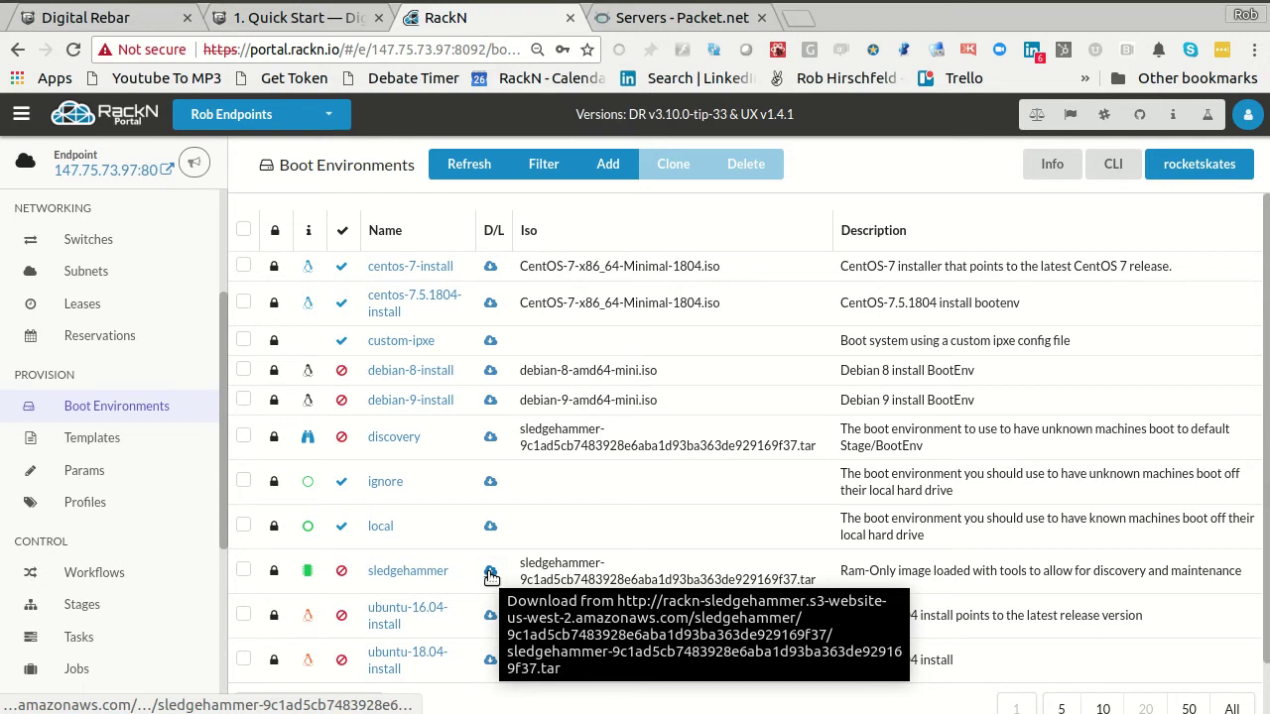
click(489, 573)
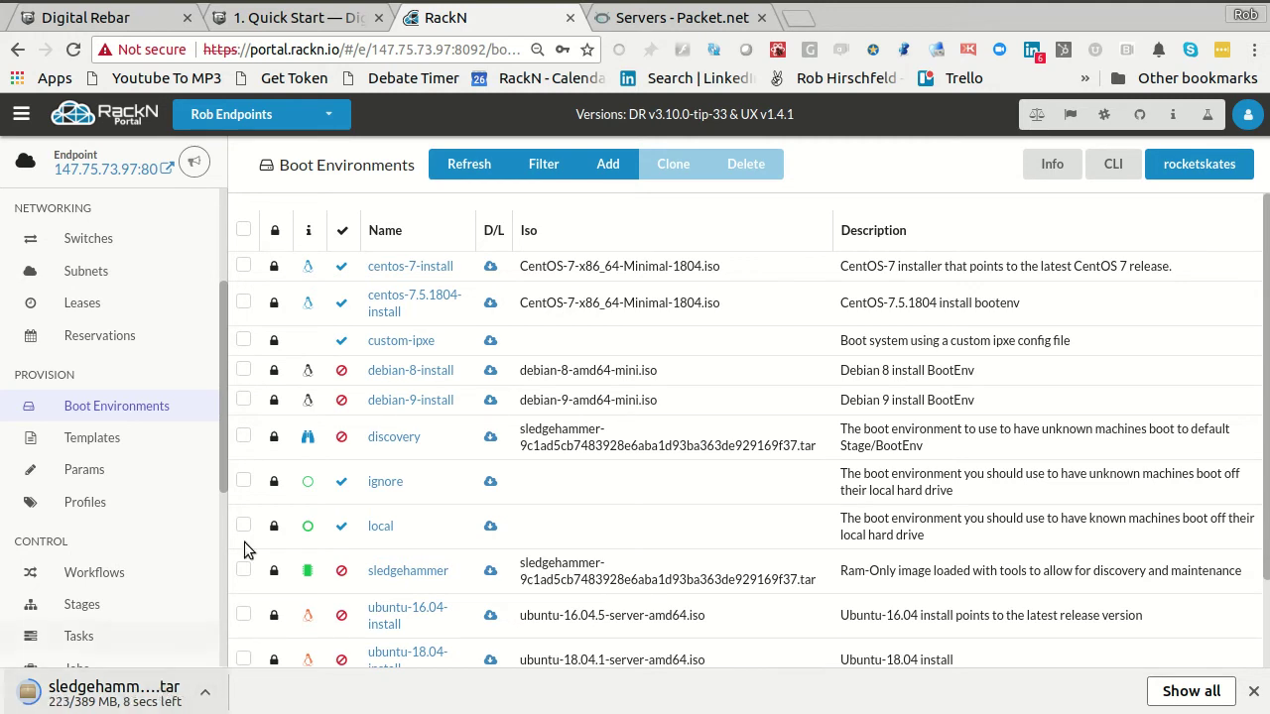
- Confirm Boot ISOs lists CentOS-7-x86_64-Minimal-1804.iso and the sledgehammer tar, then return to the terminal
scroll(149, 536, down, 2)
click(70, 570)
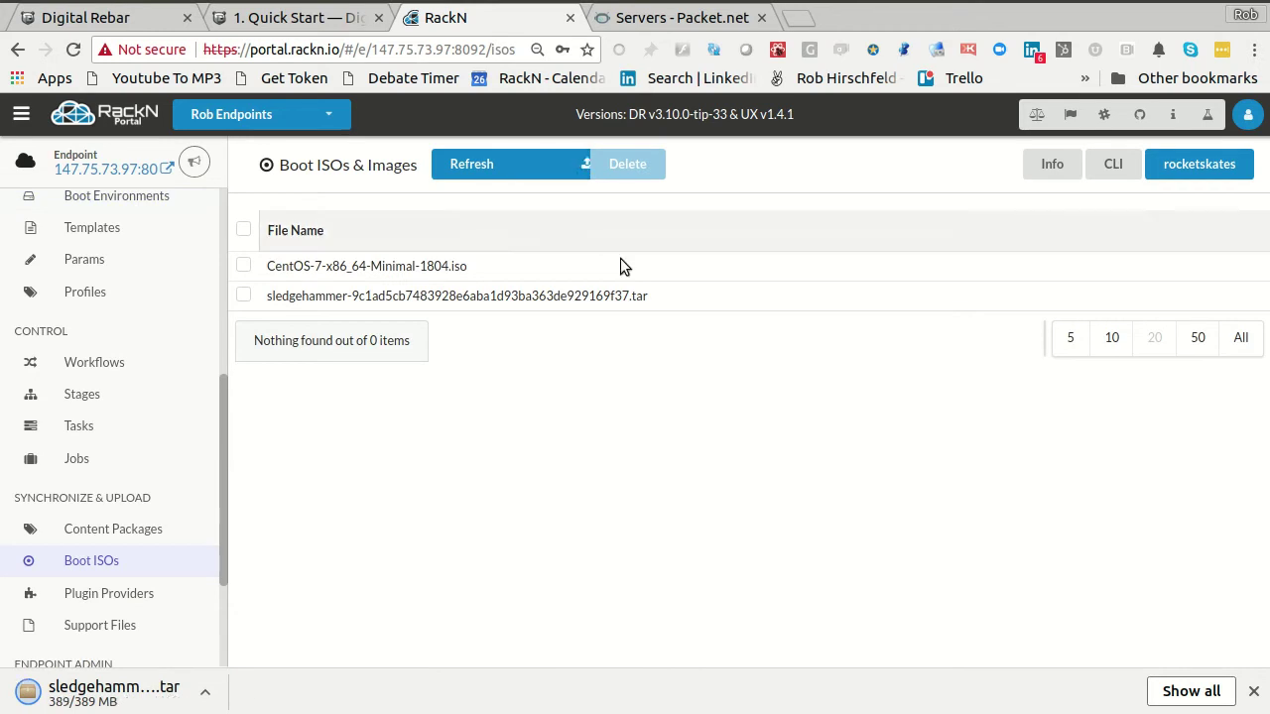
drag(347, 295, 732, 303)
click(732, 298)
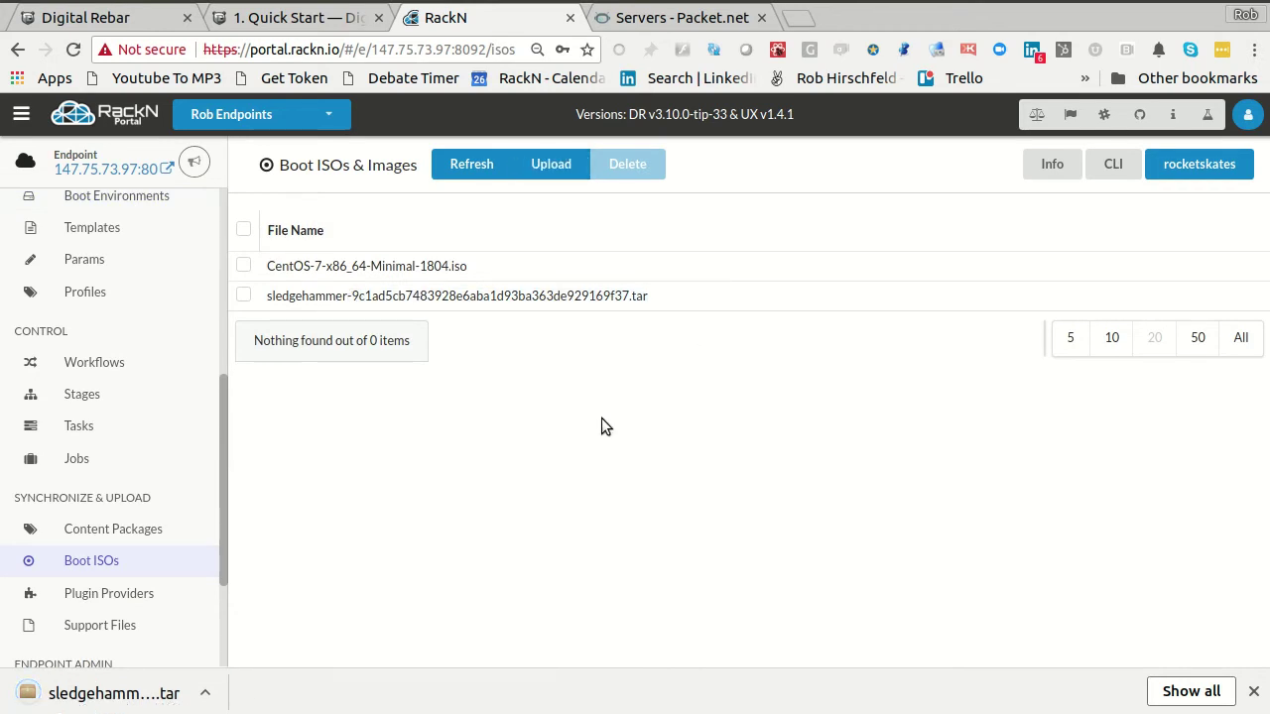
key(alt+Tab)
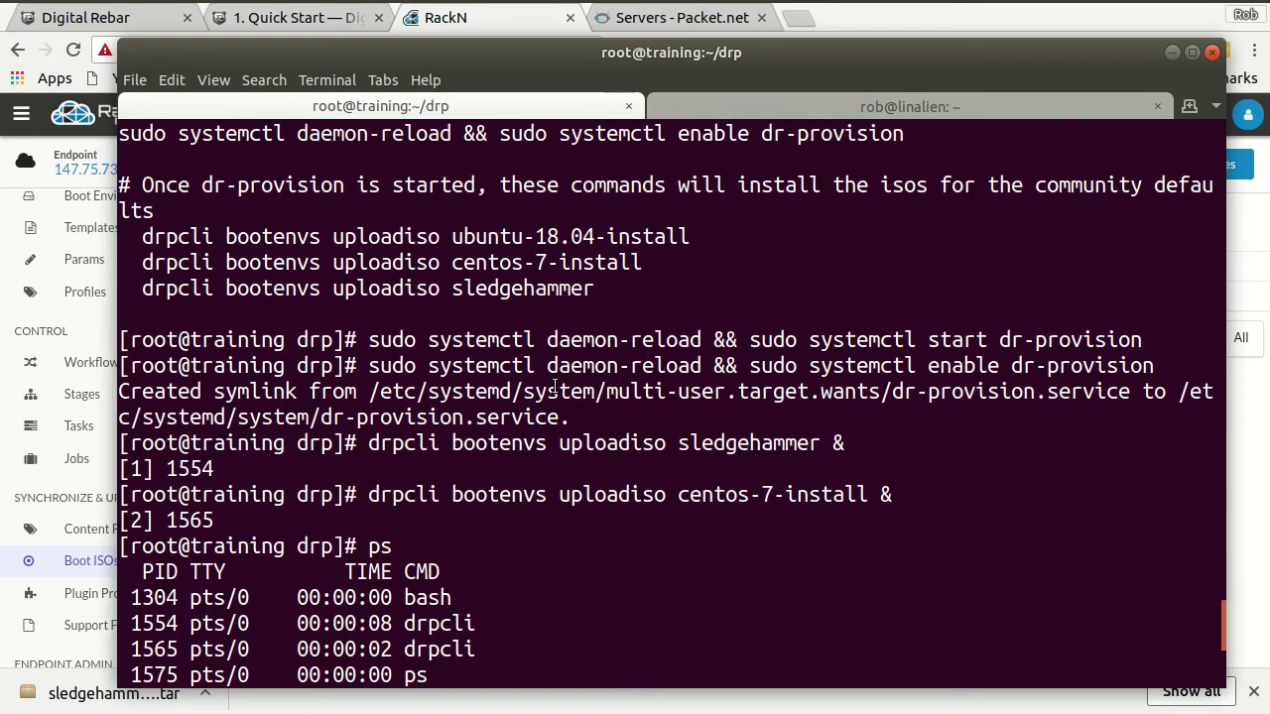
- Check the sledgehammer upload finished at 408166912 bytes, then open the portal's Workflows list showing disco
scroll(747, 492, down, 4)
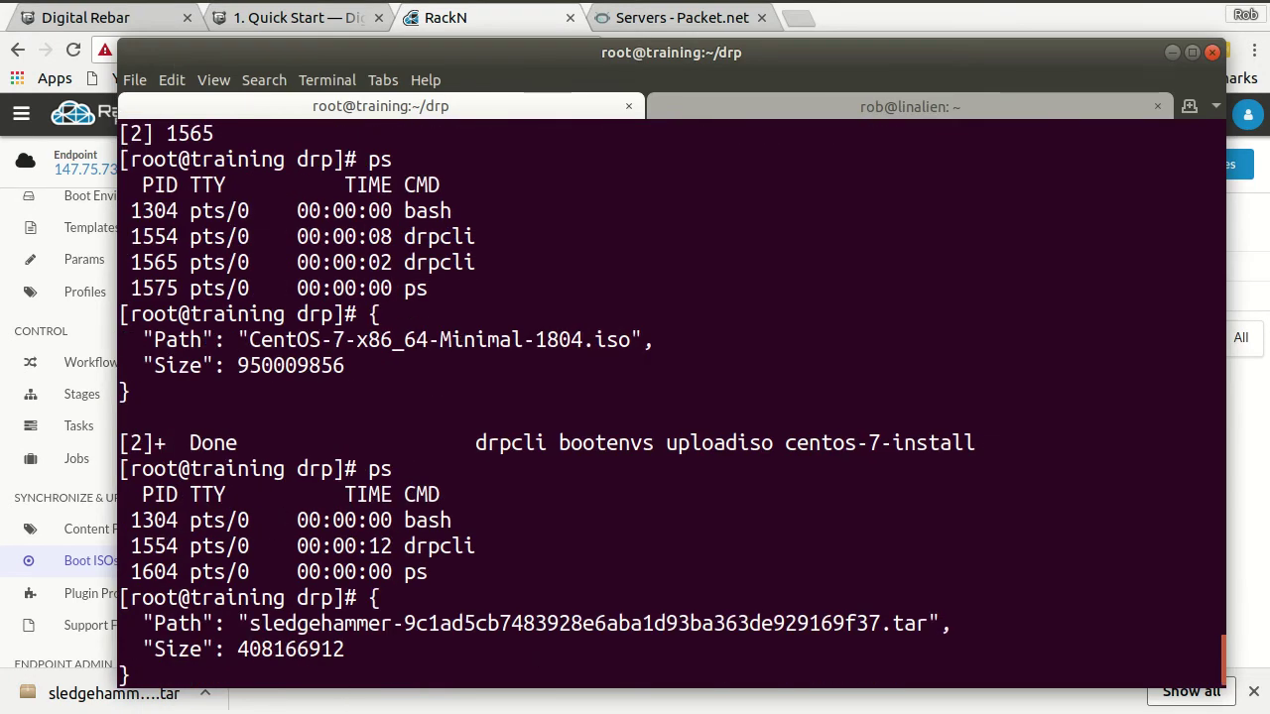
click(448, 18)
scroll(125, 304, up, 2)
click(99, 301)
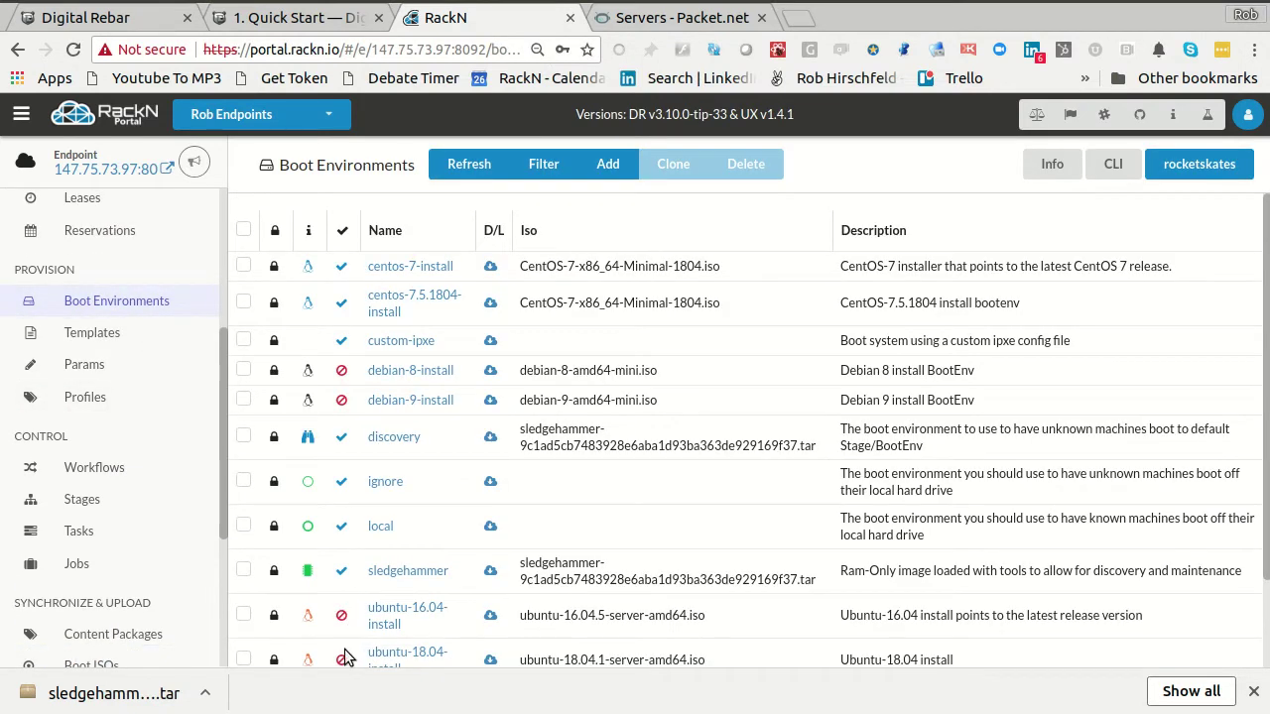
scroll(353, 635, down, 2)
scroll(351, 433, up, 1)
scroll(351, 433, up, 2)
scroll(112, 313, up, 4)
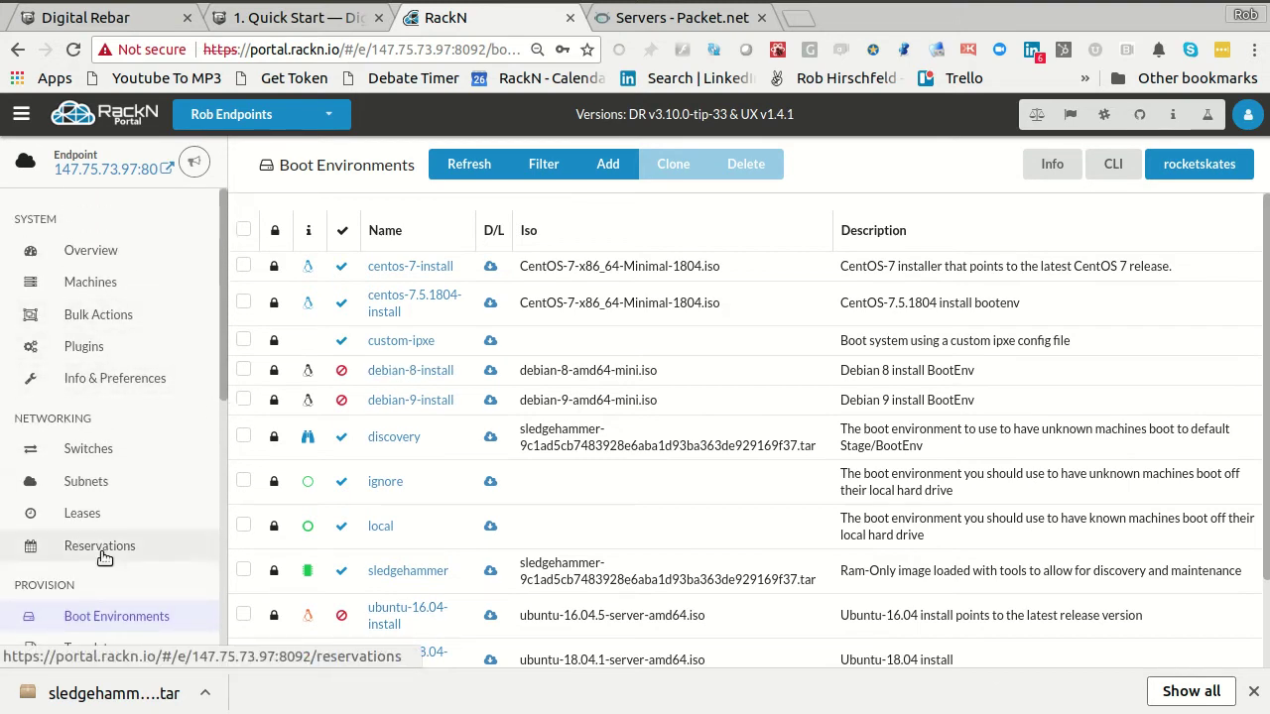
scroll(105, 553, down, 5)
click(82, 525)
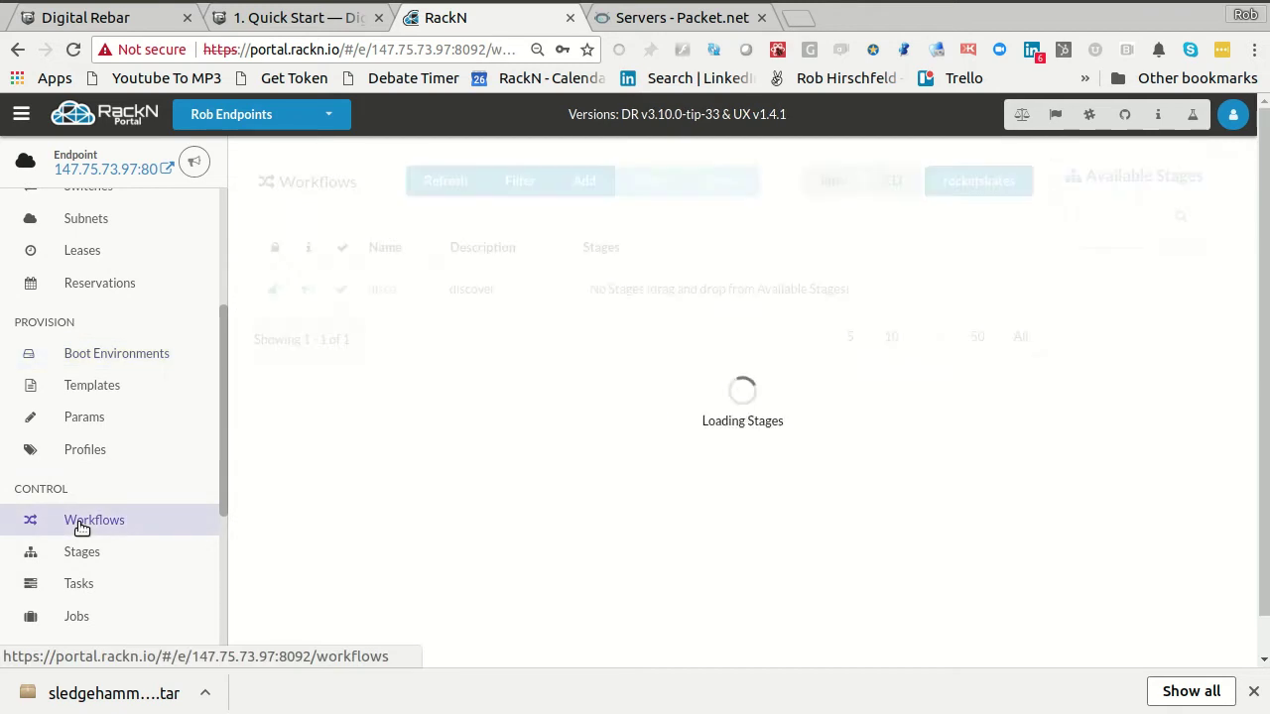
- Drag the discover, sledgehammer-wait and ssh-access stages onto the disco workflow
drag(1109, 346, 744, 289)
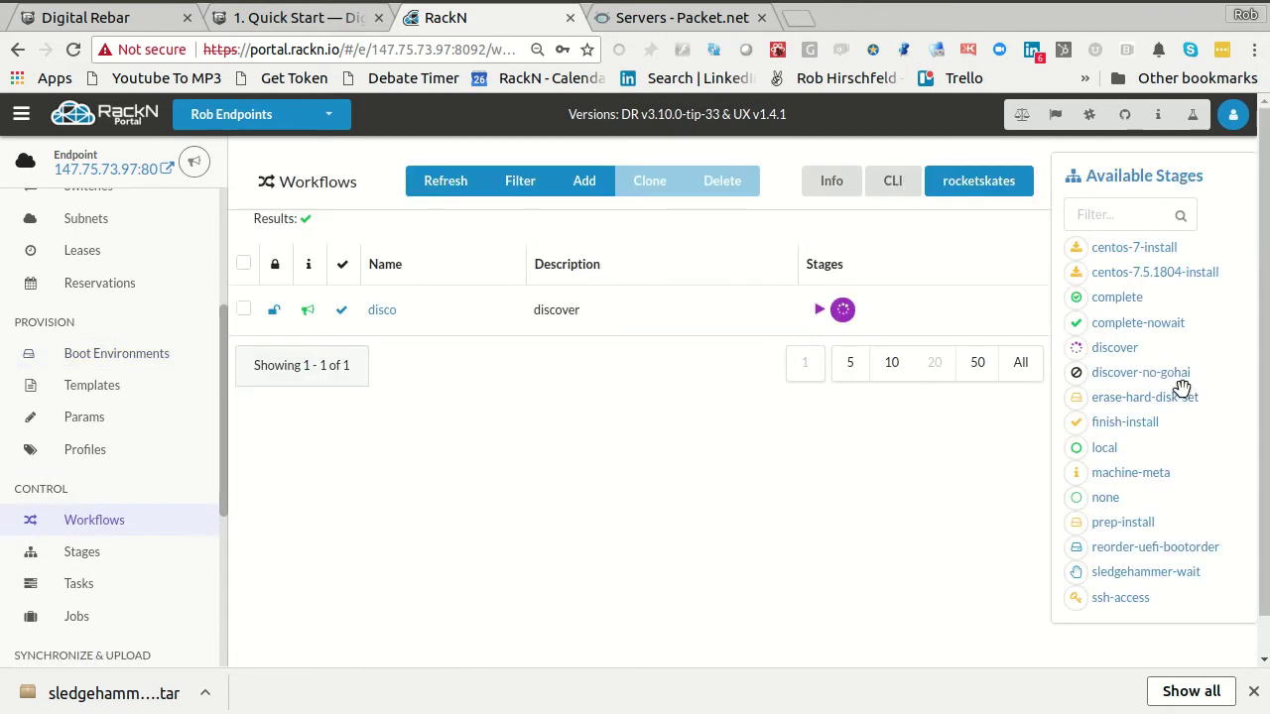
drag(1142, 575, 932, 300)
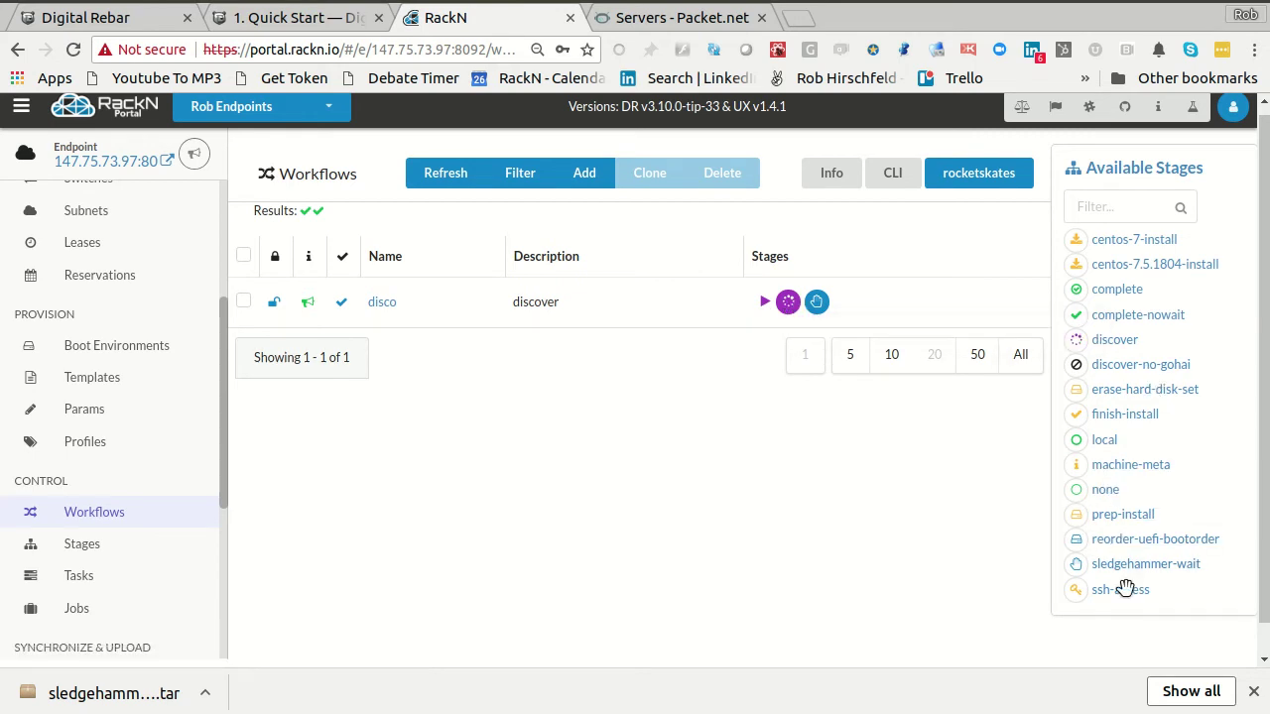
drag(1120, 591, 778, 284)
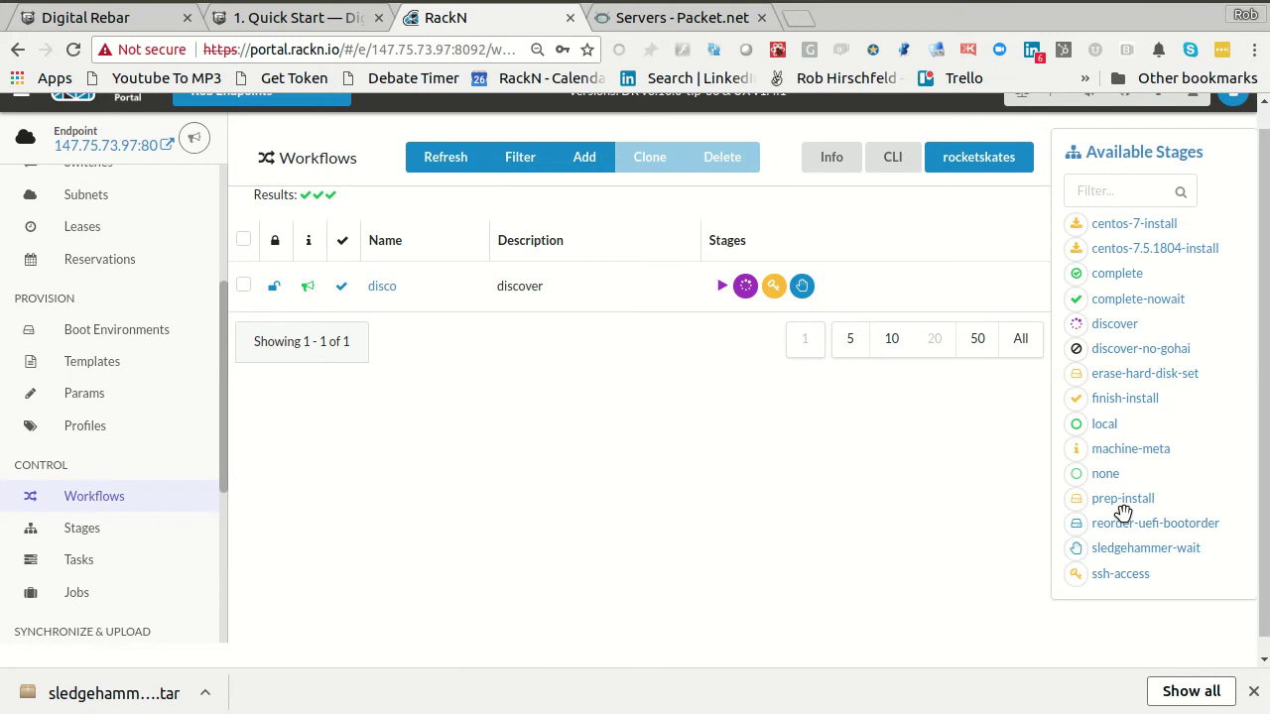
mouse_move(1103, 581)
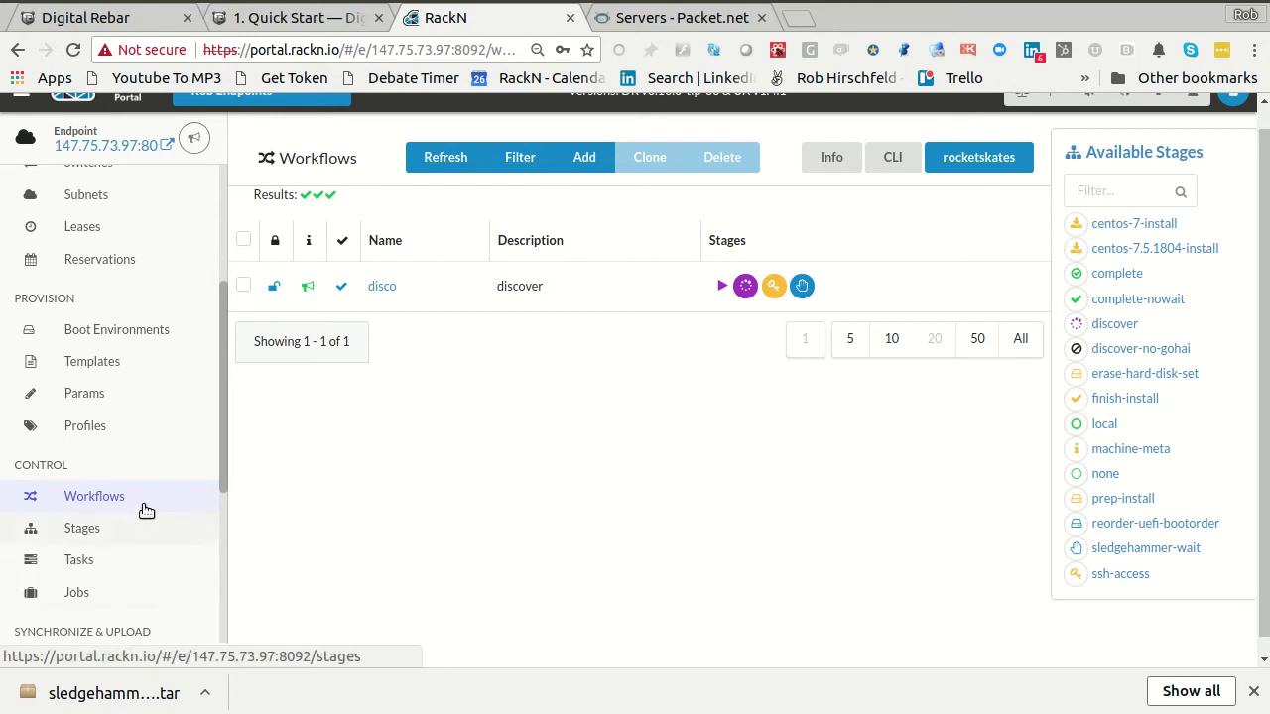
scroll(139, 515, down, 3)
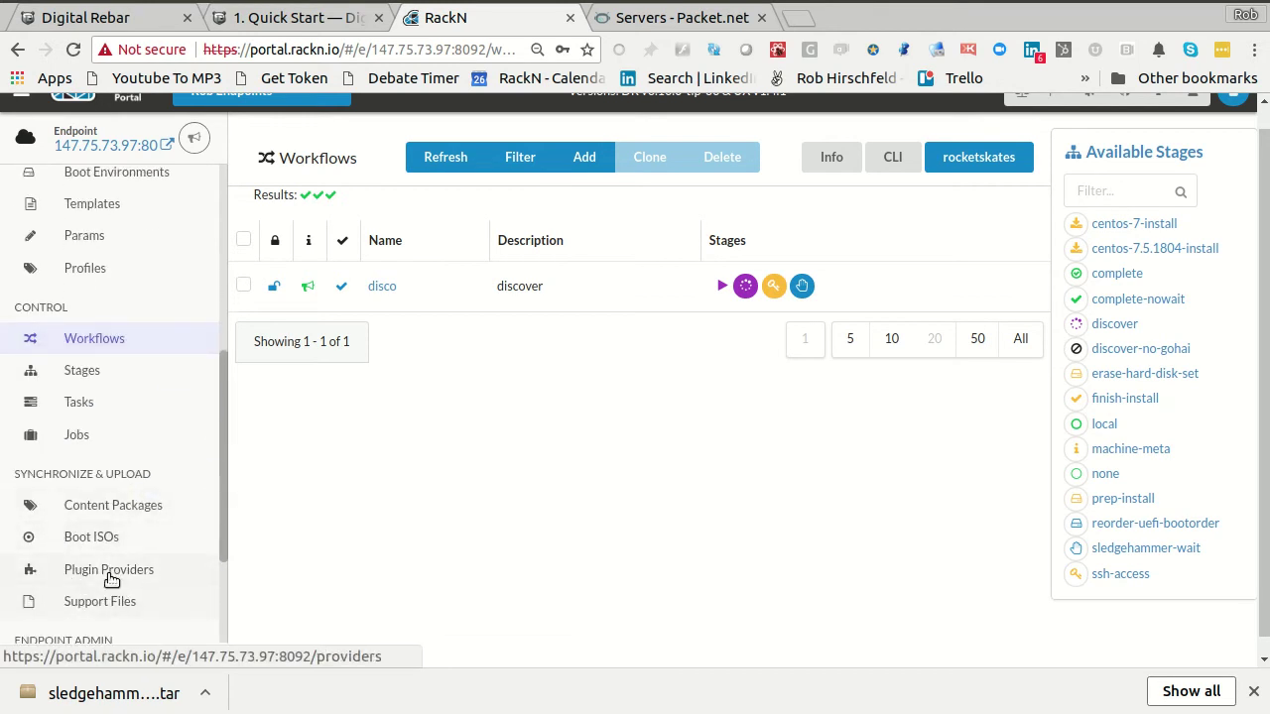
- Open Plugin Providers, find Packet IPMI in the organization list, and refresh the plugin lists
click(99, 569)
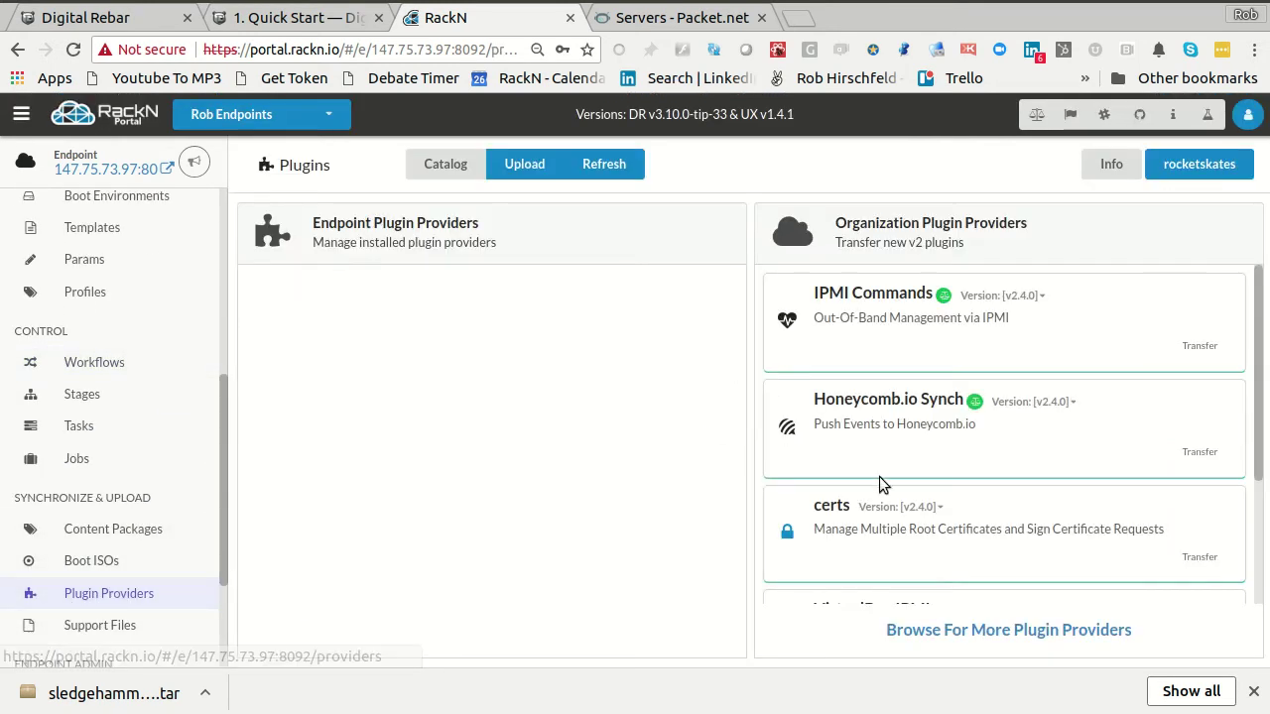
scroll(997, 491, down, 2)
scroll(997, 487, down, 1)
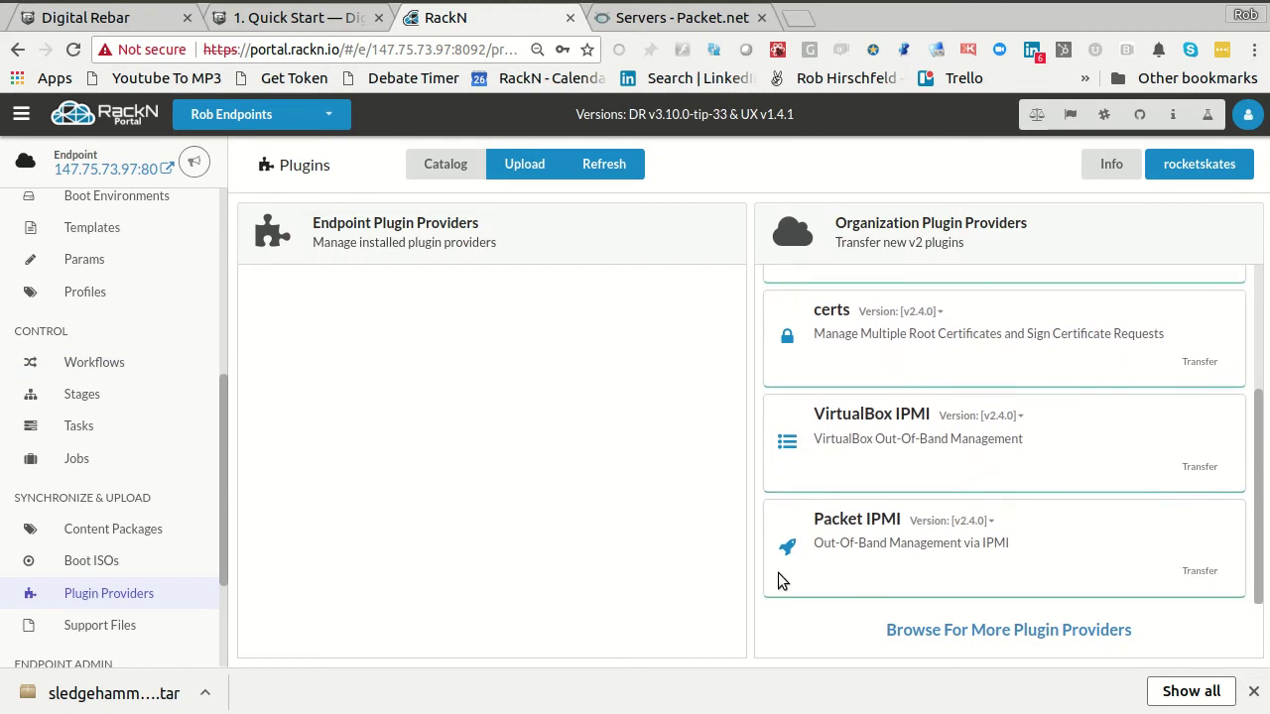
drag(824, 531, 1023, 547)
click(883, 511)
click(604, 165)
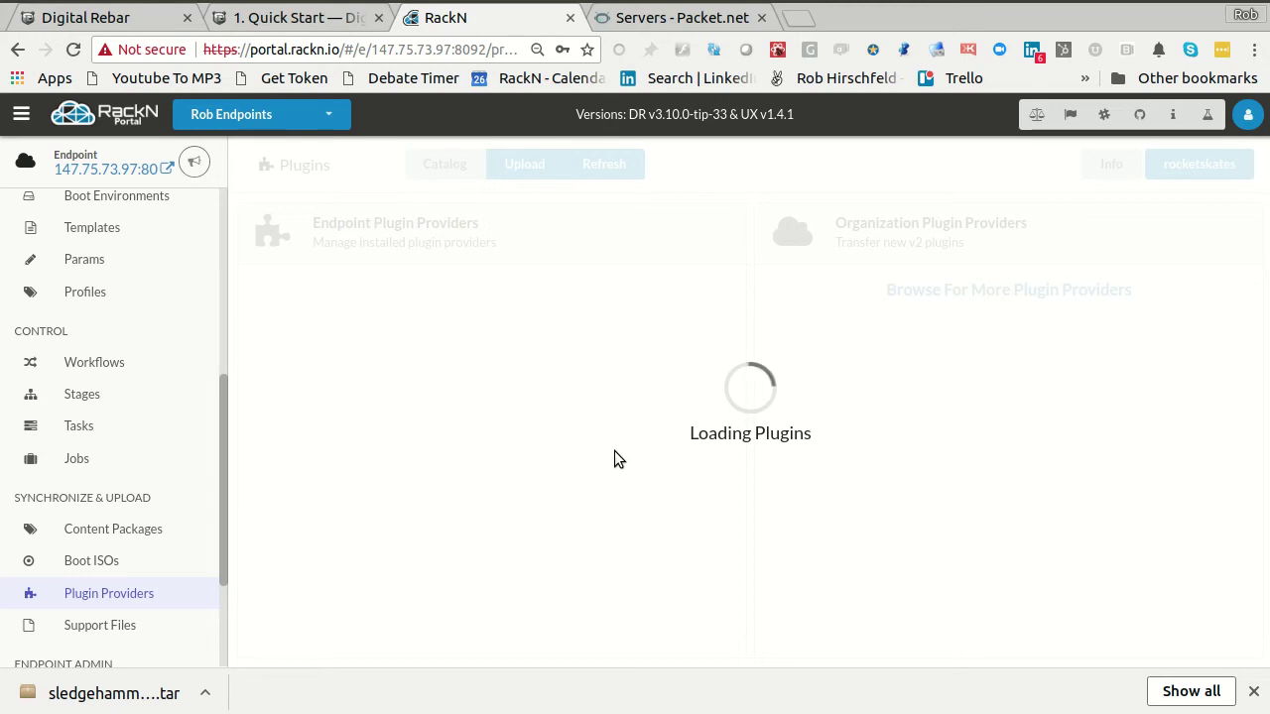
- Refresh the plugin providers list and close the Chrome downloads bar
click(105, 570)
click(103, 593)
click(1252, 693)
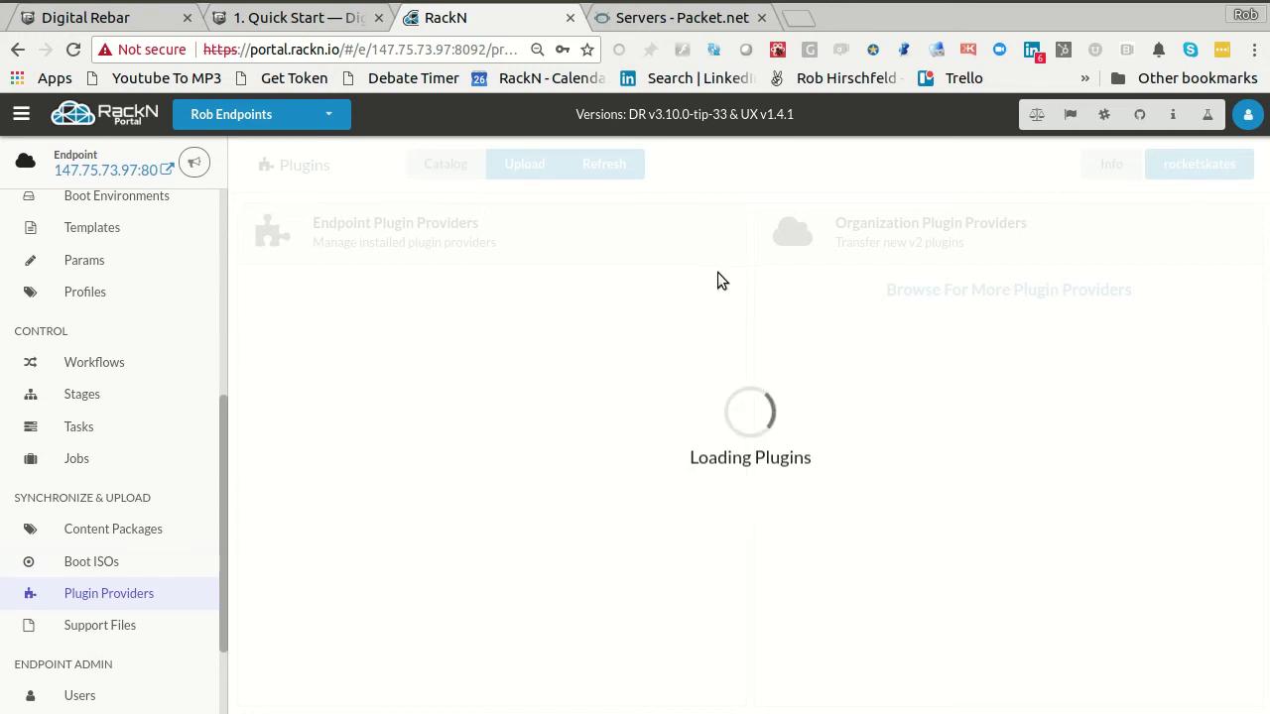
- Go to the endpoint's System Info & Preferences page and reload the portal
drag(628, 114, 803, 119)
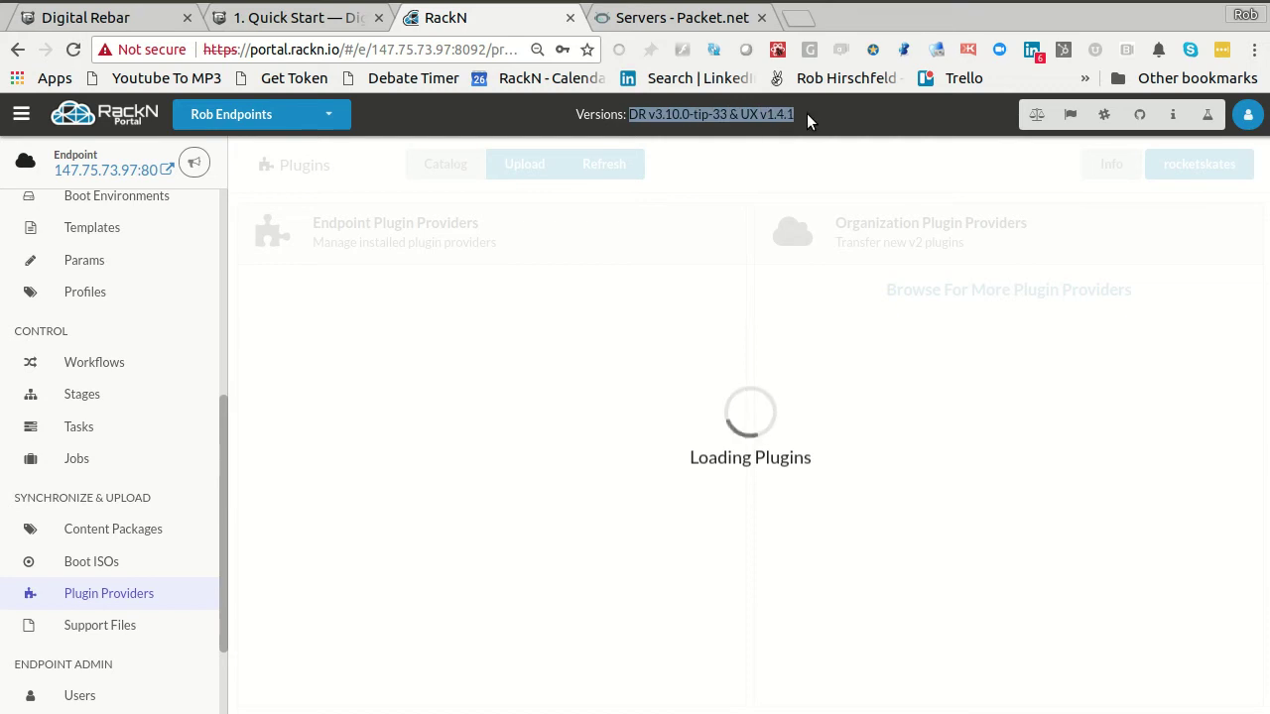
click(729, 146)
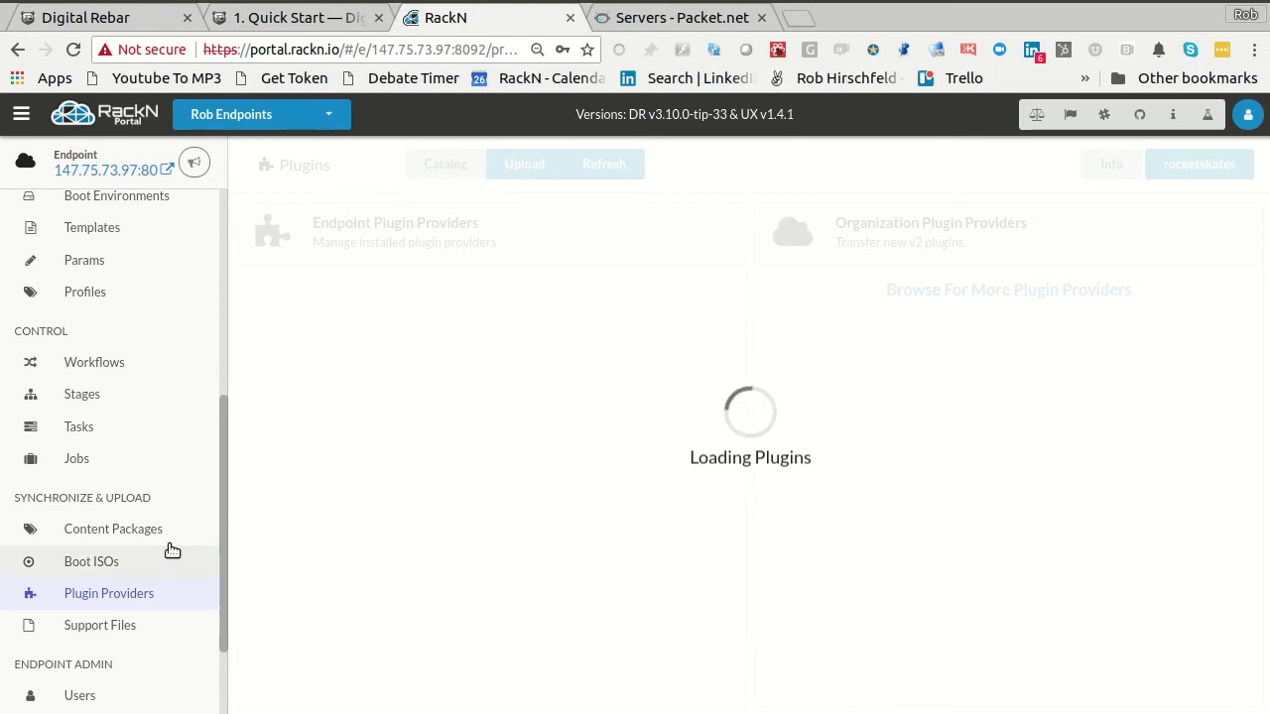
scroll(156, 533, up, 3)
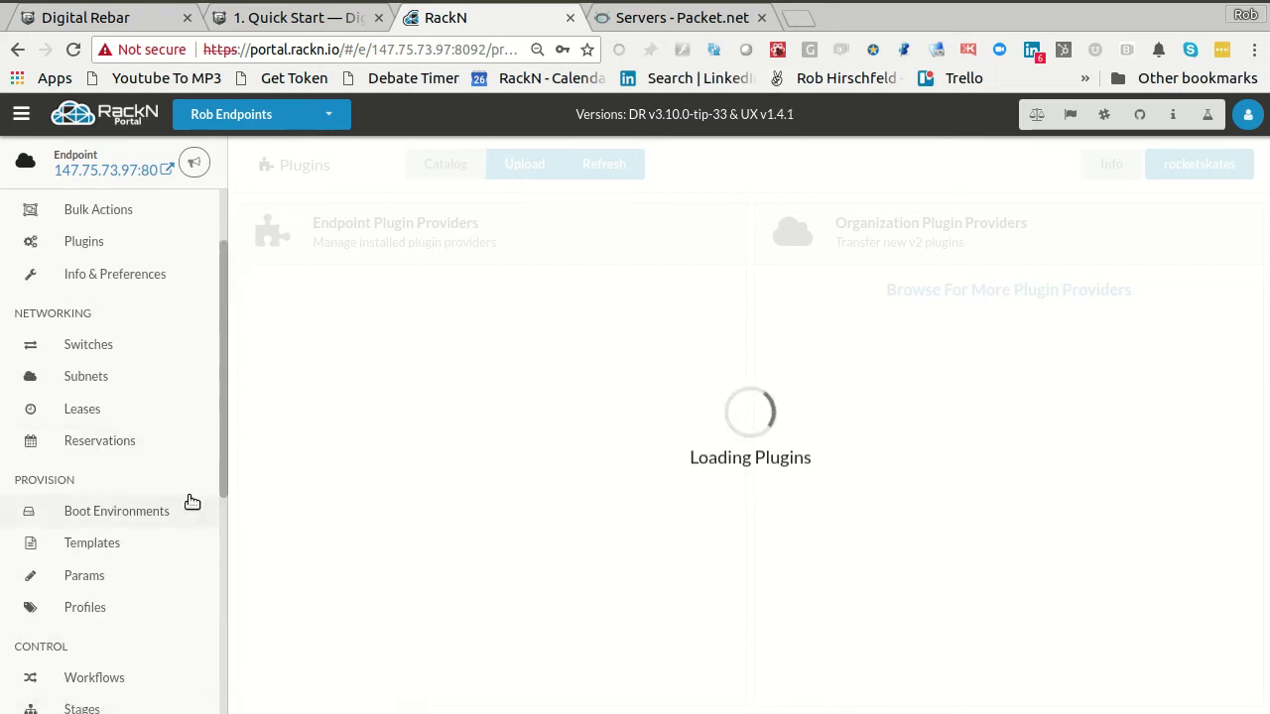
scroll(94, 425, up, 1)
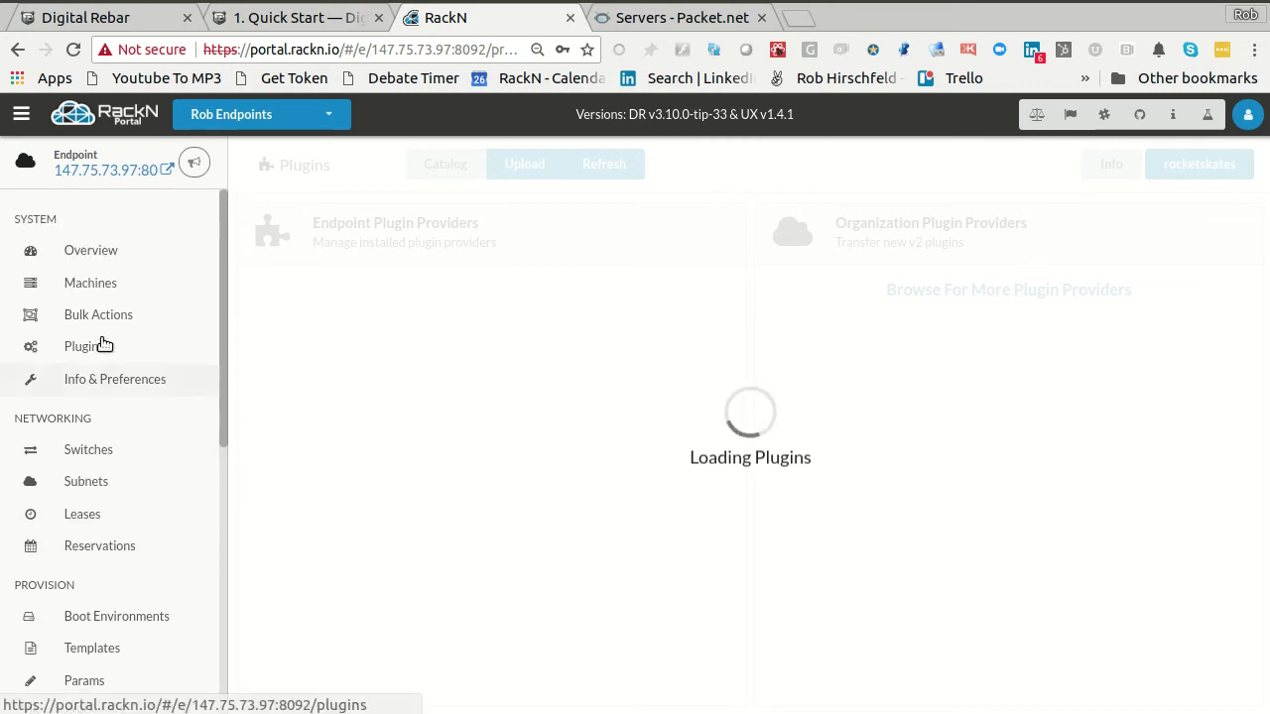
click(86, 377)
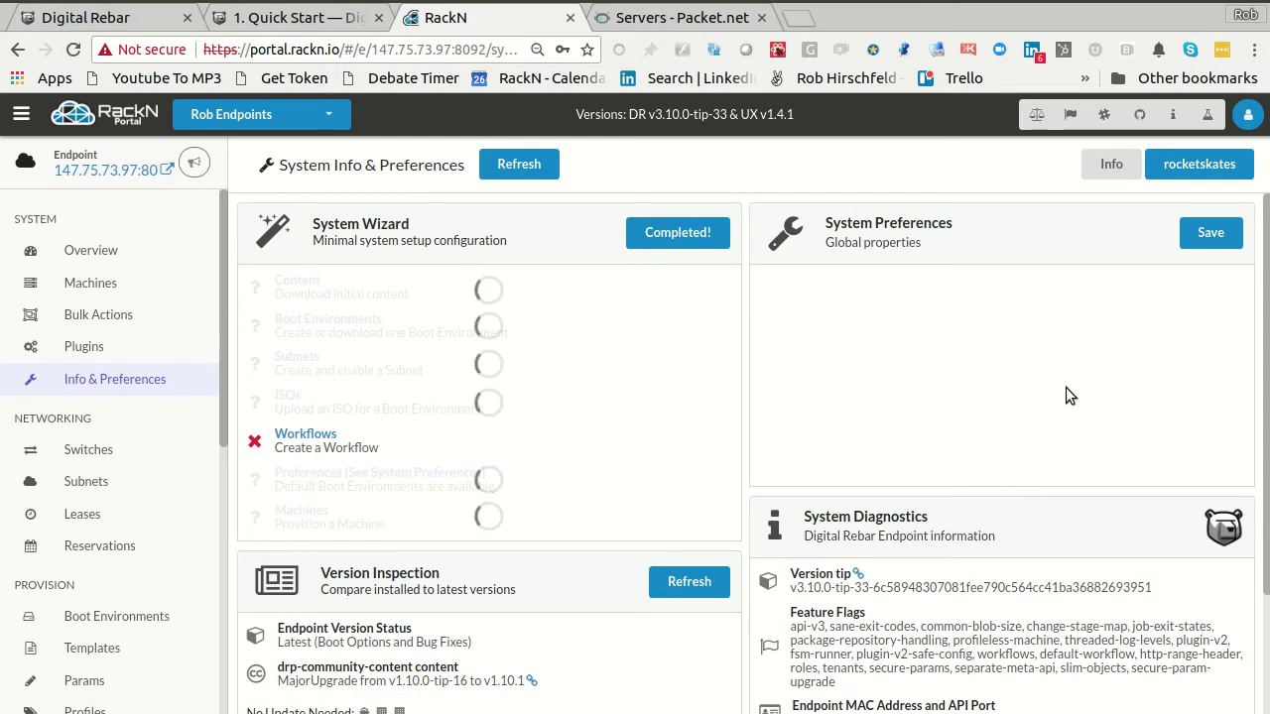
key(F5)
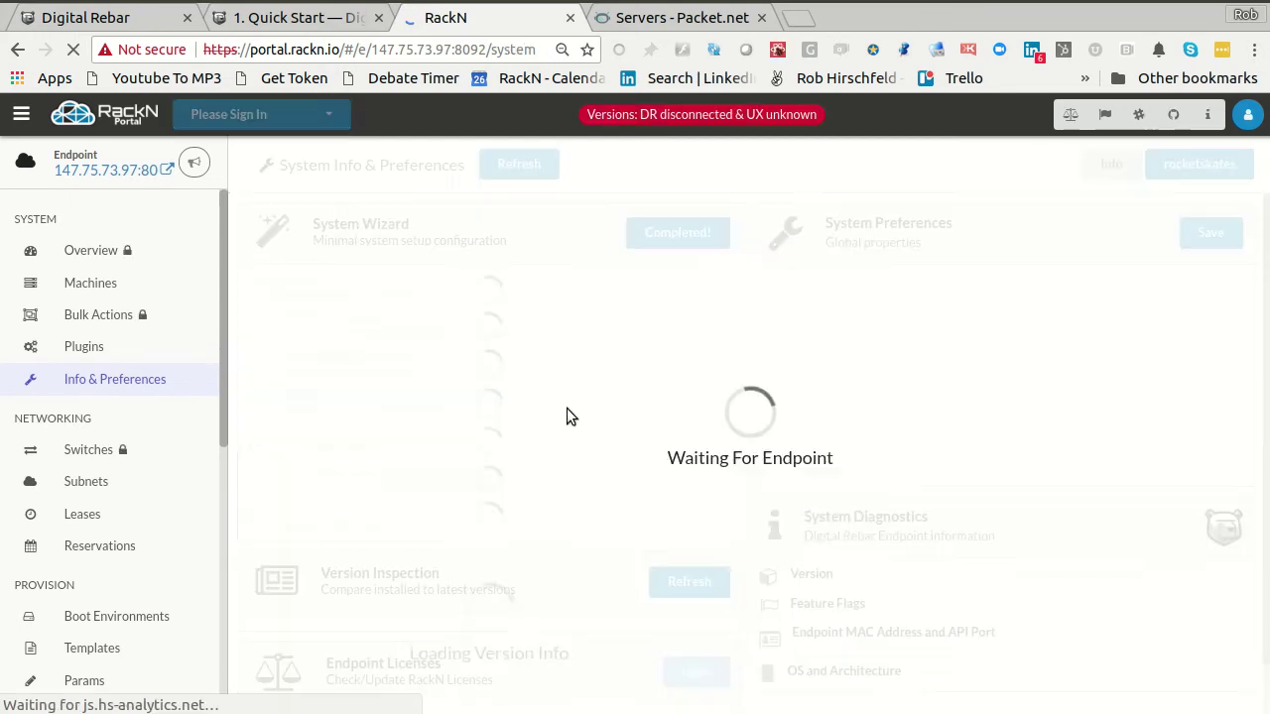
- Log back in to the endpoint with the saved login and dismiss the password prompt
click(670, 507)
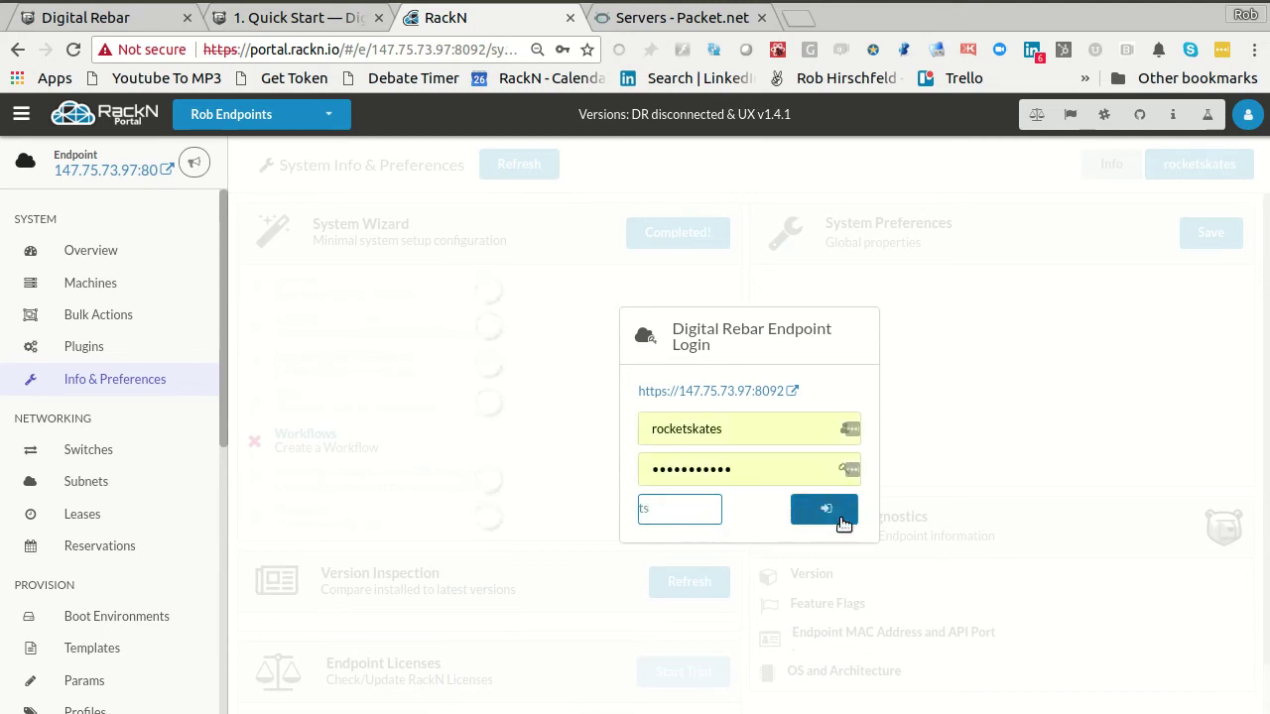
click(838, 509)
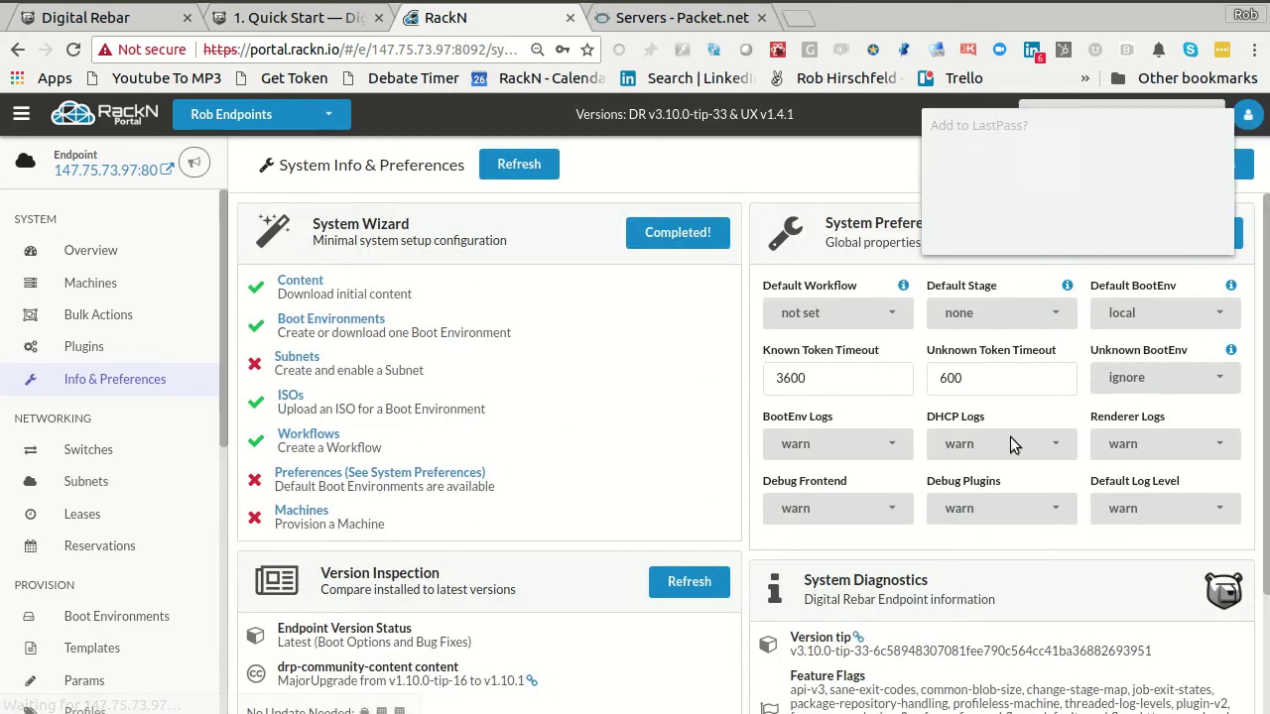
click(1106, 235)
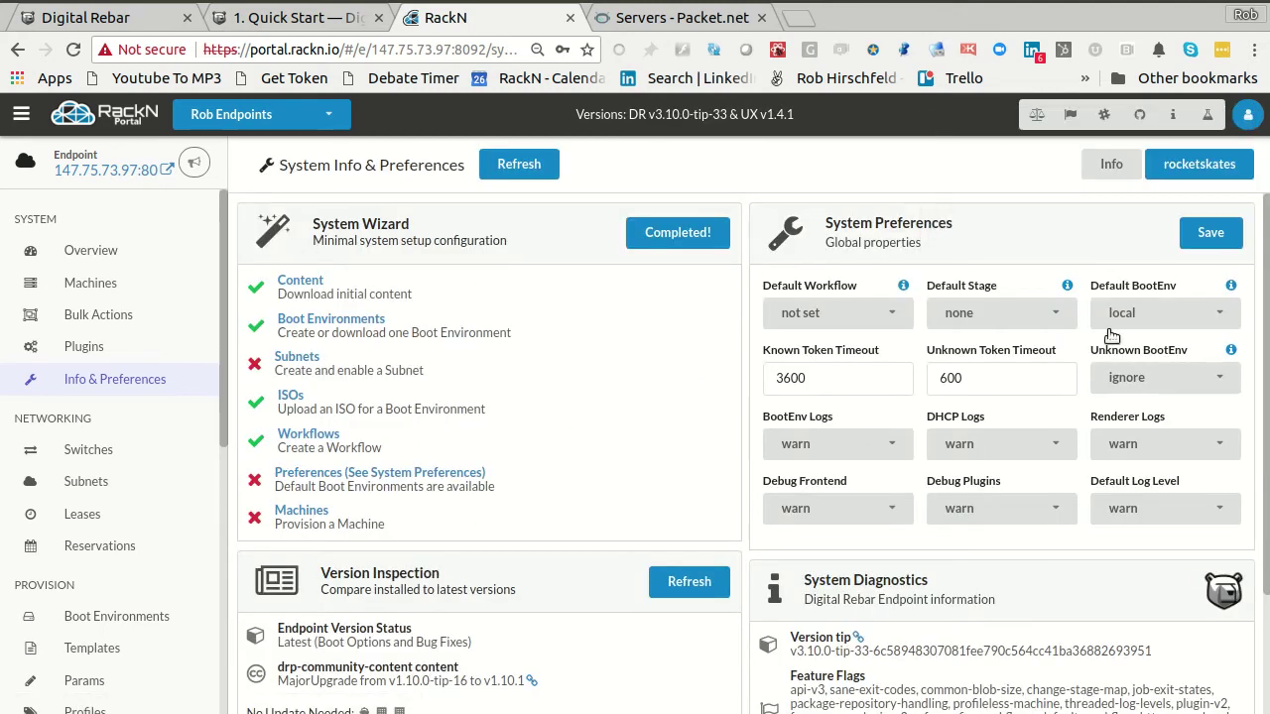
- Save preferences: unknown BootEnv discovery, default BootEnv sledgehammer, stage discover, workflow disco
click(1182, 387)
click(1149, 409)
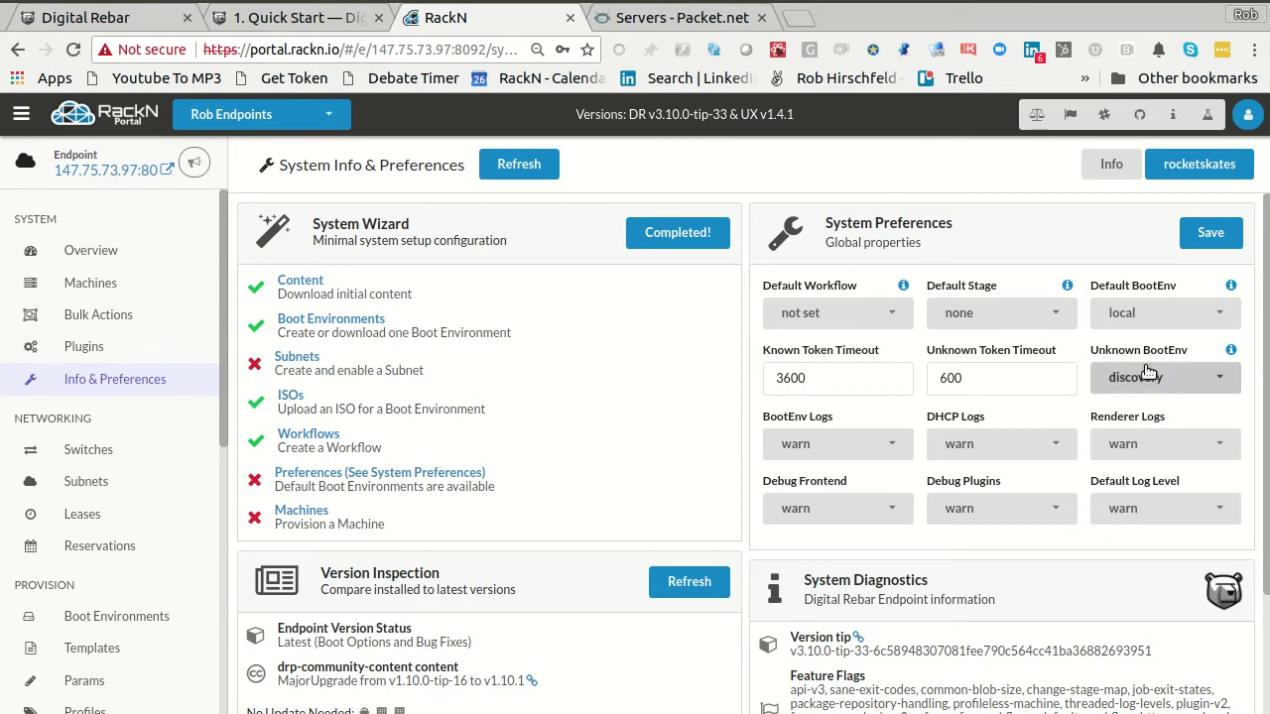
click(1141, 315)
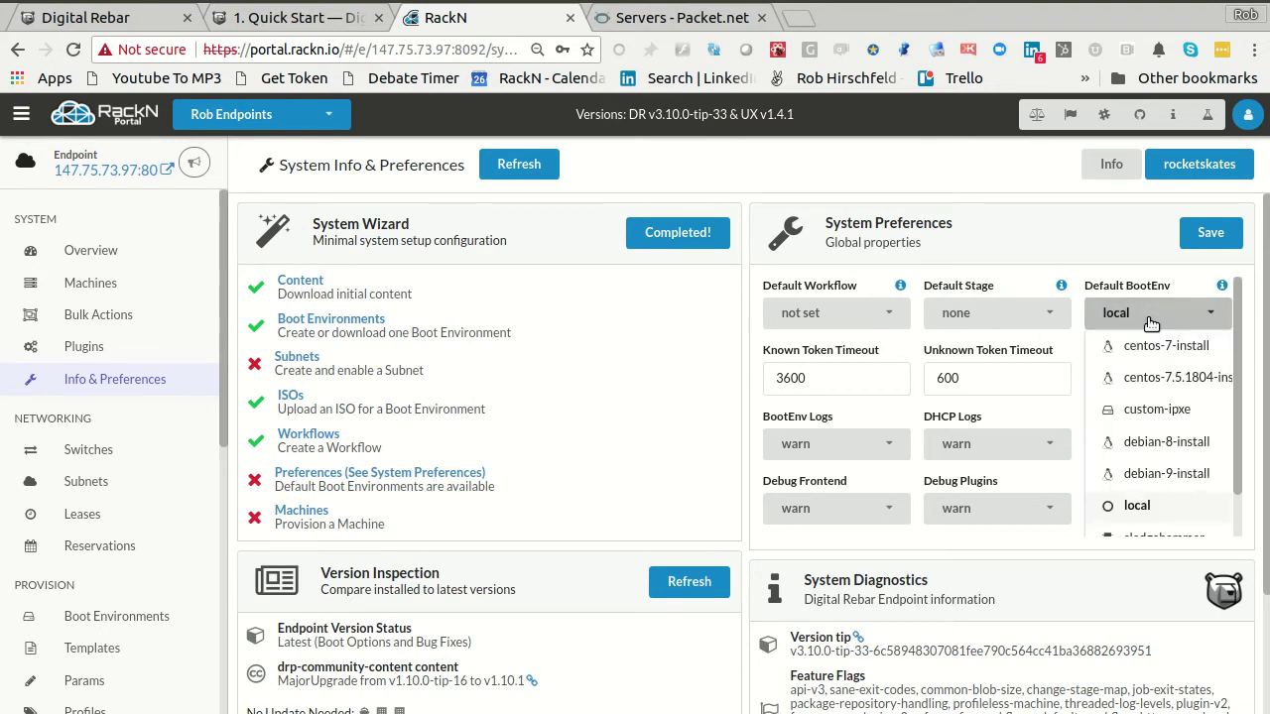
scroll(1141, 508, down, 1)
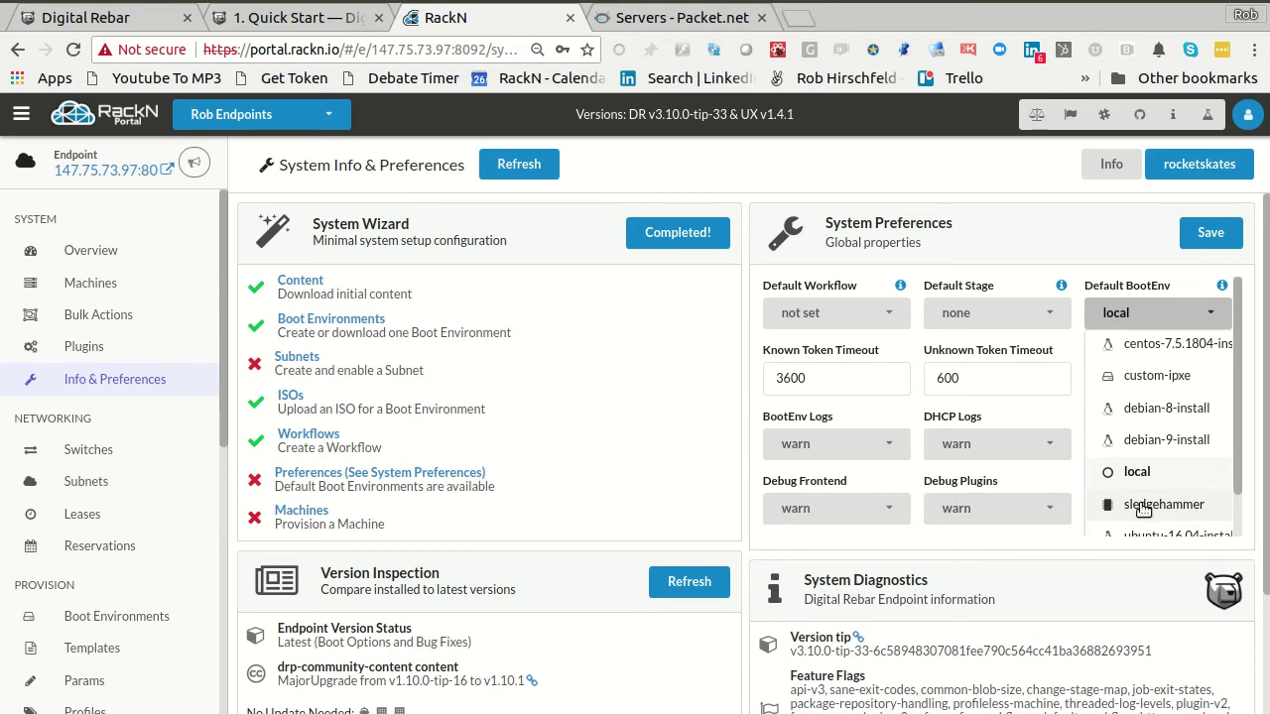
click(1151, 510)
click(1032, 316)
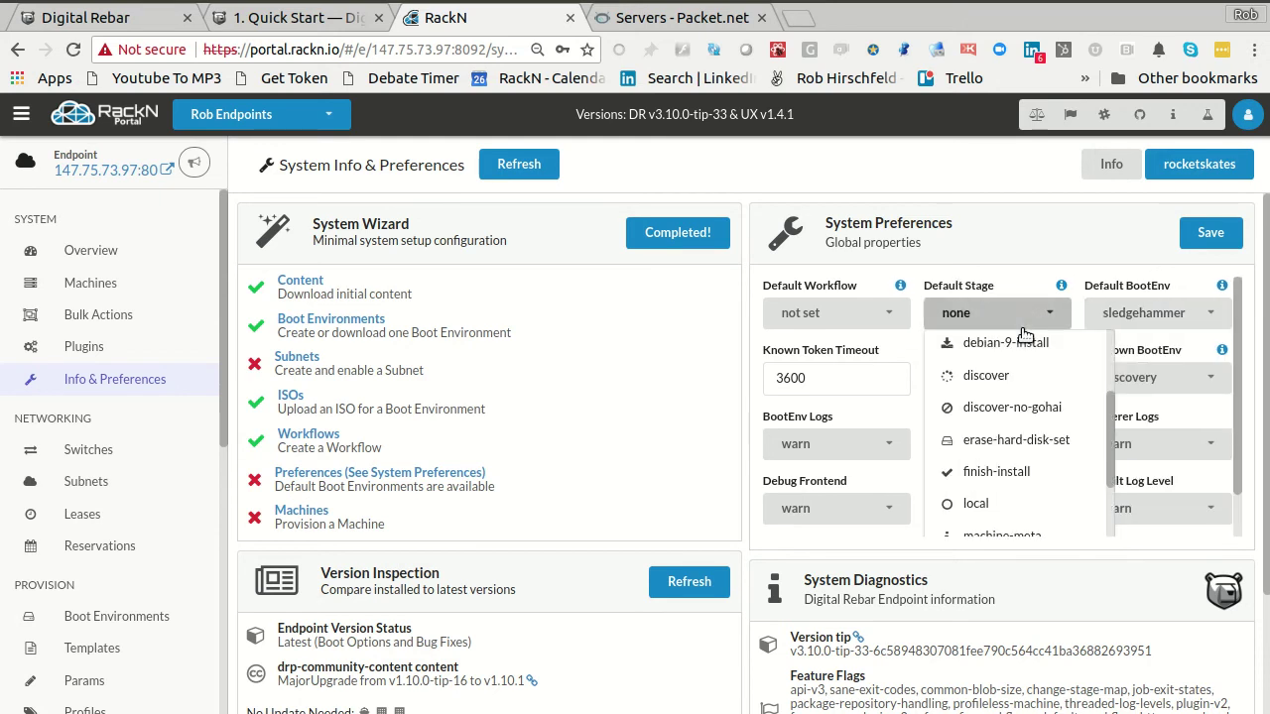
click(970, 381)
click(834, 313)
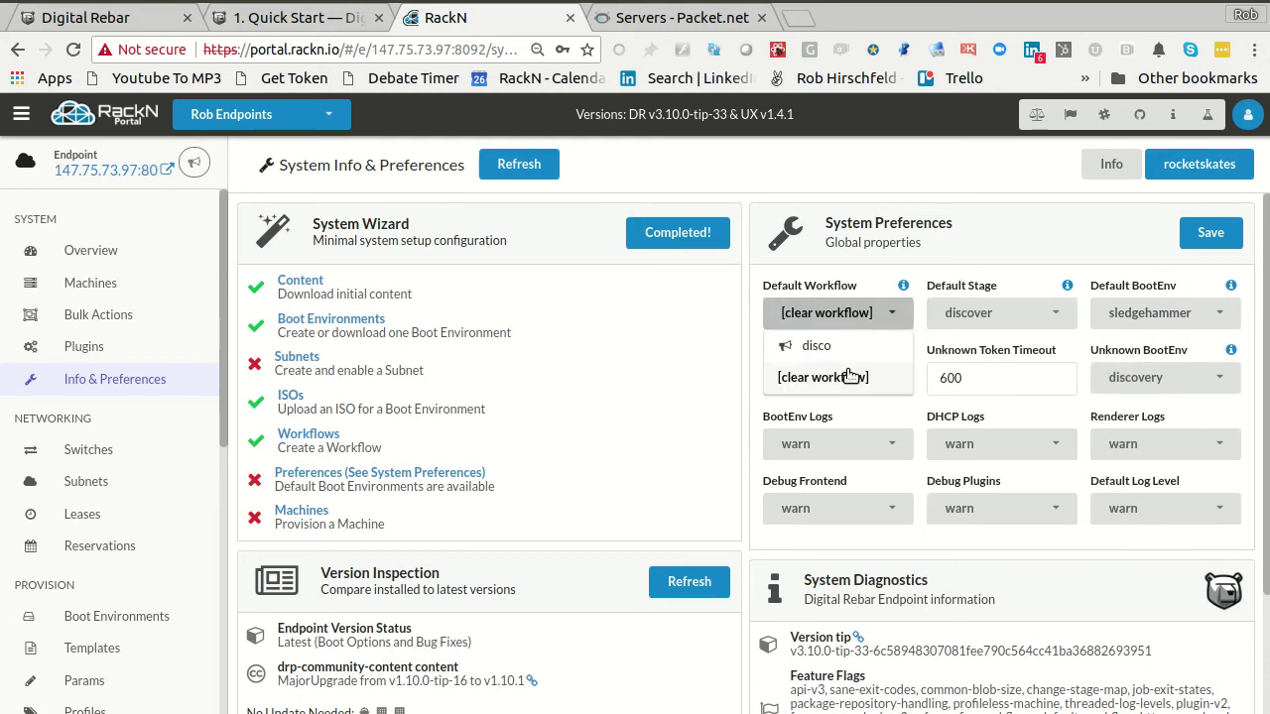
click(828, 350)
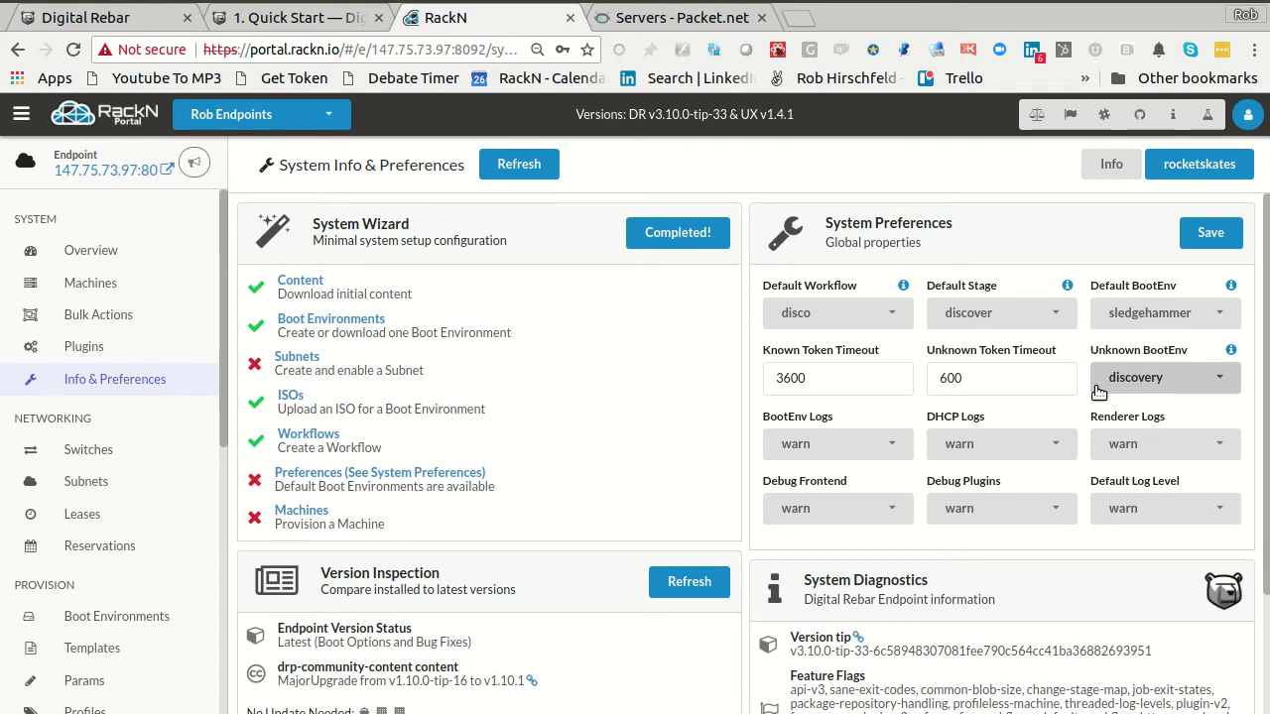
click(1211, 235)
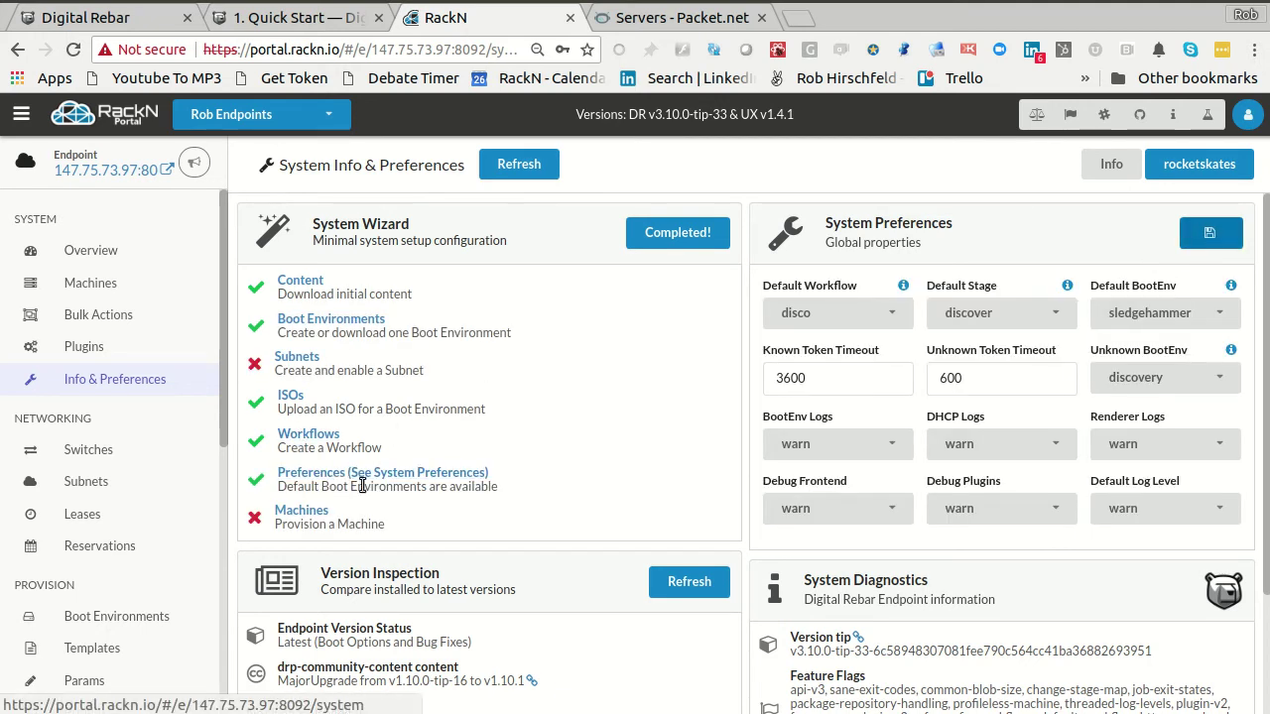
- Go to the Workflows page from the sidebar
scroll(96, 589, down, 1)
scroll(109, 591, up, 1)
scroll(119, 594, down, 1)
scroll(119, 594, down, 1)
click(85, 520)
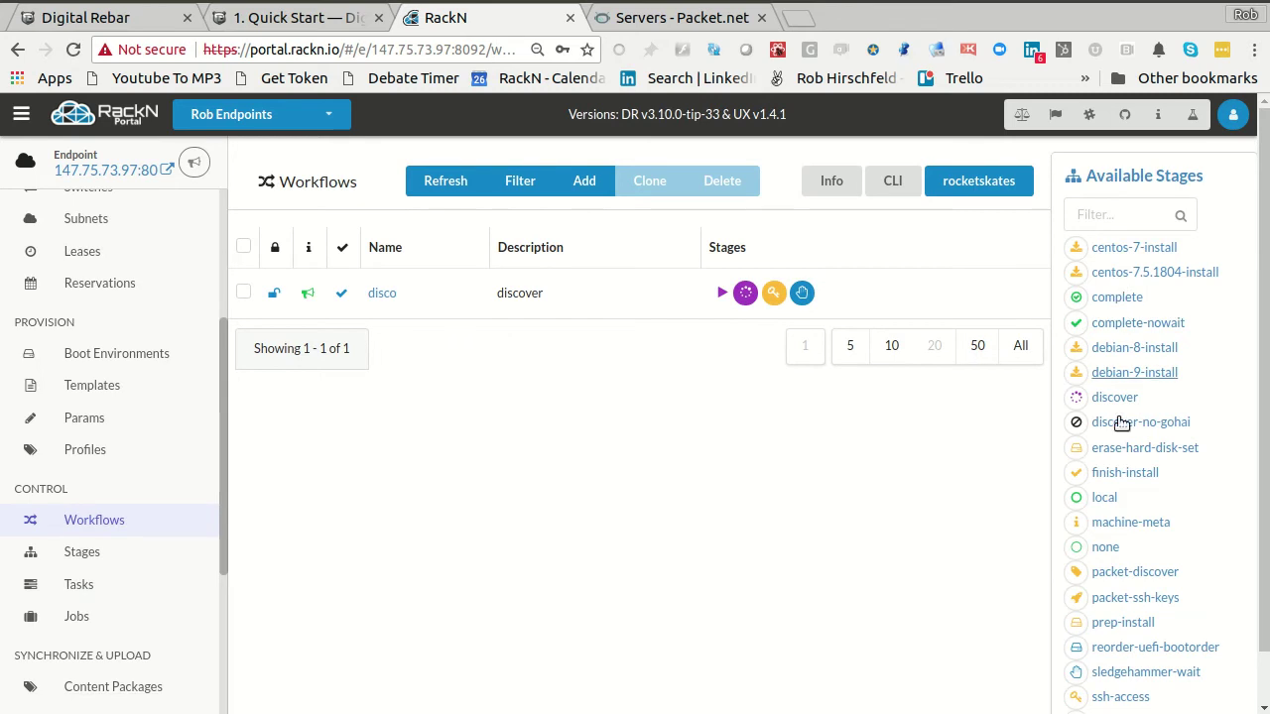
- Filter stages by 'pac' and insert packet-discover into disco between discover and ssh-access
scroll(1136, 545, down, 1)
scroll(1113, 446, up, 1)
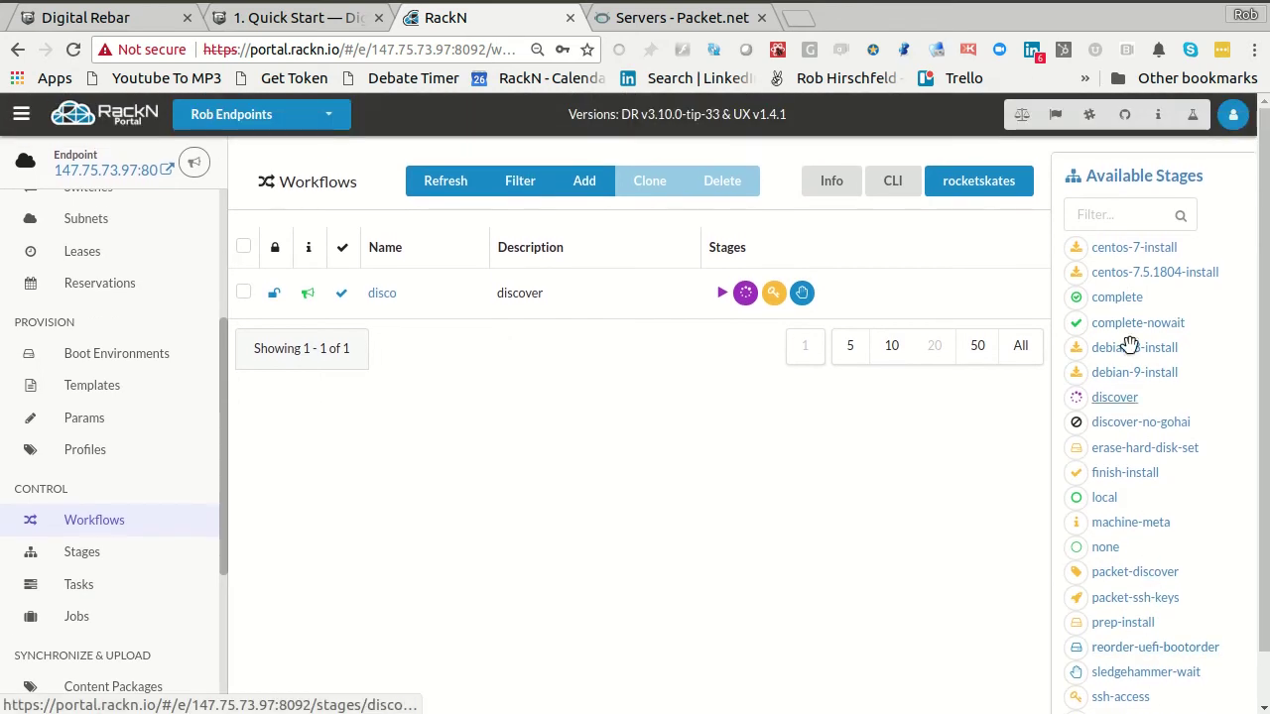
click(1109, 217)
text(pack)
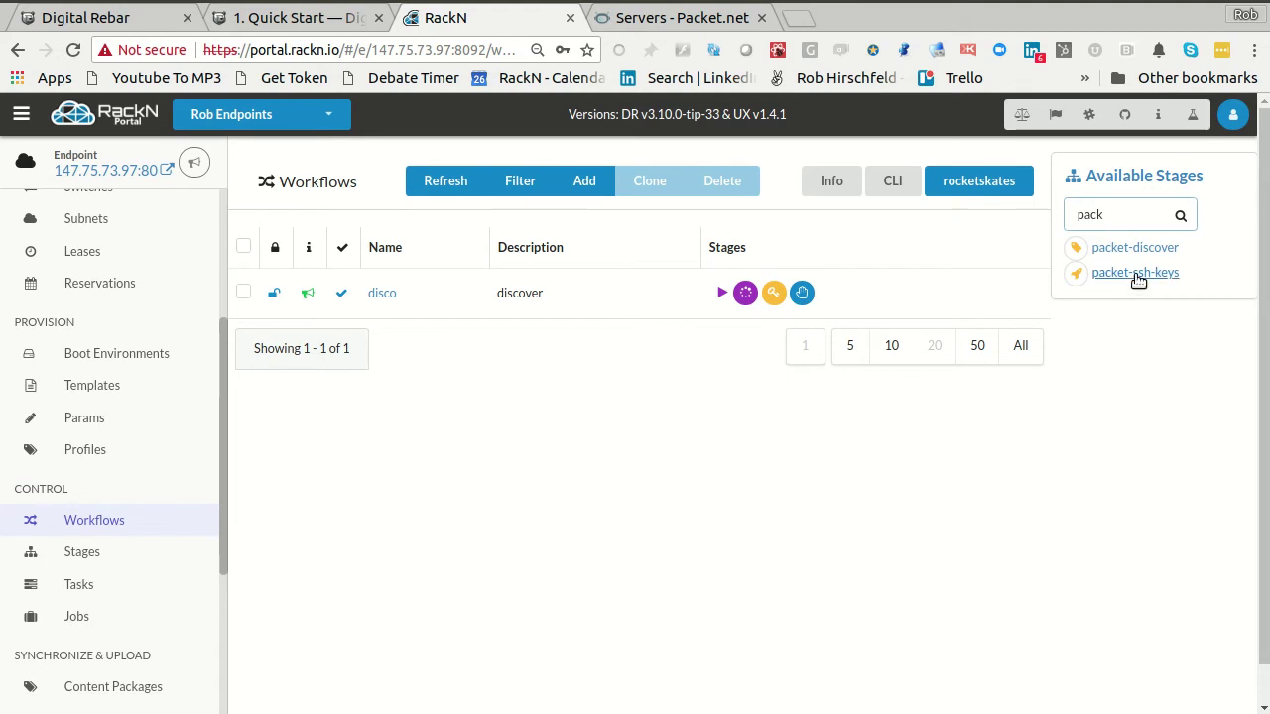
drag(1134, 254, 751, 373)
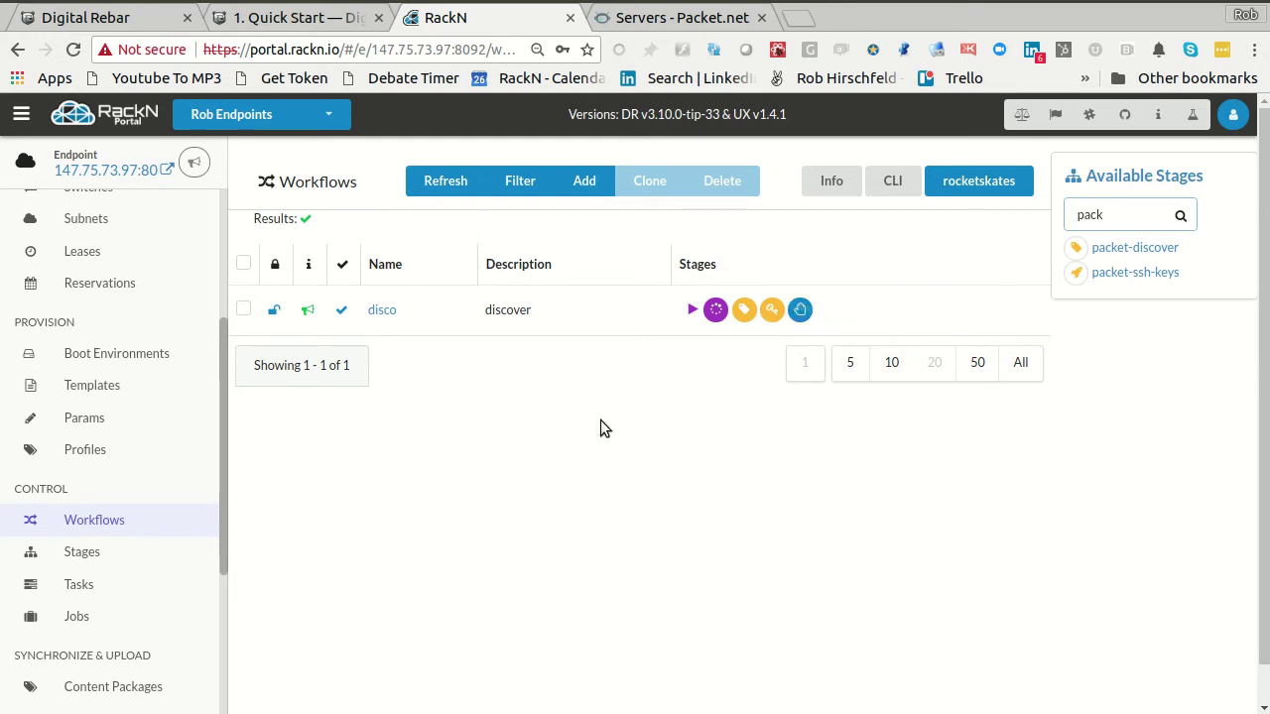
scroll(109, 348, up, 5)
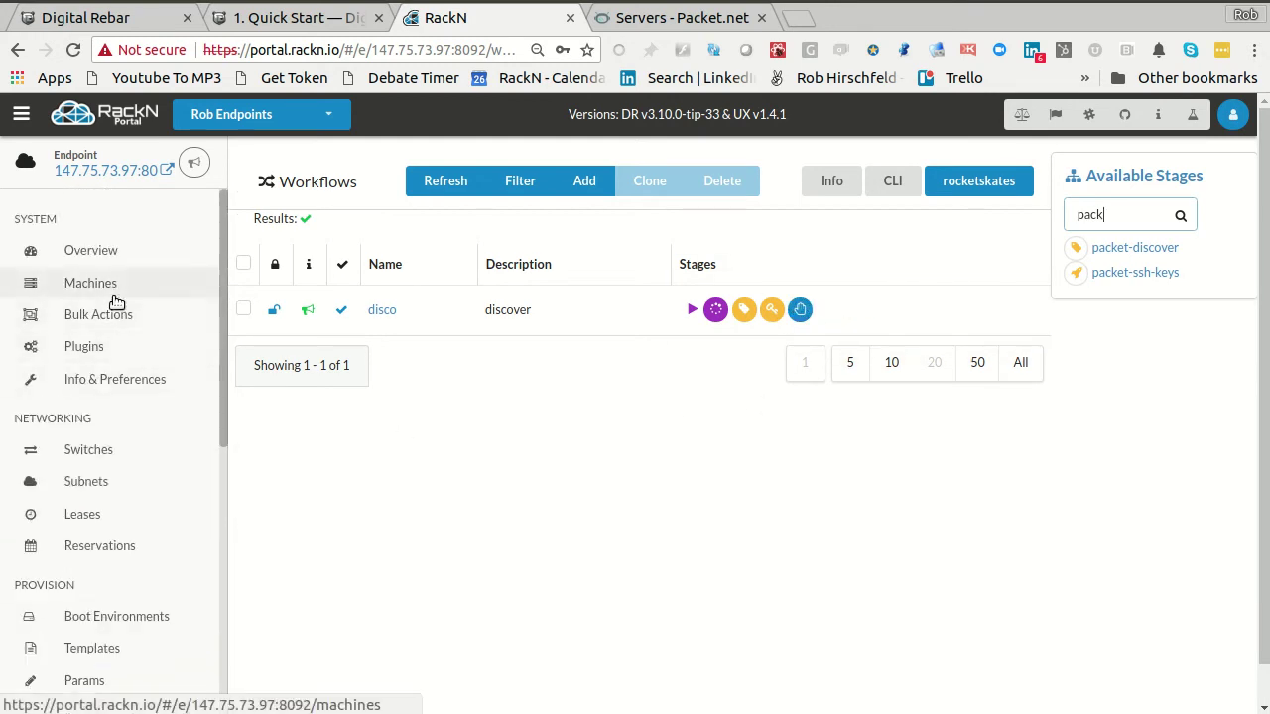
- On the Plugins page, add a new plugin using the packet-ipmi provider
click(64, 346)
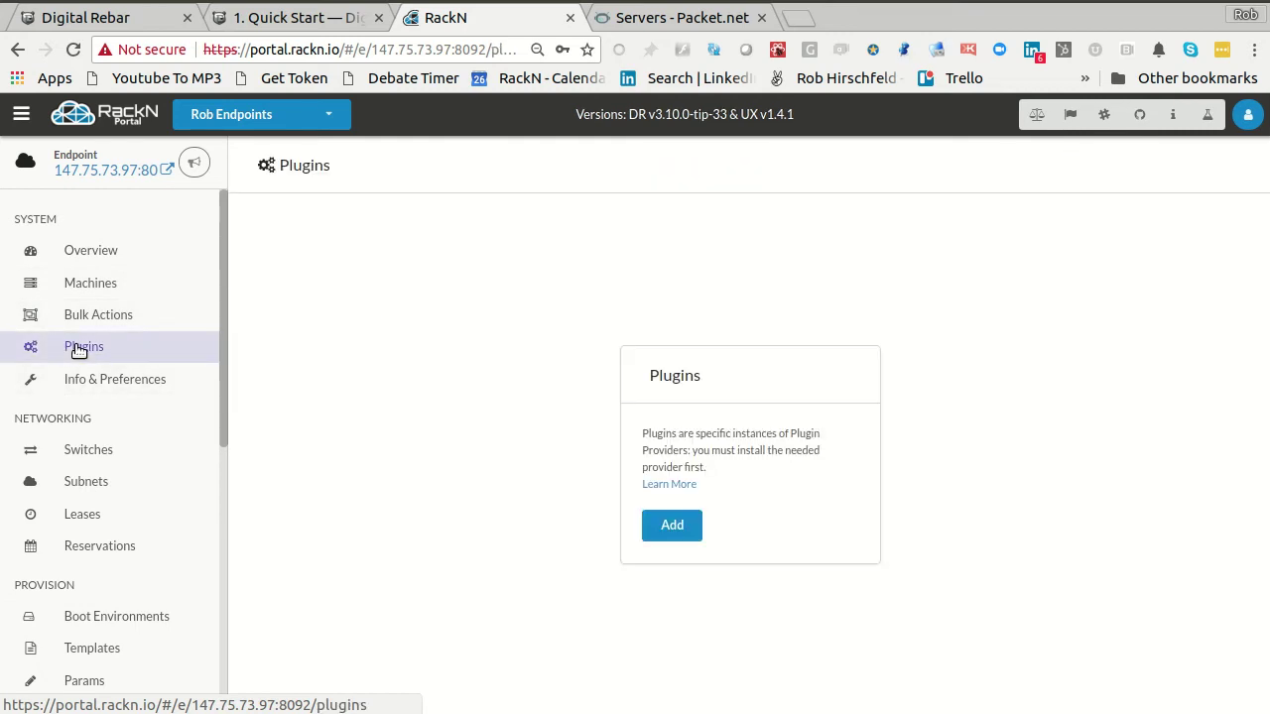
click(694, 532)
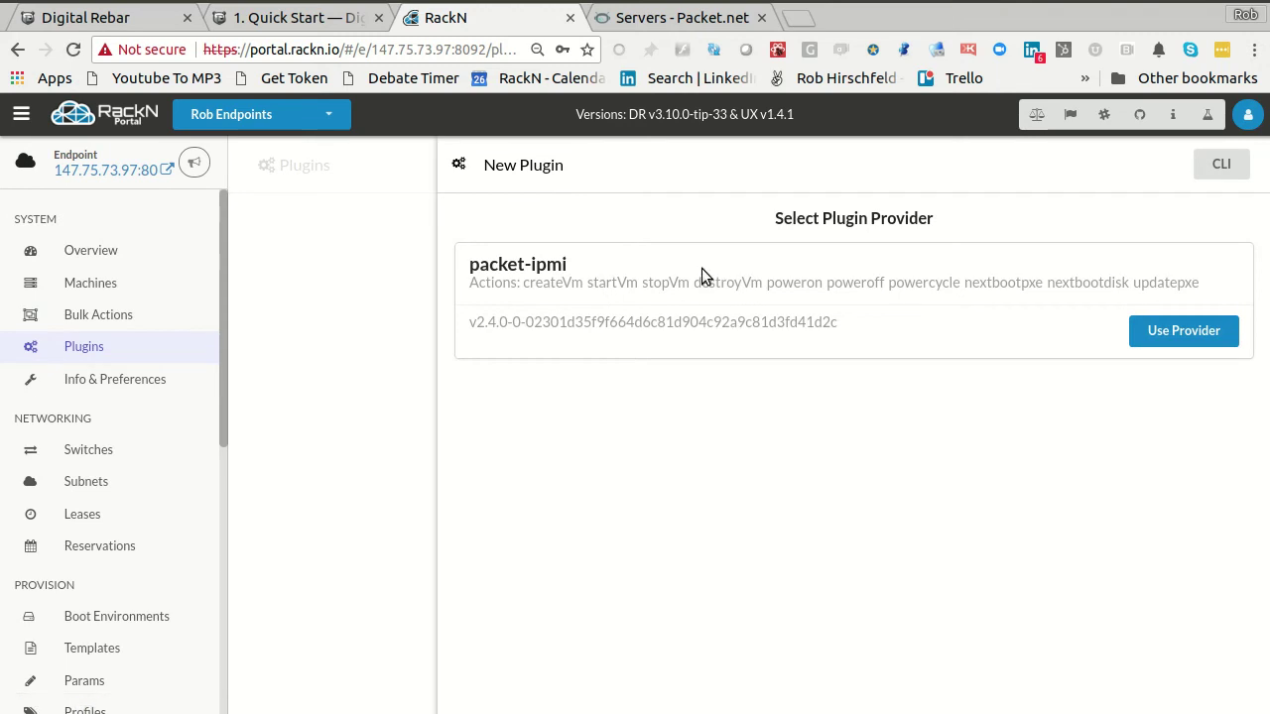
drag(471, 265, 566, 263)
click(566, 263)
click(1170, 342)
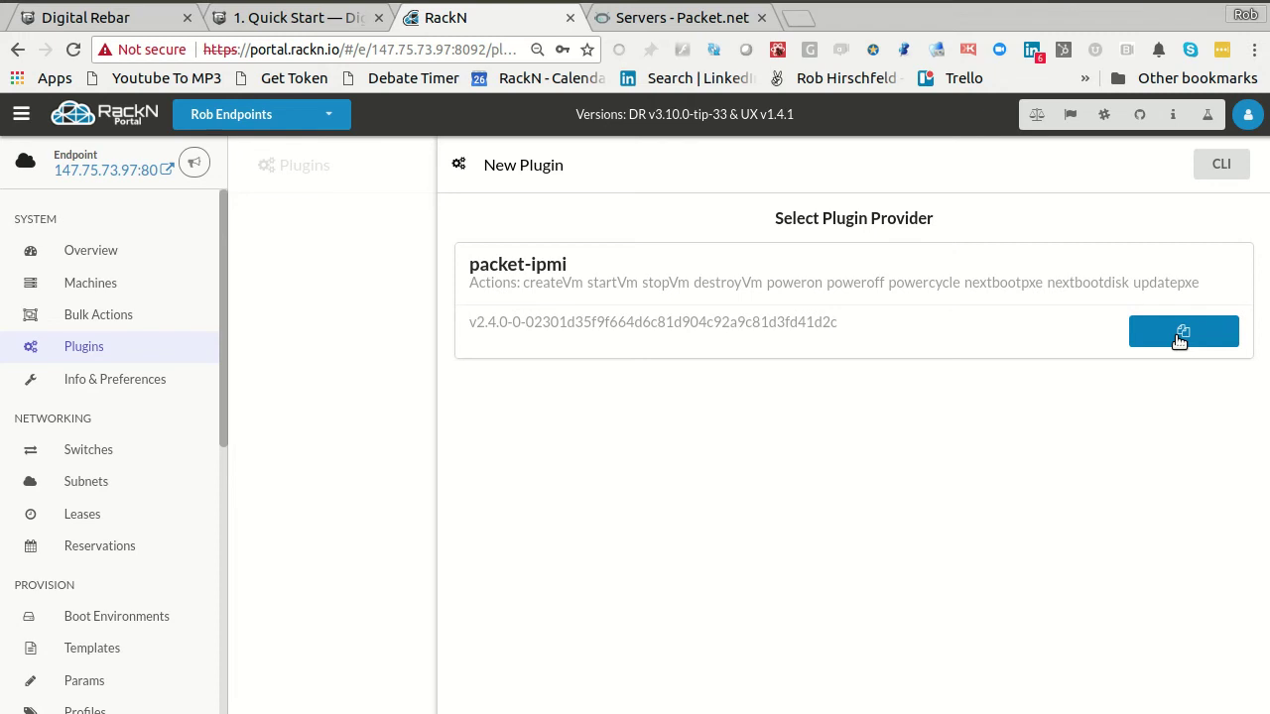
click(1180, 337)
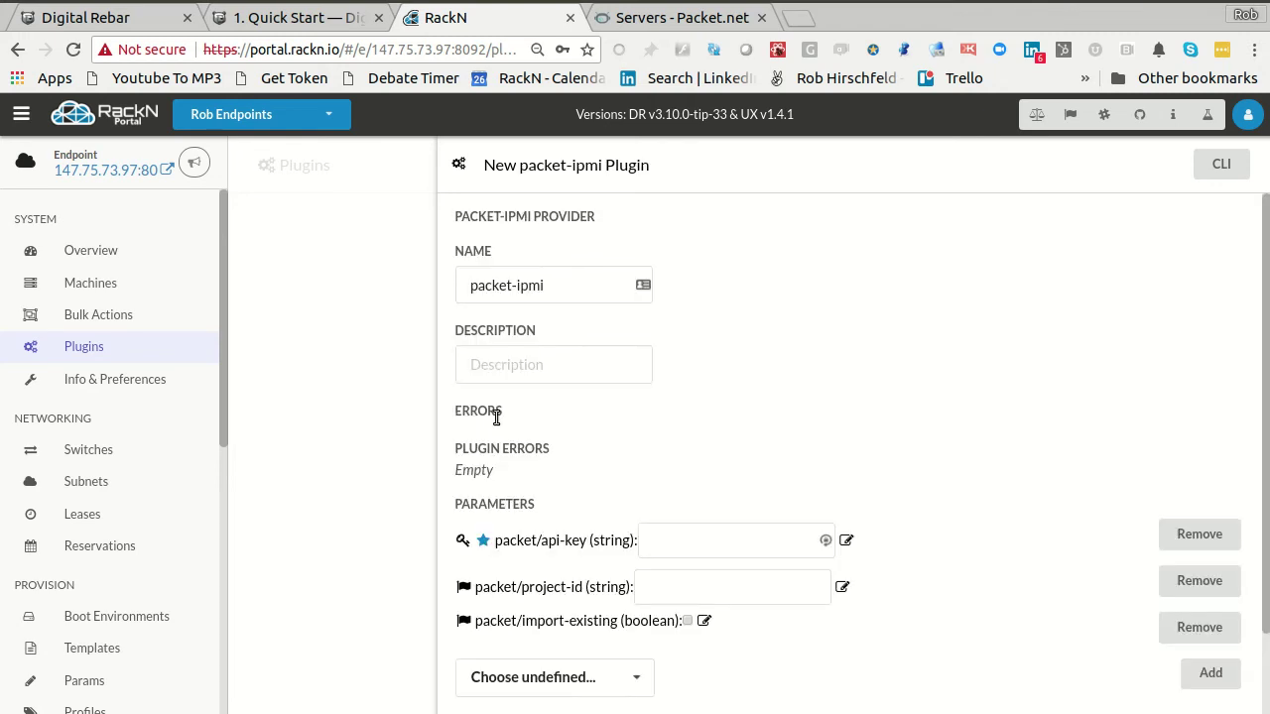
- Autofill the packet-ipmi form and paste the real Packet API key into packet/api-key
click(771, 543)
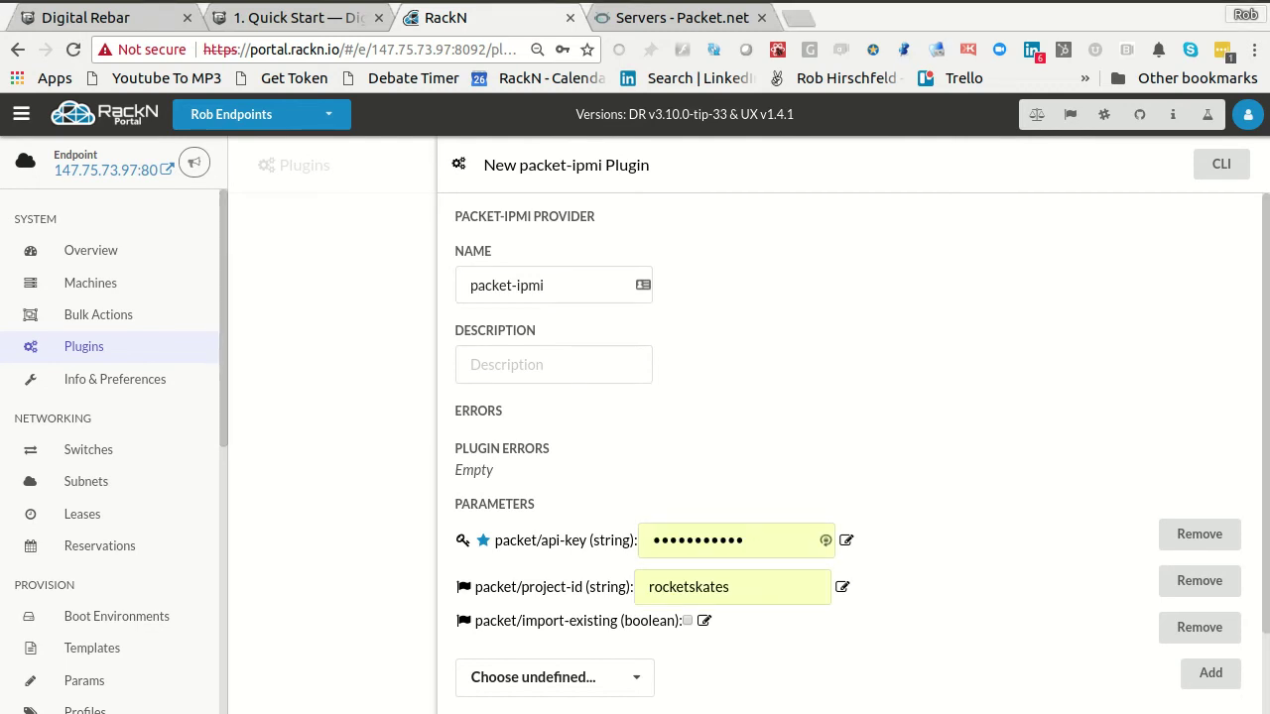
drag(746, 541, 433, 536)
key(ctrl+v)
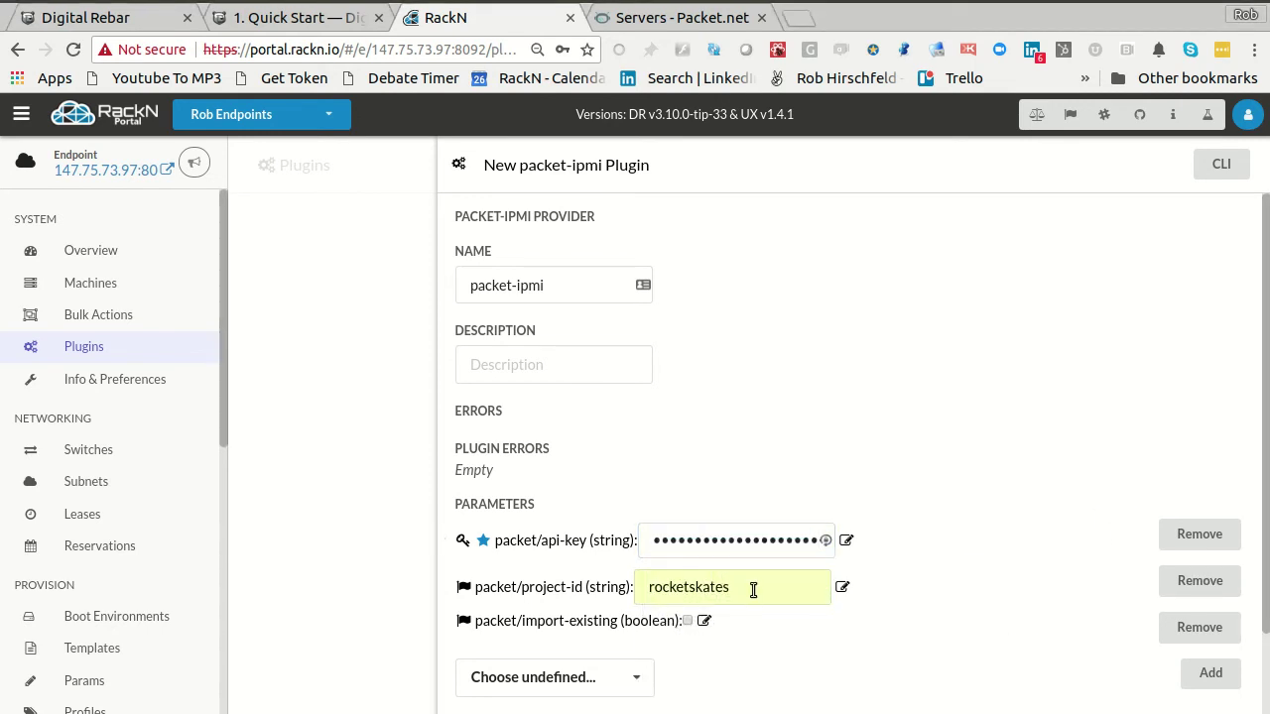
- Copy the project ID from the Packet URL into packet/project-id and add the plugin
click(635, 15)
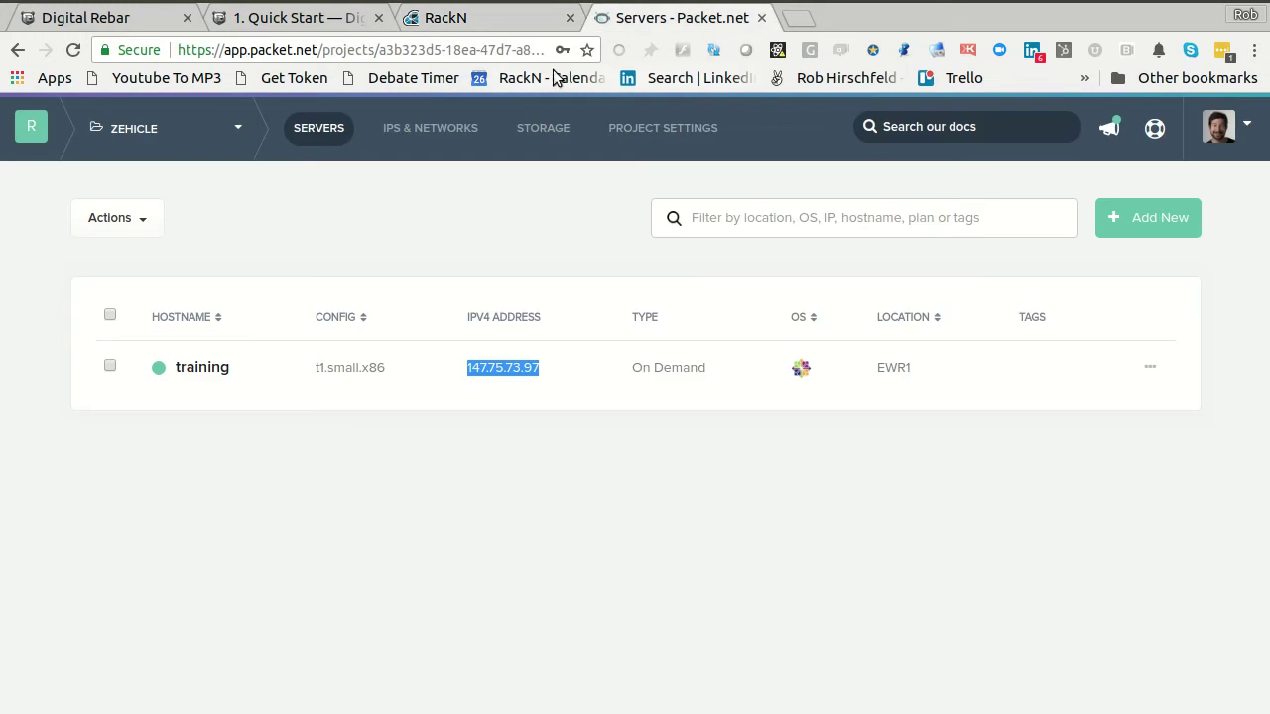
drag(380, 50, 585, 51)
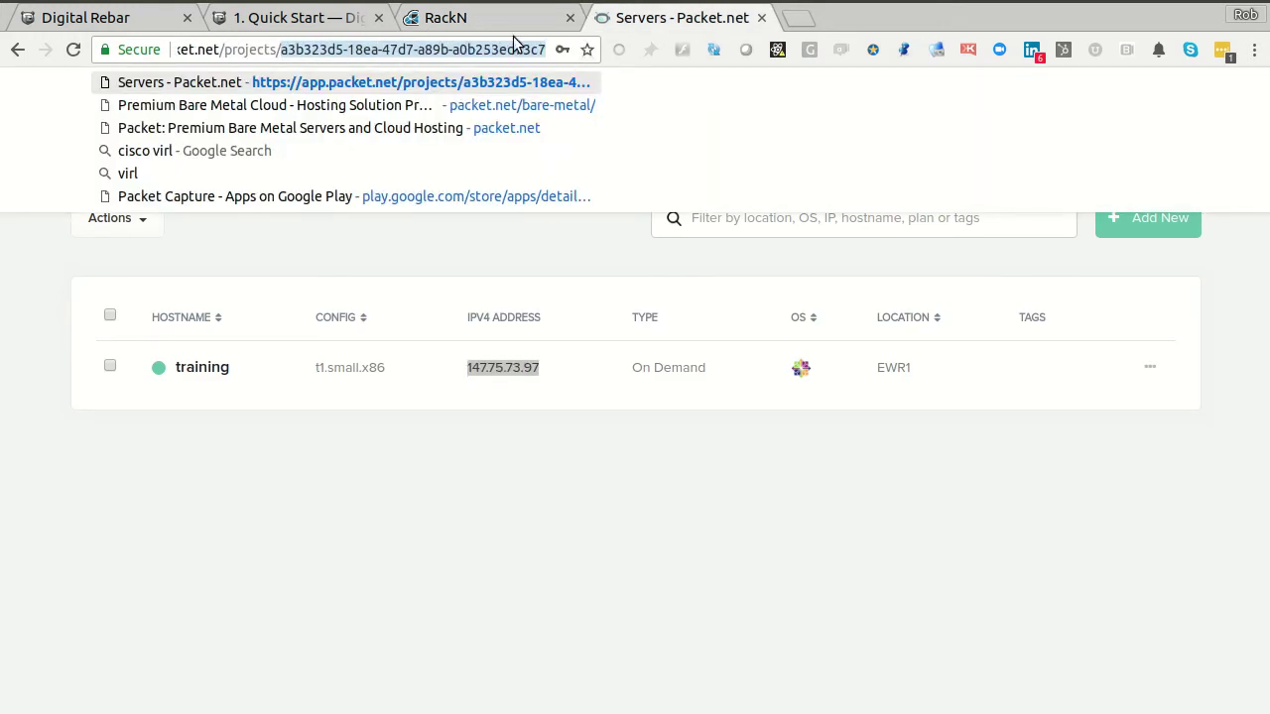
click(479, 22)
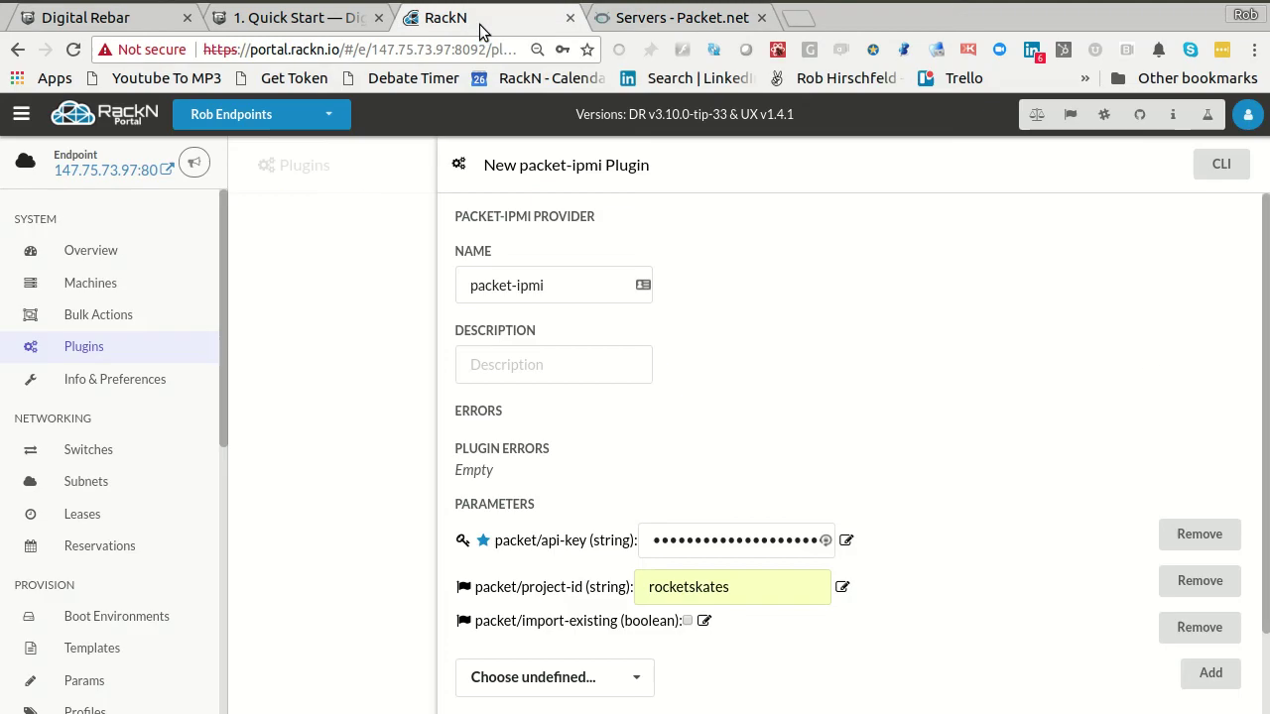
double_click(761, 594)
key(ctrl+v)
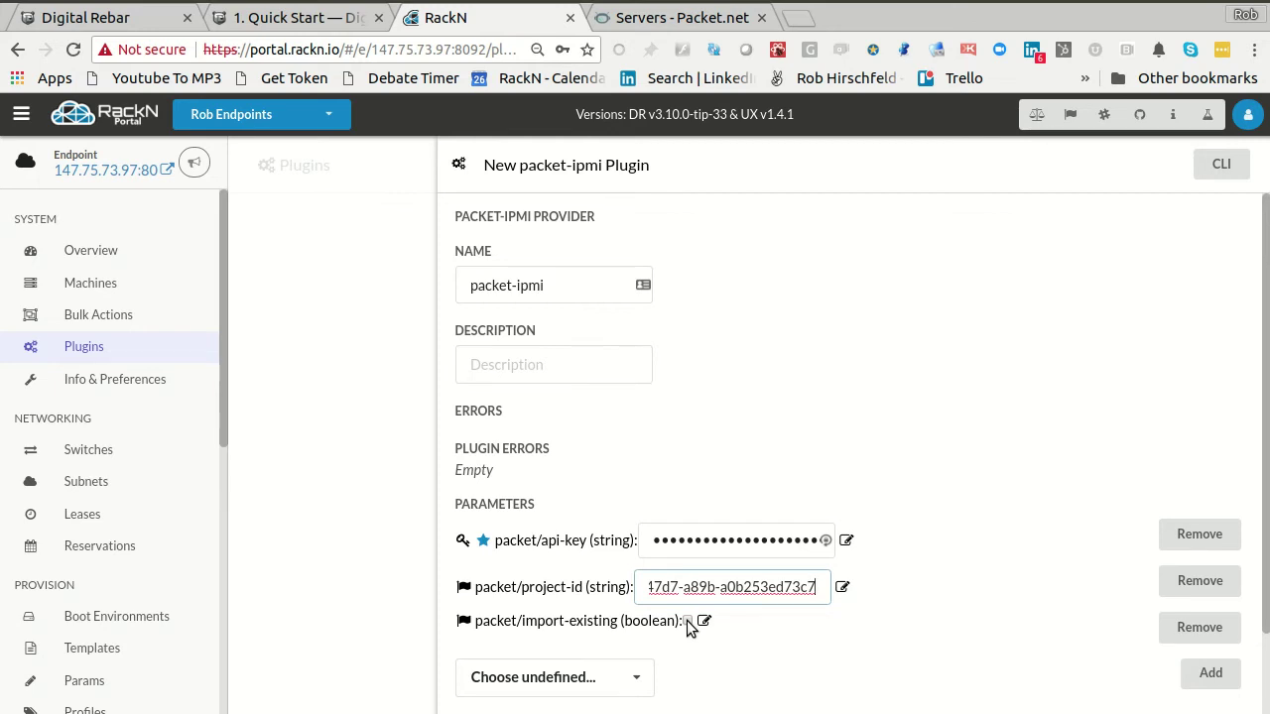
scroll(720, 593, down, 2)
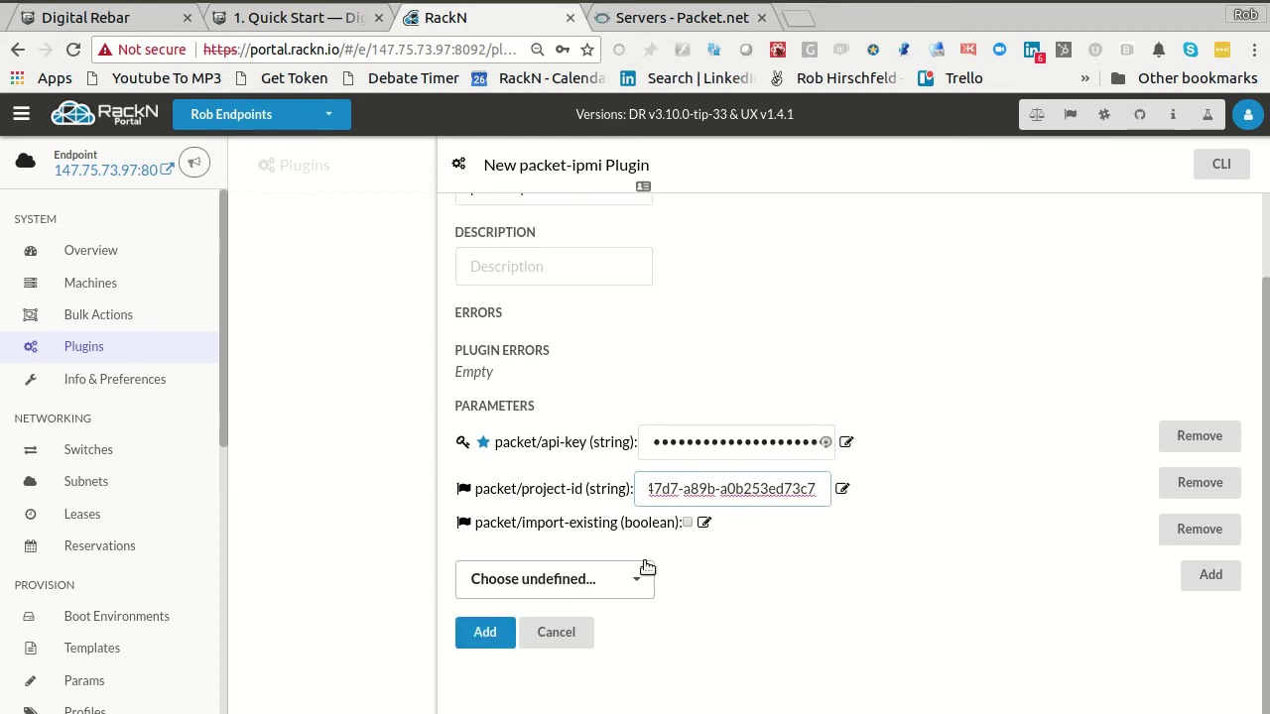
click(484, 632)
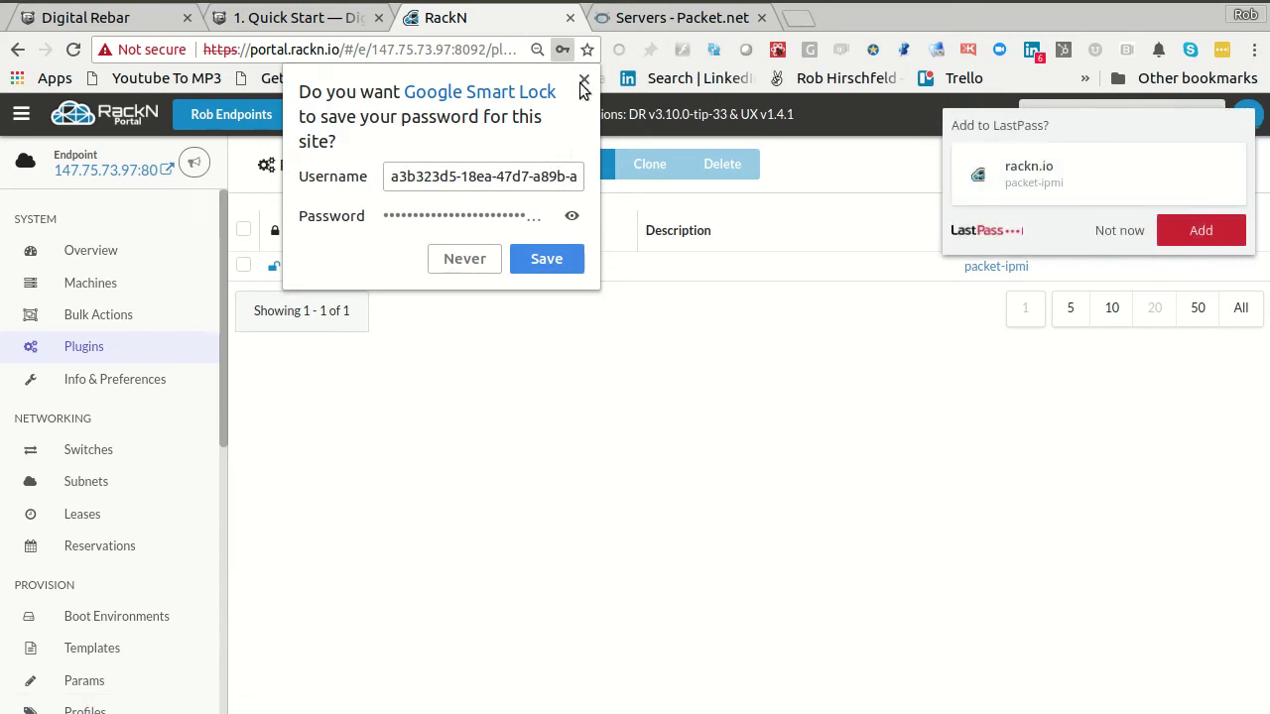
click(583, 80)
- Decline the password save offer and show the packet-ipmi plugin's details
click(1101, 228)
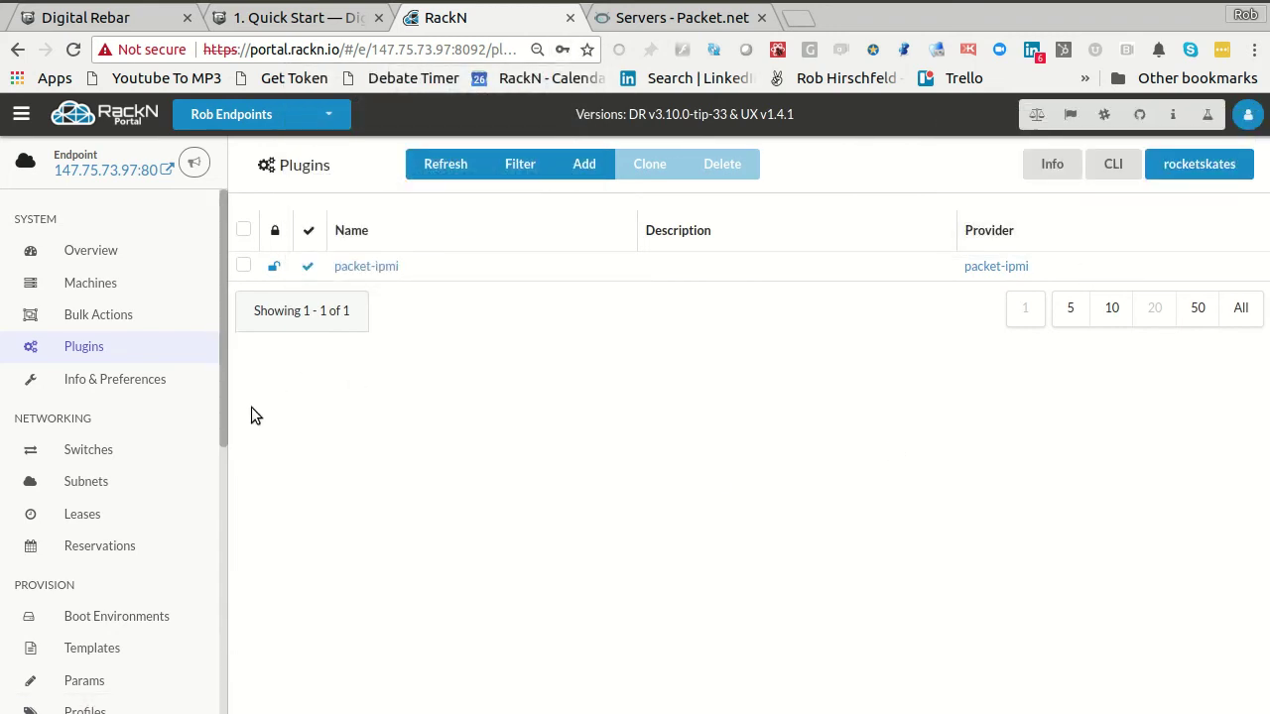
click(366, 266)
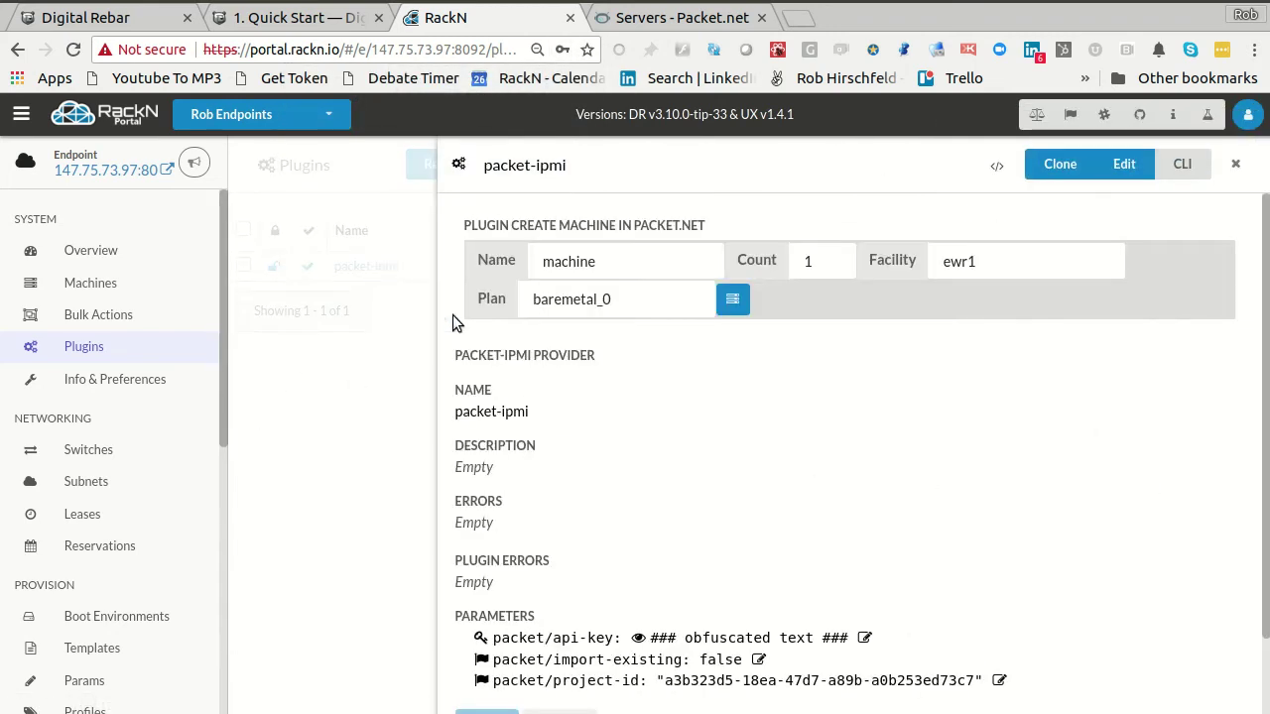
scroll(1089, 499, down, 1)
scroll(1089, 496, down, 1)
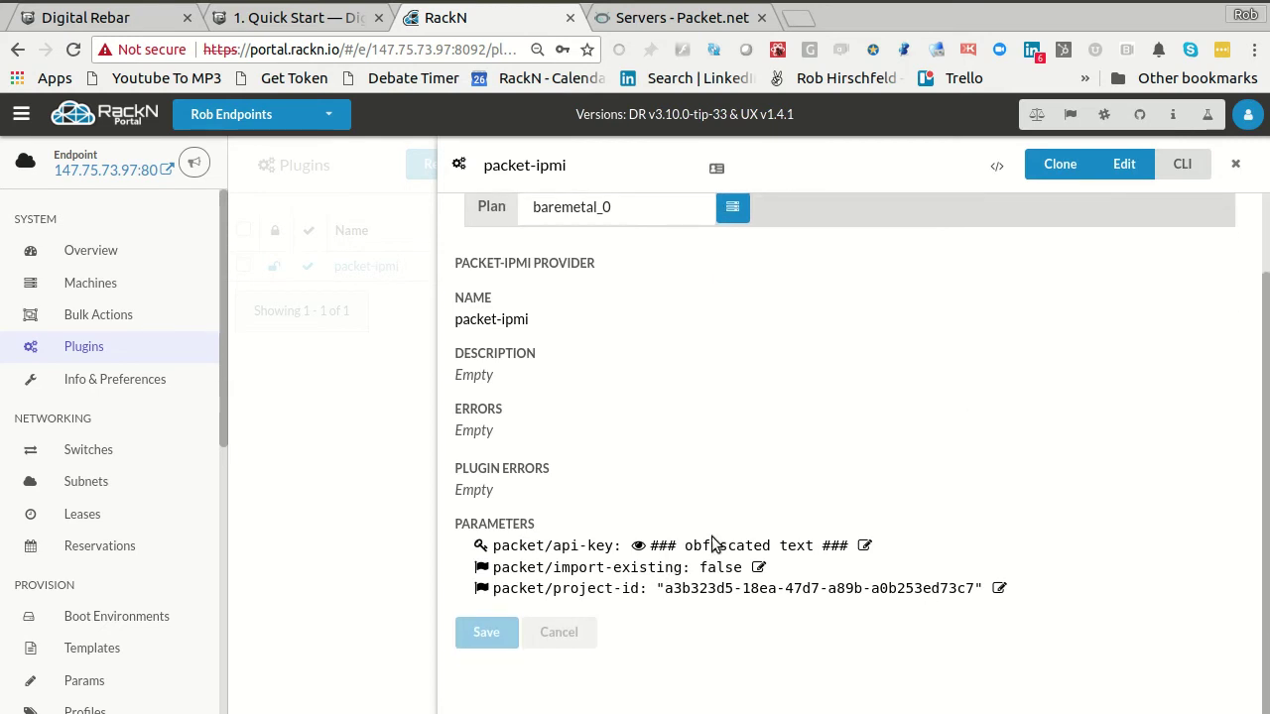
scroll(710, 587, up, 2)
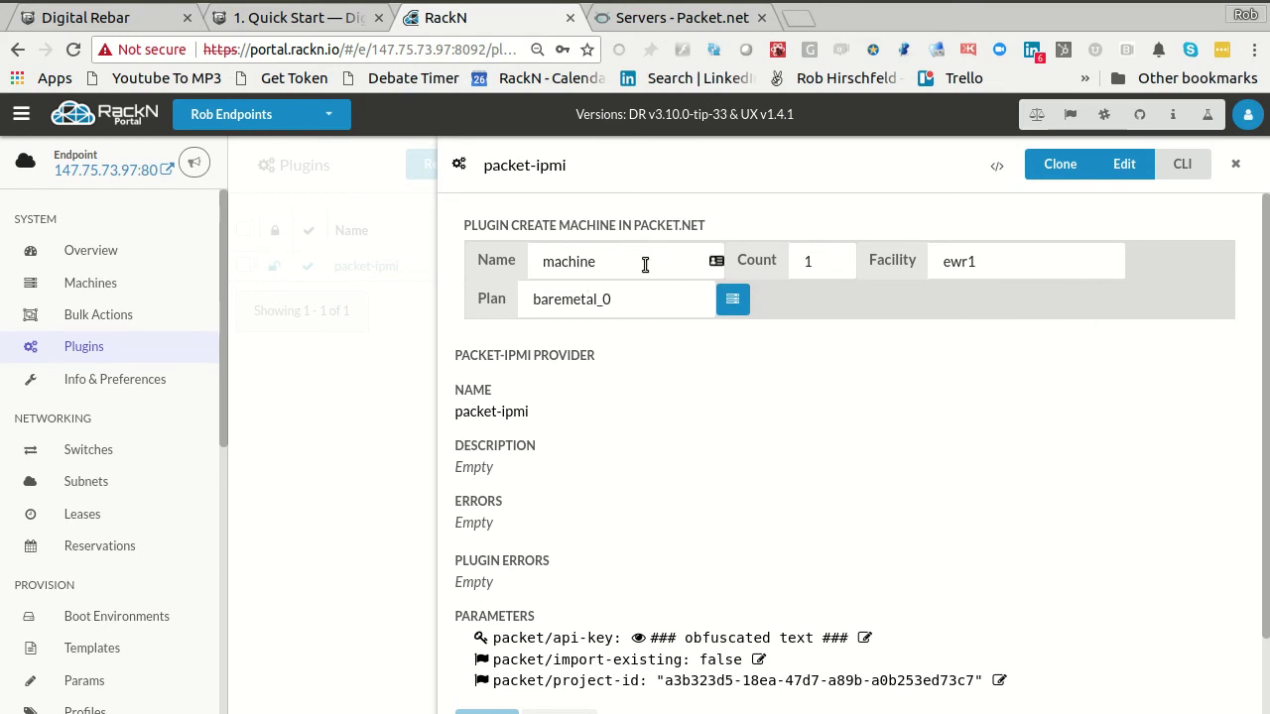
- Set machine Name to cluster and Count to 3, then create them on Packet
drag(658, 255, 425, 252)
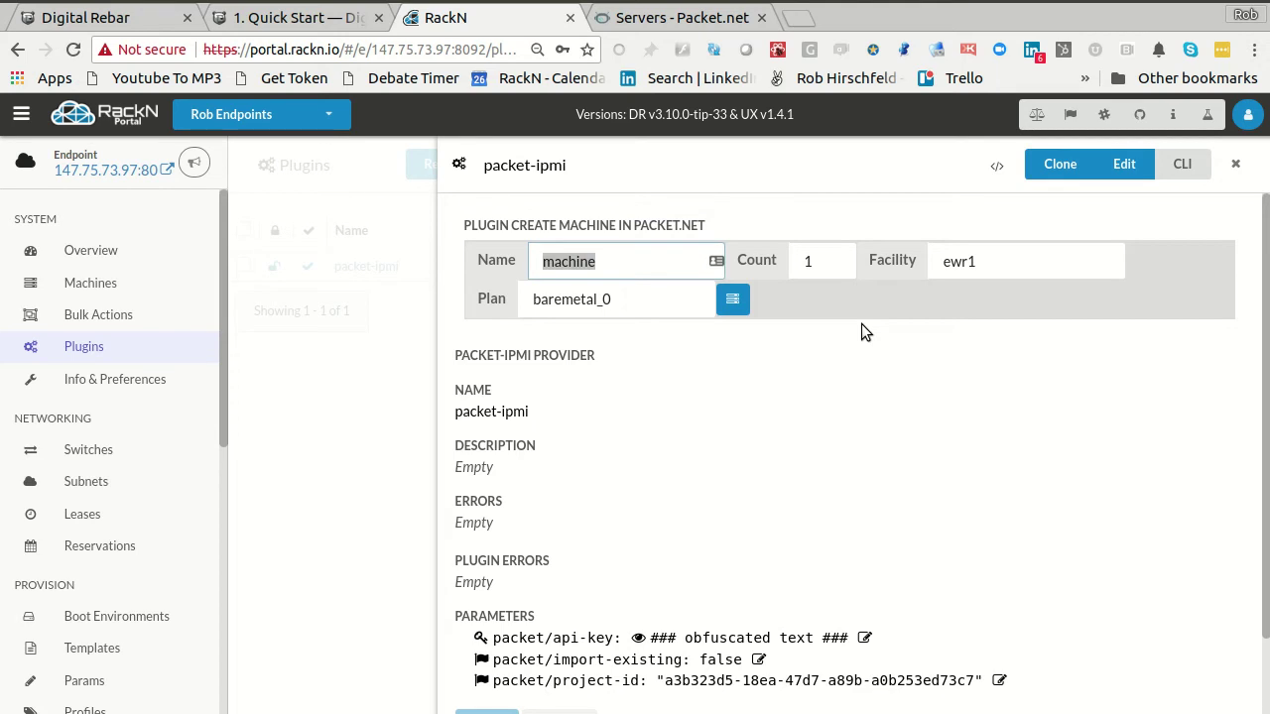
text(cluster)
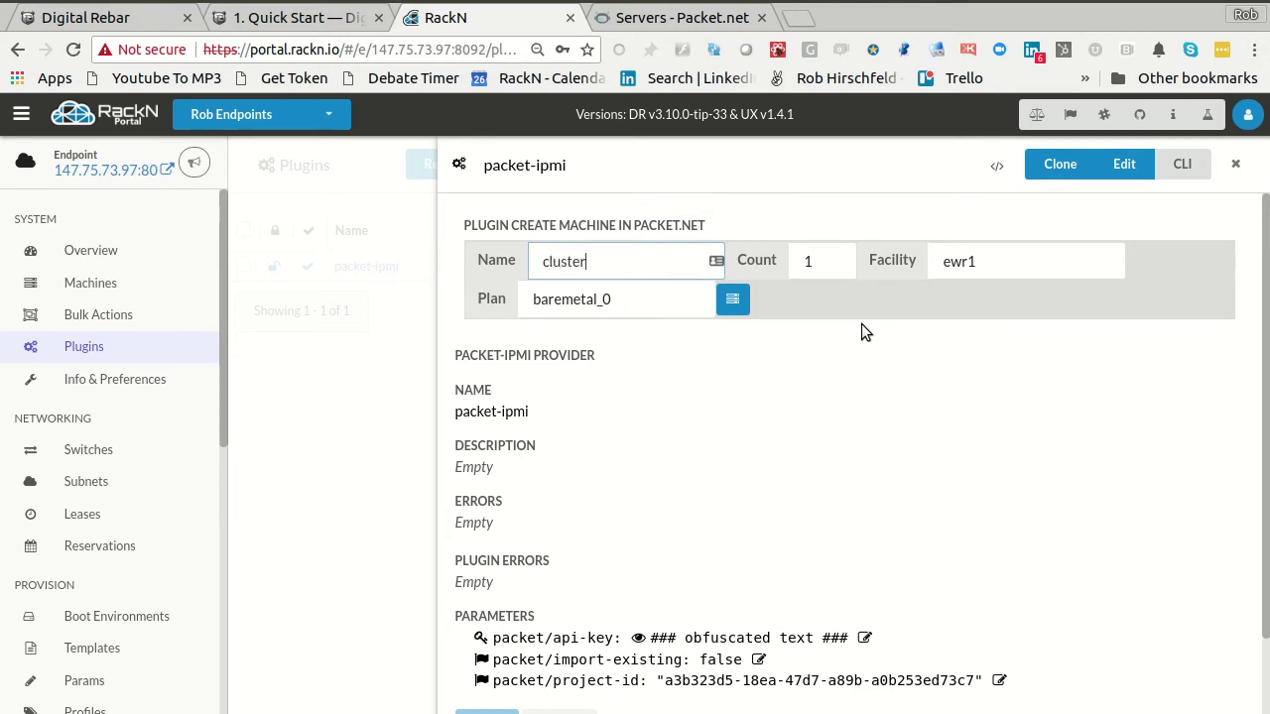
key(Tab)
text(3)
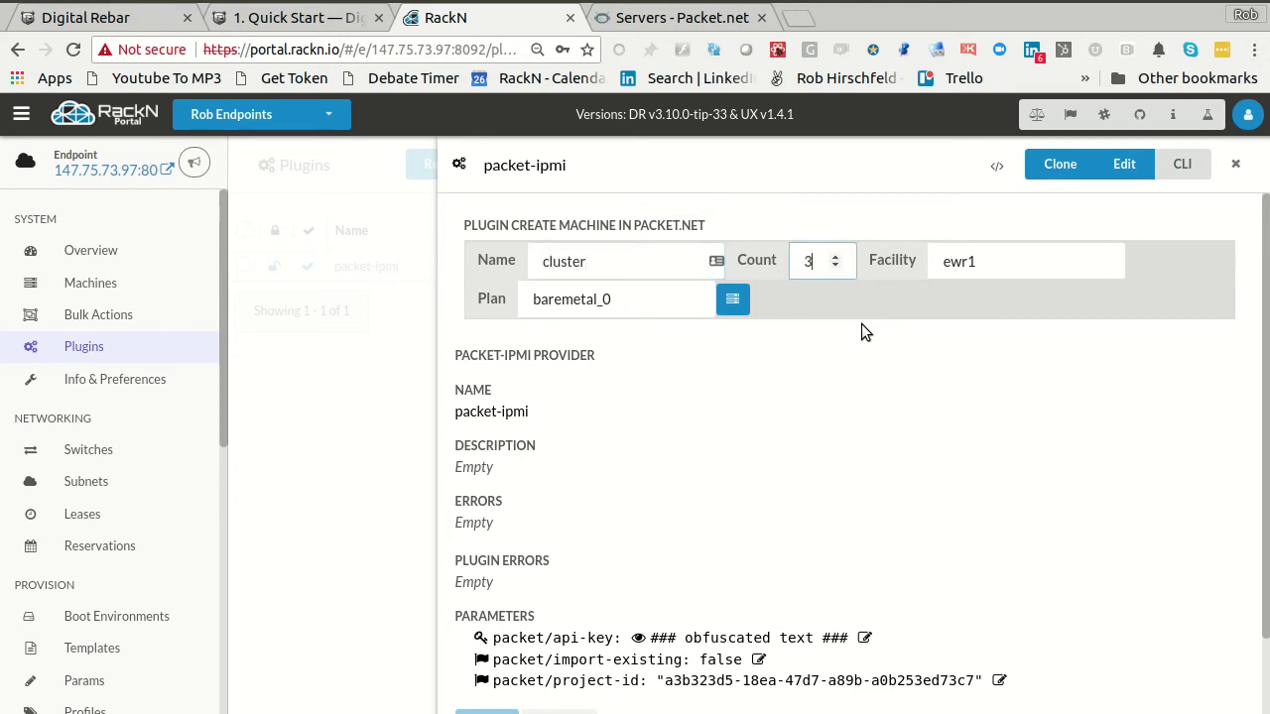
key(Tab)
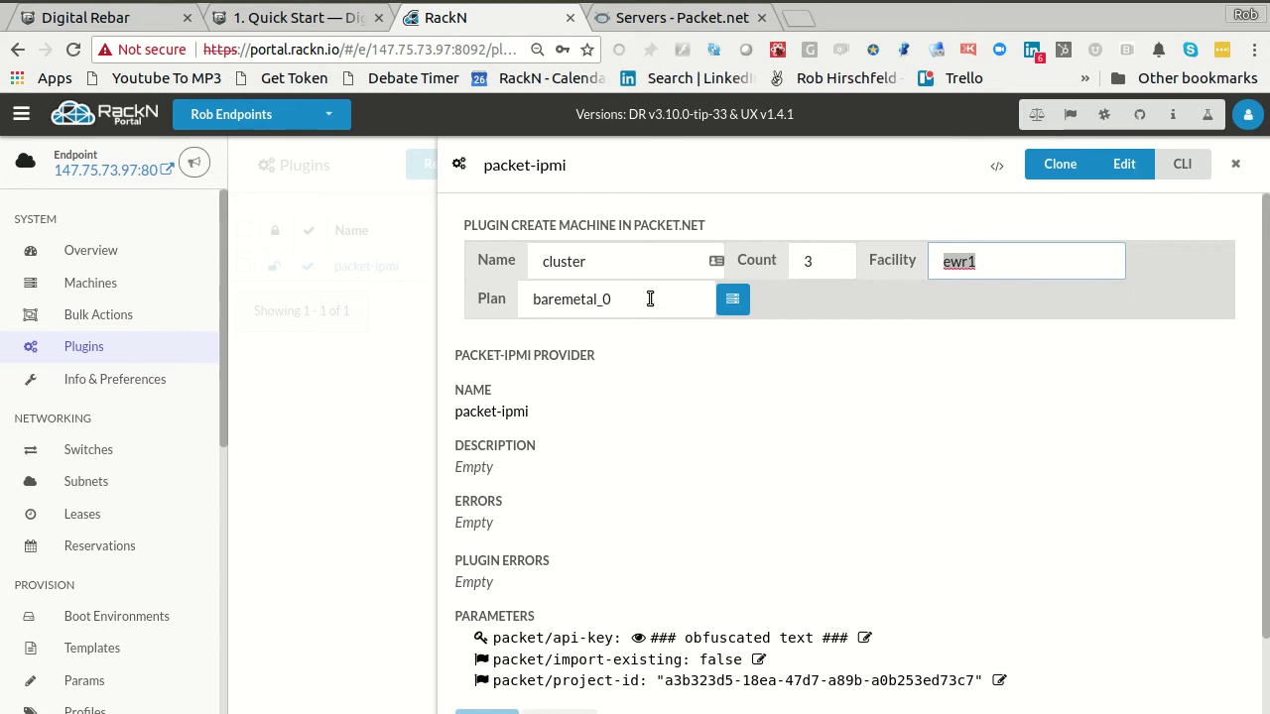
click(731, 303)
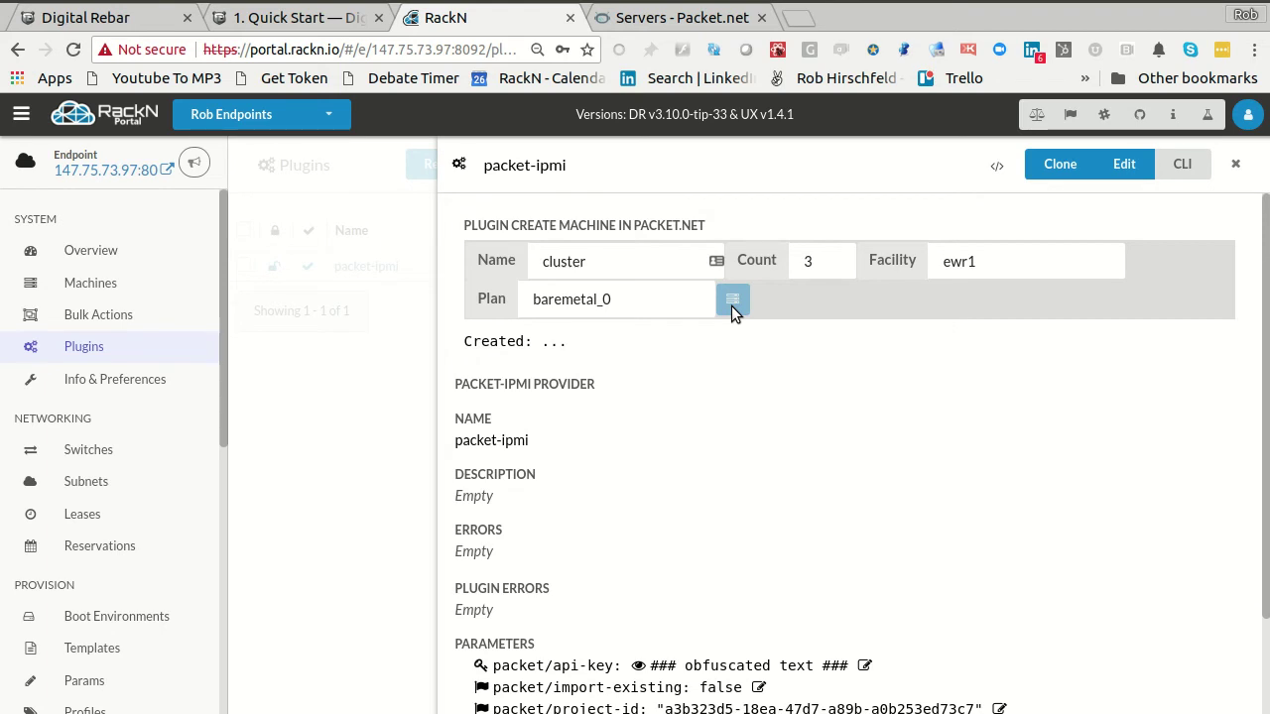
click(682, 19)
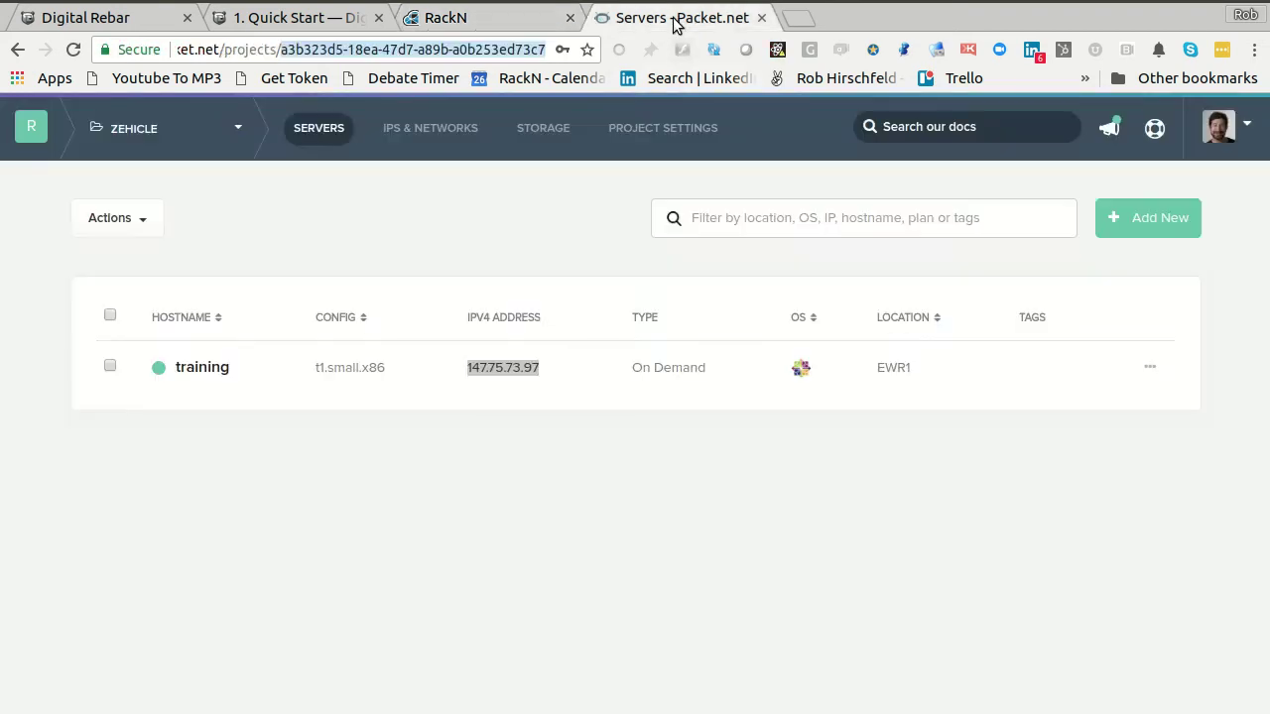
- Reload Packet.net's servers to see cluster-0, cluster-1 and cluster-2, then return to RackN
click(372, 220)
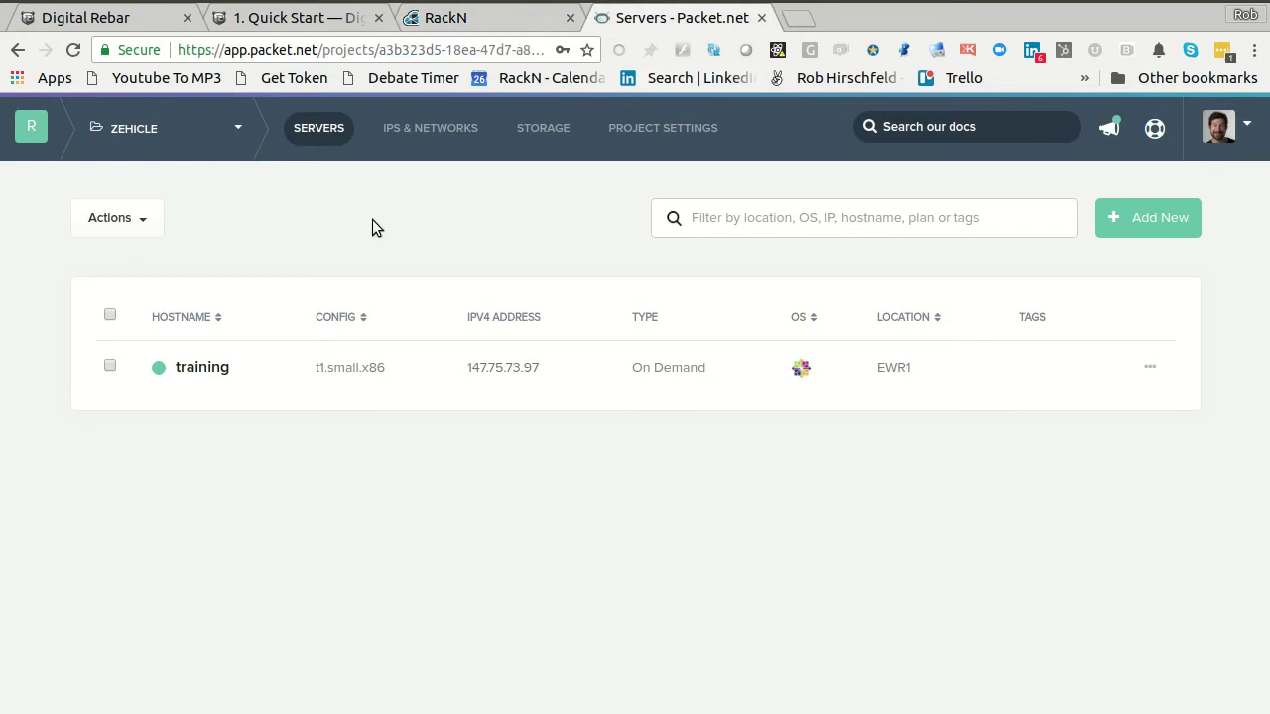
key(F5)
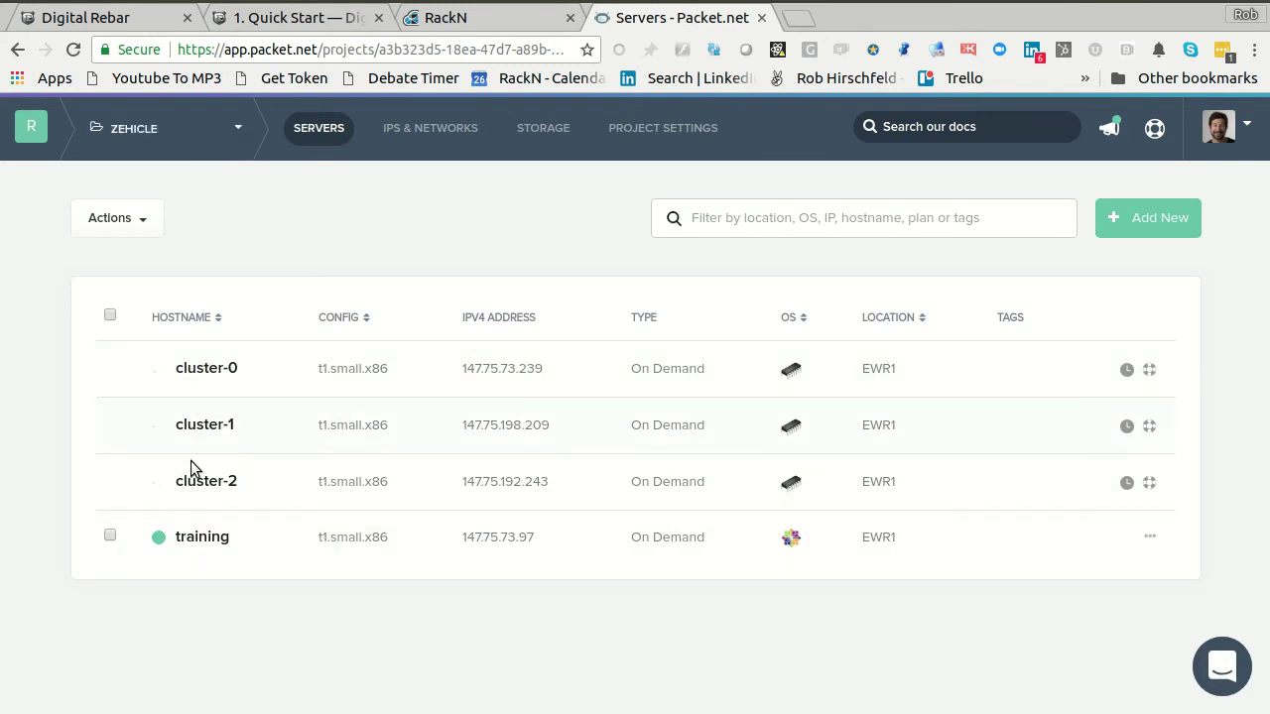
click(446, 19)
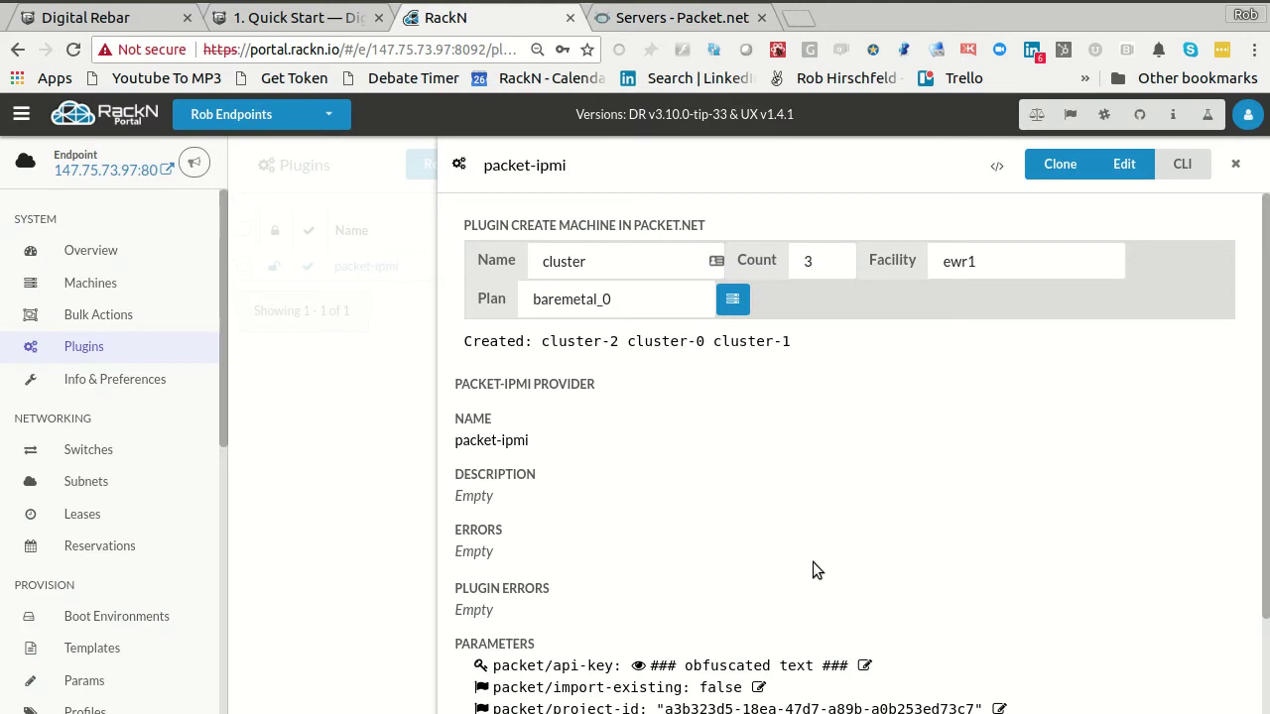
- Check cluster-0 to cluster-2 in RackN Bulk Actions, then start a new Packet server deployment
click(339, 427)
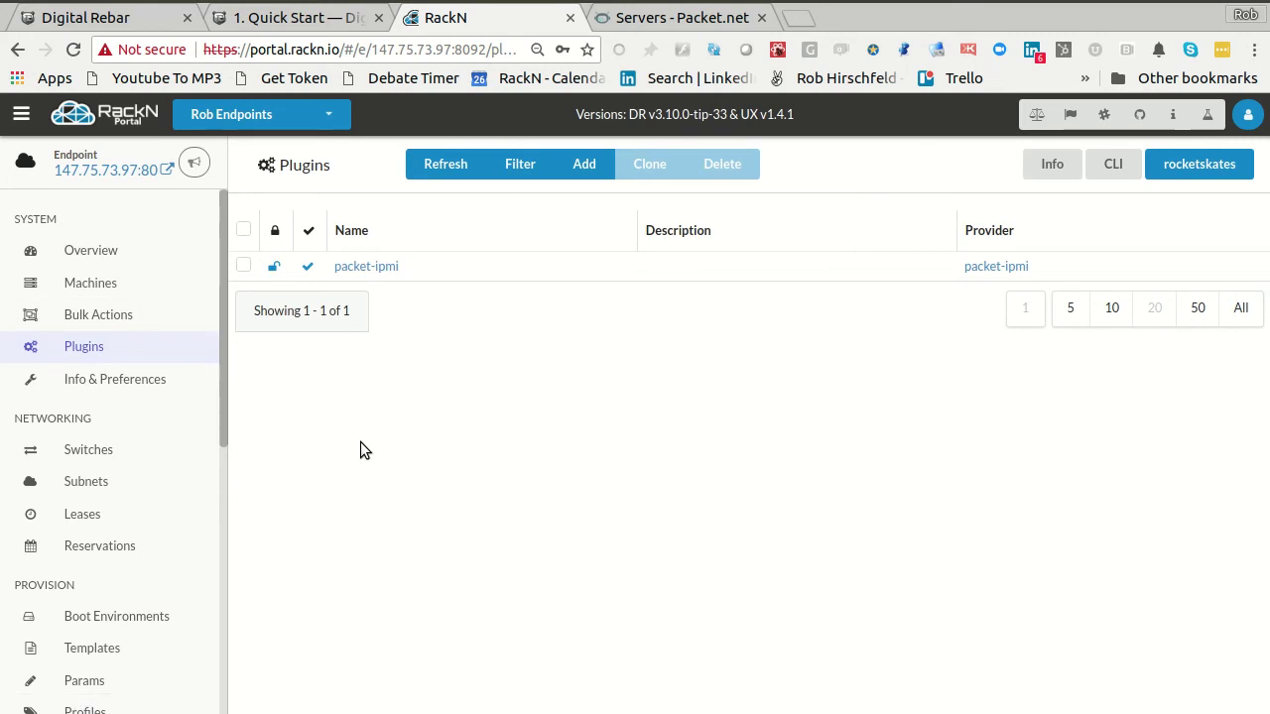
click(99, 318)
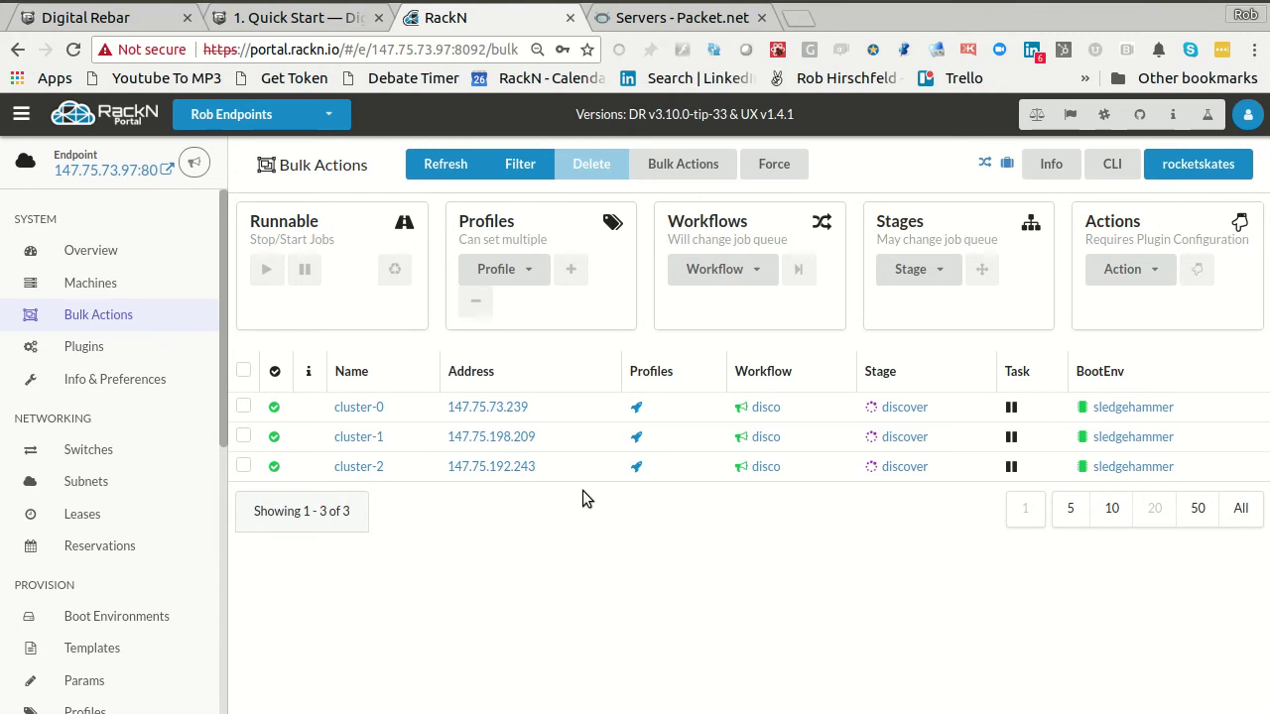
click(672, 20)
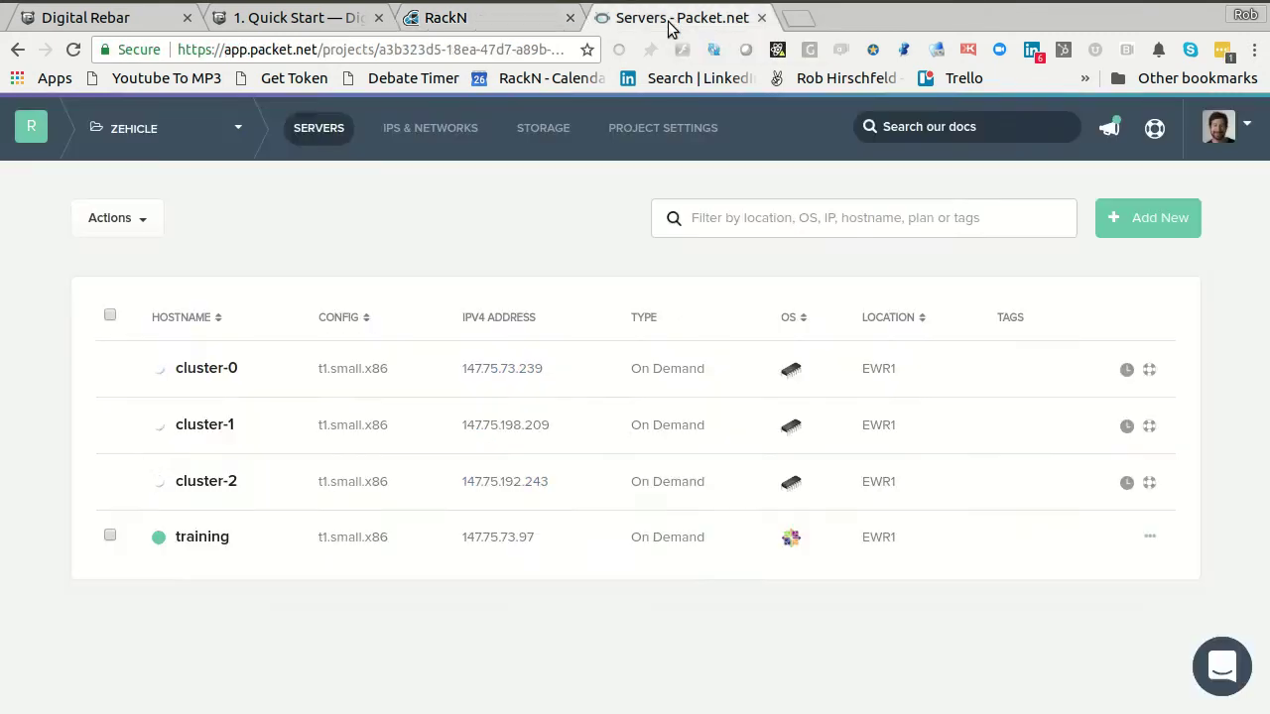
click(1153, 226)
click(321, 357)
- Give the new Packet server the hostname cluster-3
text(cluster)
key(Return)
double_click(204, 367)
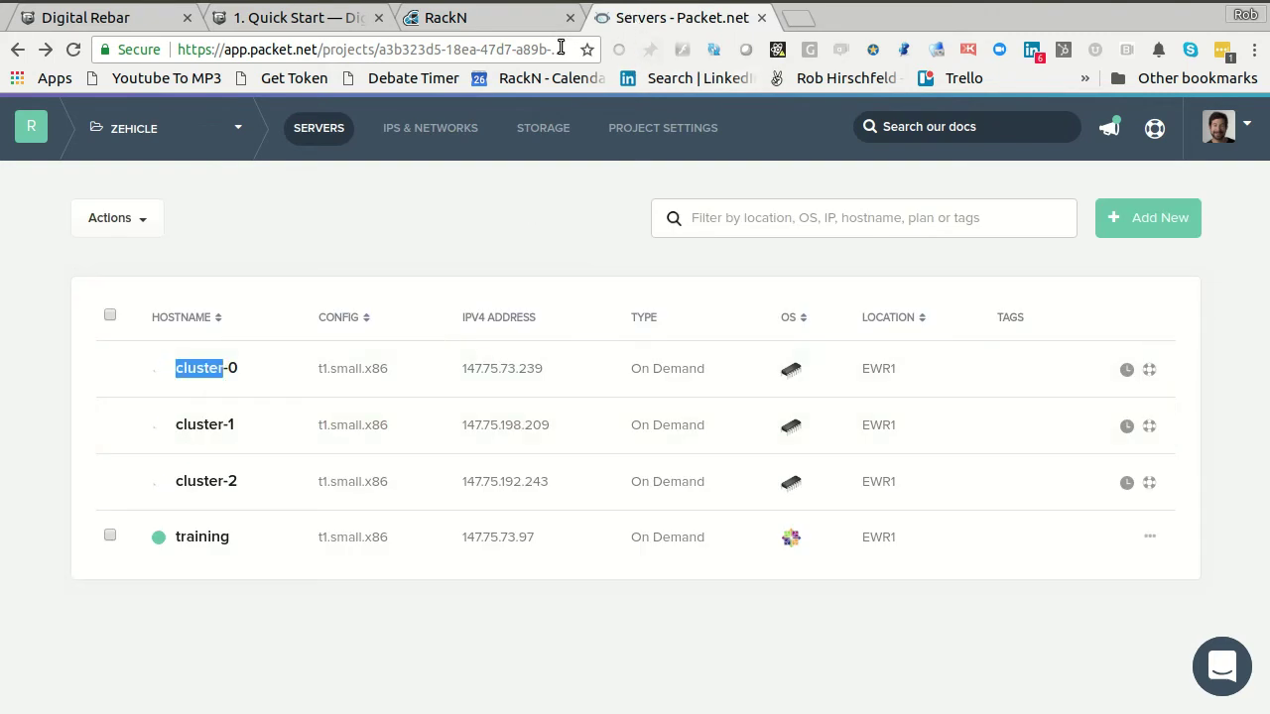
click(1132, 221)
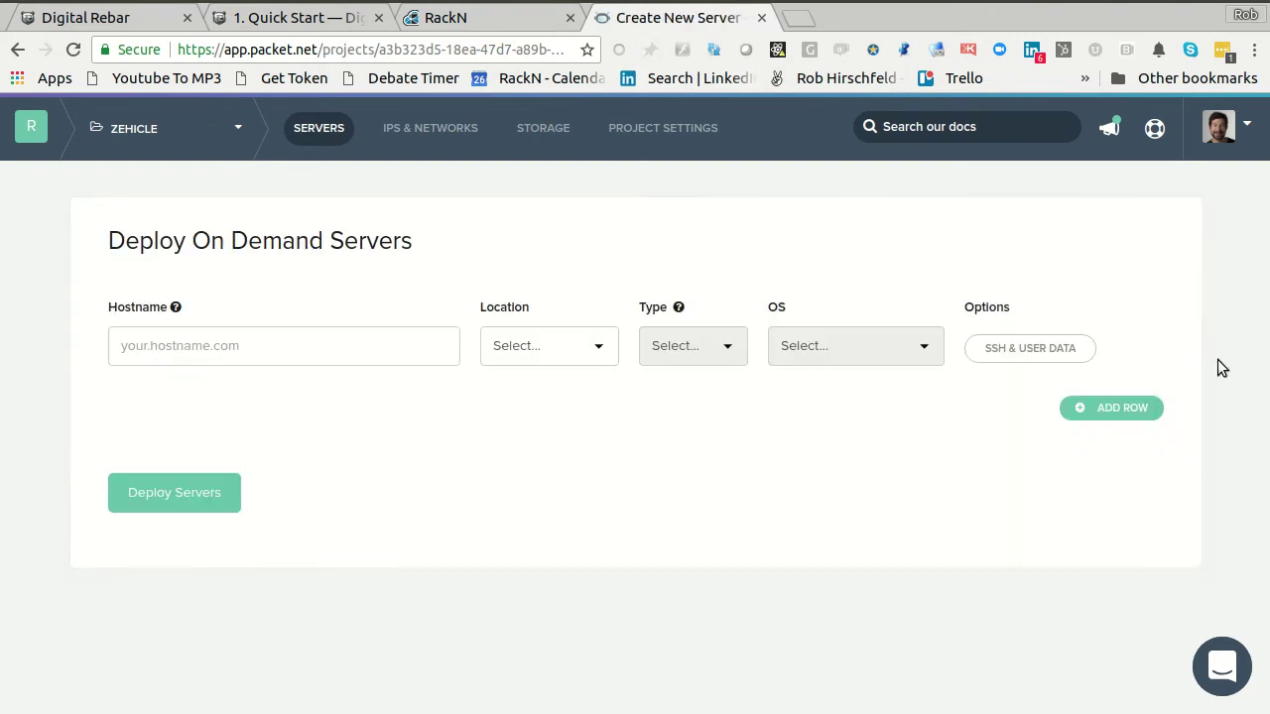
click(360, 332)
text(clis)
key(BackSpace)
key(BackSpace)
text(uster-3)
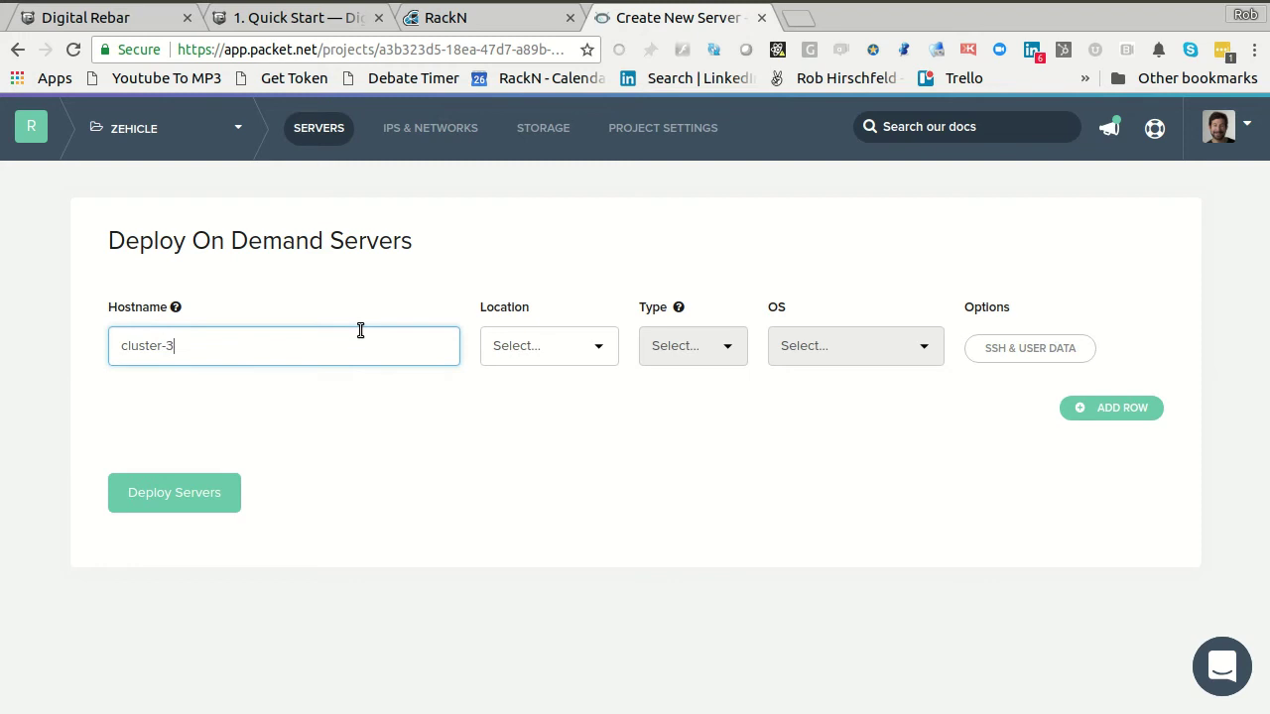
- Choose location EWR1, server type t1.small.x86 and the Custom iPXE operating system
key(Tab)
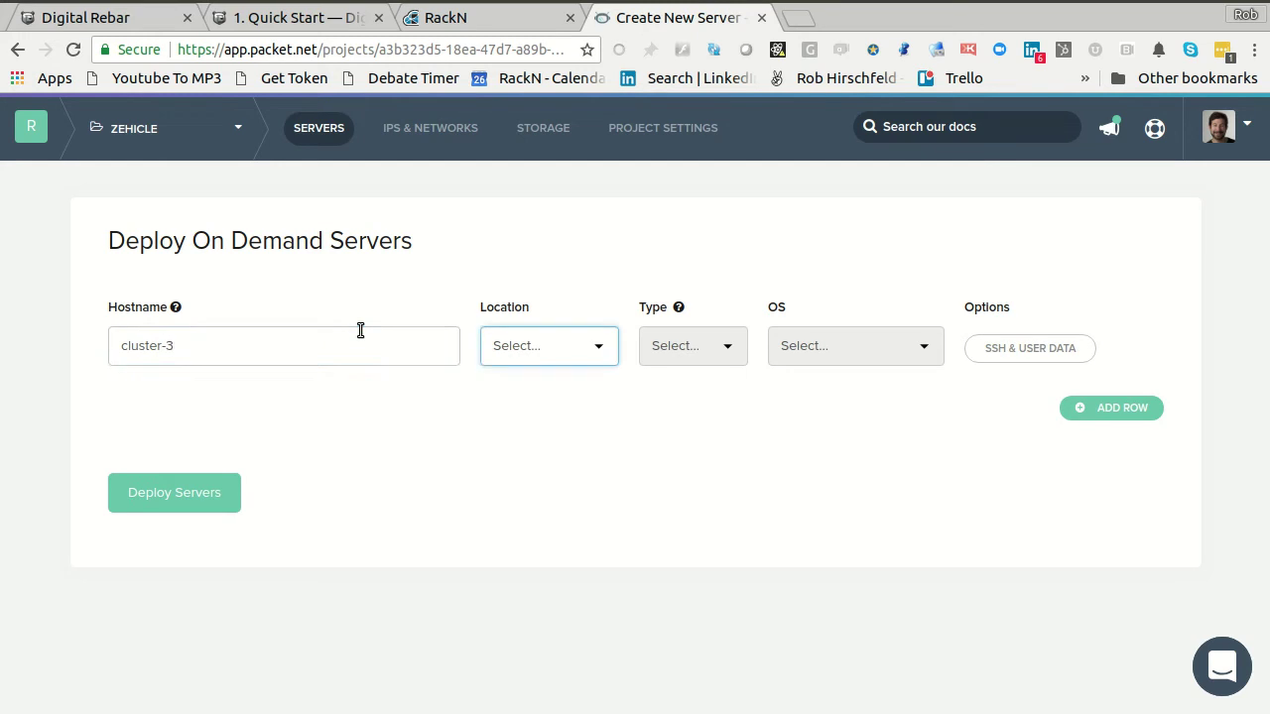
click(499, 353)
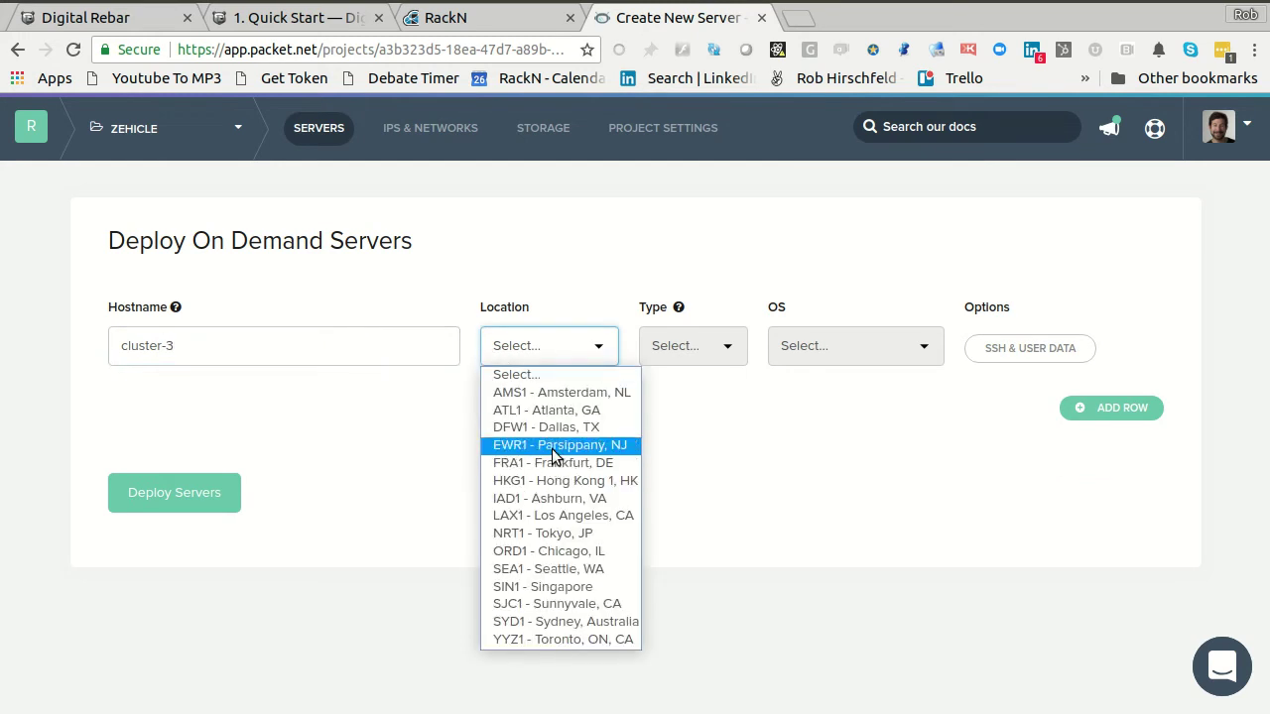
click(556, 445)
click(685, 347)
click(686, 480)
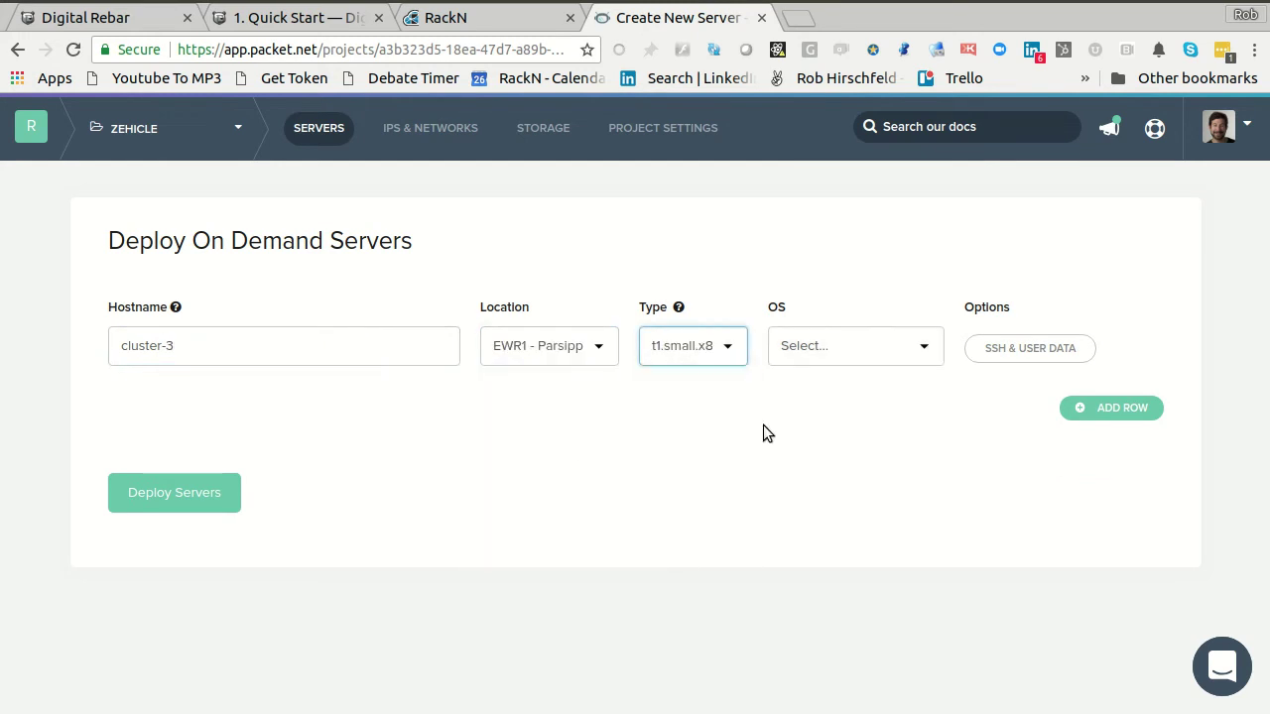
click(844, 349)
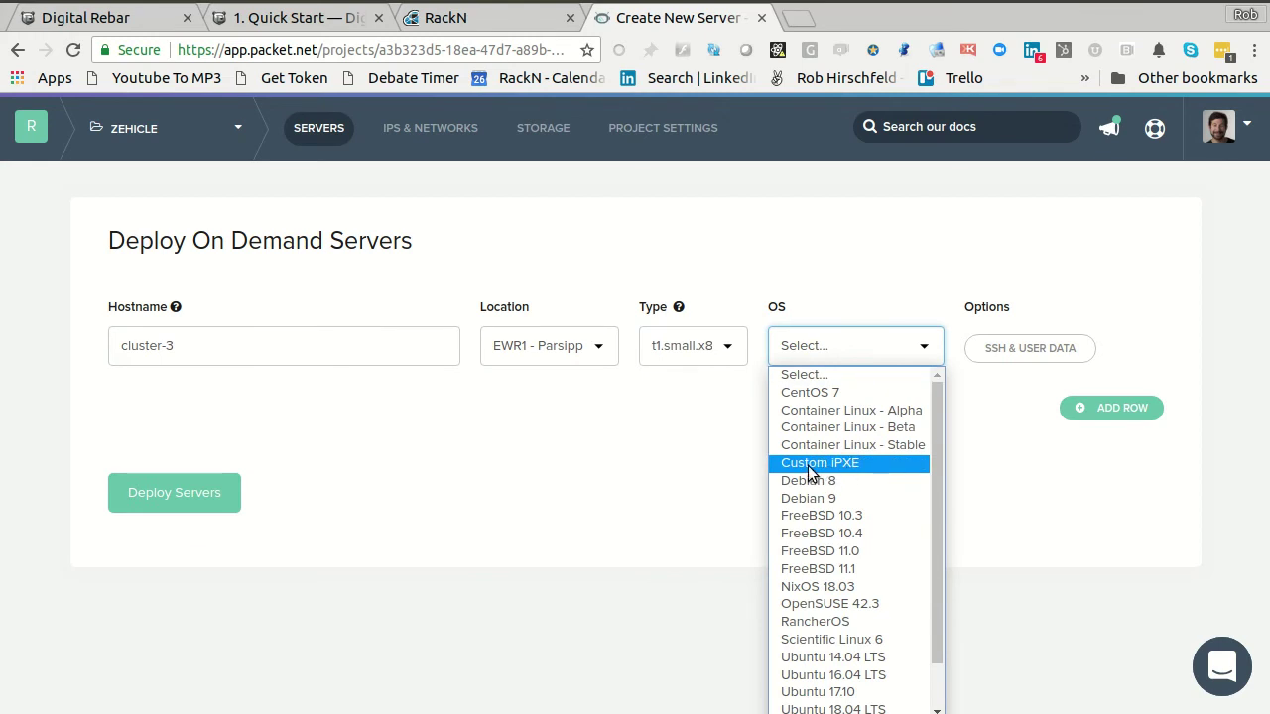
click(827, 472)
click(848, 405)
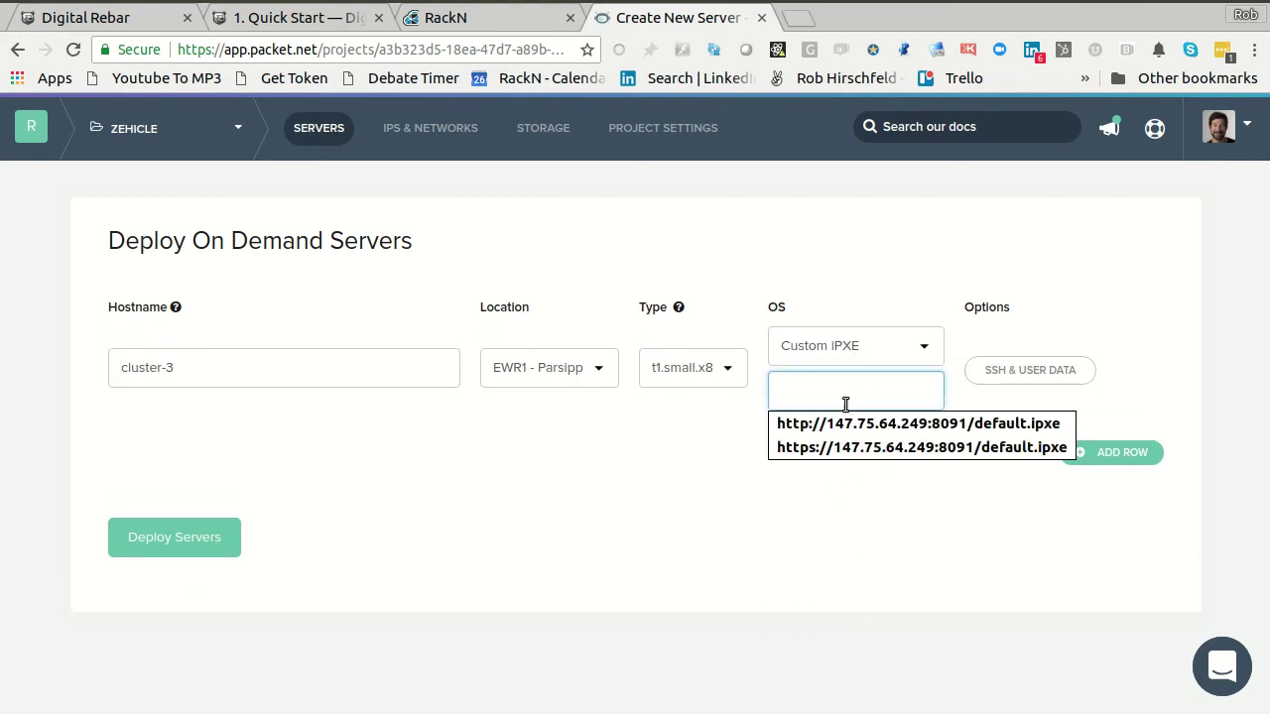
- Copy the endpoint IP and port 147.75.73.97:8091 from the RackN portal address
click(507, 17)
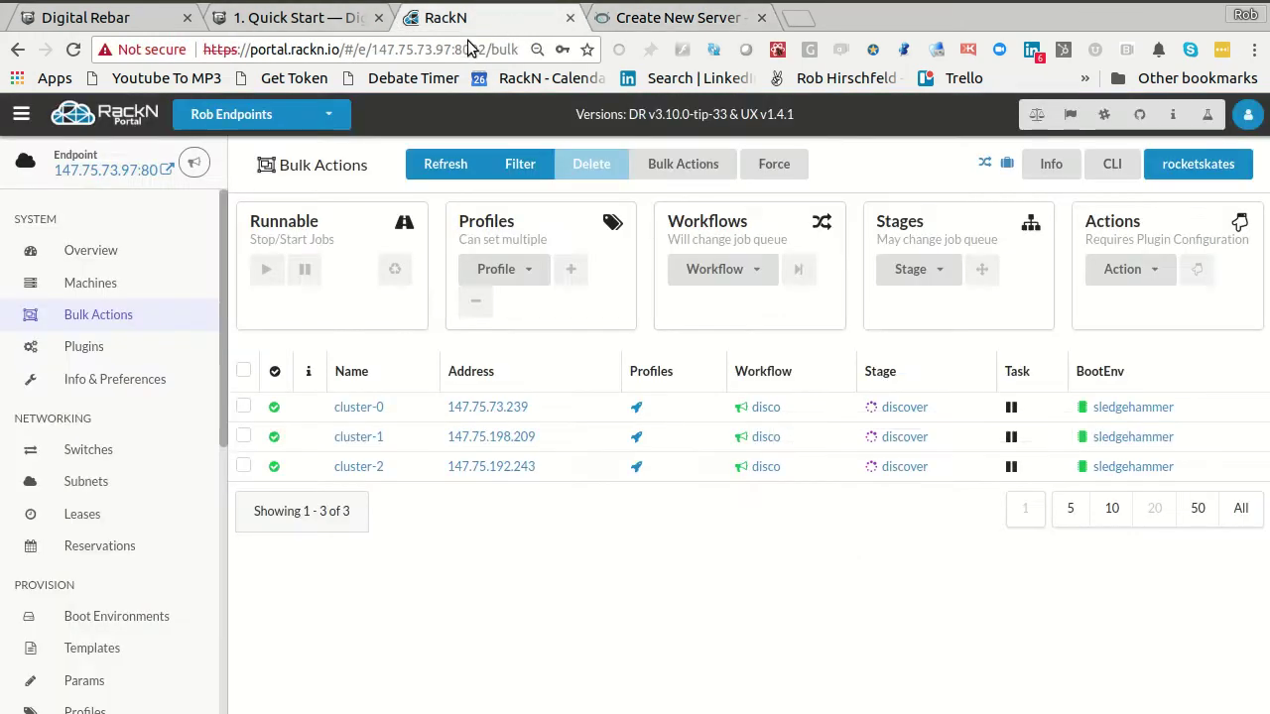
drag(127, 173, 54, 171)
drag(371, 49, 492, 50)
key(ctrl+c)
click(655, 17)
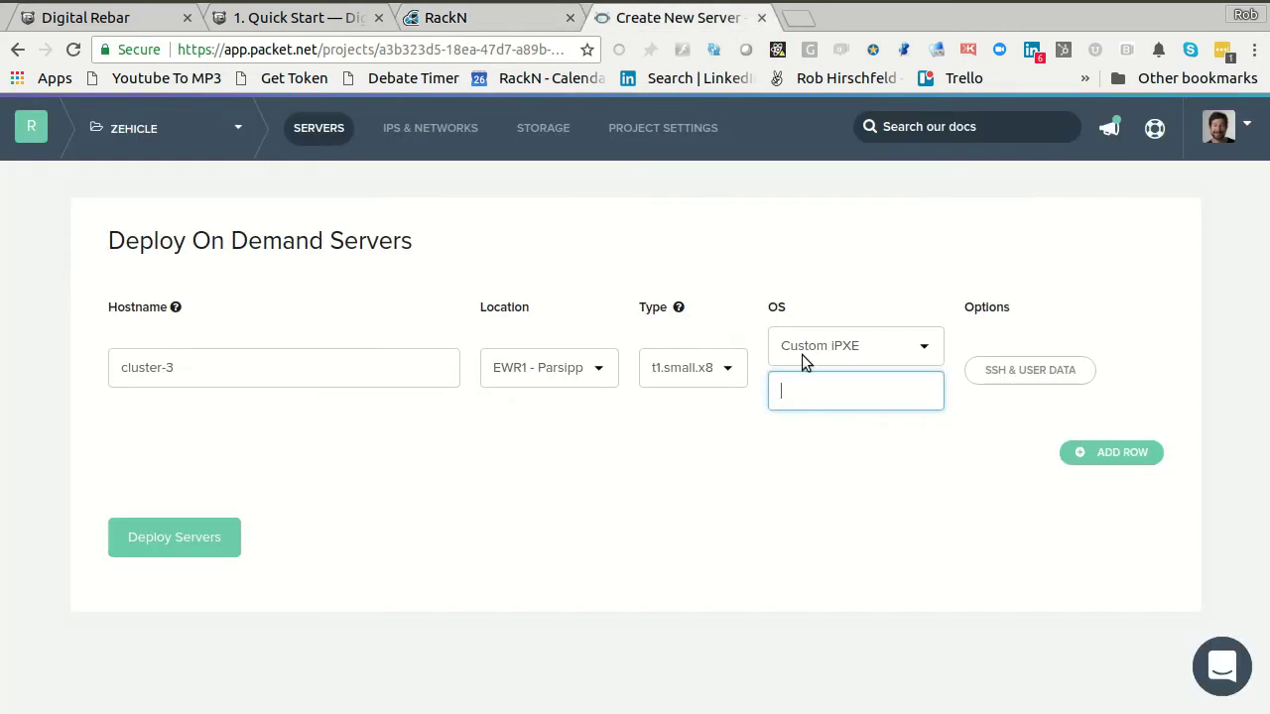
click(844, 398)
text(http://)
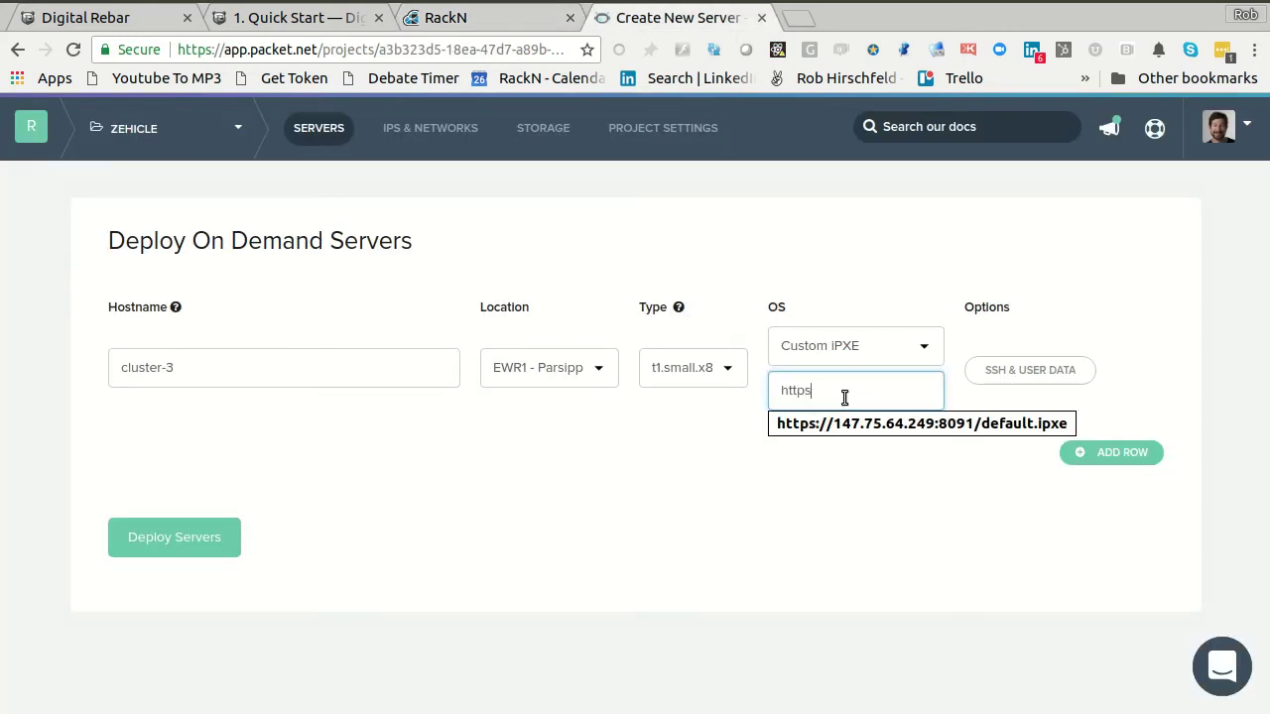
key(ctrl+v)
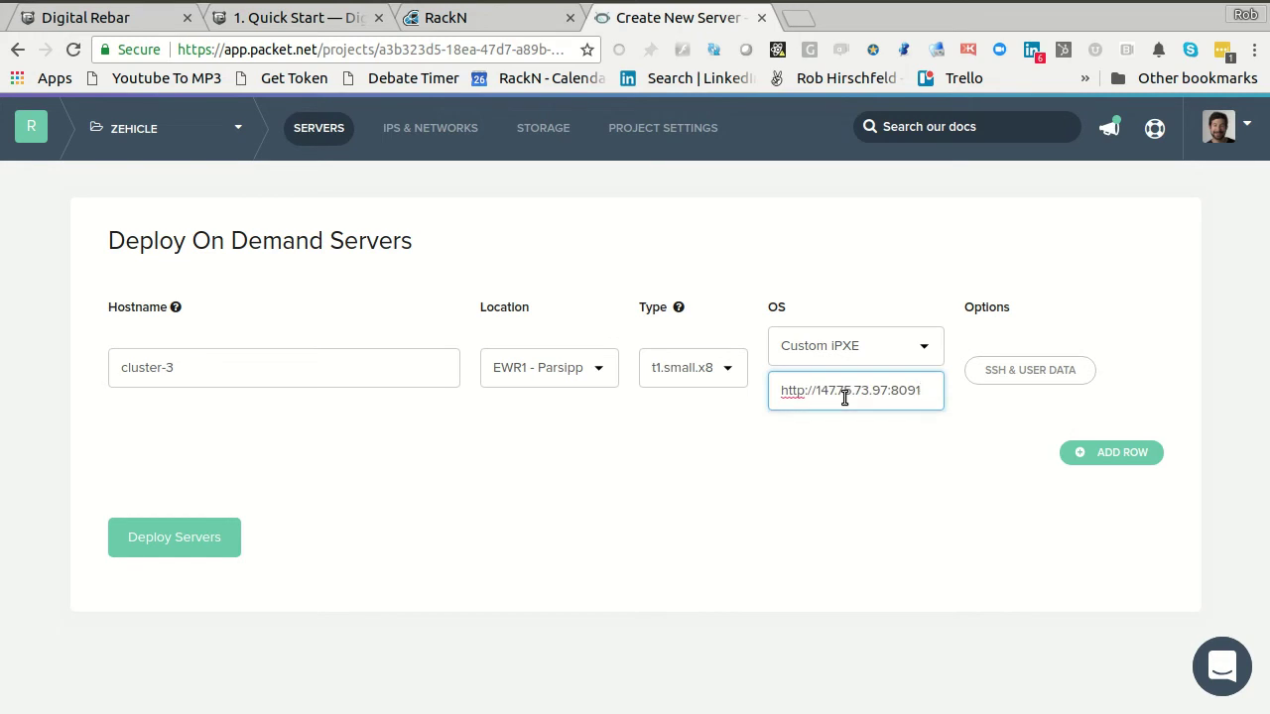
text(/df)
key(BackSpace)
text(efaul)
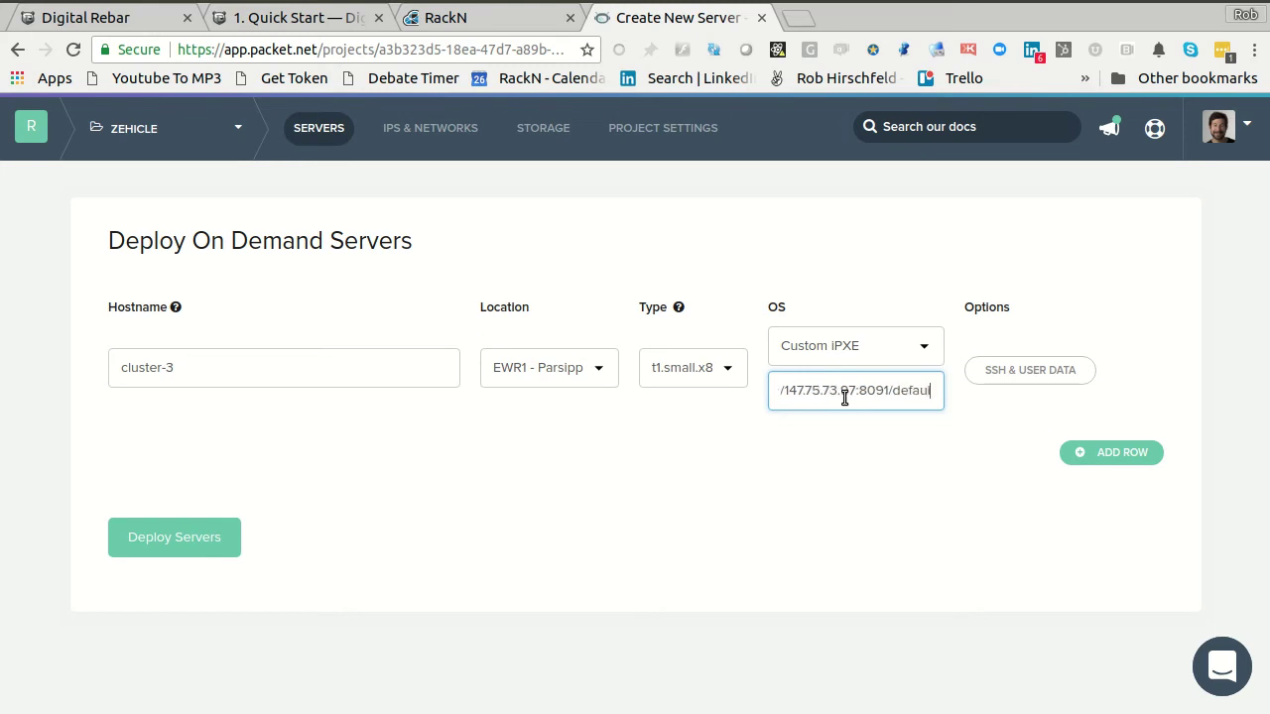
text(t.ipxe)
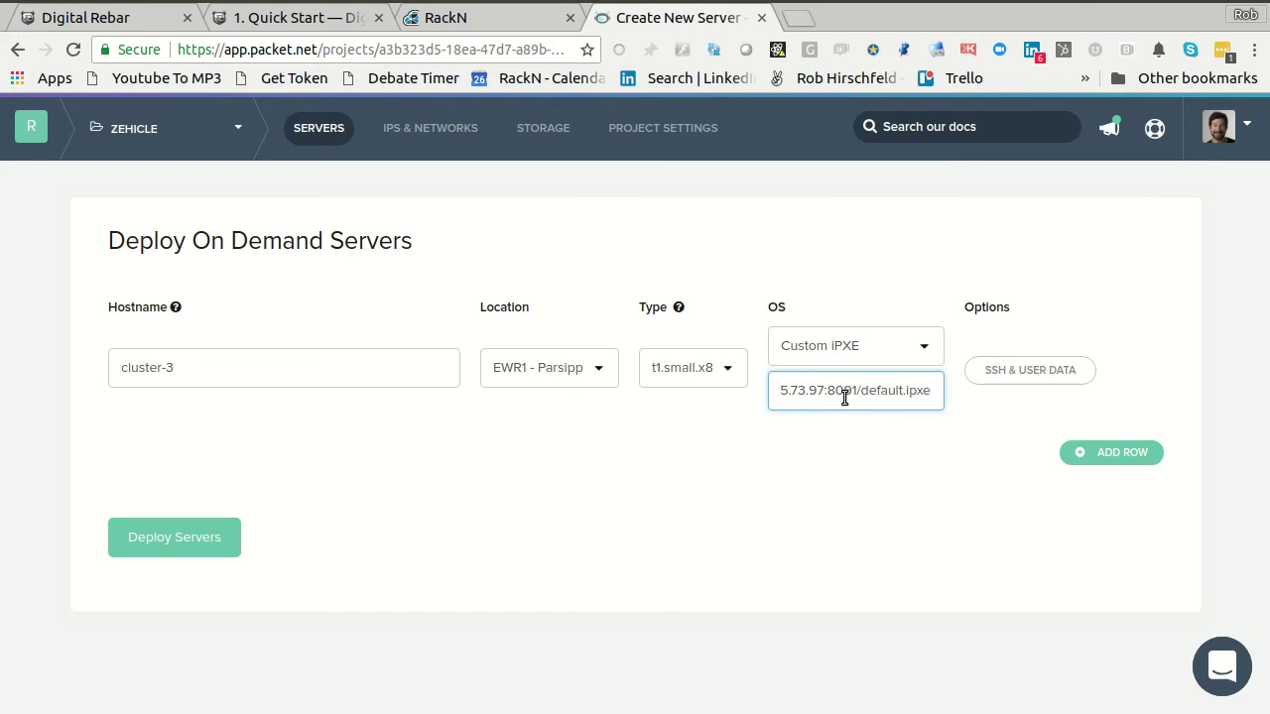
click(459, 17)
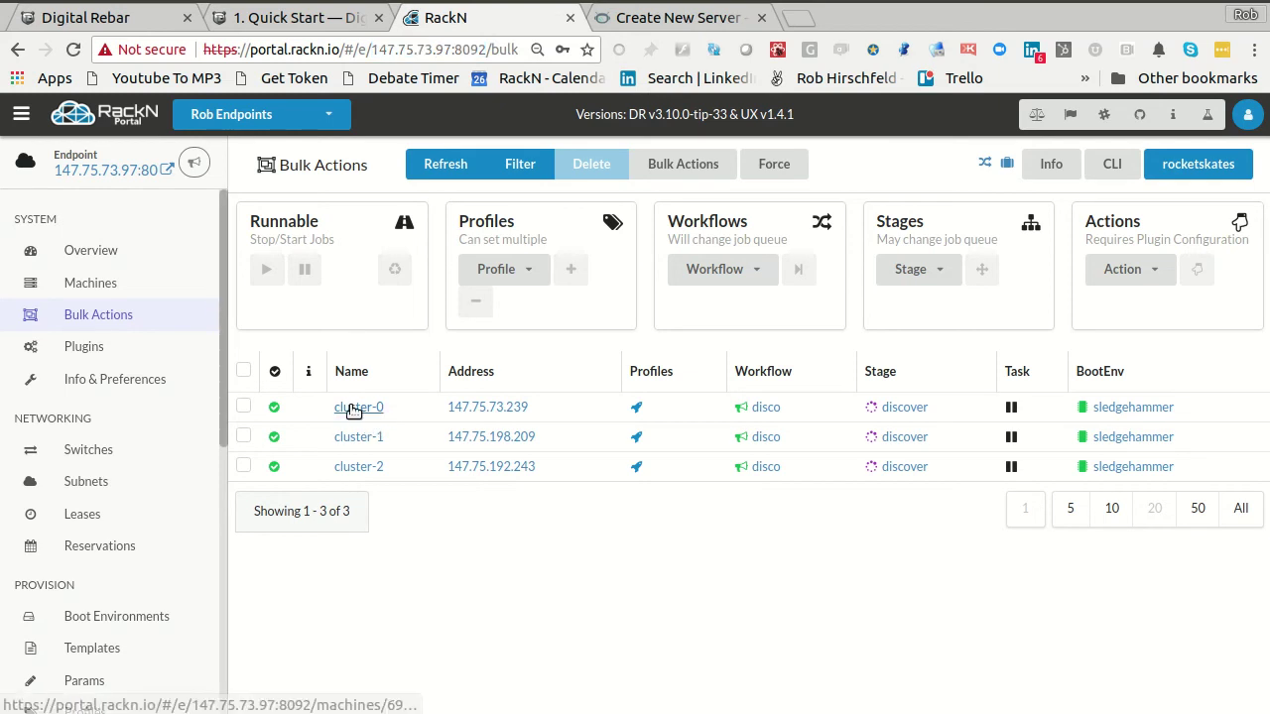
- Copy cluster-0's packet/ipxe-script-url value into cluster-3's iPXE URL field on the Packet deploy form
click(352, 406)
scroll(771, 530, down, 6)
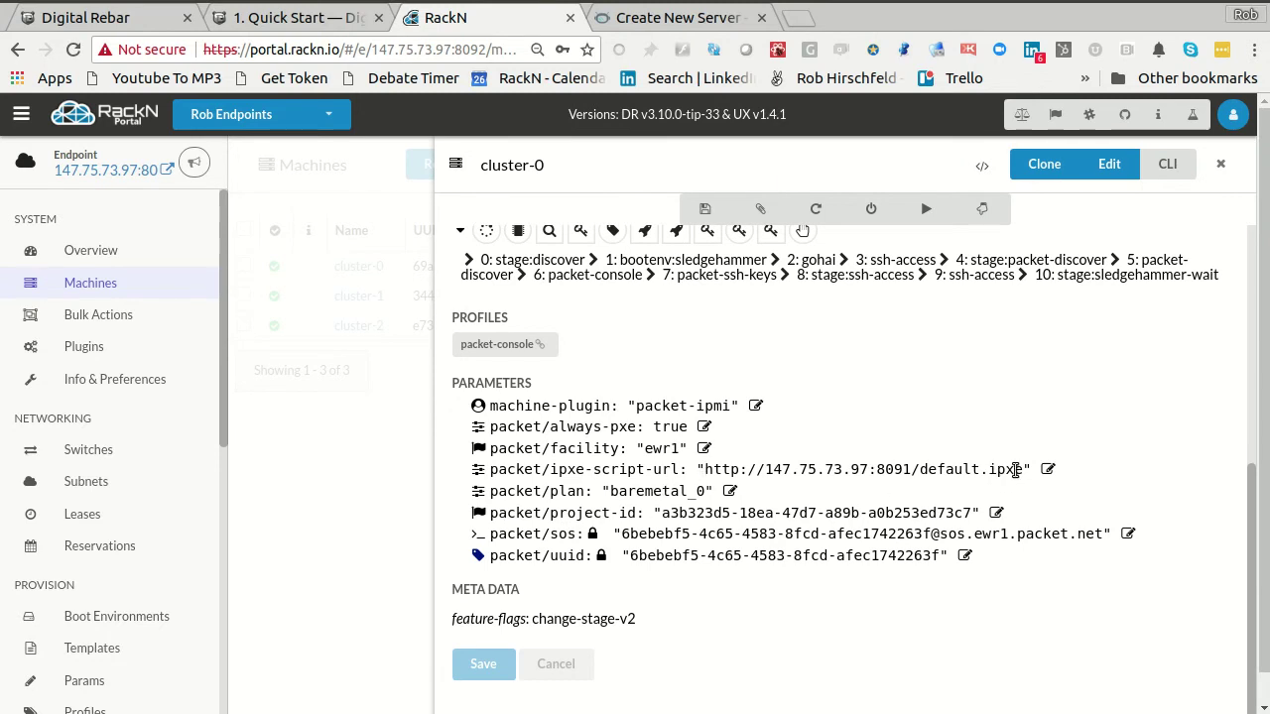
drag(1027, 469, 711, 472)
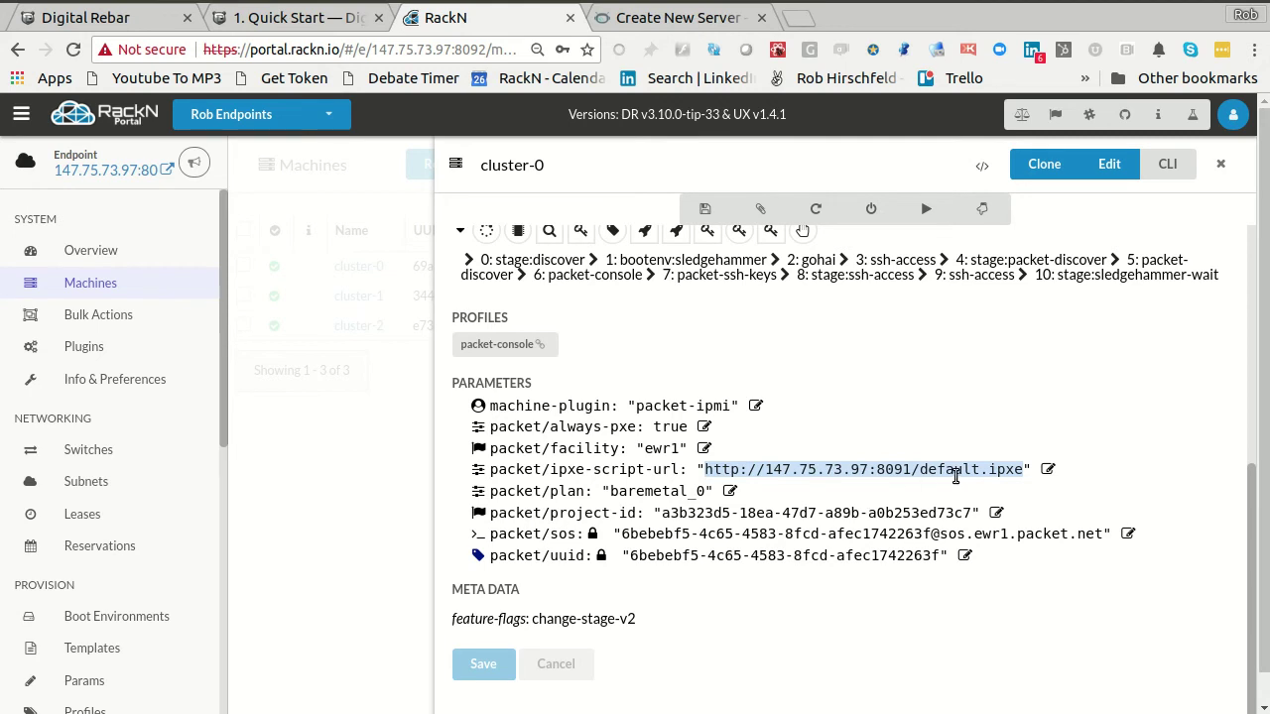
click(659, 19)
triple_click(833, 379)
key(ctrl+v)
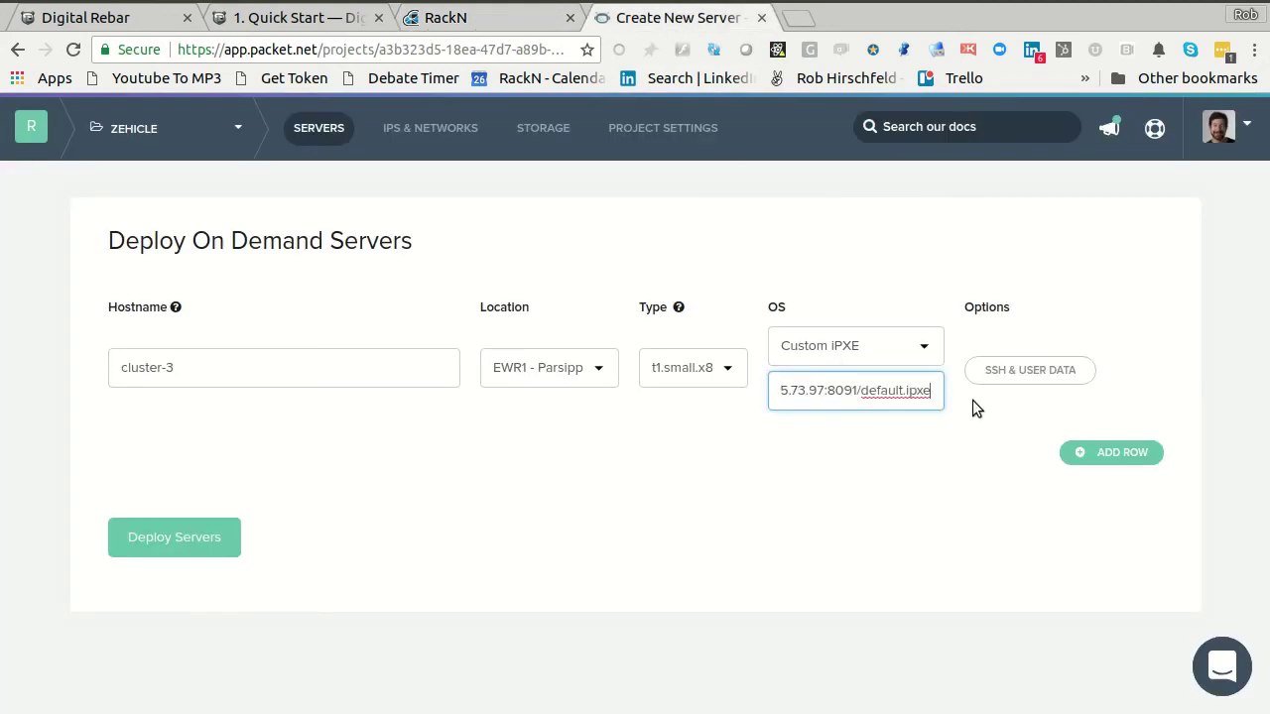
- Enable Persist PXE on Reboot for cluster-3, save the options, and deploy the server
click(1038, 374)
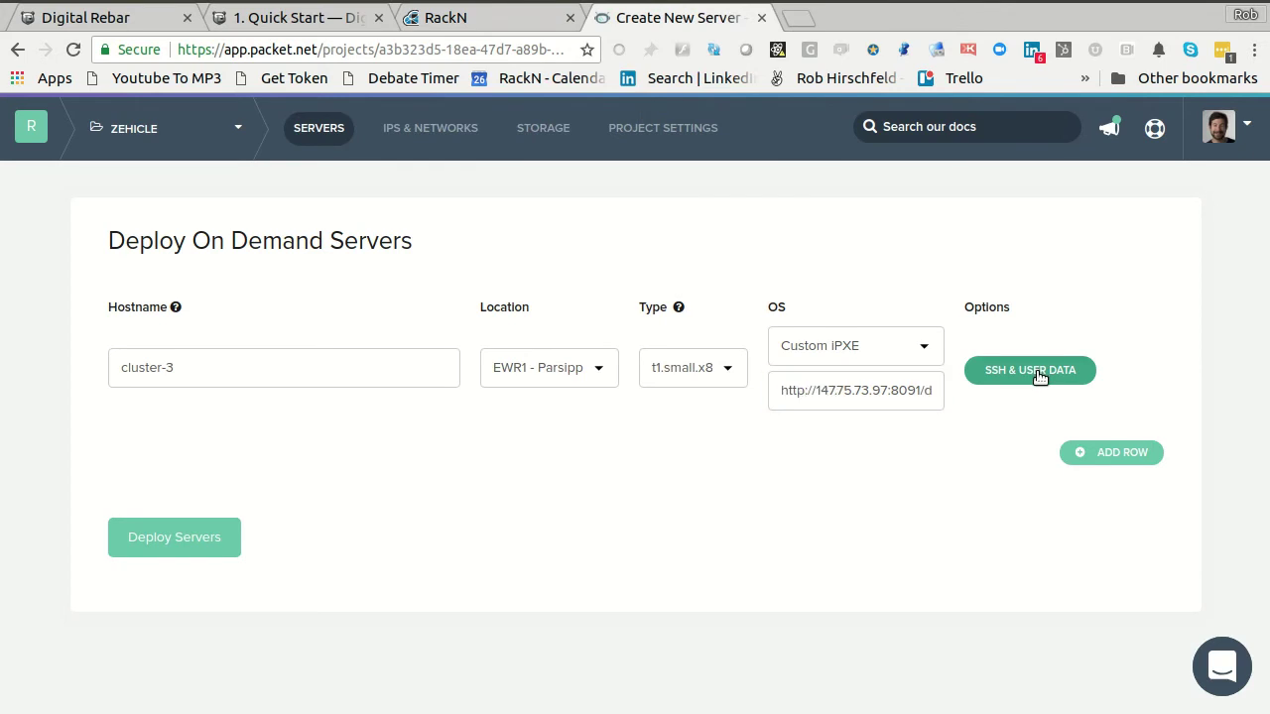
scroll(957, 402, down, 3)
scroll(951, 406, down, 5)
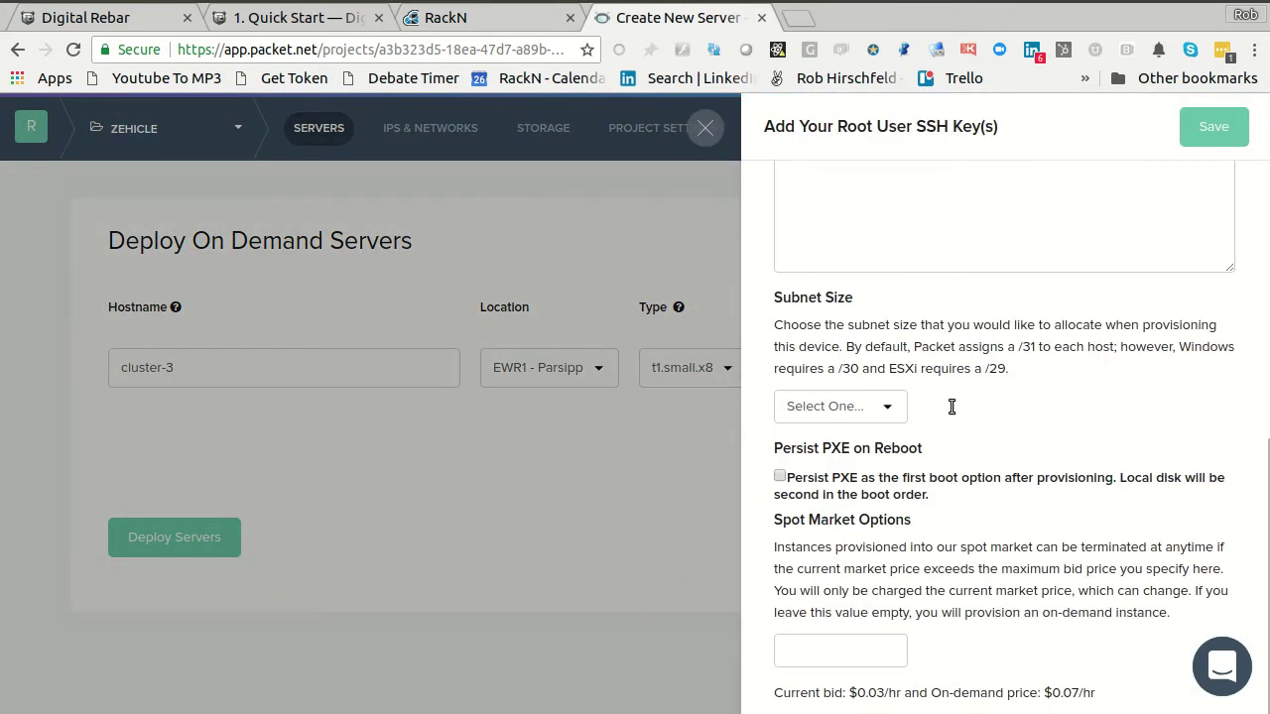
click(780, 447)
click(1215, 134)
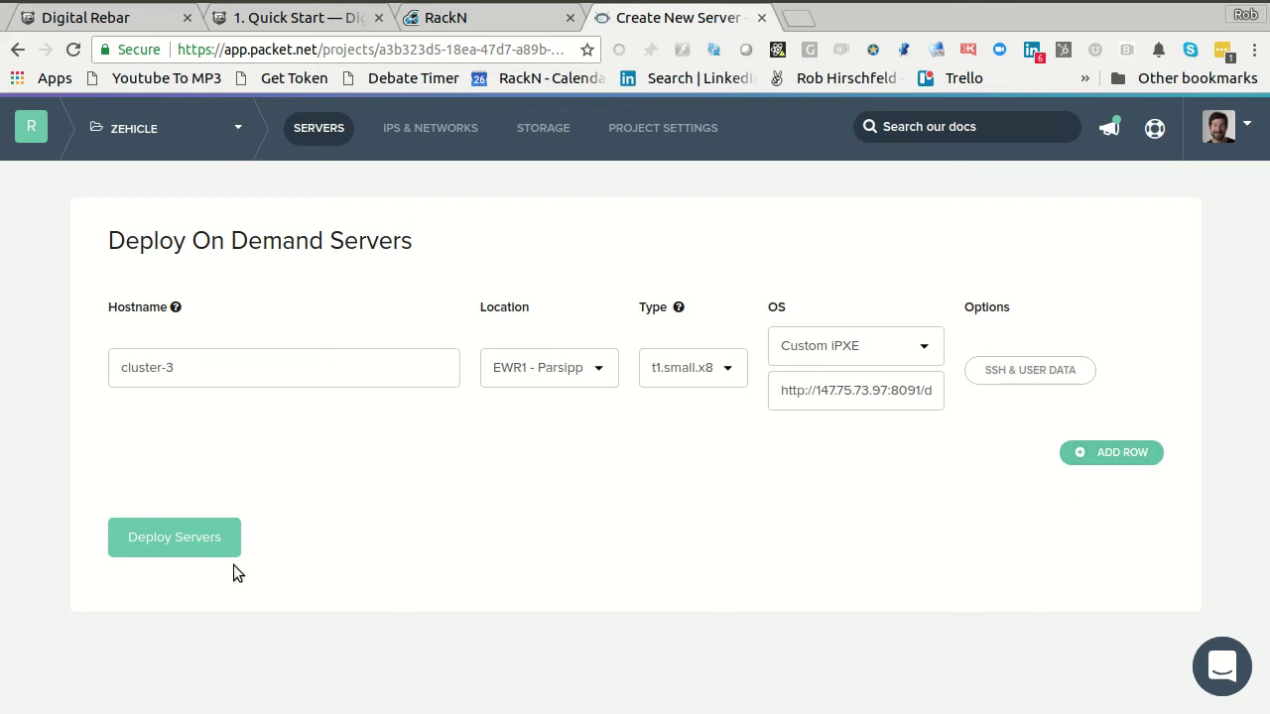
click(153, 547)
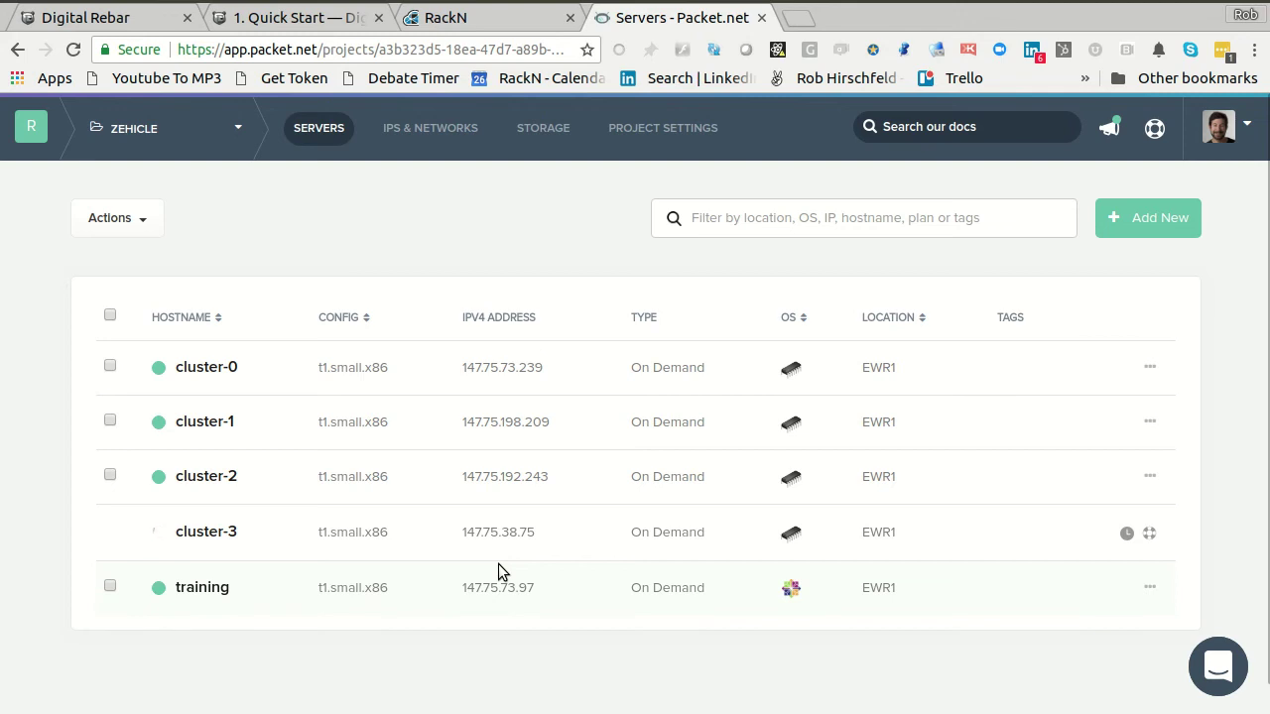
click(475, 18)
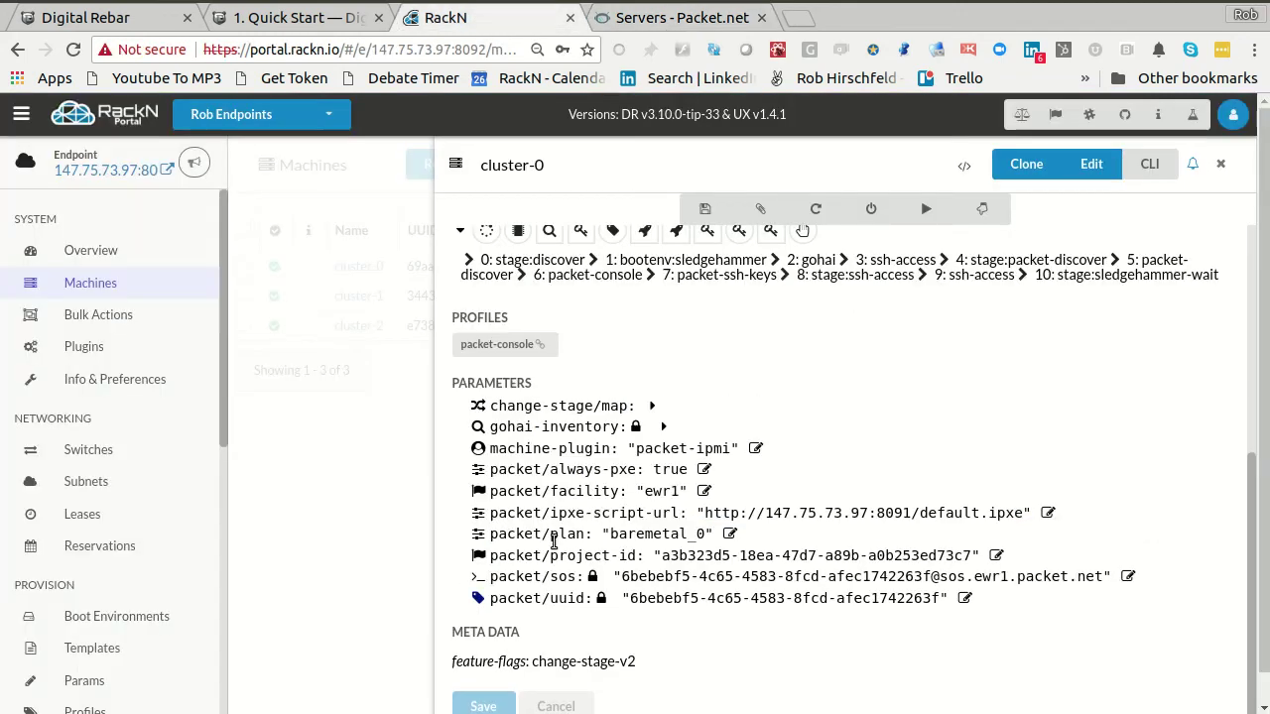
- Close cluster-0's panel and view Bulk Actions showing cluster-0, cluster-1 and cluster-2 at sledgehammer-wait
click(312, 443)
click(99, 315)
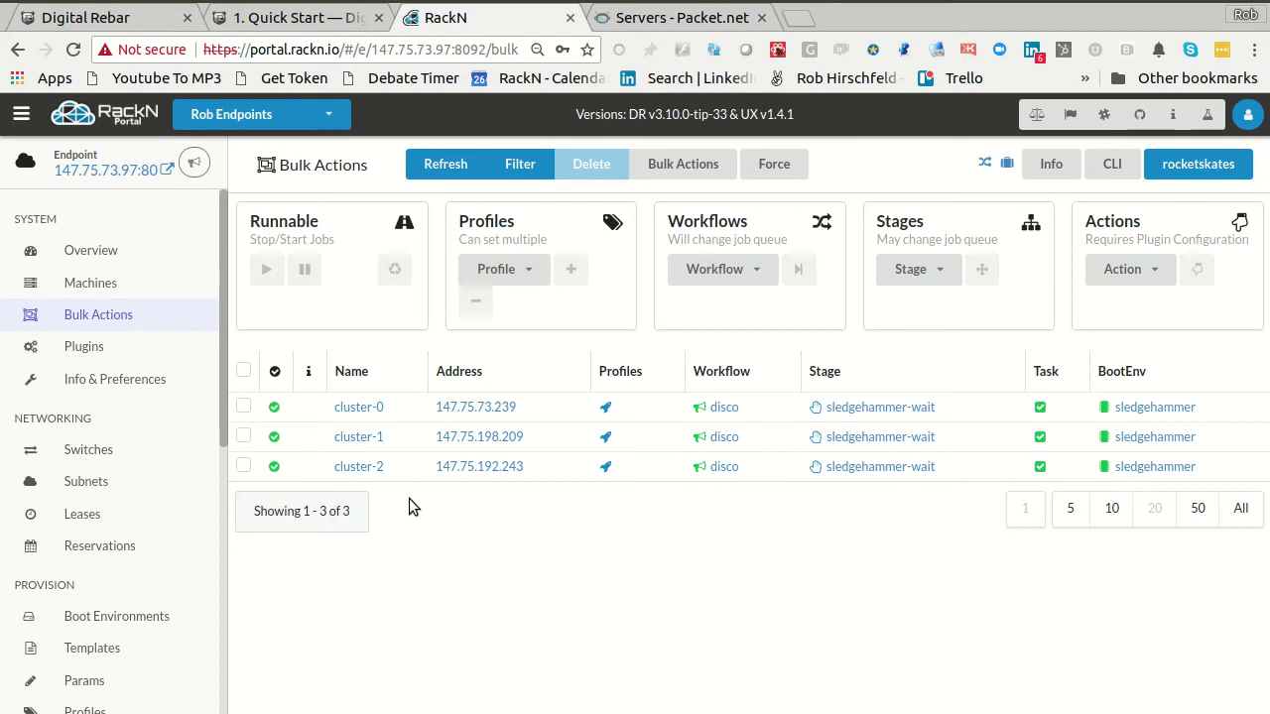
click(278, 17)
scroll(662, 660, down, 9)
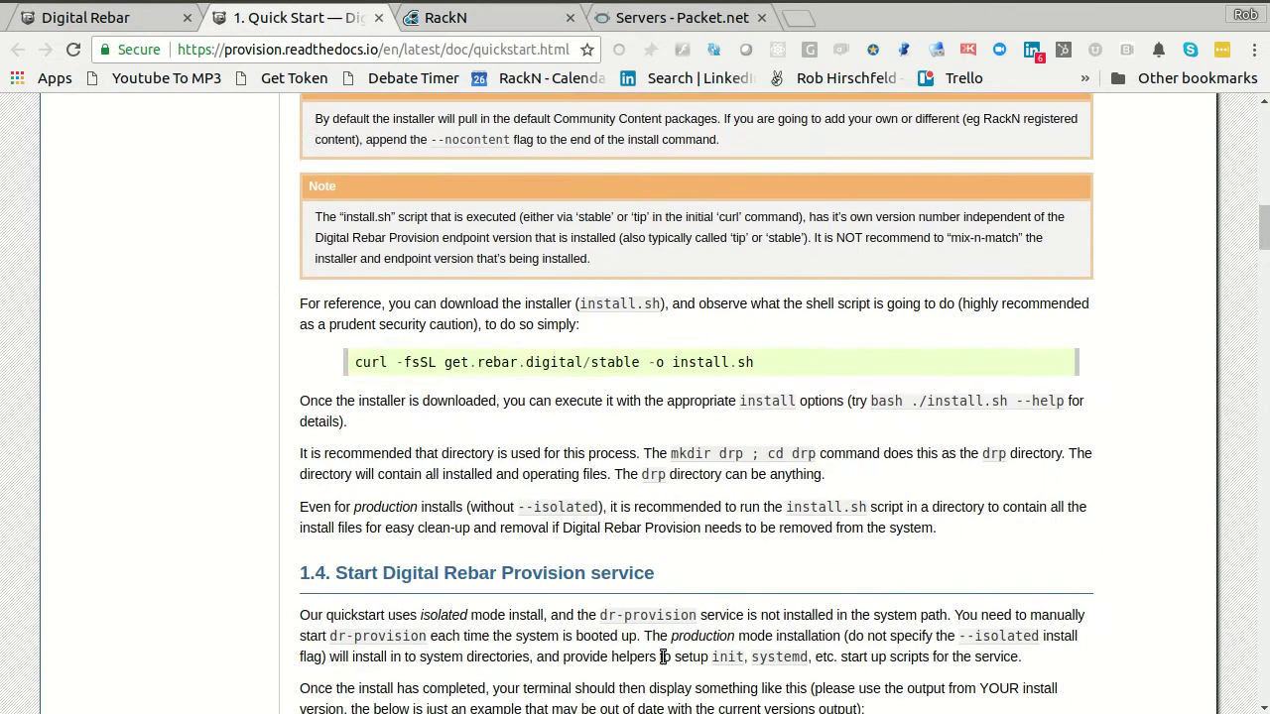
scroll(662, 661, down, 2)
click(466, 20)
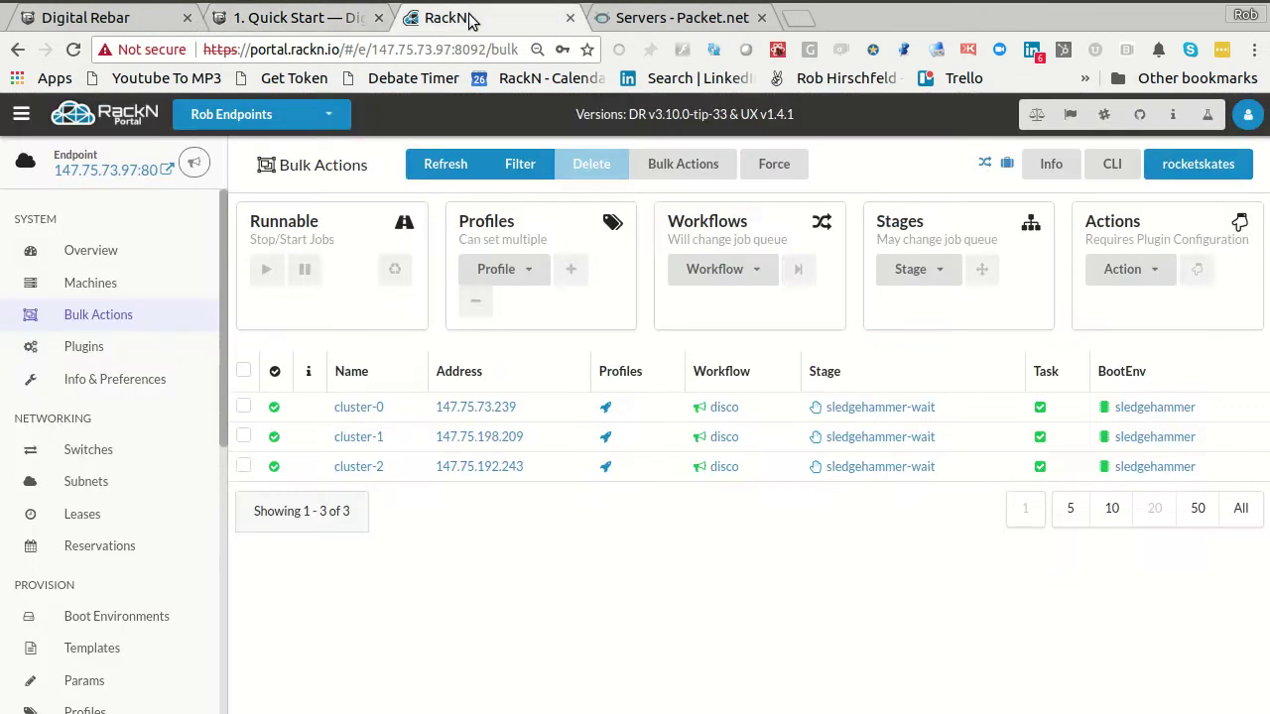
- Review the endpoint's system info and preferences page
click(95, 381)
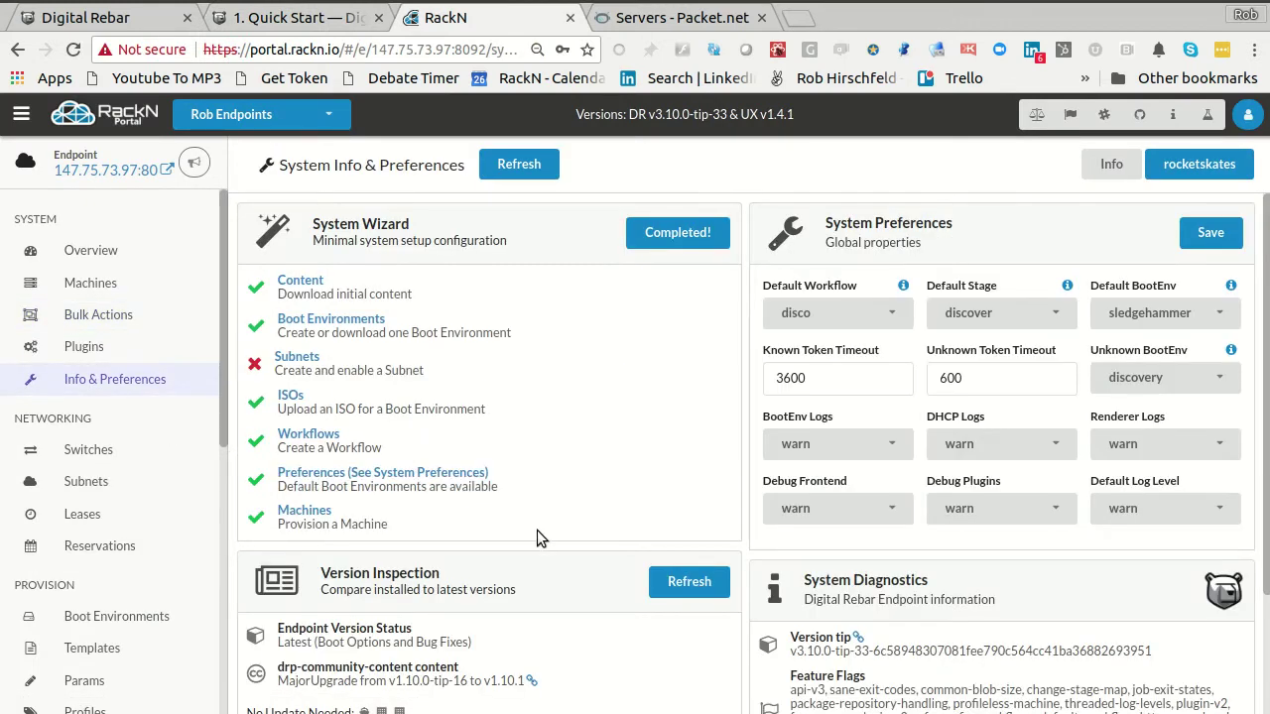
scroll(635, 573, down, 2)
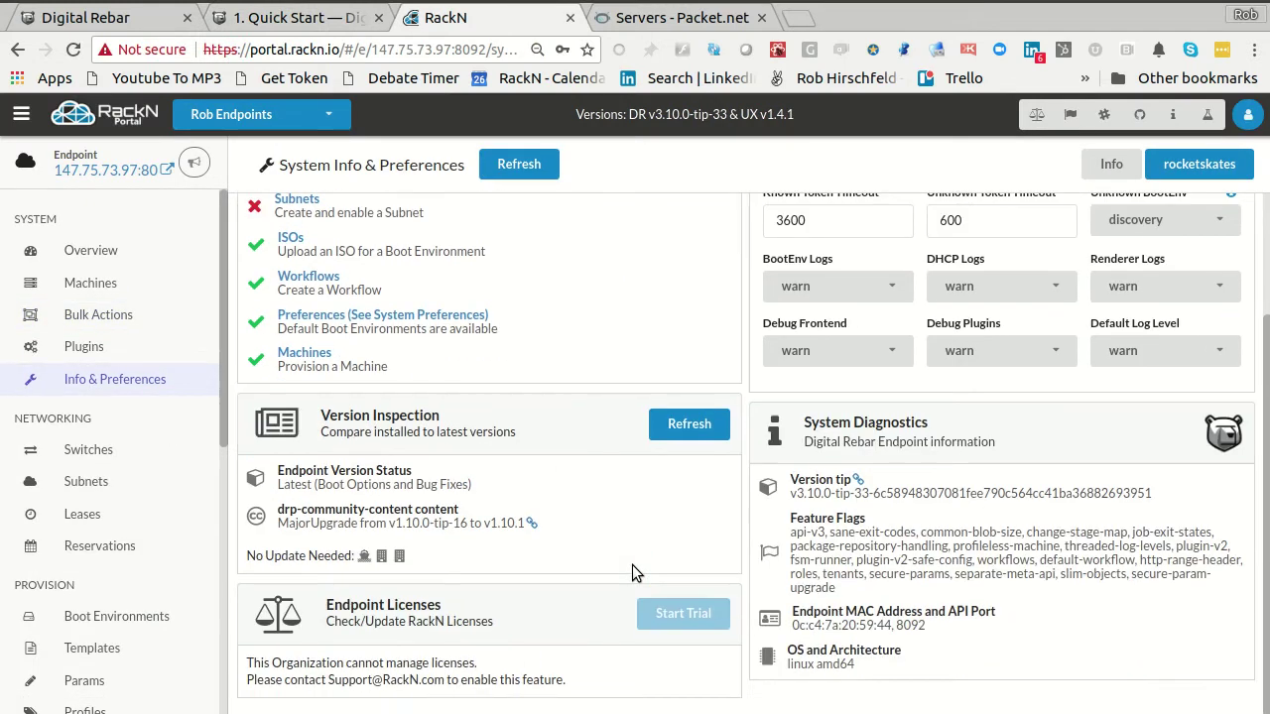
scroll(635, 573, up, 2)
scroll(635, 574, down, 1)
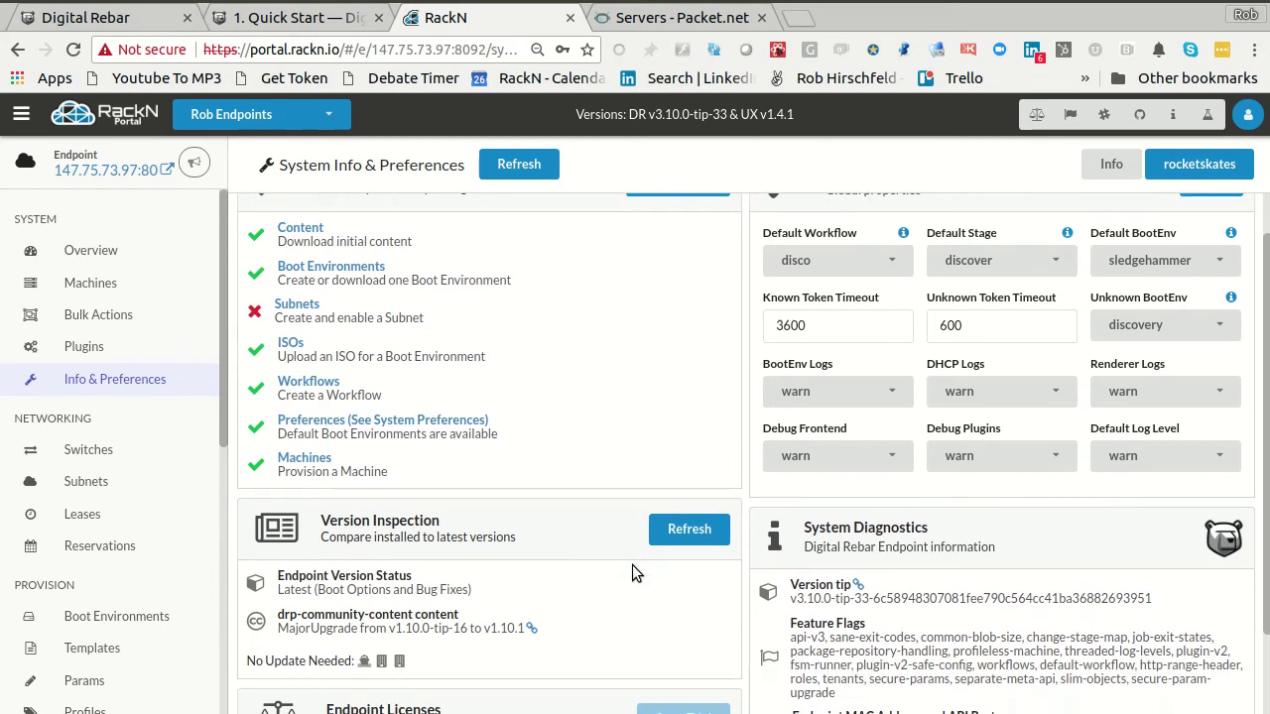
scroll(632, 564, up, 1)
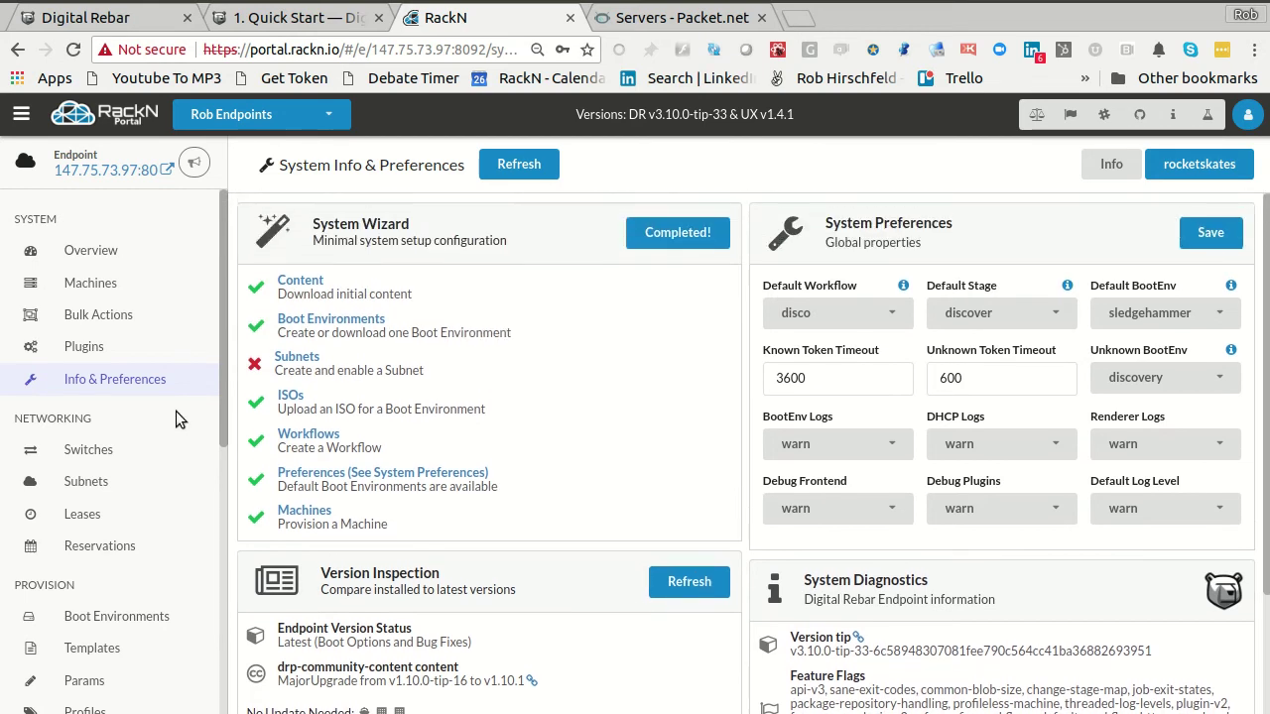
scroll(148, 539, down, 4)
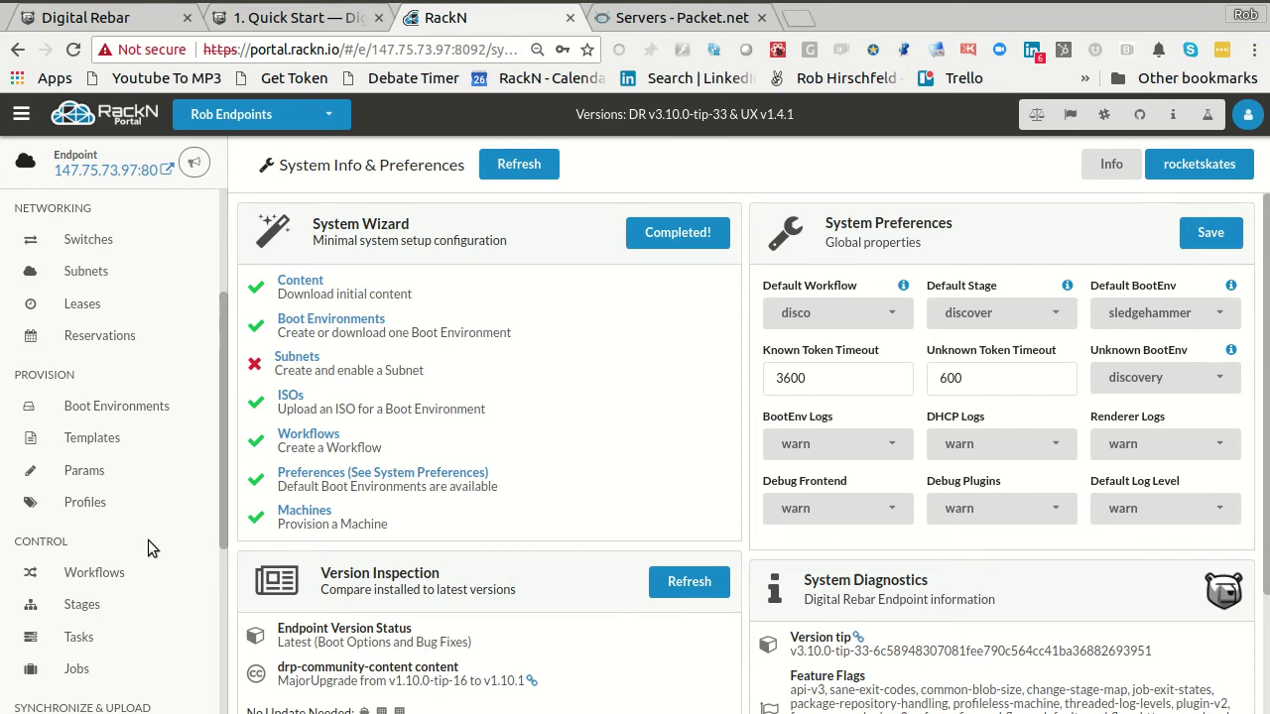
- Check the disco workflow's four stages, then bring up the Content Packages page
click(100, 573)
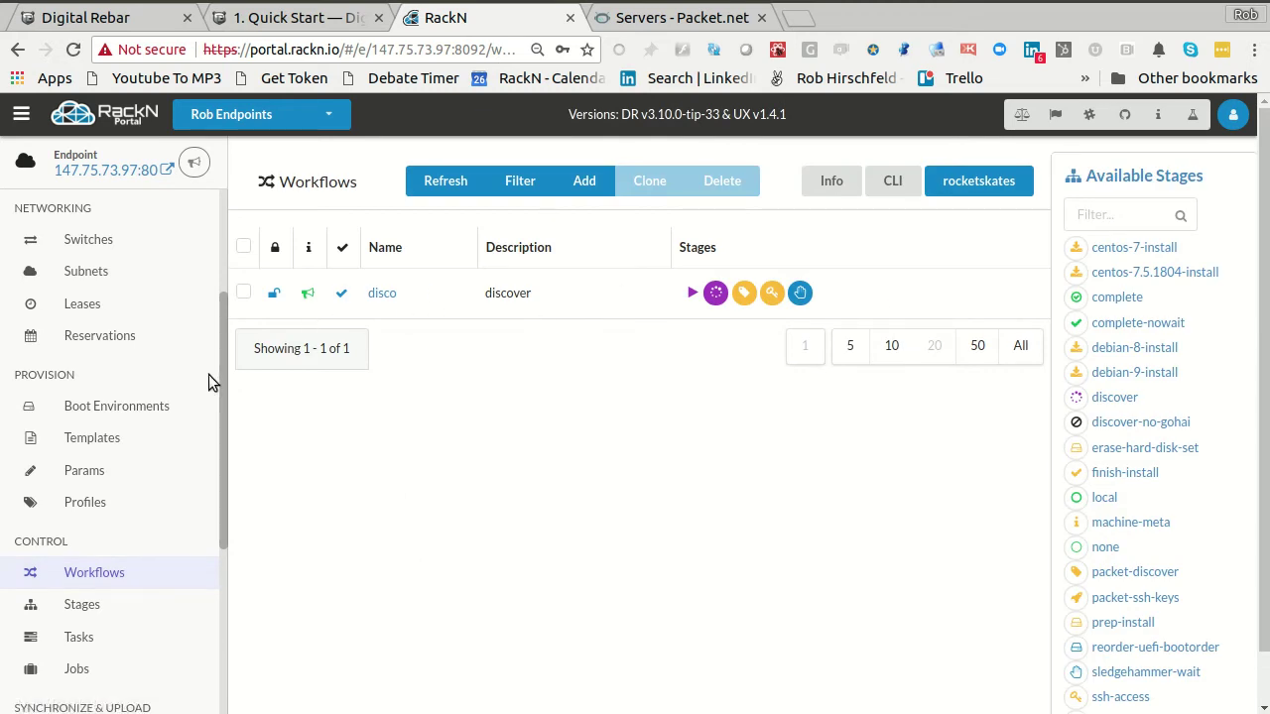
scroll(211, 375, up, 2)
scroll(143, 534, down, 4)
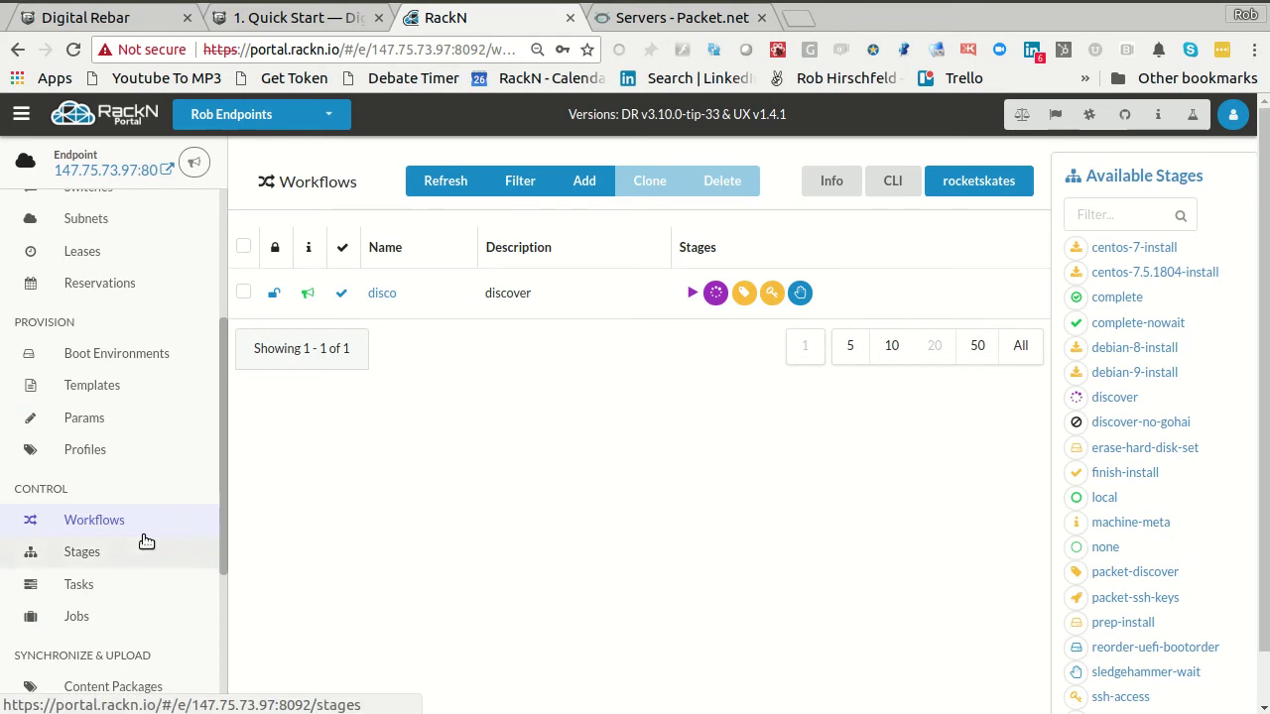
scroll(188, 652, down, 4)
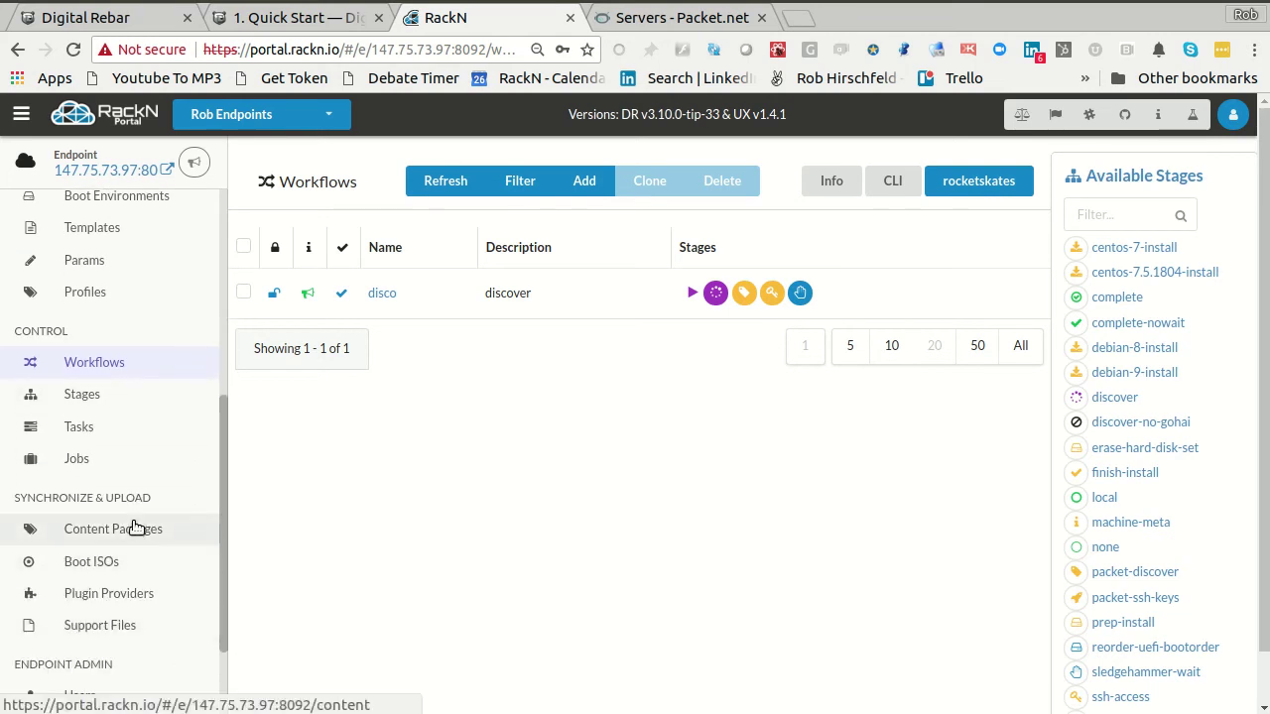
click(136, 529)
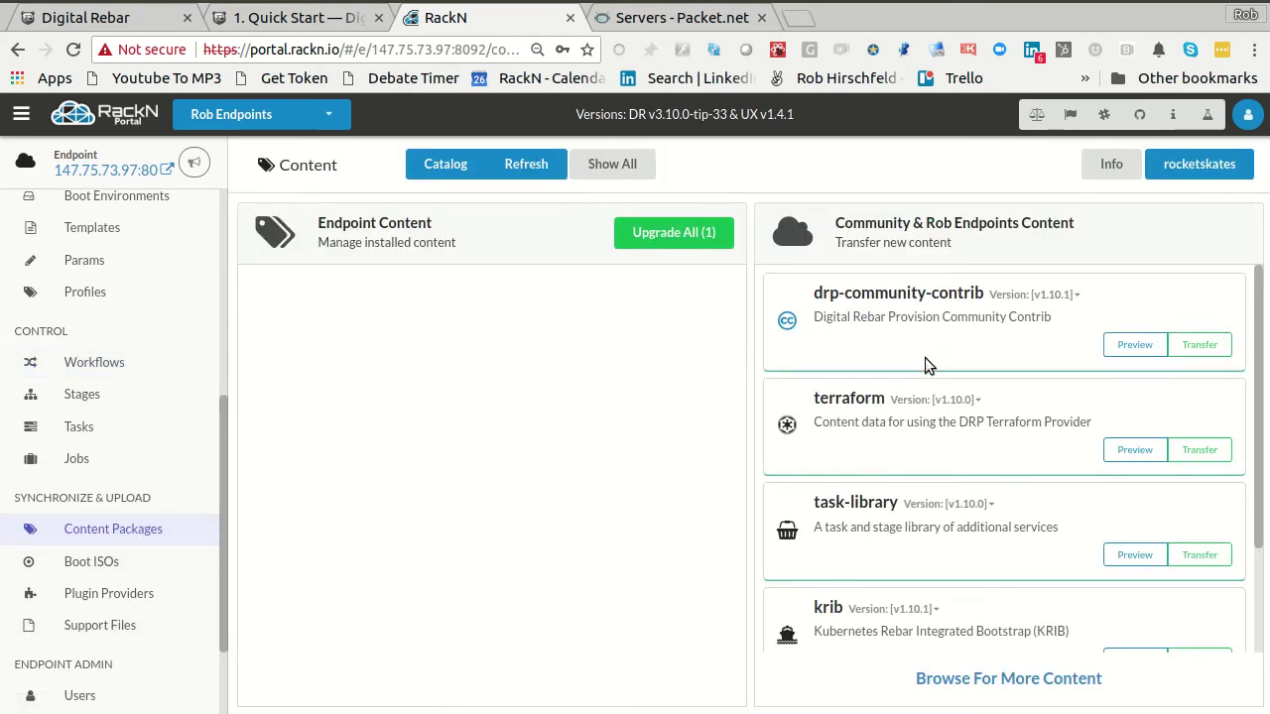
- Transfer task-library onto the endpoint, then start transferring krib v1.10.1
scroll(992, 496, down, 2)
click(1199, 449)
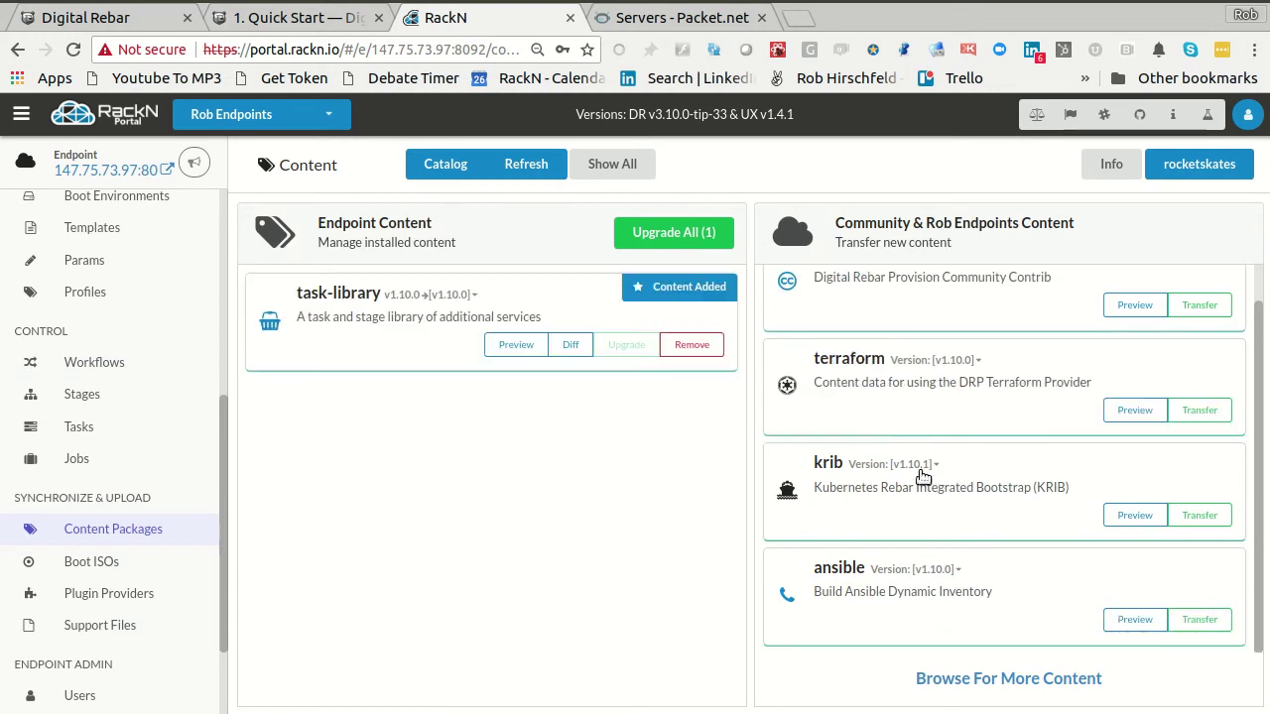
click(920, 464)
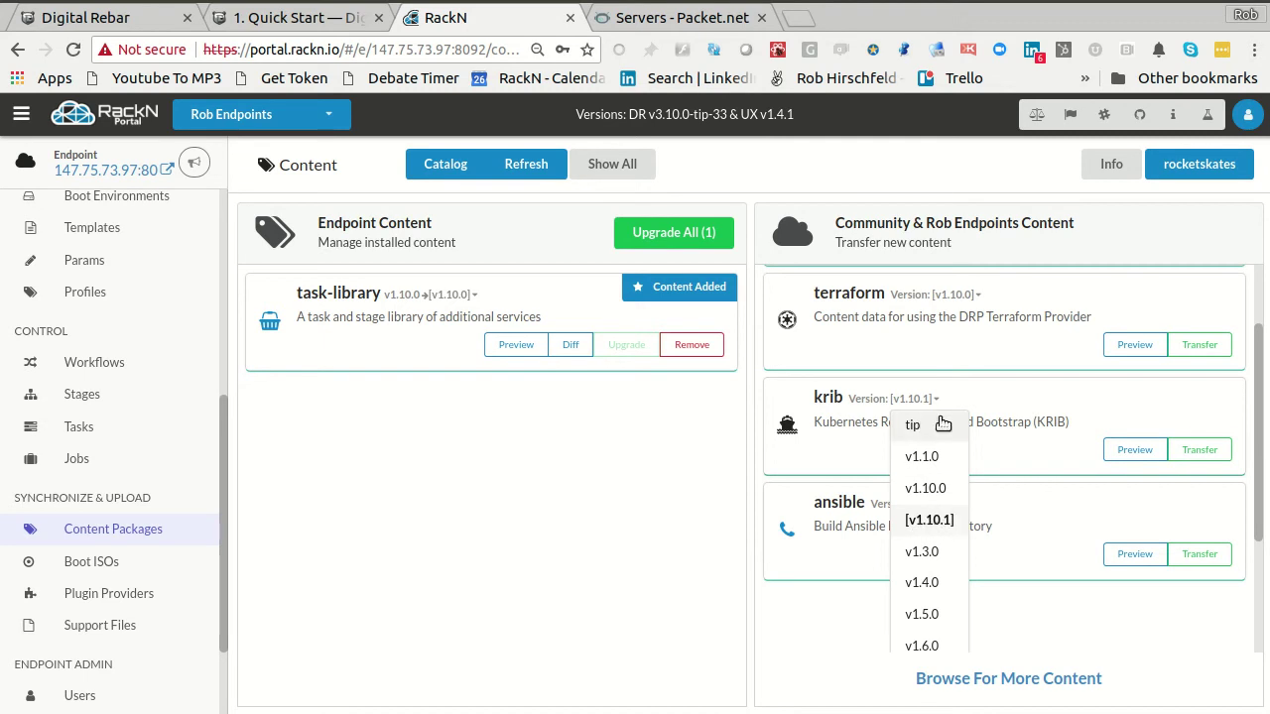
click(1013, 407)
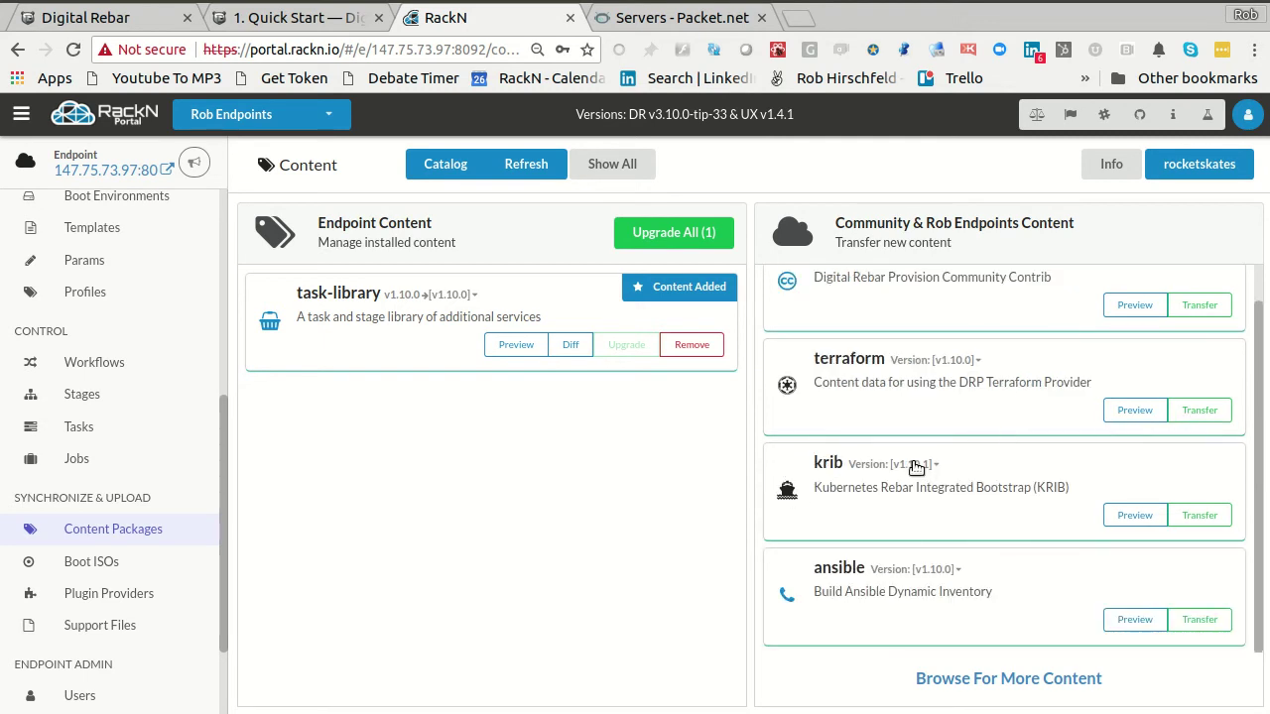
click(1197, 518)
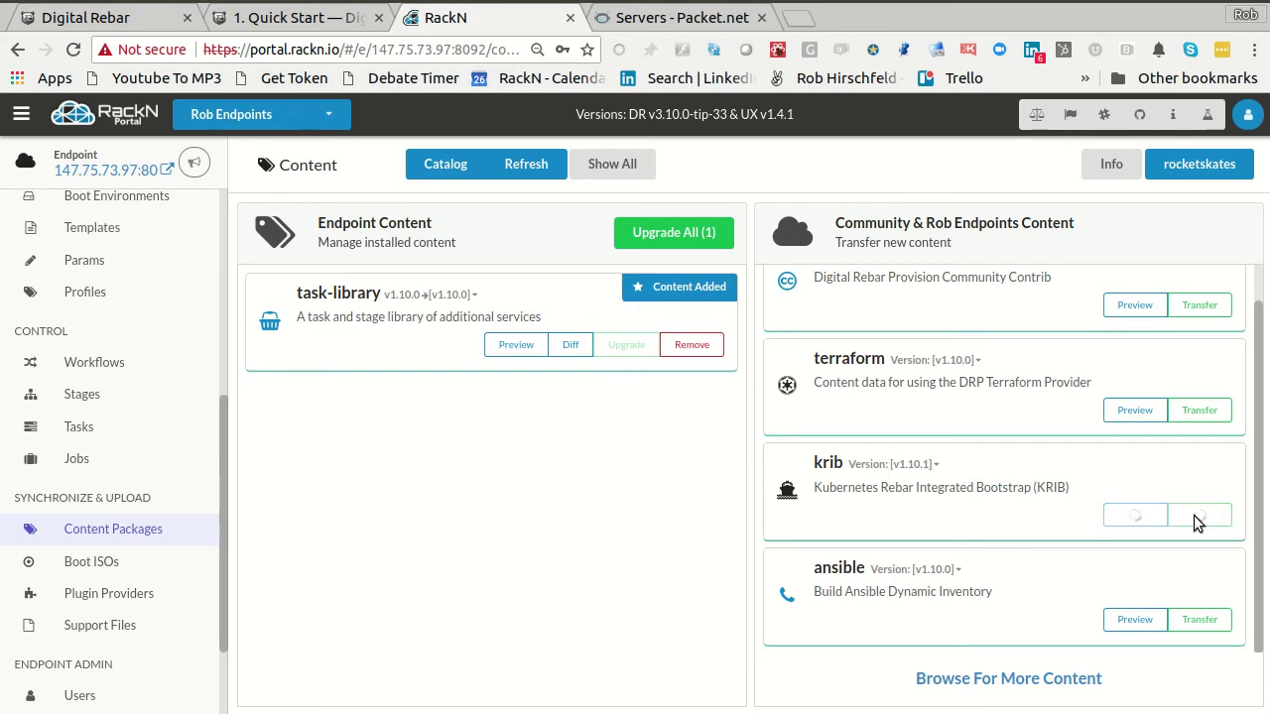
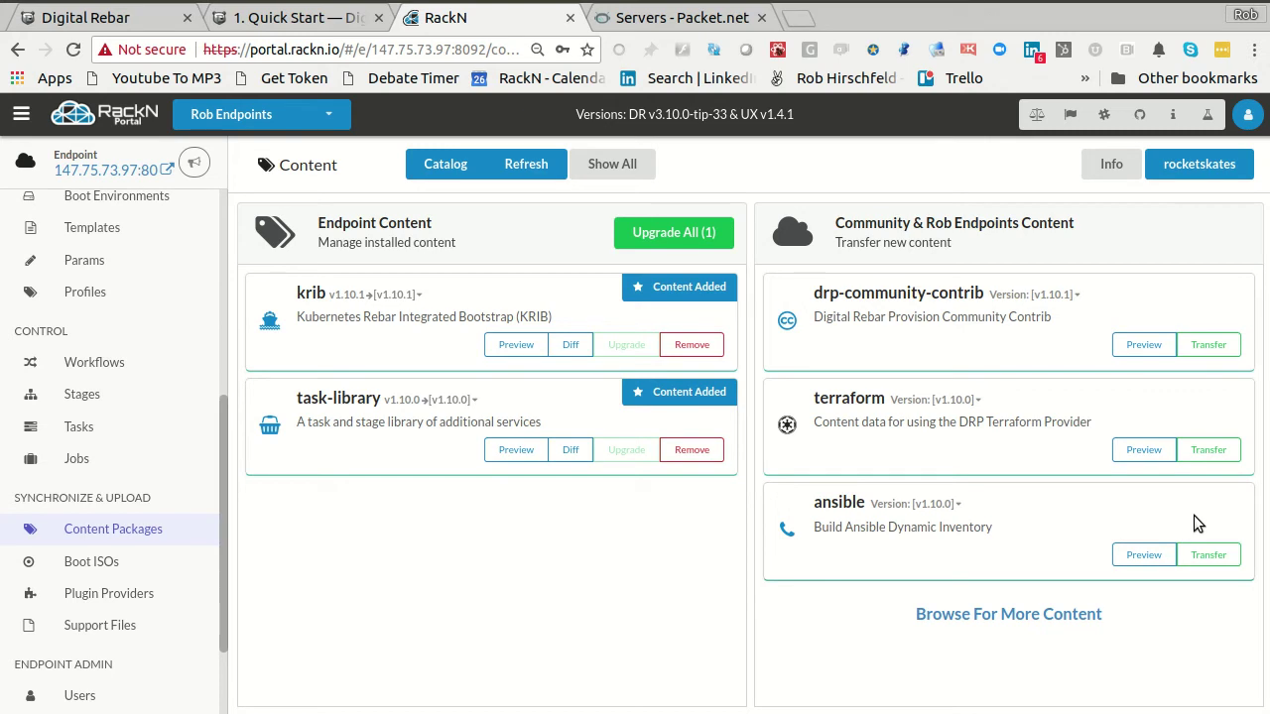
- Open the digitalrebar/provision-content repository on GitHub and view the krib folder's ._Documentation.meta file
click(797, 20)
text(git)
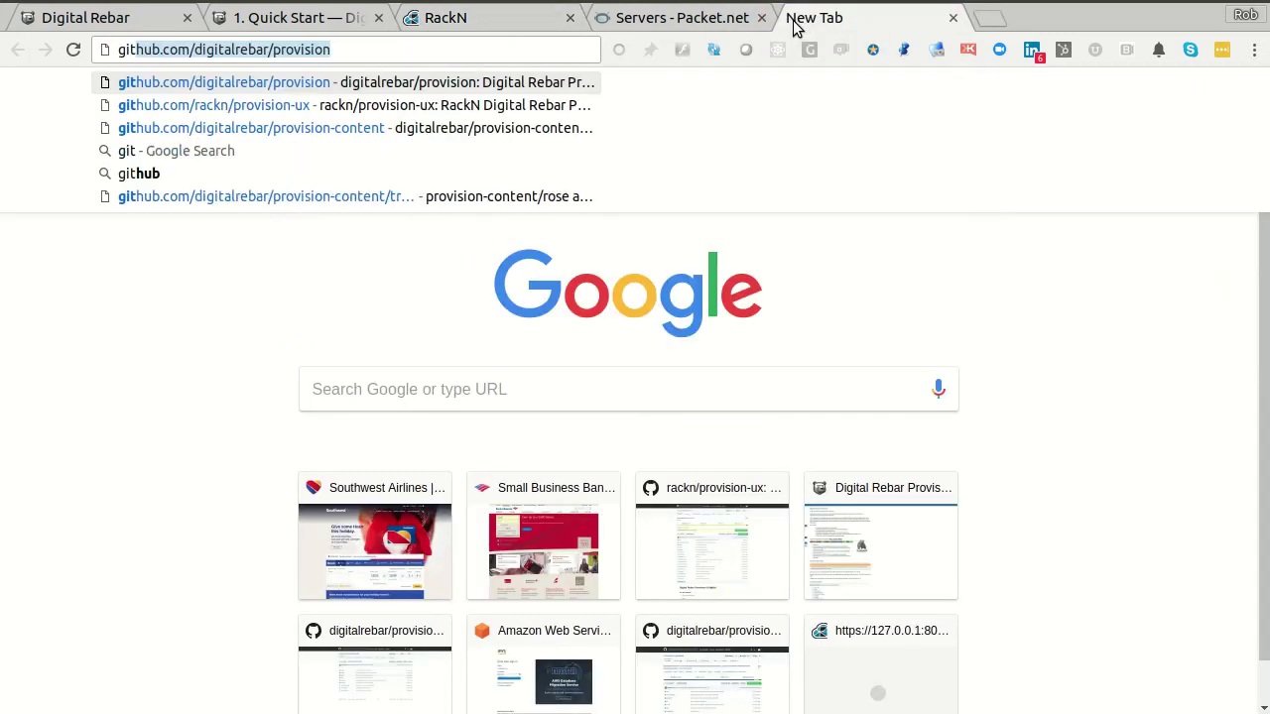
key(Down)
key(Down)
key(Return)
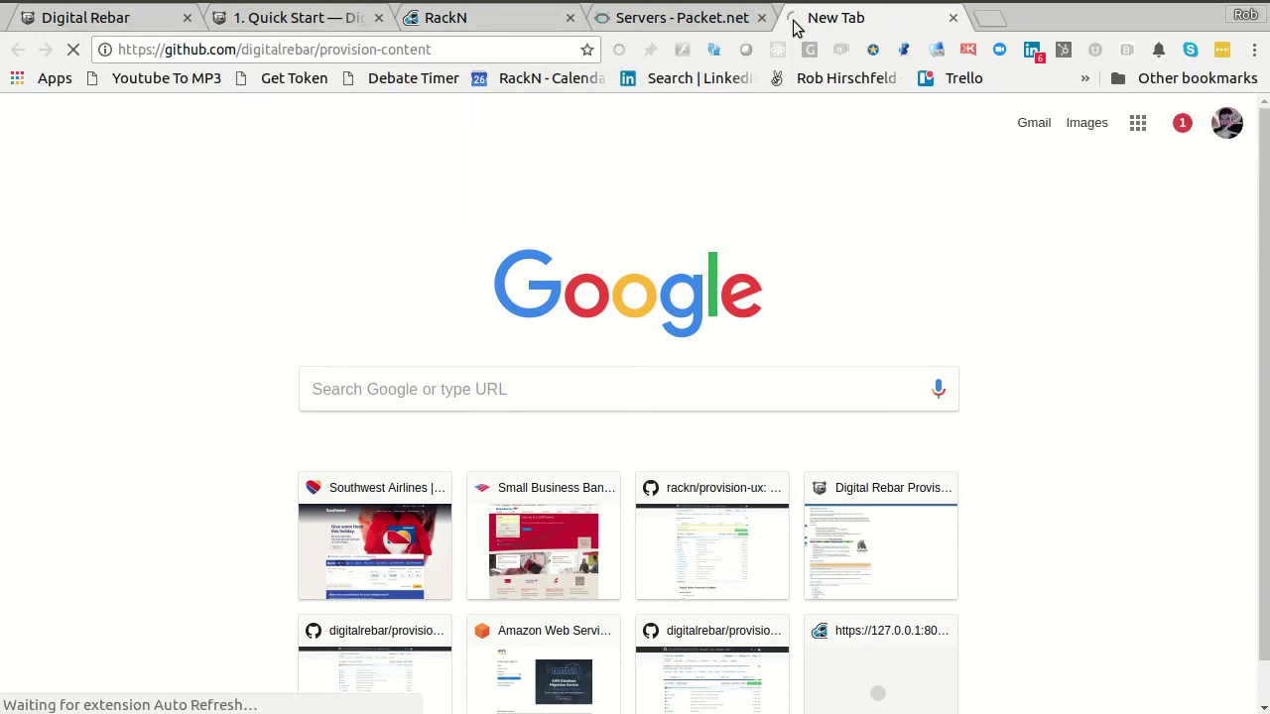
click(180, 602)
scroll(576, 444, down, 3)
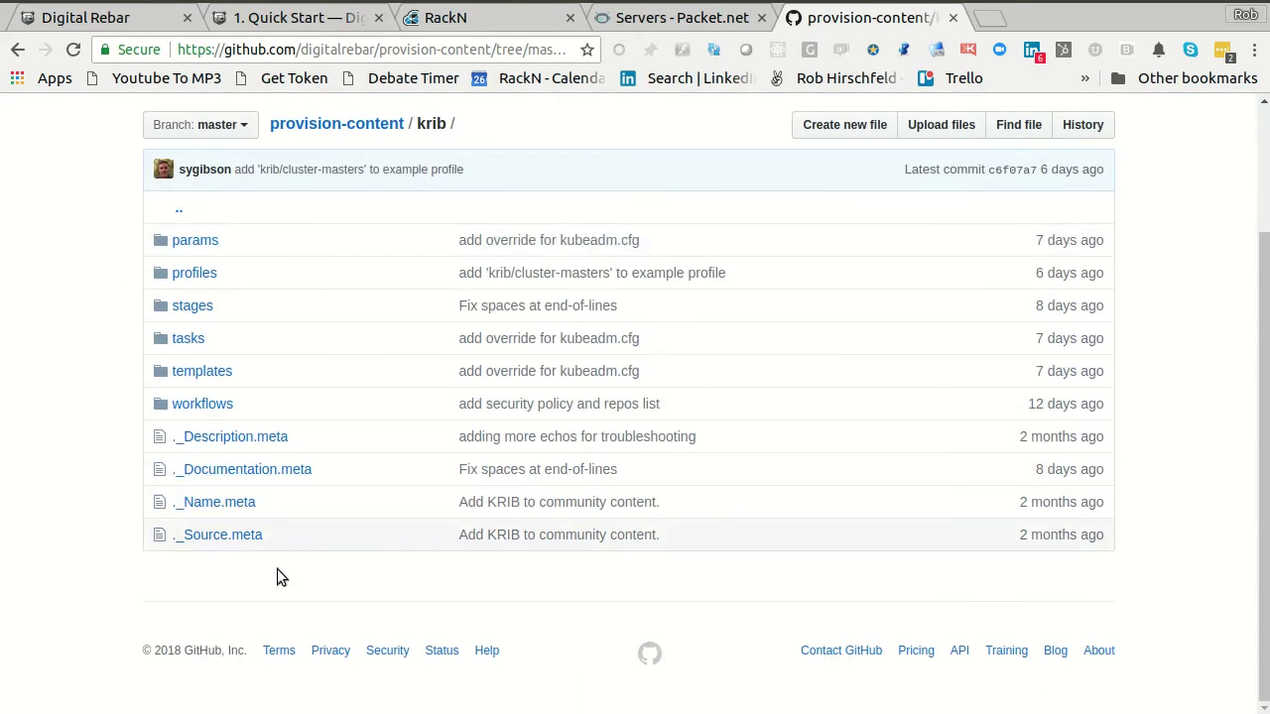
click(248, 473)
scroll(784, 479, down, 6)
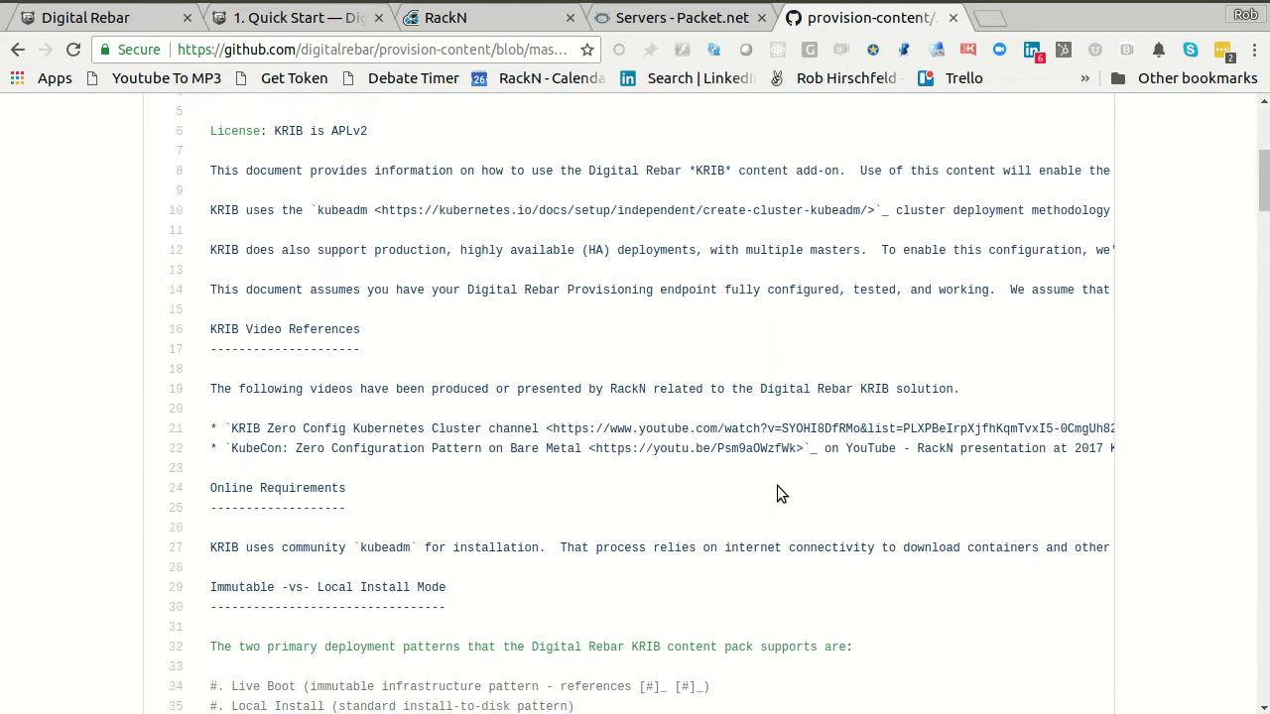
key(alt+Left)
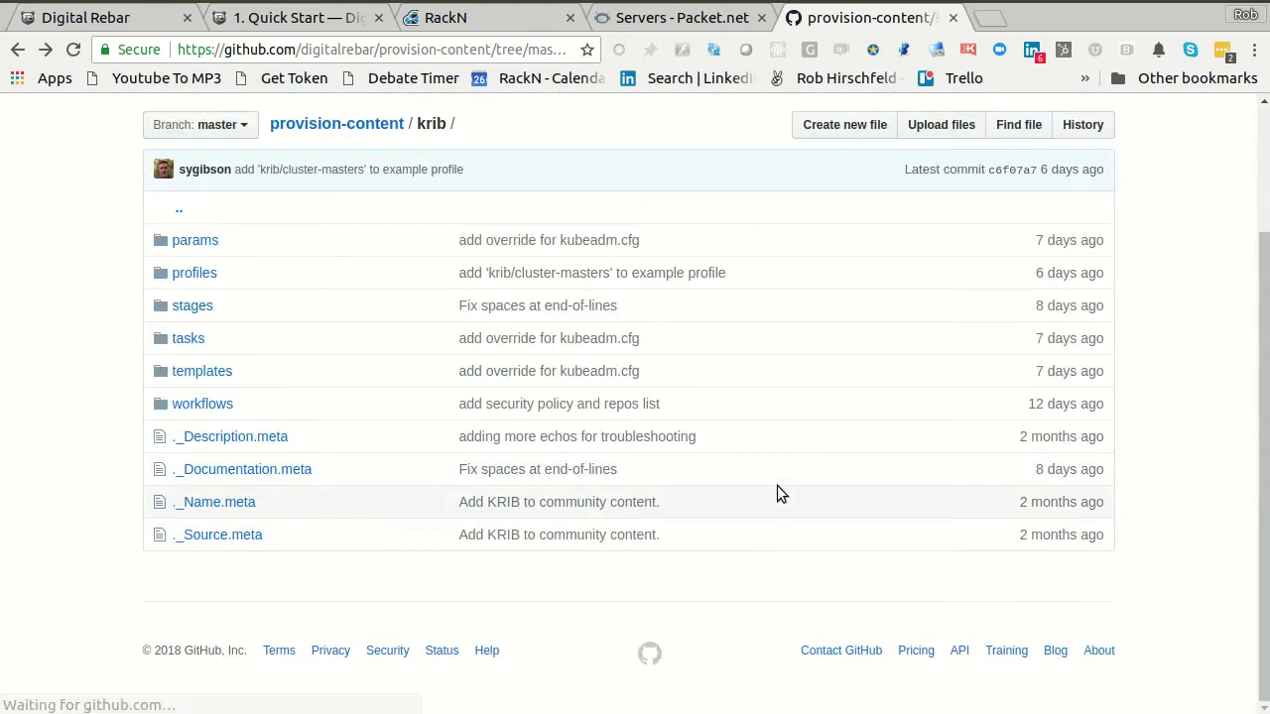
- In krib/stages, look over the docker-install.yaml stage definition
click(198, 315)
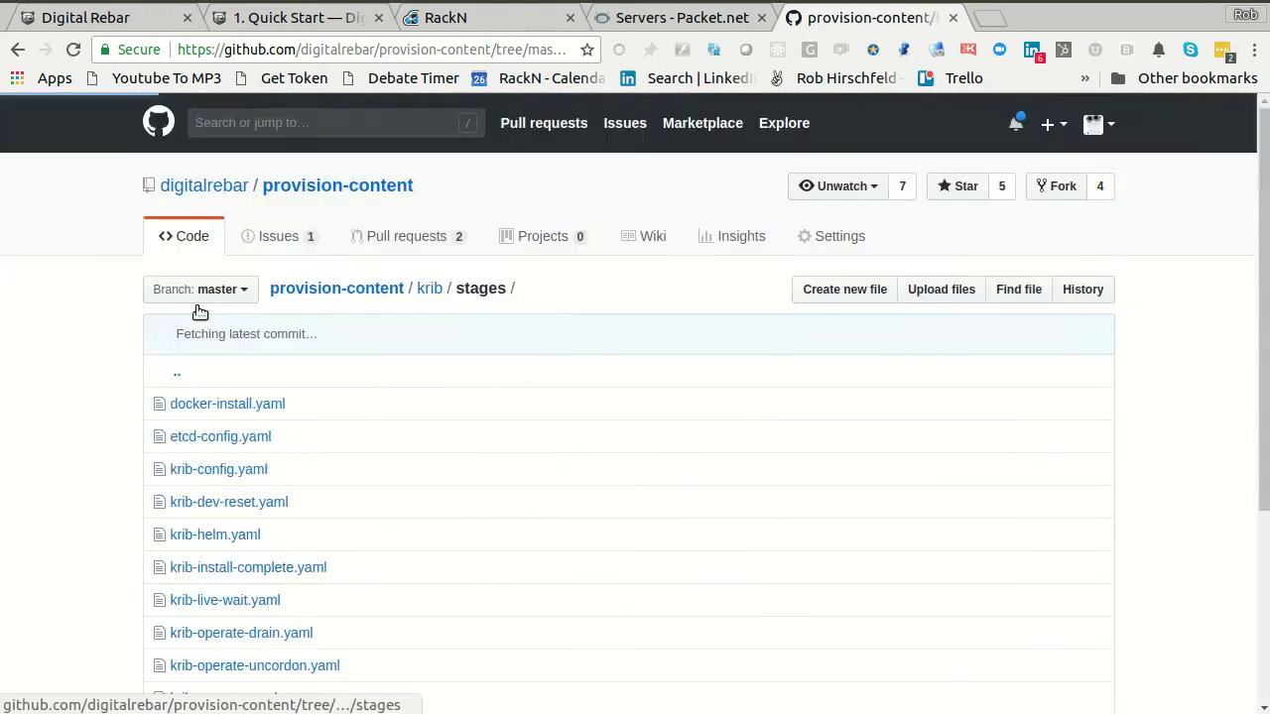
click(222, 405)
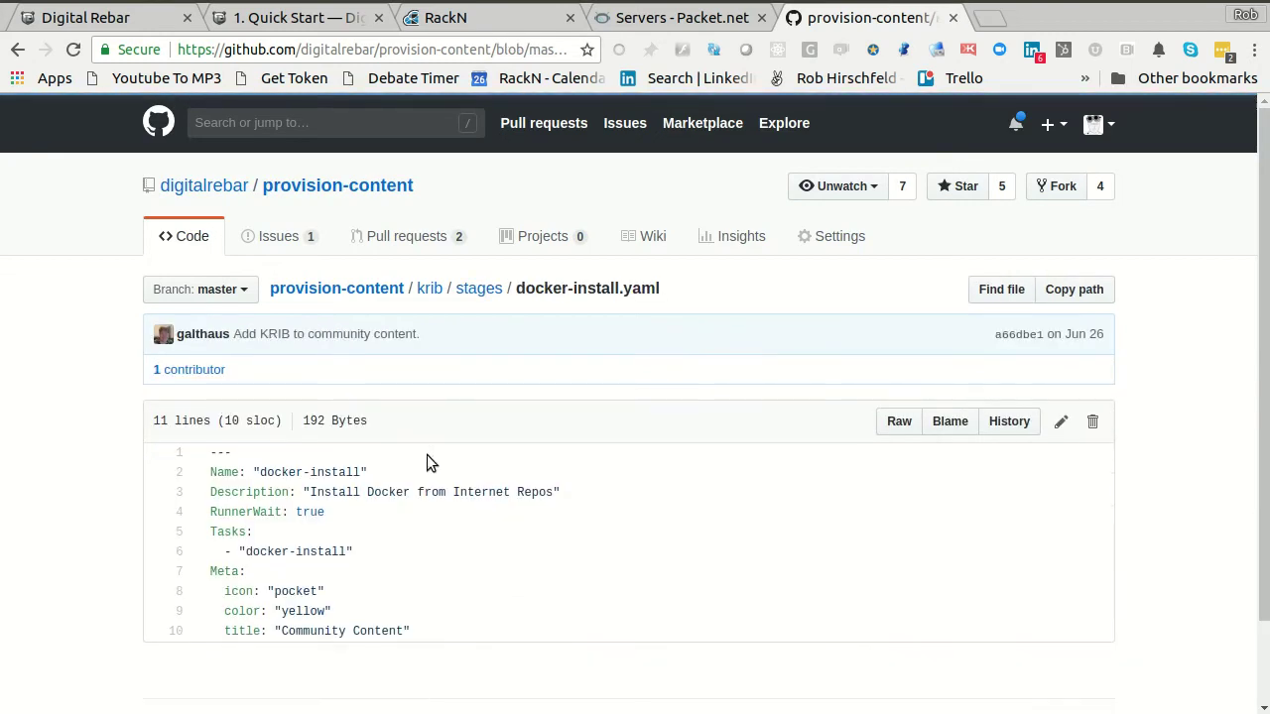
scroll(386, 521, down, 2)
key(alt+Left)
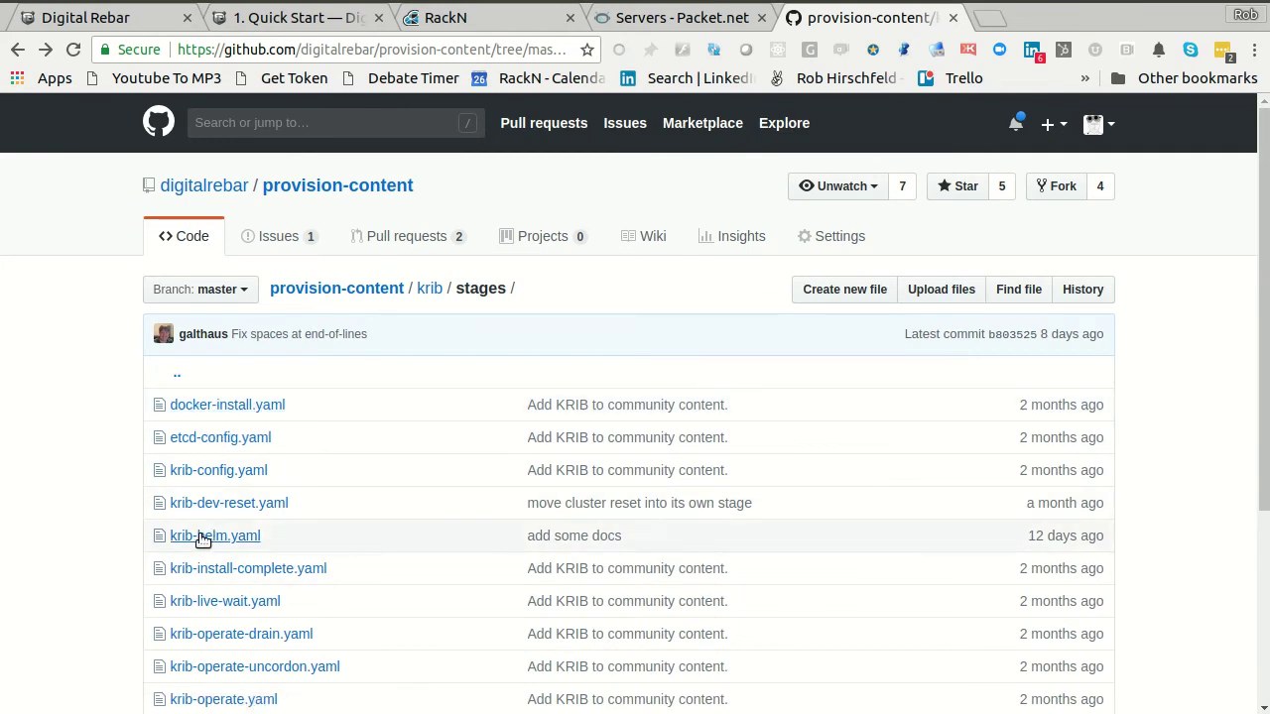
- Read the krib-helm.yaml stage definition, then return to the Quick Start guide
click(199, 538)
drag(210, 532, 804, 573)
click(419, 672)
scroll(573, 605, down, 2)
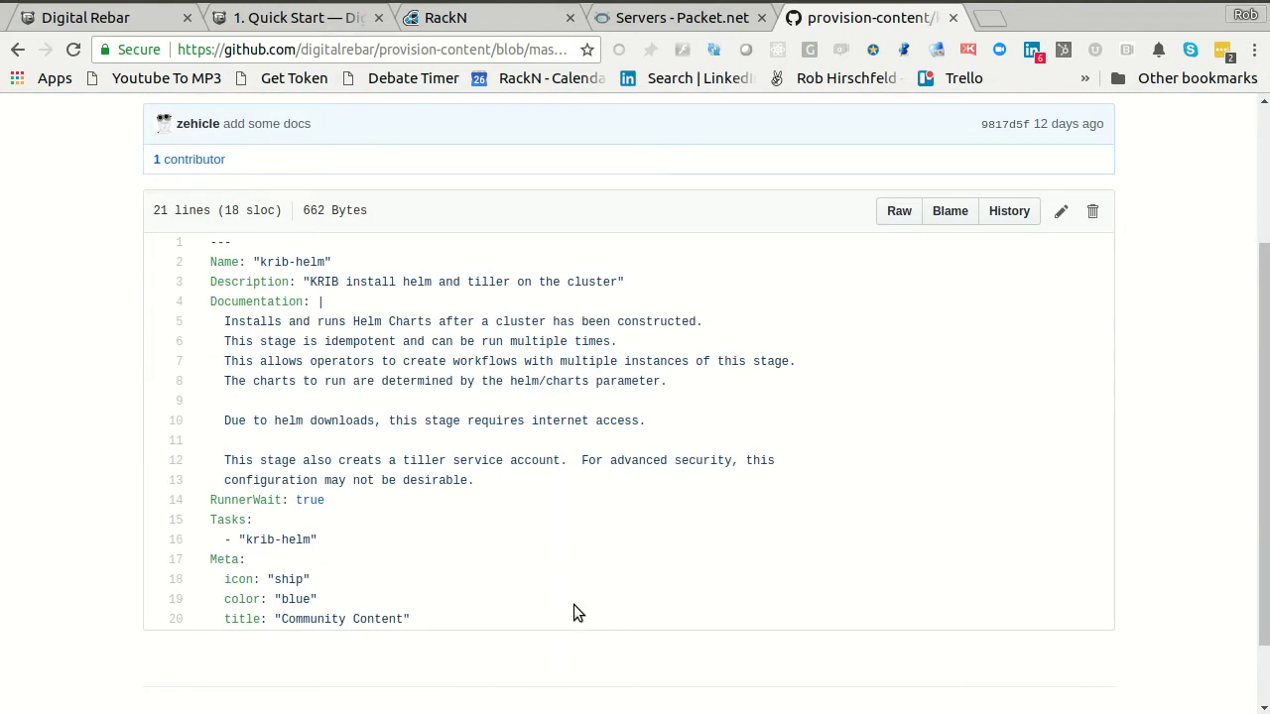
click(271, 20)
scroll(218, 460, up, 10)
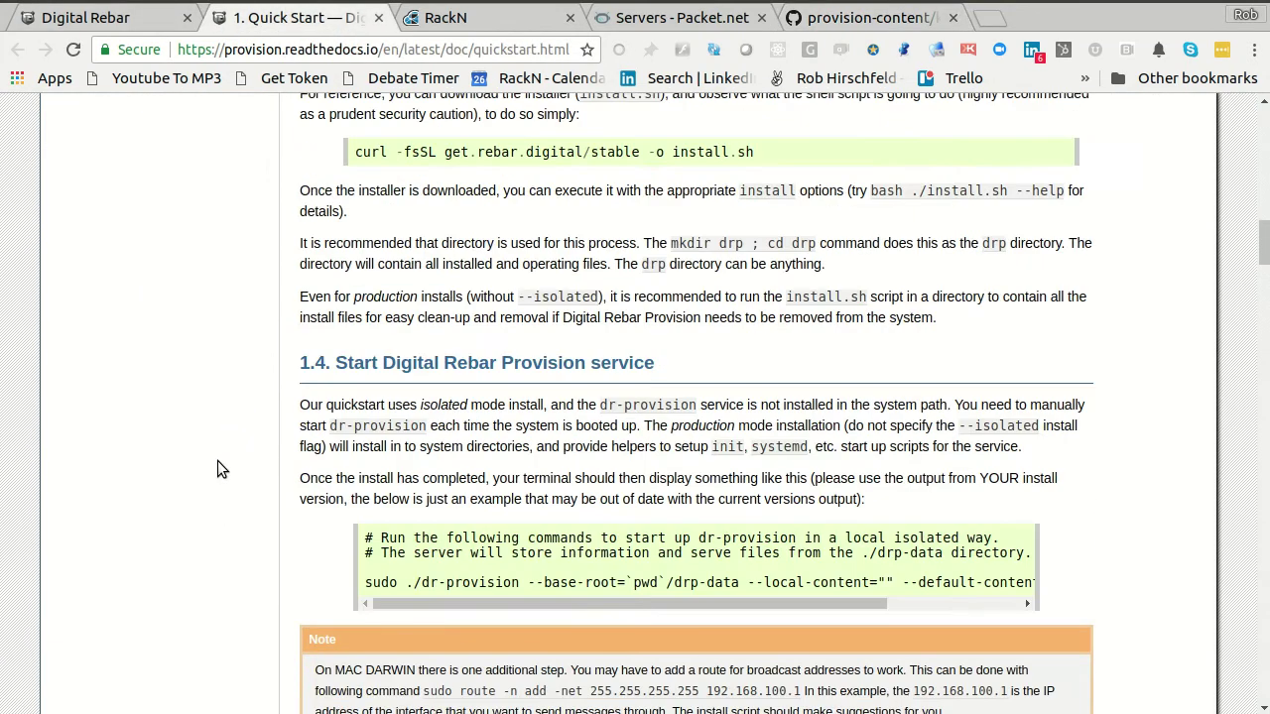
- Search the docs for 'krib' and read through the 29.17 krib content-pack page
scroll(218, 460, down, 9)
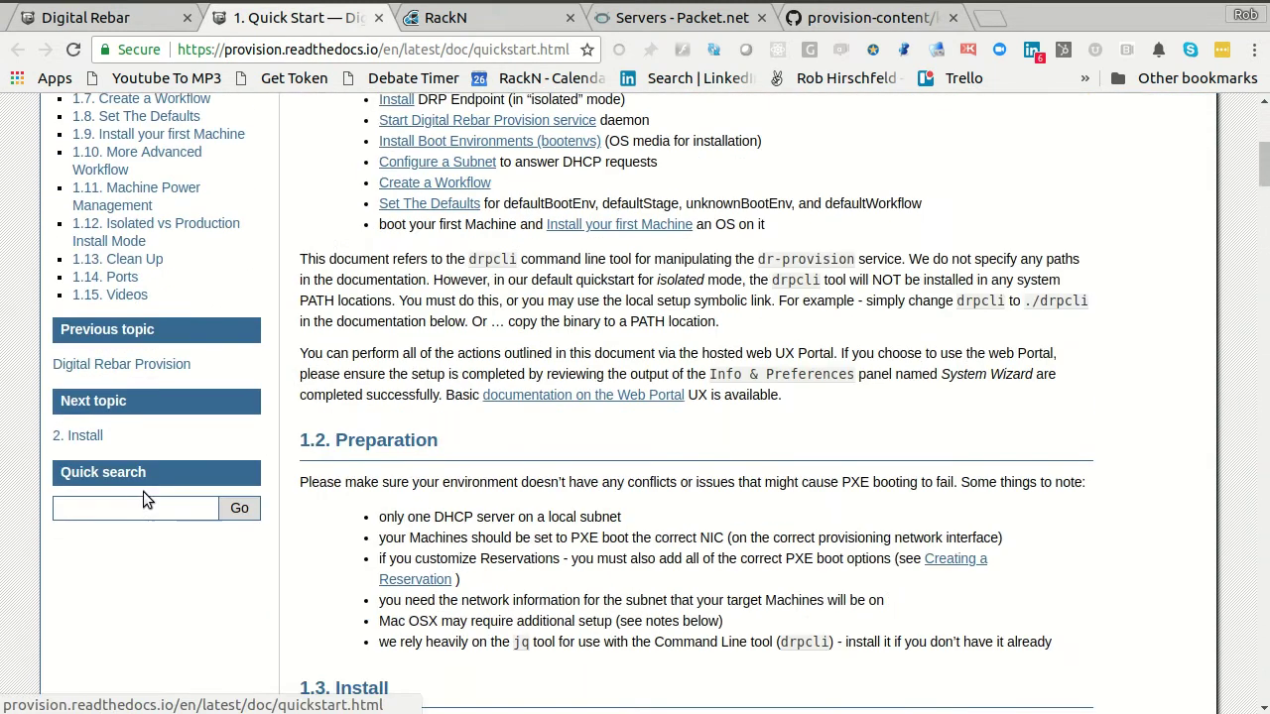
click(119, 504)
text(krib)
key(Return)
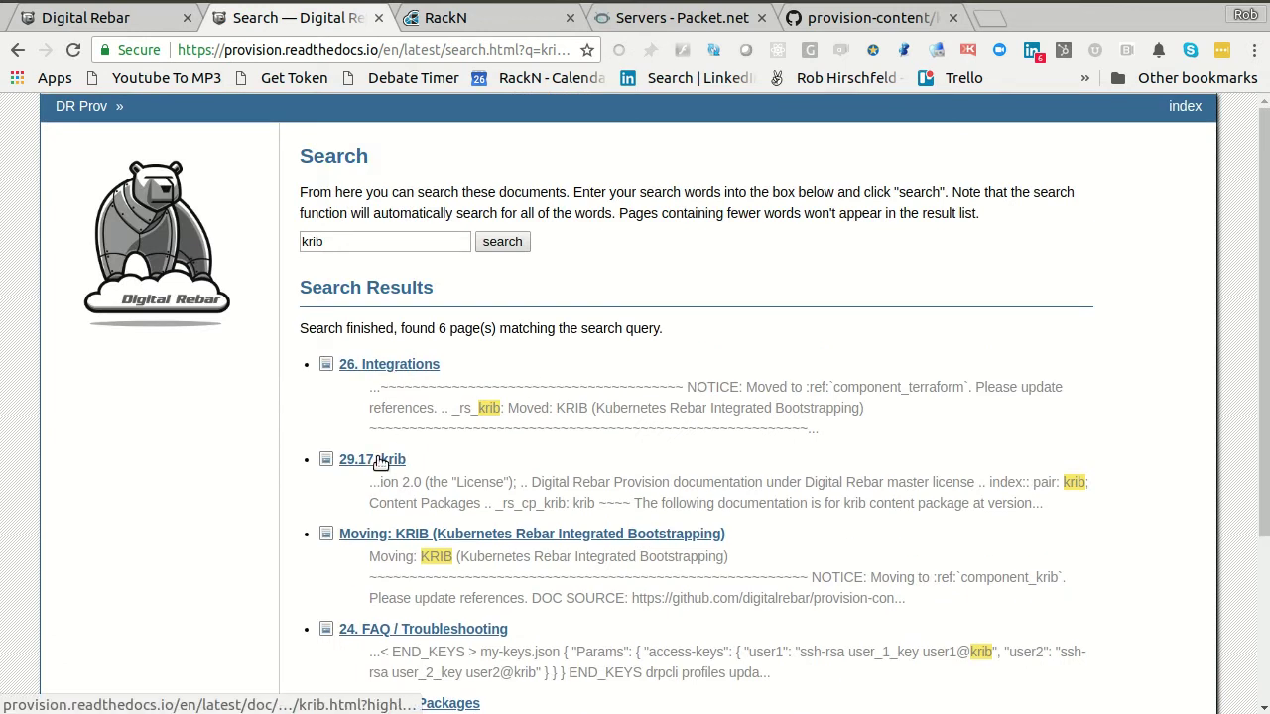
click(380, 461)
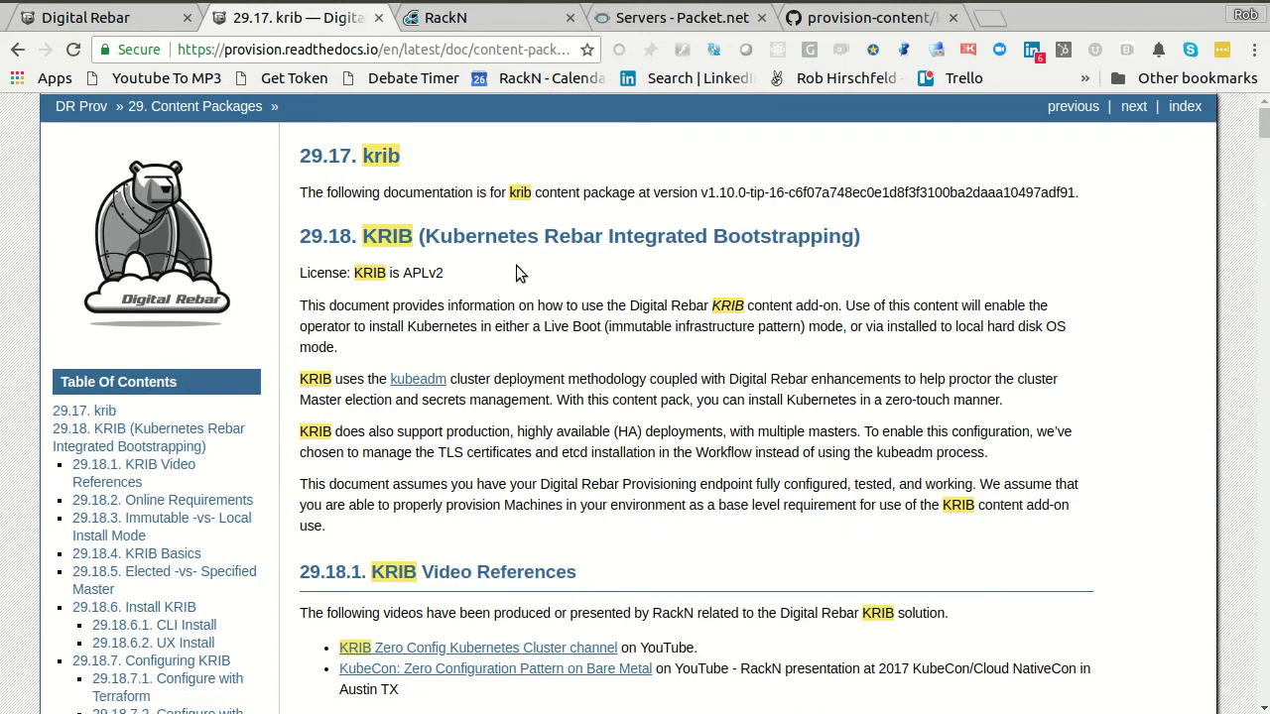
scroll(654, 437, down, 4)
scroll(652, 434, down, 8)
scroll(652, 433, down, 6)
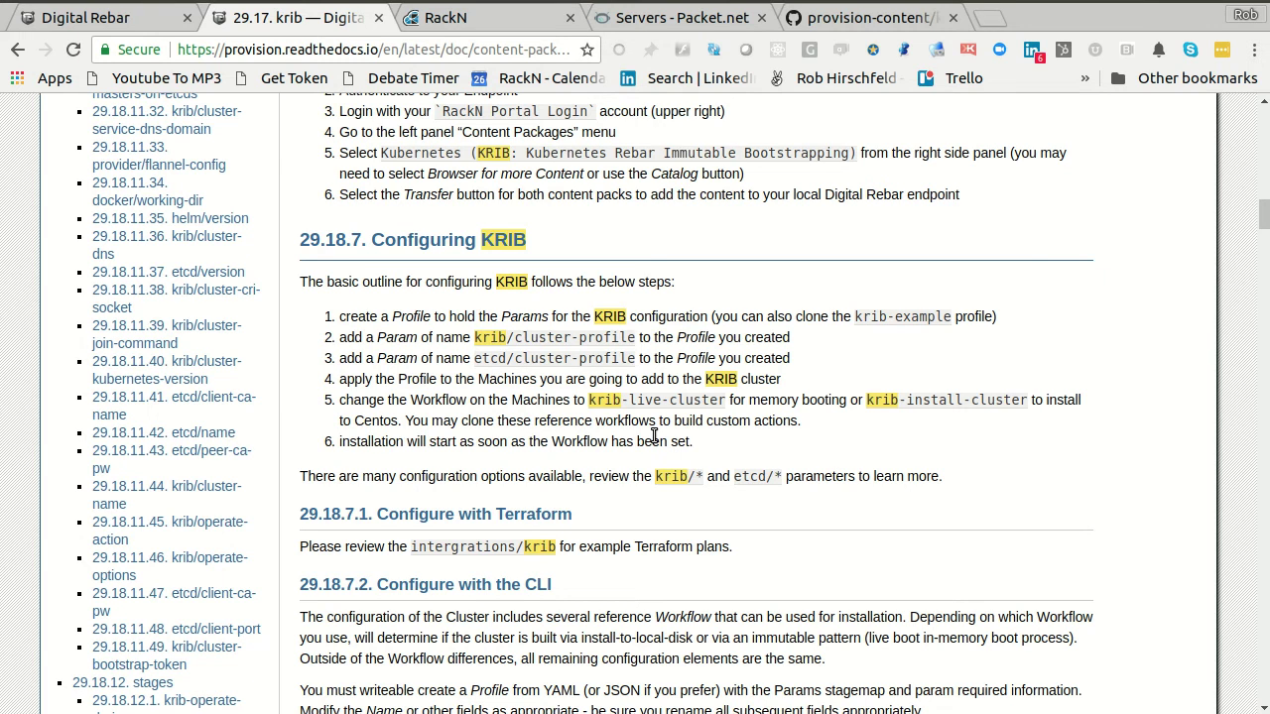
scroll(654, 437, down, 5)
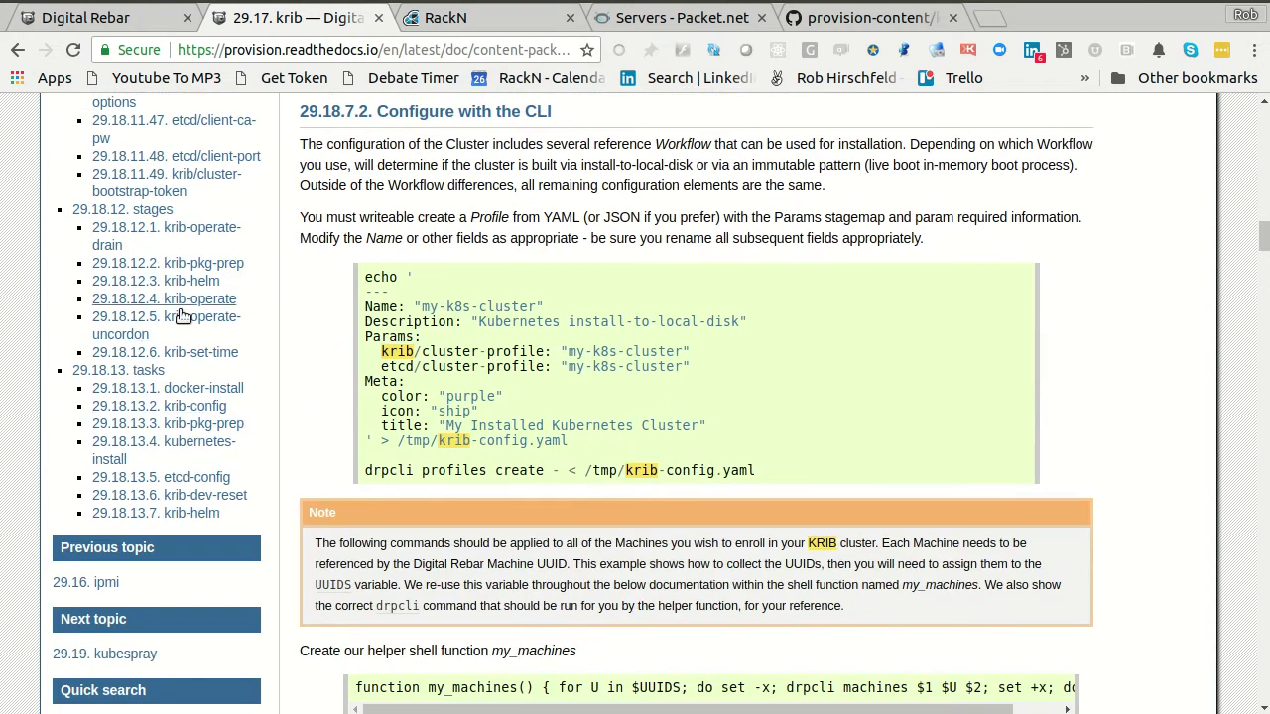
scroll(182, 422, up, 6)
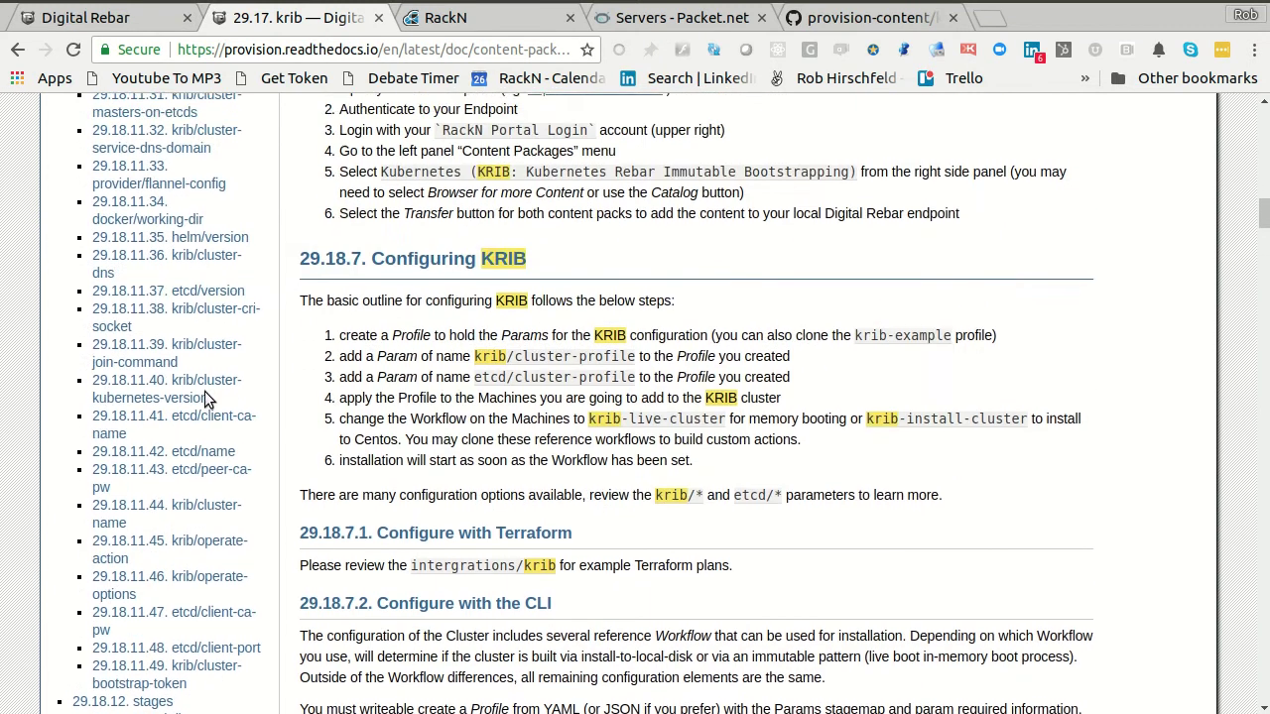
scroll(182, 288, up, 1)
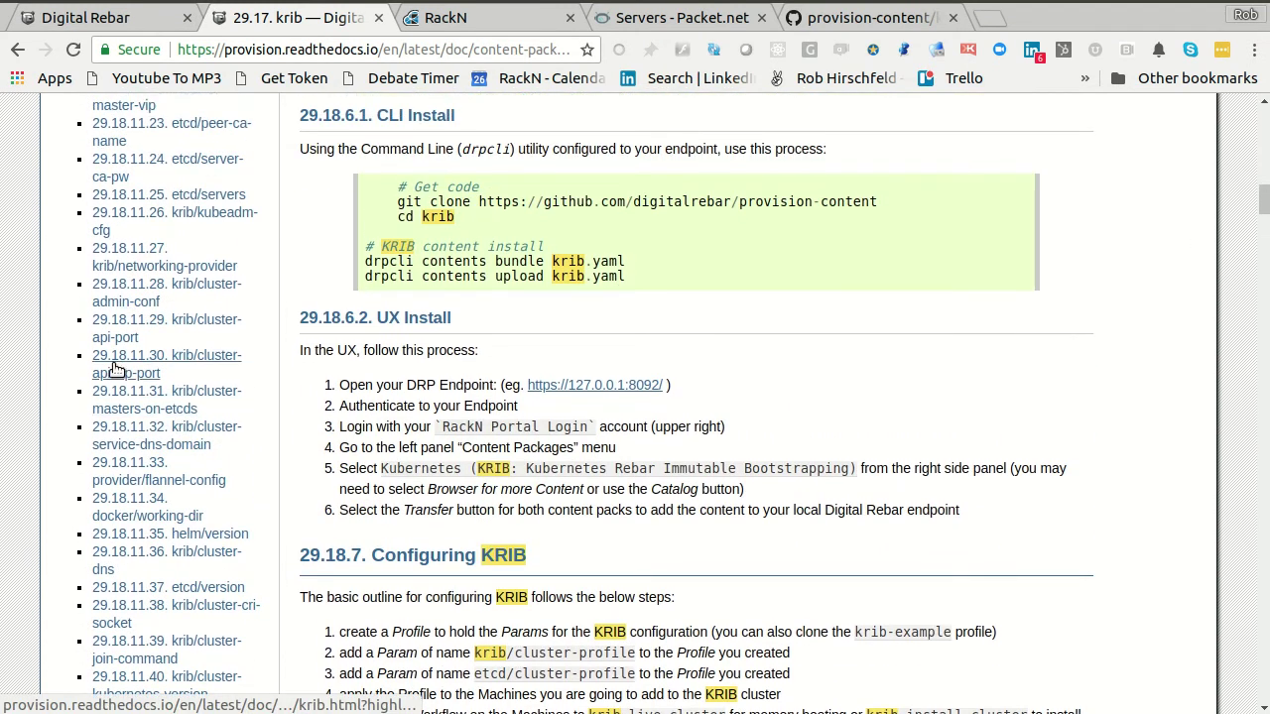
- Review the krib/cluster-api-vip-port parameter description and its 8443 default
click(203, 365)
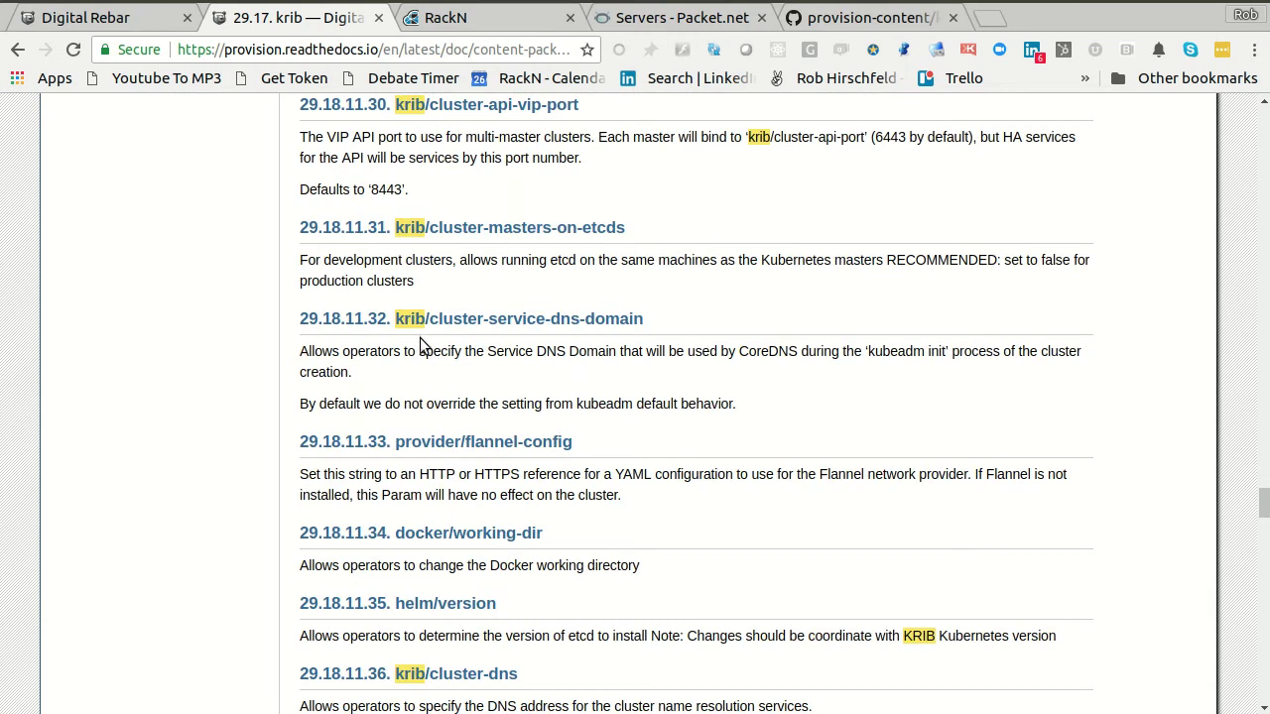
scroll(553, 367, up, 3)
drag(290, 285, 625, 339)
click(627, 341)
drag(415, 288, 445, 363)
click(341, 340)
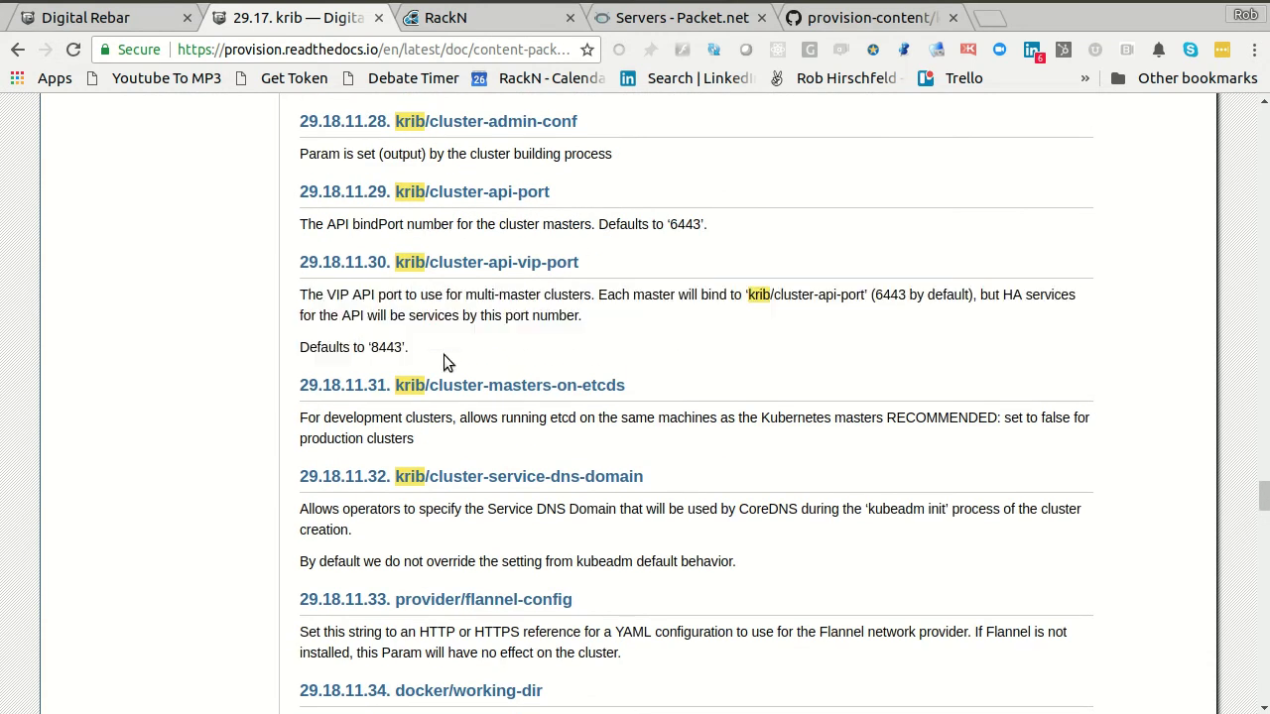
drag(296, 301, 417, 357)
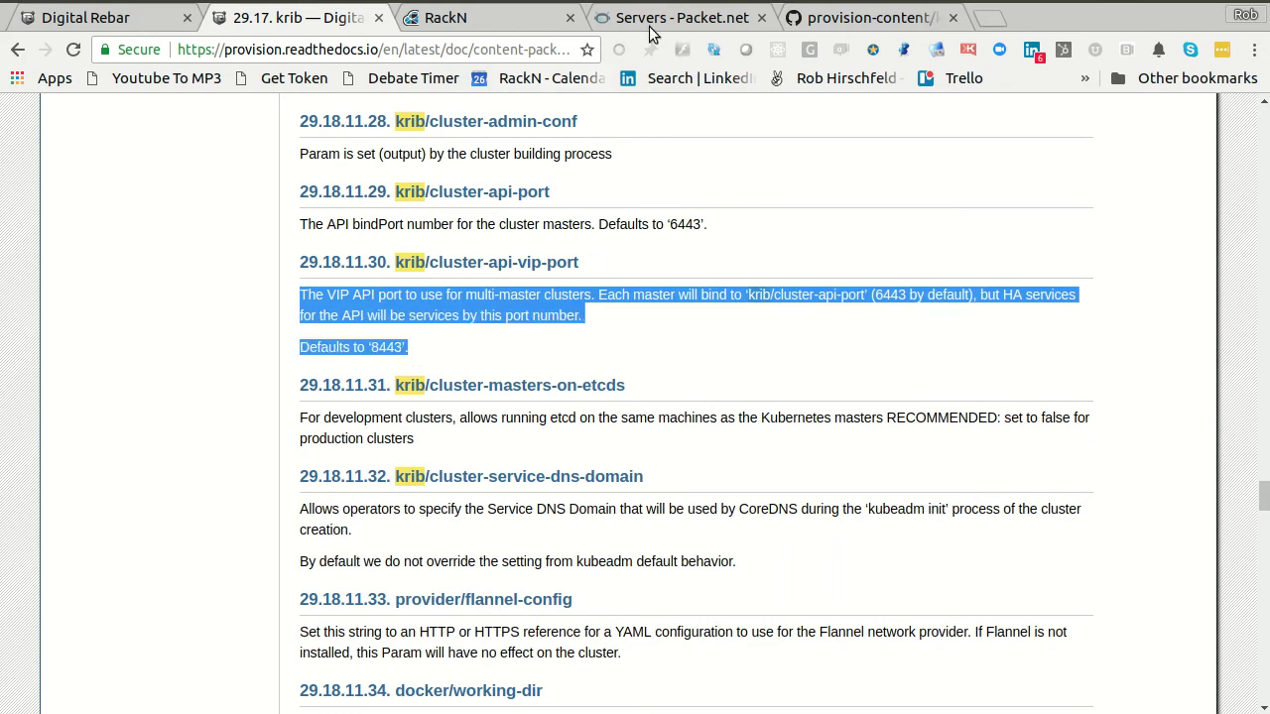
click(838, 19)
- Open krib/params/krib-cluster-api-port.yaml in the provision-content repository
key(alt+Left)
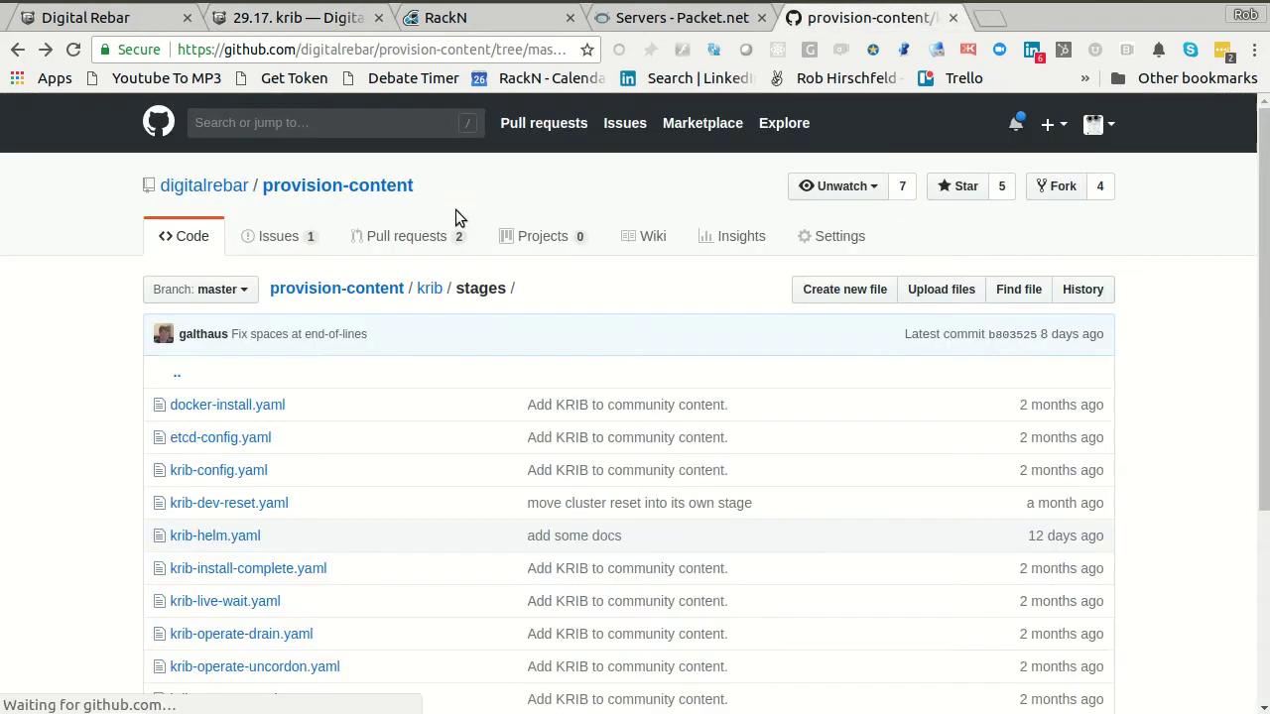
click(457, 289)
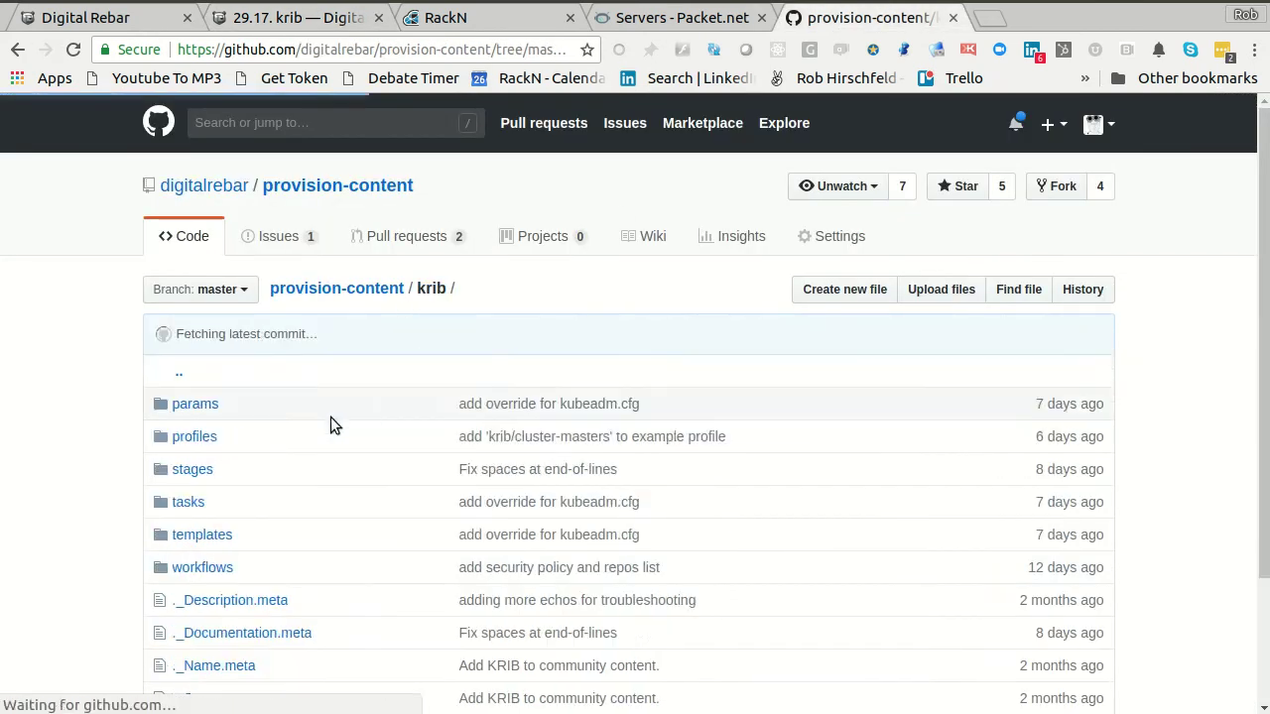
click(195, 406)
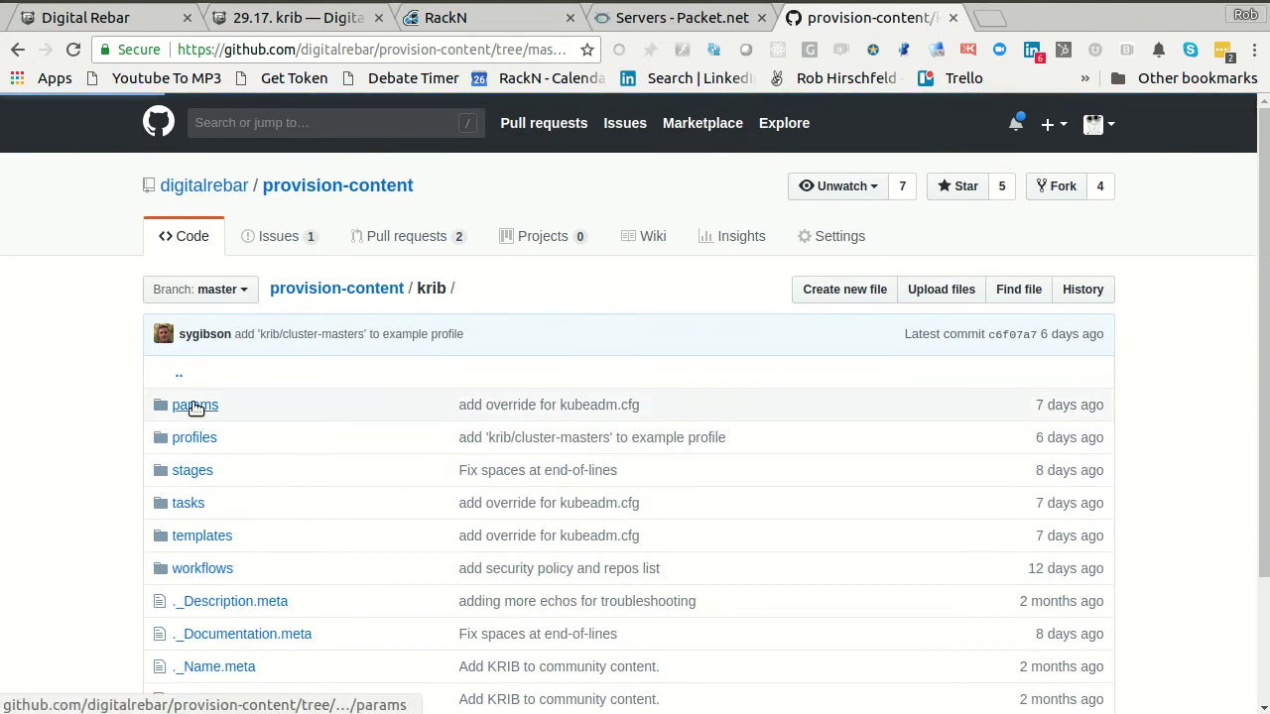
scroll(235, 557, down, 2)
scroll(235, 557, down, 5)
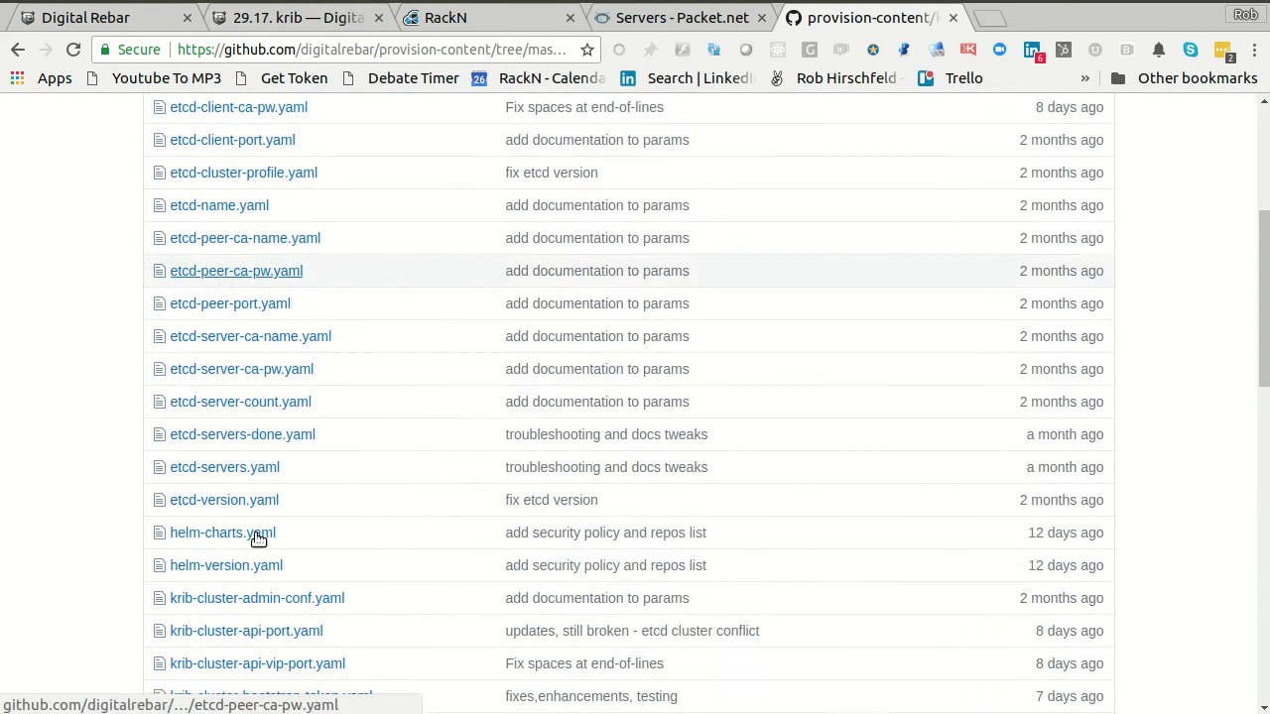
scroll(354, 635, down, 1)
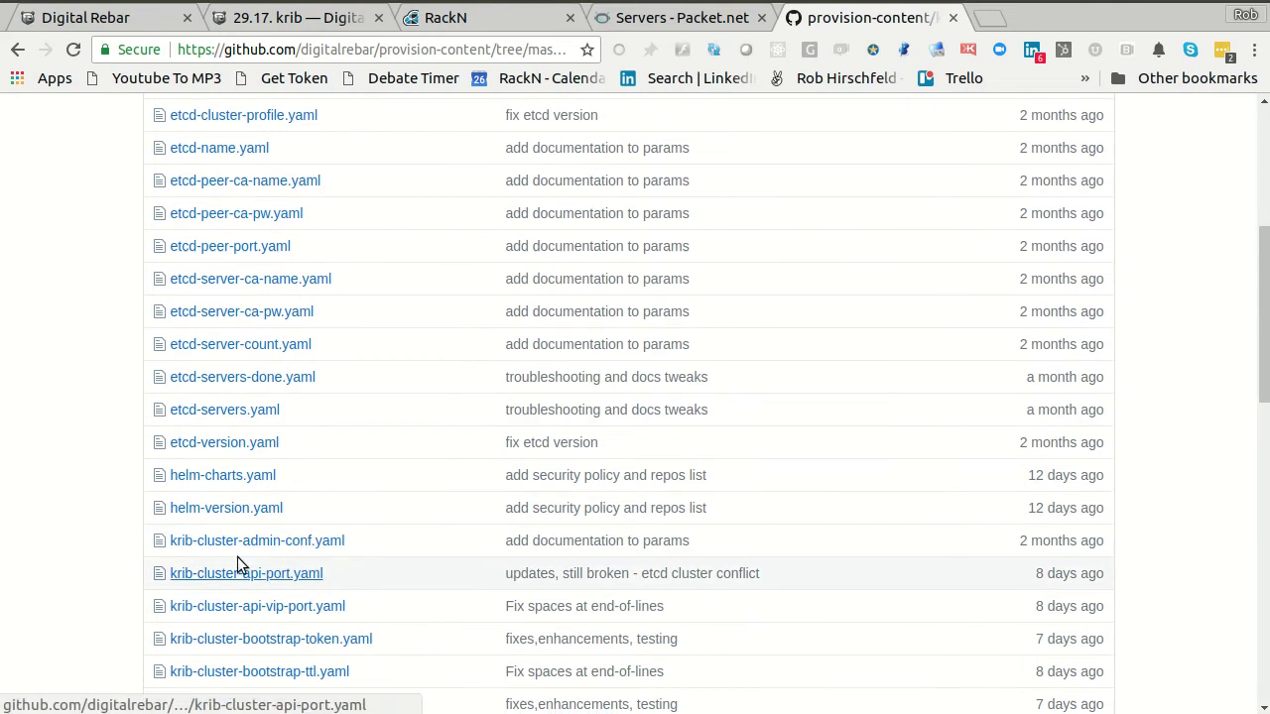
click(218, 578)
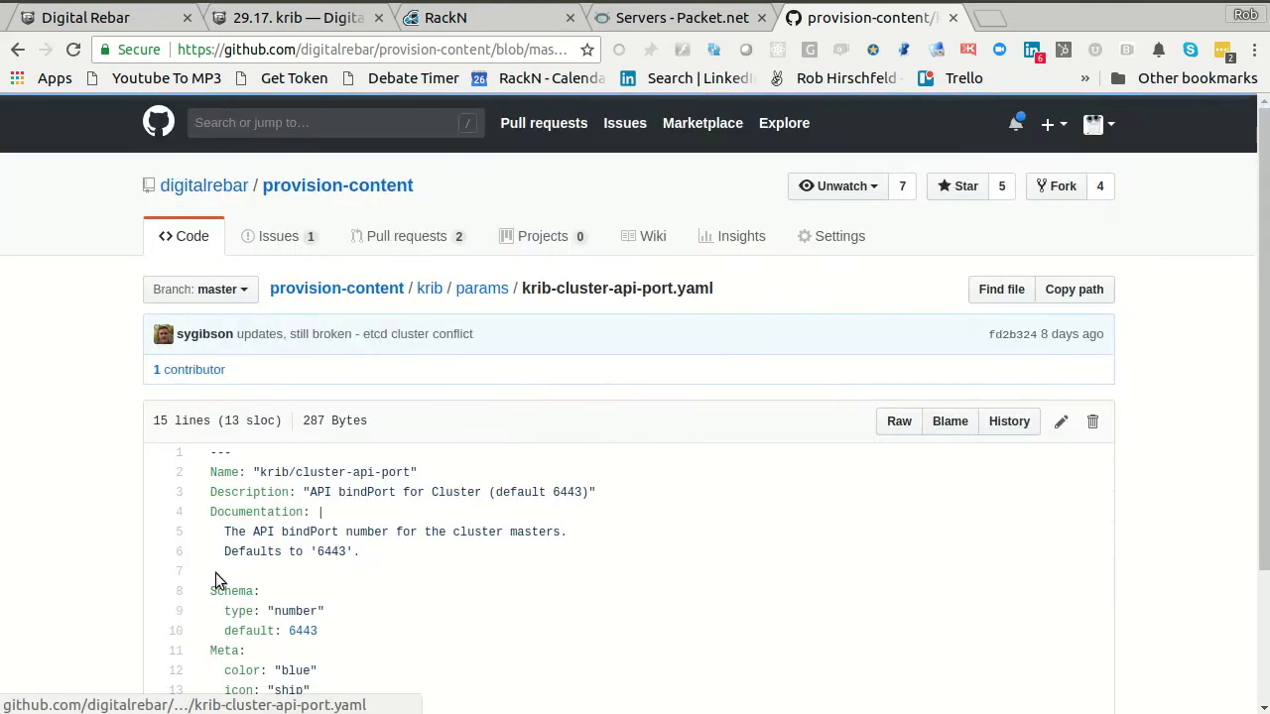
- Read the parameter's bindPort documentation and 6443 default, glancing at the RackN content page
drag(204, 517, 284, 581)
click(283, 583)
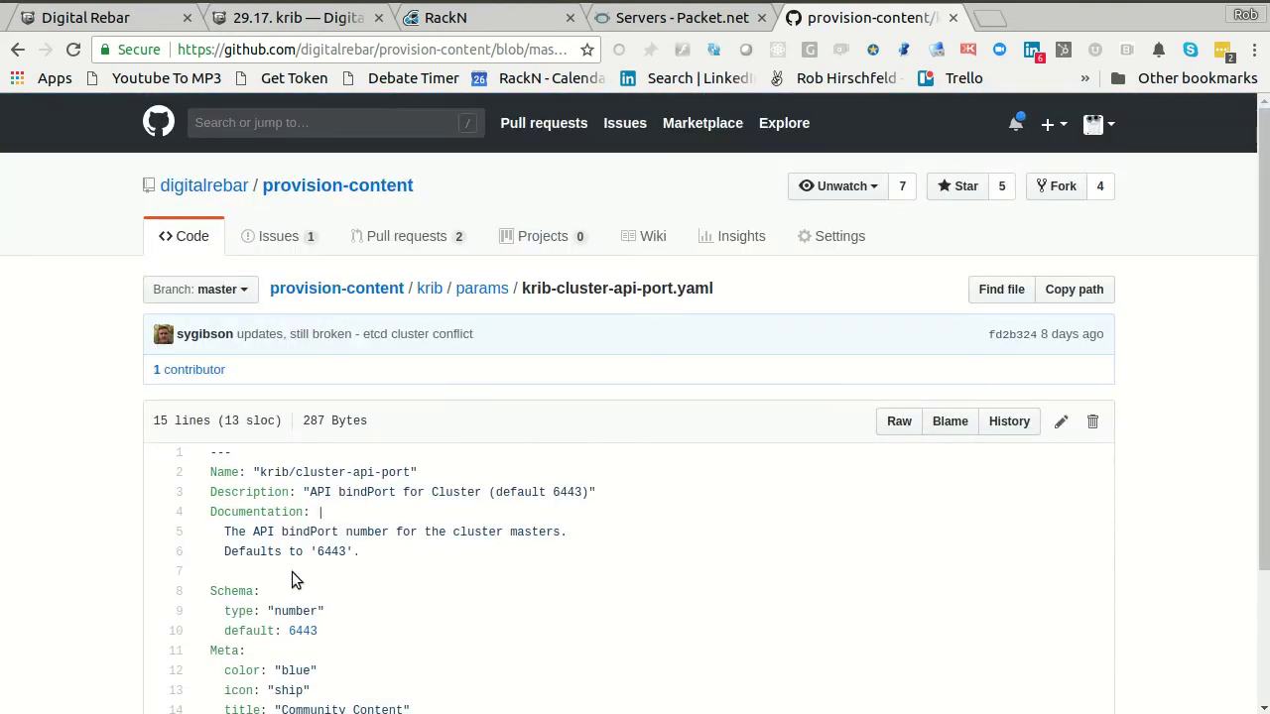
drag(313, 532, 487, 589)
click(323, 583)
click(507, 21)
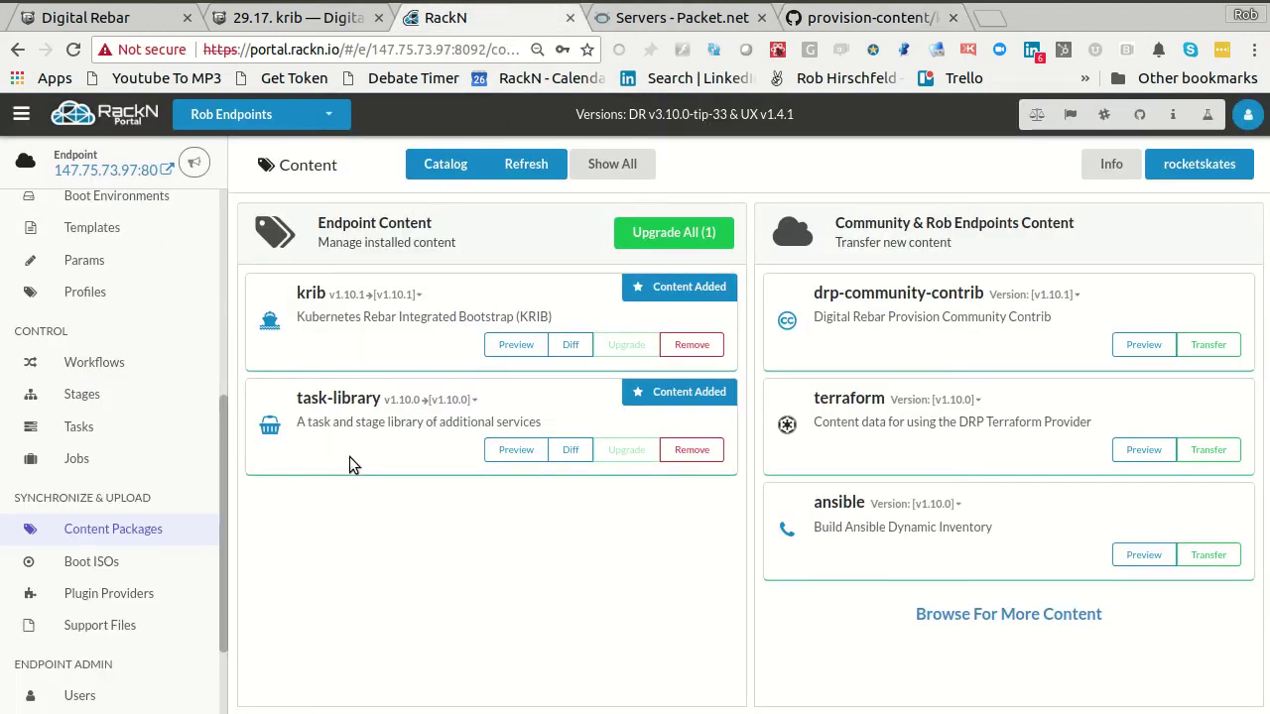
click(837, 22)
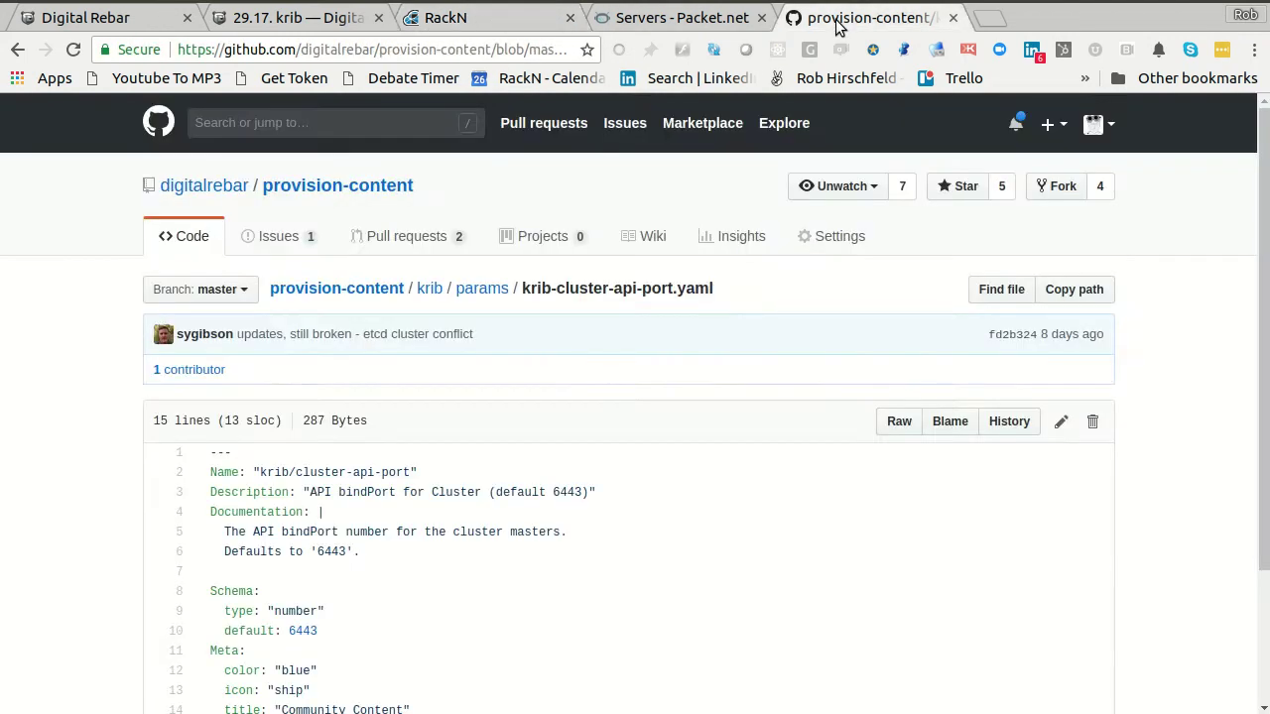
key(alt+Tab)
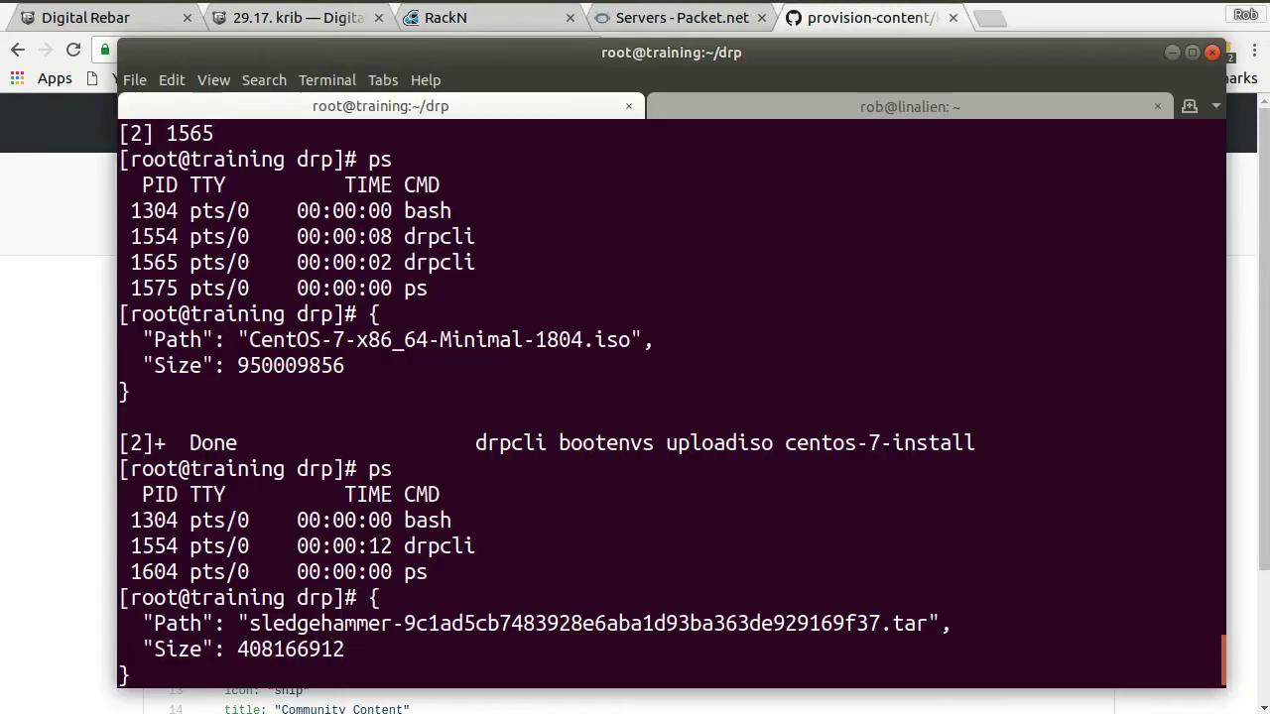
- In the second terminal session, move into ~/digitalrebar/provision-content and clear the screen
click(784, 106)
text(cd dig)
key(Tab)
text(pro)
key(Tab)
text(-con)
key(Tab)
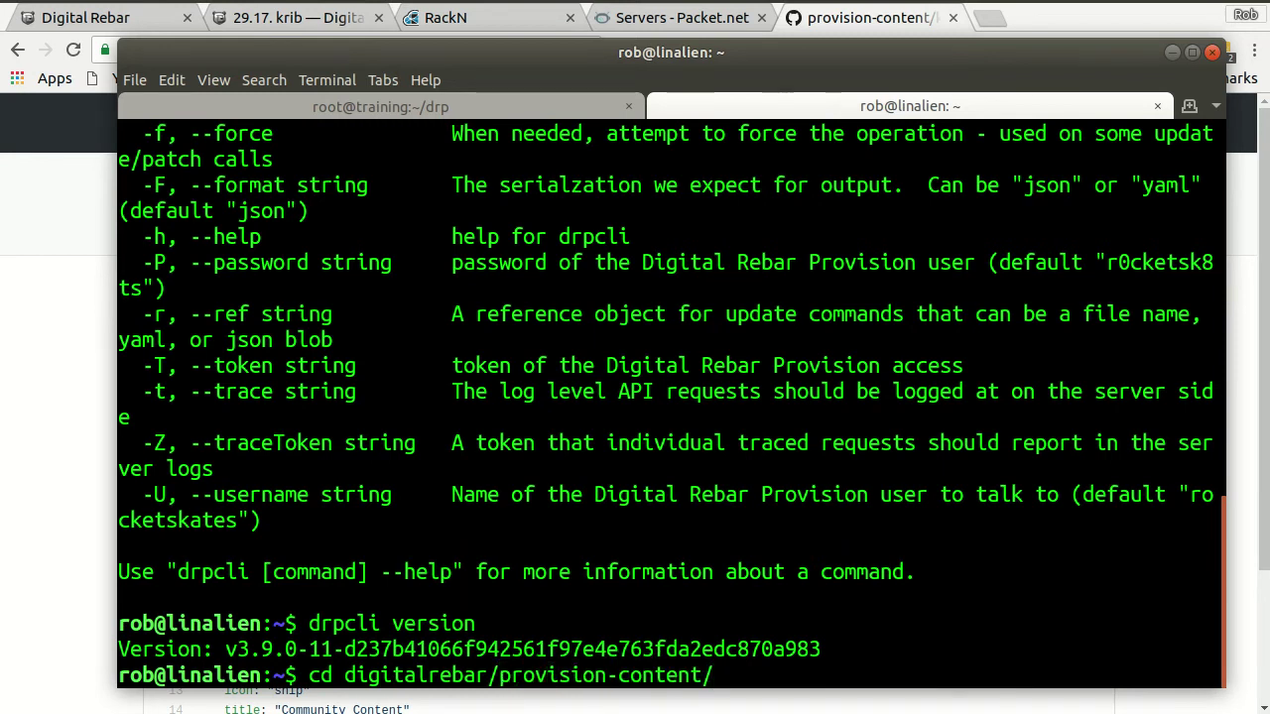
key(Return)
text(clear)
key(Return)
- Enter the krib folder and update it with git pull
text(cd k)
key(Tab)
key(Return)
text(git pull)
key(Return)
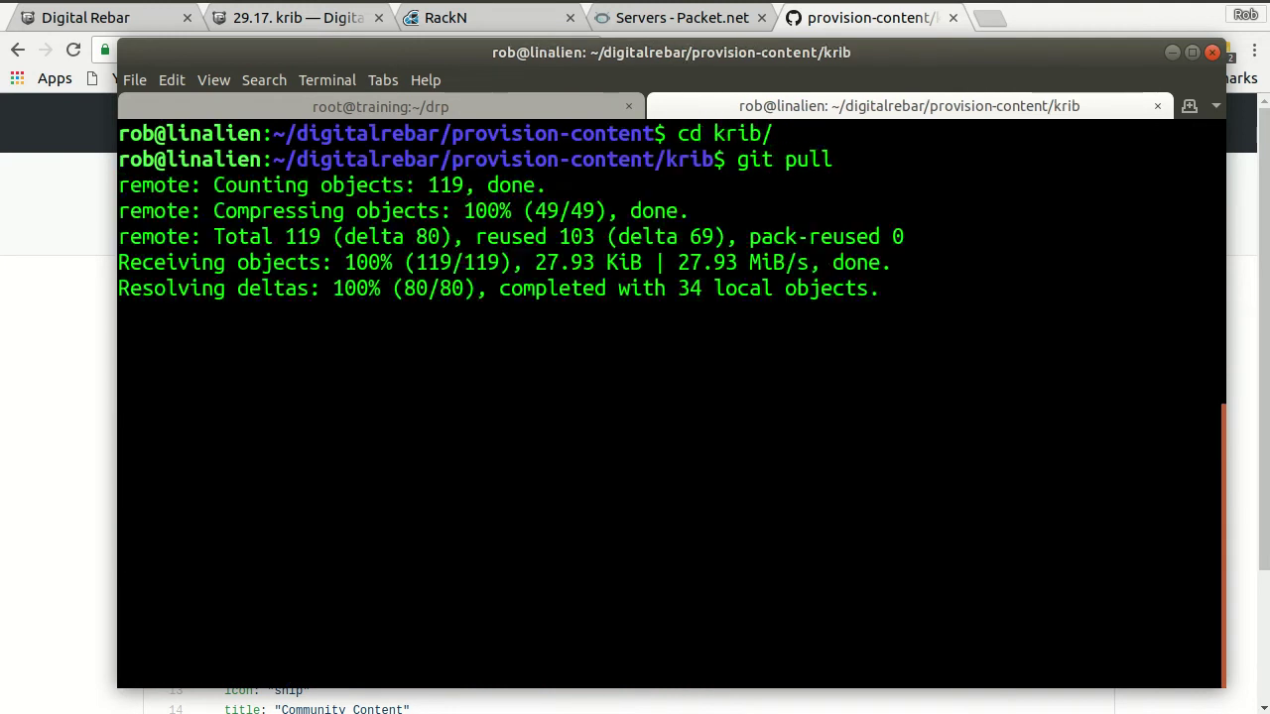
text(clear)
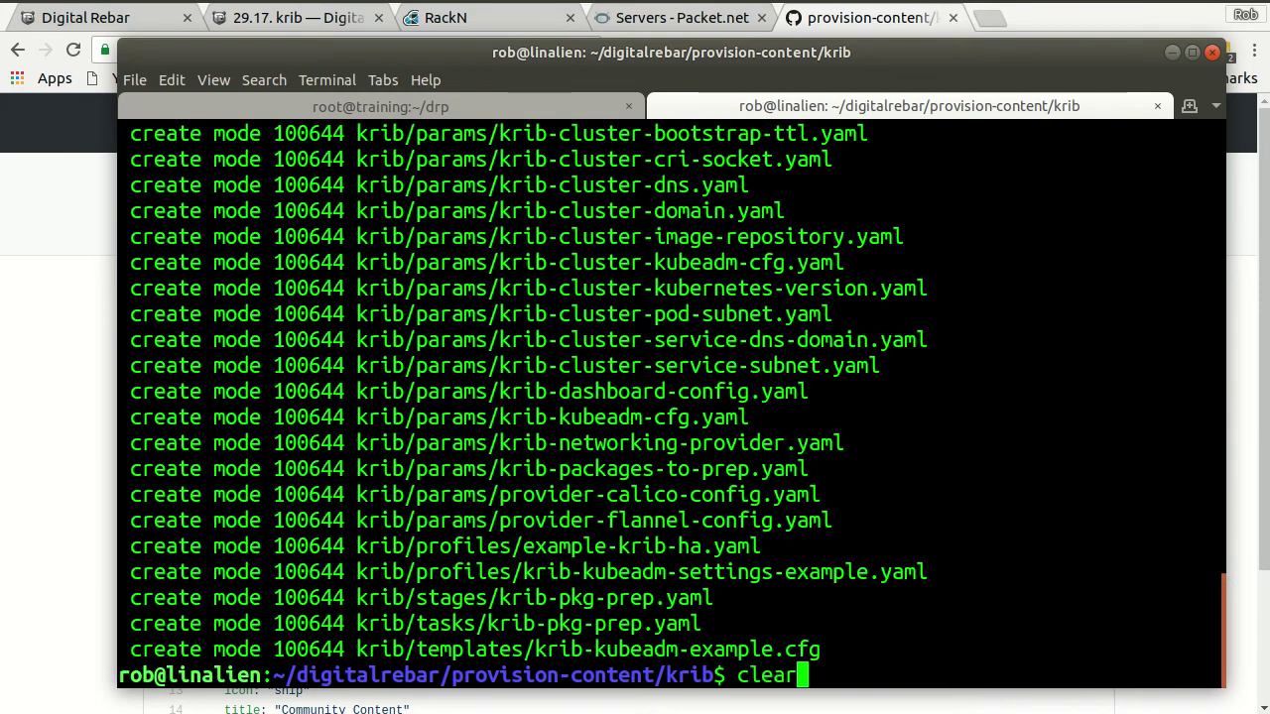
key(Return)
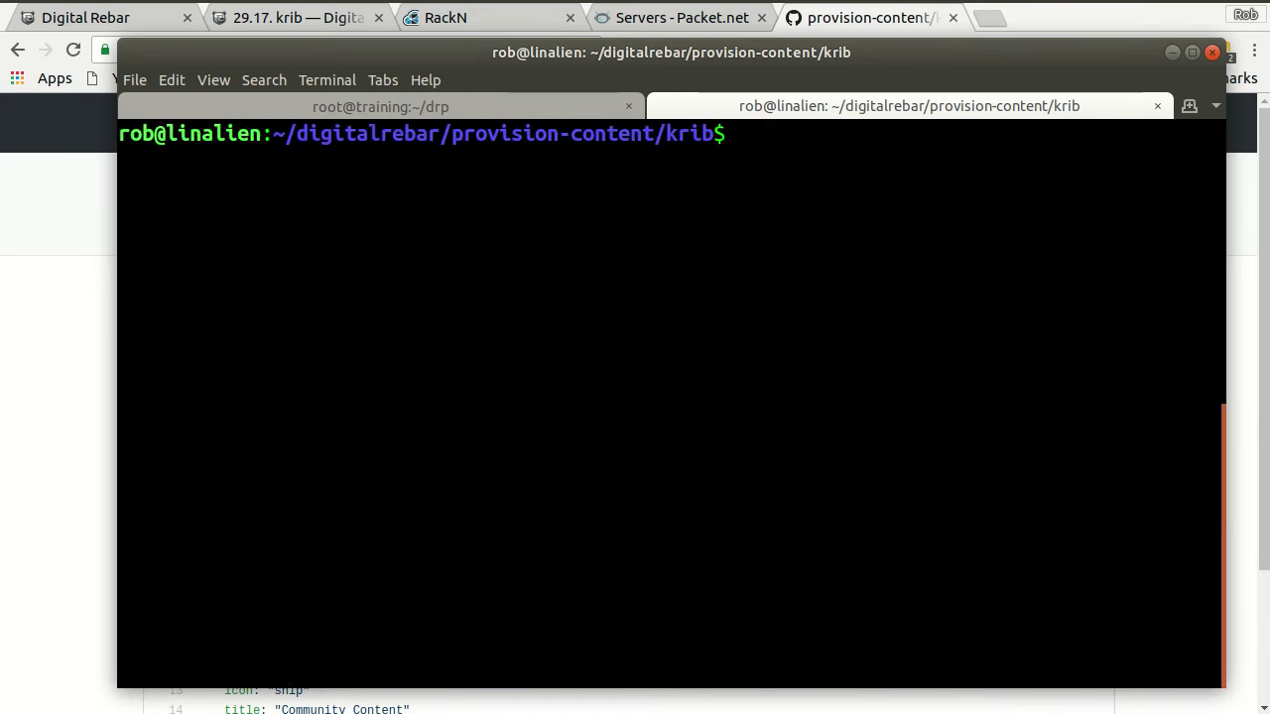
- Bundle the krib content into krib.yaml with drpcli contents bundle
text(drpc)
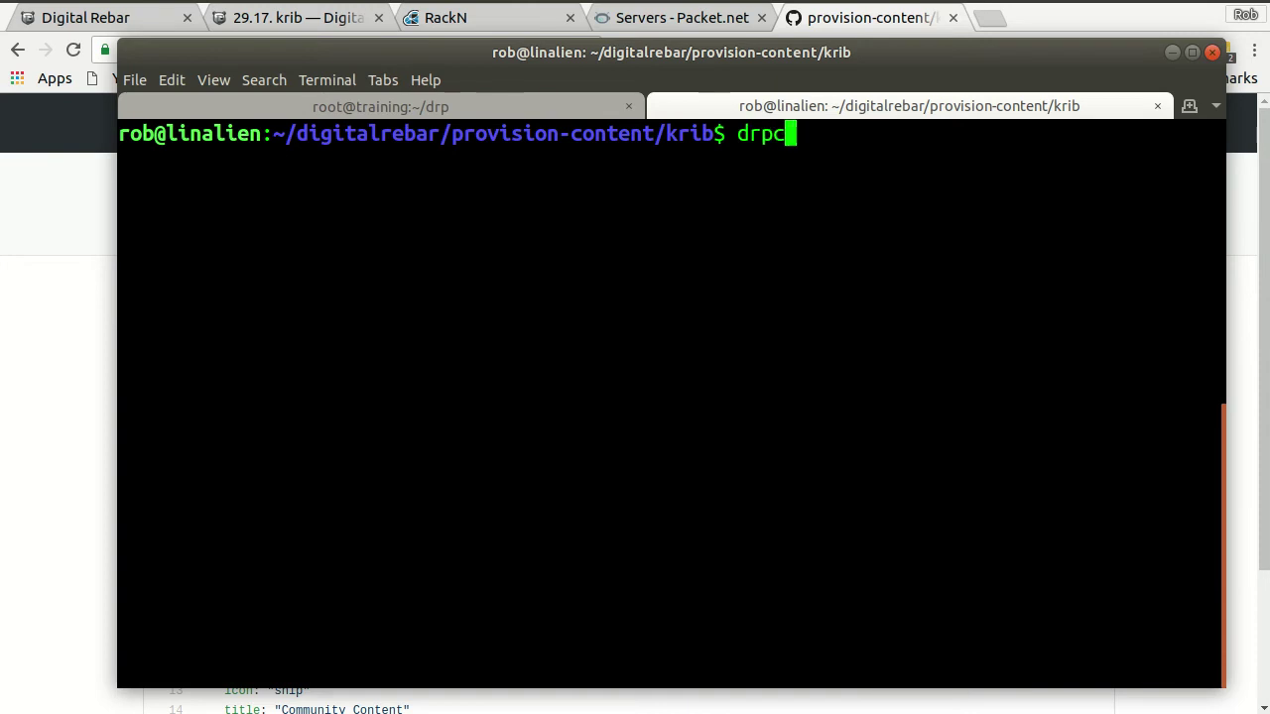
text(li contents)
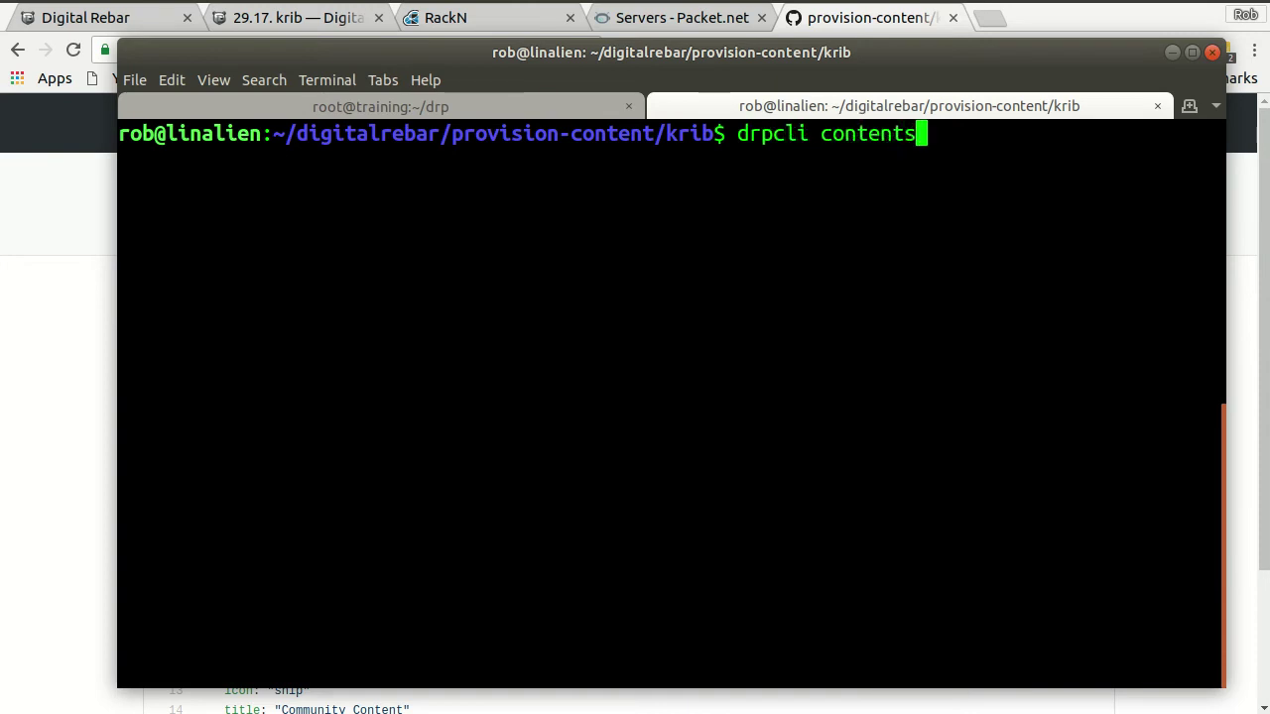
text( bundle )
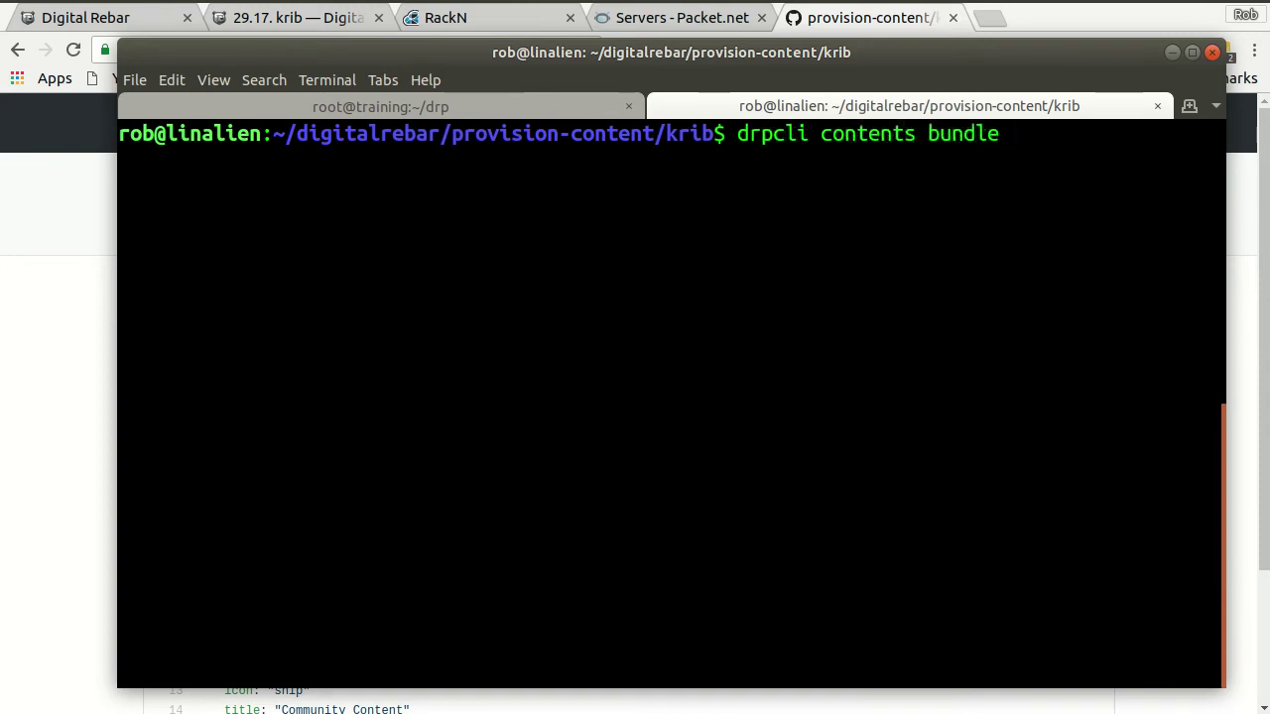
text(krib.yaml)
key(Return)
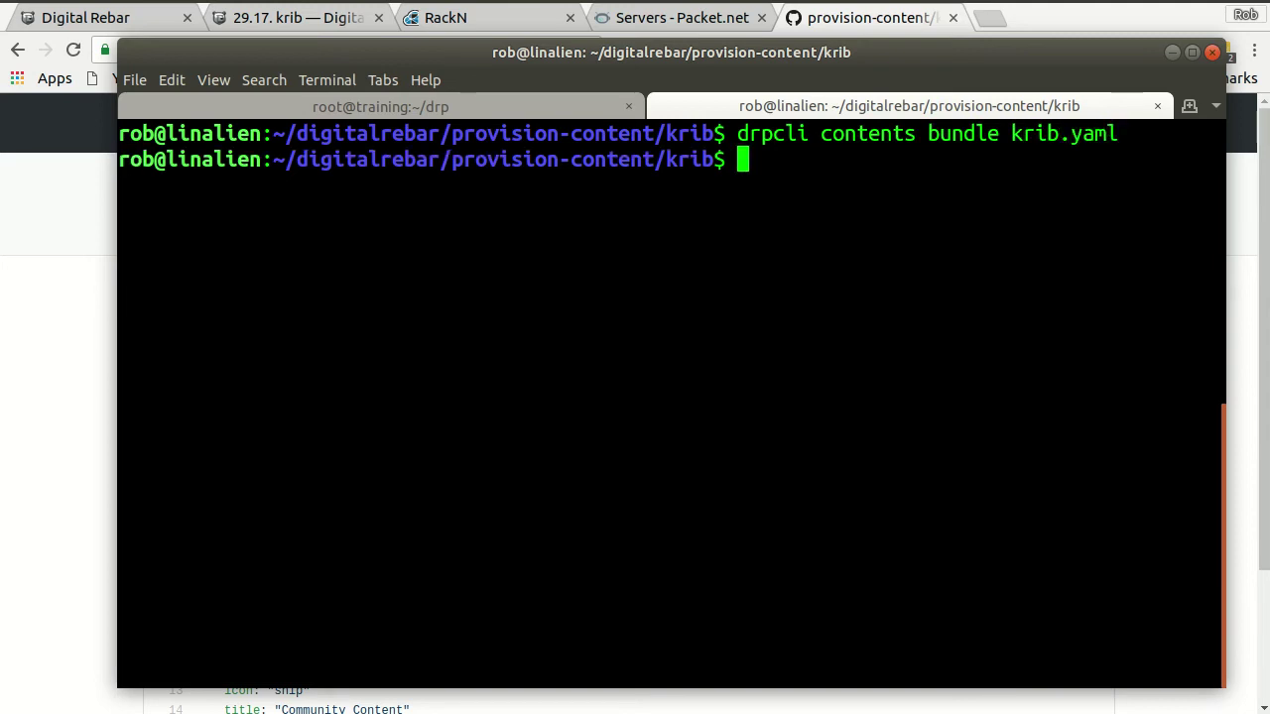
text(tail krib.yaml)
- Show the end of krib.yaml with tail, then open the file in less
key(Return)
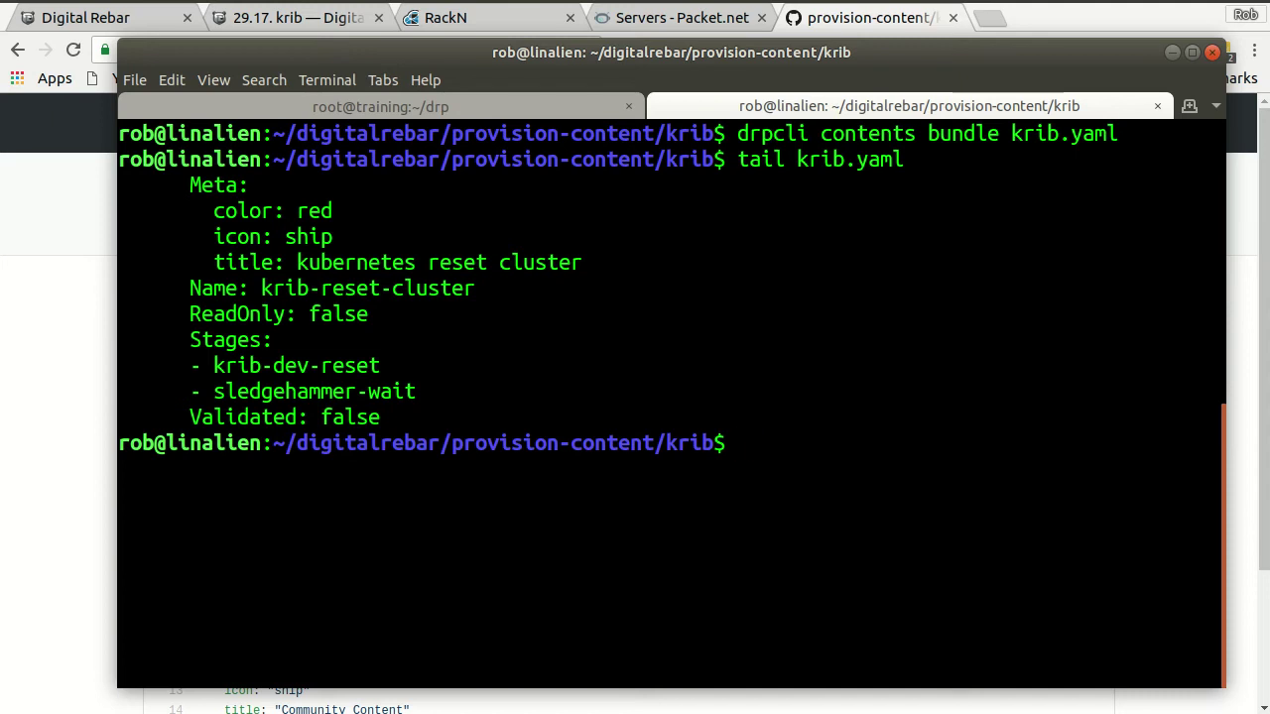
key(Up)
key(Home)
key(Delete)
key(Delete)
key(Delete)
key(Delete)
text(les)
key(Return)
key(Up)
key(Home)
key(Right)
key(Right)
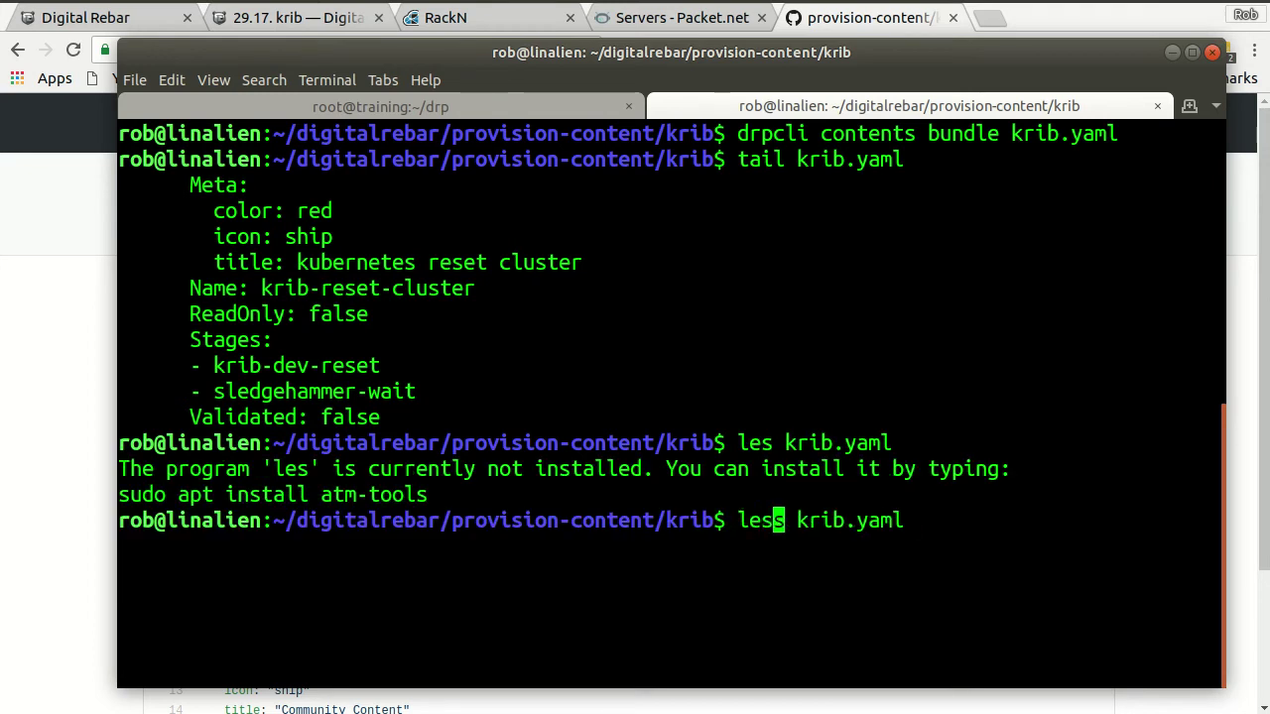
text(s)
key(Return)
- Page down to the etcd client-port and cluster-profile params, then quit and clear
scroll(635, 396, down, 2)
key(Down)
key(Down)
key(Down)
key(Down)
key(Down)
key(Down)
key(Down)
key(Down)
key(Down)
key(Down)
key(Down)
key(Down)
key(Down)
key(Down)
key(Down)
key(Down)
key(Down)
key(Down)
key(Down)
key(Down)
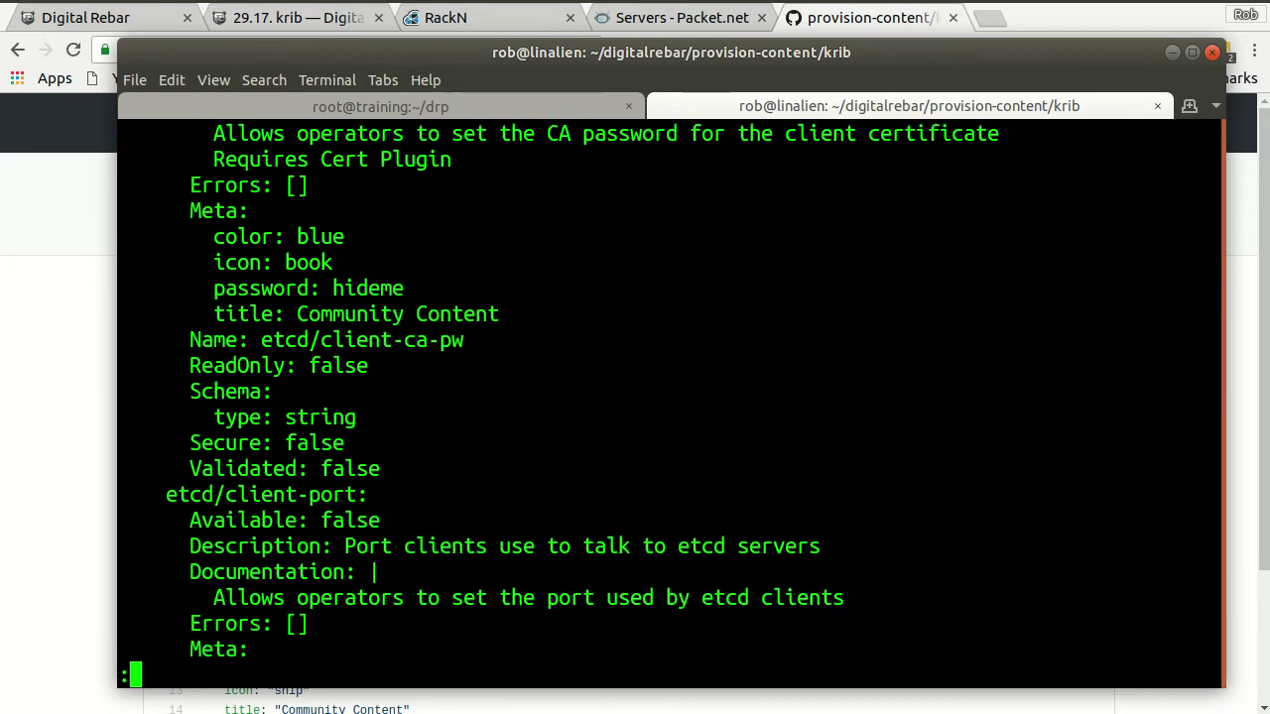
key(Down)
key(Down)
key(Down)
key(Down)
key(Down)
key(Down)
key(Down)
key(Down)
key(Down)
key(Down)
key(Down)
key(Down)
key(Down)
key(Down)
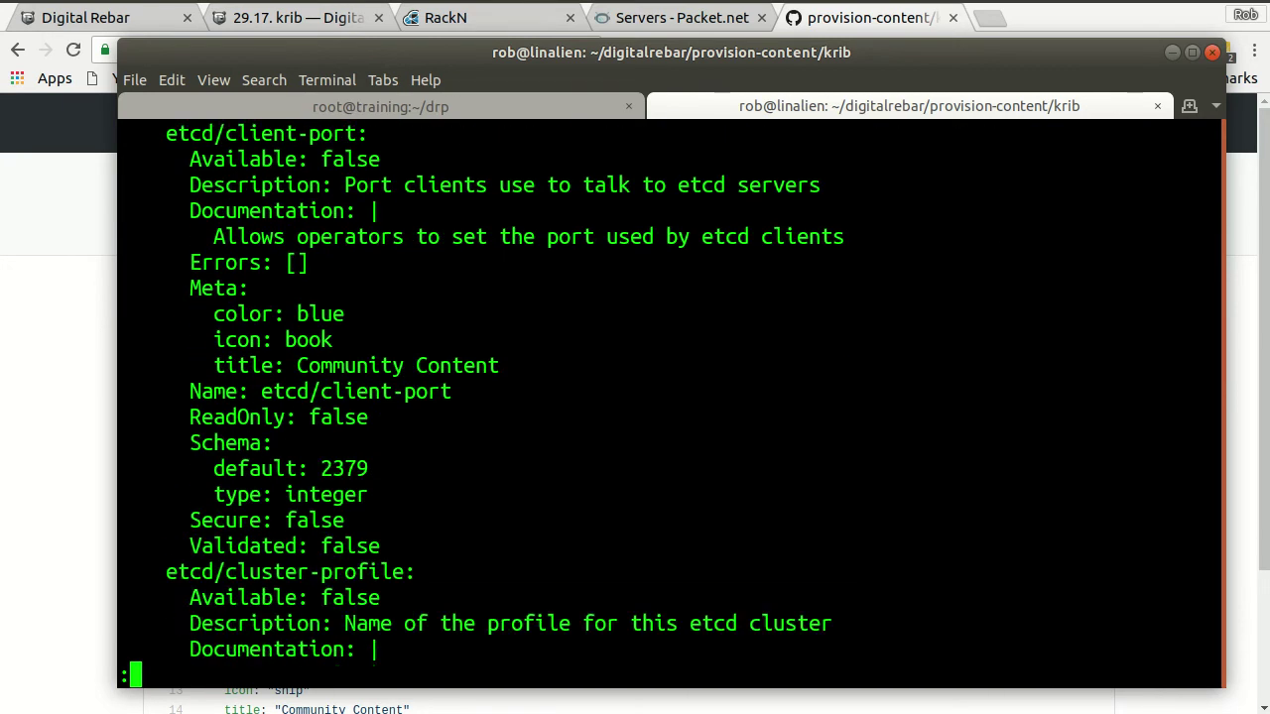
key(Down)
key(Down)
key(Down)
key(Down)
key(Down)
text(qclear)
key(Return)
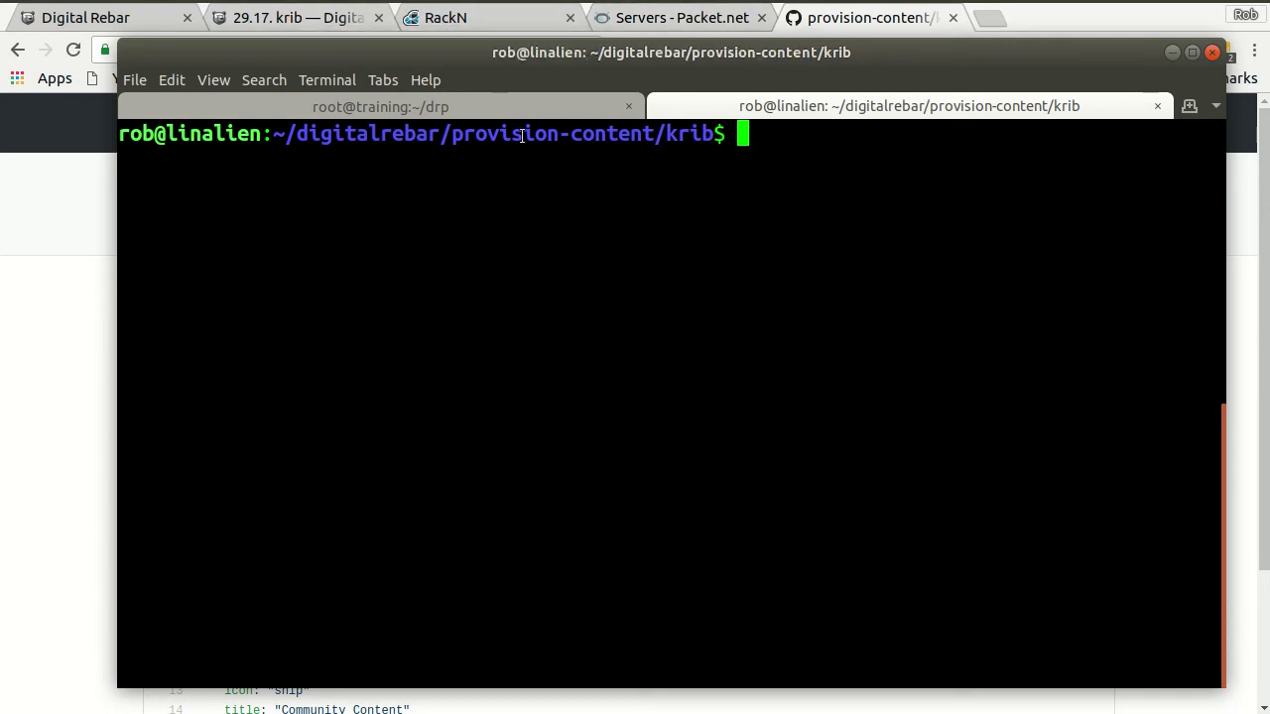
- Copy the endpoint address 147.75.73.97:8092 from the RackN portal's URL
click(461, 20)
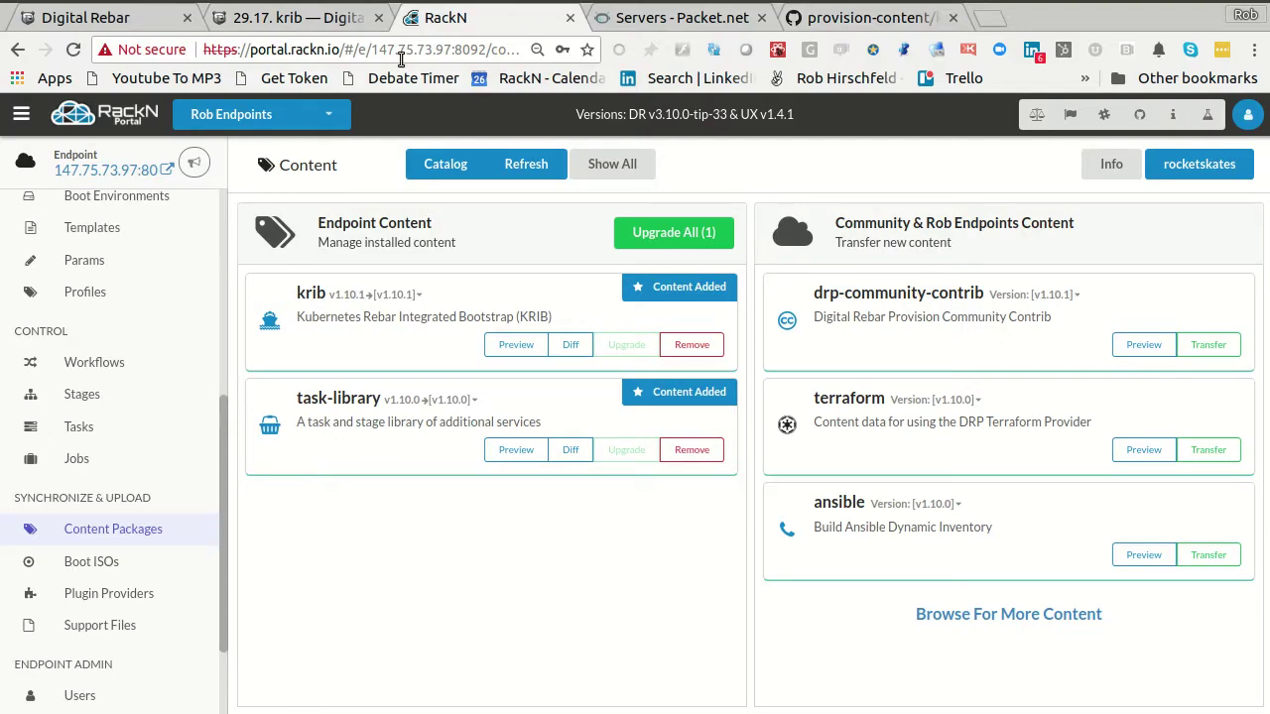
drag(373, 50, 487, 48)
key(ctrl+c)
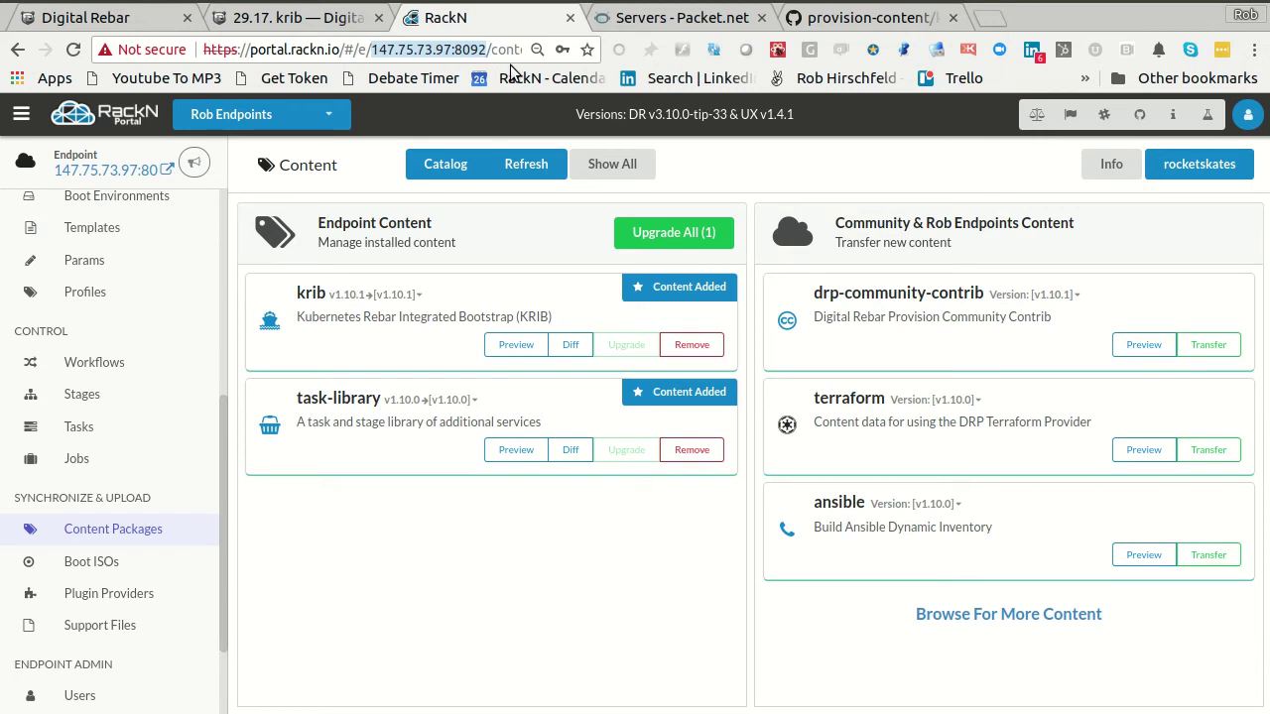
key(alt+Tab)
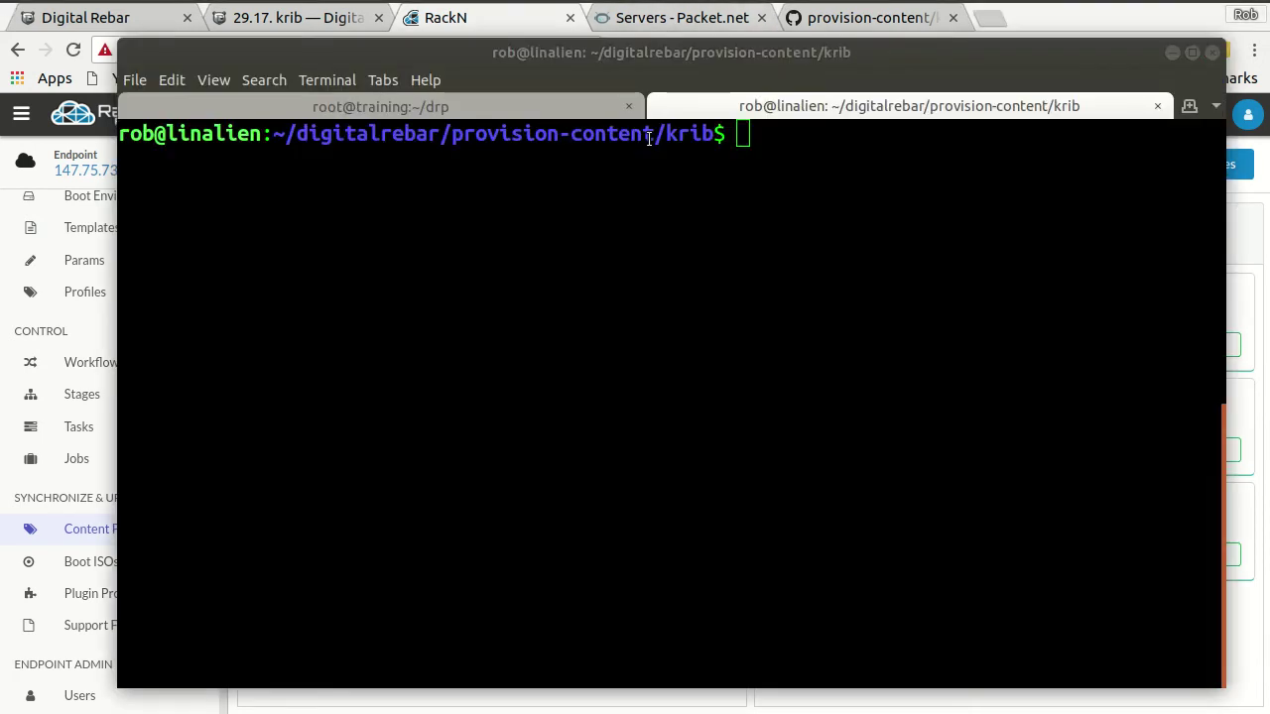
text(exp)
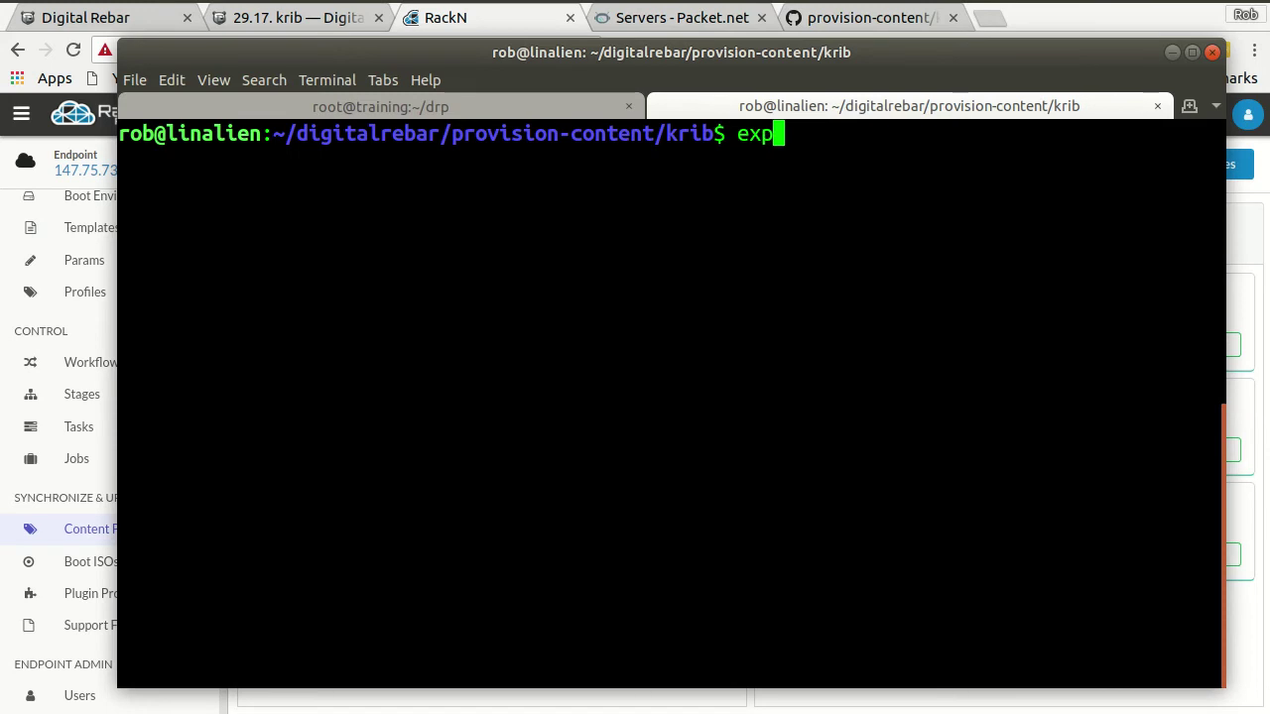
text(ort RS_EXP)
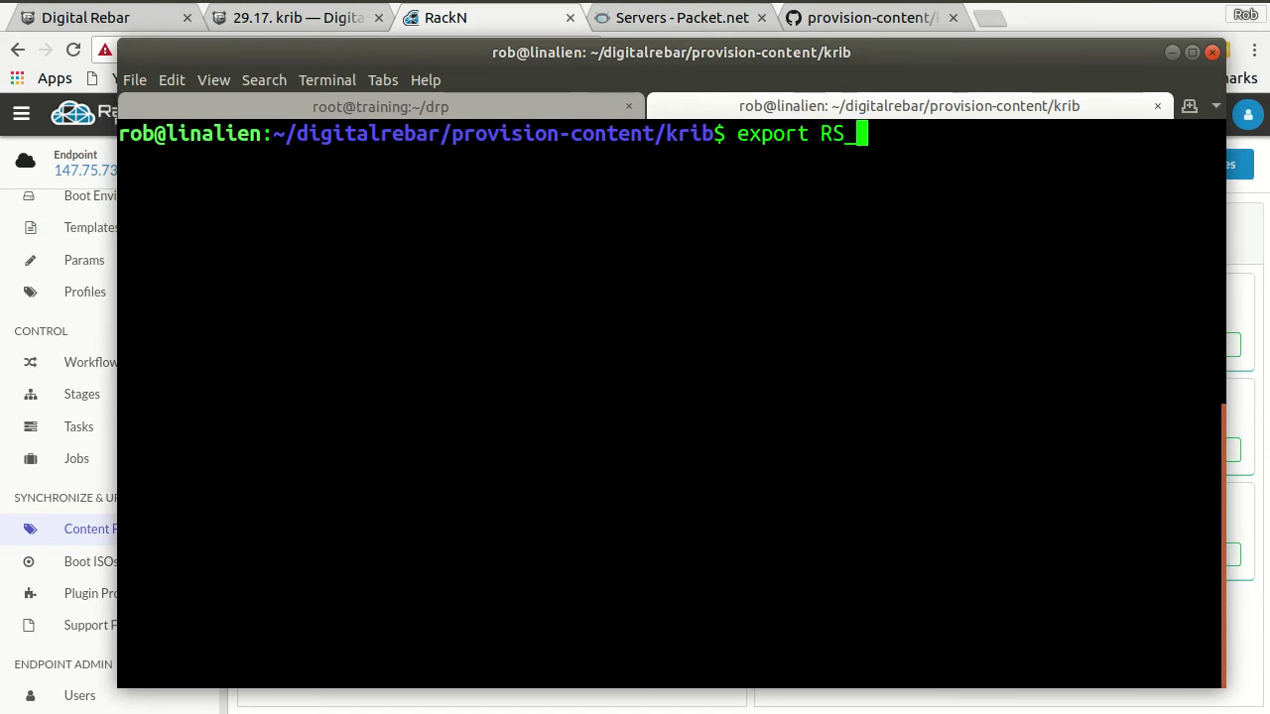
key(BackSpace)
key(BackSpace)
text(NDPORT)
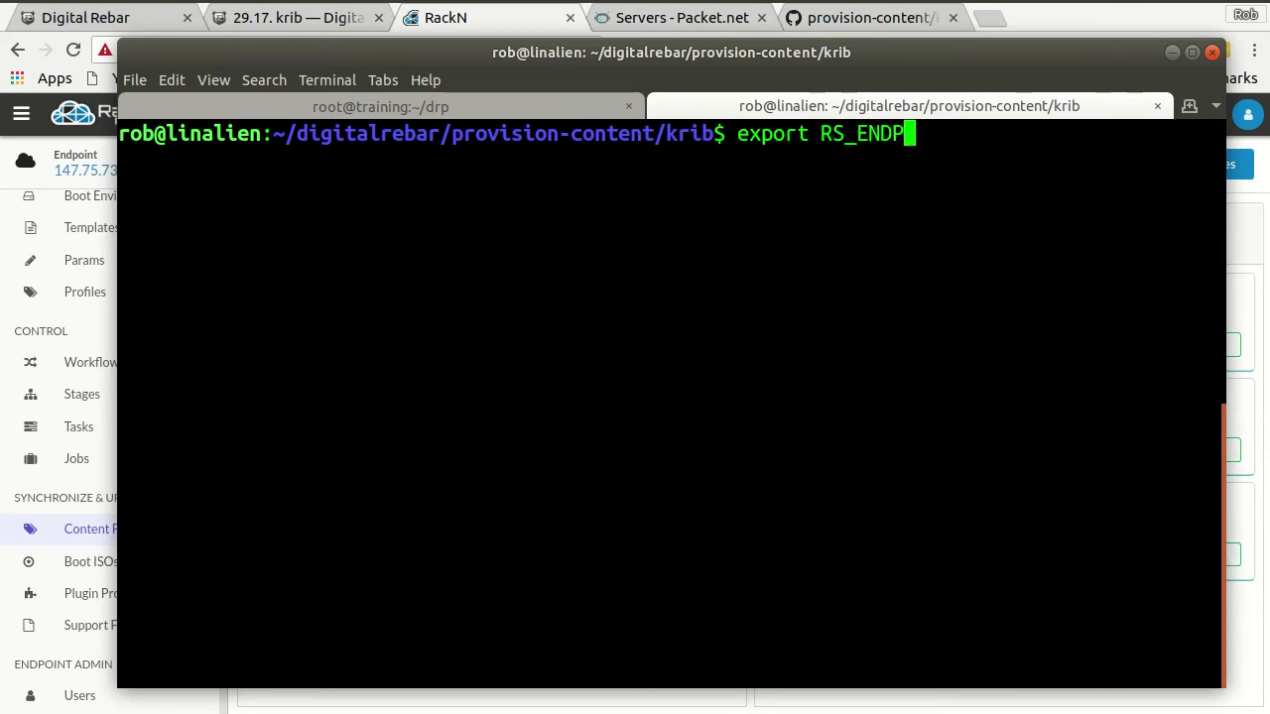
key(BackSpace)
key(BackSpace)
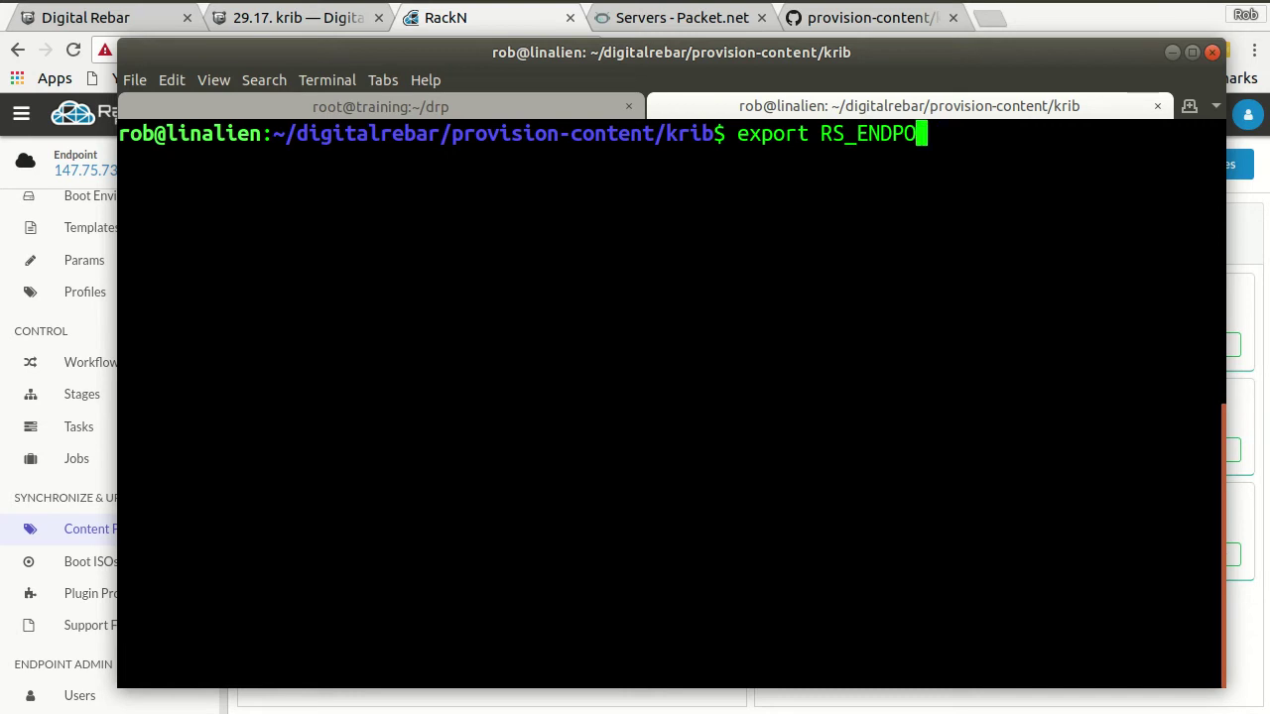
text(INT="httls)
key(BackSpace)
key(BackSpace)
text(ps://147.75.73.97:8092")
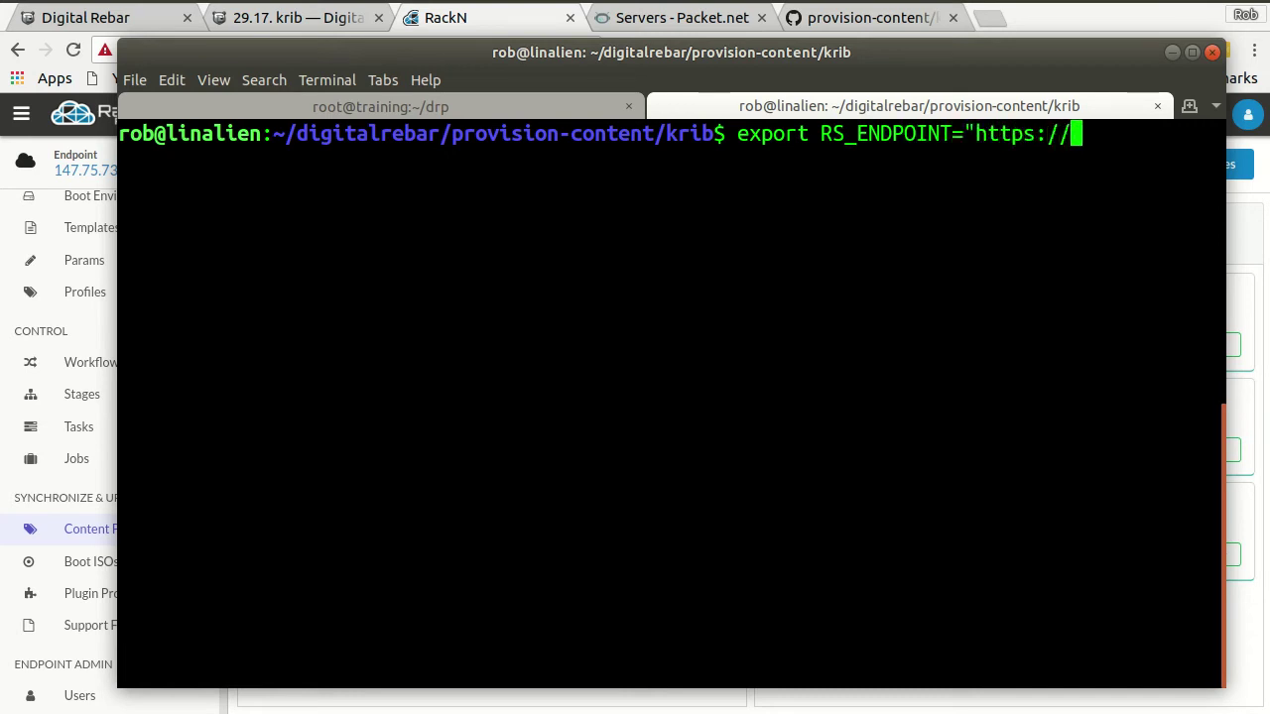
key(ctrl+shift+v)
text(")
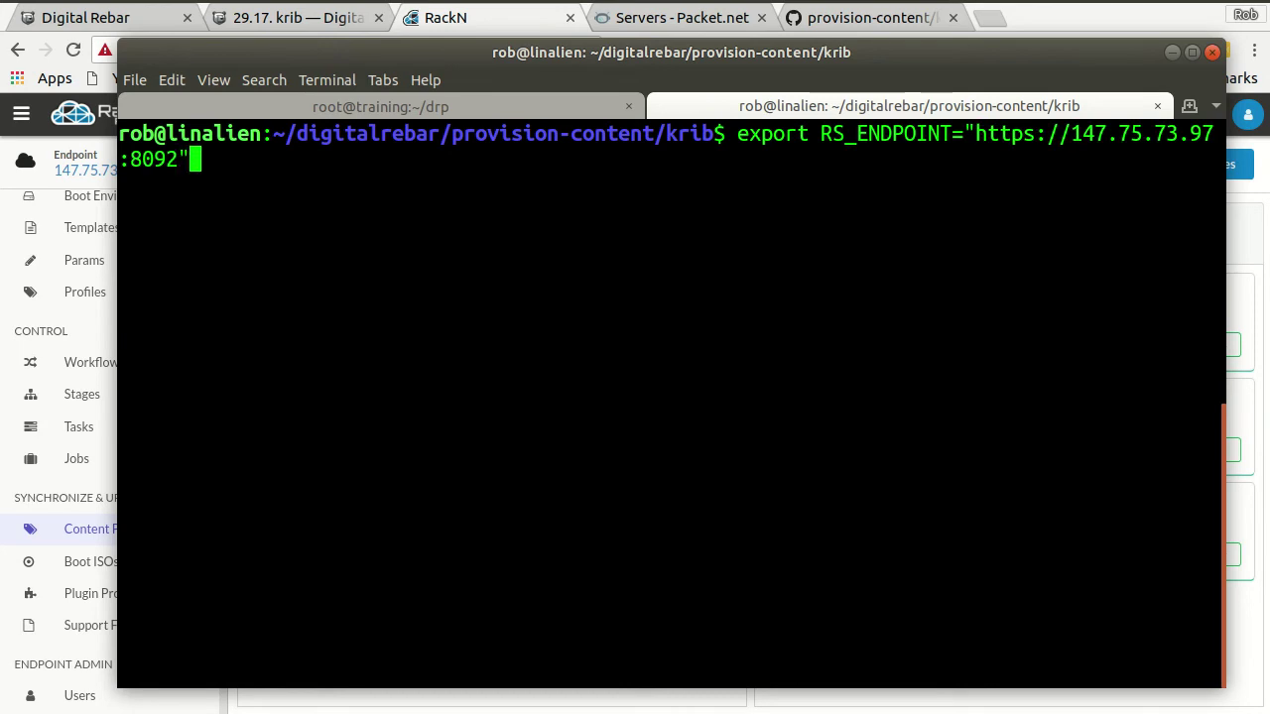
key(Return)
- List machine names with drpcli and jq, showing cluster-0 through cluster-3
text(dr)
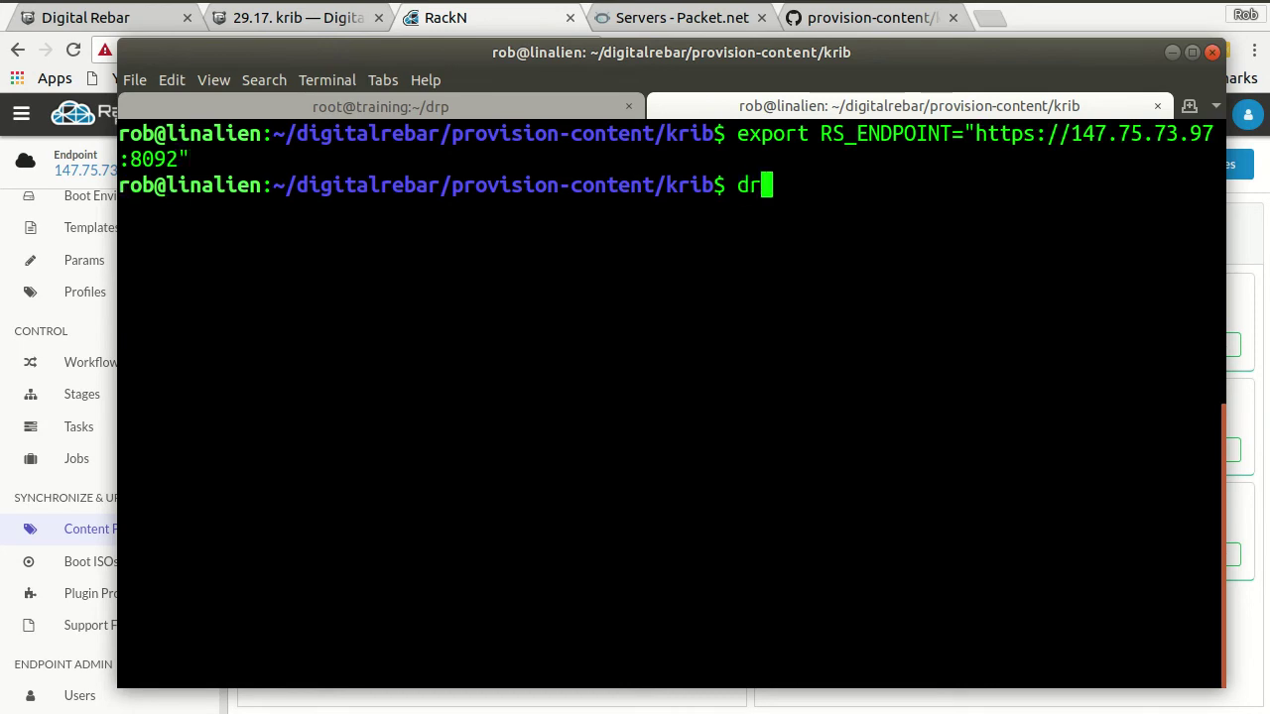
text(pcli machines list |)
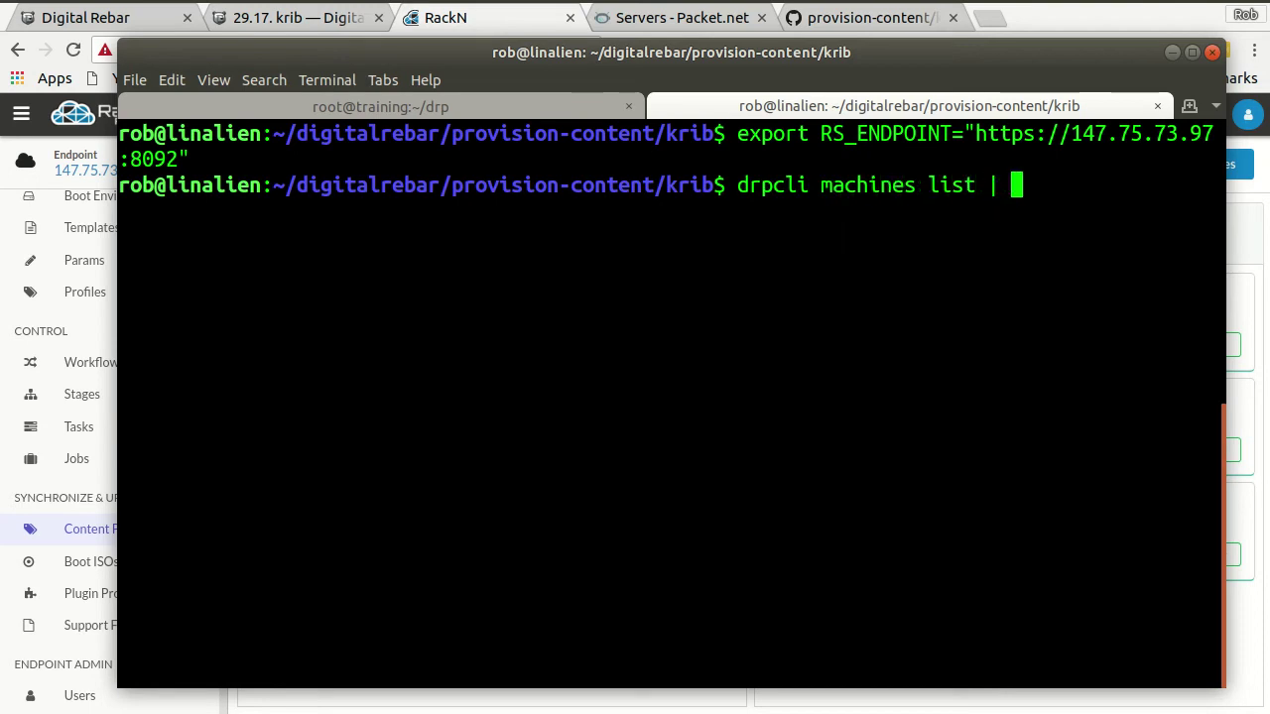
text( jq )
text(.[]/)
text(Name)
key(Return)
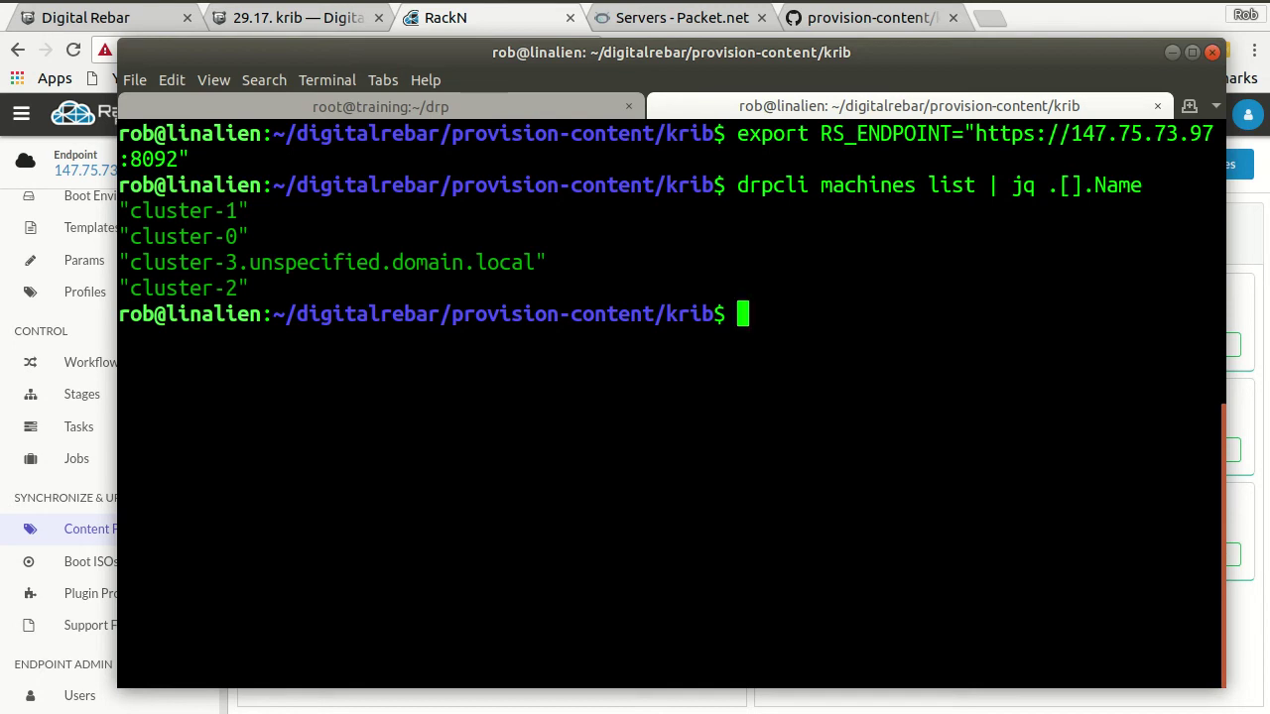
double_click(295, 261)
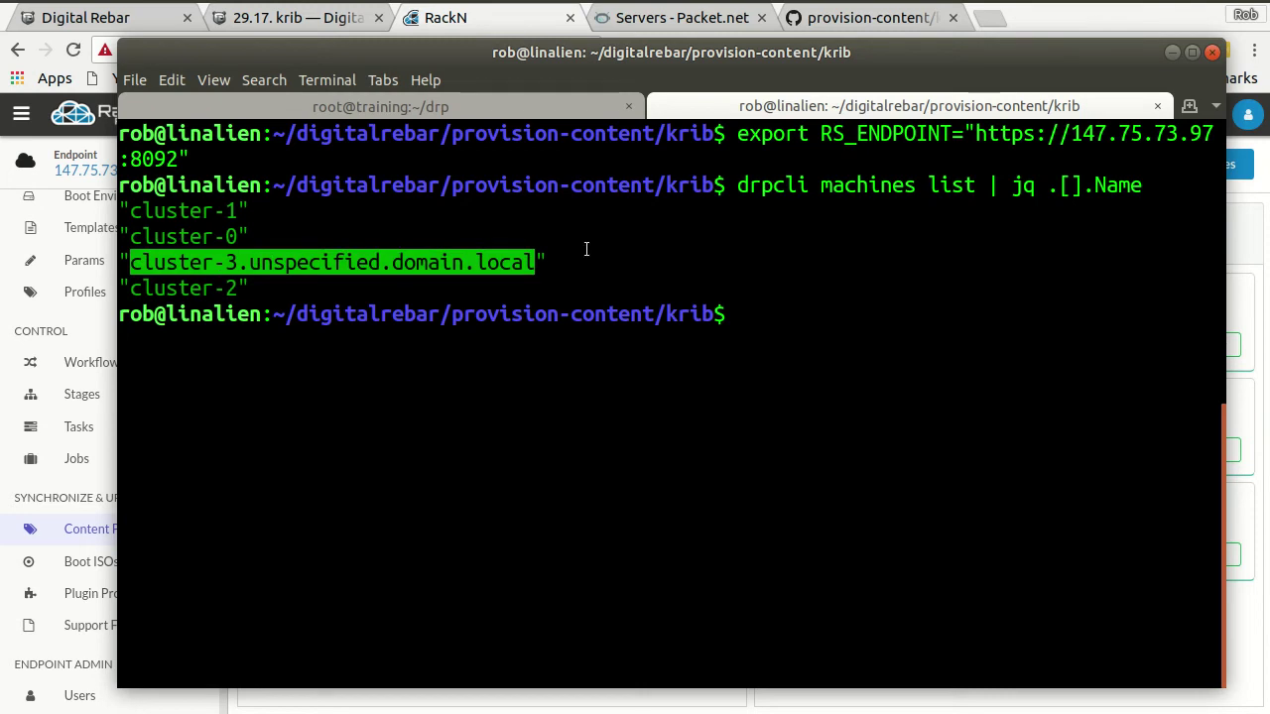
drag(190, 211, 258, 285)
click(258, 282)
drag(188, 202, 258, 289)
click(223, 209)
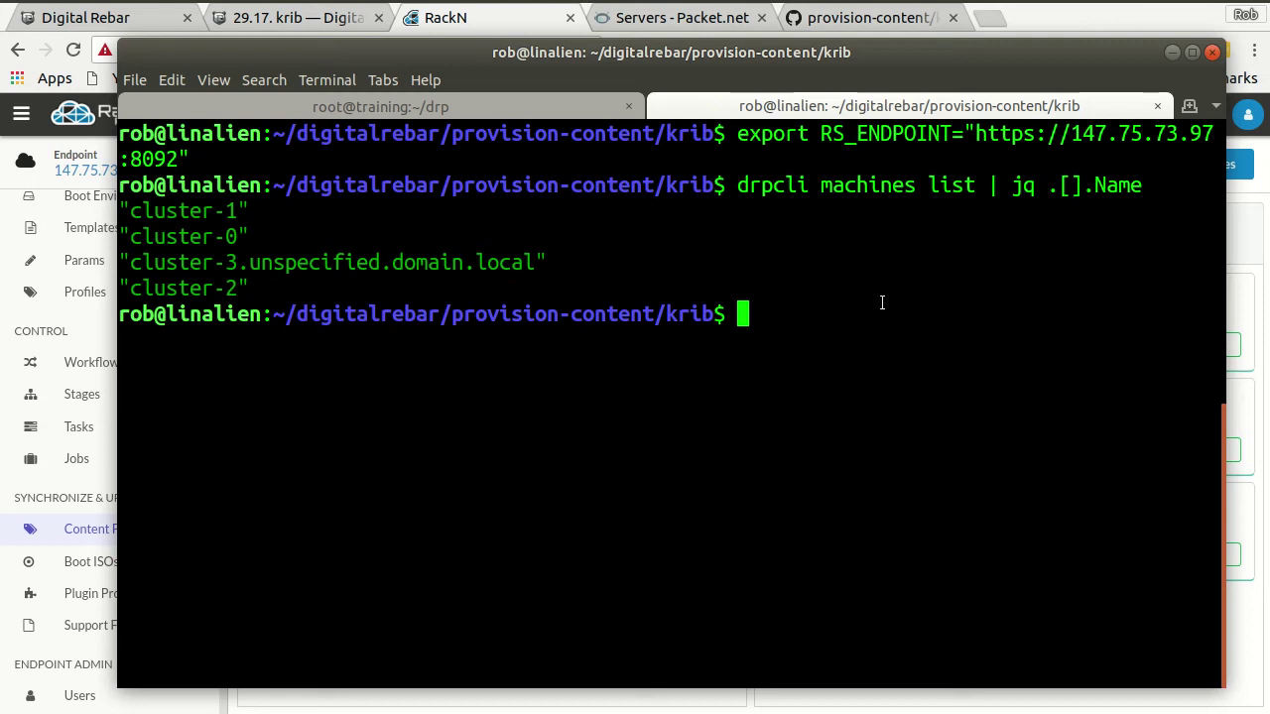
- Export the RS_KEY login credential and rerun the machine listing
text(export RS_)
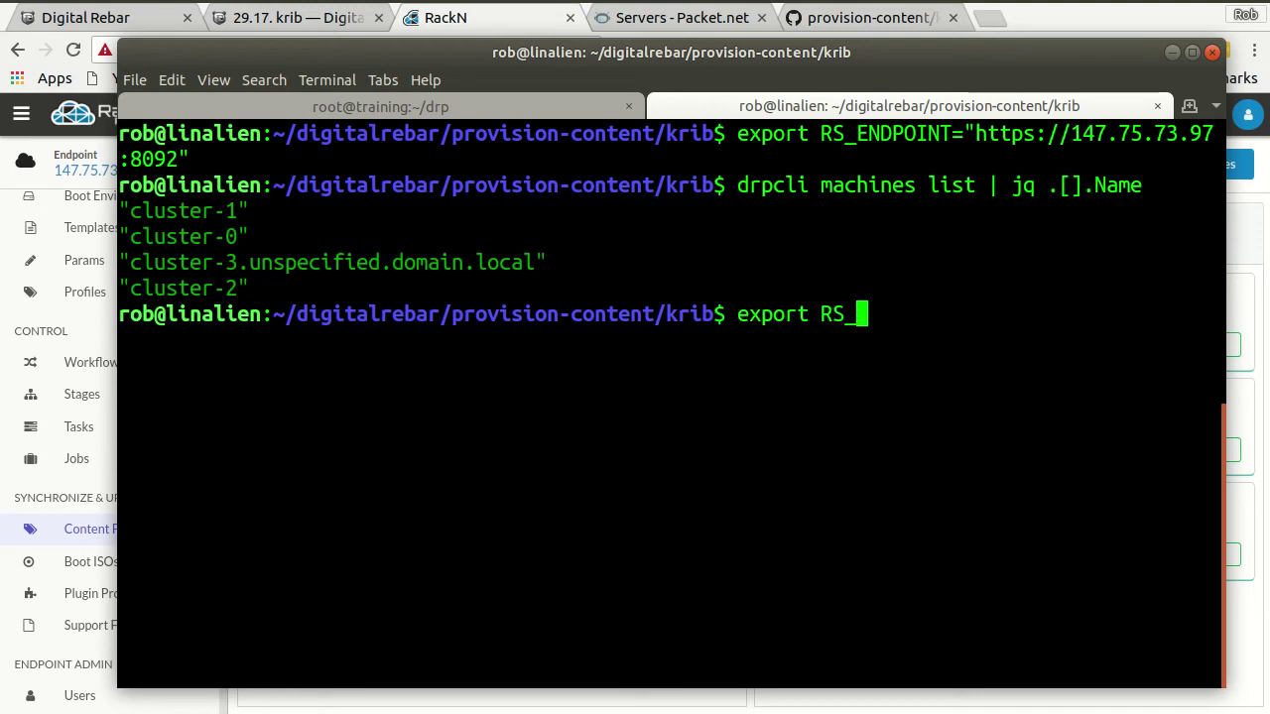
text(KEY=")
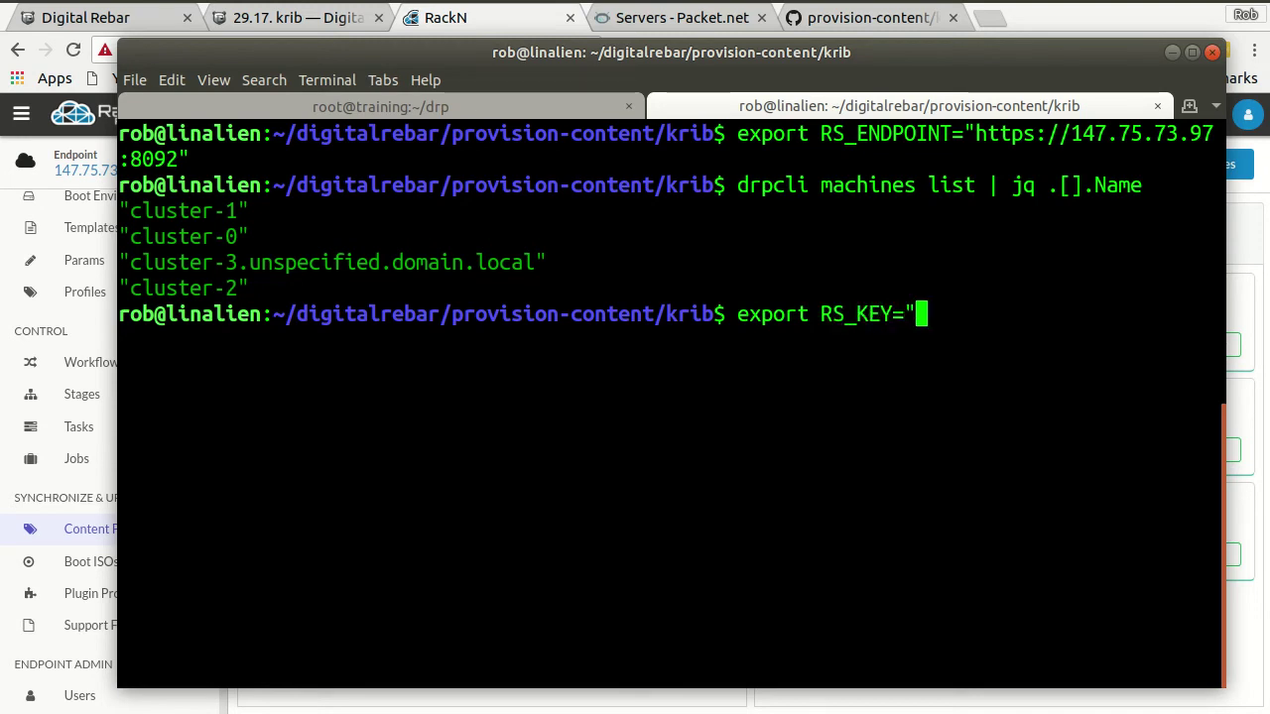
text(rocketsta)
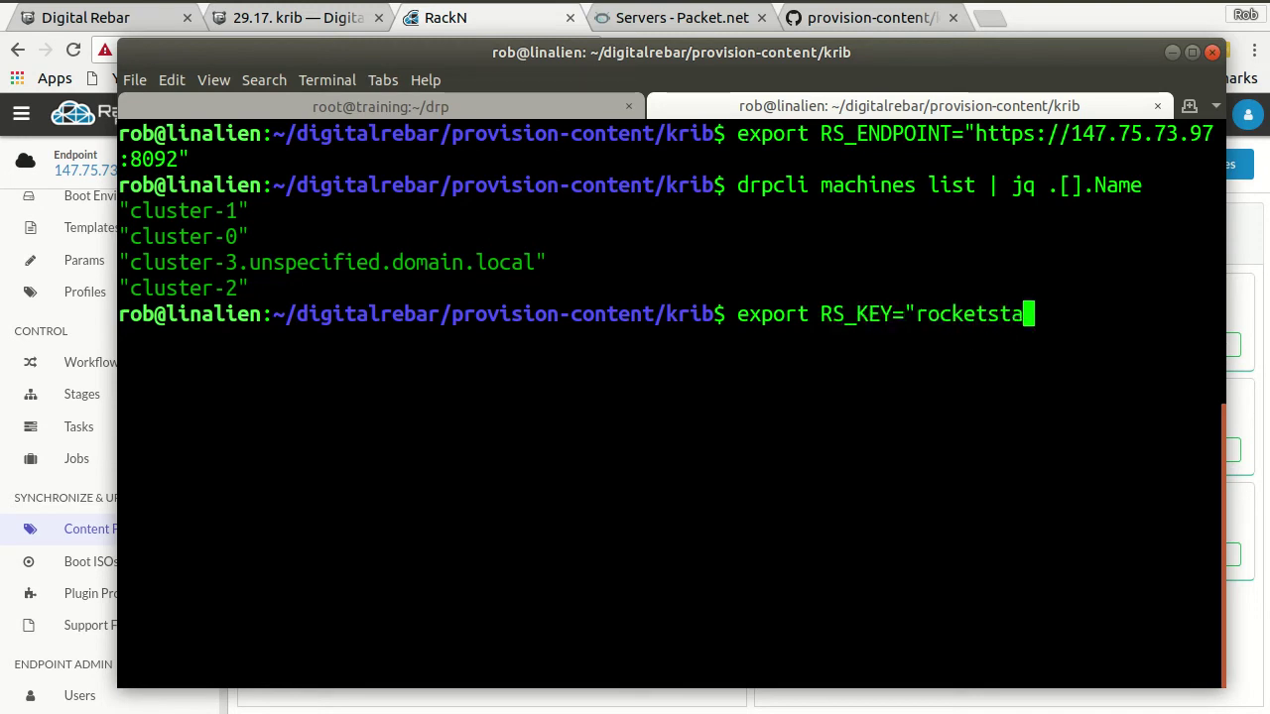
text(kes:)
text(r0cket)
text(sk8ts)
text(")
key(Return)
key(Up)
key(Up)
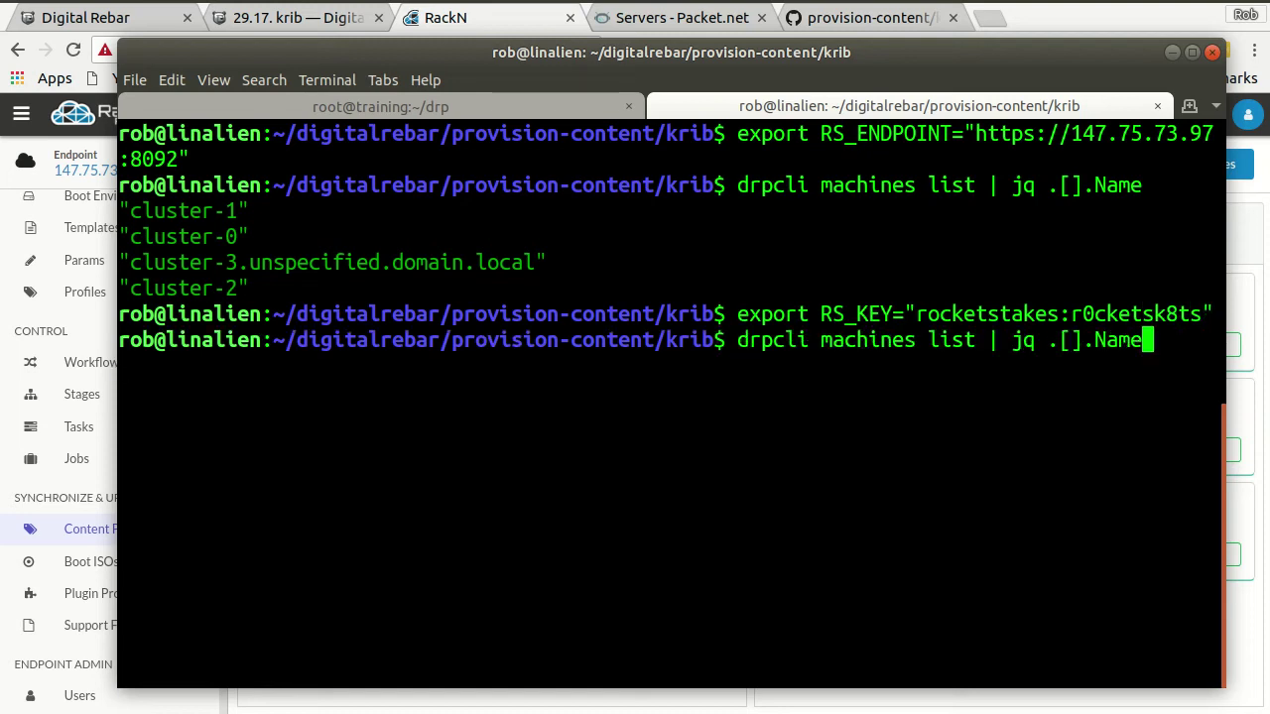
key(Return)
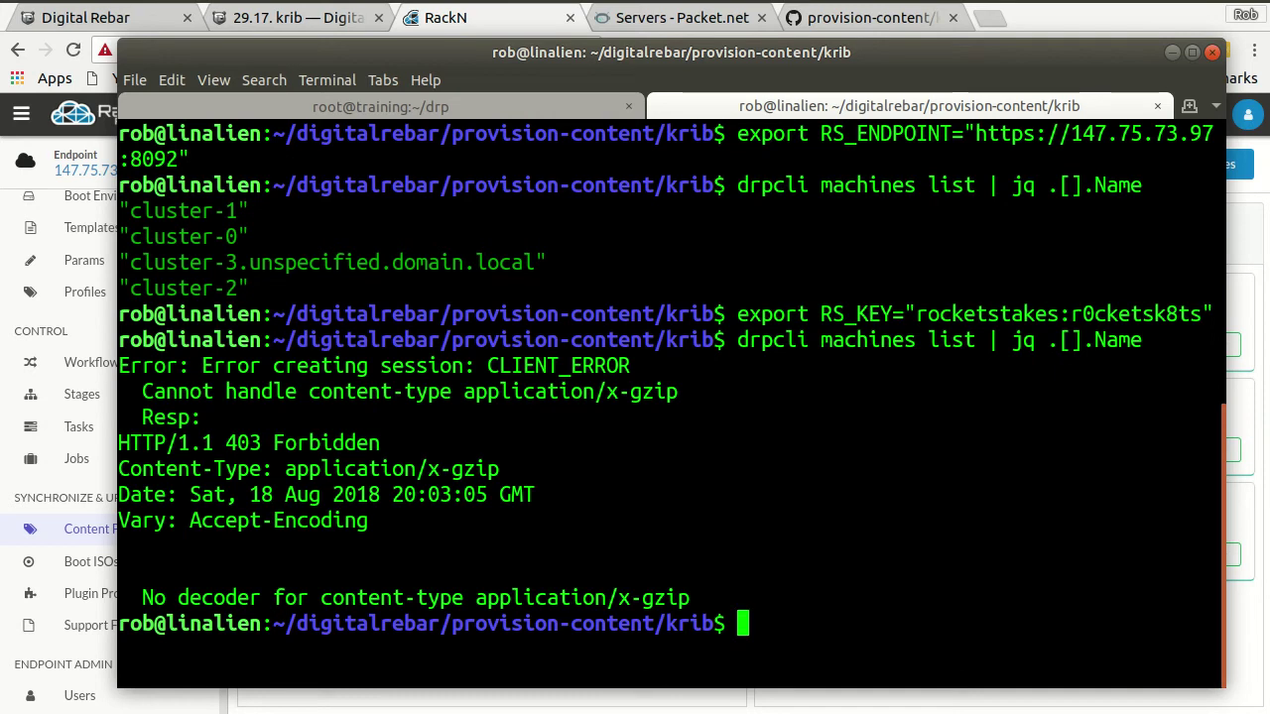
- Capitalize the R and S in the exported credential and list machines again
key(Up)
key(Left)
key(Left)
key(Left)
key(Left)
key(Left)
key(Left)
key(Left)
key(Left)
key(Left)
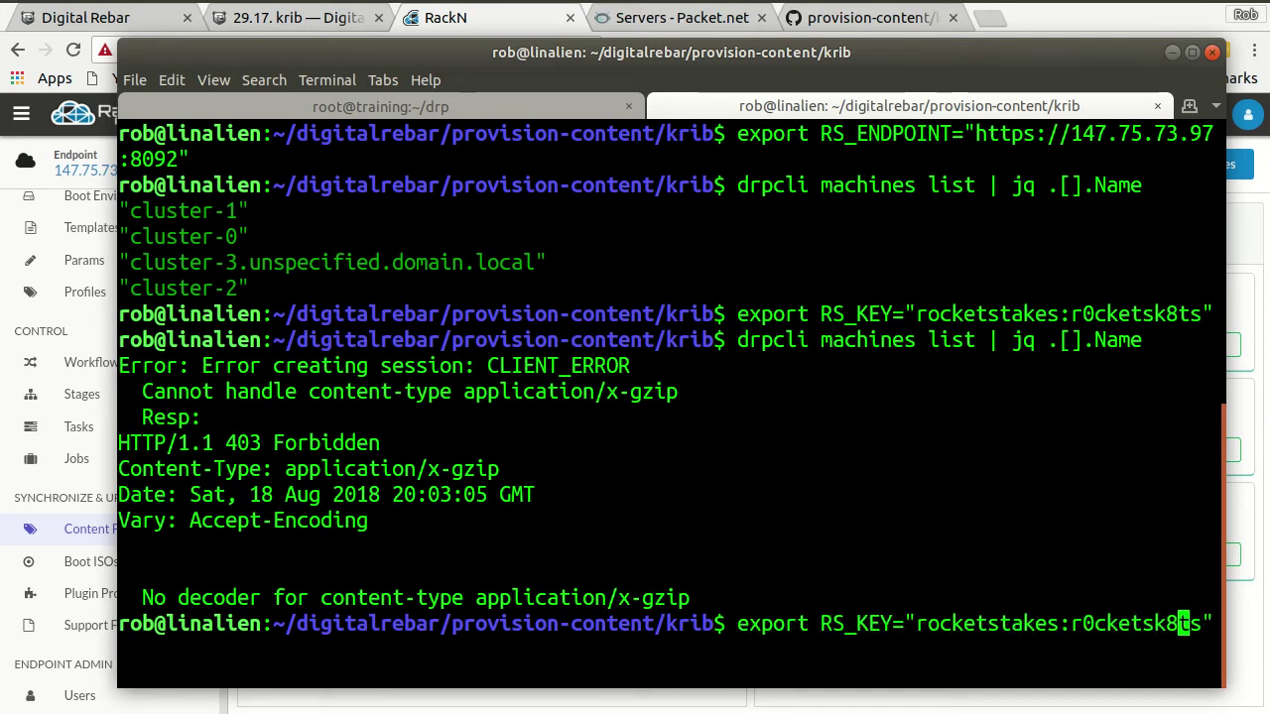
key(Left)
key(Left)
key(Left)
key(Left)
key(Left)
key(Left)
key(Left)
key(Left)
key(Left)
key(Delete)
text(R)
key(Right)
key(Right)
key(Right)
key(Right)
key(Right)
key(Delete)
text(S)
key(Return)
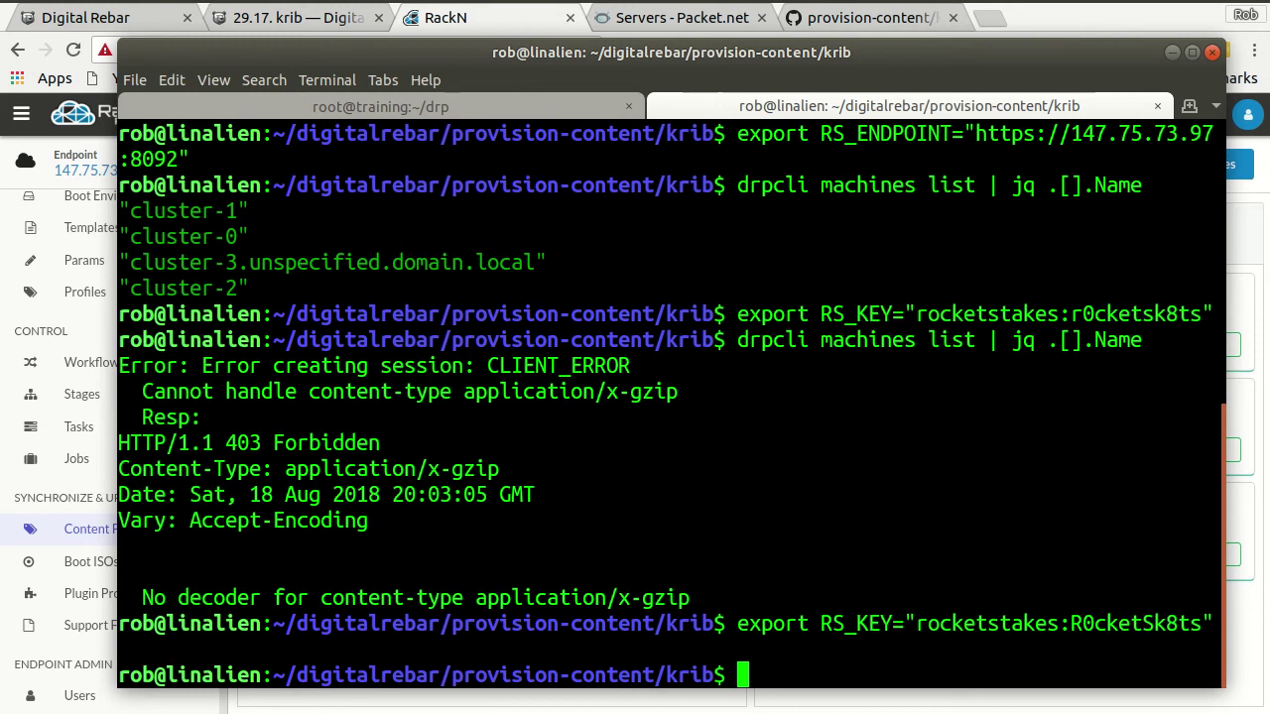
key(Up)
key(Up)
key(Return)
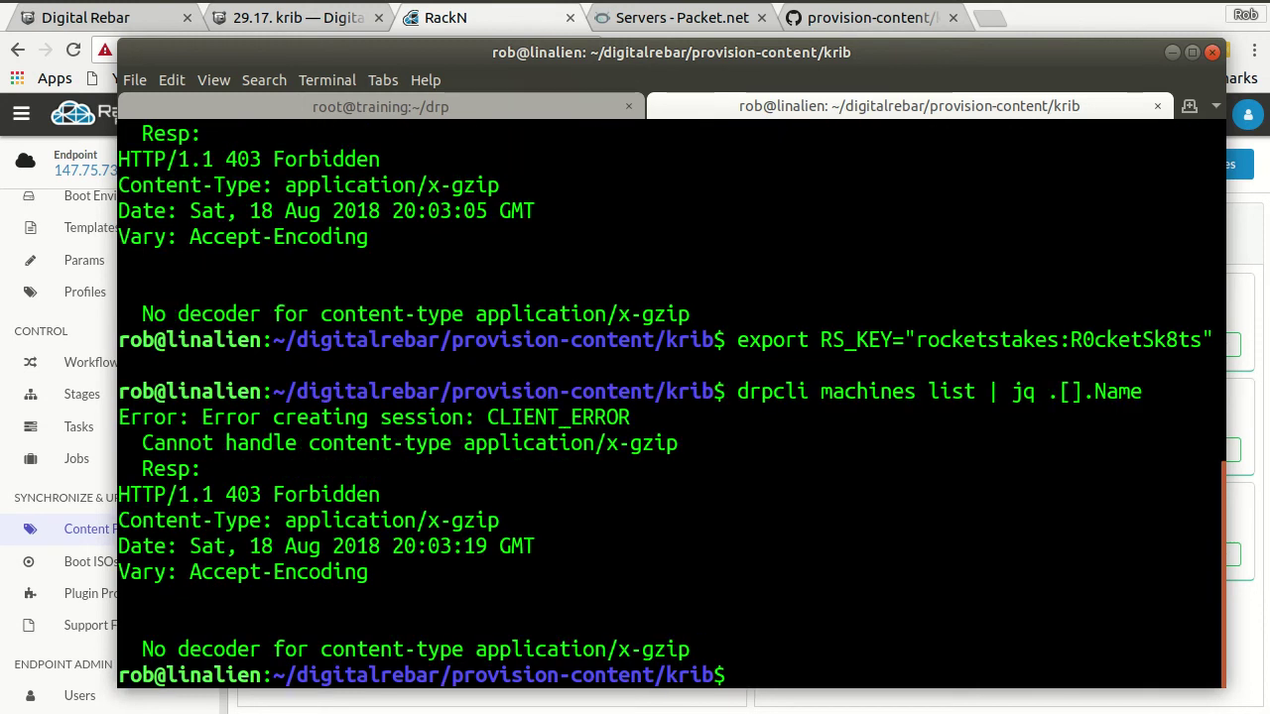
- Unset RS_KEY and clear the terminal
text(unse)
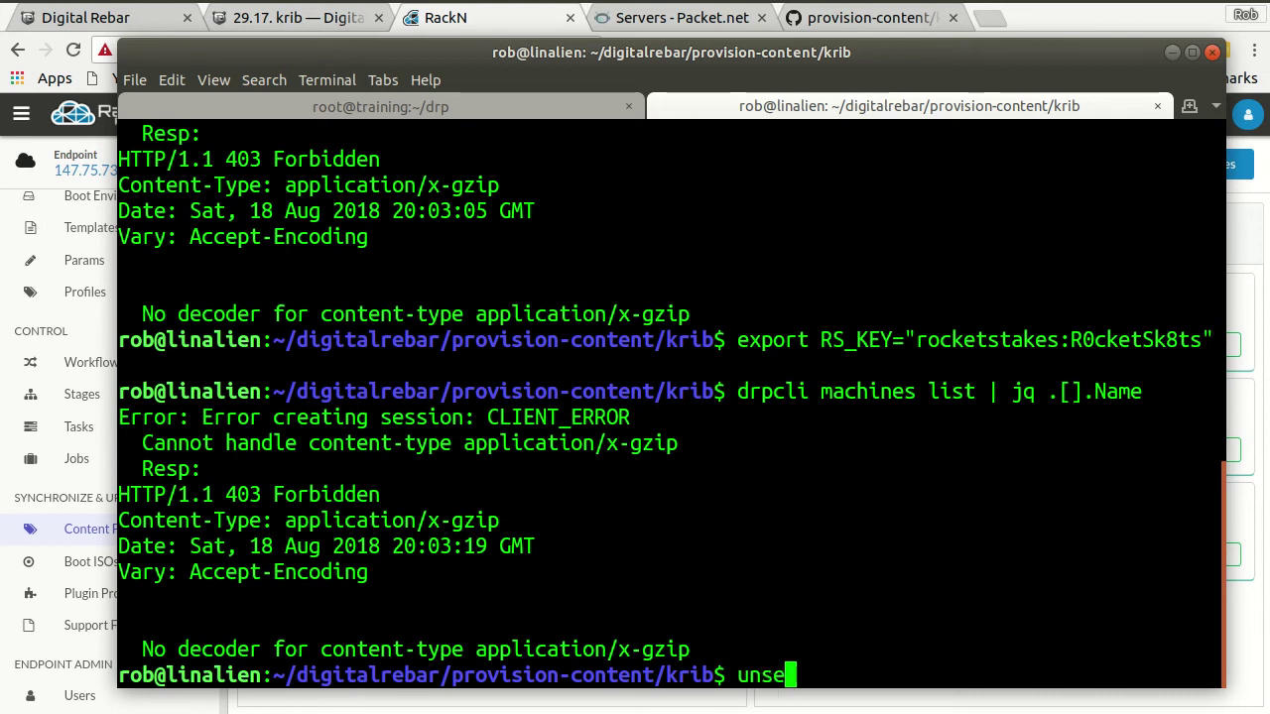
text(t RS_KEY)
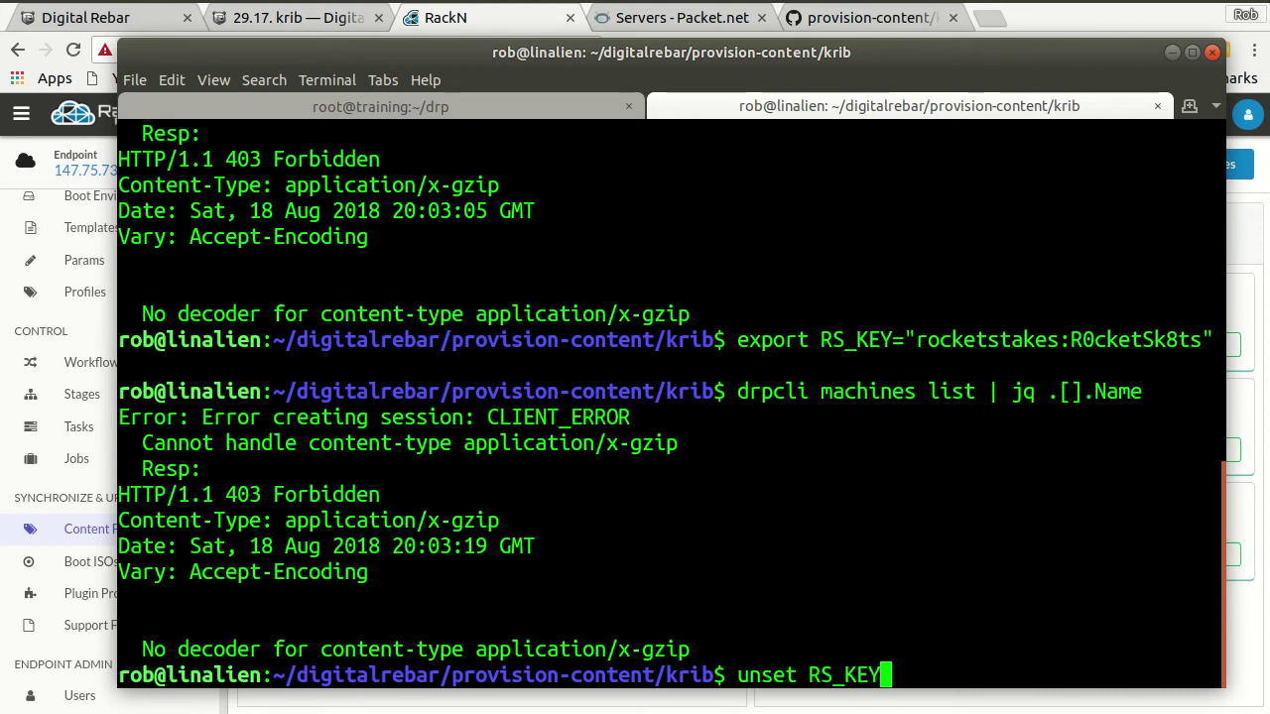
key(Return)
key(Up)
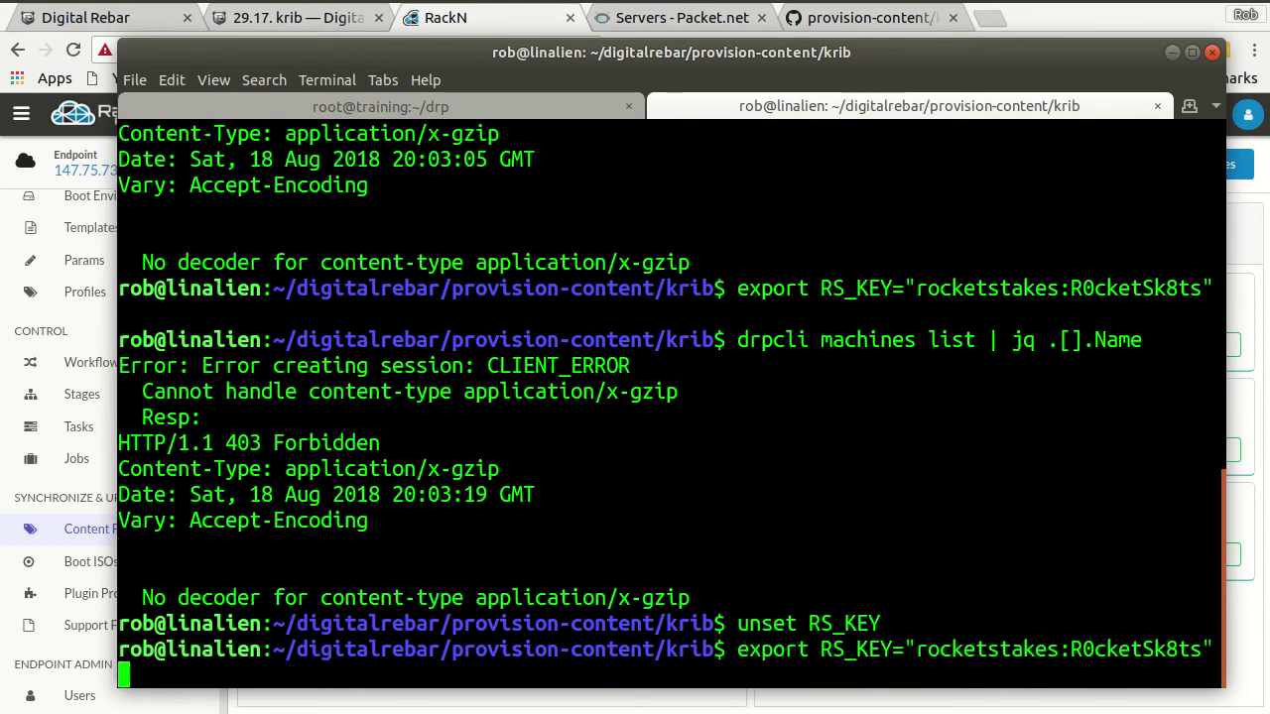
text(clear)
key(Return)
text(clear)
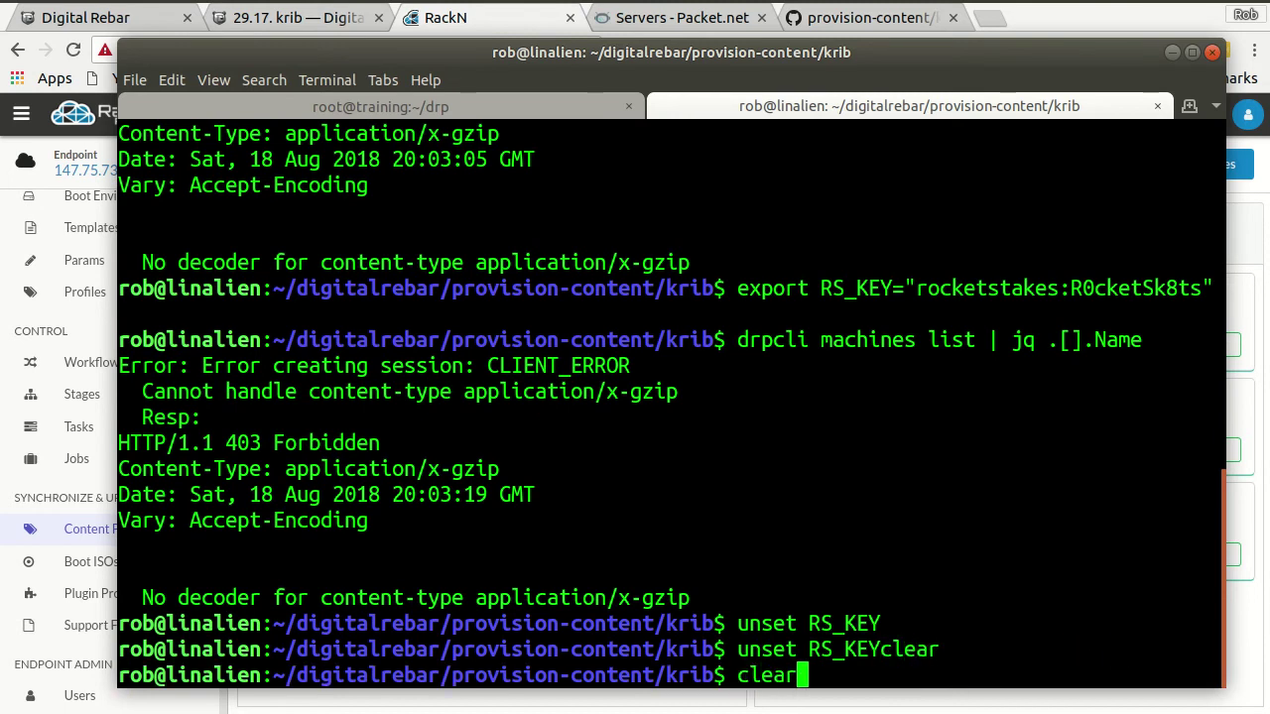
key(Return)
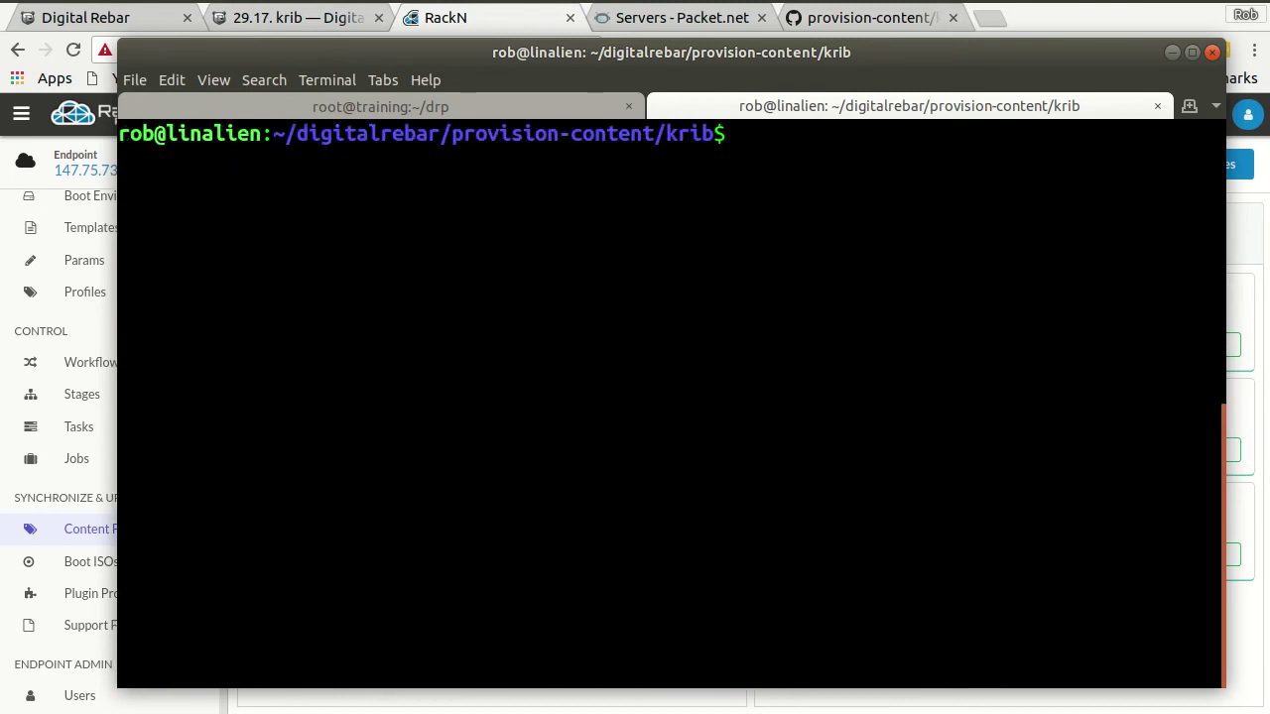
- Upload krib.yaml with drpcli contents upload, adding 50 params, 14 stages and 5 workflows
text(drpcli )
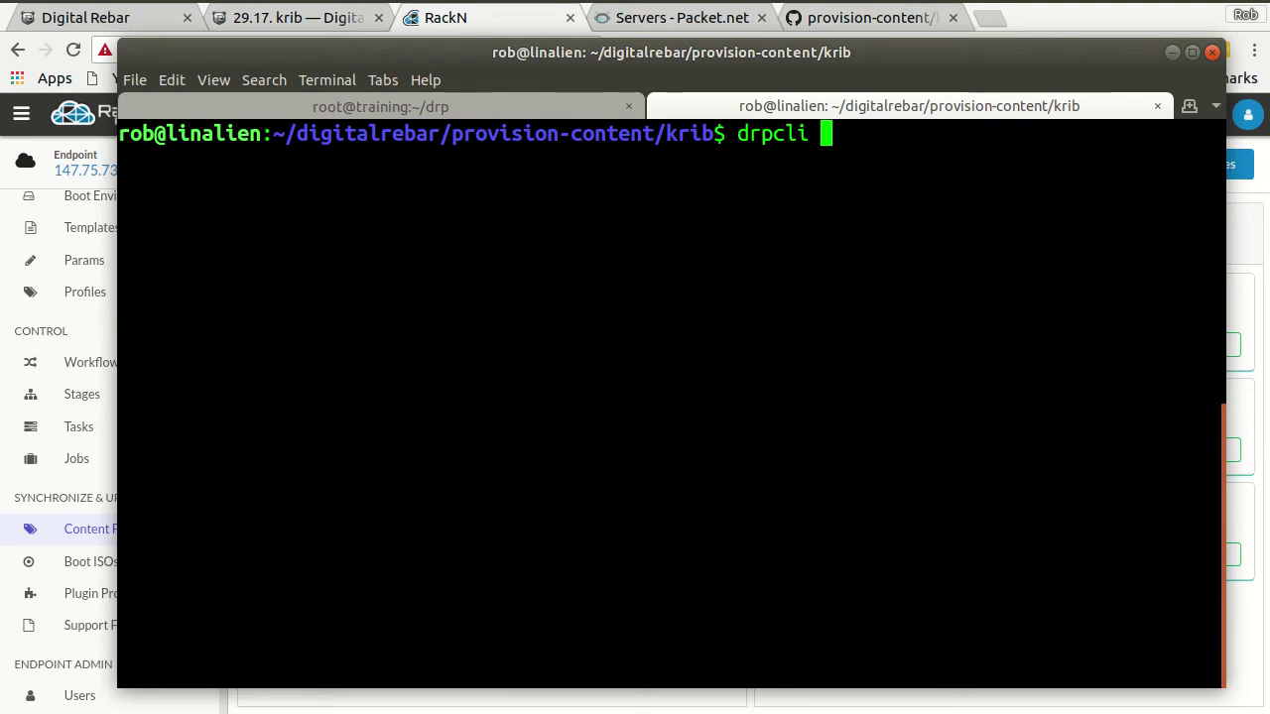
text(contents )
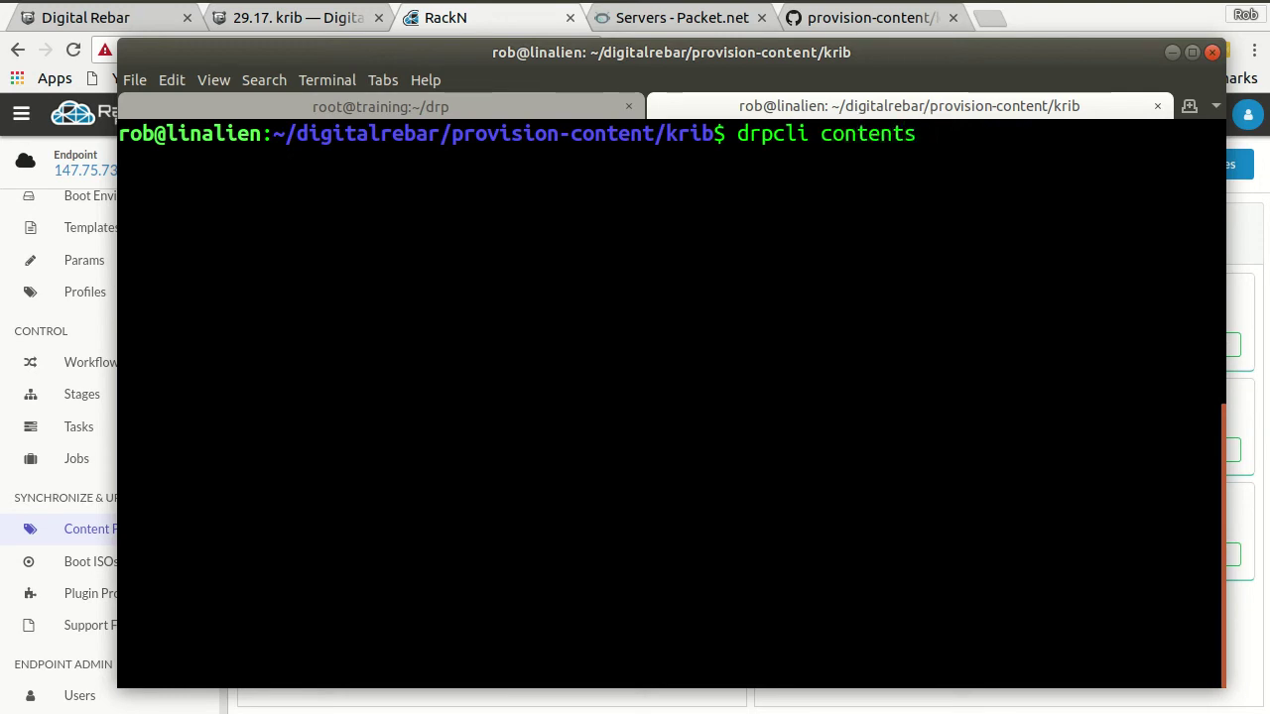
text(upload kru)
key(BackSpace)
text(ib.yaml)
key(Return)
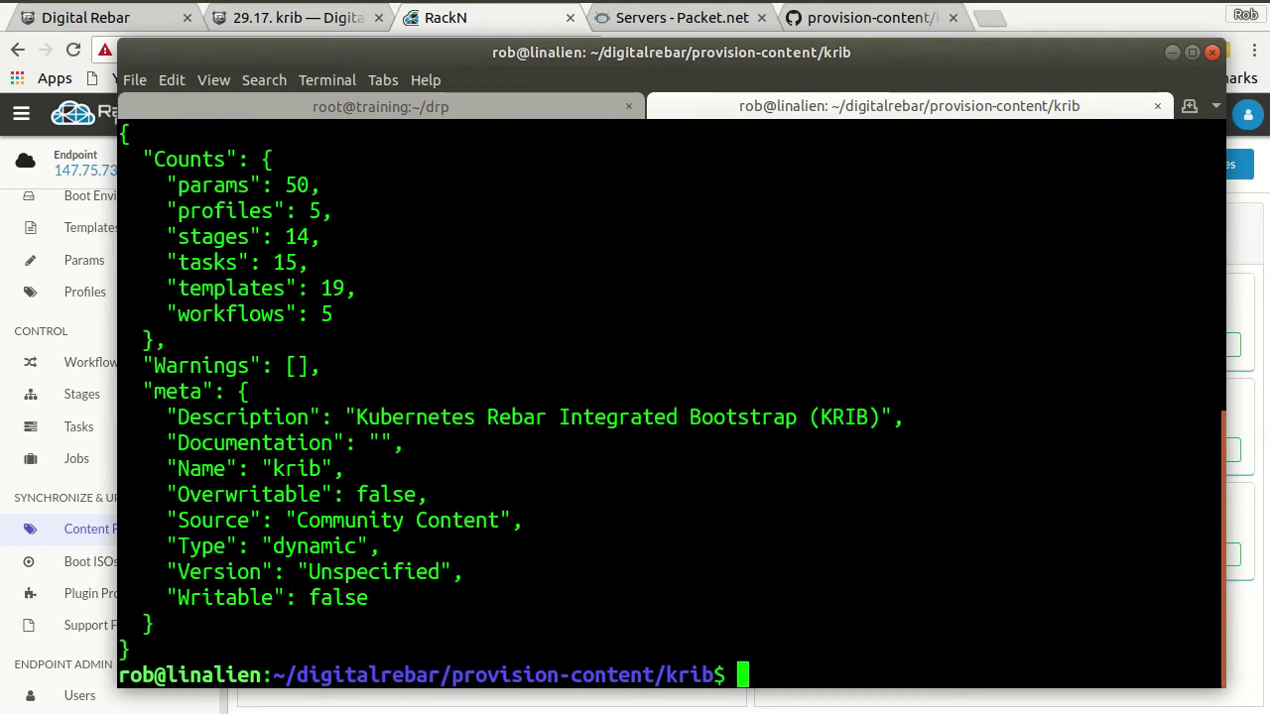
- Refresh the RackN content list and review how the uploaded krib differs from the catalog
click(525, 19)
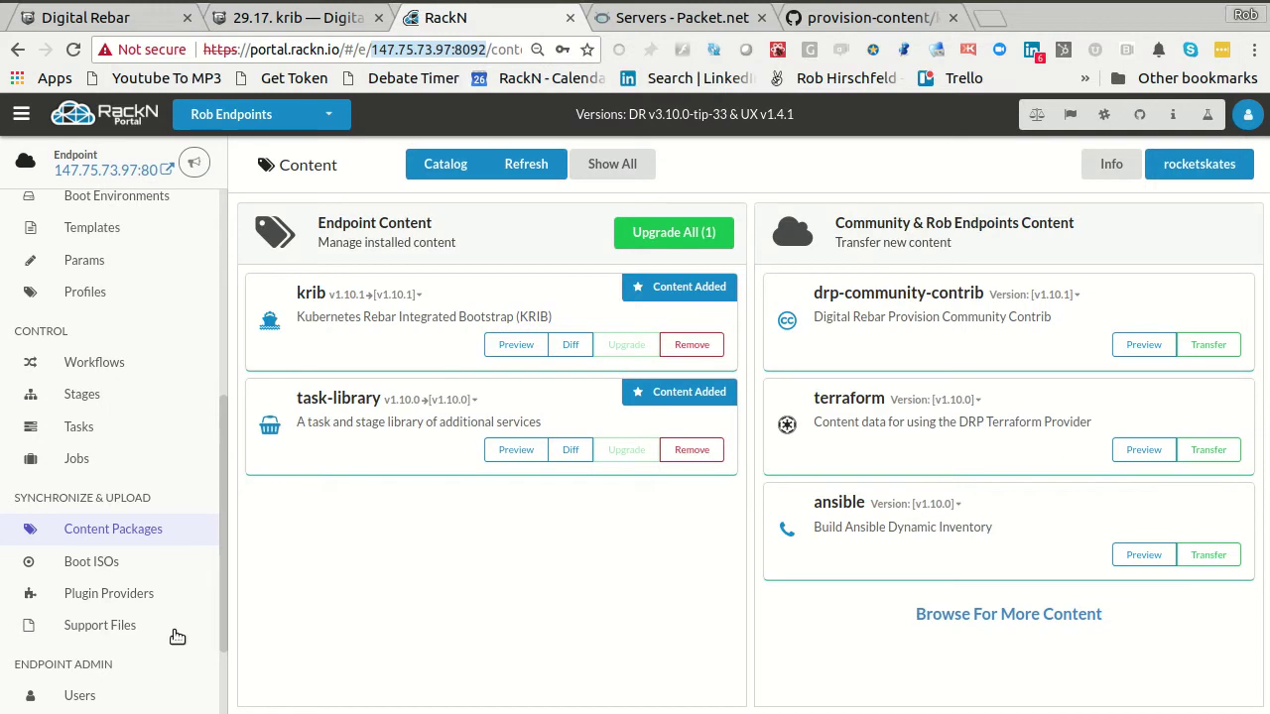
scroll(170, 605, down, 2)
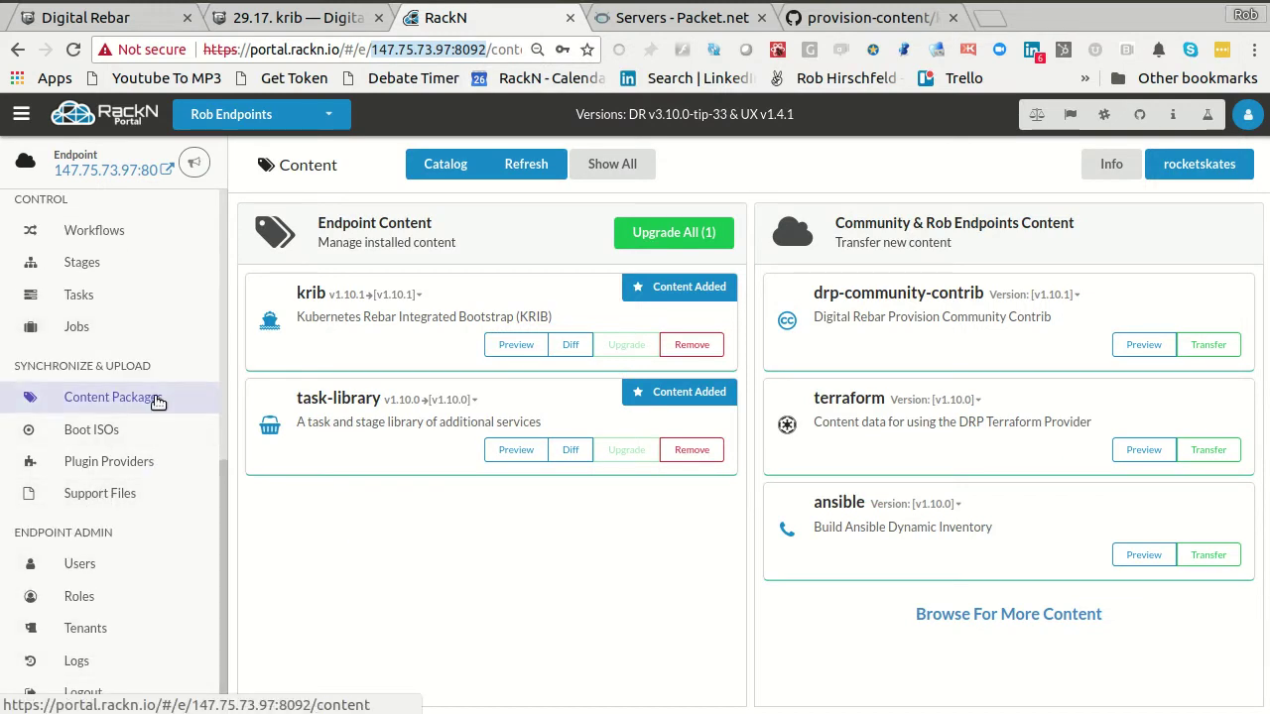
click(508, 165)
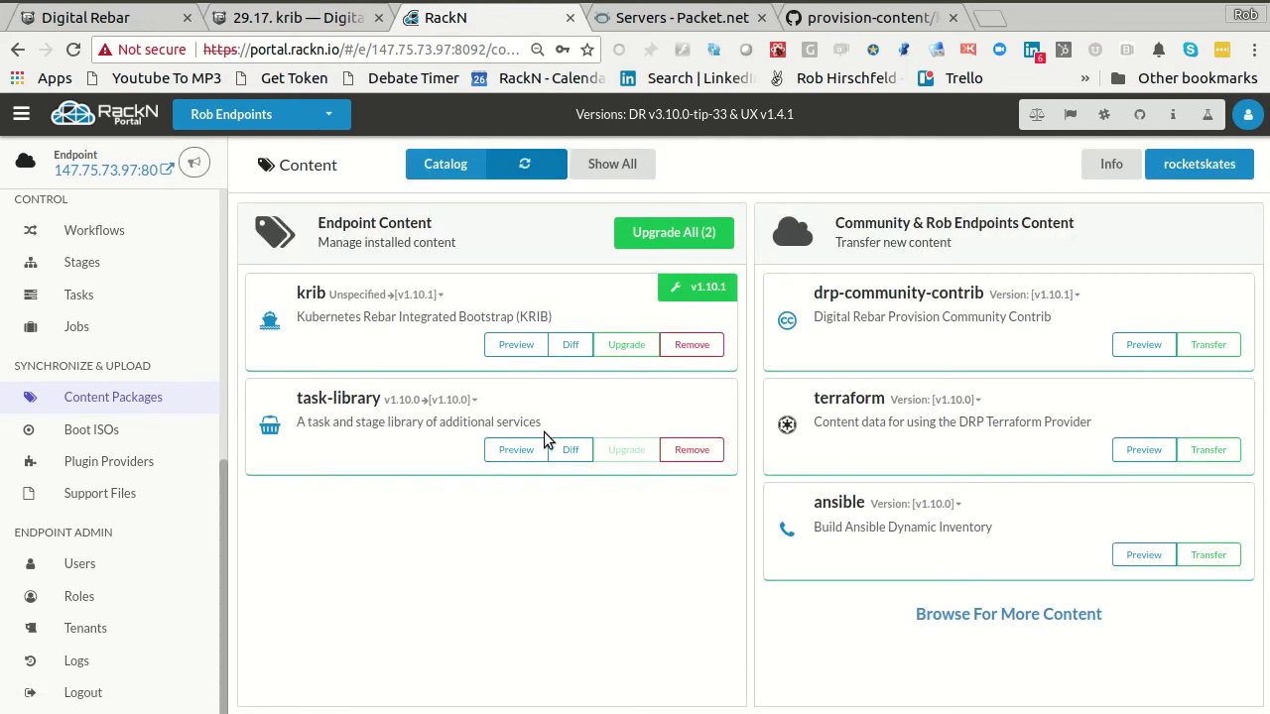
double_click(358, 296)
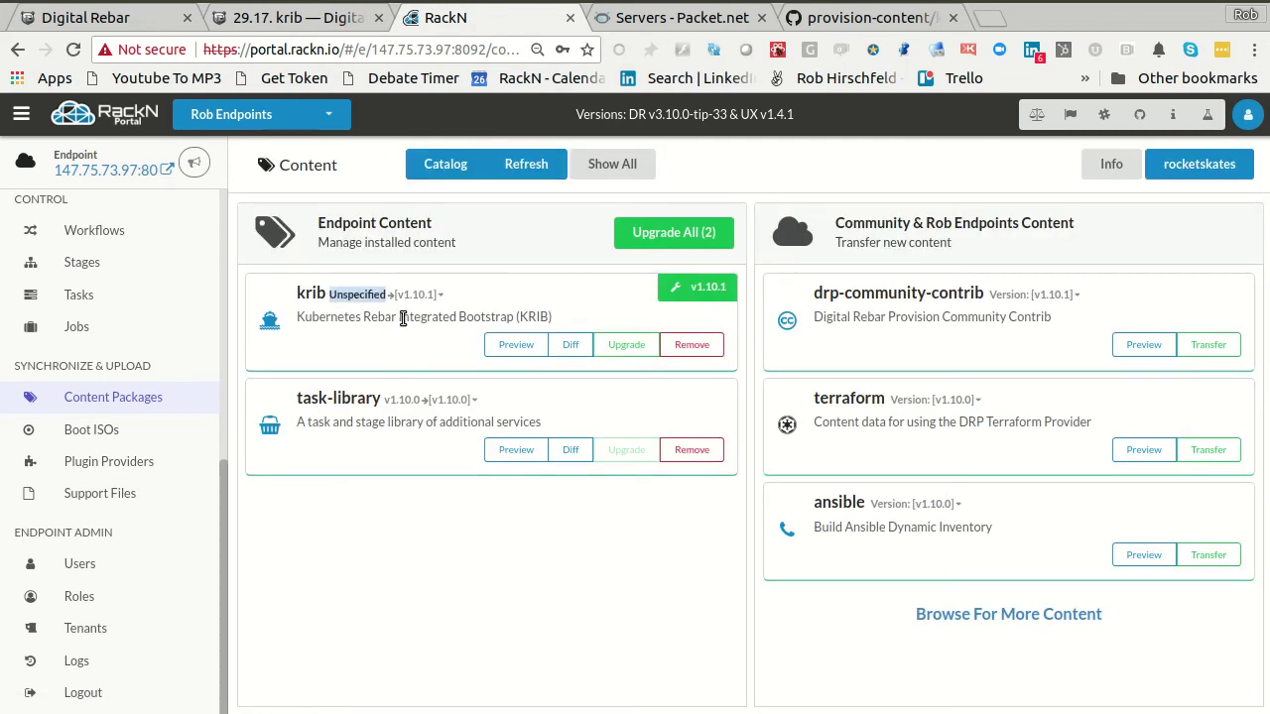
click(421, 295)
click(421, 294)
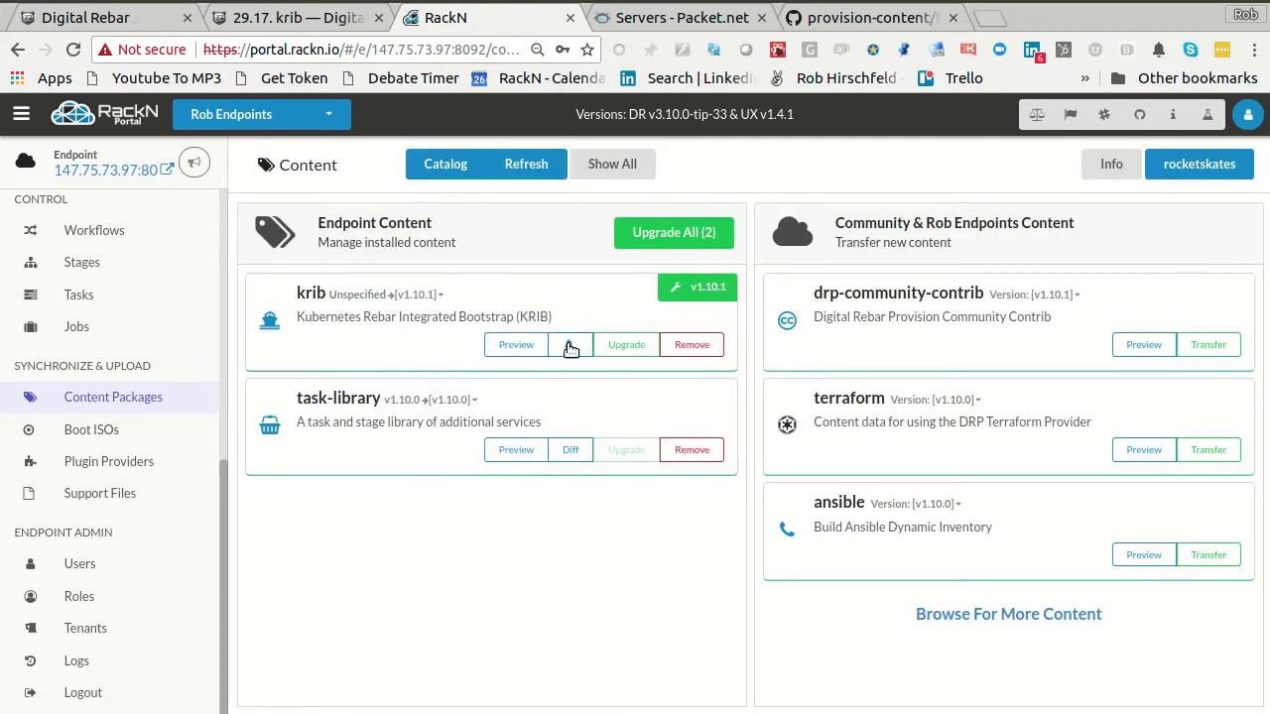
click(570, 345)
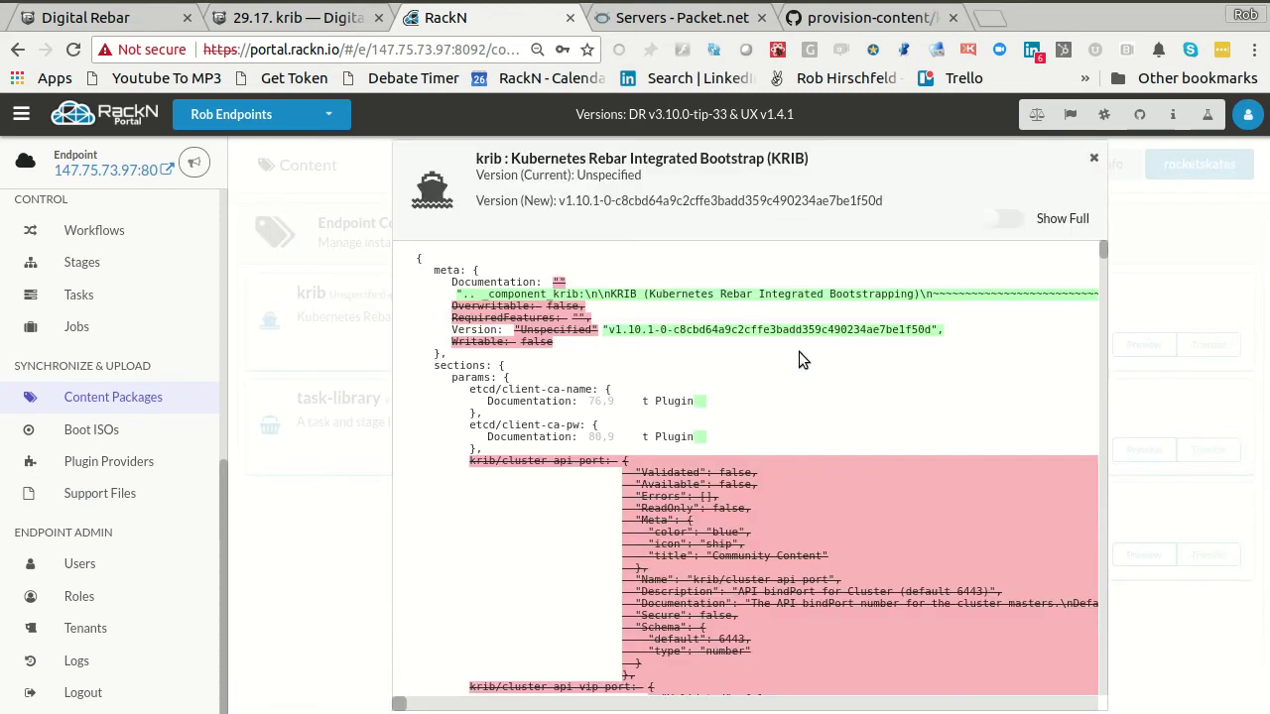
scroll(794, 384, down, 10)
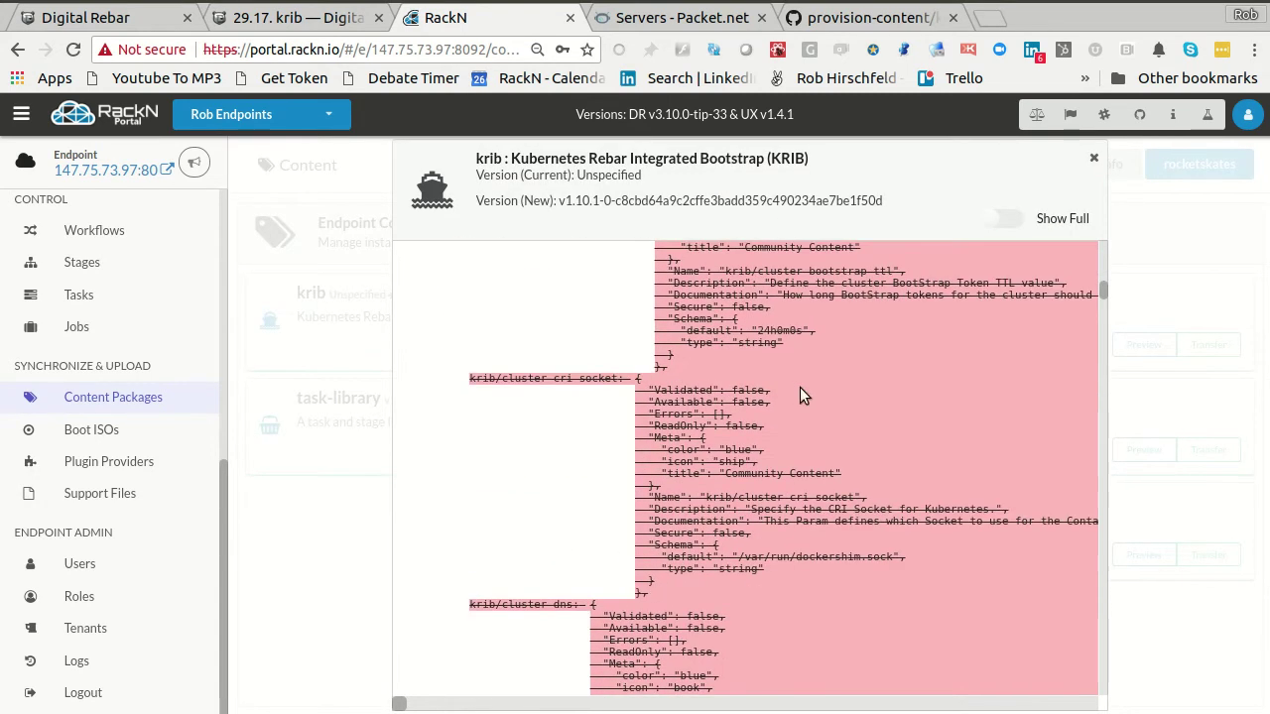
mouse_move(1098, 288)
mouse_down()
mouse_move(1140, 680)
mouse_move(1104, 288)
mouse_up()
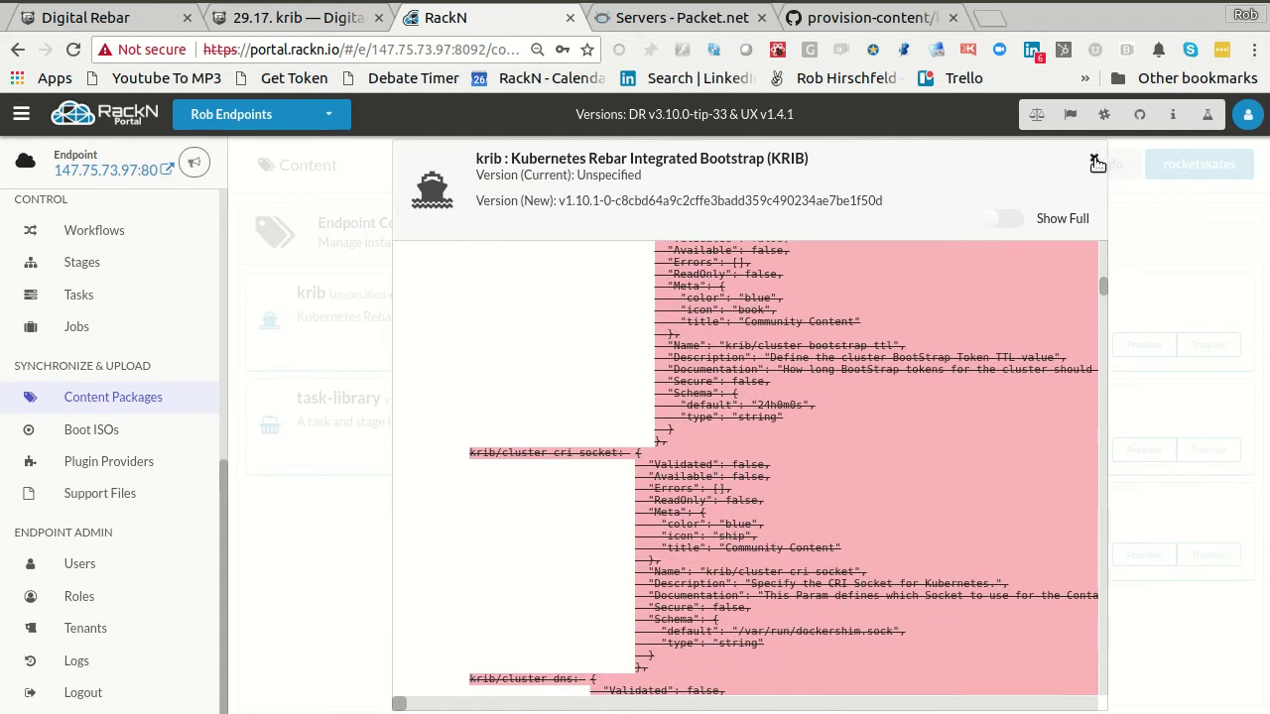
click(1094, 160)
- Upgrade krib to catalog version v1.10.1
click(425, 295)
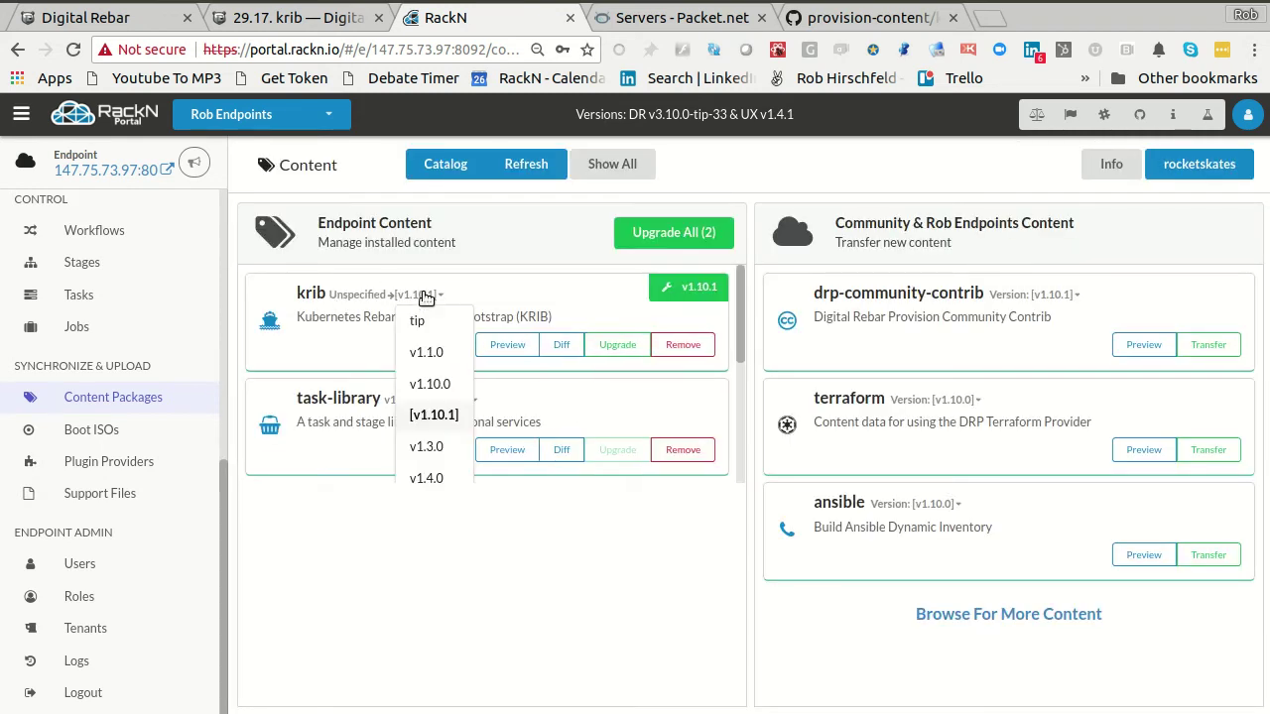
click(622, 349)
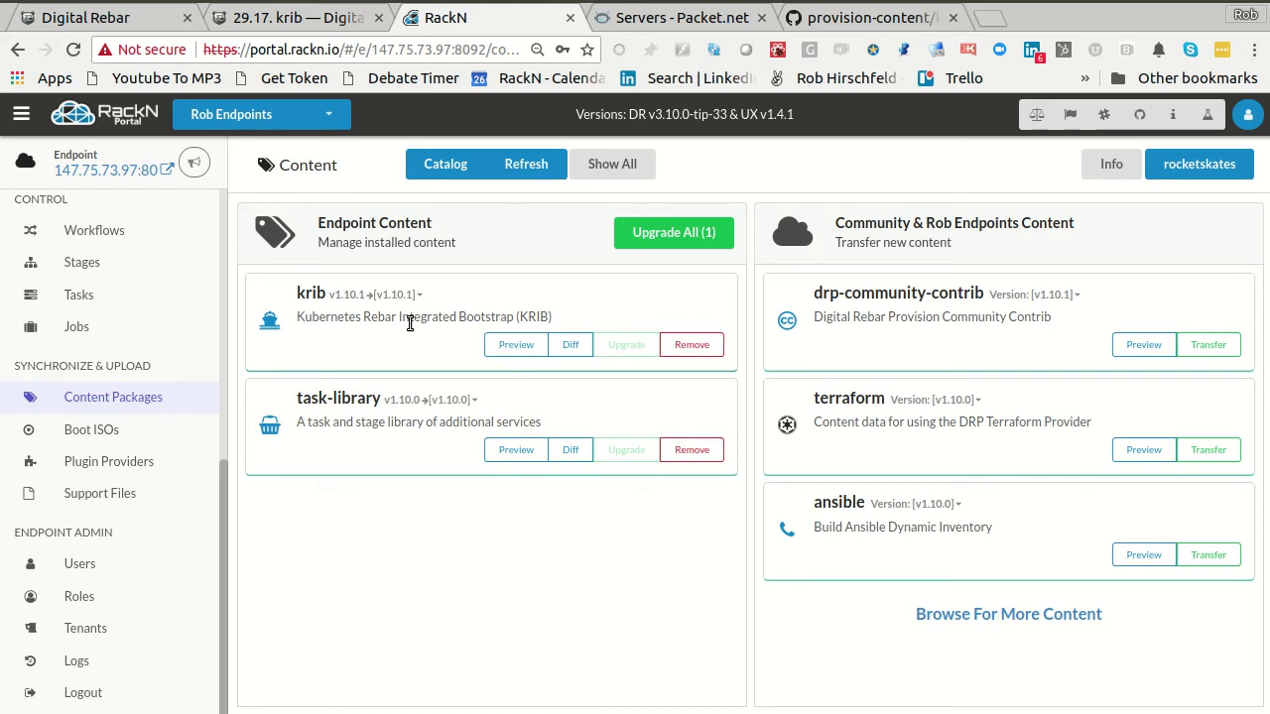
scroll(87, 385, up, 3)
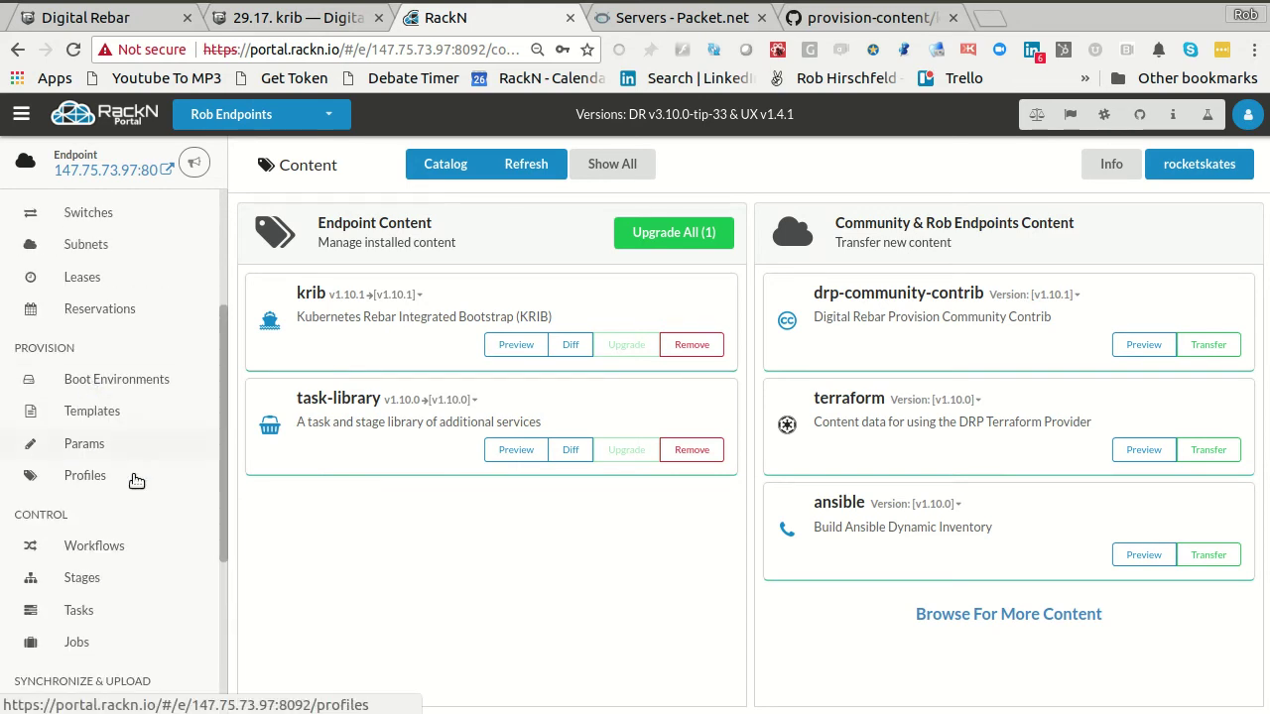
- Show the Workflows list and select krib-install-cluster, with stages from centos-7-install to krib-config
click(97, 551)
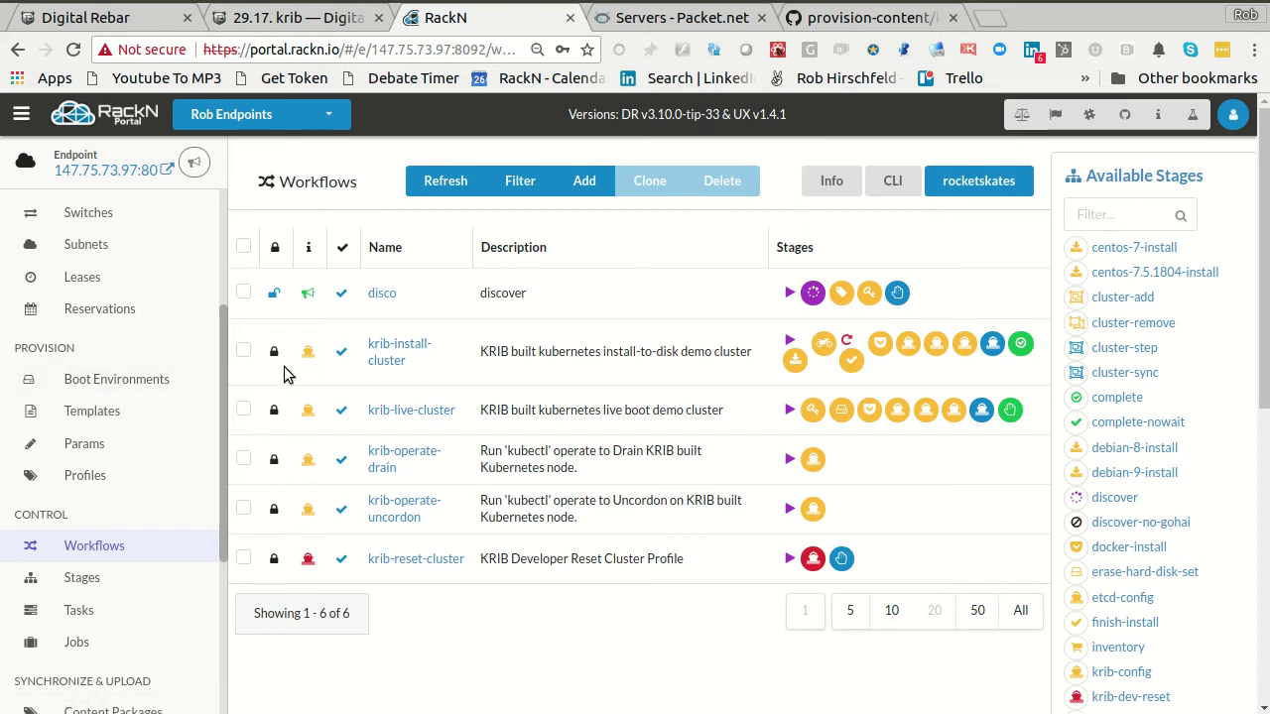
drag(878, 347, 1067, 429)
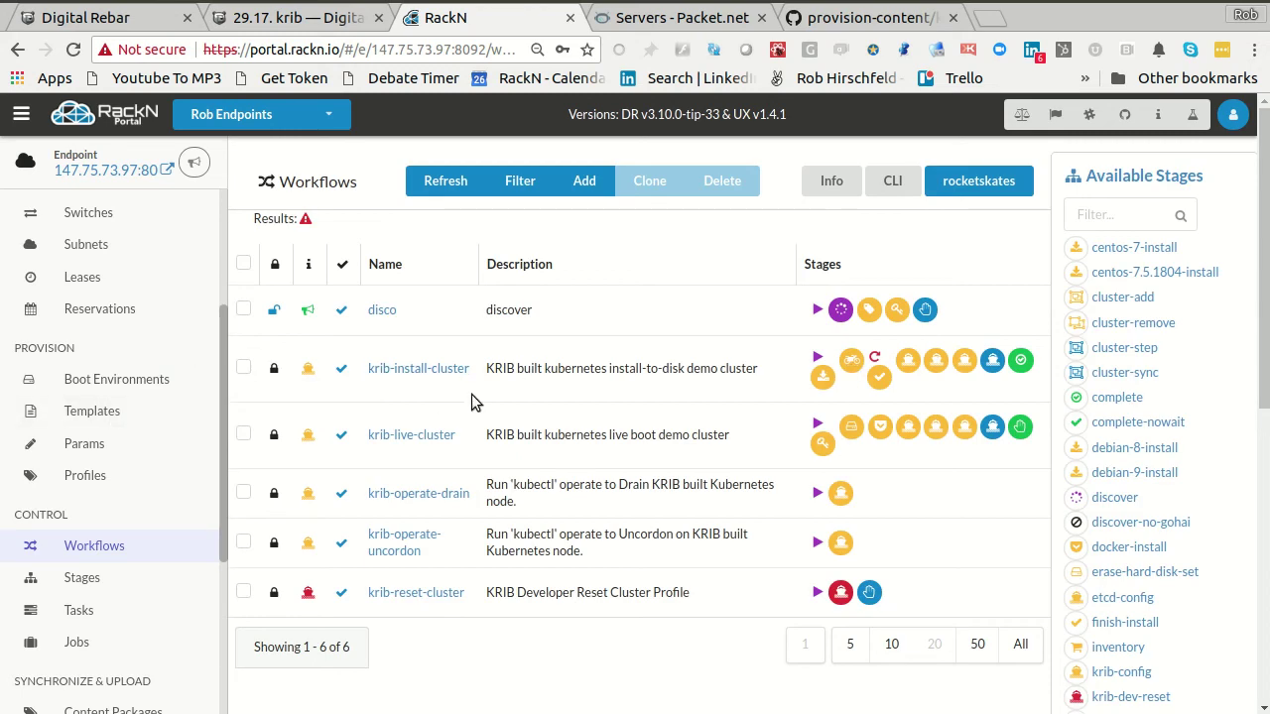
click(244, 368)
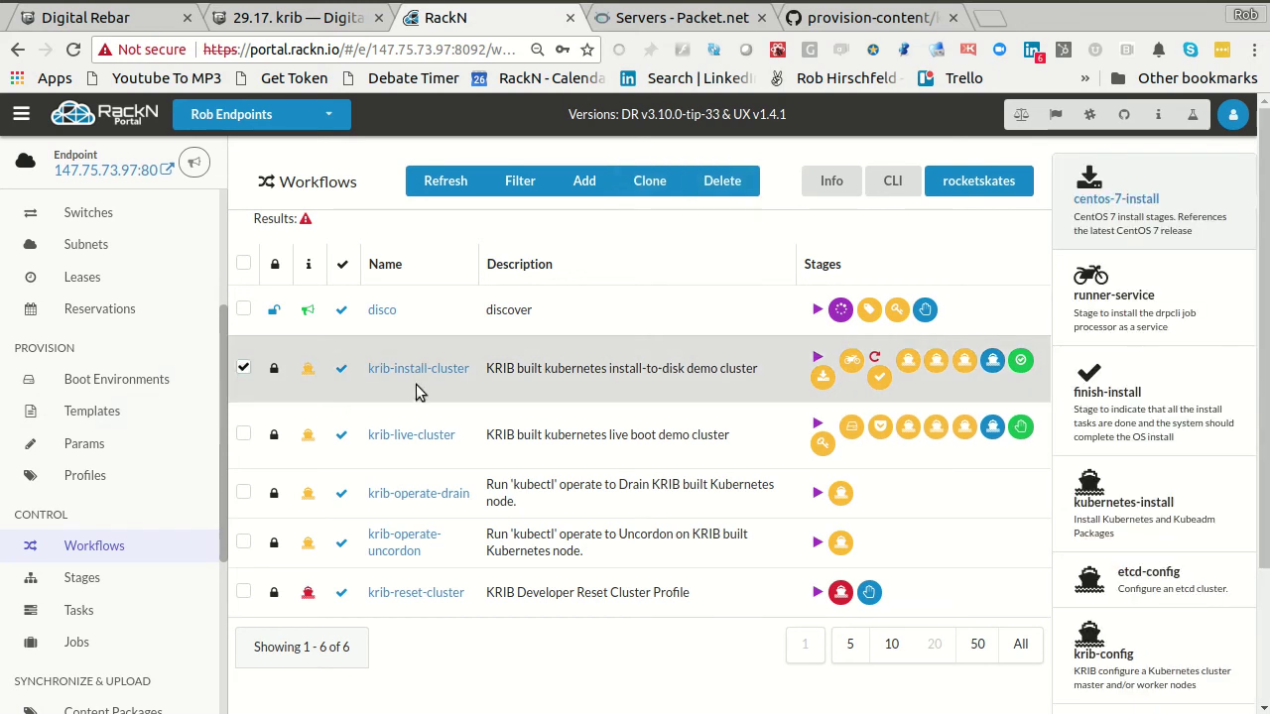
- Clone krib-install-cluster as a purple workflow named robs with the ship icon, then deselect the original
click(661, 184)
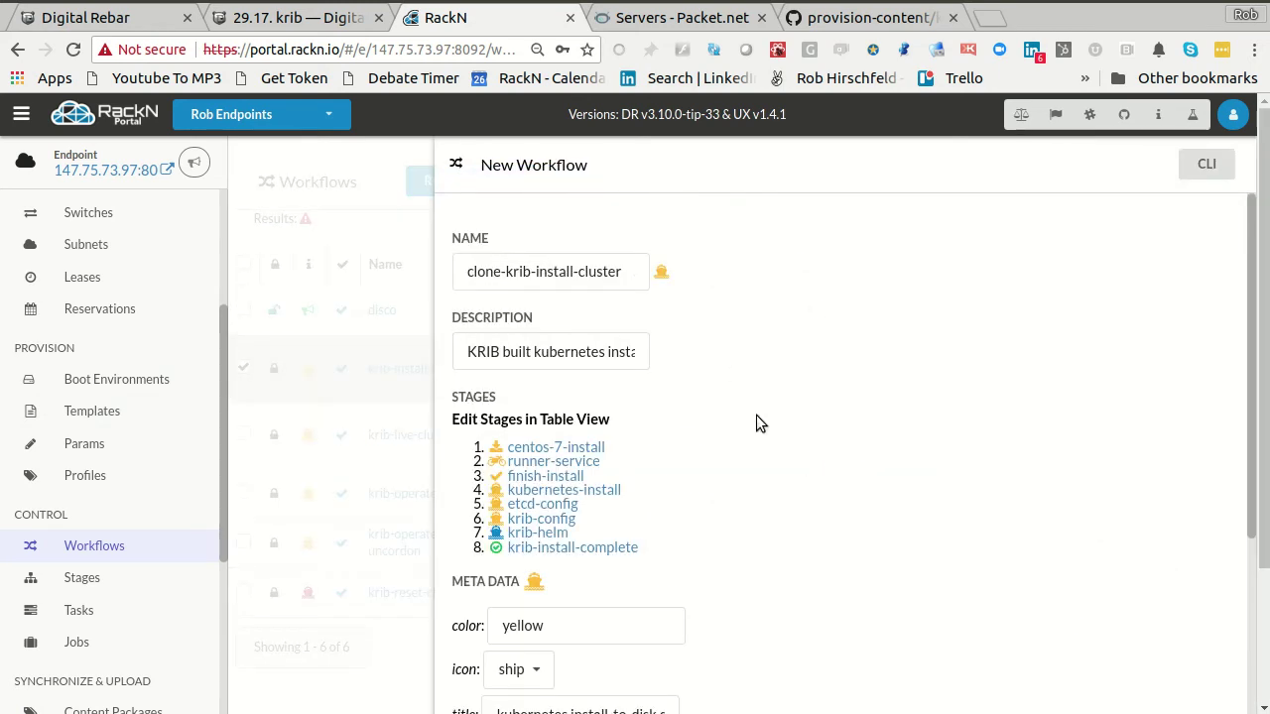
click(529, 269)
key(ctrl+a)
text(robs)
scroll(529, 265, down, 4)
double_click(570, 417)
text(purple)
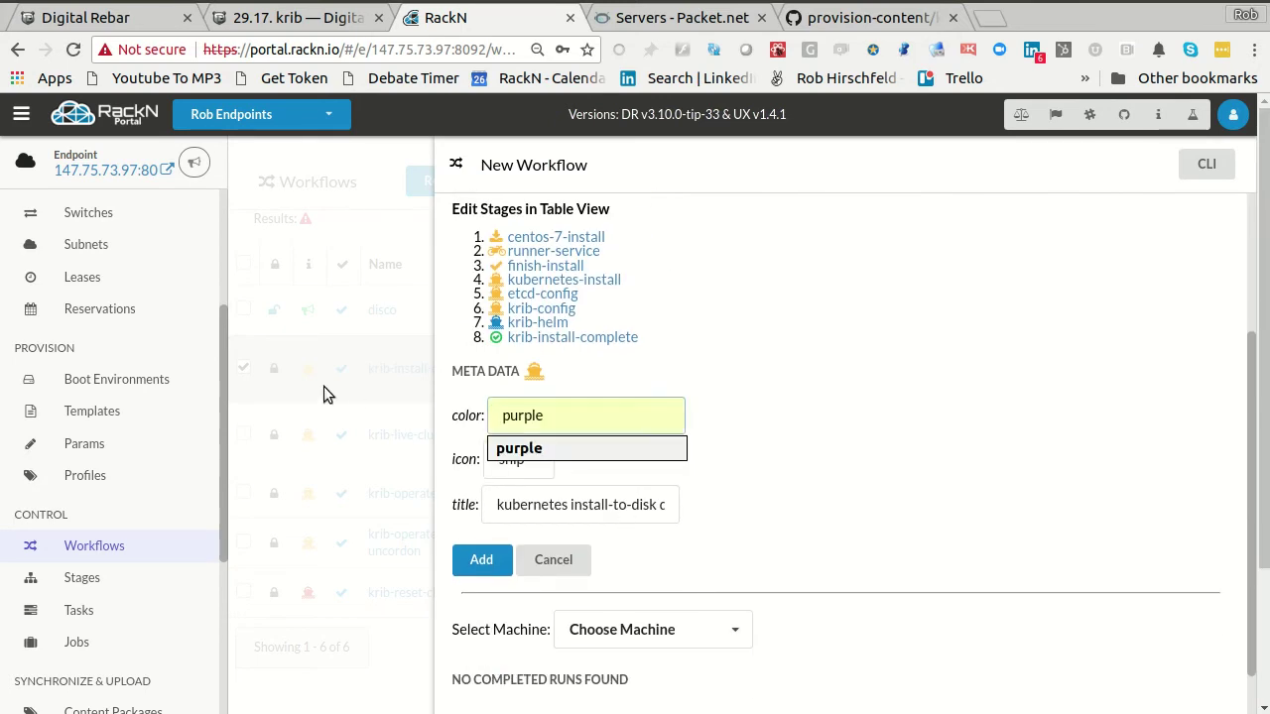
key(Tab)
click(866, 517)
click(481, 560)
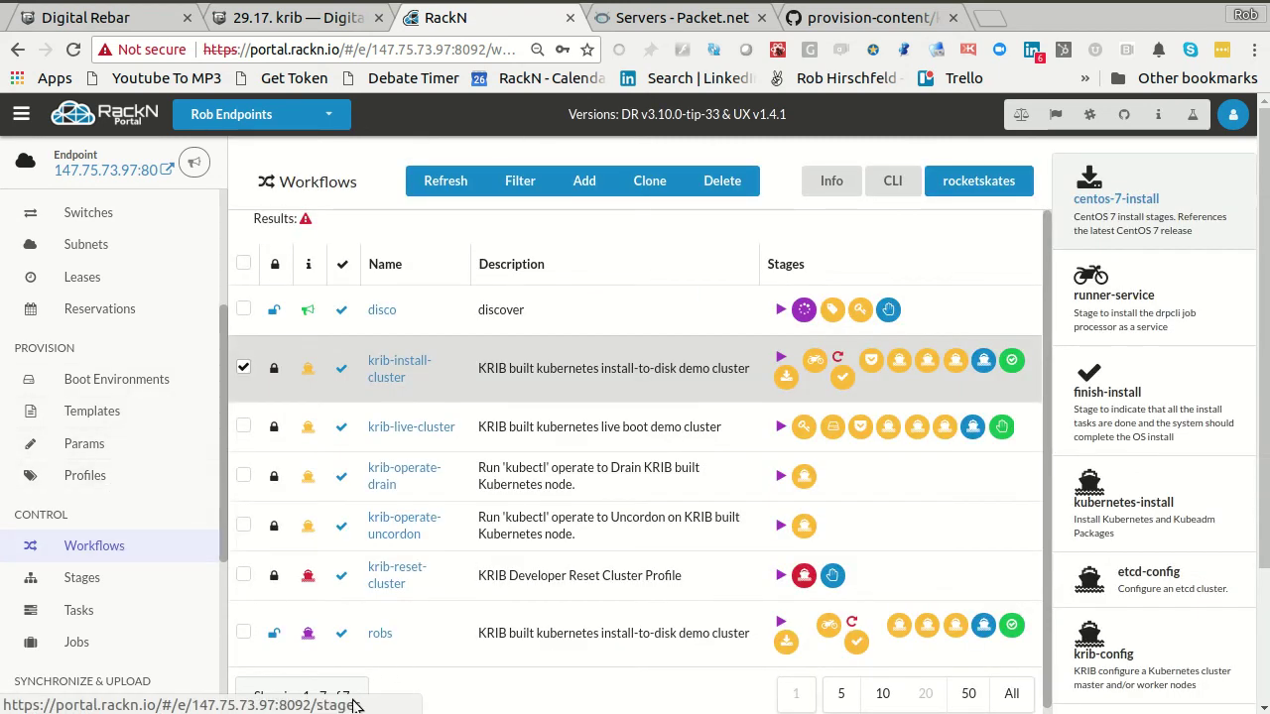
click(243, 367)
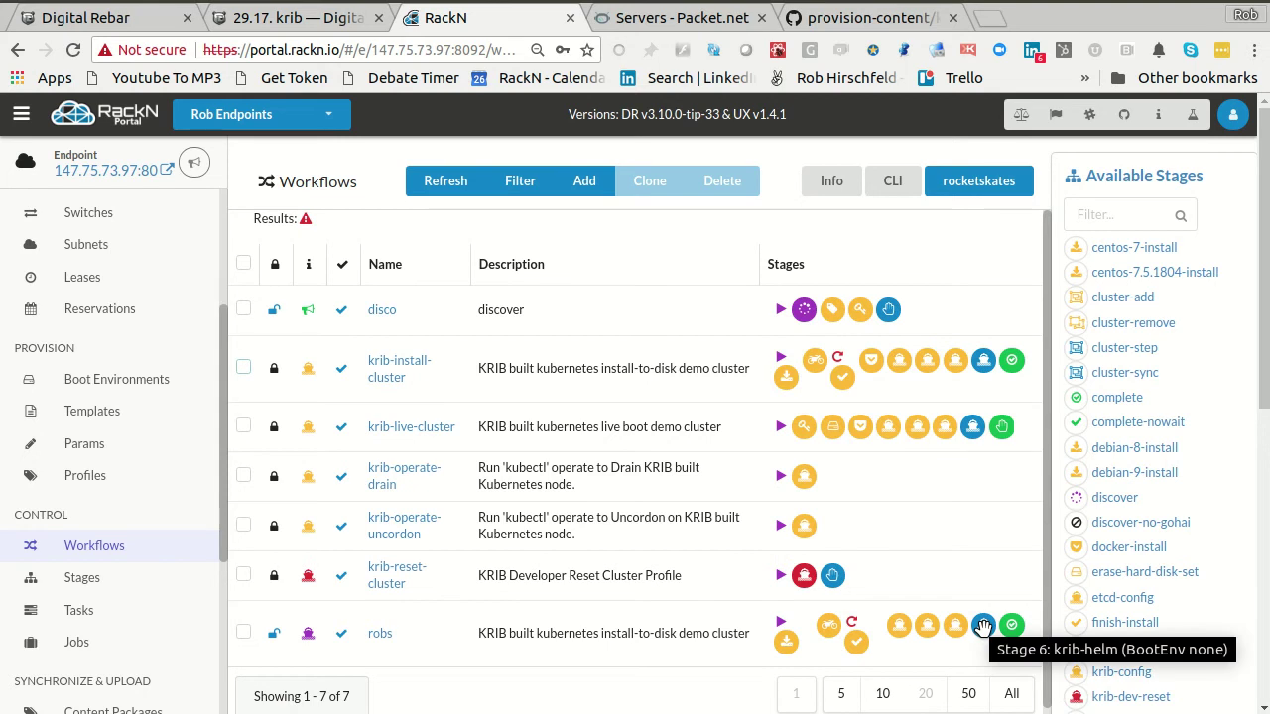
- Open the krib-config stage details and review the Drain, Uncordon and reset cluster descriptions
scroll(1091, 595, down, 1)
click(1078, 667)
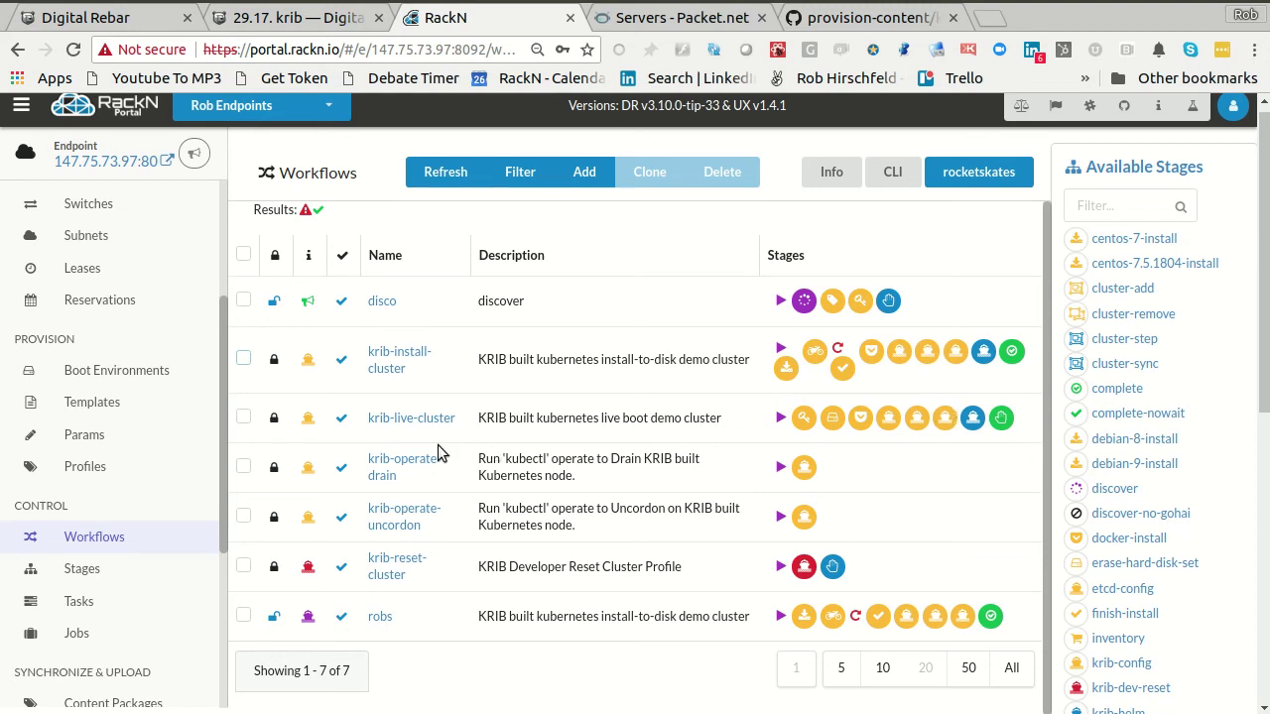
drag(465, 460, 575, 476)
click(516, 496)
drag(479, 508, 575, 526)
click(482, 567)
drag(482, 566, 648, 569)
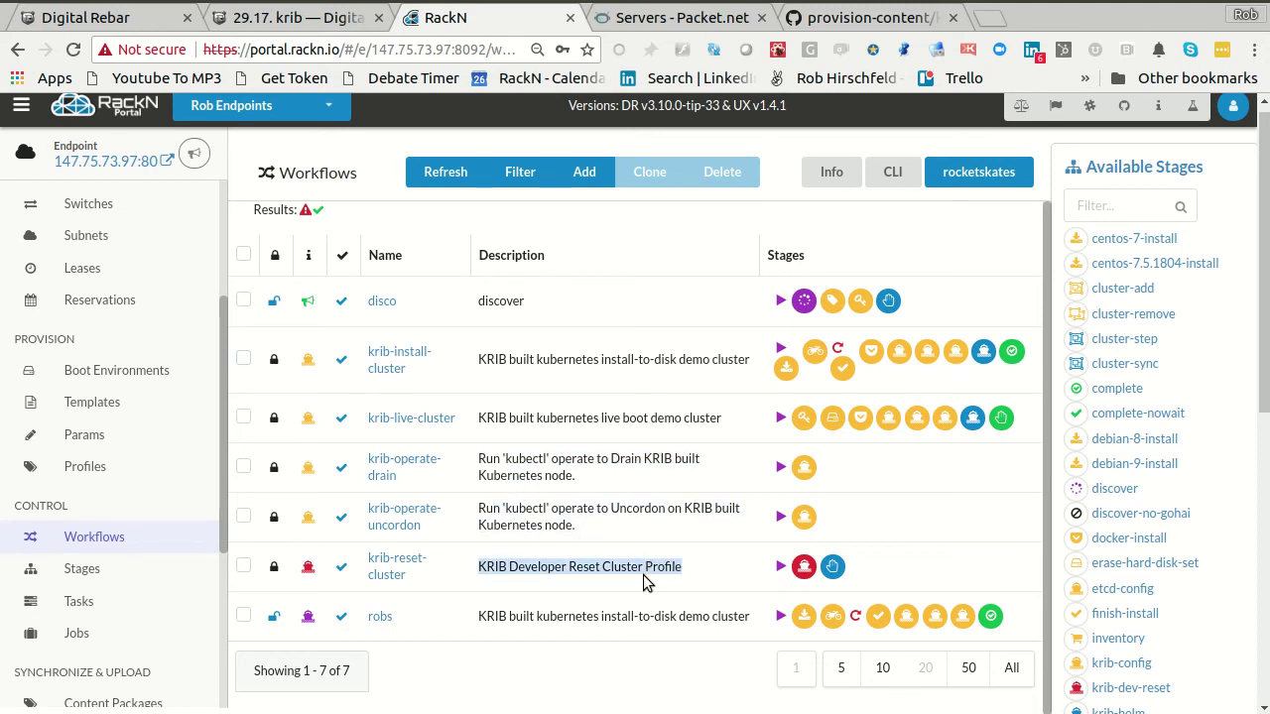
- Point out the krib-install-cluster workflow name, then go to the Profiles list
scroll(643, 466, up, 1)
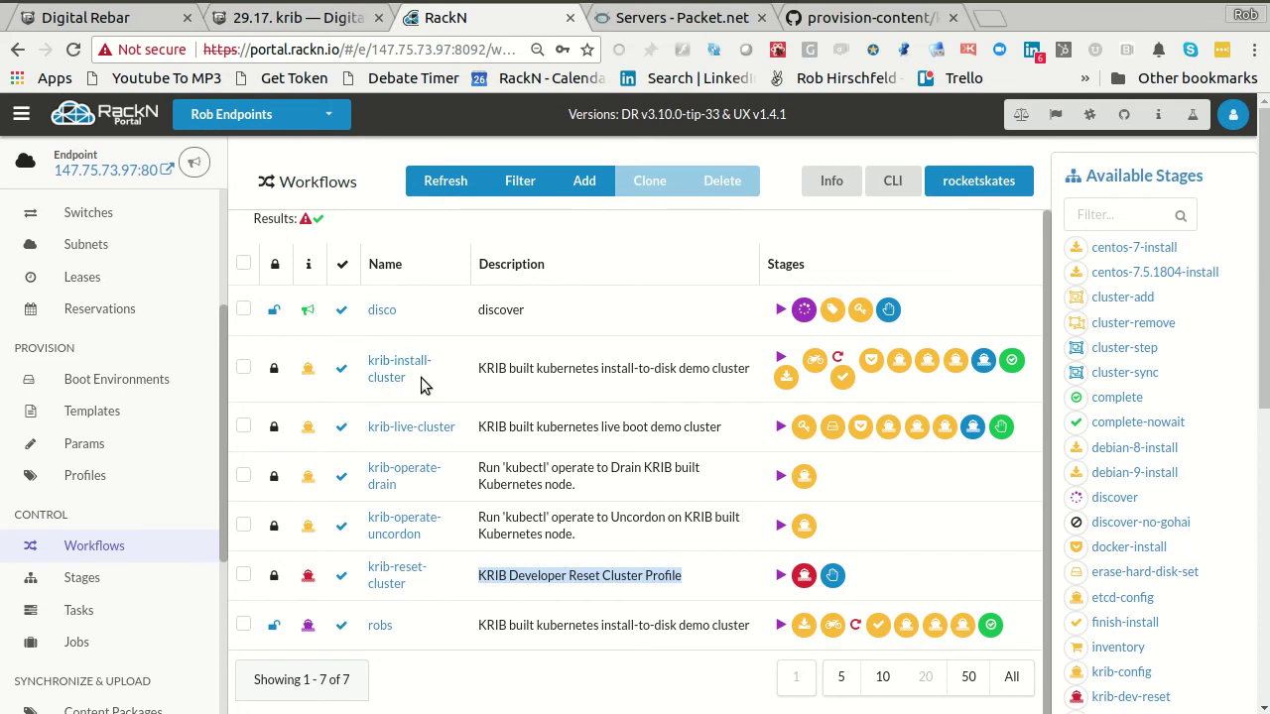
drag(423, 376, 353, 369)
click(474, 404)
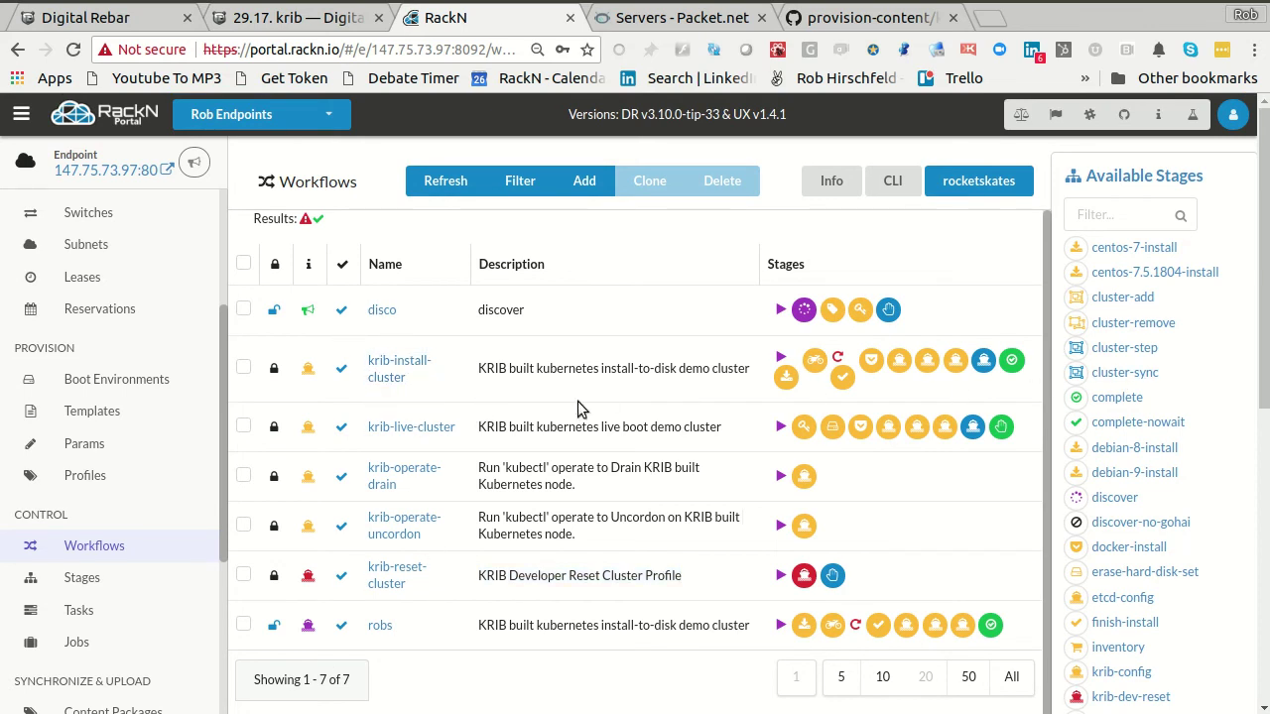
scroll(133, 397, up, 3)
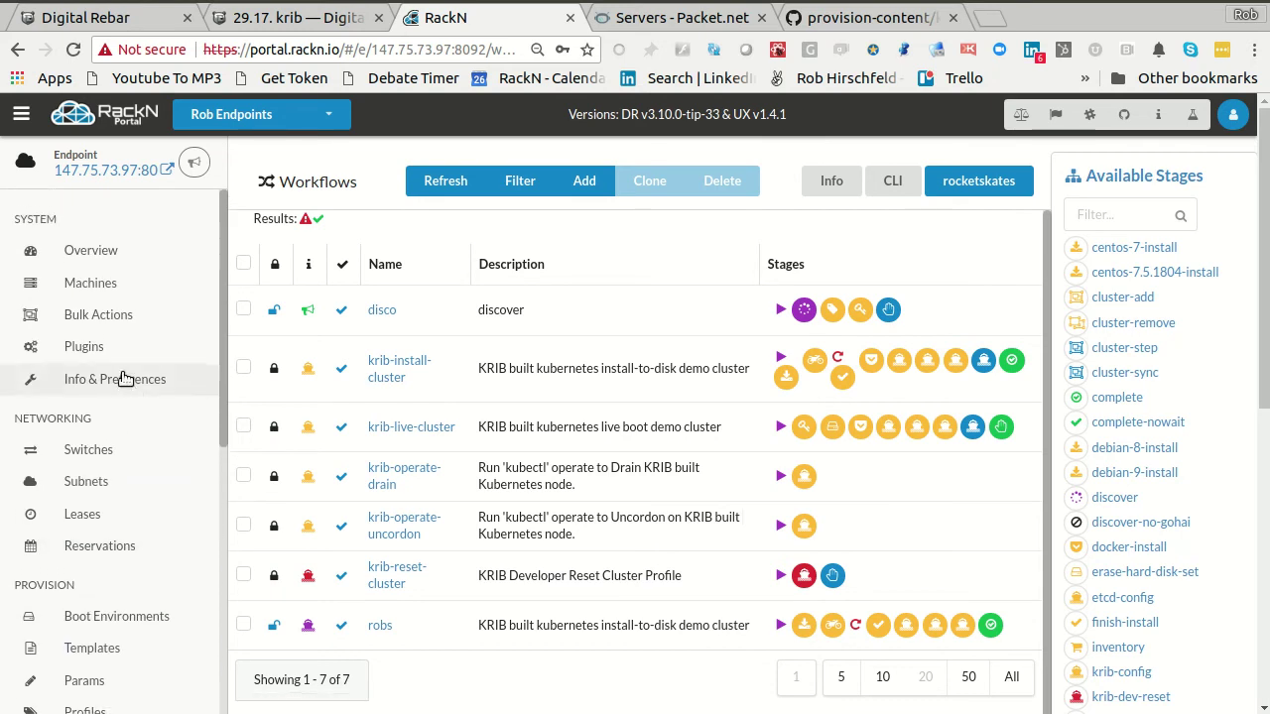
scroll(123, 450, down, 2)
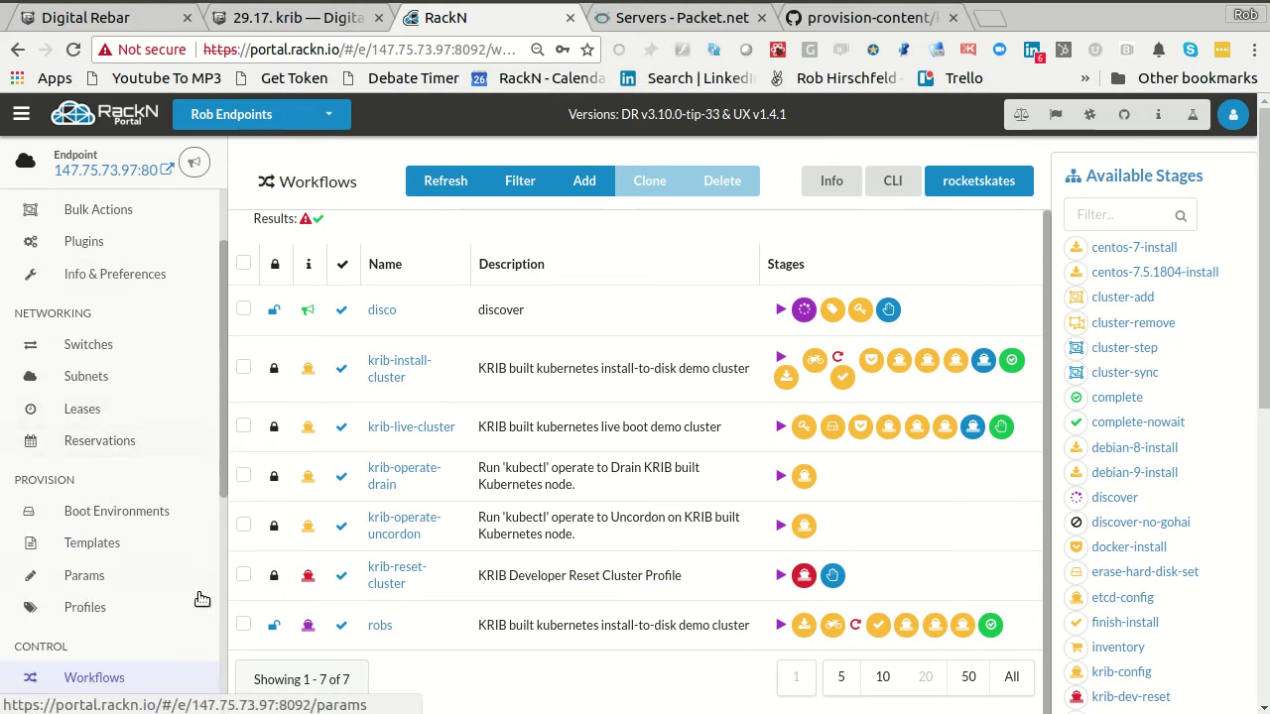
click(90, 607)
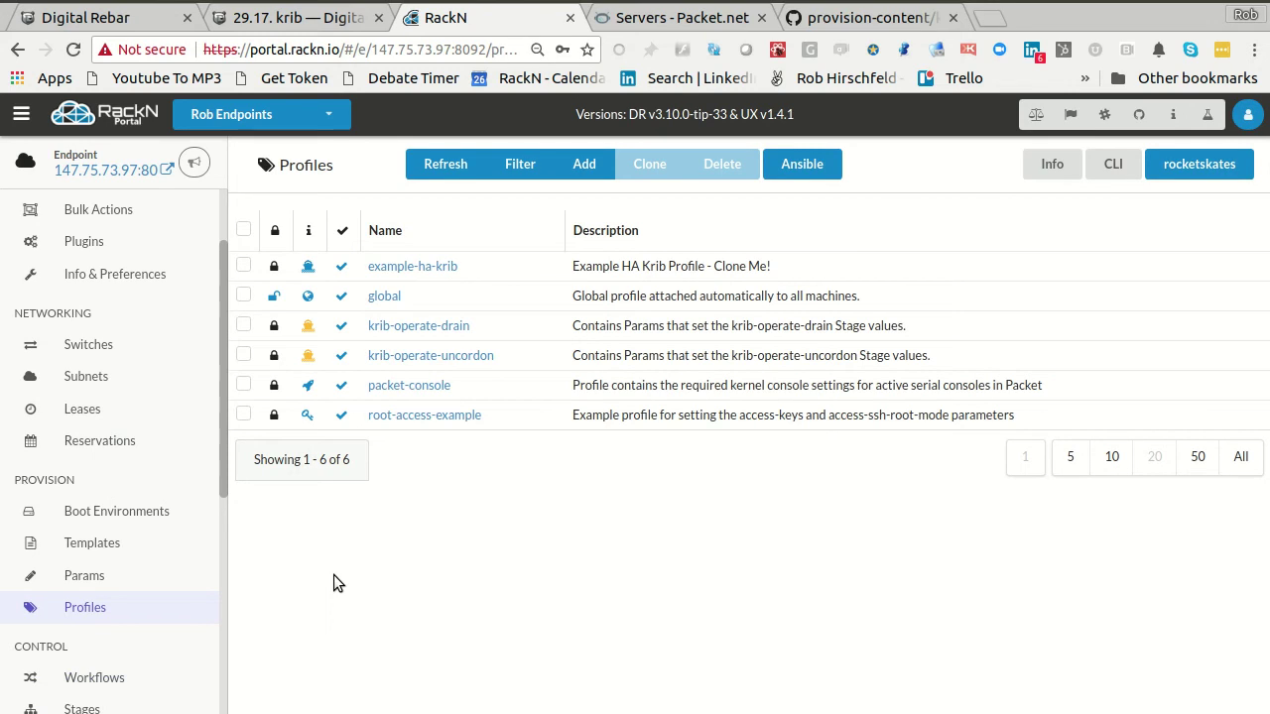
click(285, 19)
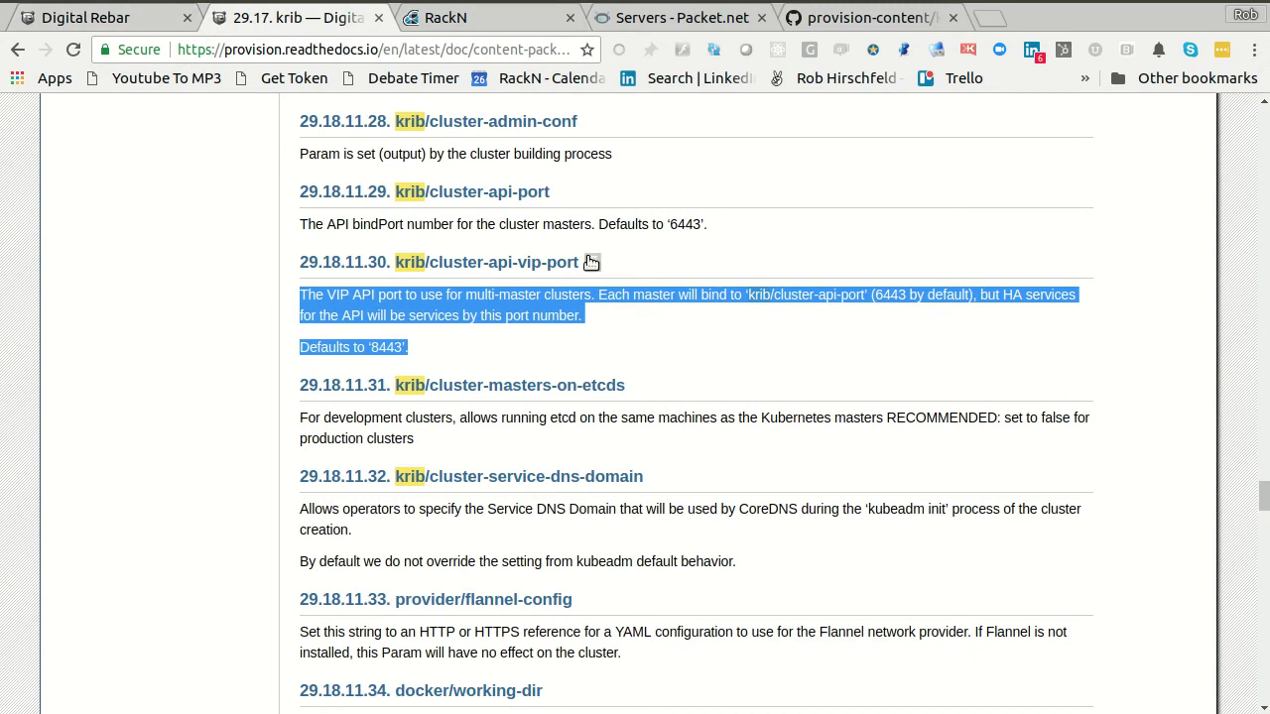
scroll(590, 264, down, 3)
scroll(590, 258, up, 20)
scroll(590, 258, up, 20)
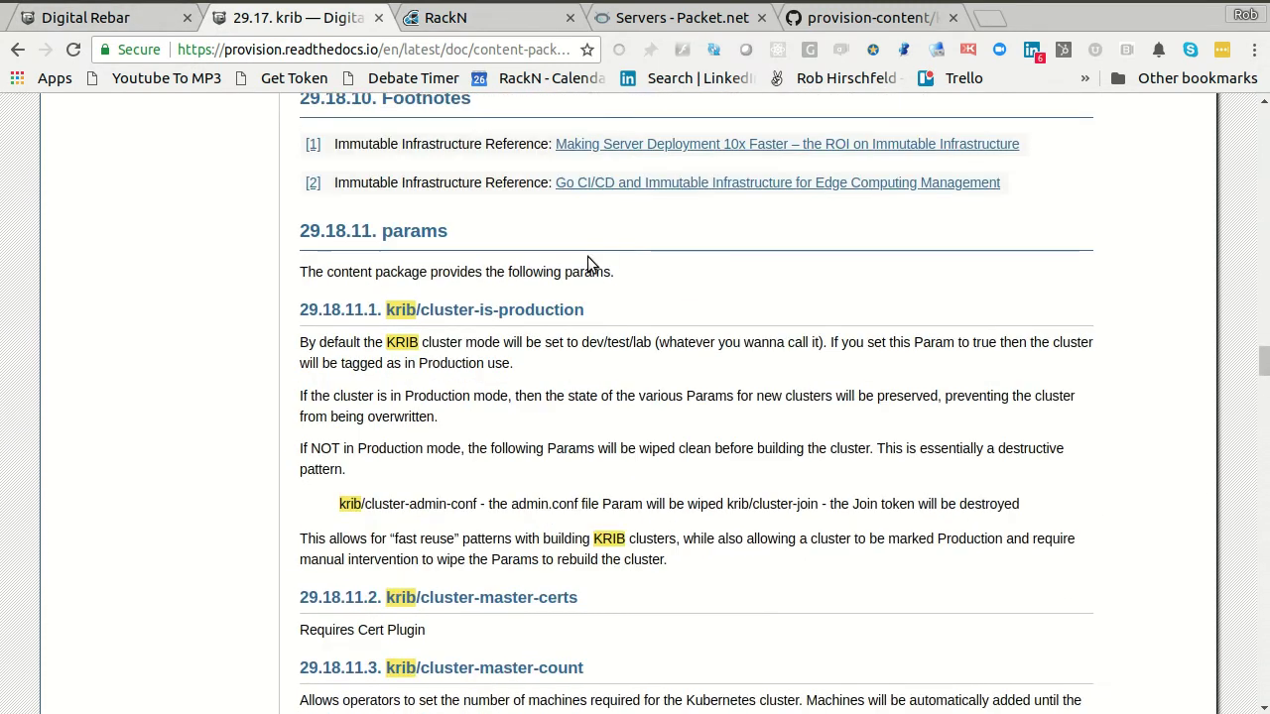
scroll(587, 256, up, 5)
scroll(714, 466, down, 4)
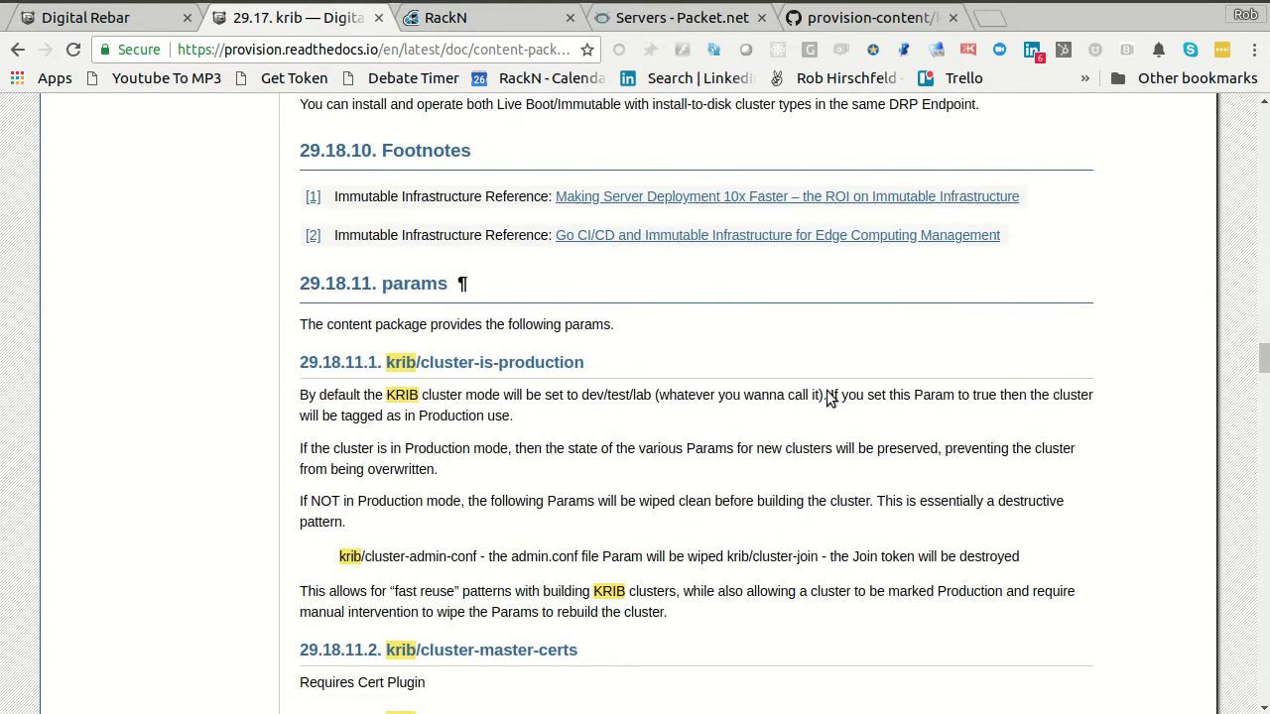
scroll(672, 560, down, 3)
click(491, 18)
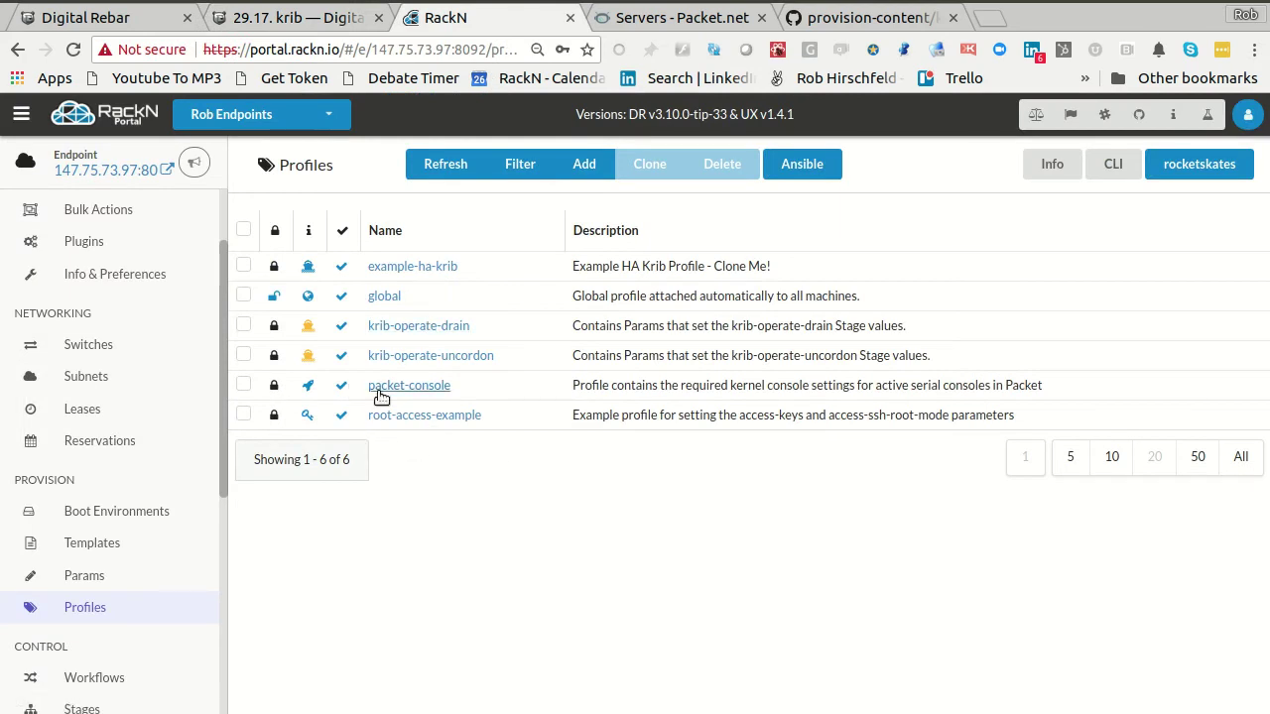
- Clone example-ha-krib into a new profile named demo with description Demo
click(243, 266)
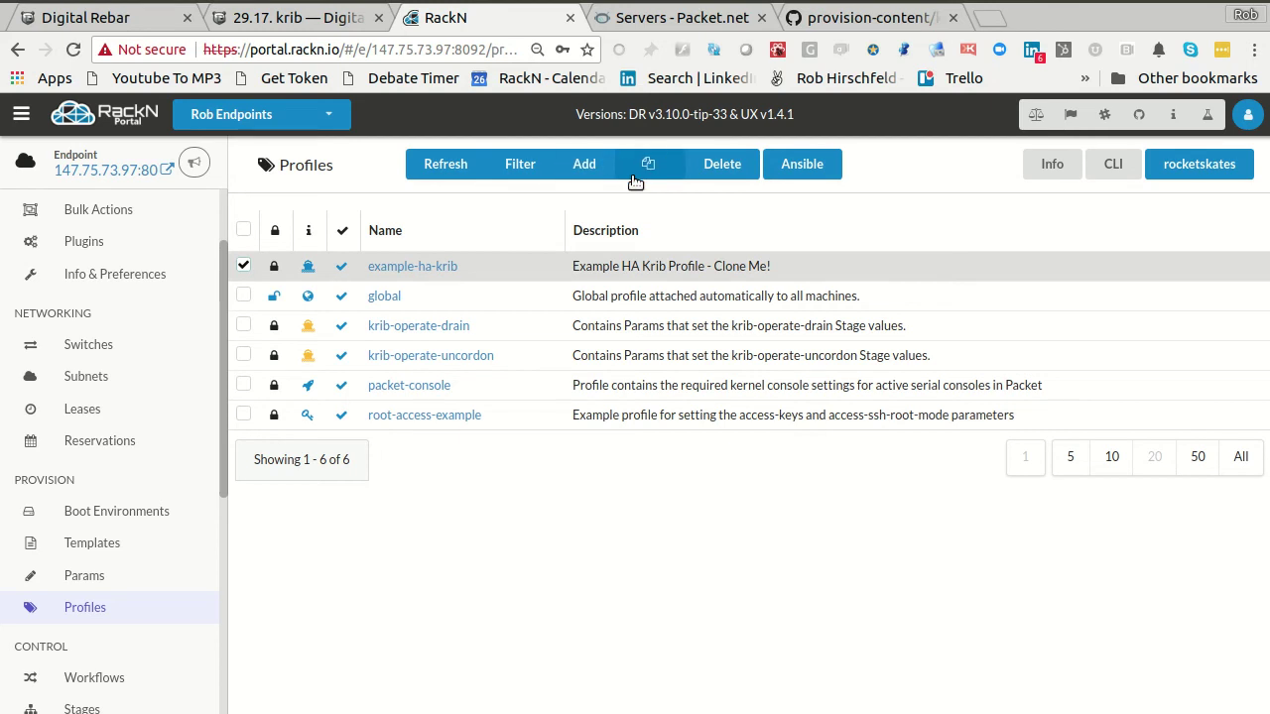
click(655, 169)
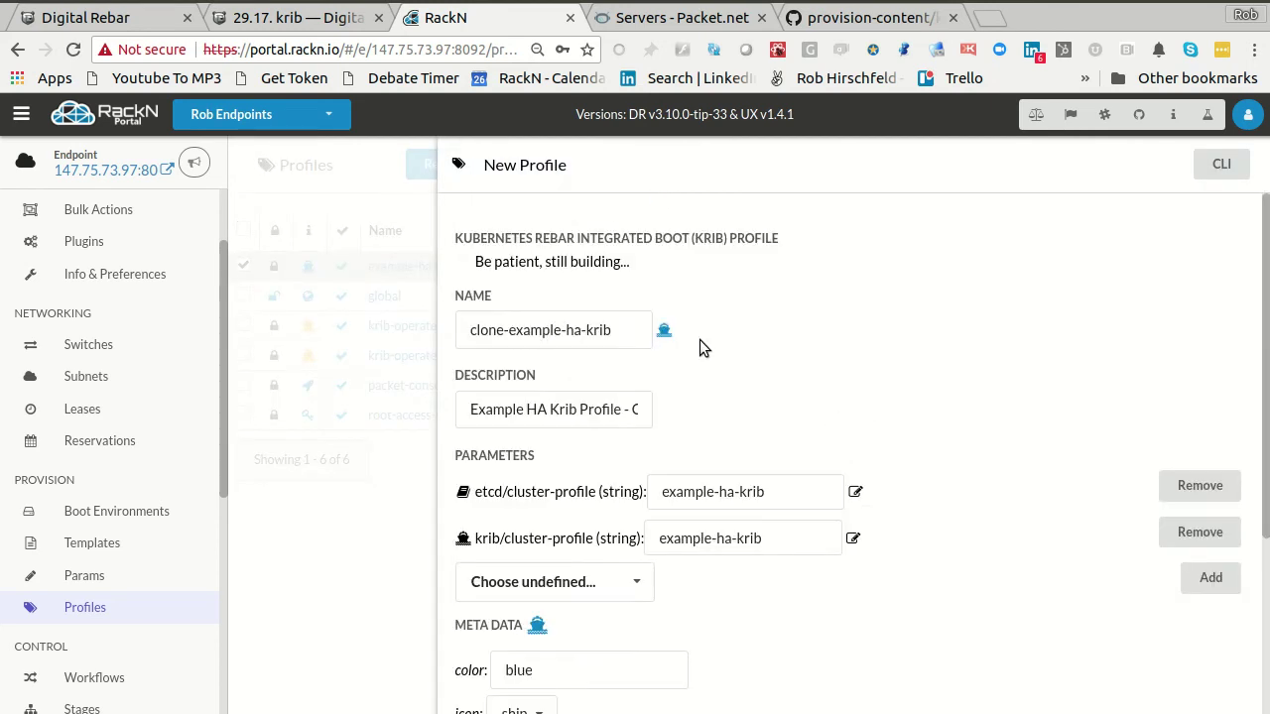
click(612, 335)
key(ctrl+a)
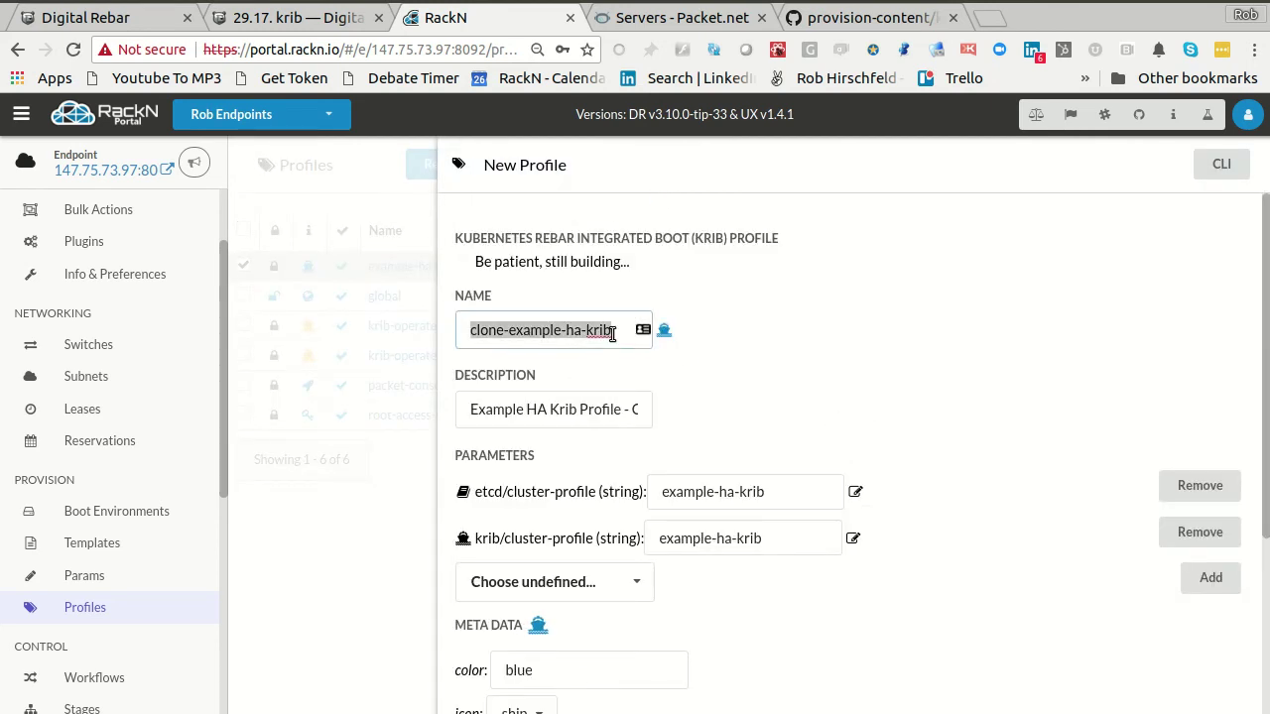
key(BackSpace)
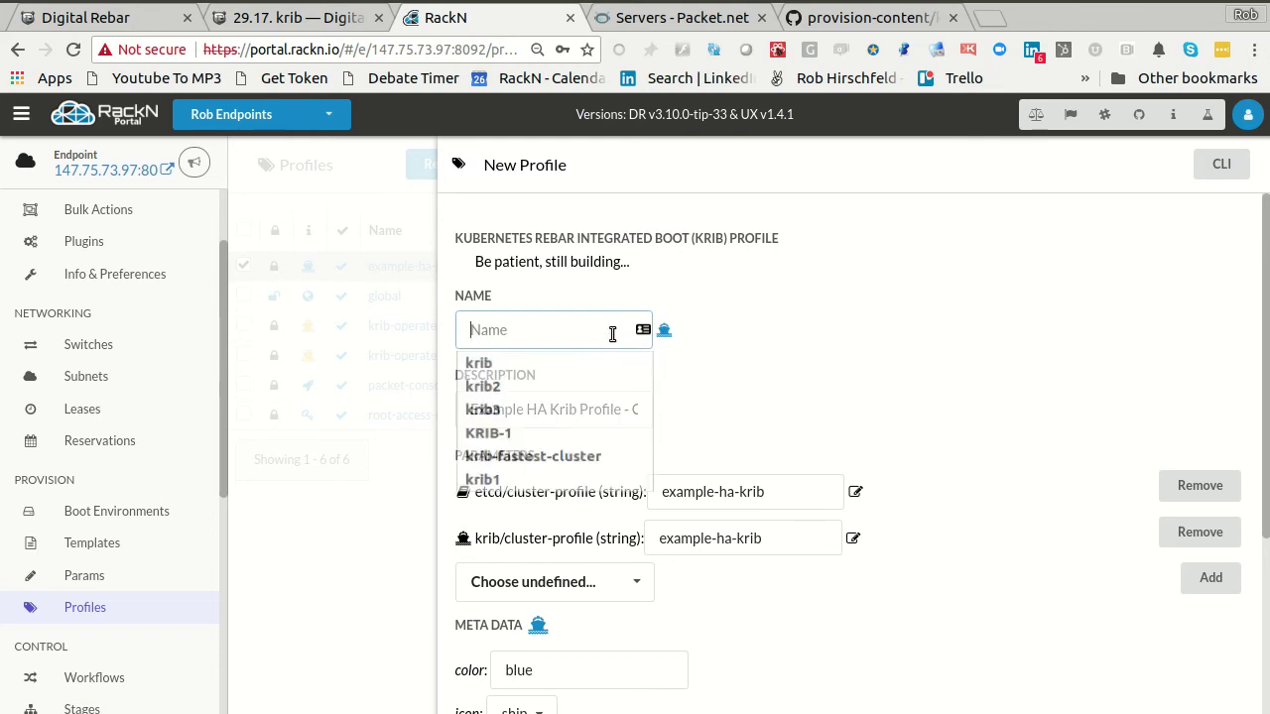
text(demo)
key(Tab)
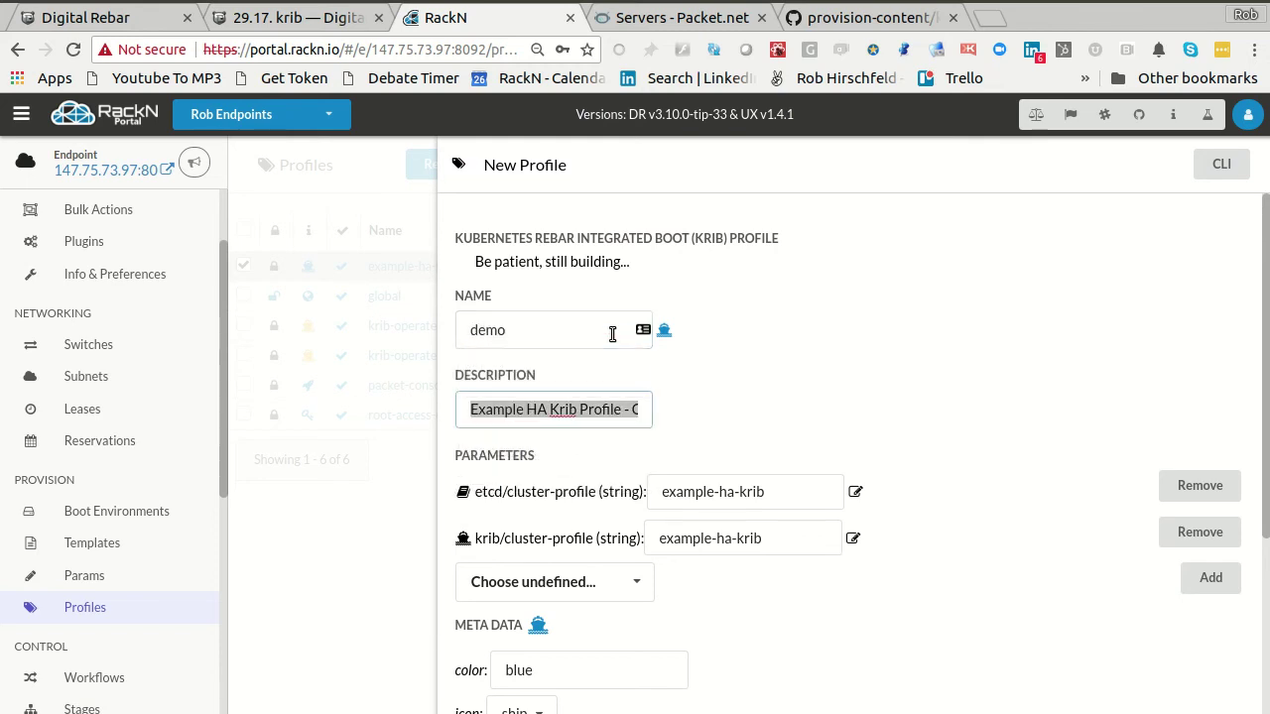
key(BackSpace)
text(Demo)
key(Tab)
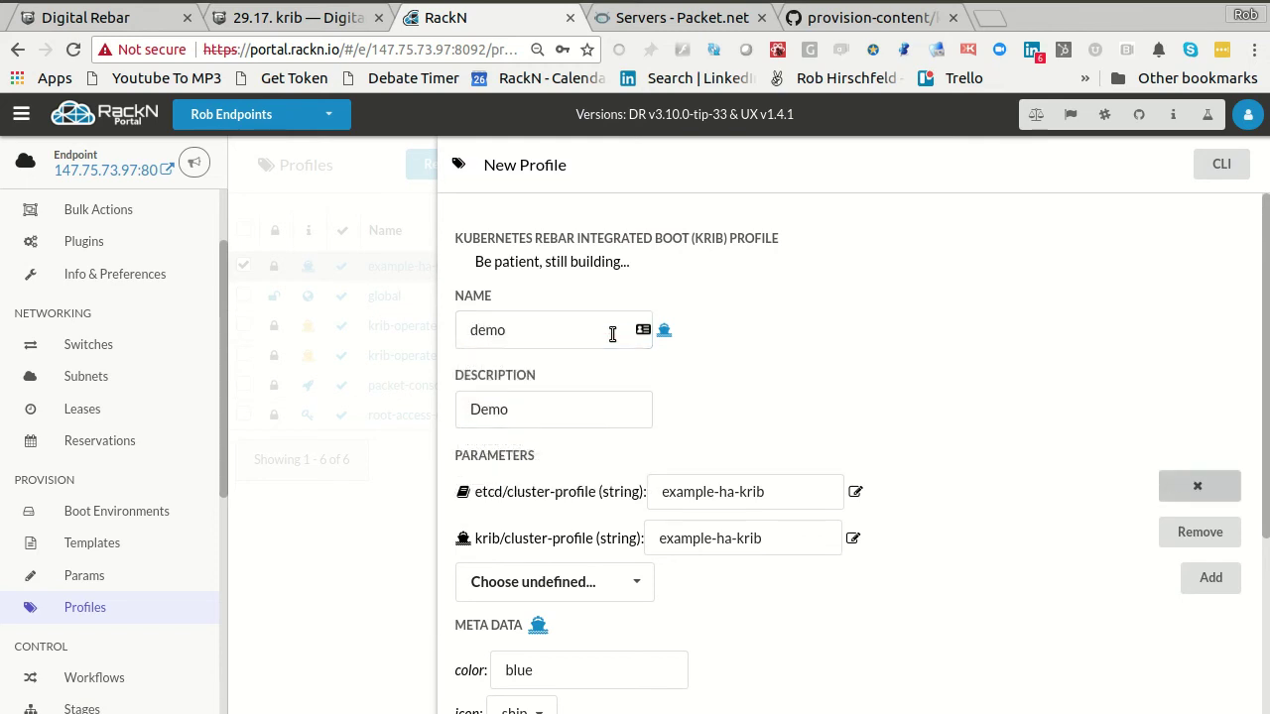
- Set both the etcd/cluster-profile and krib/cluster-profile parameters to demo
key(shift+Tab)
text(demo)
key(Tab)
key(shift+Tab)
text(d)
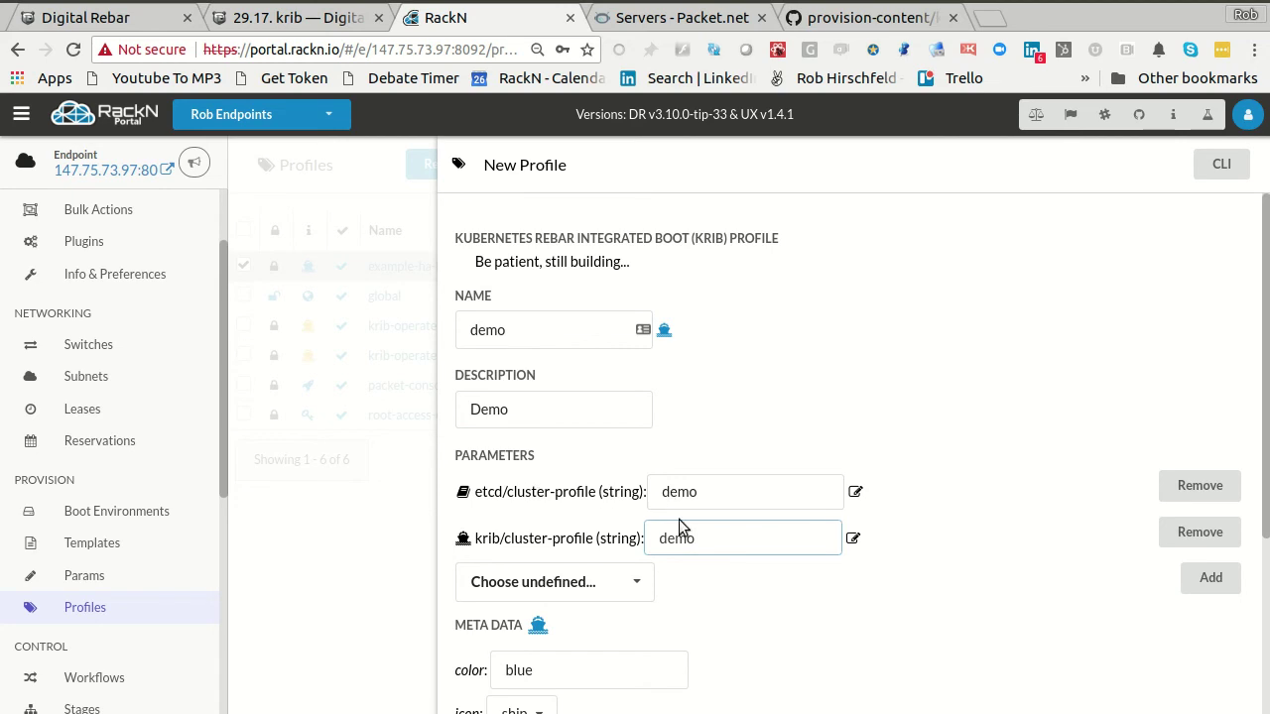
click(770, 584)
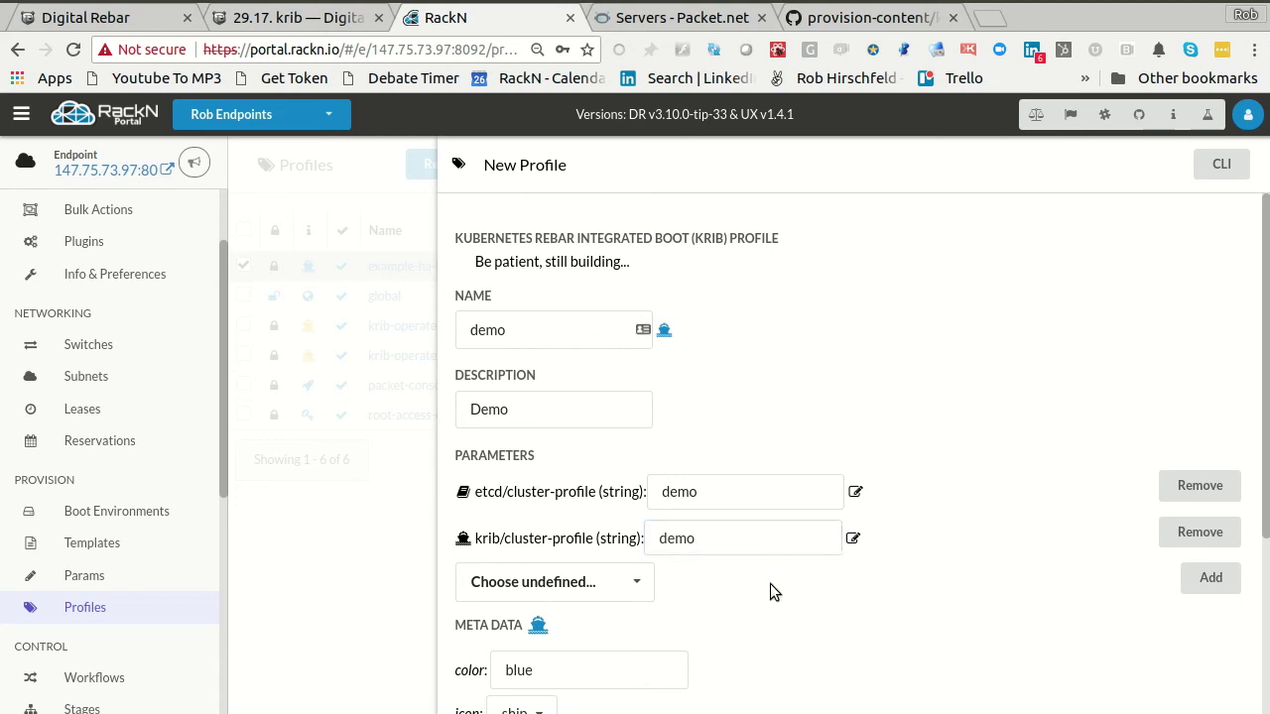
- Make the profile colour green and add the demo profile
scroll(770, 583, down, 2)
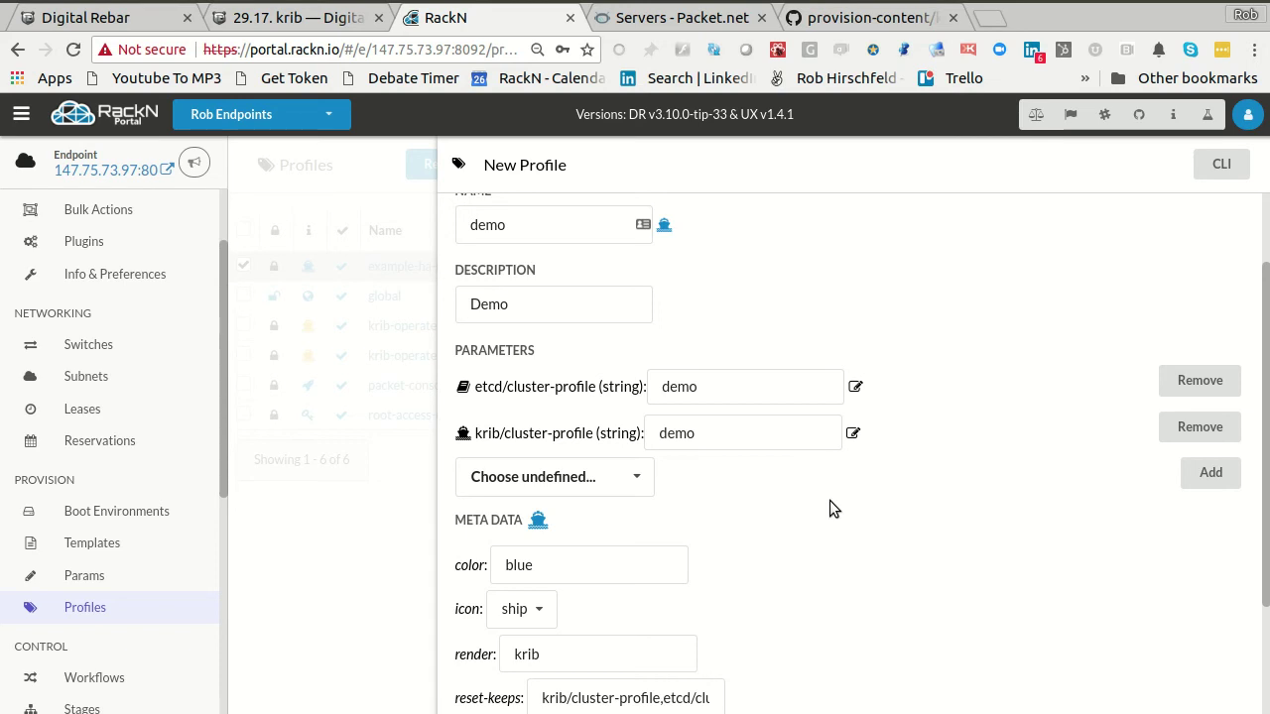
scroll(829, 500, down, 3)
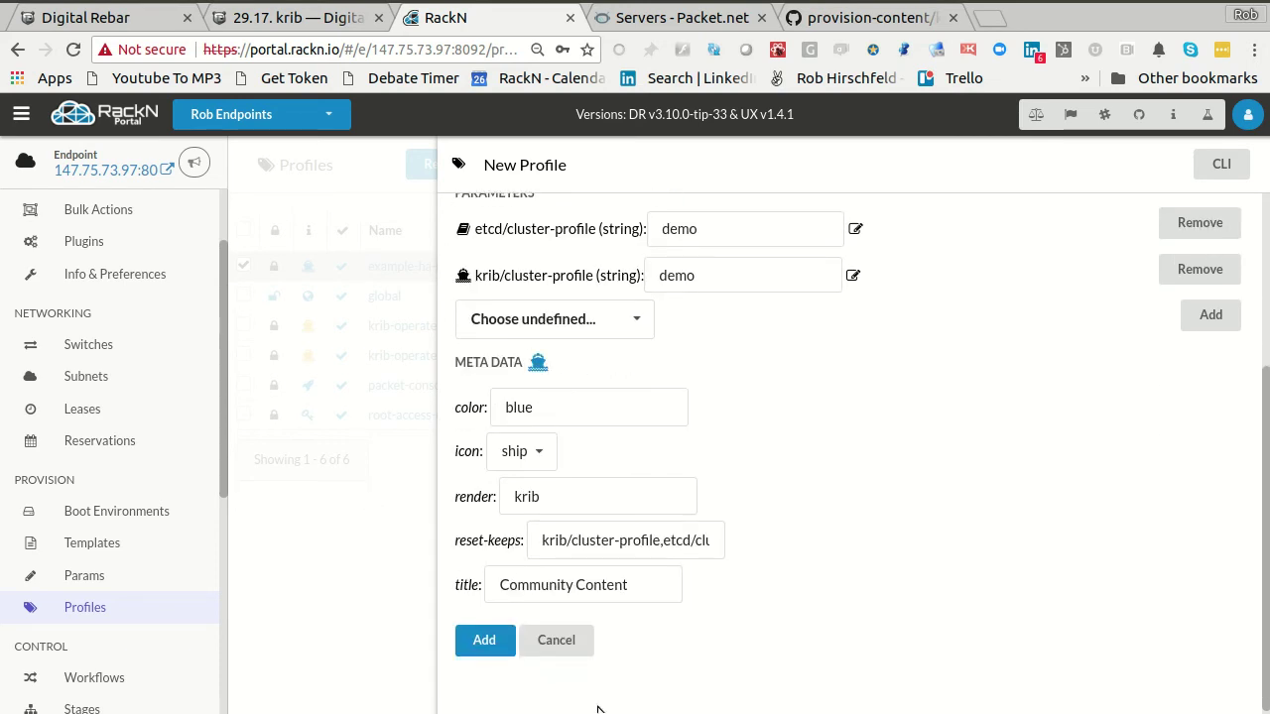
click(576, 405)
key(ctrl+a)
text(green)
click(475, 448)
click(475, 449)
click(482, 645)
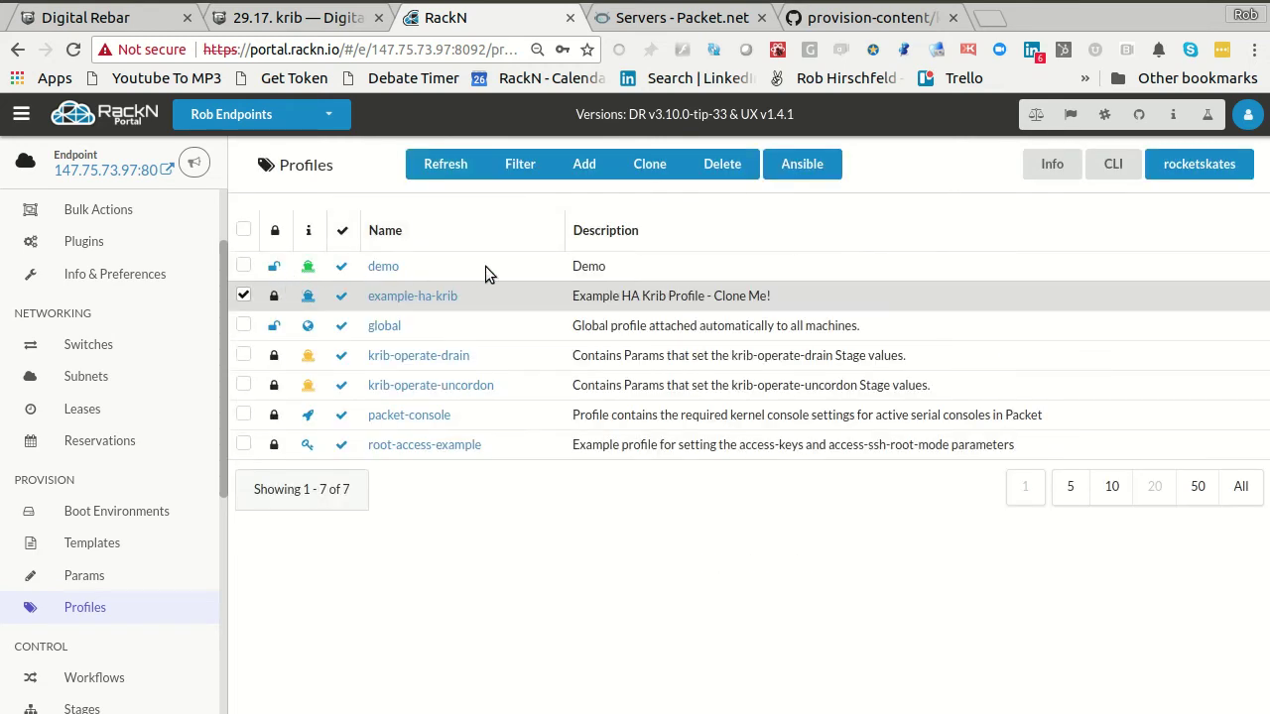
click(382, 266)
drag(517, 434, 821, 456)
click(820, 456)
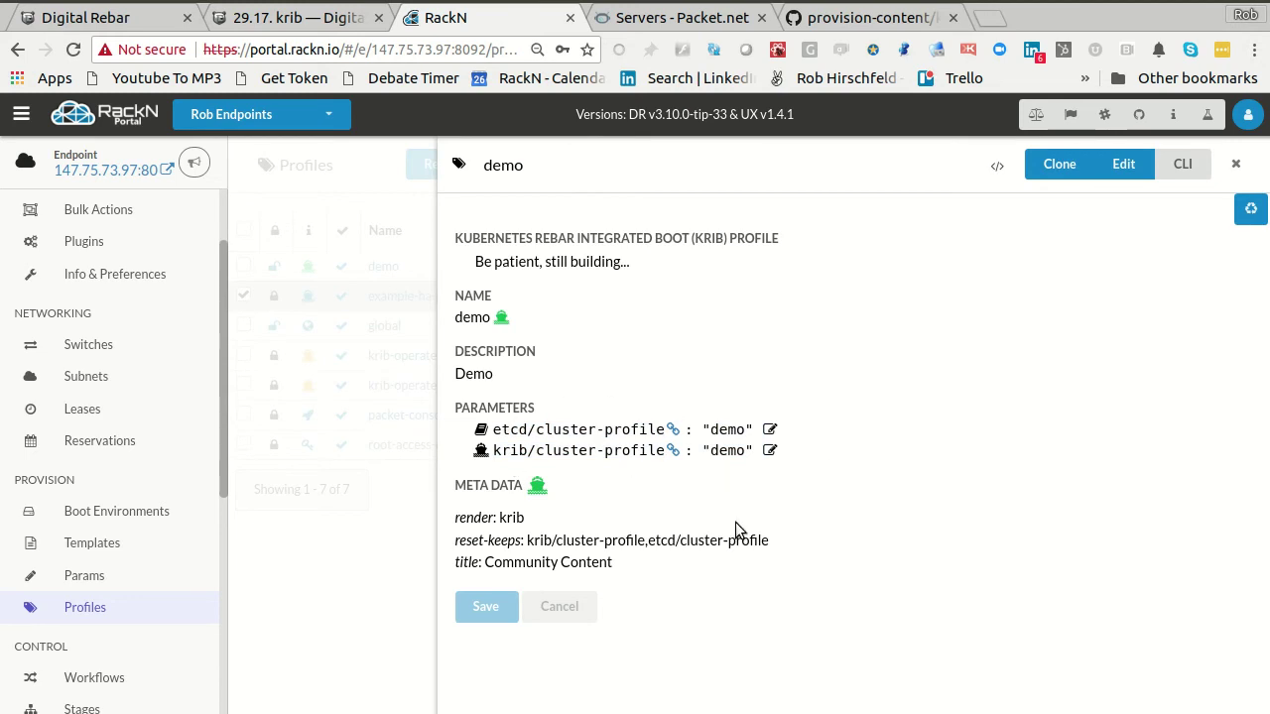
click(1124, 164)
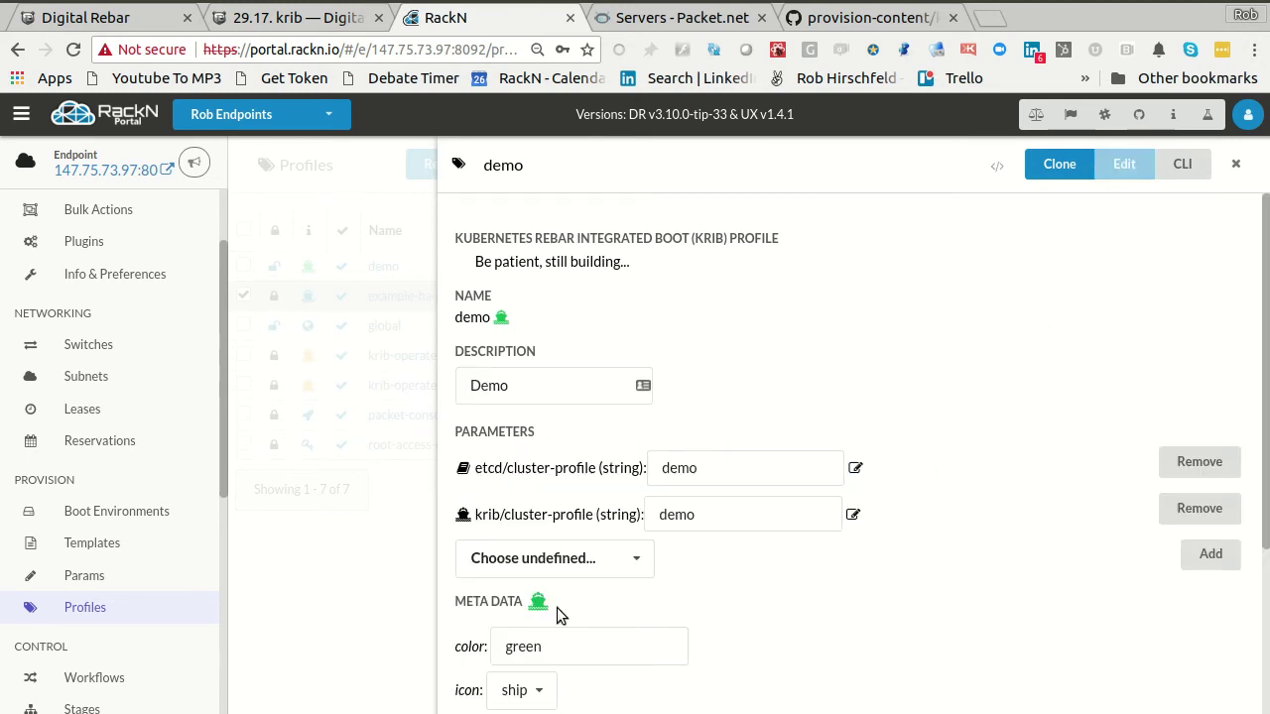
click(544, 556)
text(krib)
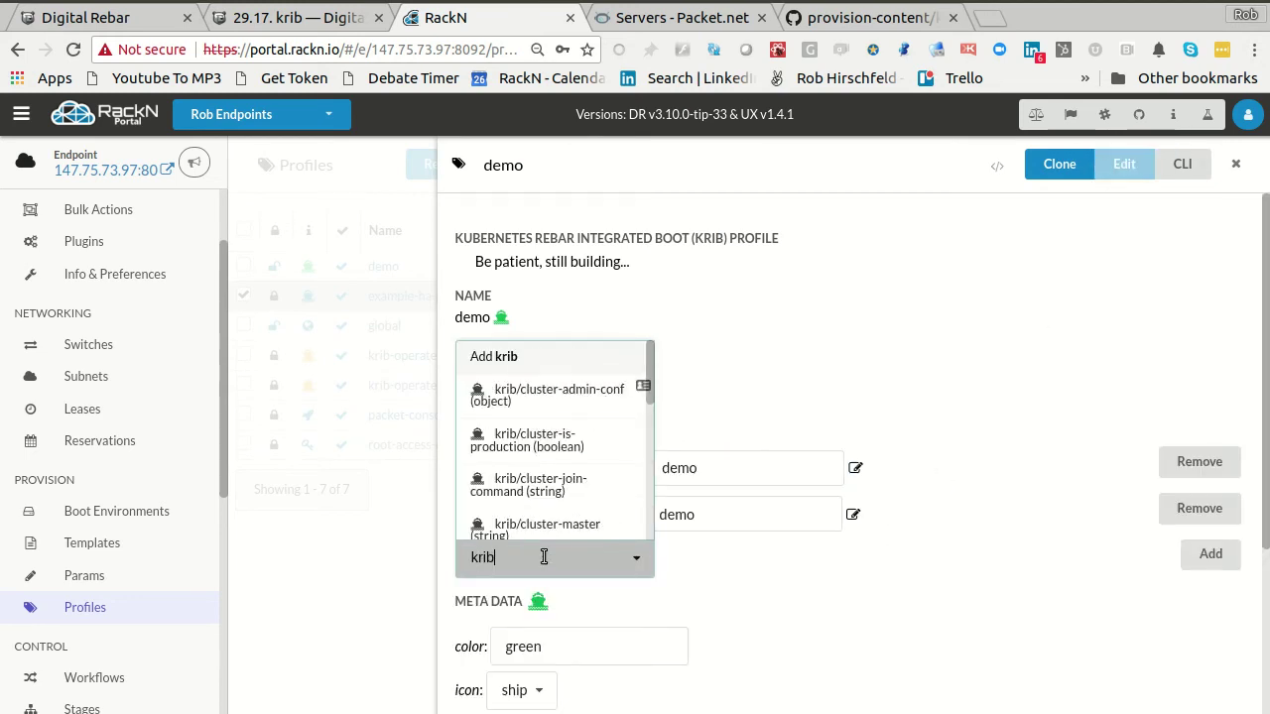
scroll(556, 511, down, 5)
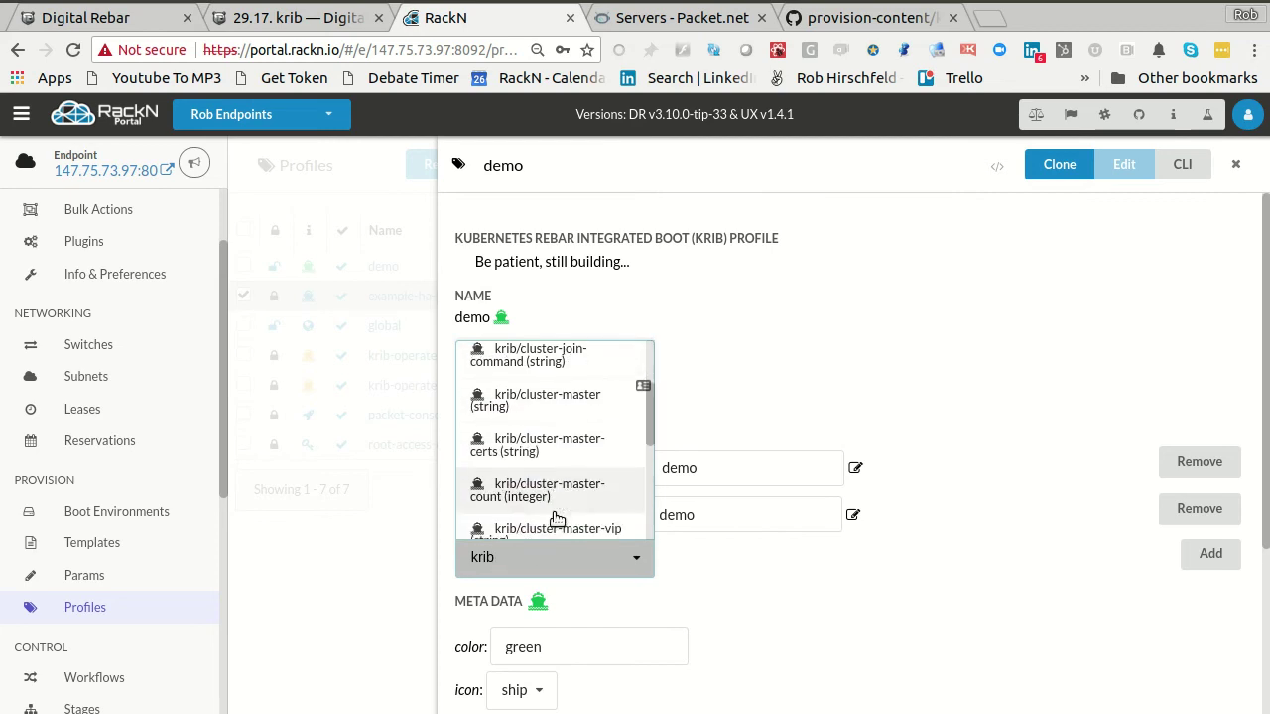
scroll(560, 504, down, 4)
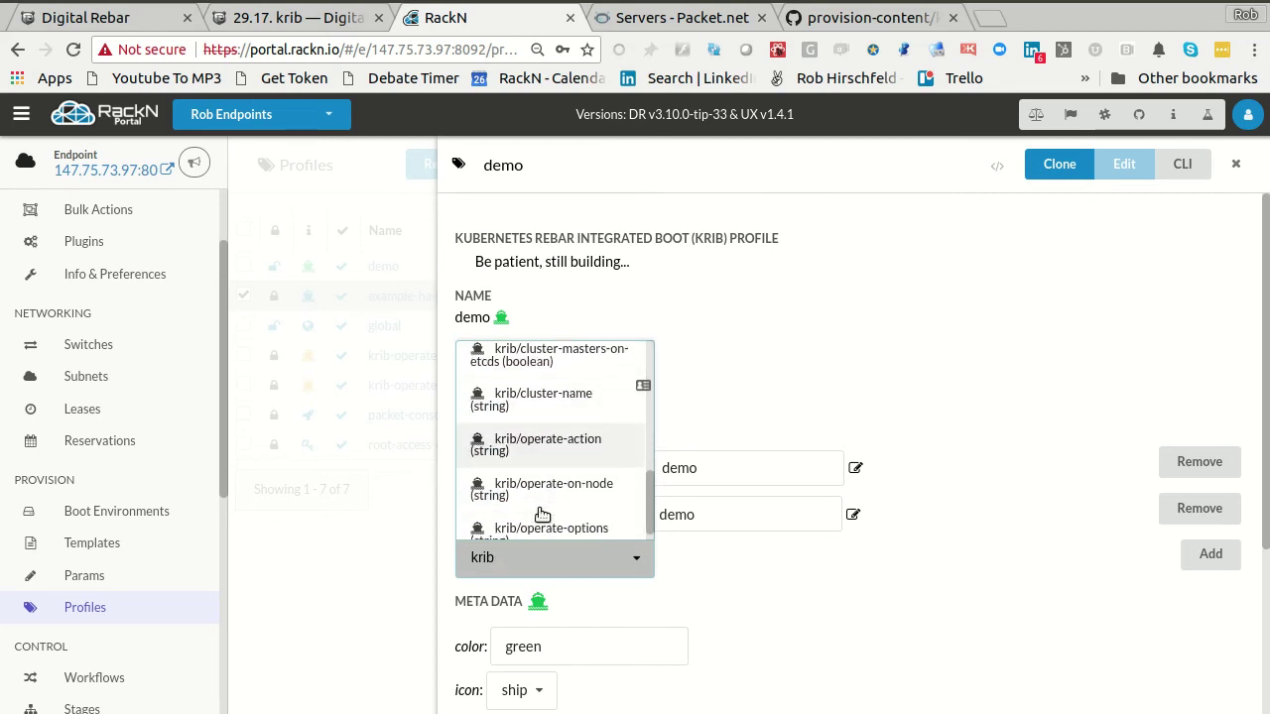
scroll(565, 502, down, 2)
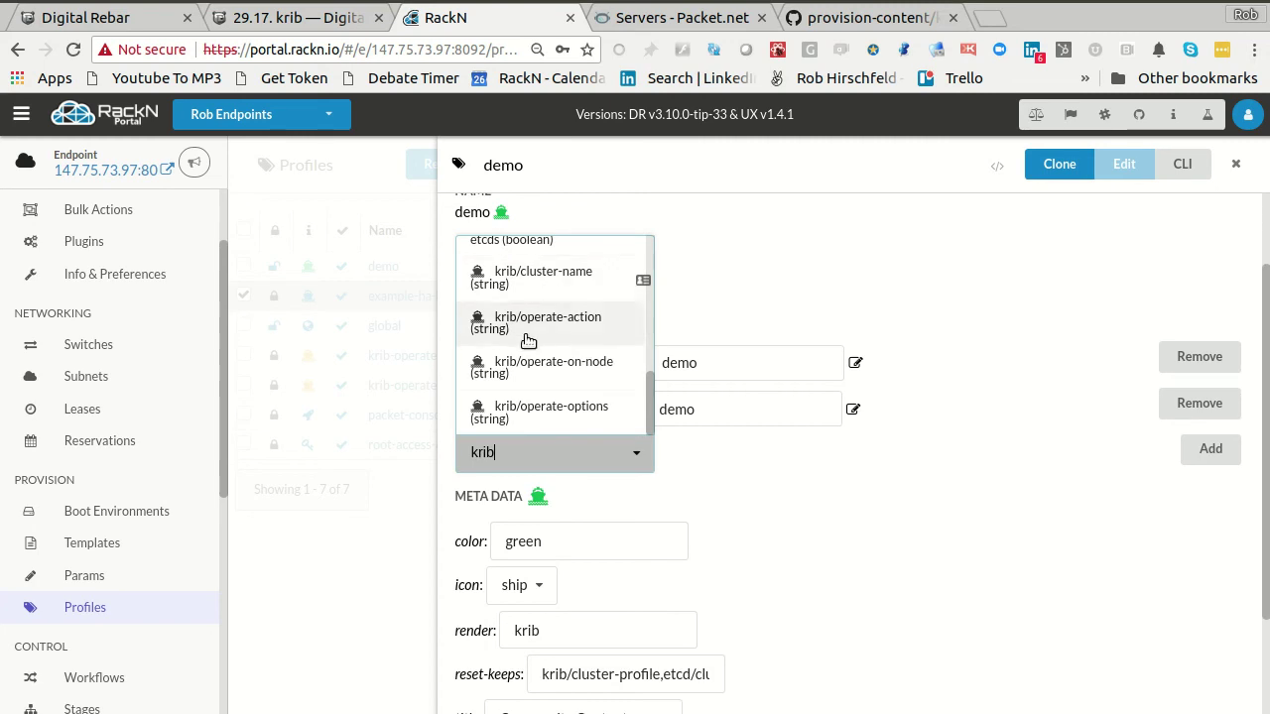
click(884, 483)
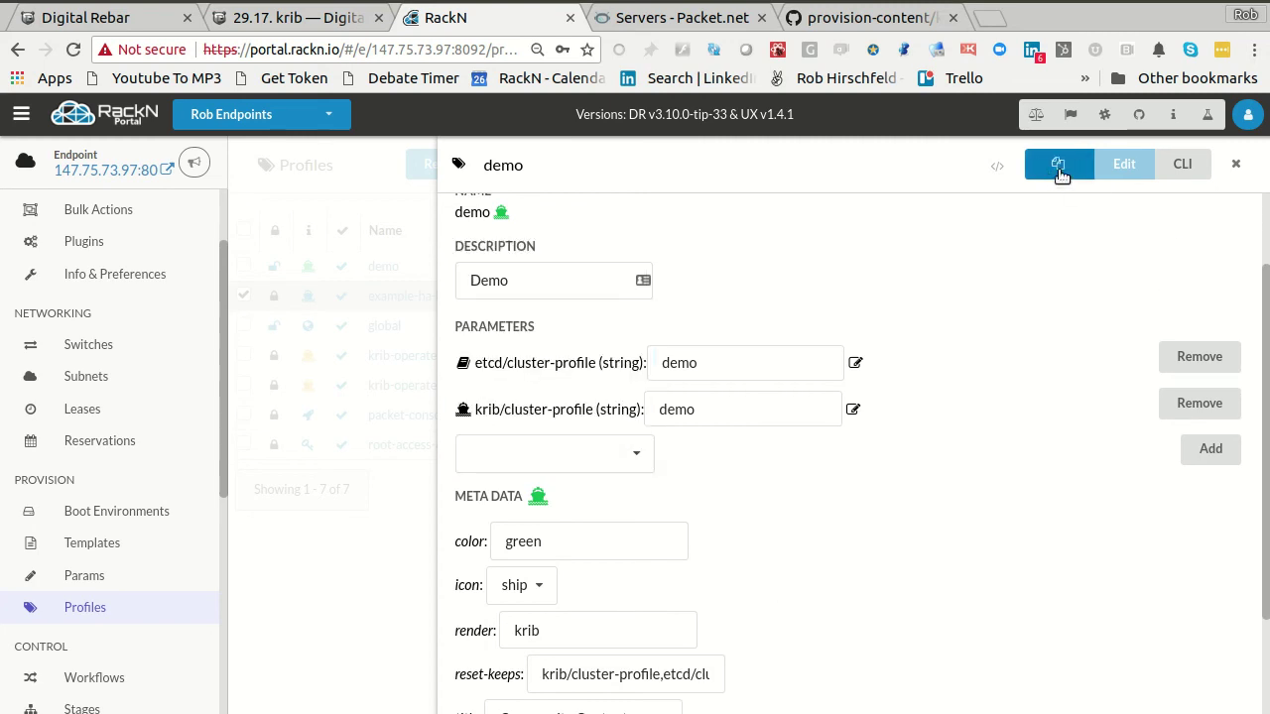
click(1236, 164)
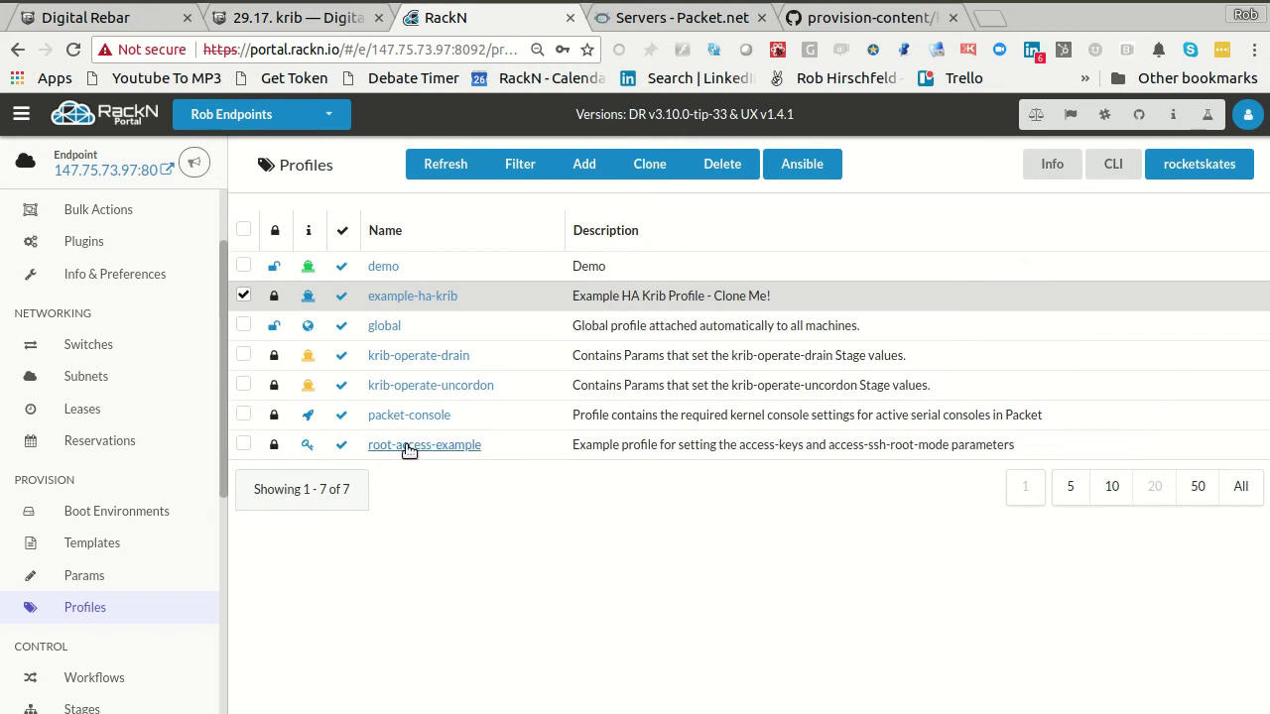
- Deselect example-ha-krib, go to the Machines list and inspect cluster-3's details
click(245, 295)
scroll(116, 274, up, 2)
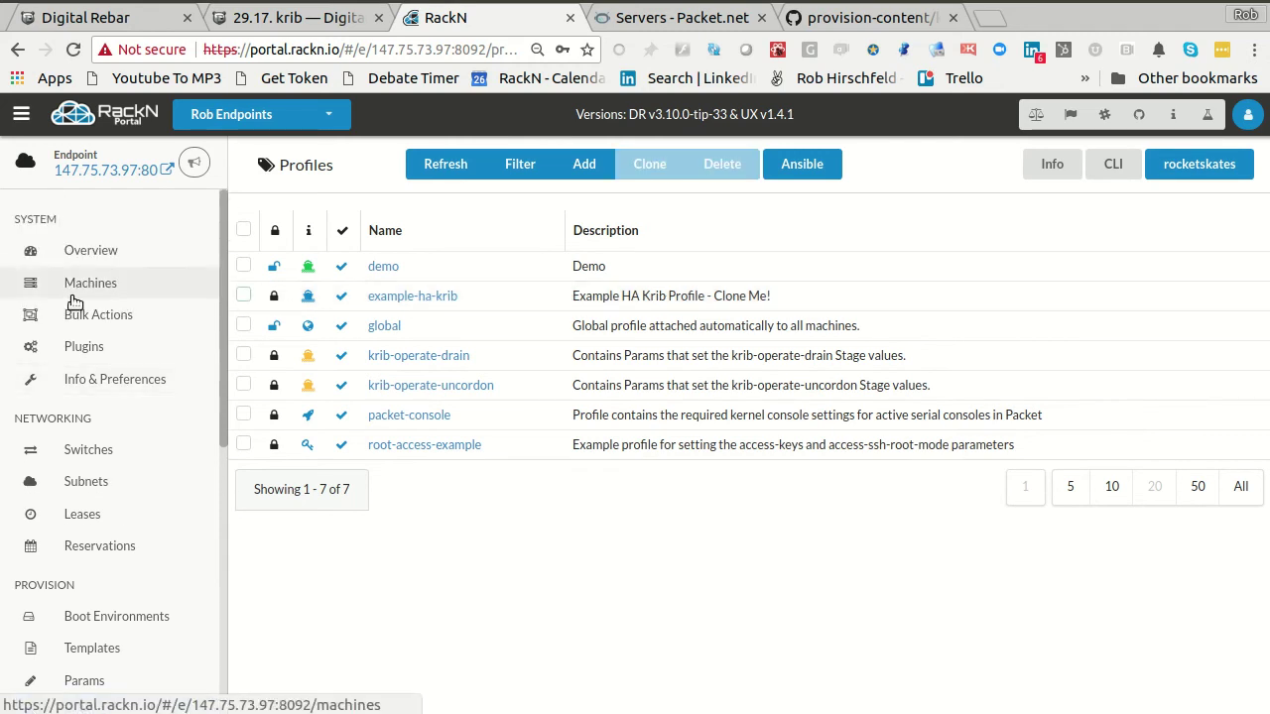
click(85, 284)
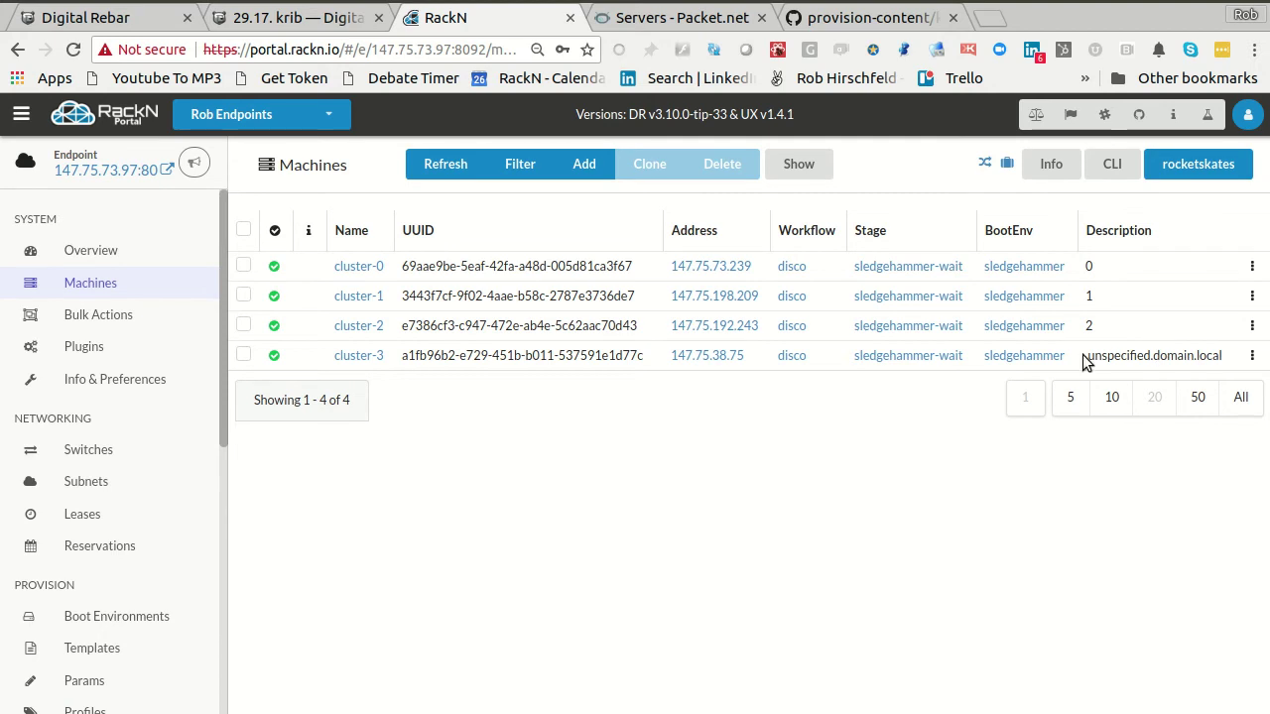
drag(1086, 355, 1221, 356)
drag(1097, 353, 1208, 342)
double_click(1157, 355)
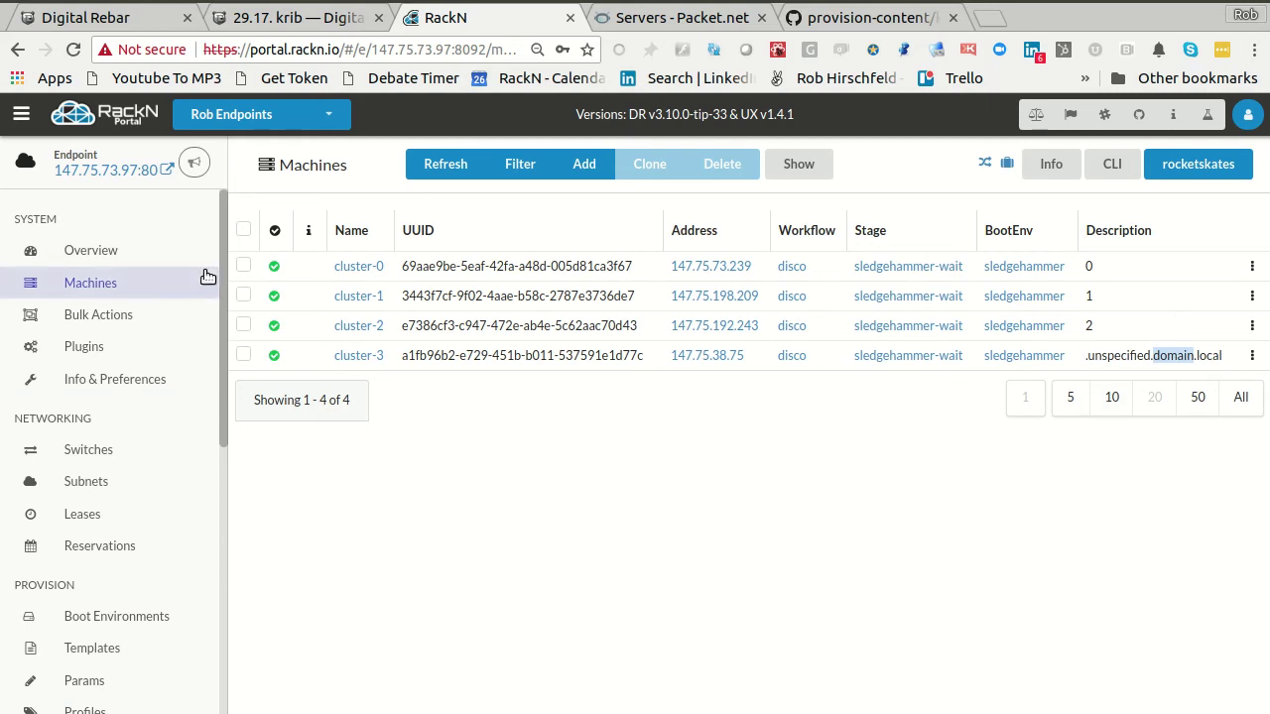
- Select machines cluster-0 through cluster-3 and take them into Bulk Actions
click(243, 266)
click(243, 296)
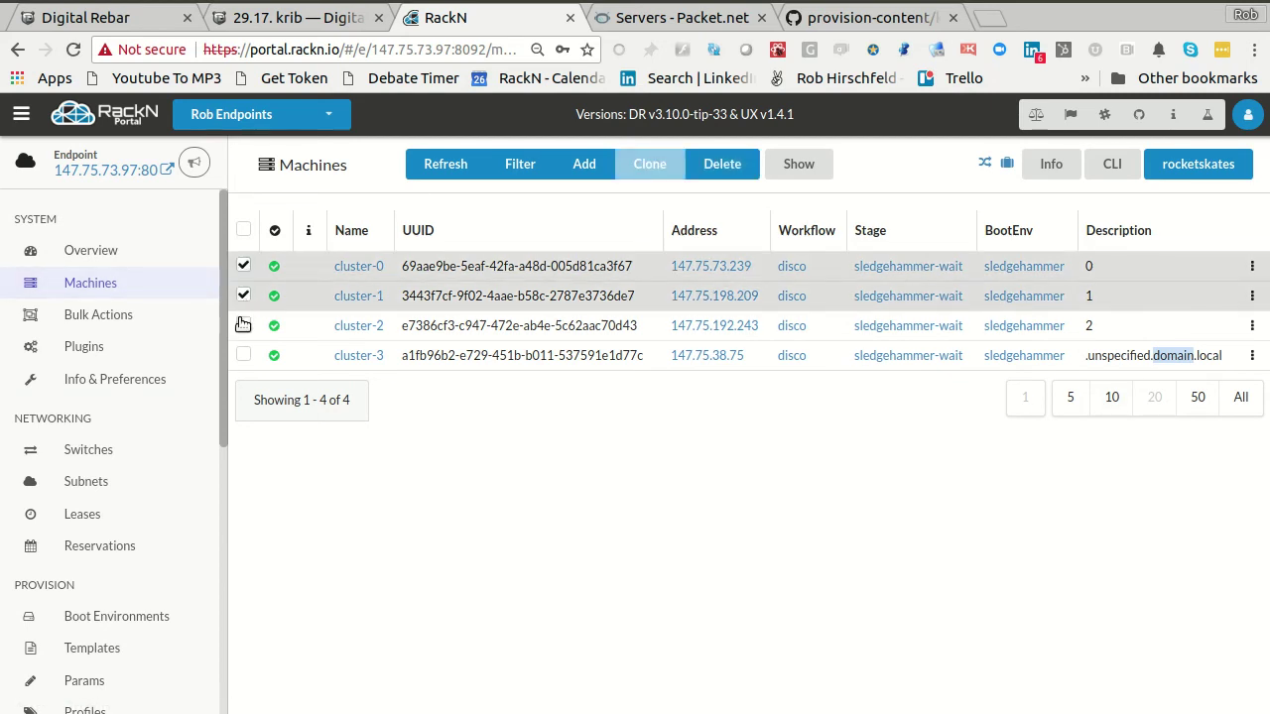
click(243, 325)
click(246, 357)
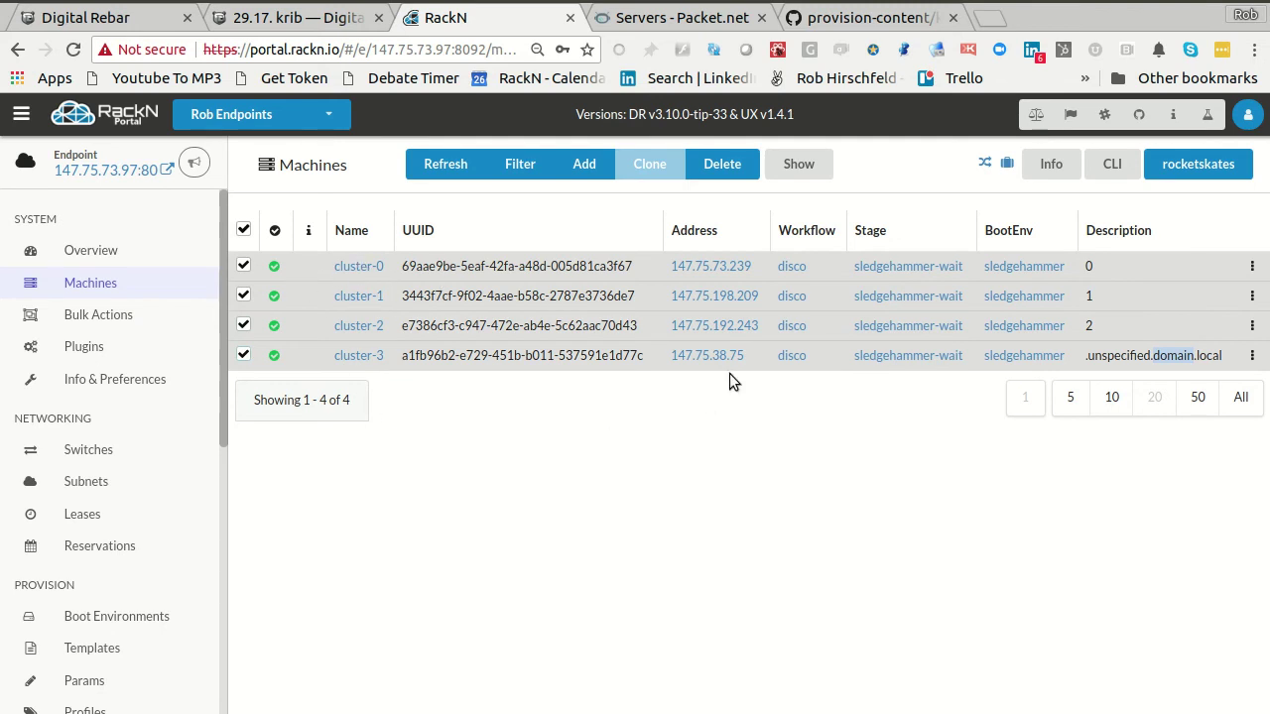
click(62, 315)
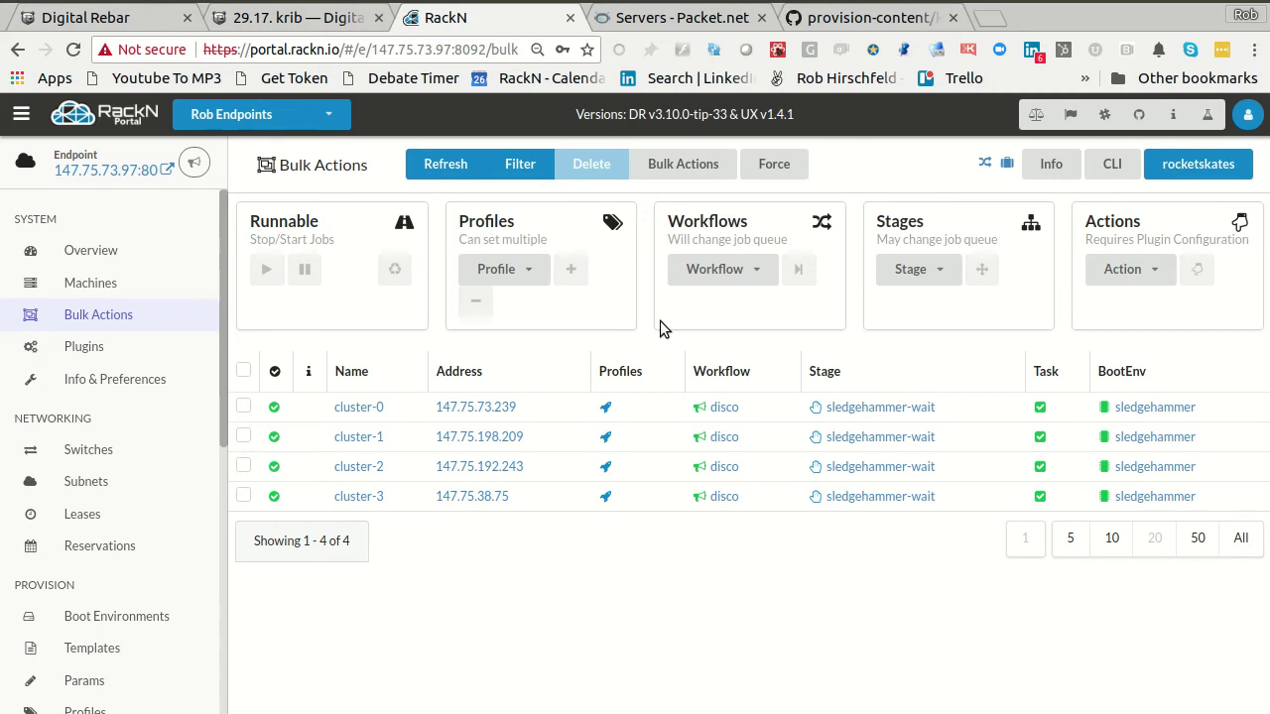
- Select cluster-0 through cluster-3 in Bulk Actions and add the demo profile to them
click(243, 407)
click(244, 438)
click(244, 467)
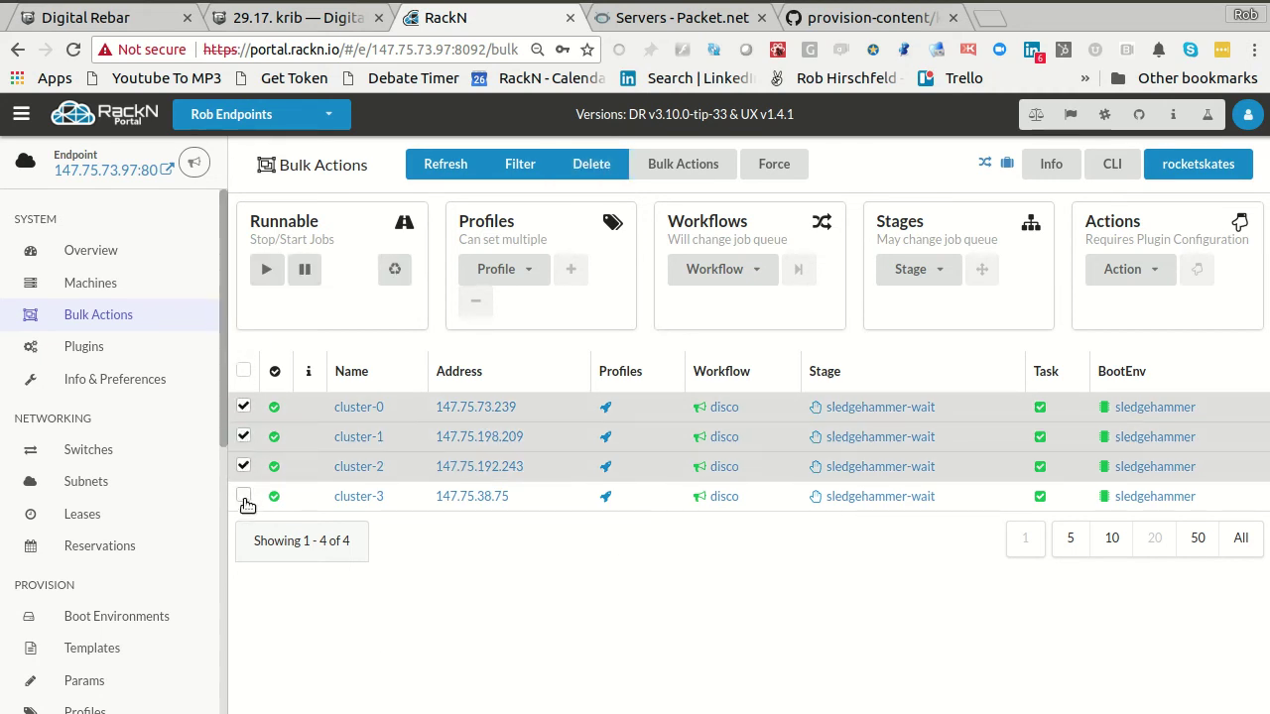
click(244, 497)
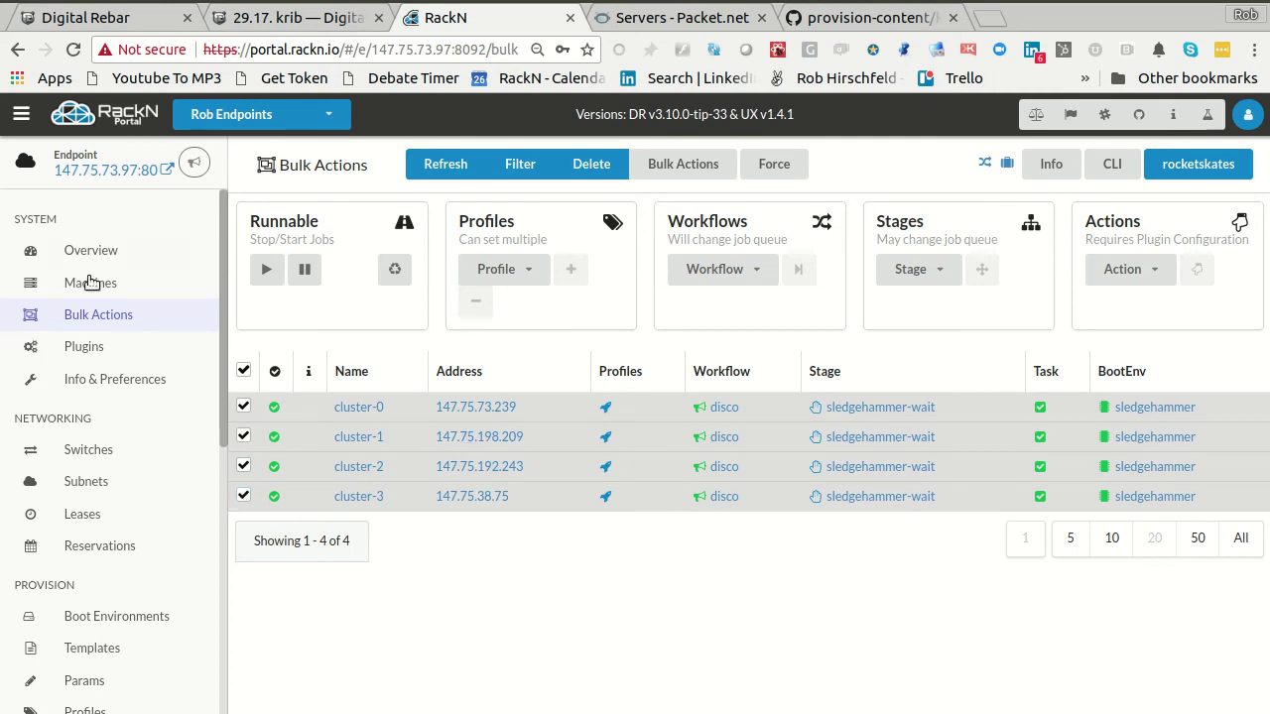
click(511, 276)
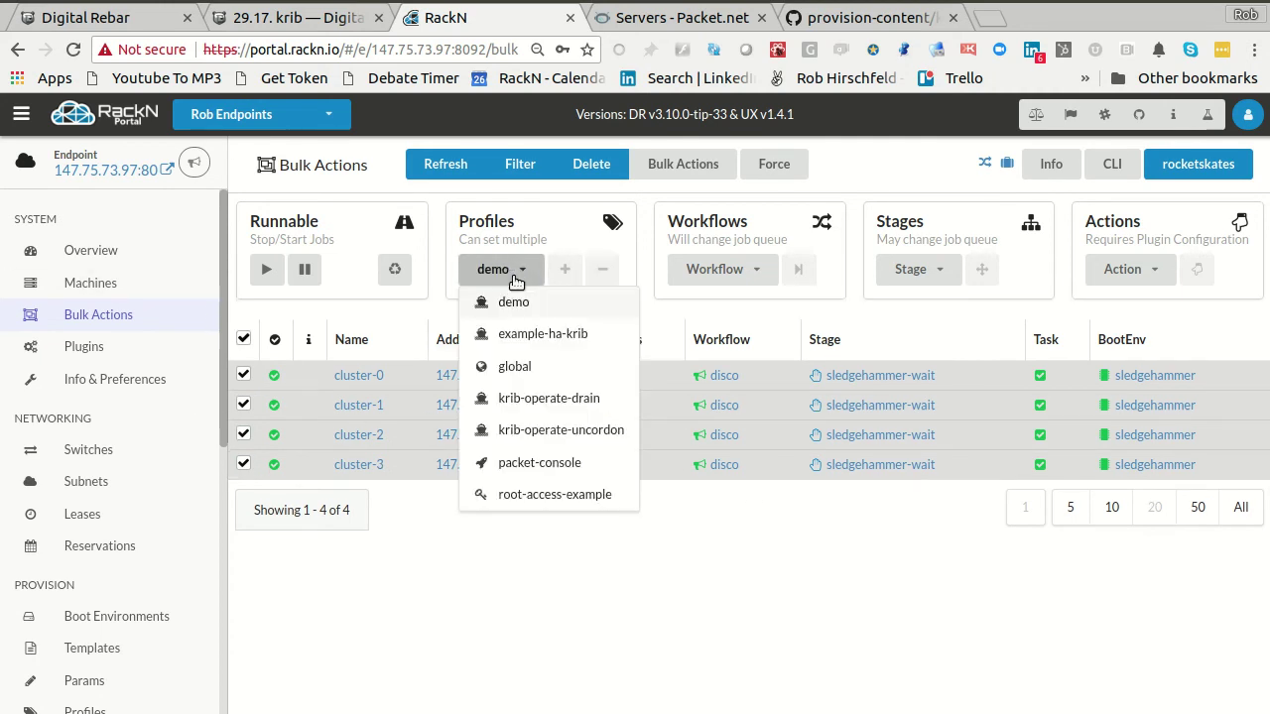
click(514, 302)
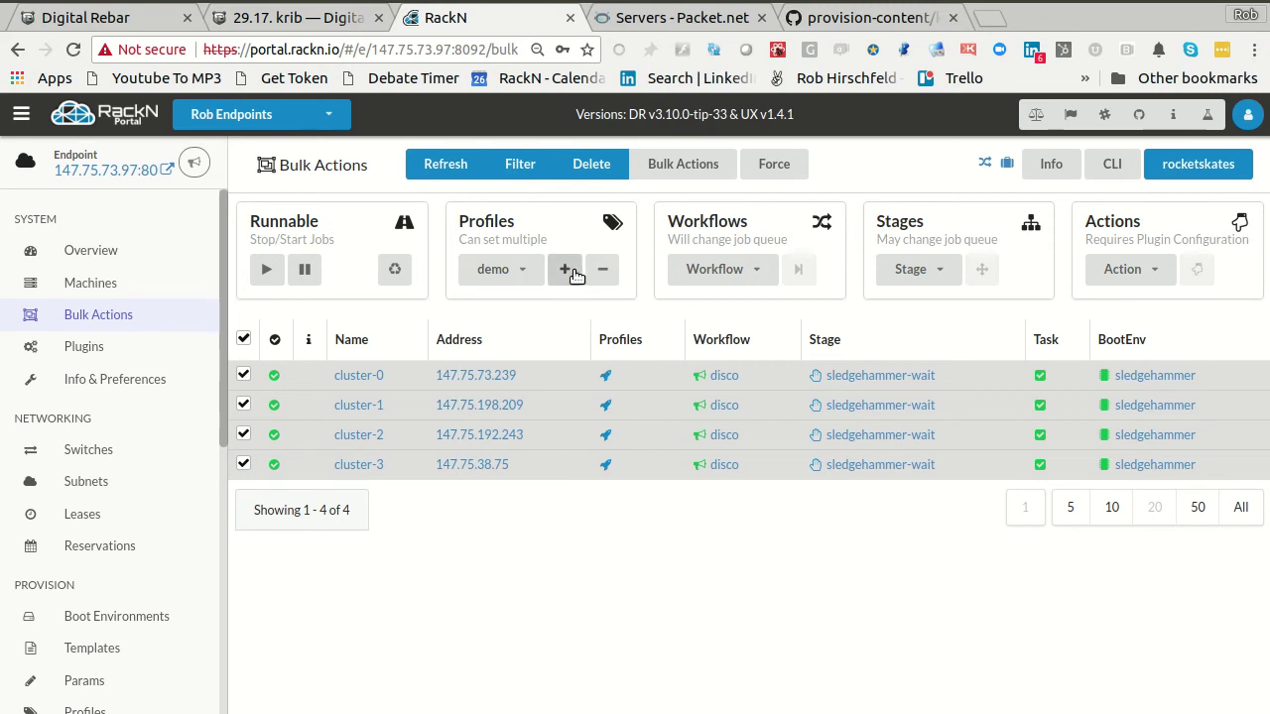
click(566, 276)
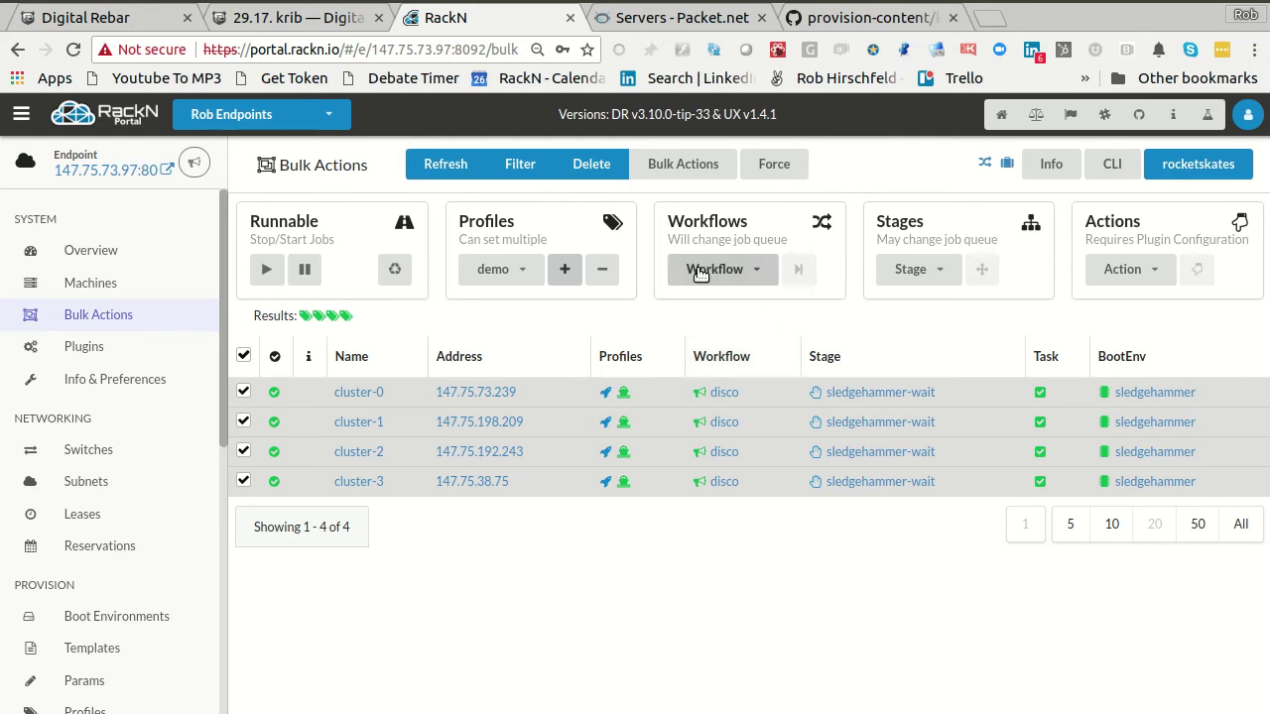
- Check the provision-content repository and krib documentation pages, then return to Bulk Actions
click(859, 20)
click(256, 20)
scroll(491, 387, up, 10)
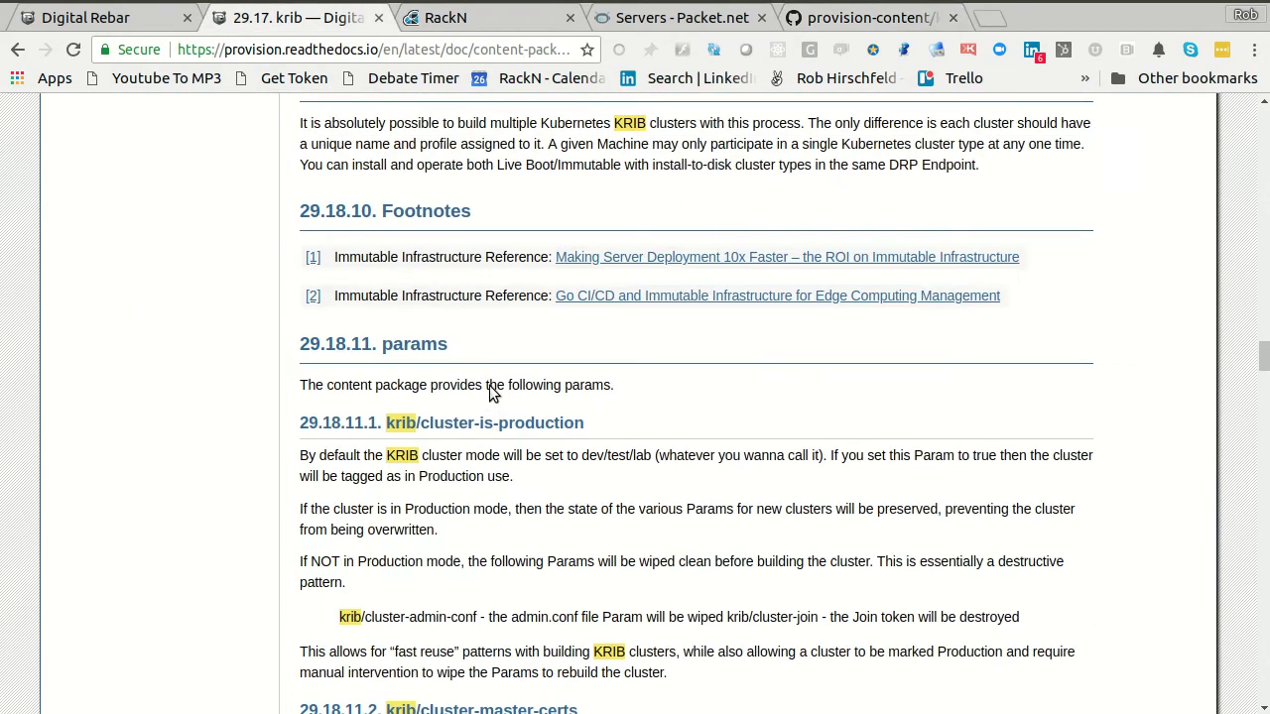
click(481, 21)
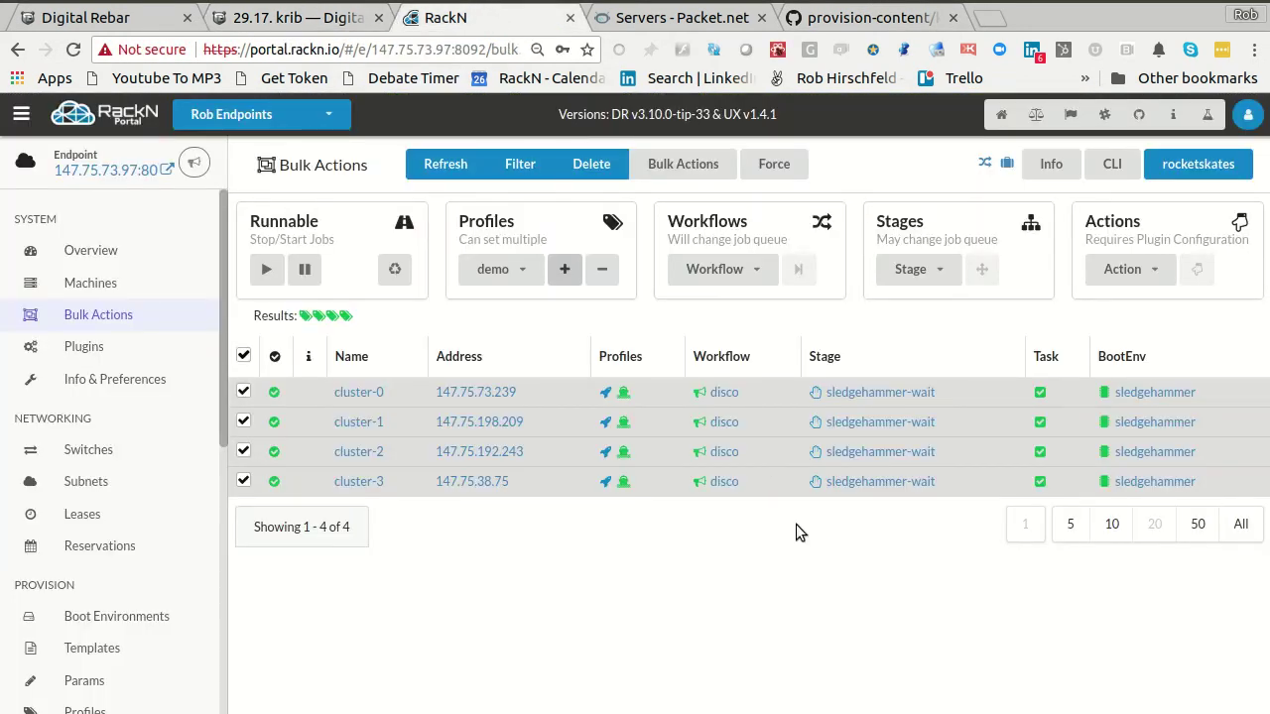
- Apply the krib-live-cluster workflow to the four selected cluster machines
click(739, 277)
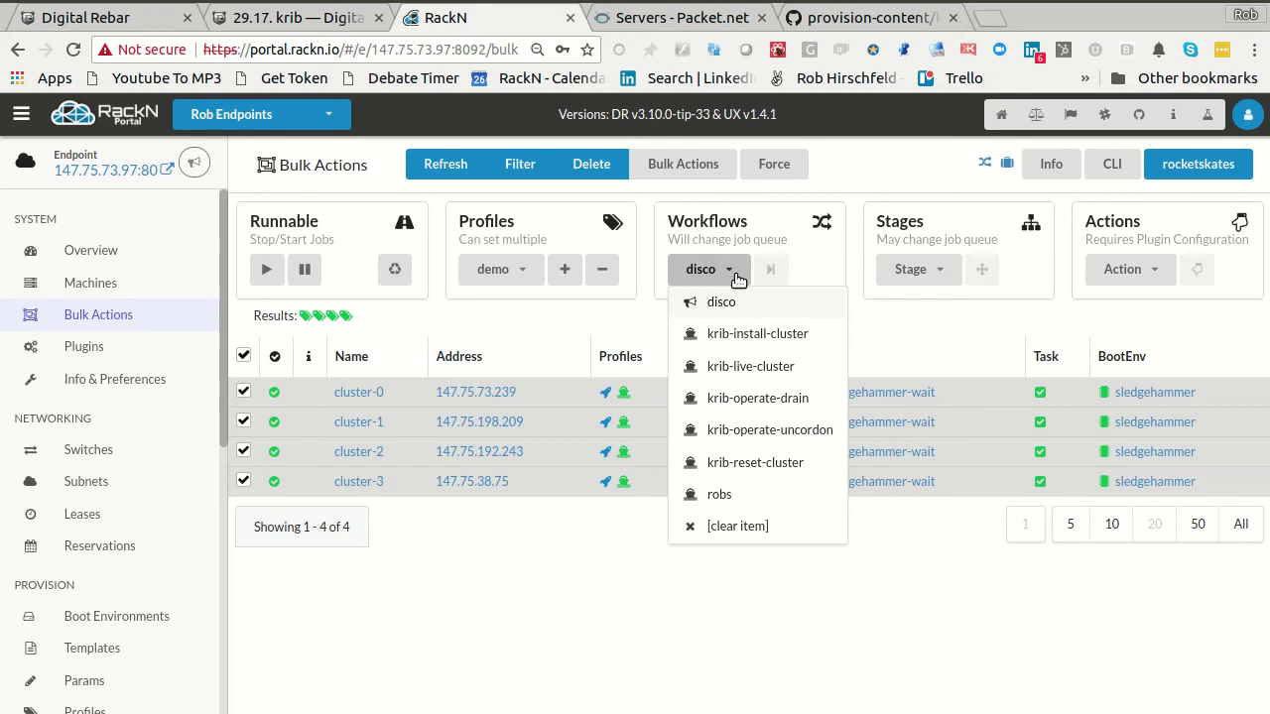
click(716, 367)
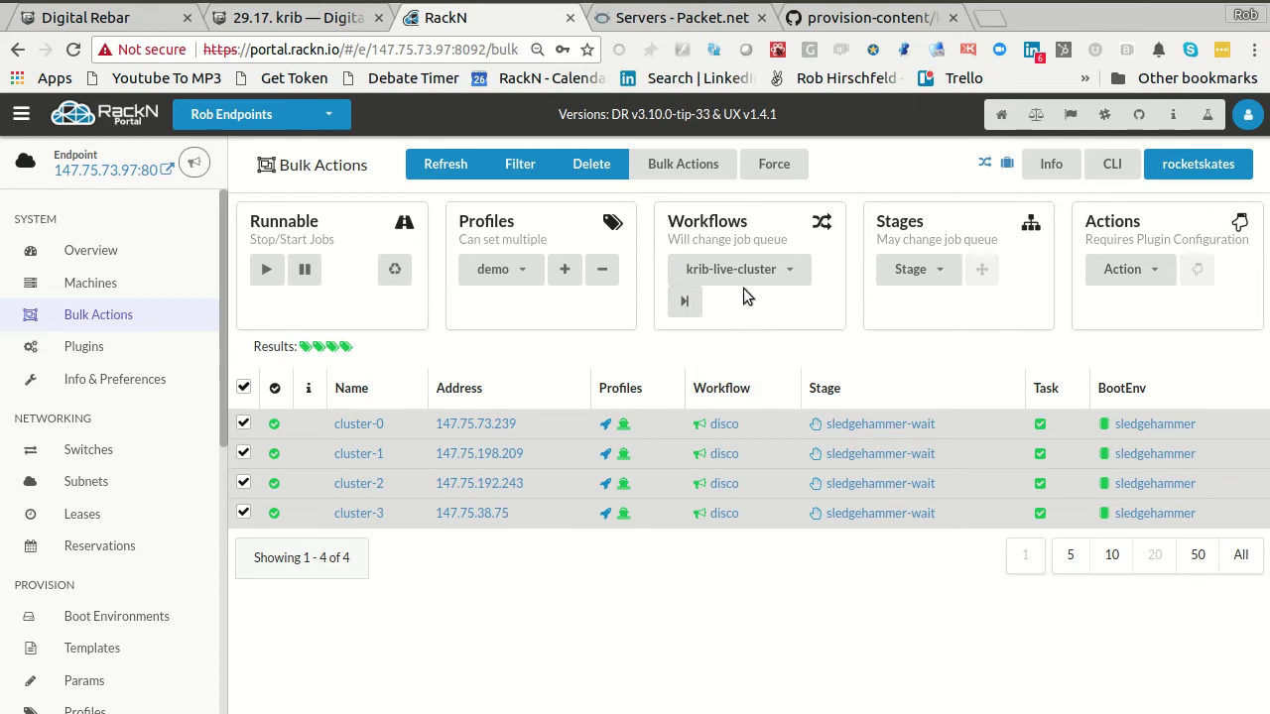
click(682, 303)
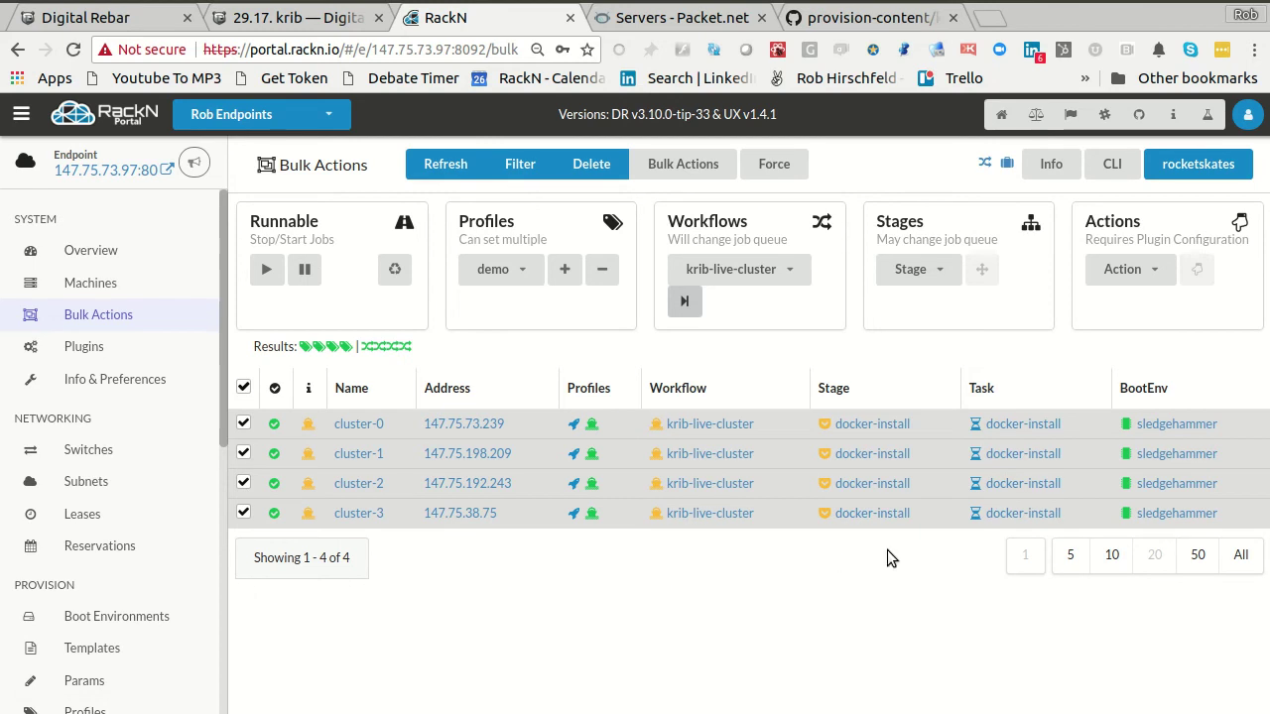
- Open cluster-0's running docker-install job and refresh its job log
click(1022, 423)
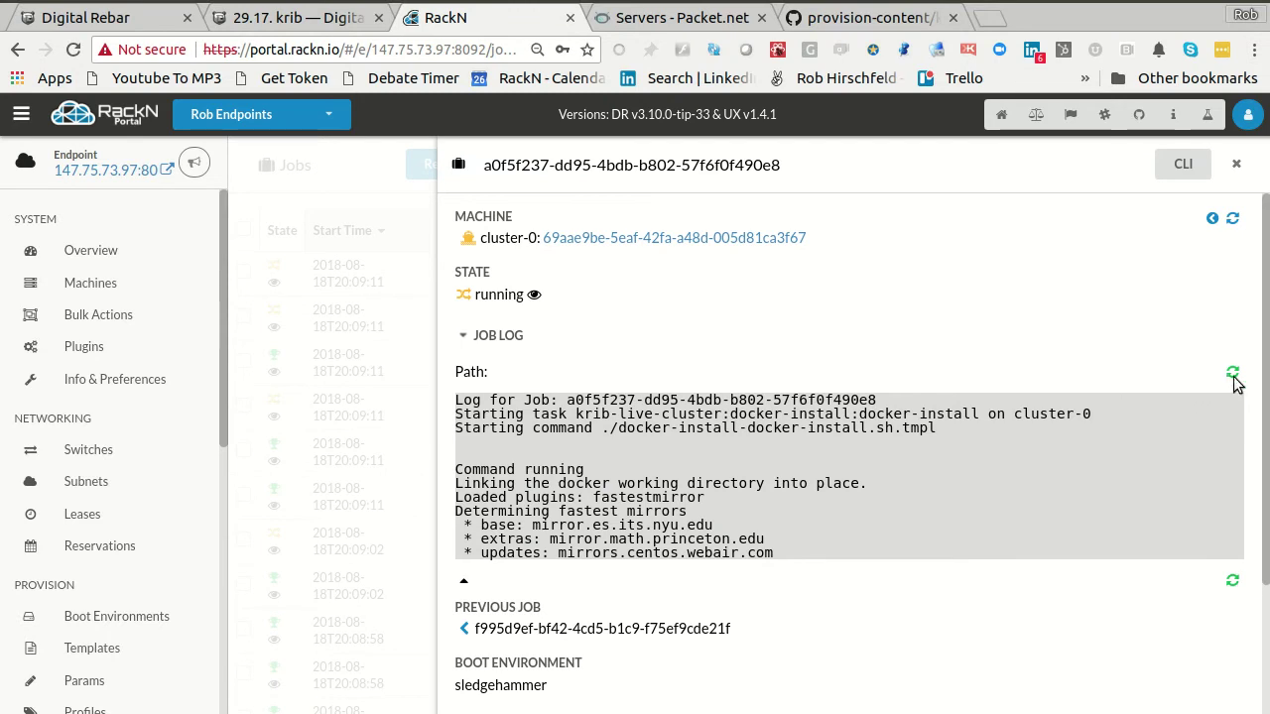
scroll(1022, 507, down, 2)
scroll(1023, 507, up, 2)
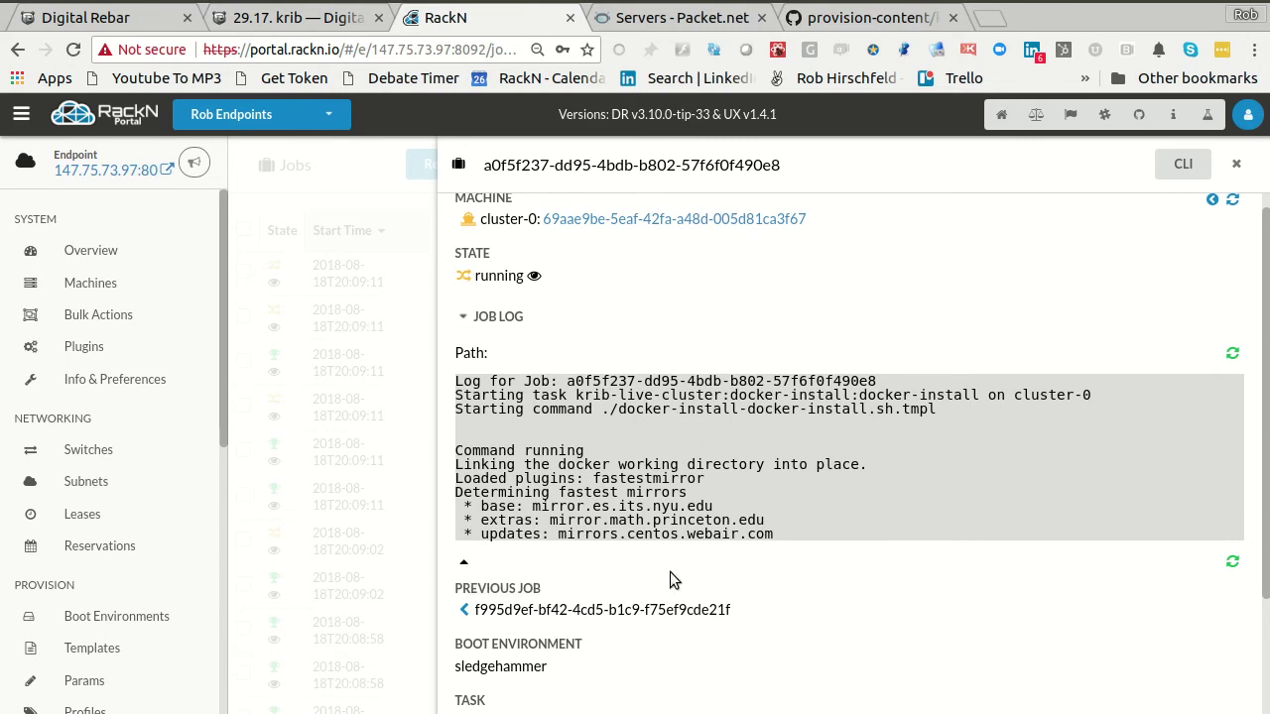
click(463, 316)
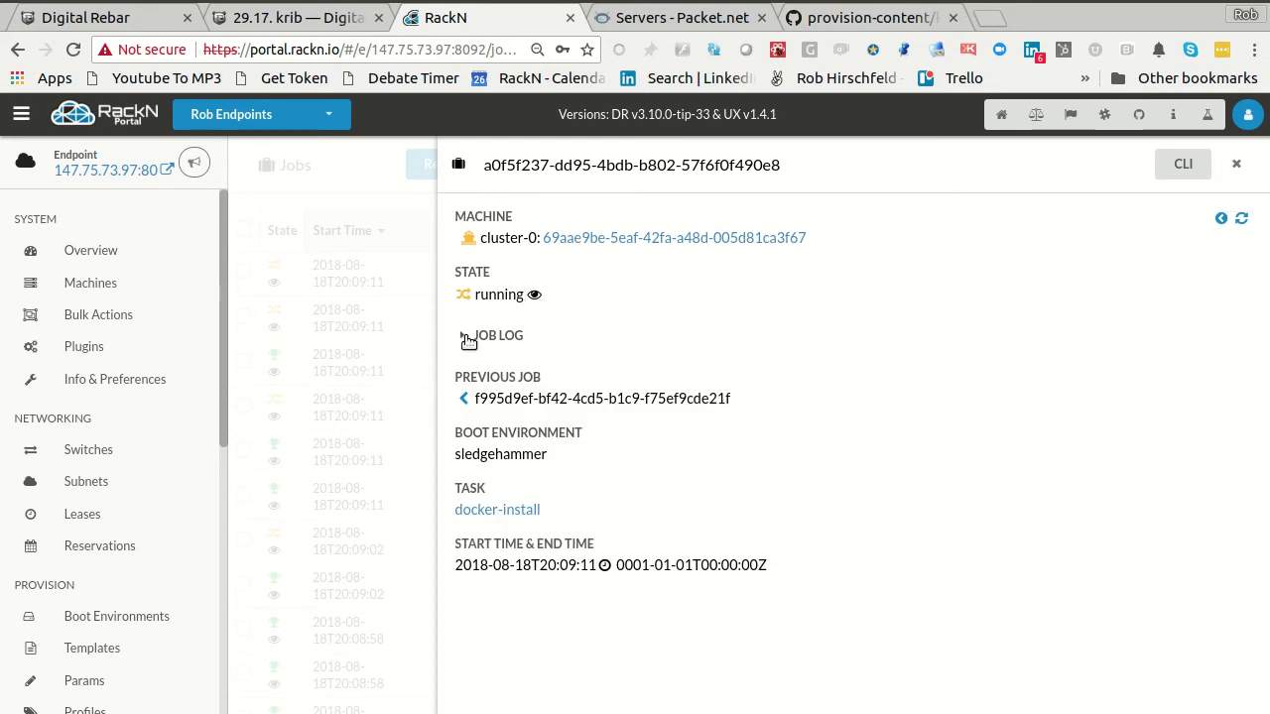
click(463, 335)
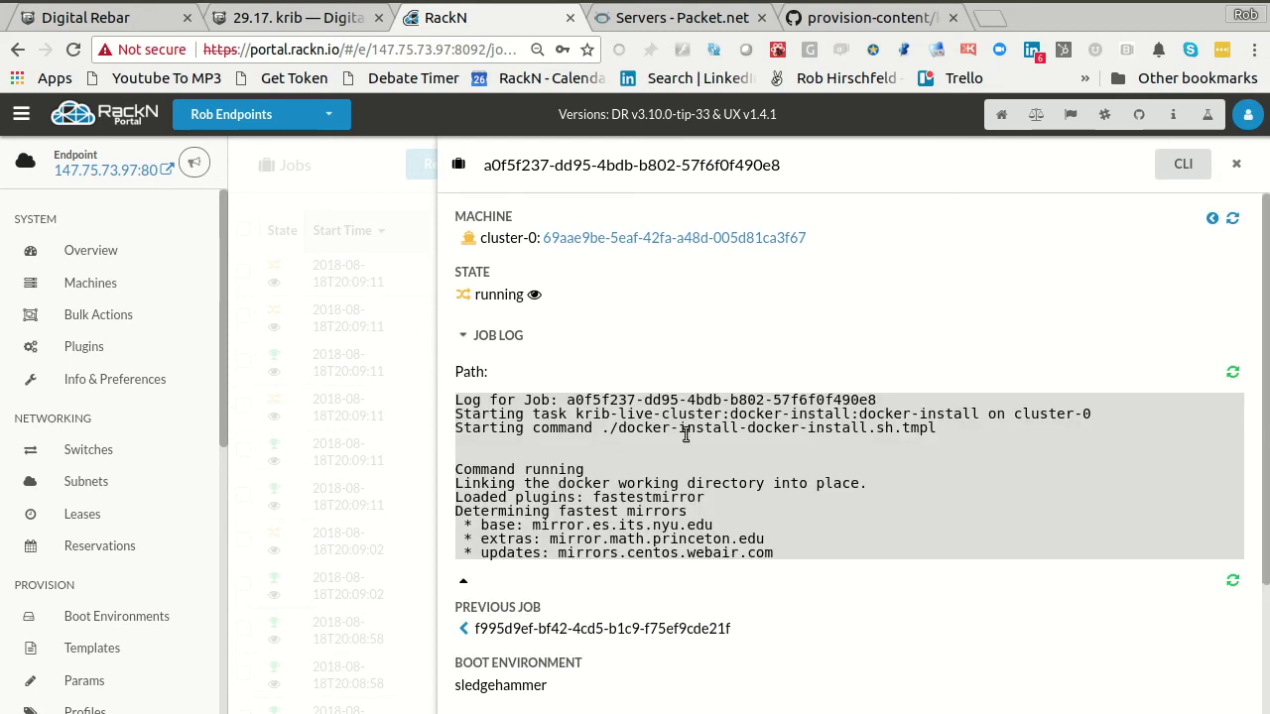
click(1231, 583)
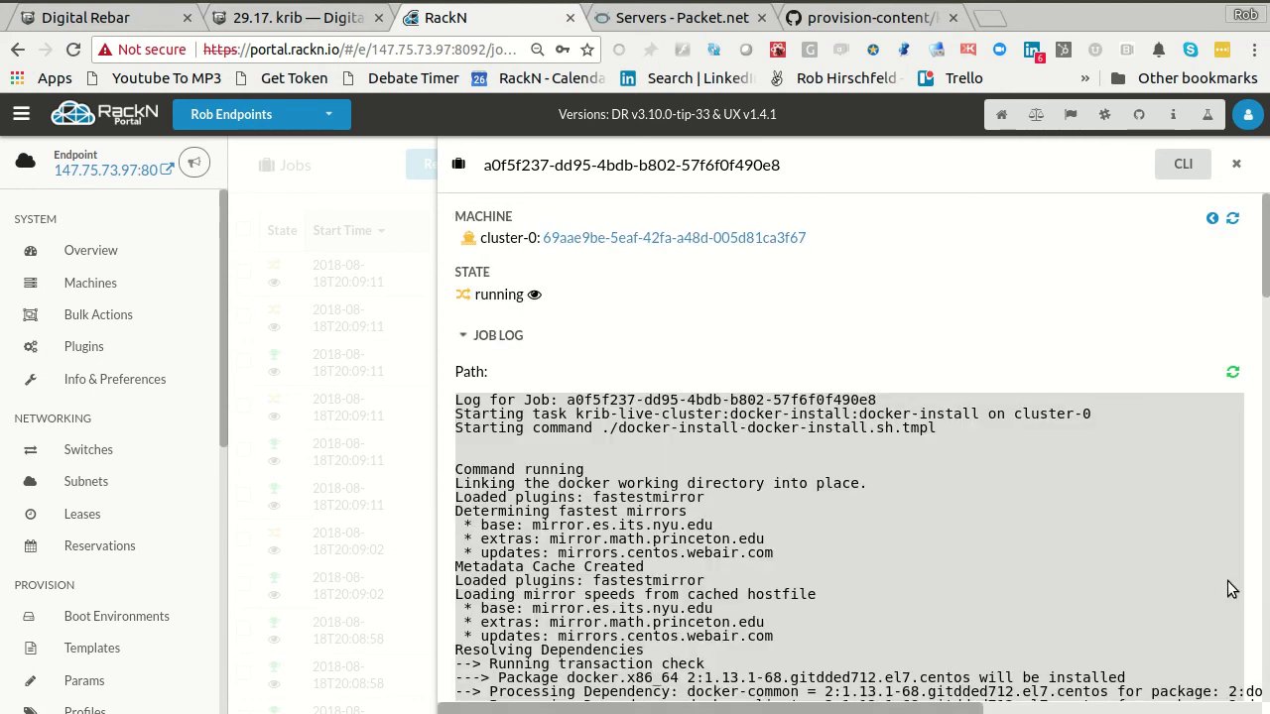
- Change the portal address from portal to tip.rackn.io and load it
double_click(260, 49)
text(tip)
key(Return)
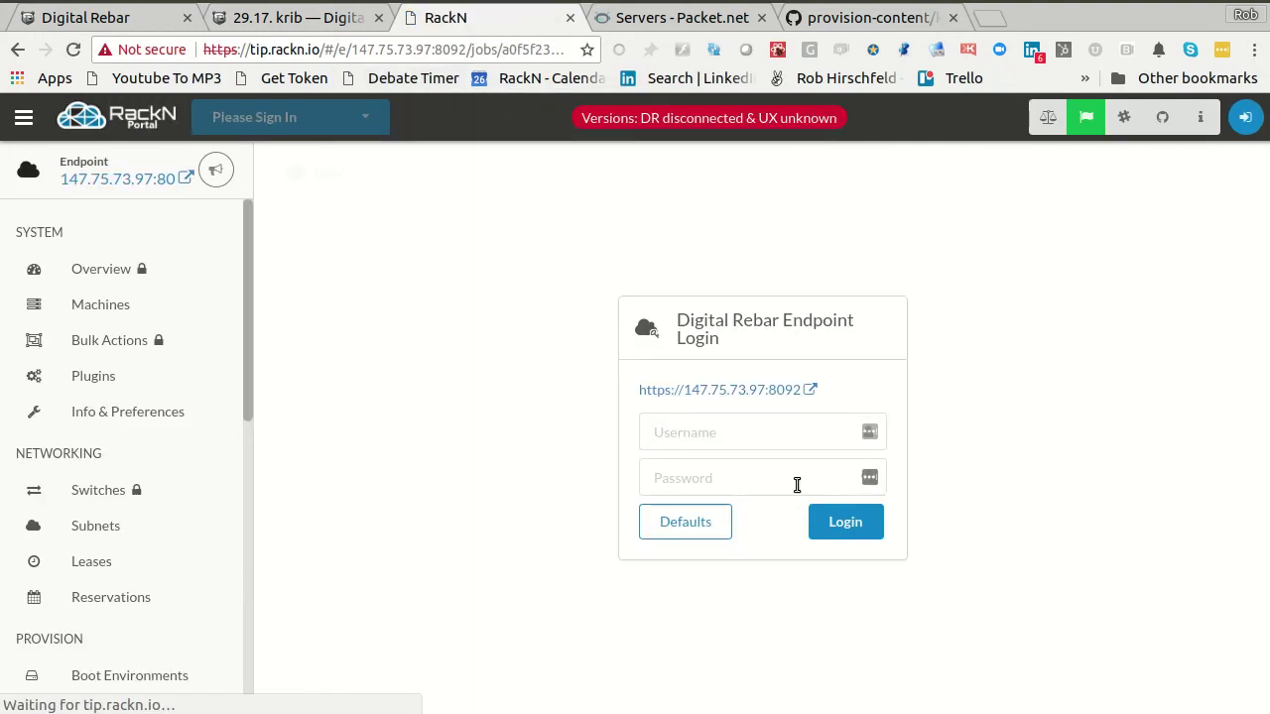
- Log in to the endpoint with the default credentials and dismiss the password prompt
click(722, 523)
click(831, 524)
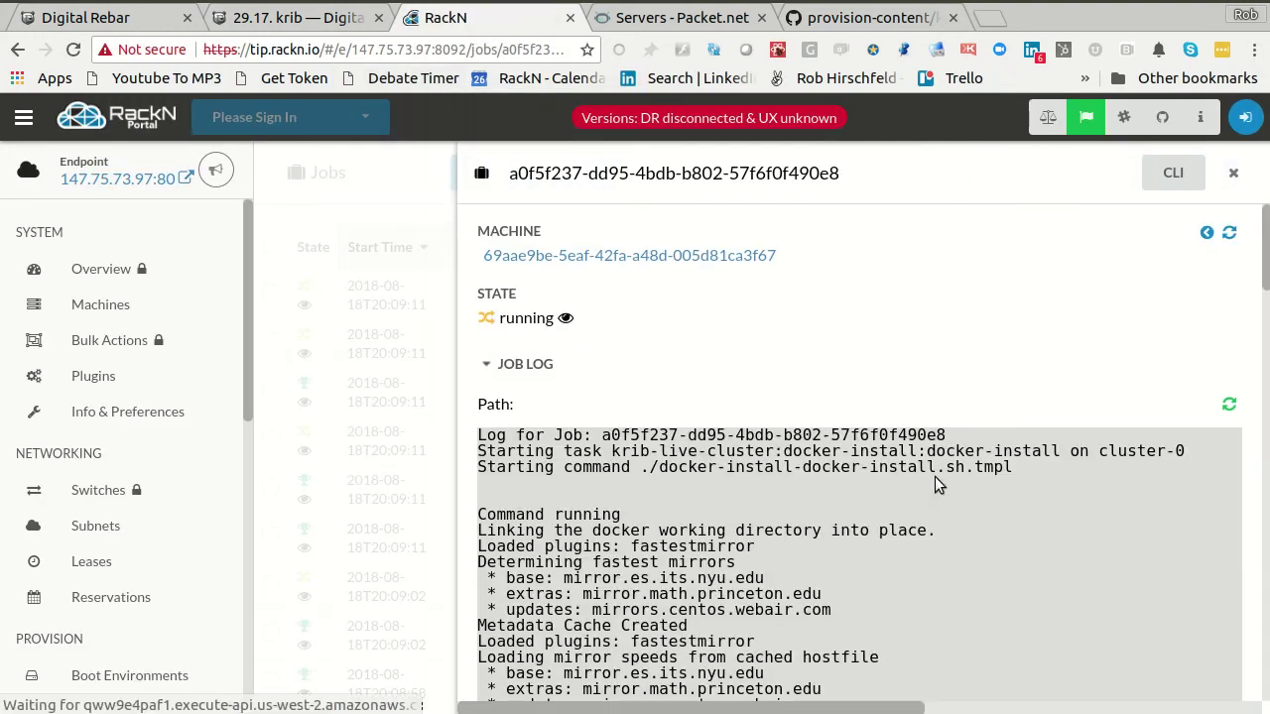
click(1102, 246)
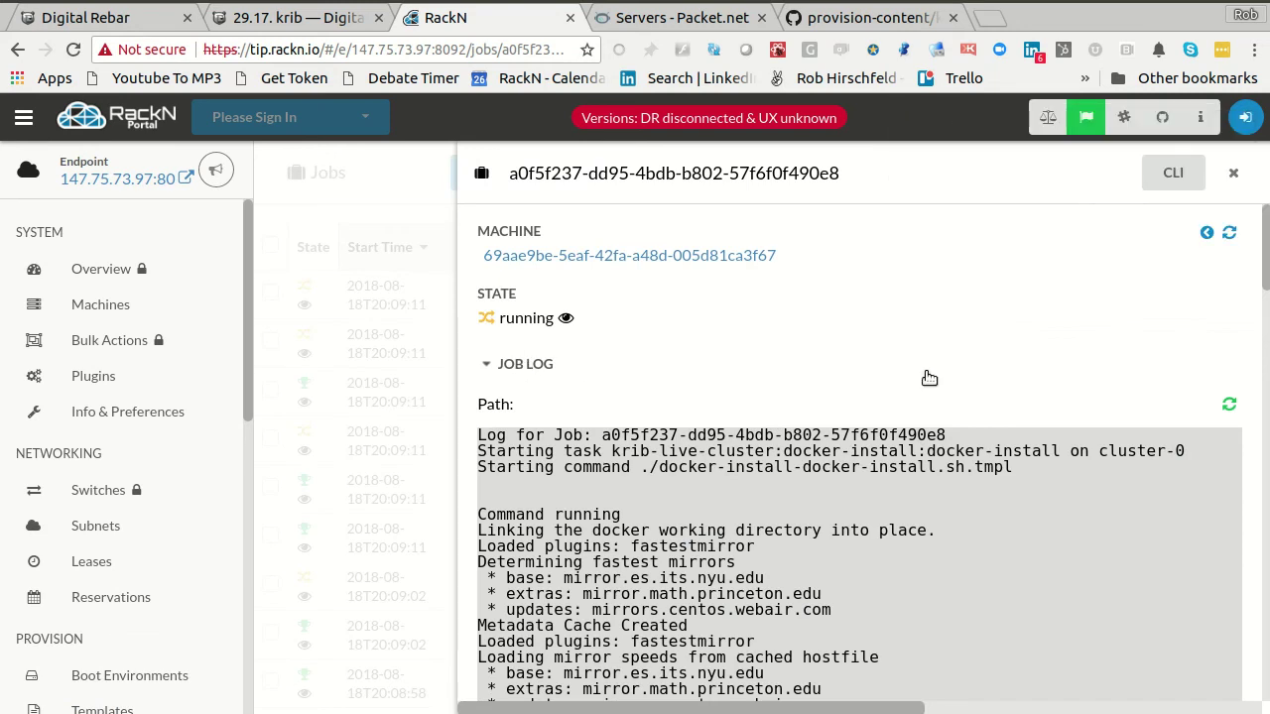
- Show the rendered docker-install.sh.tmpl script and read through it
click(508, 365)
click(513, 410)
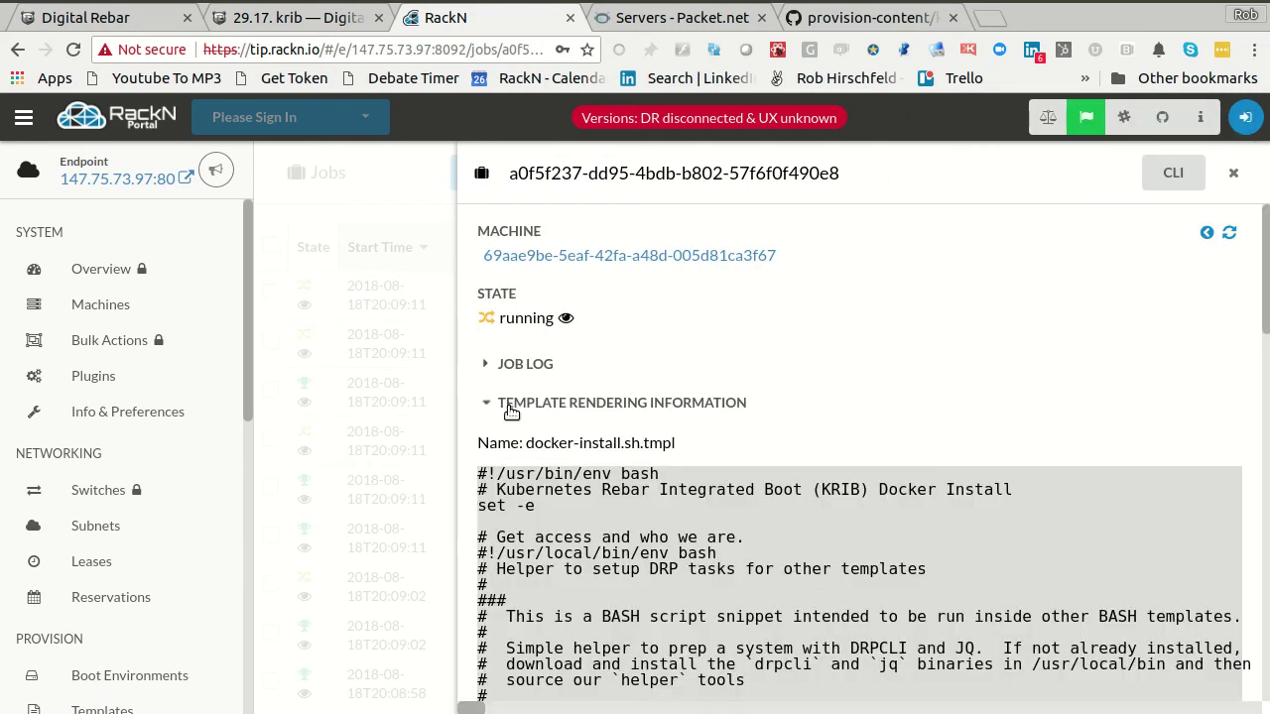
scroll(890, 476, down, 10)
scroll(967, 476, down, 13)
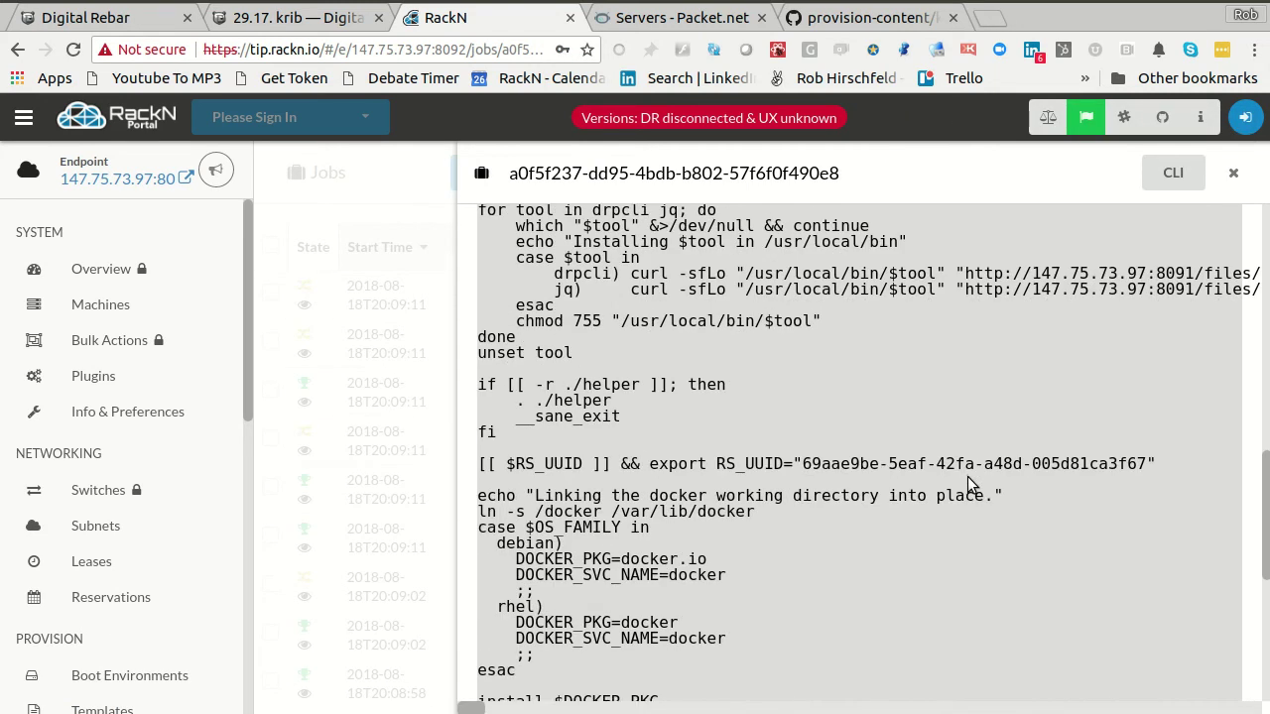
scroll(967, 476, up, 7)
scroll(967, 483, up, 5)
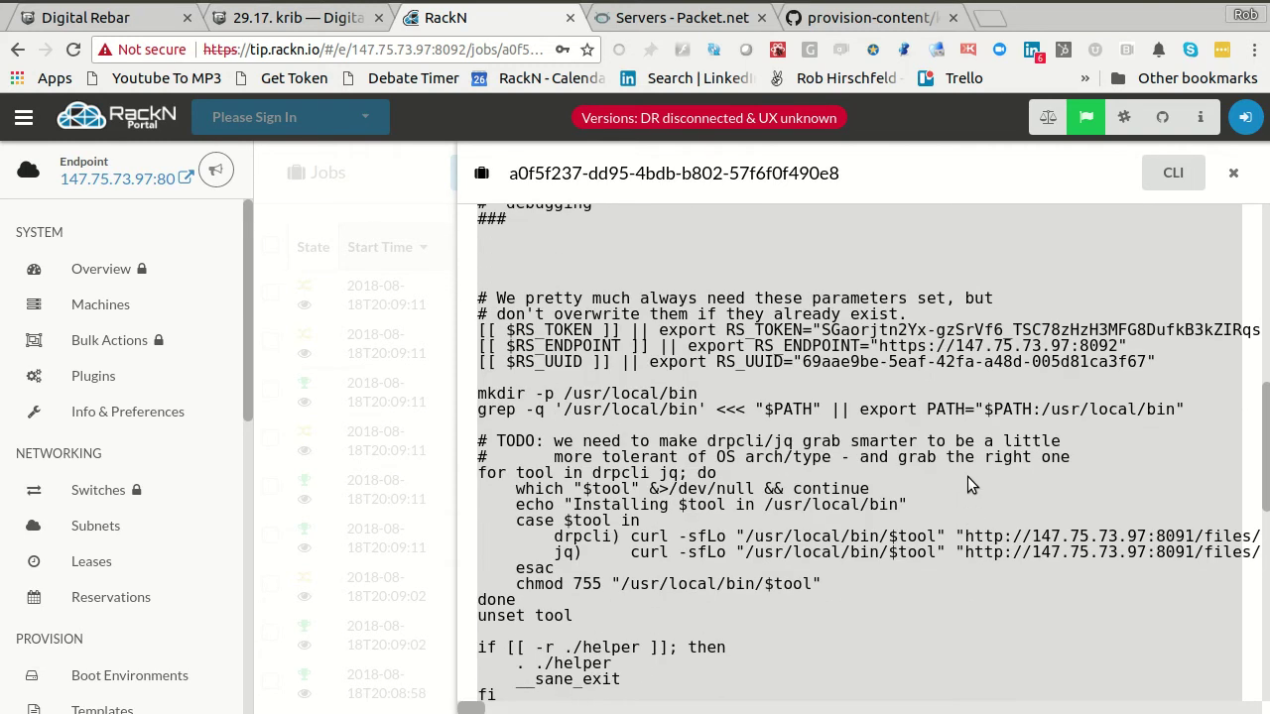
drag(718, 260, 793, 583)
click(793, 583)
scroll(899, 585, down, 6)
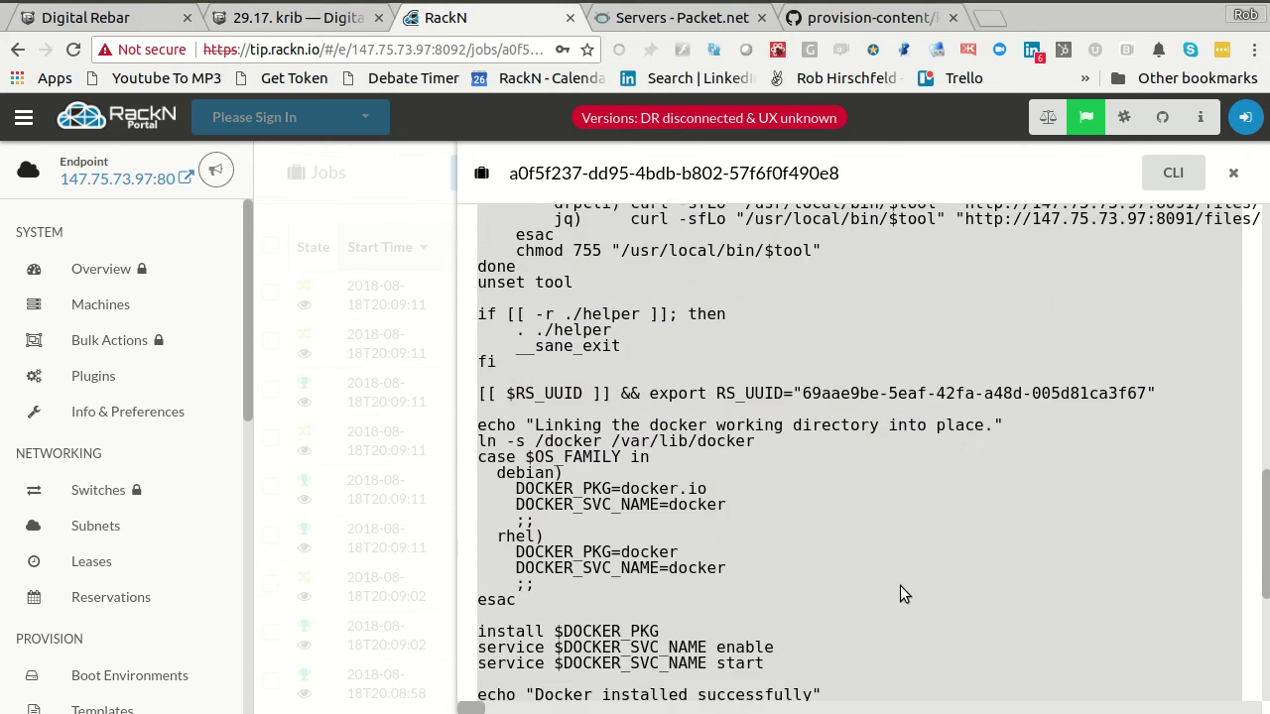
scroll(900, 585, down, 5)
scroll(900, 585, down, 2)
scroll(899, 585, up, 6)
scroll(900, 593, up, 3)
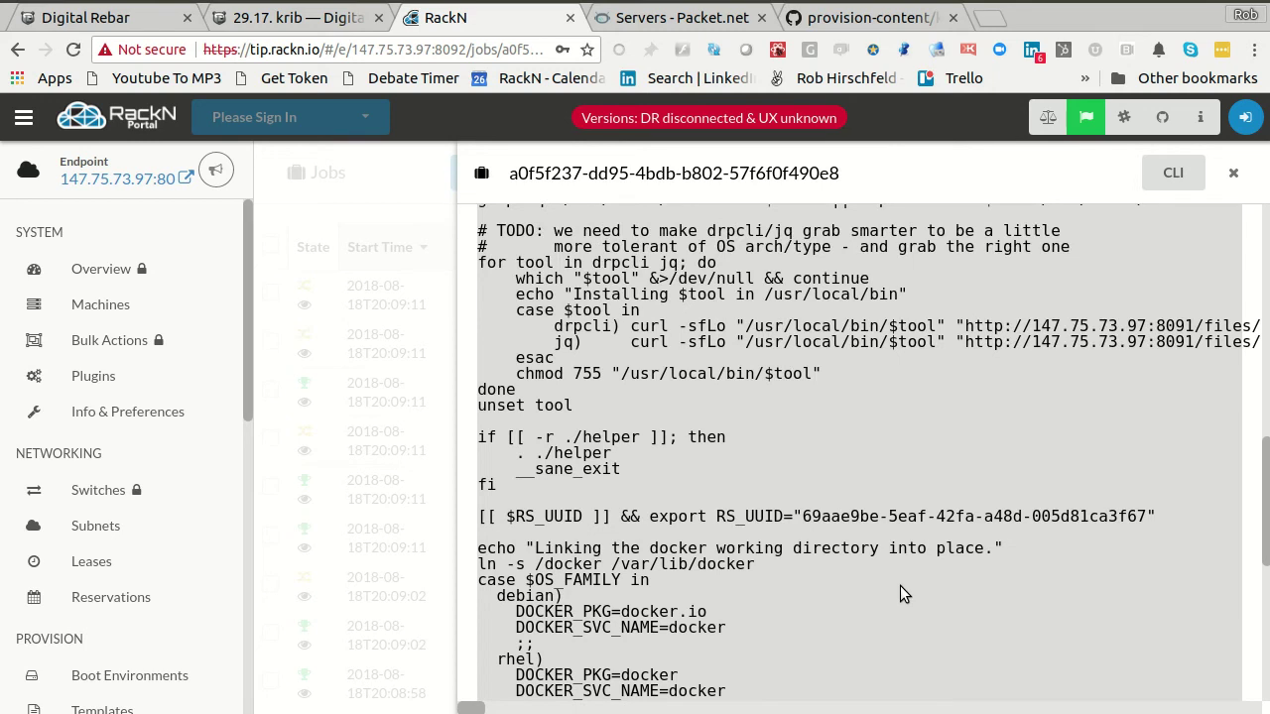
scroll(900, 585, up, 15)
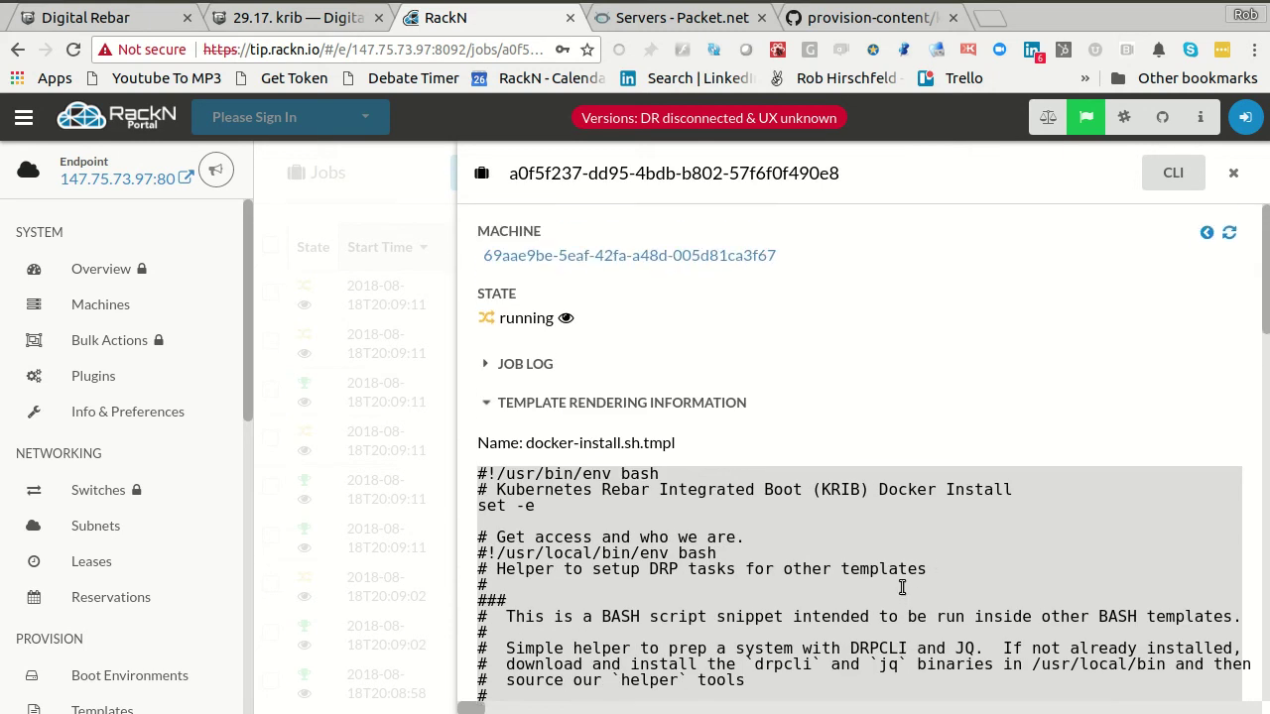
- Switch back to the job log, scroll its output and refresh it
click(488, 402)
click(516, 363)
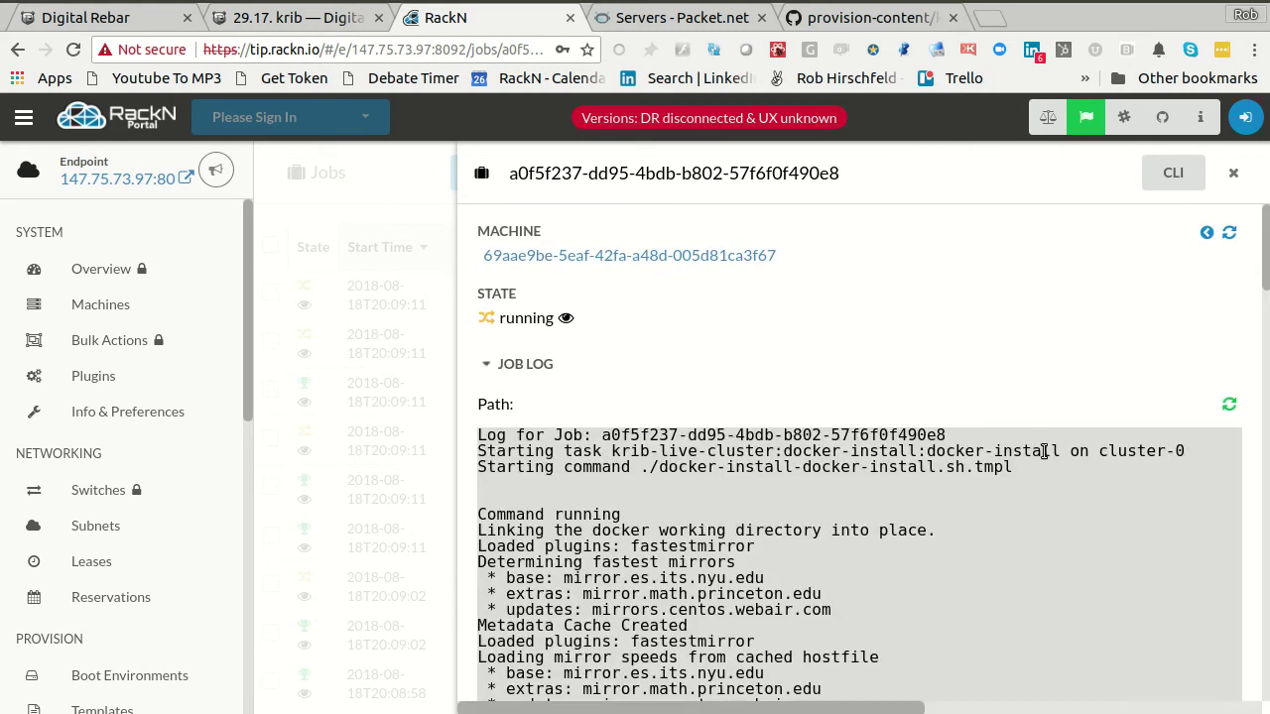
scroll(1041, 451, down, 6)
scroll(1043, 452, down, 20)
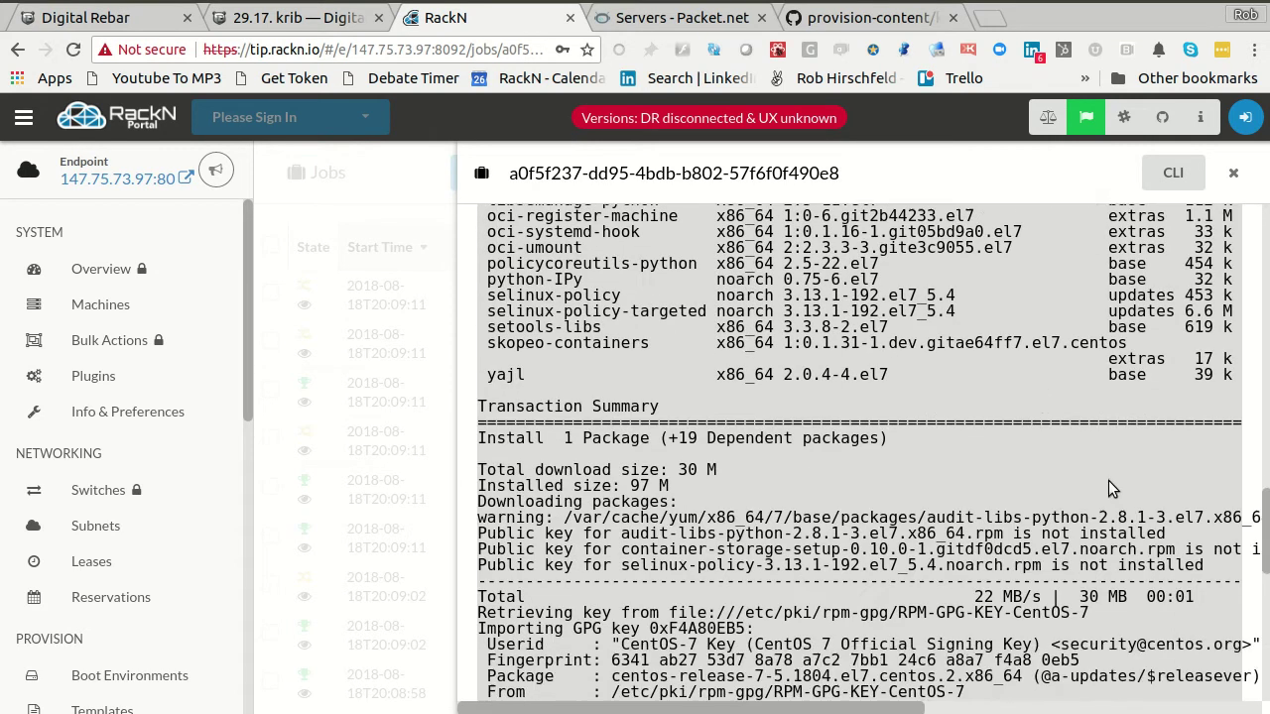
scroll(1043, 451, down, 6)
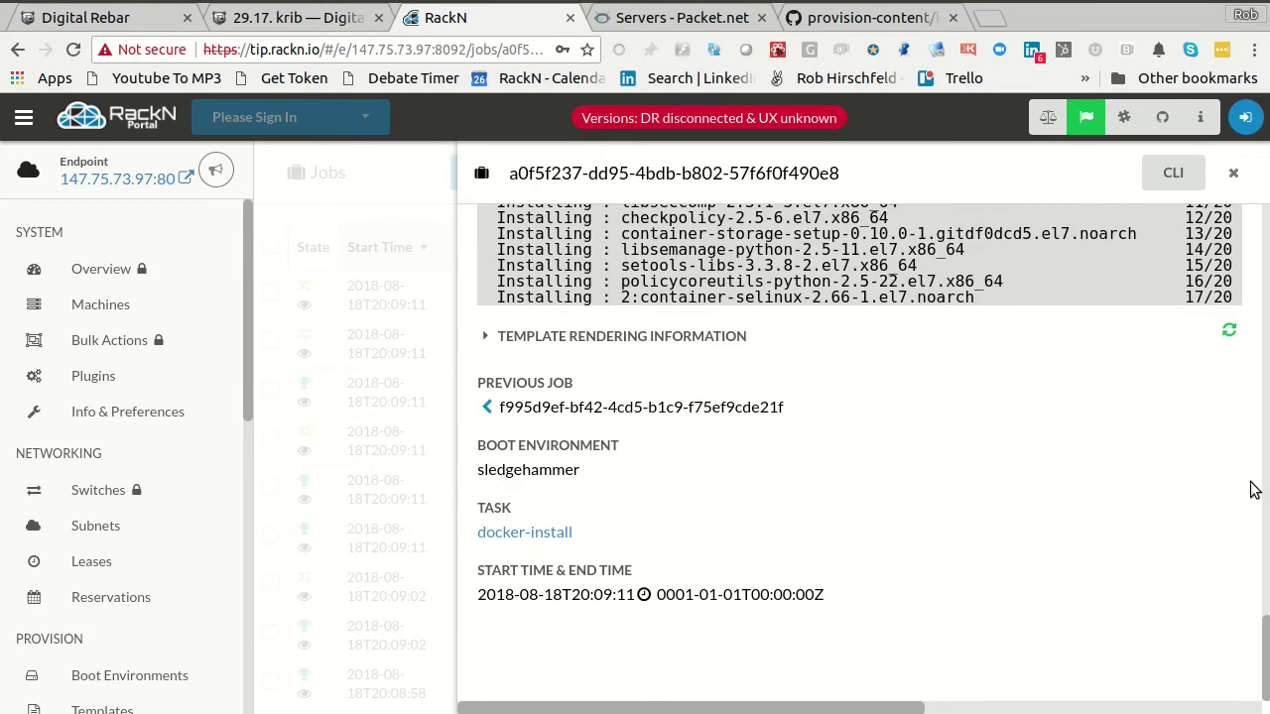
click(1229, 331)
- Compare the install script with the latest log output, then close the job panel for the Jobs list
click(1102, 338)
scroll(1058, 385, up, 3)
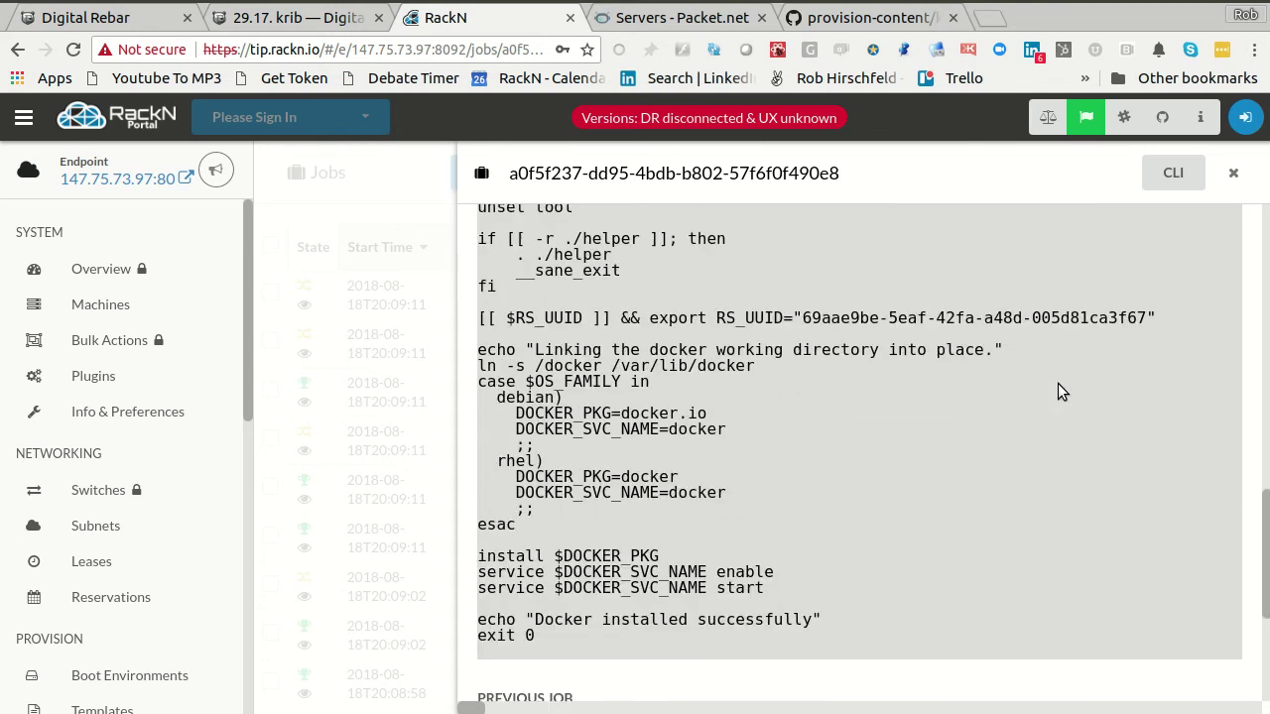
scroll(1057, 383, up, 10)
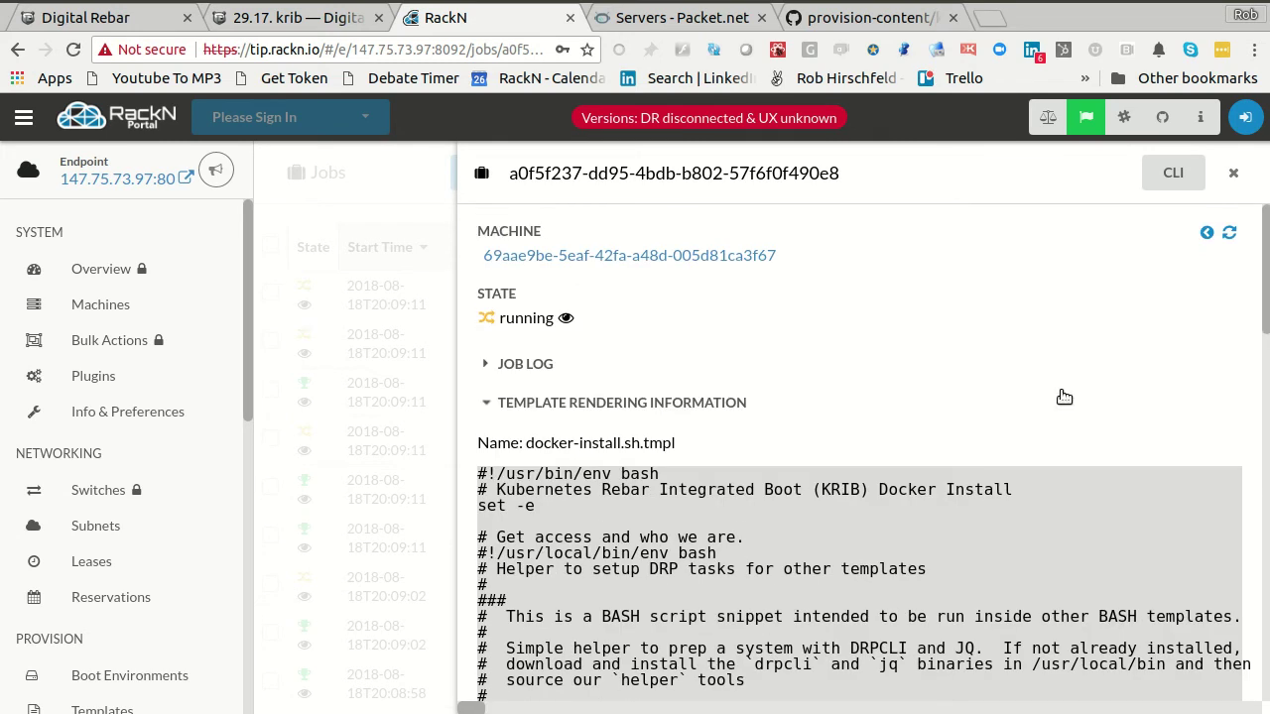
click(699, 403)
click(687, 378)
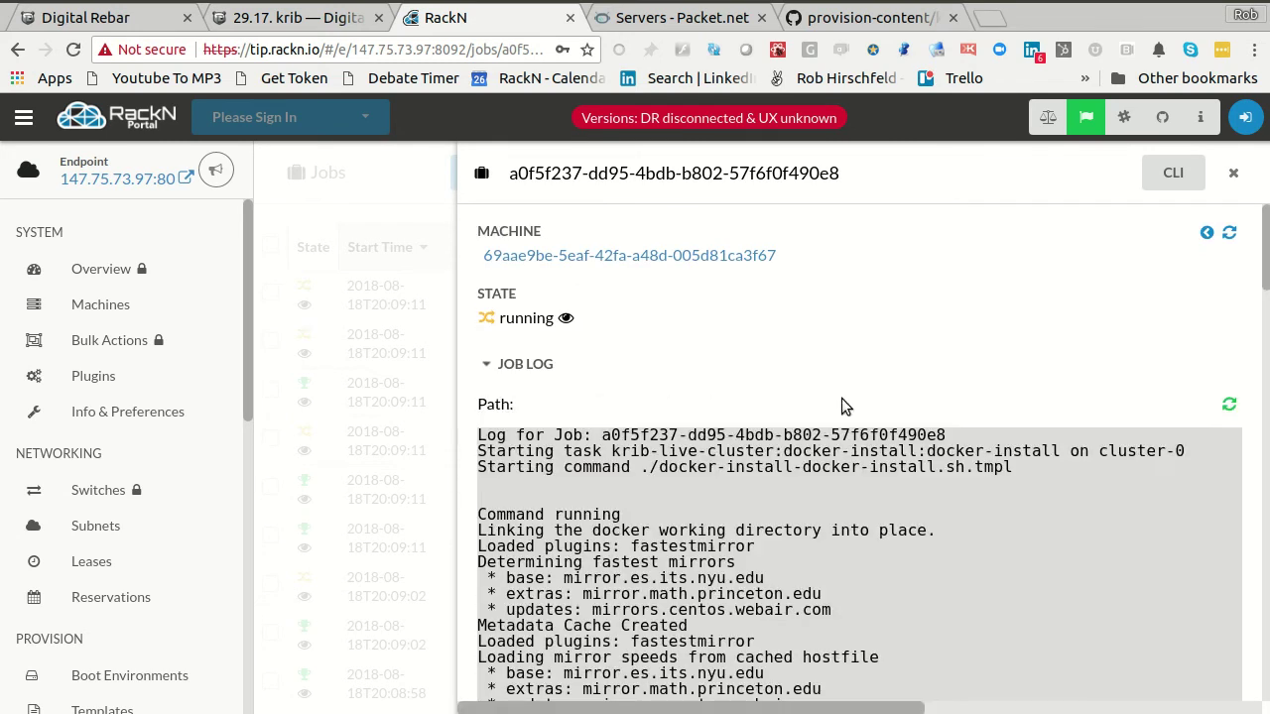
scroll(1140, 443, down, 15)
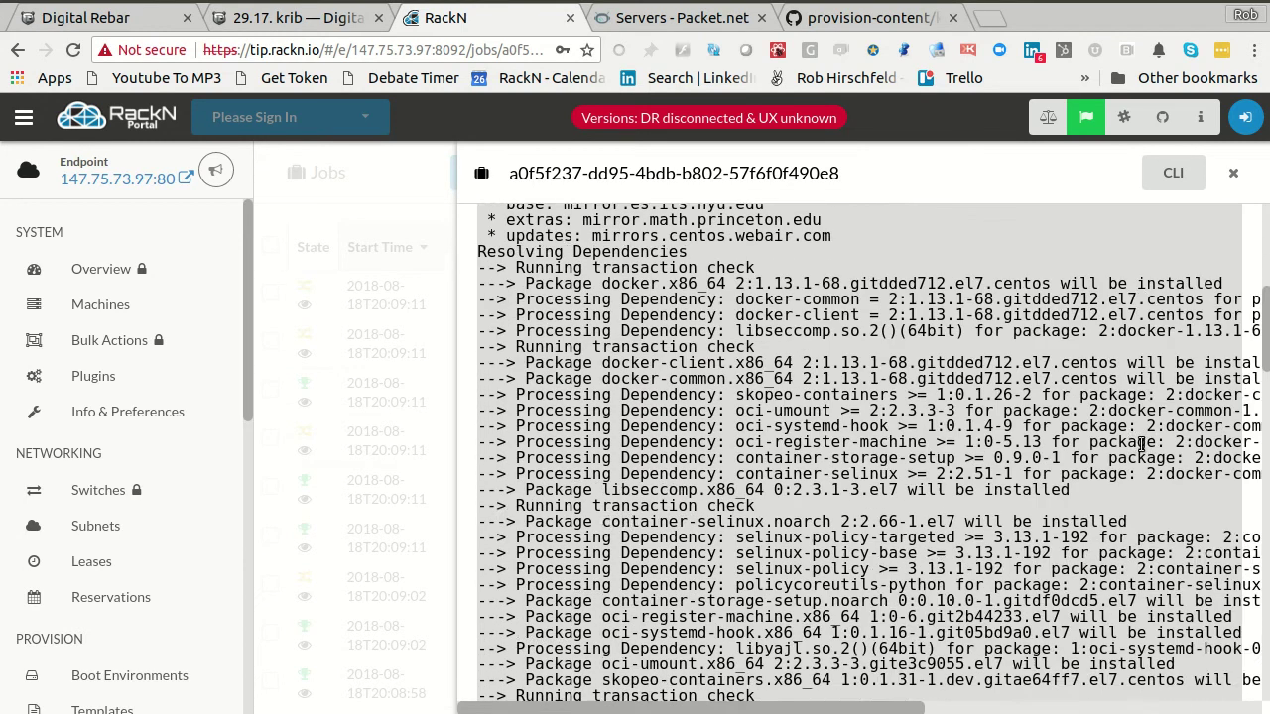
scroll(1140, 443, down, 6)
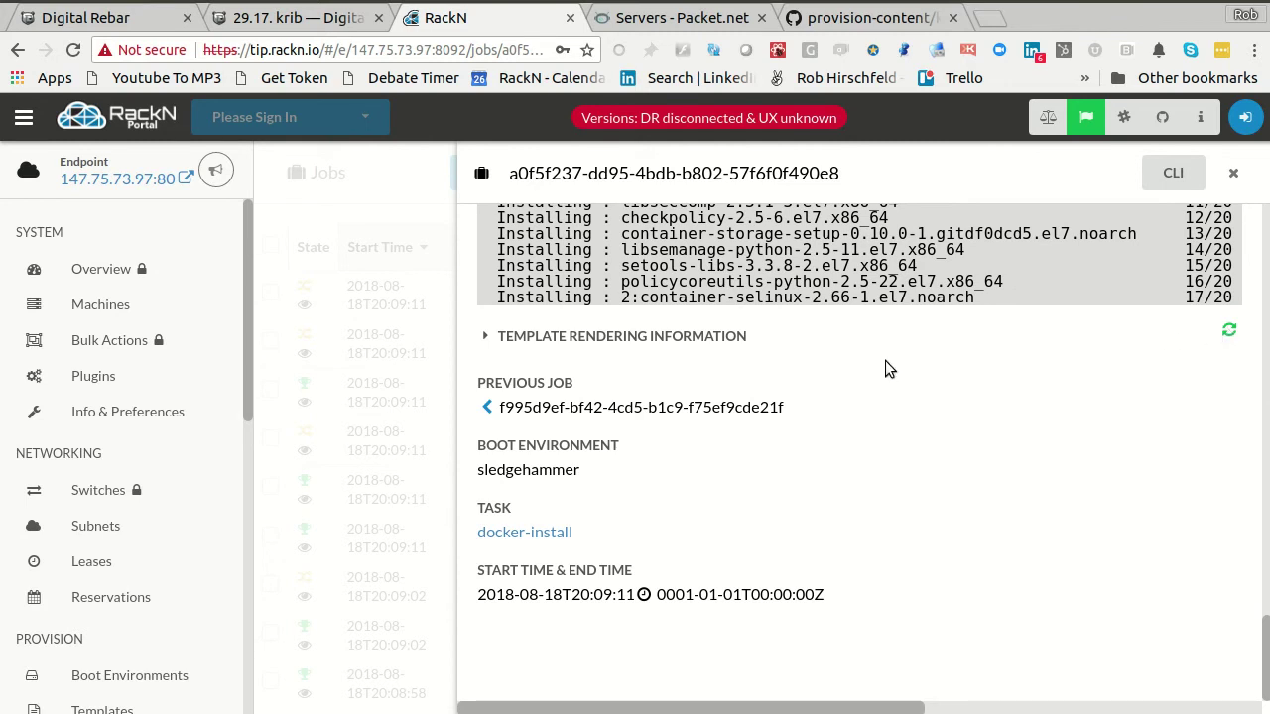
drag(736, 297, 979, 293)
click(998, 337)
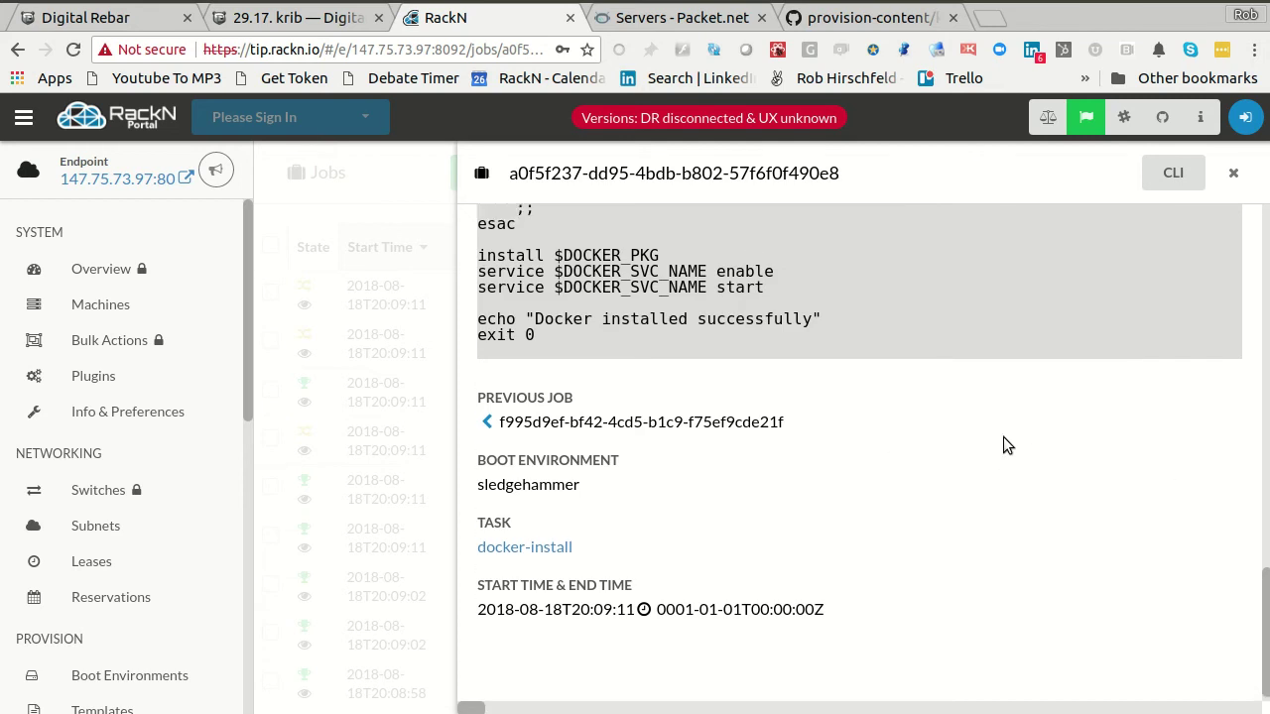
scroll(1003, 441, up, 6)
scroll(1263, 446, up, 10)
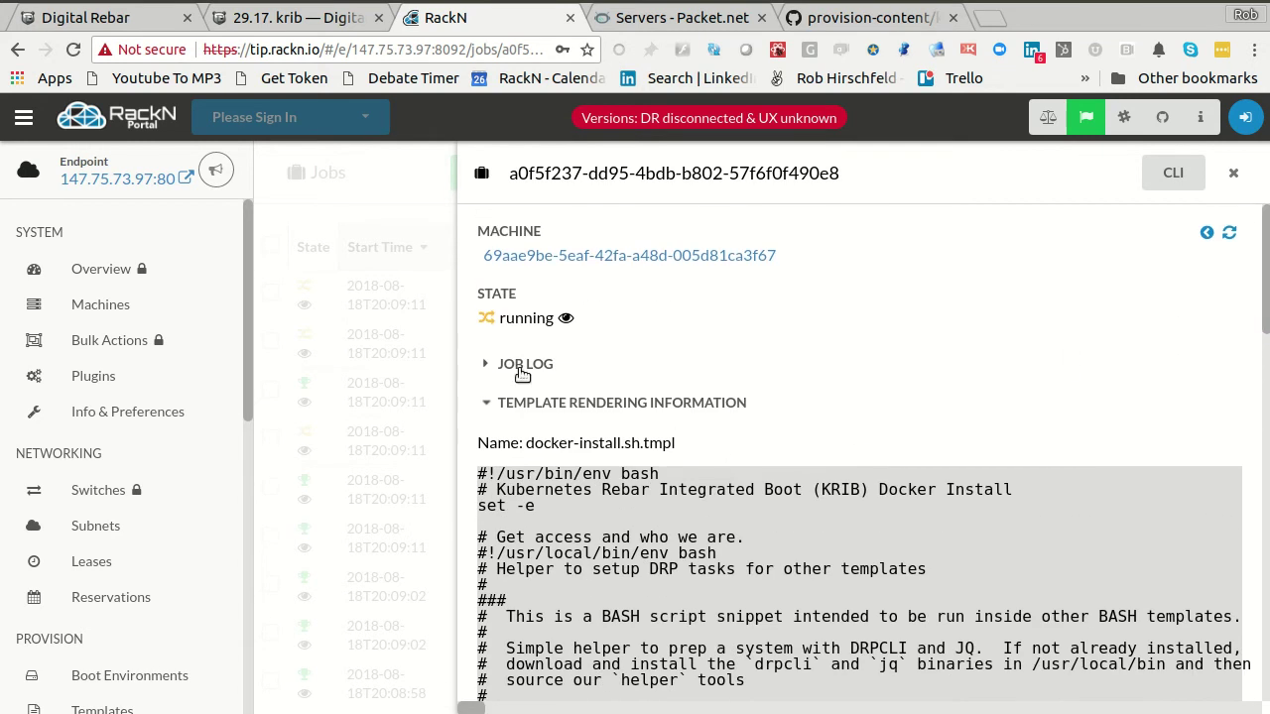
click(523, 369)
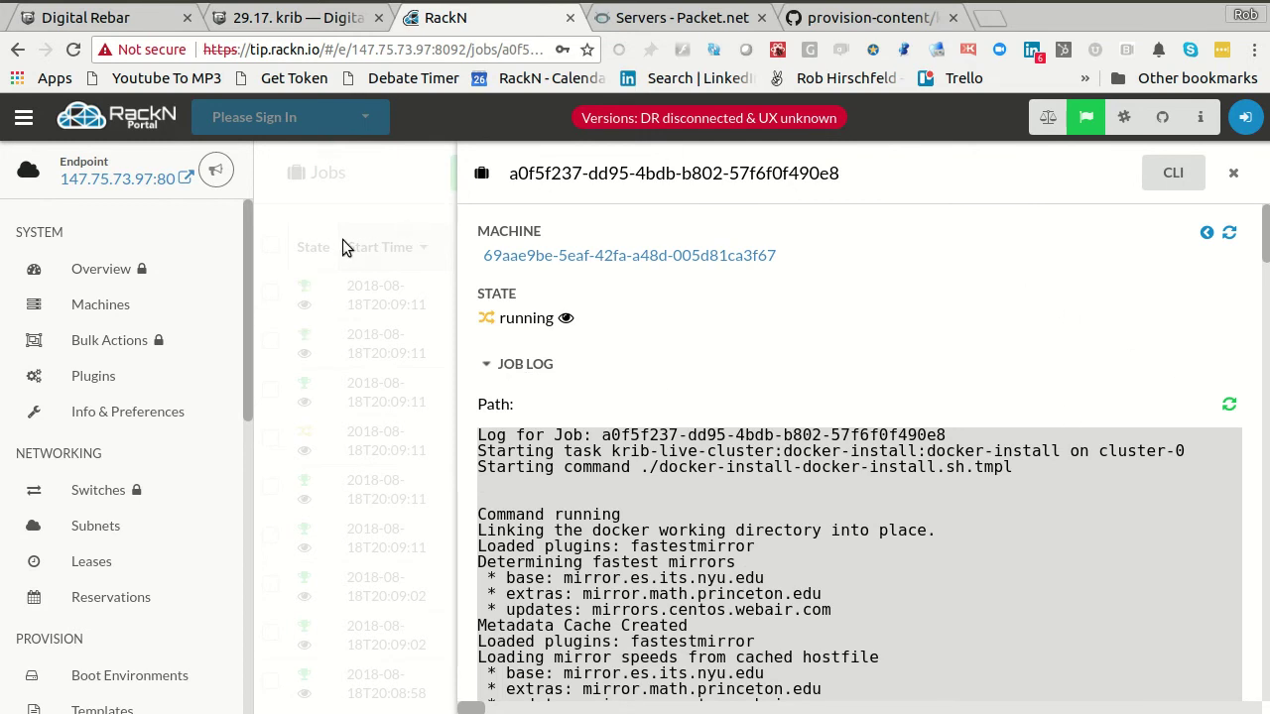
click(344, 245)
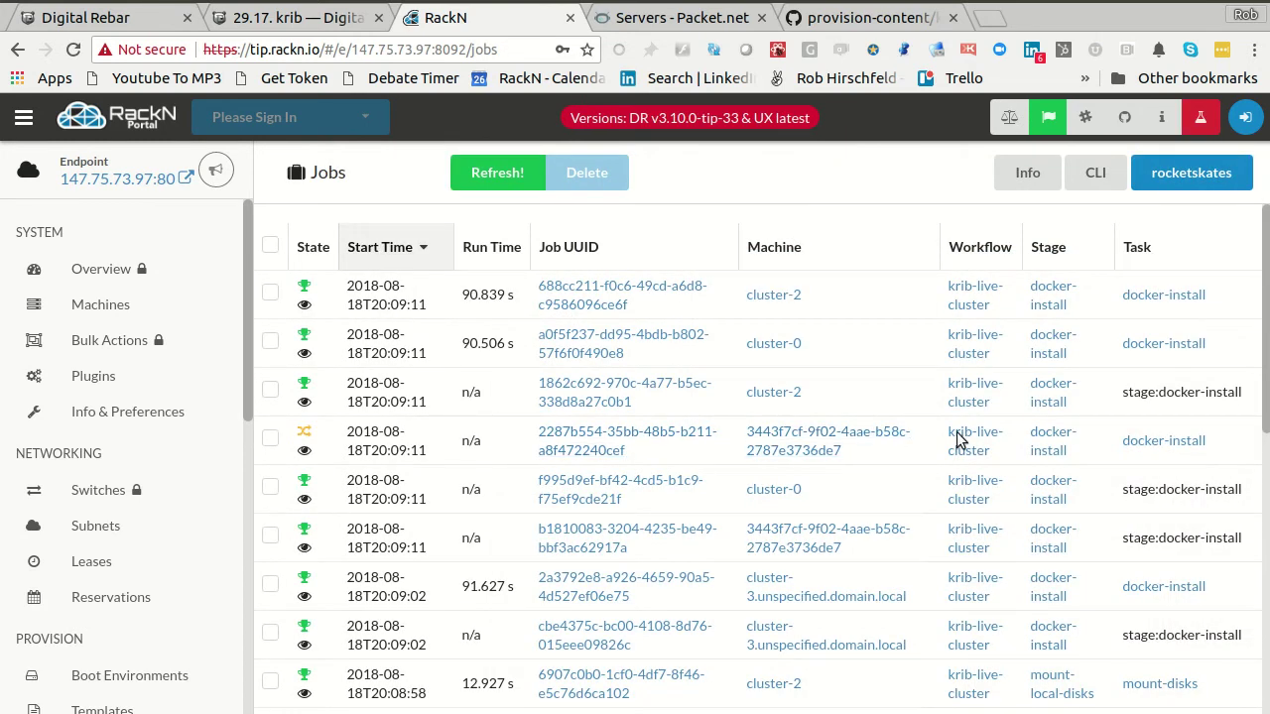
- Sign in to the RackN account from Bulk Actions using the saved account credentials
click(96, 349)
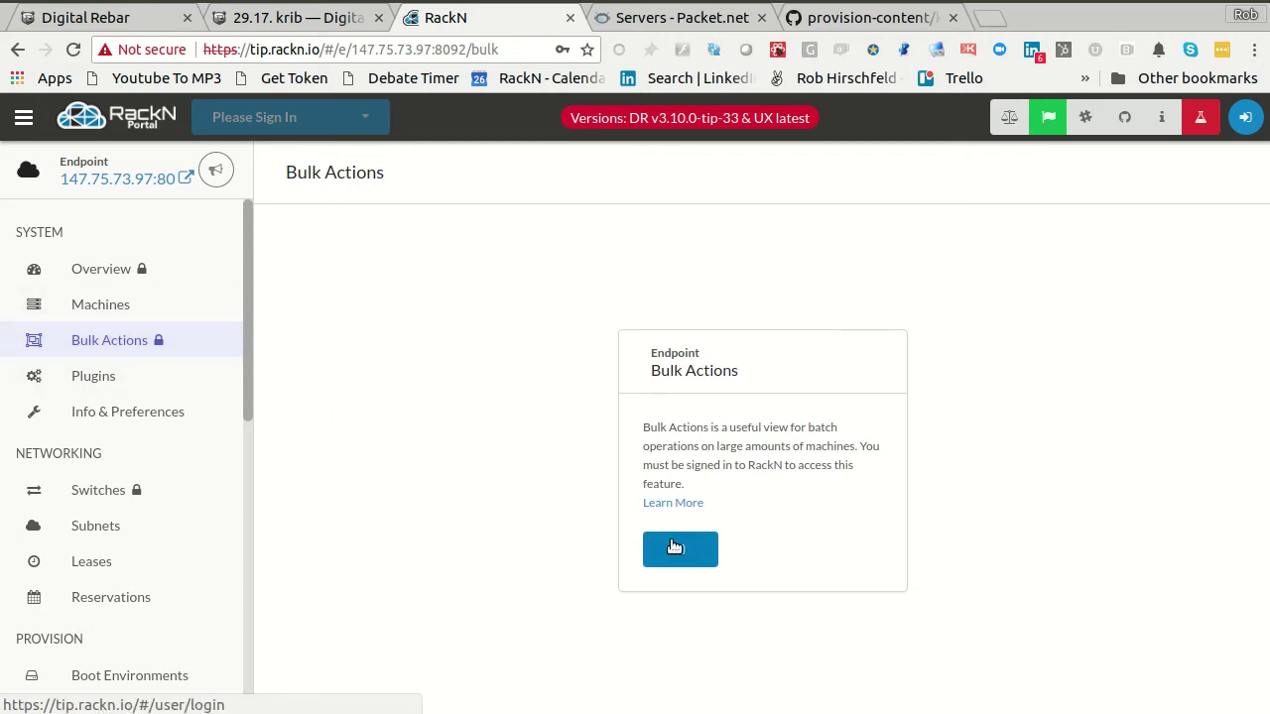
click(700, 550)
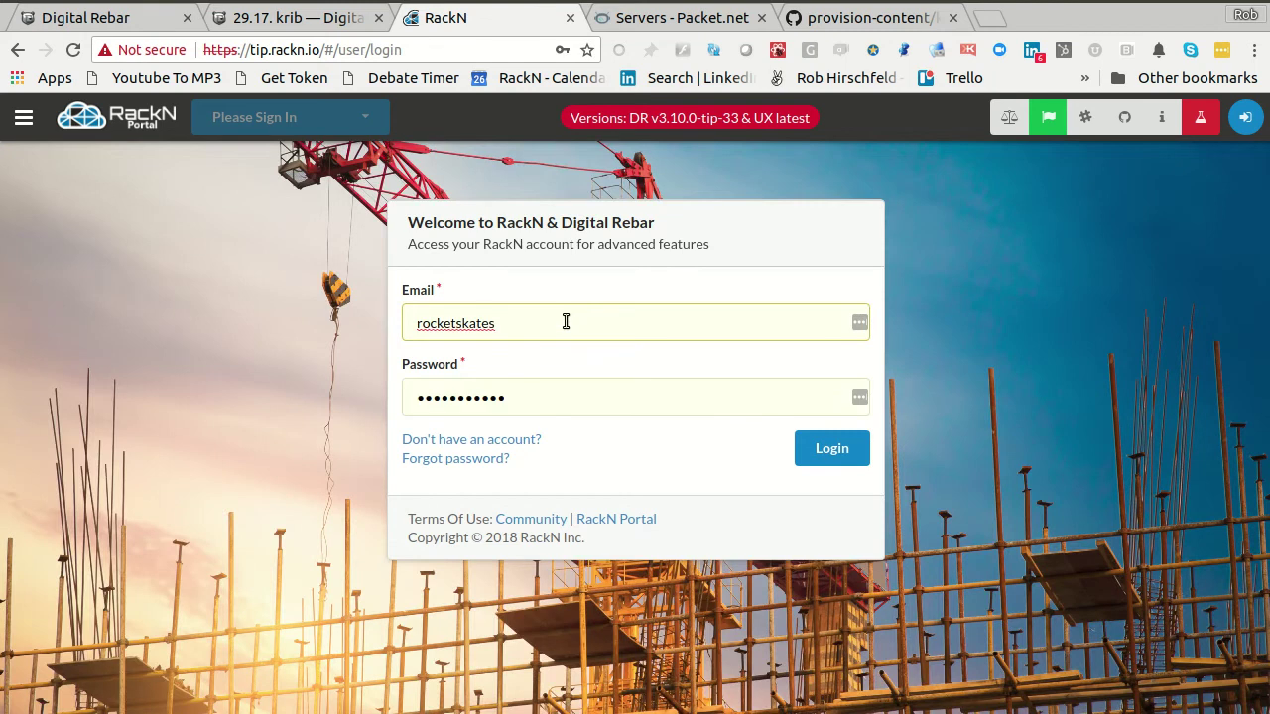
key(ctrl+a)
text(rob)
key(Down)
key(Return)
click(818, 451)
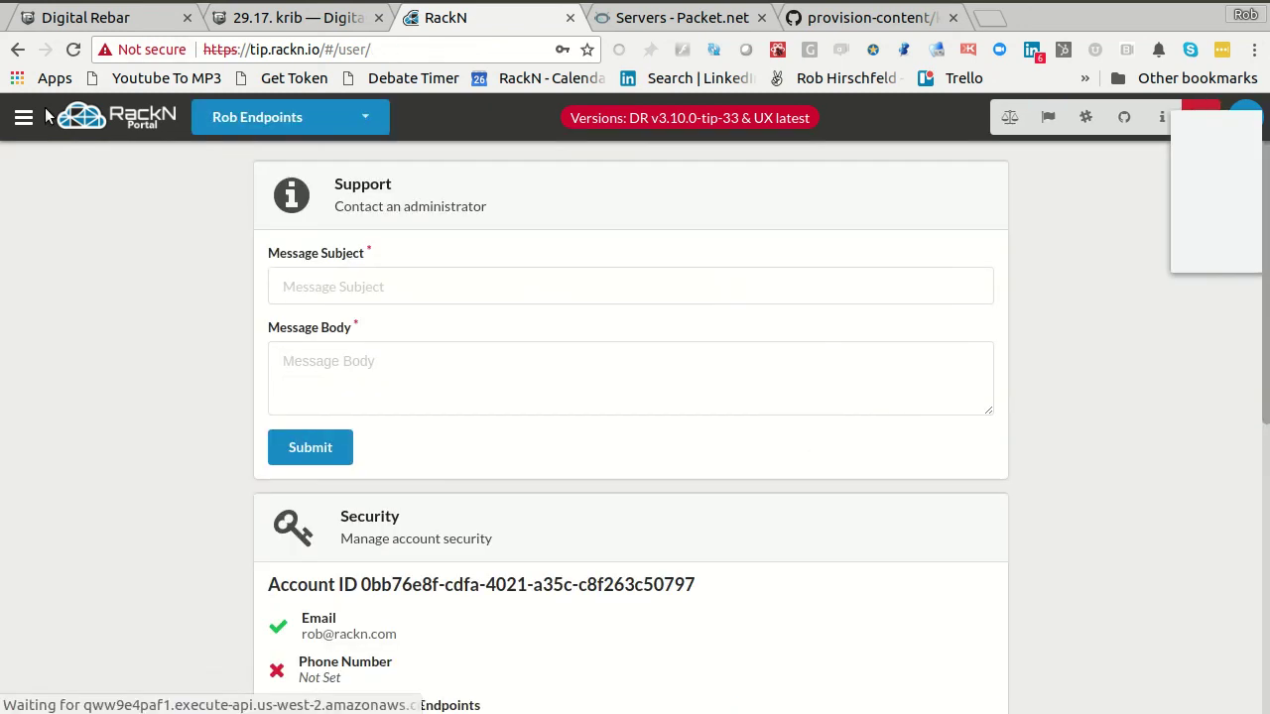
click(1056, 248)
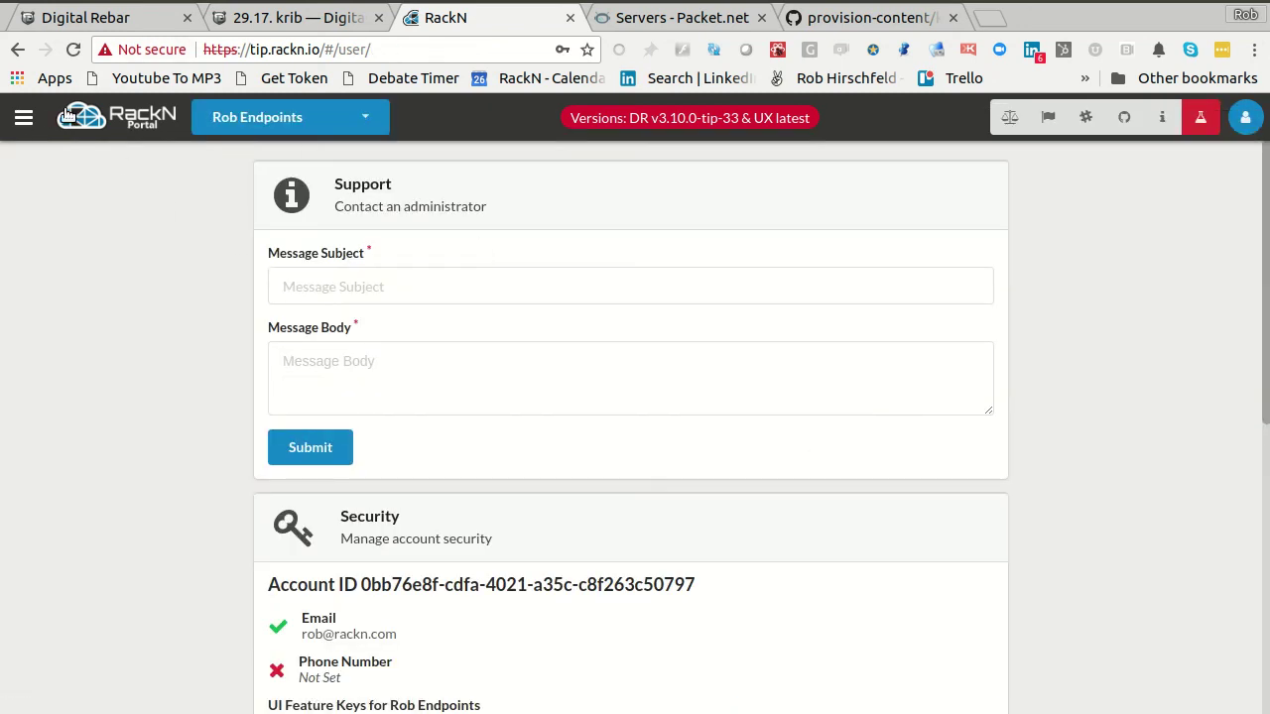
- Copy the training server's IP 147.75.73.97 from the Packet server list and return to RackN
click(23, 118)
click(679, 200)
click(23, 119)
click(23, 119)
click(684, 18)
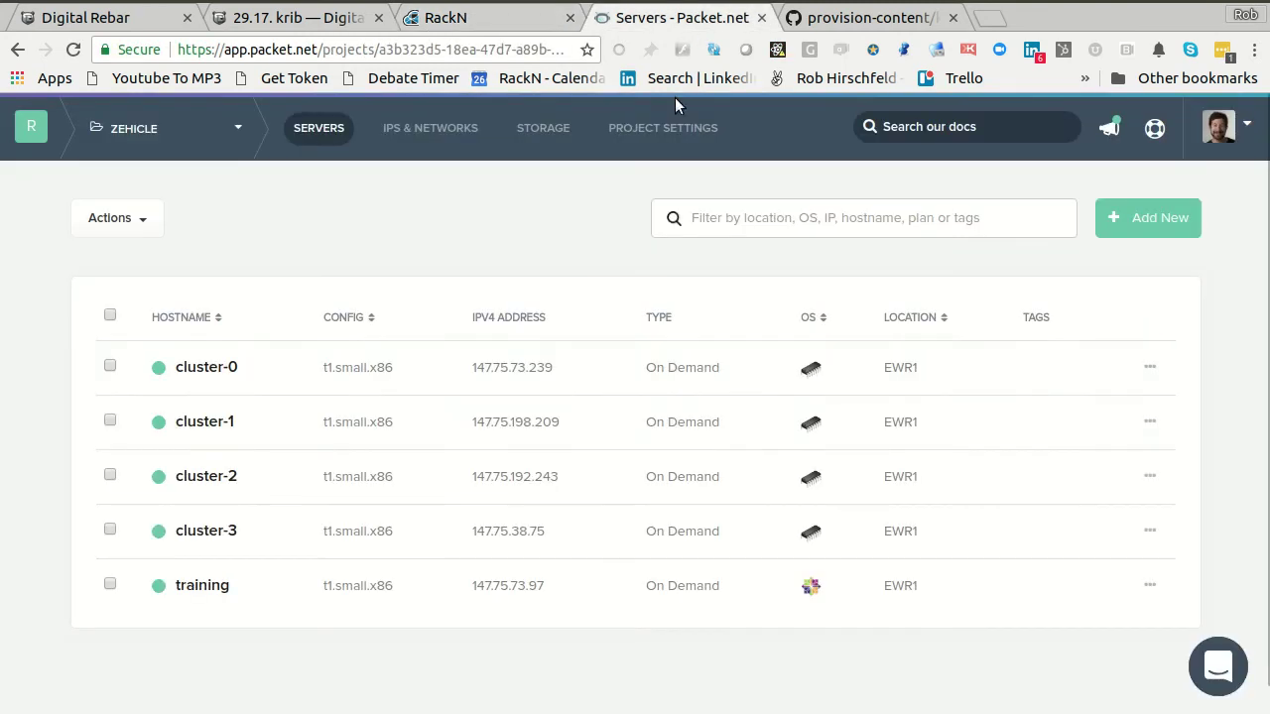
drag(544, 589, 472, 586)
key(ctrl+c)
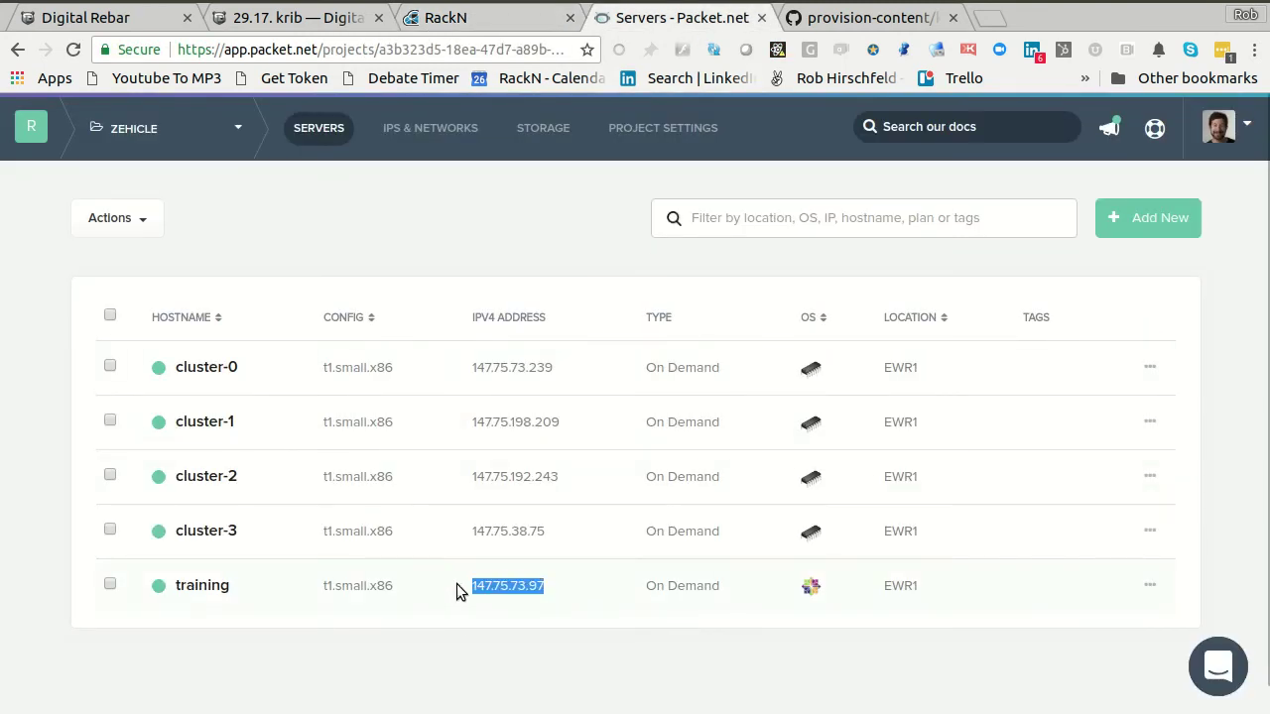
click(433, 14)
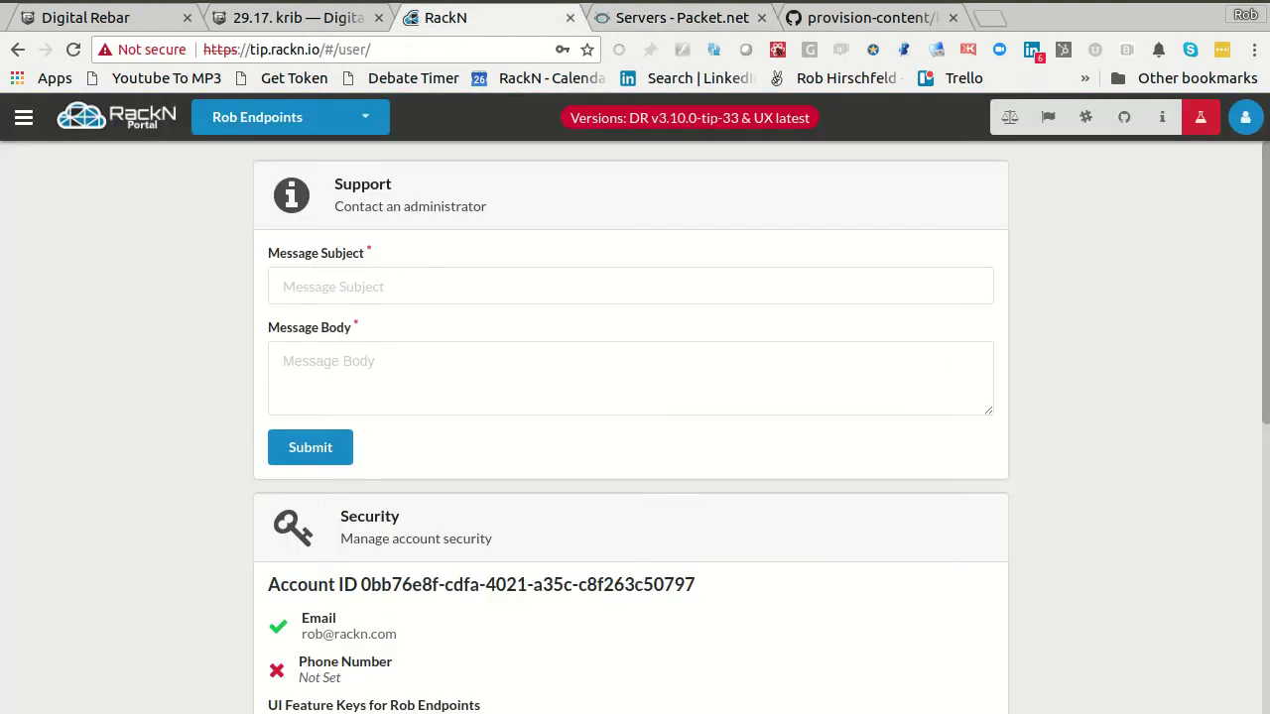
- Add endpoint 147.75.73.97 and log in to it with the default credentials
click(24, 117)
click(184, 304)
key(ctrl+v)
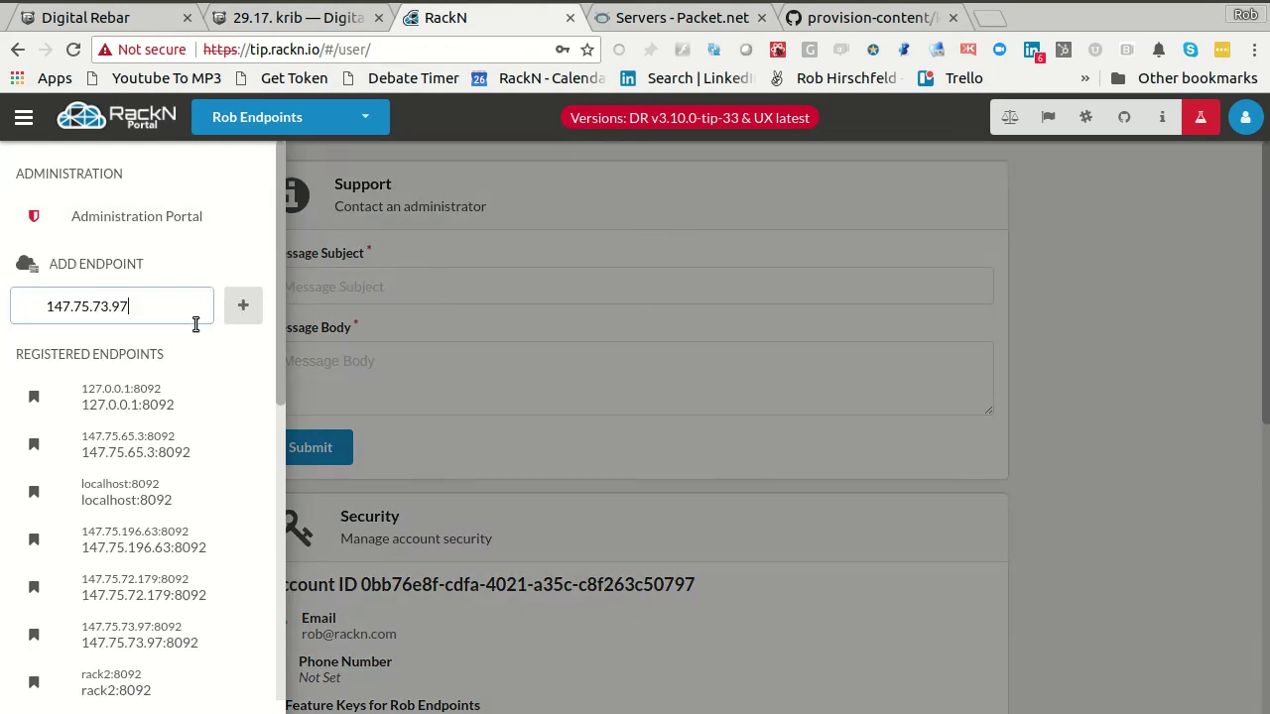
click(243, 306)
click(698, 521)
click(840, 525)
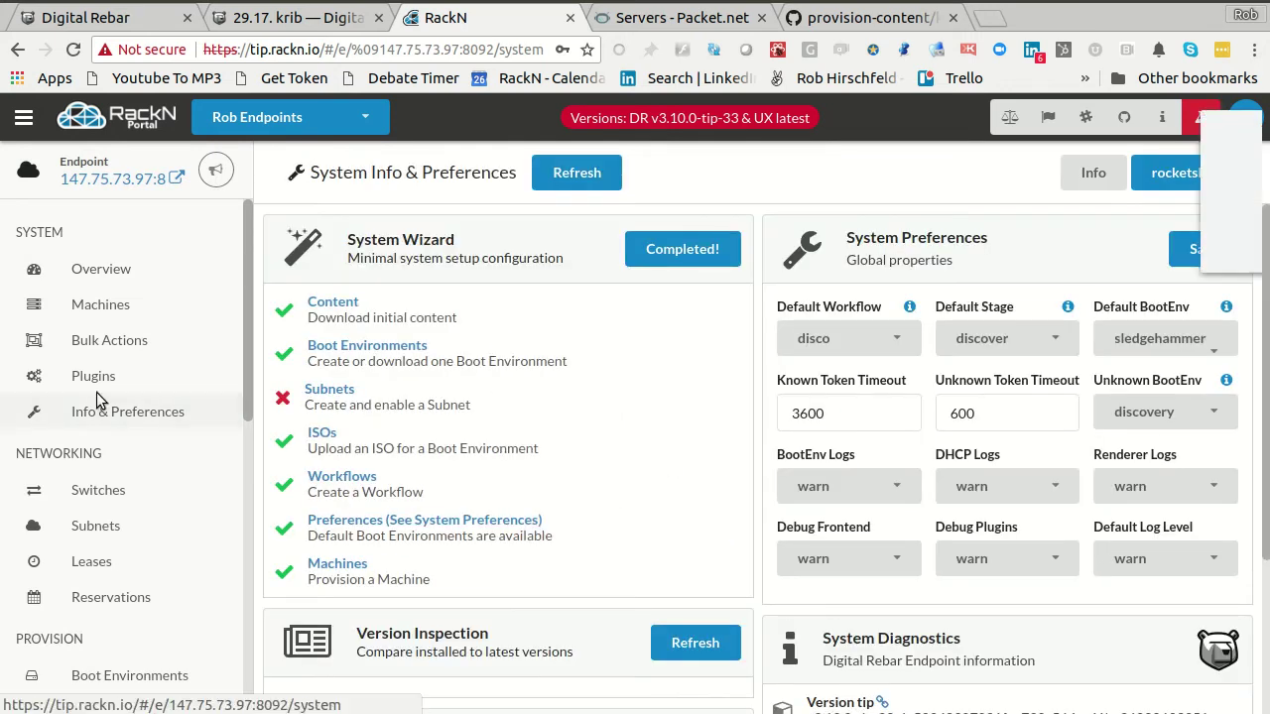
click(1102, 246)
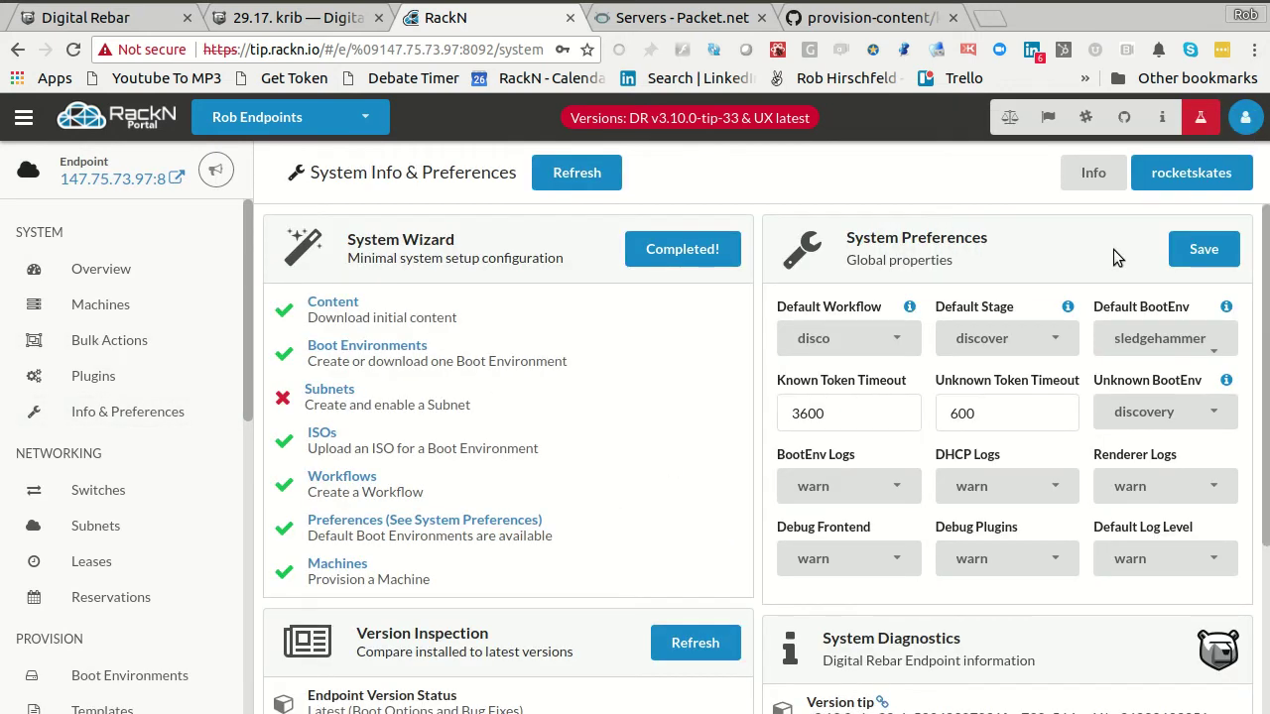
- Inspect cluster-3's failed etcd-config job, which requires the cert plugin, from Bulk Actions
click(109, 340)
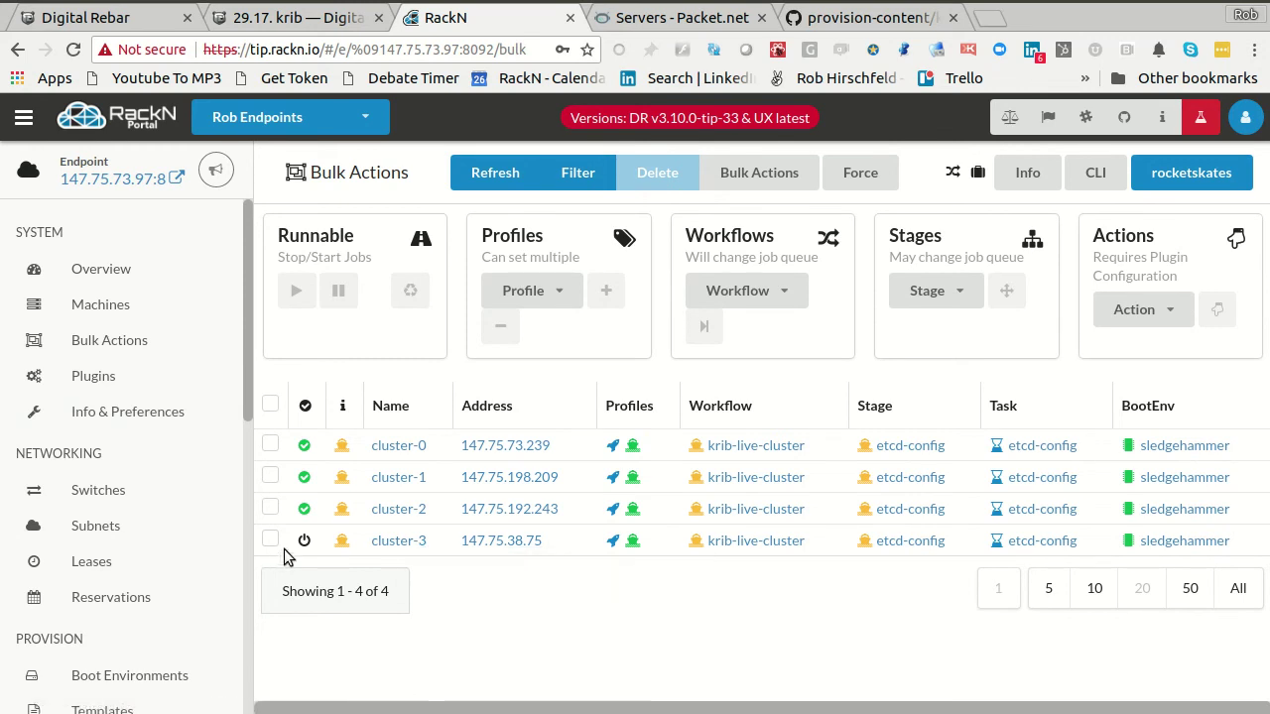
click(1041, 543)
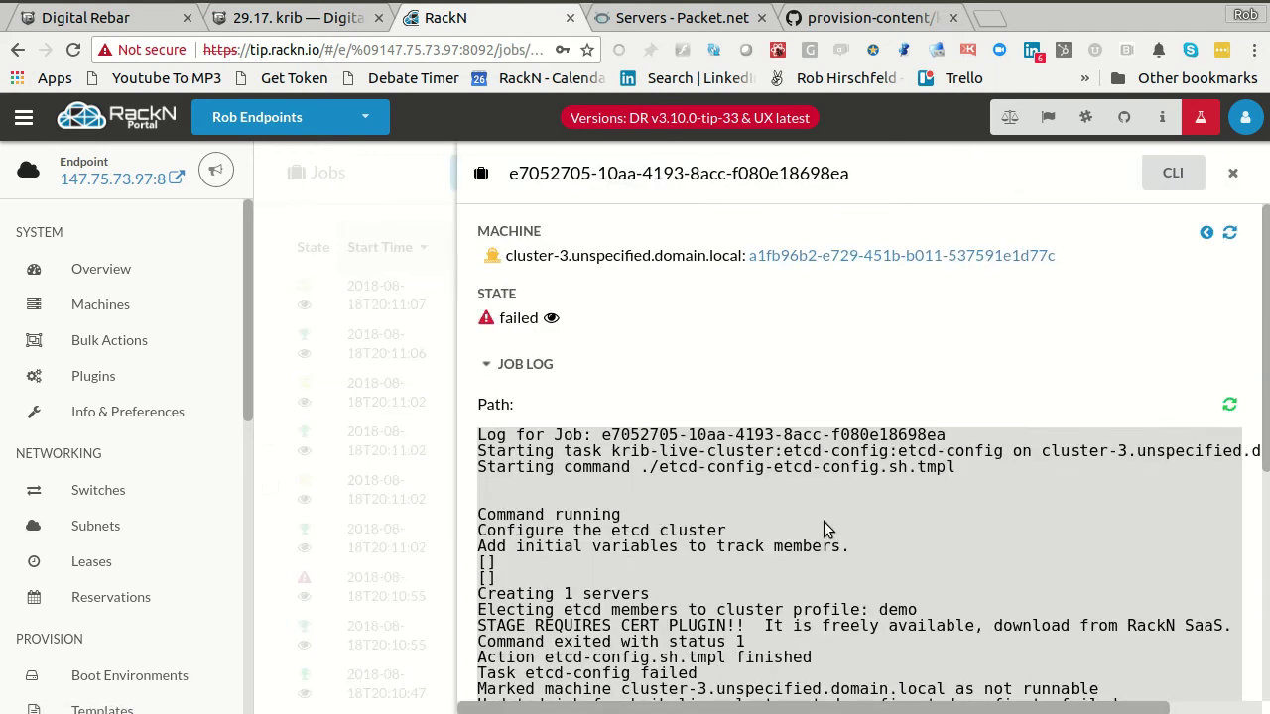
scroll(874, 462, down, 3)
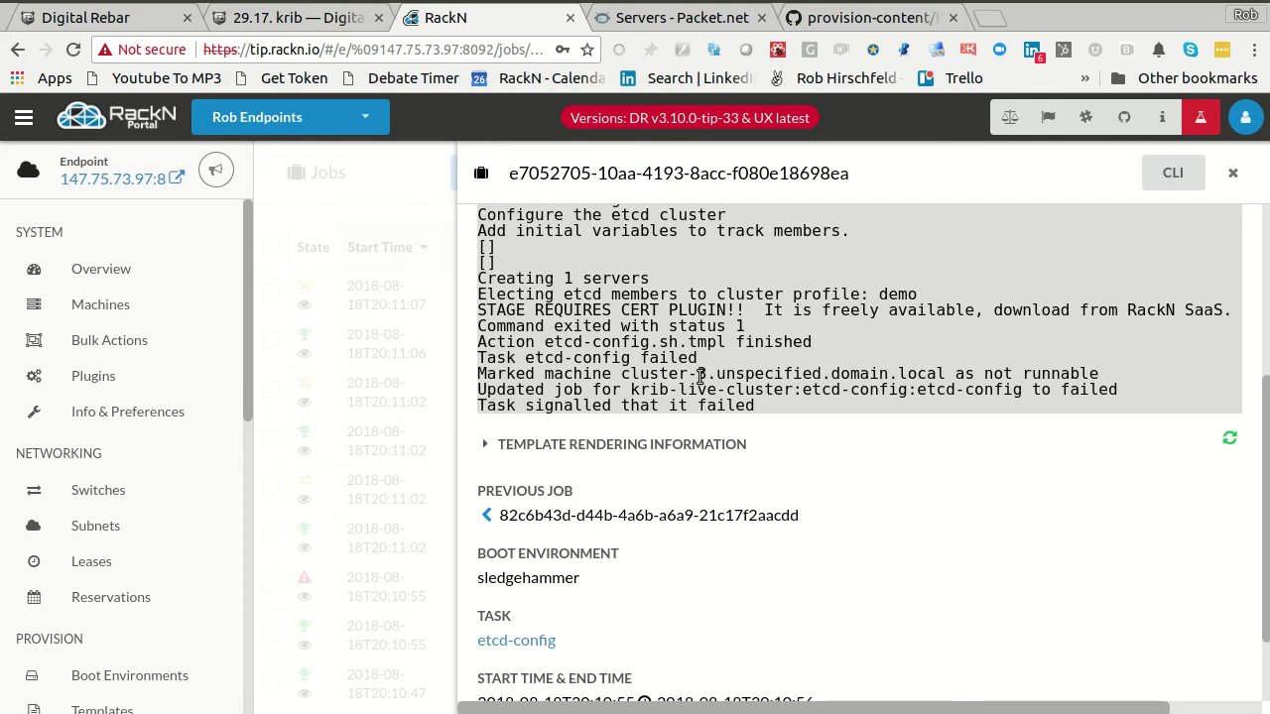
drag(714, 375, 928, 375)
click(311, 387)
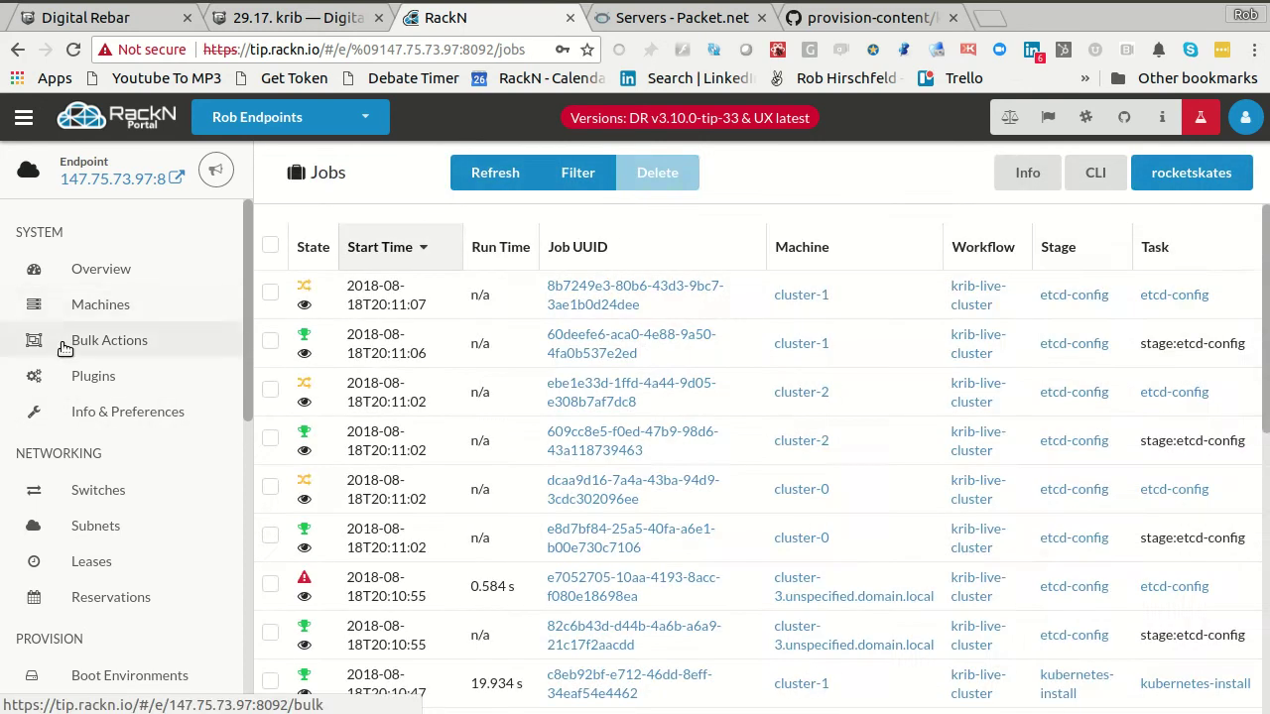
- Remove the domain suffix from cluster-3's machine name and save it
click(84, 310)
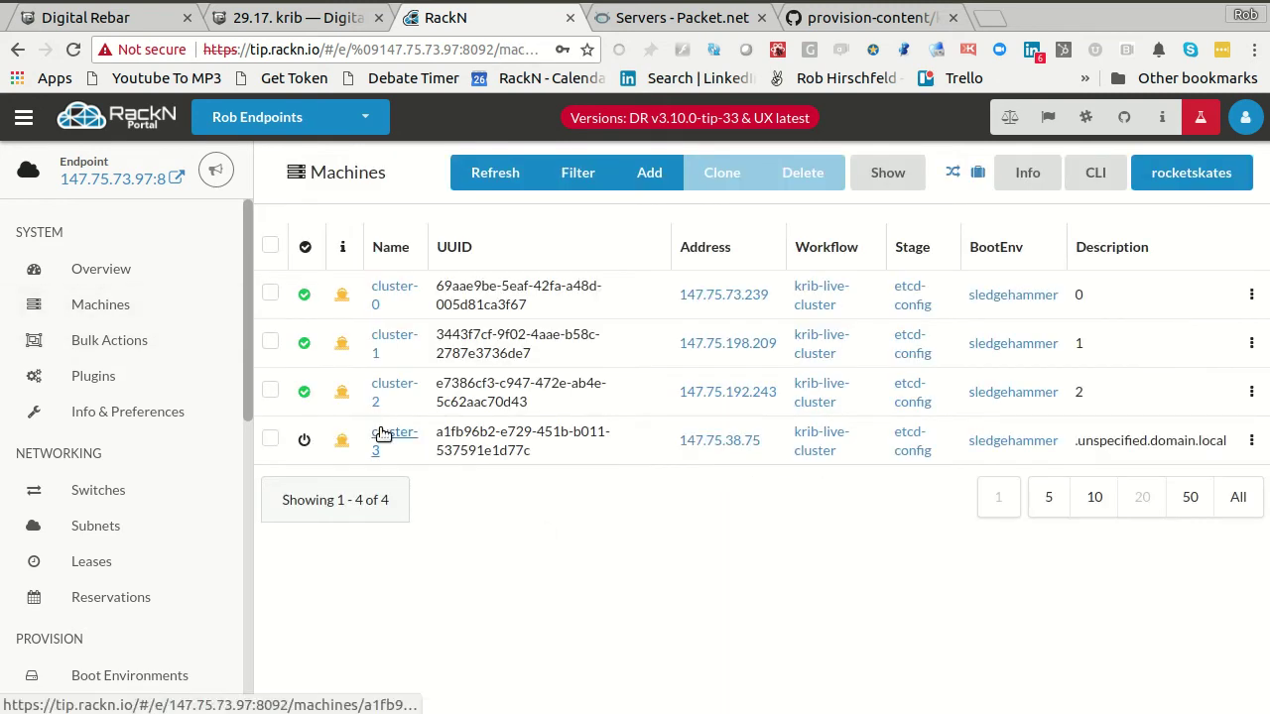
click(380, 432)
click(1106, 181)
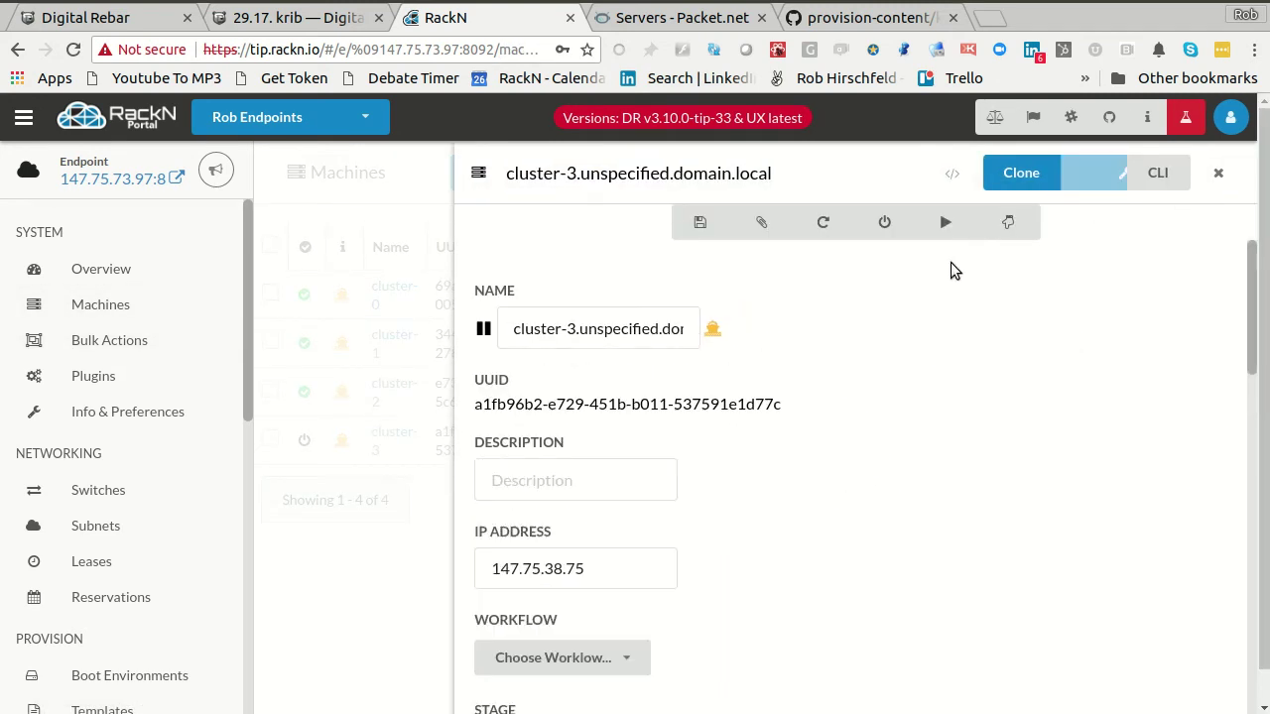
drag(579, 328, 629, 328)
drag(706, 343, 966, 342)
key(BackSpace)
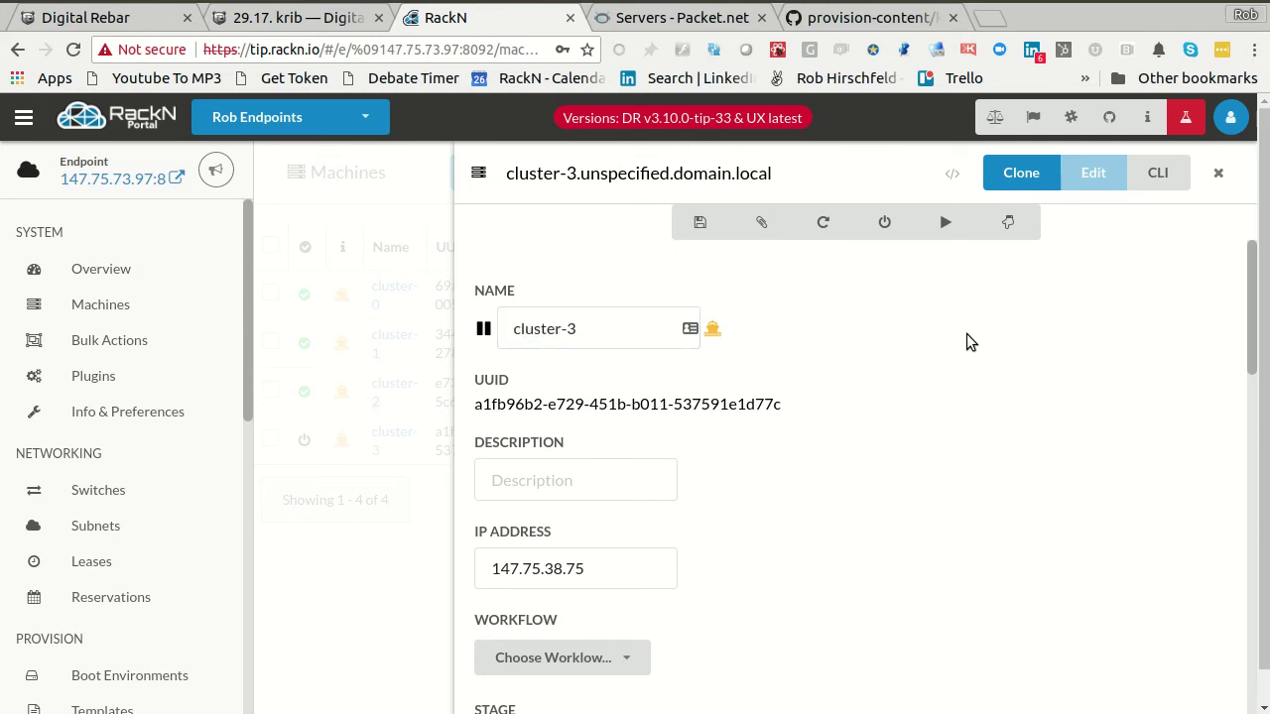
scroll(815, 581, down, 3)
scroll(680, 536, down, 10)
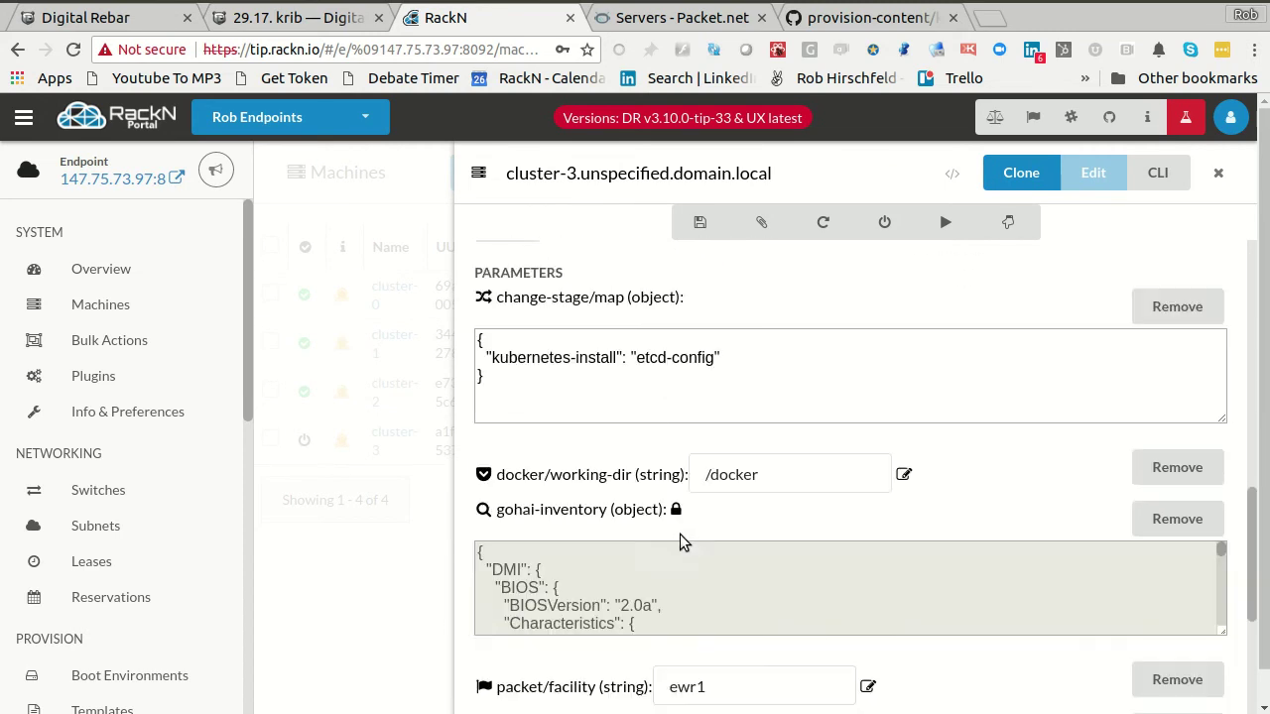
click(509, 660)
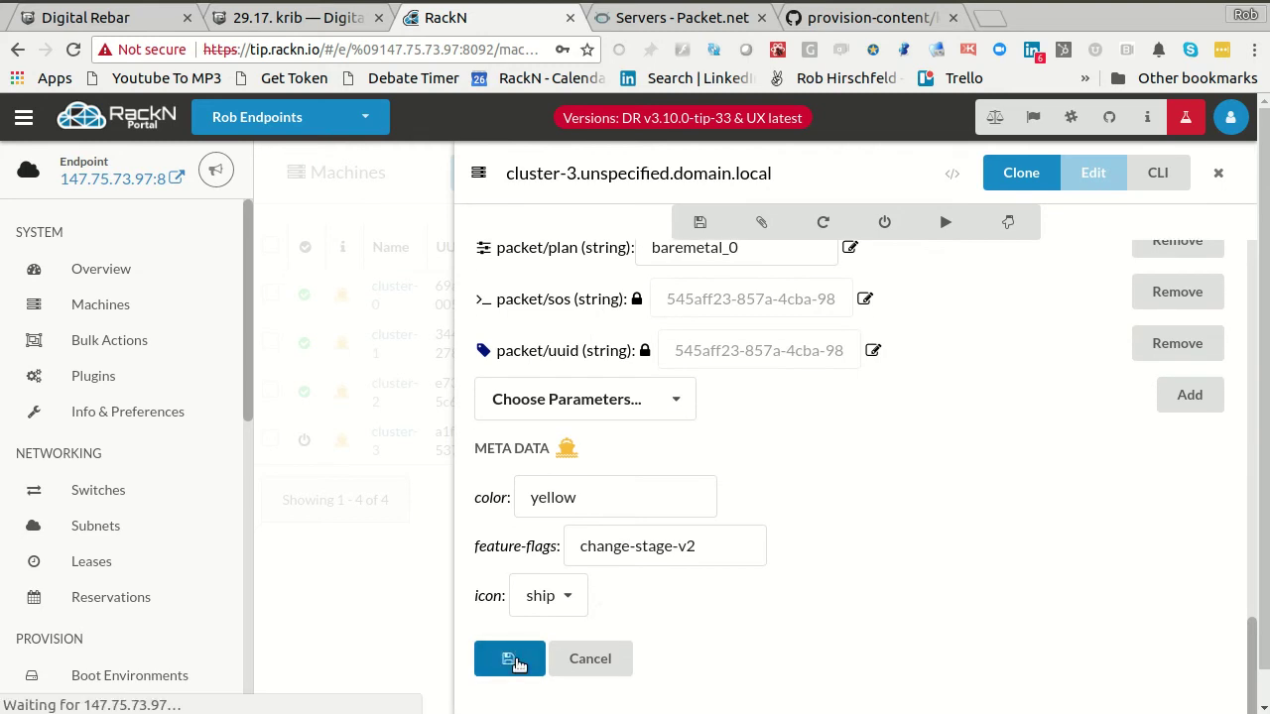
- Make cluster-3 runnable again, check its latest failed etcd-config job log, and return to Bulk Actions
click(125, 341)
click(271, 542)
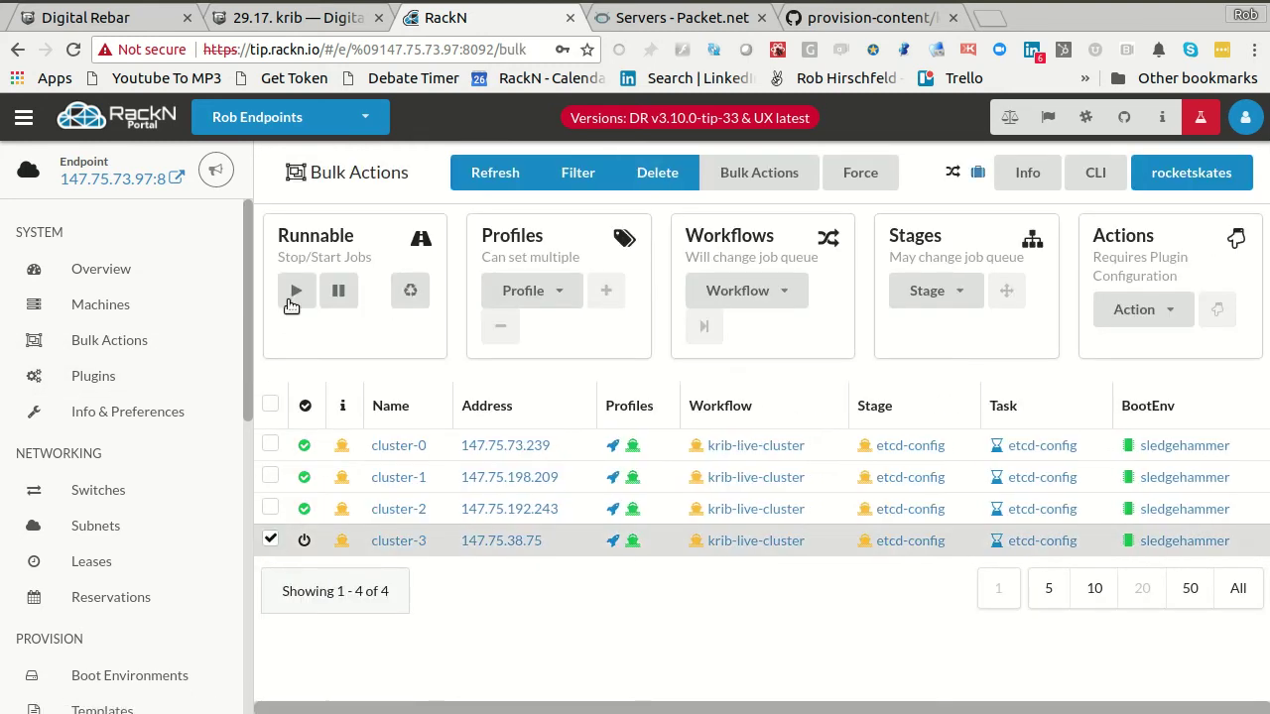
click(290, 288)
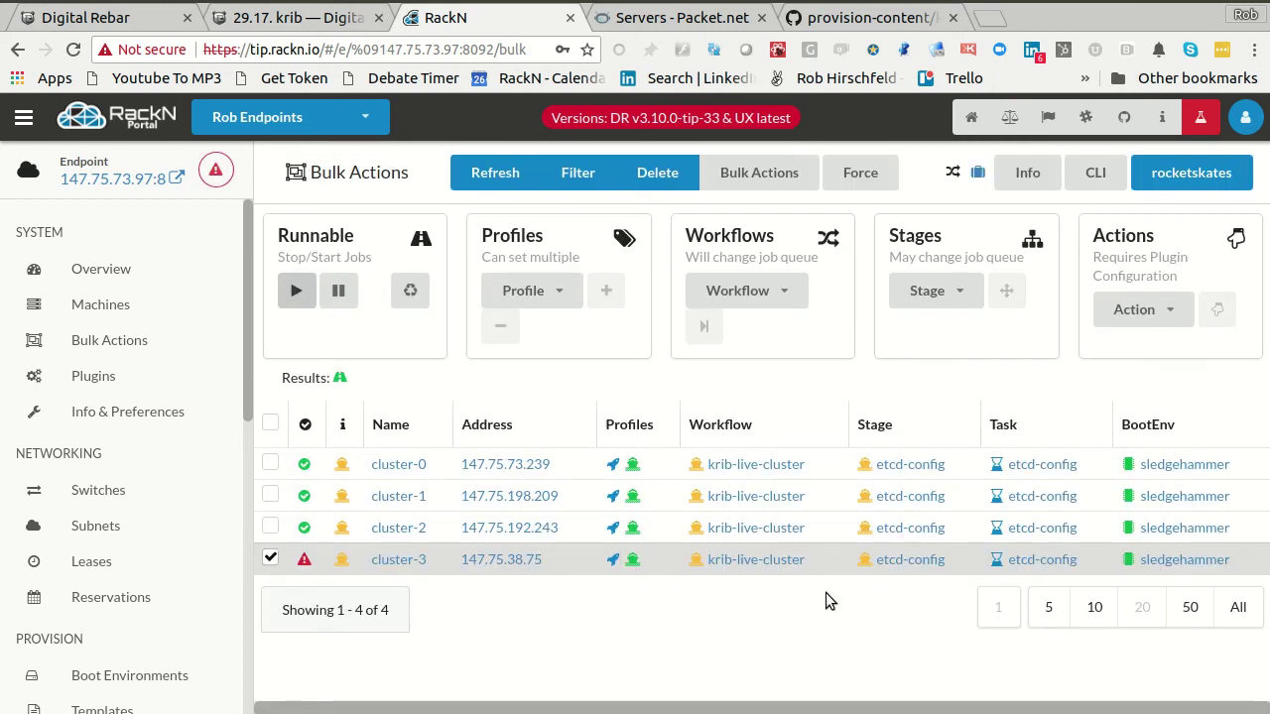
click(1041, 559)
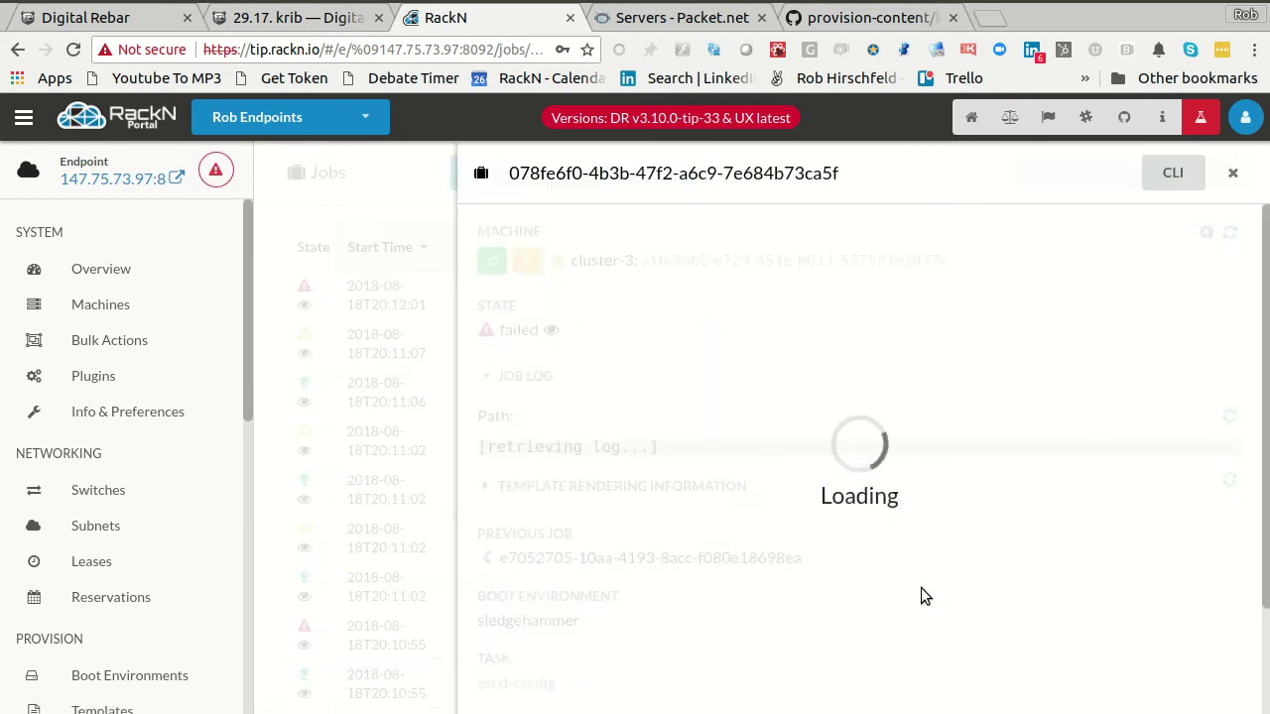
scroll(964, 555, down, 3)
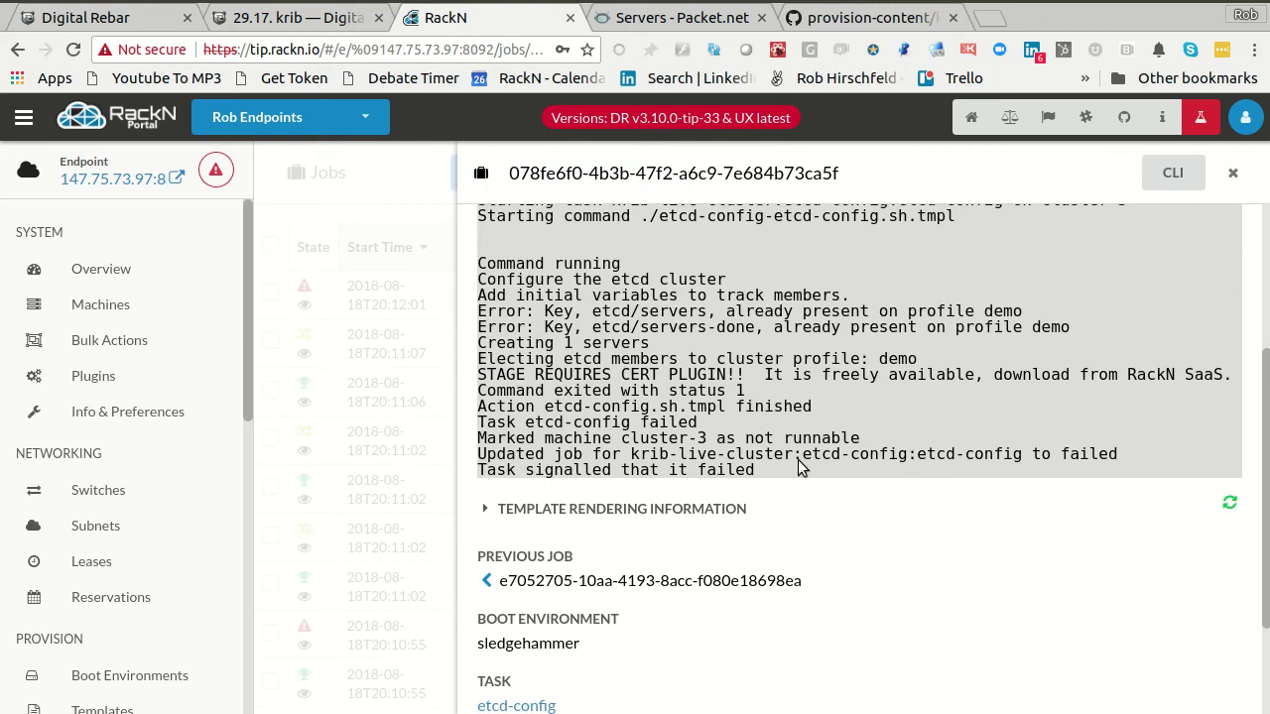
drag(746, 382, 909, 427)
click(910, 426)
scroll(1004, 542, up, 3)
click(337, 530)
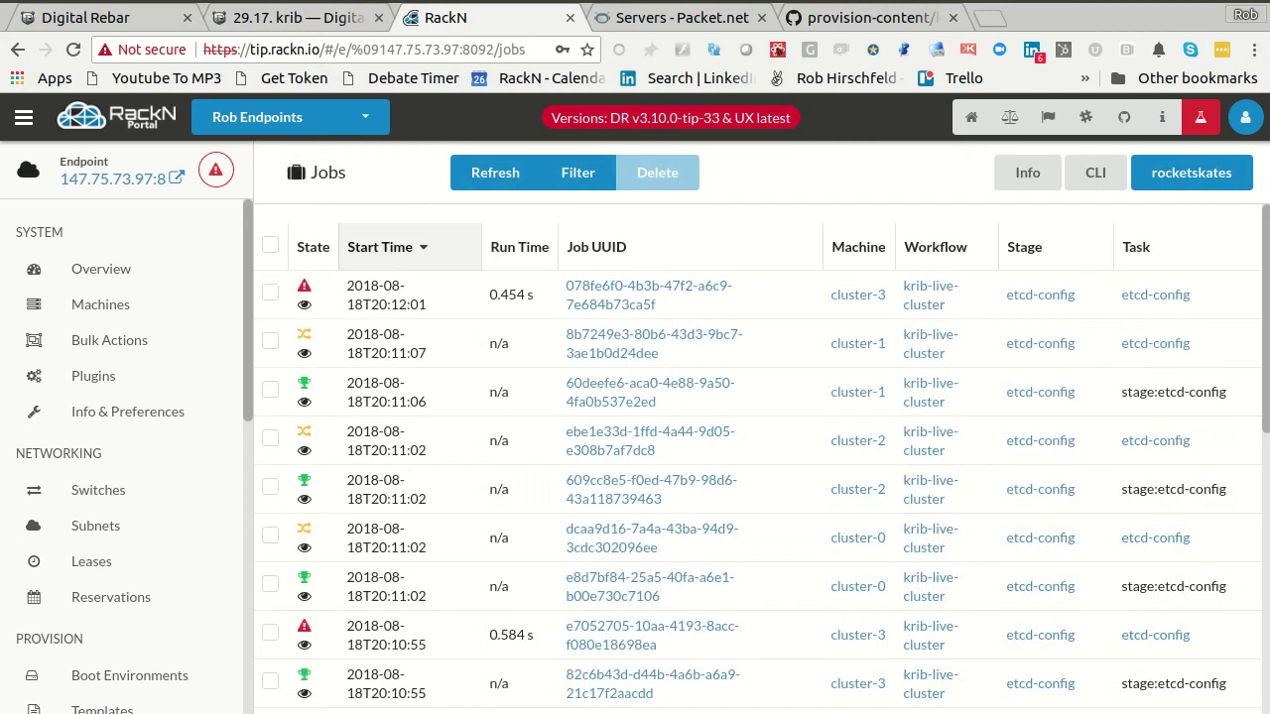
click(153, 350)
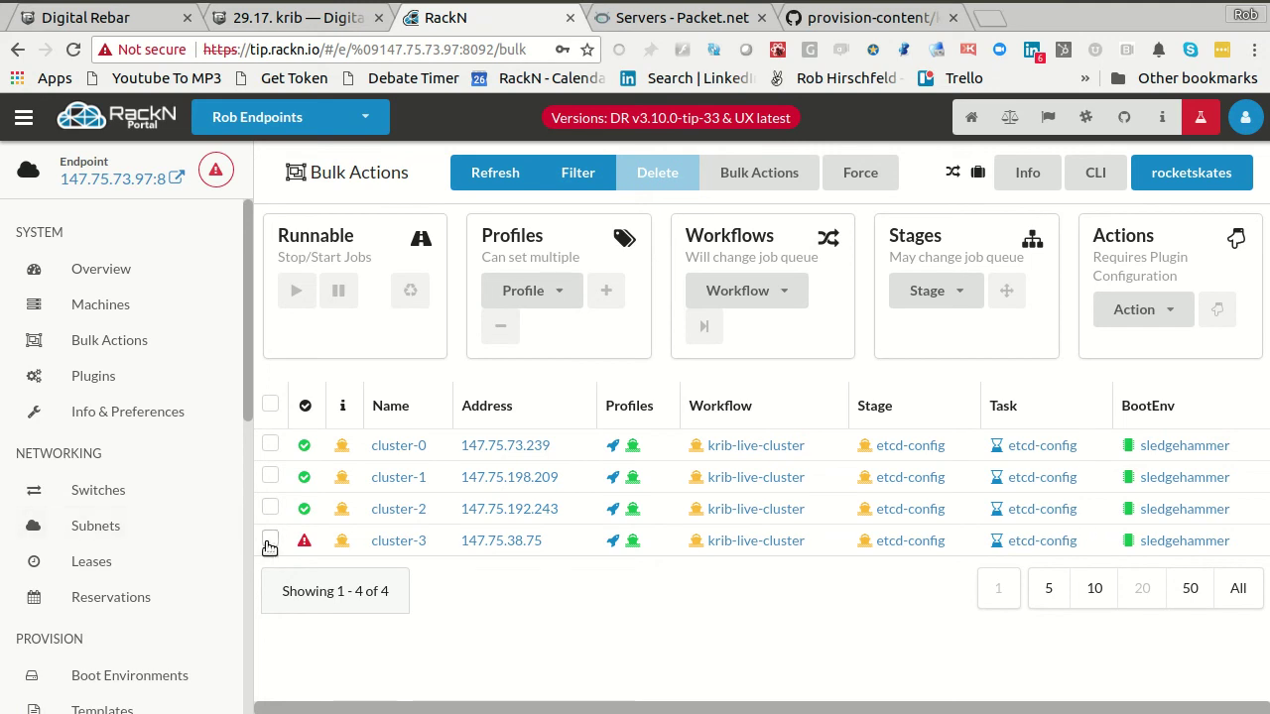
- Assign the krib-reset-cluster workflow to cluster-3
click(269, 543)
click(739, 291)
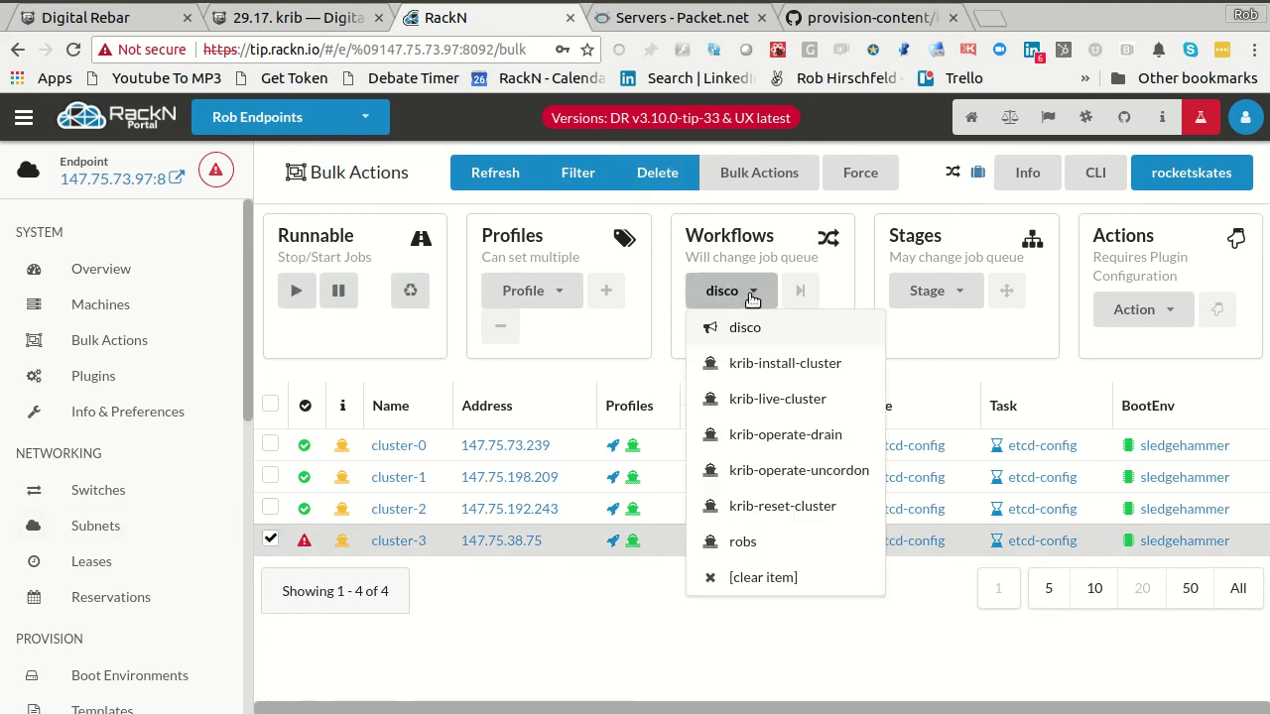
click(745, 504)
click(703, 341)
click(269, 554)
- Pause cluster-0, cluster-1 and cluster-2, then clear their selection
click(268, 522)
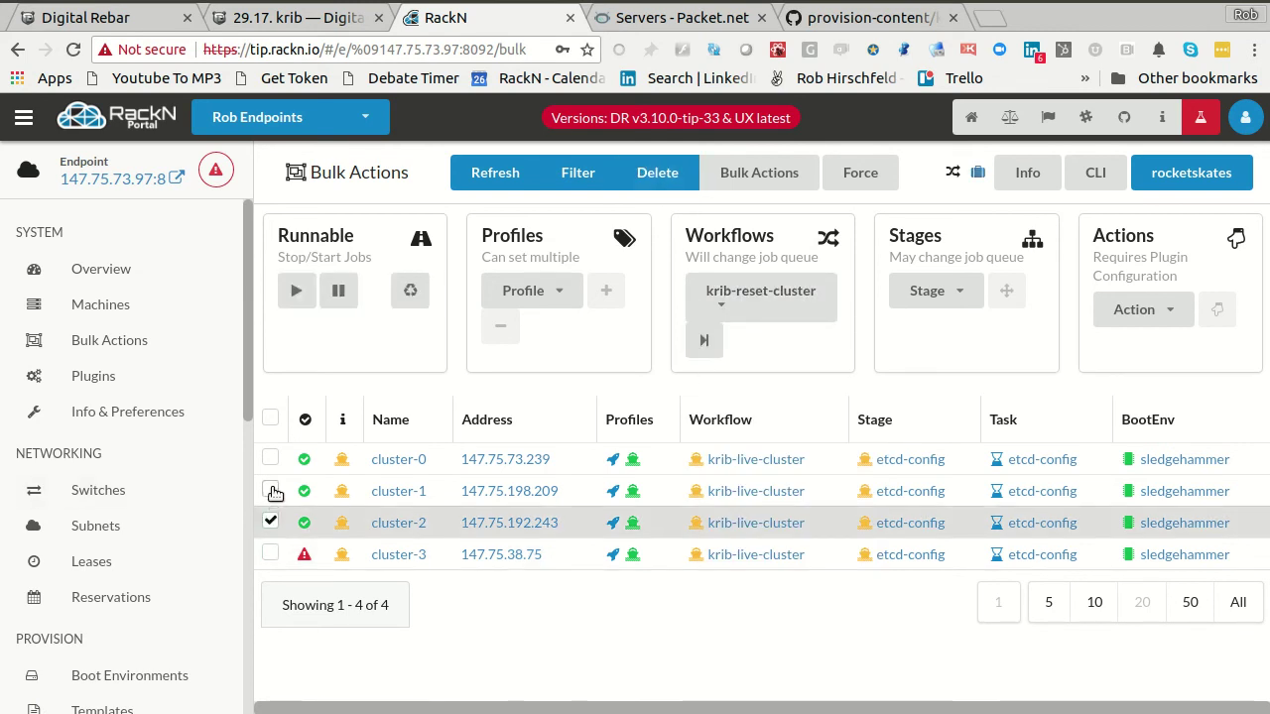
click(268, 491)
click(269, 459)
click(343, 287)
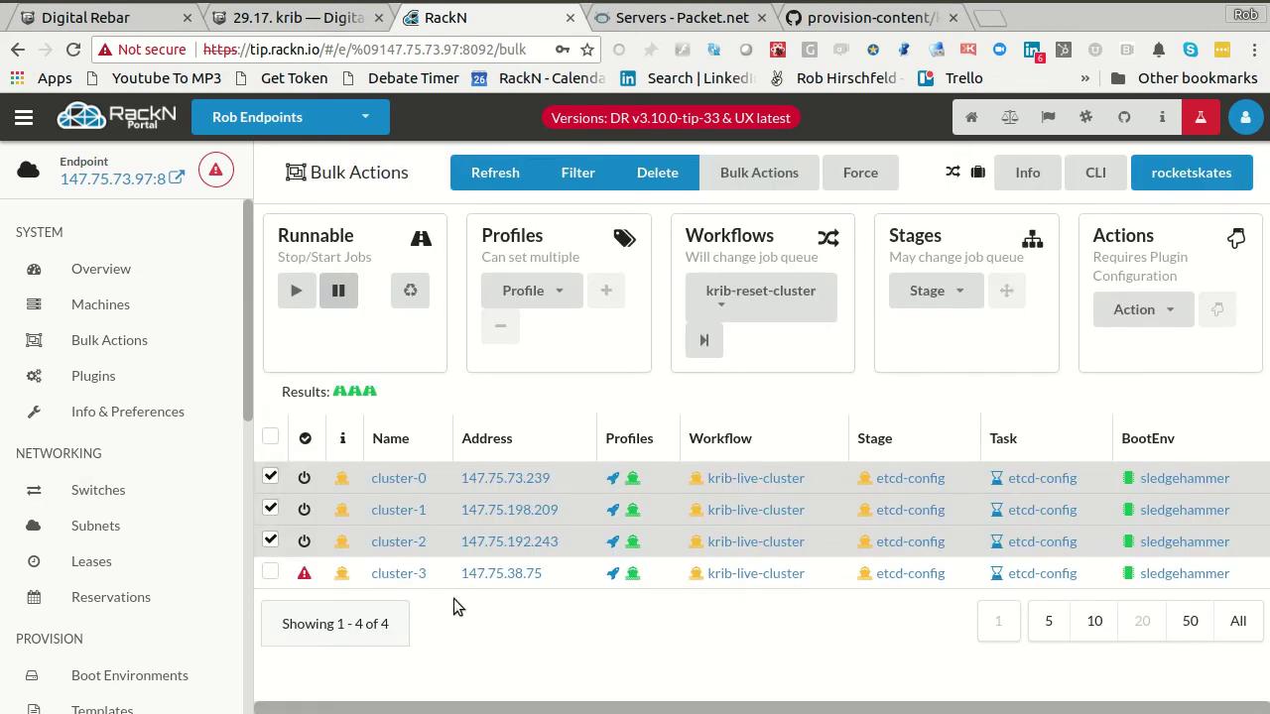
click(271, 480)
click(271, 510)
click(270, 542)
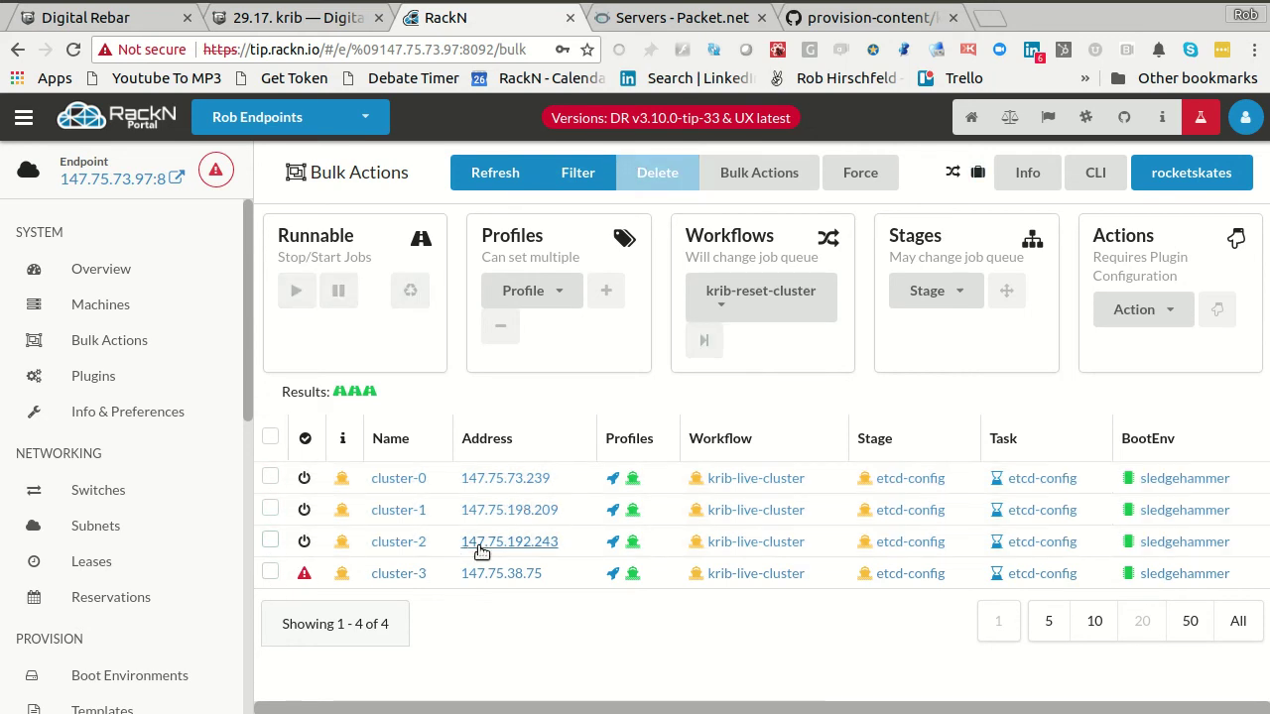
- Review the demo profile's parameters and go back to the profiles list
click(632, 509)
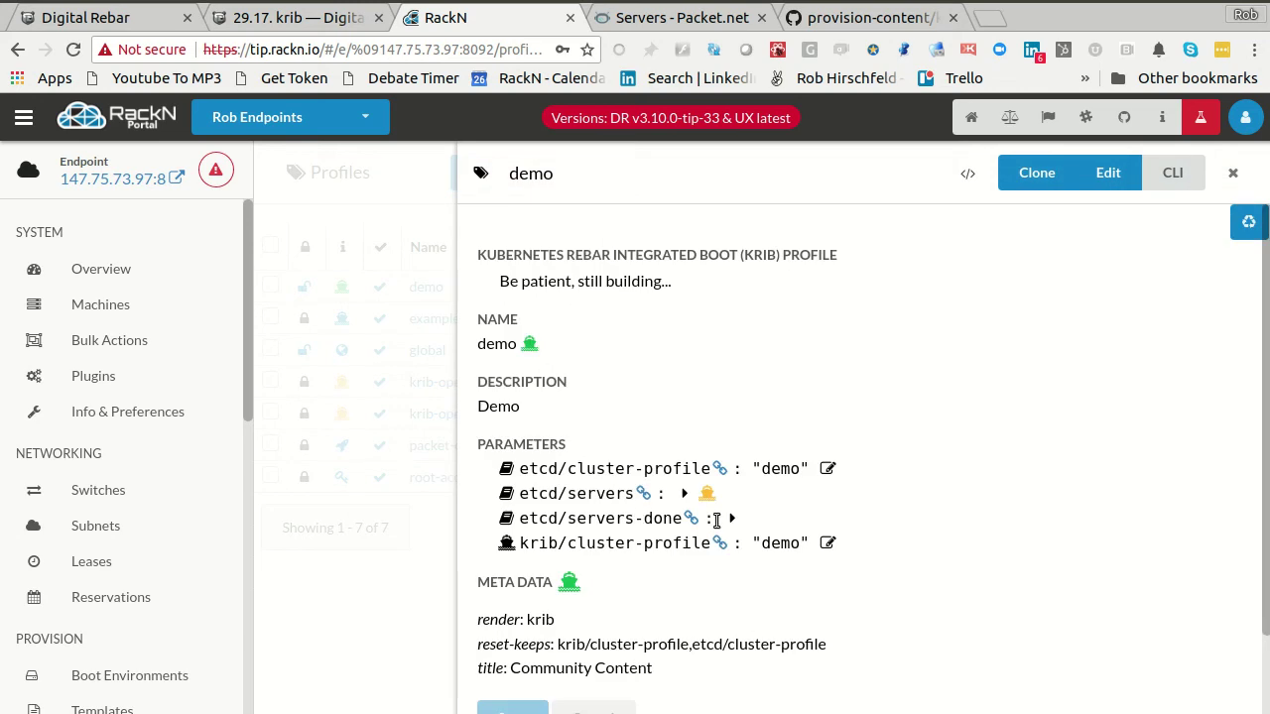
drag(623, 466, 731, 565)
click(731, 565)
click(370, 608)
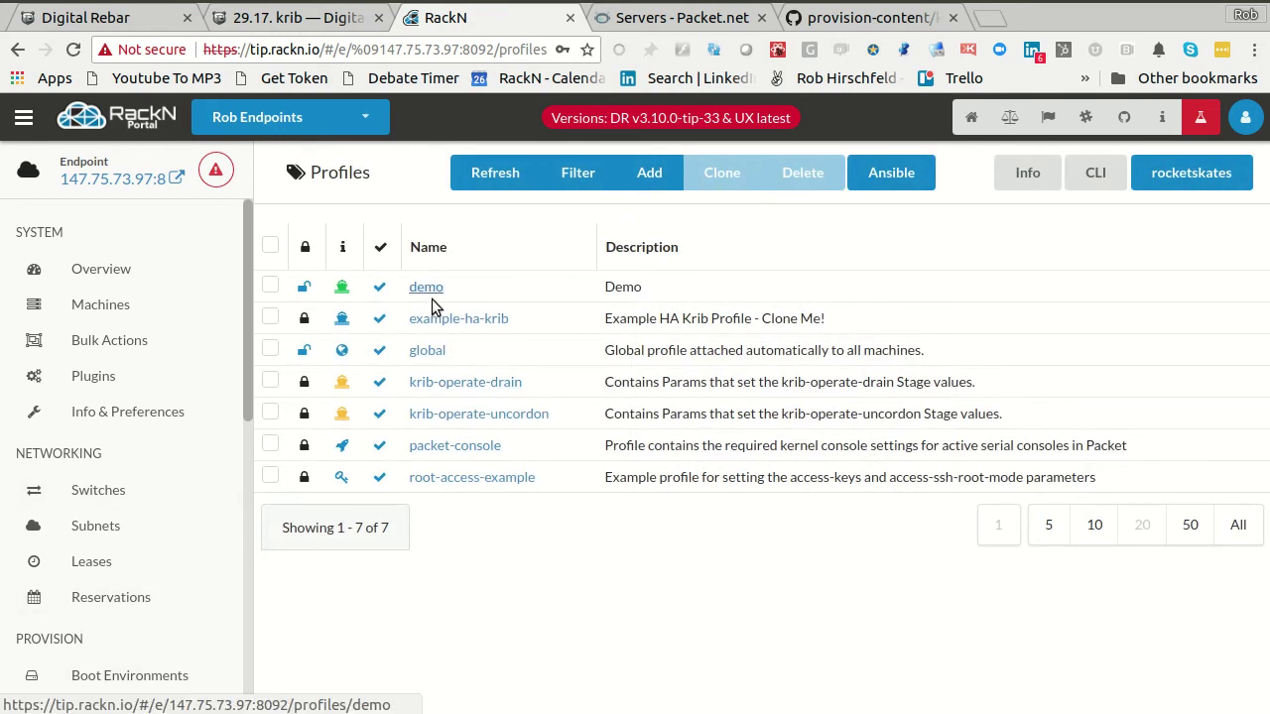
scroll(182, 586, down, 3)
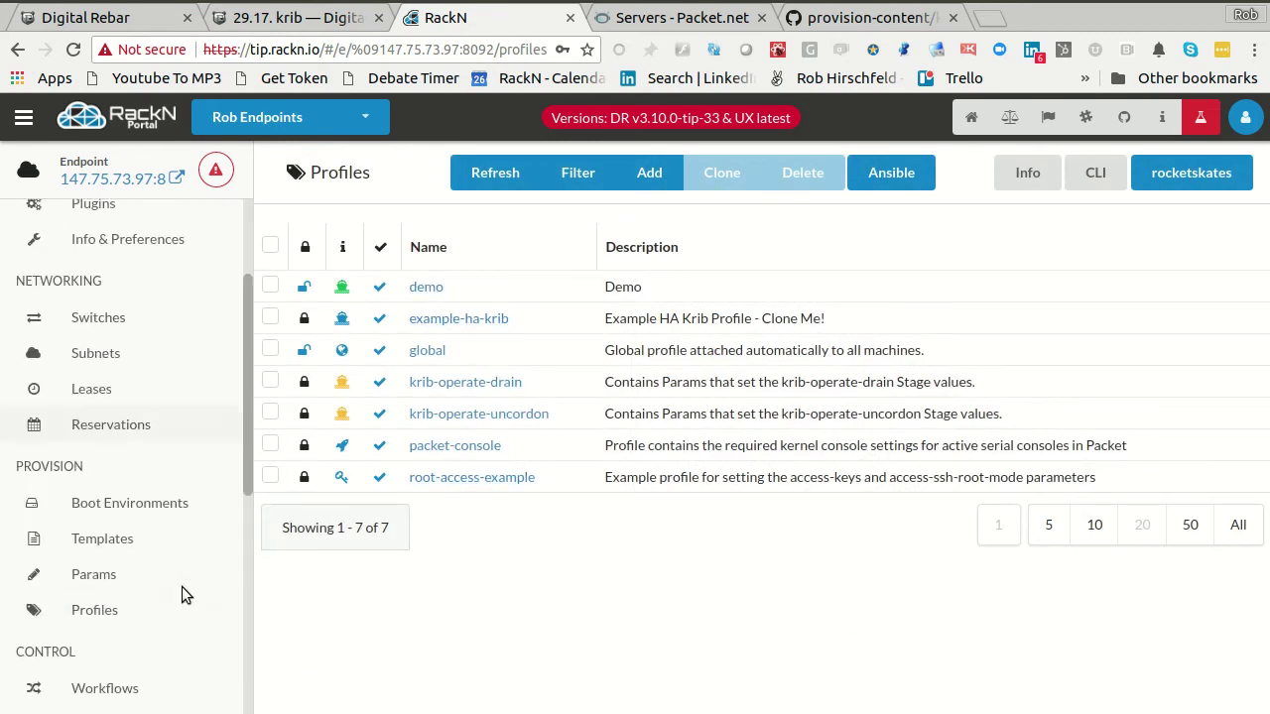
scroll(184, 592, down, 4)
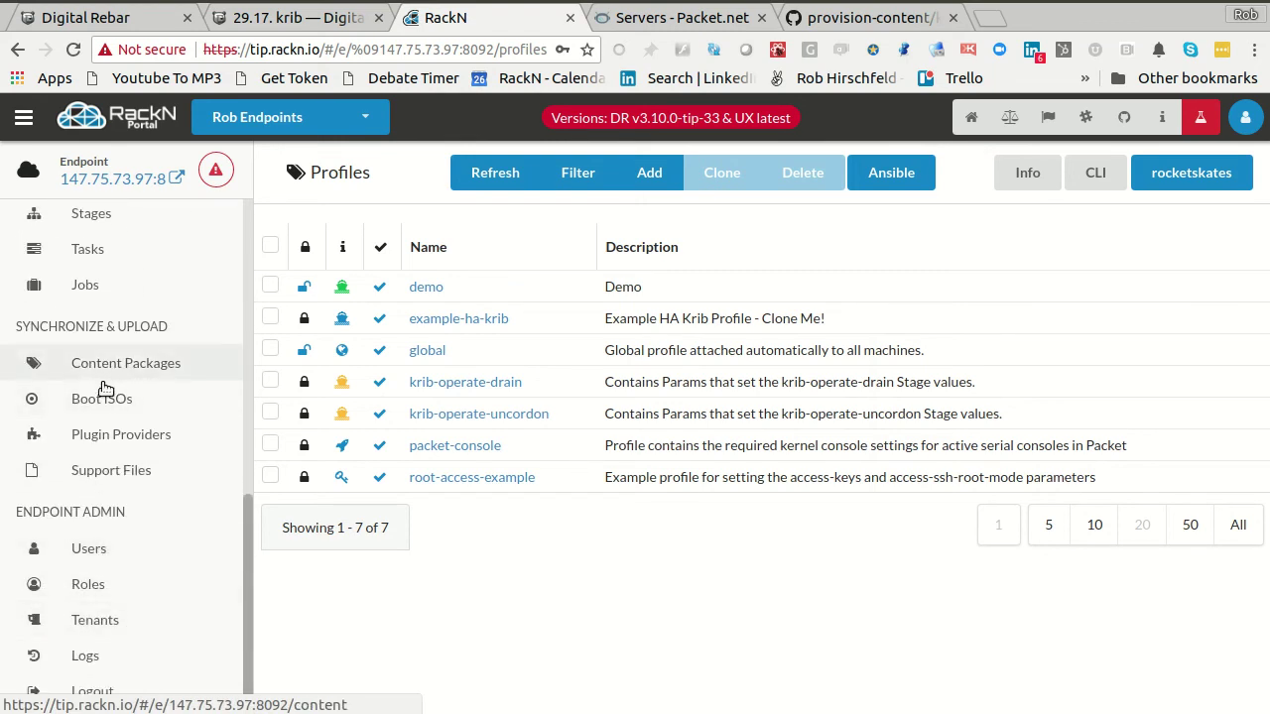
- Verify the certs v2.4.0 plugin is listed under Plugin Providers, then go back to Bulk Actions
click(105, 436)
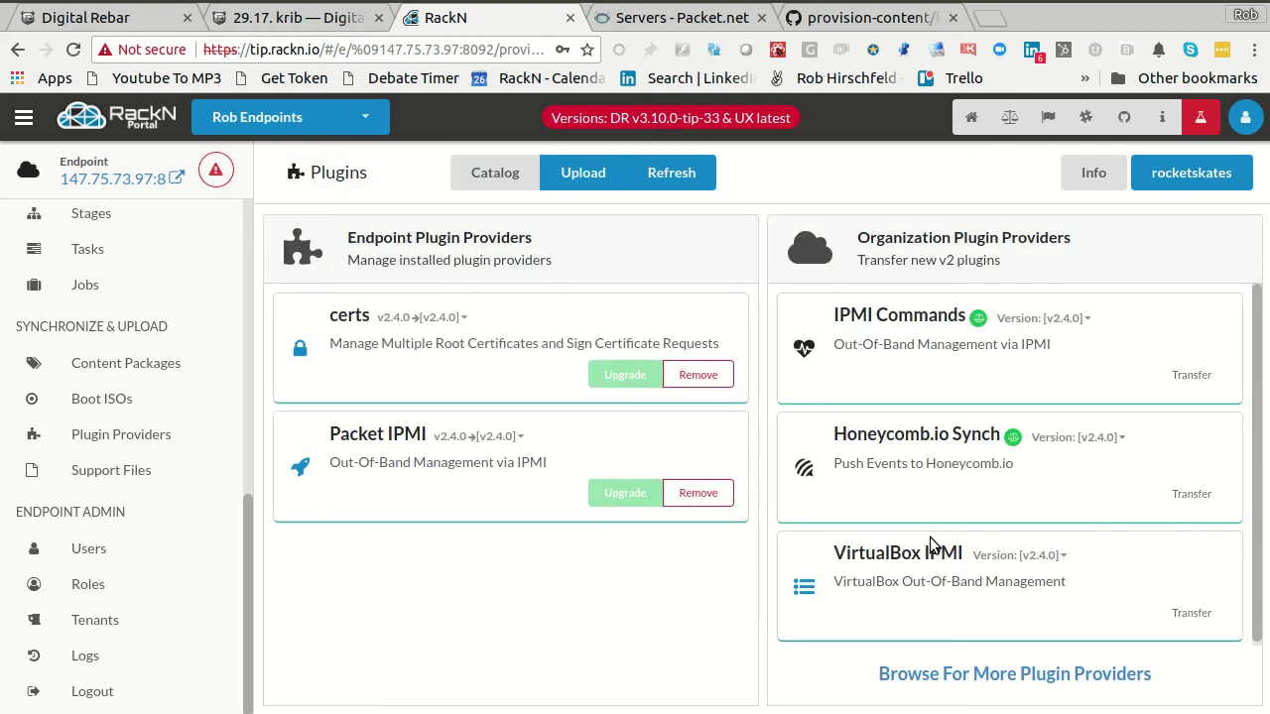
scroll(132, 407, up, 3)
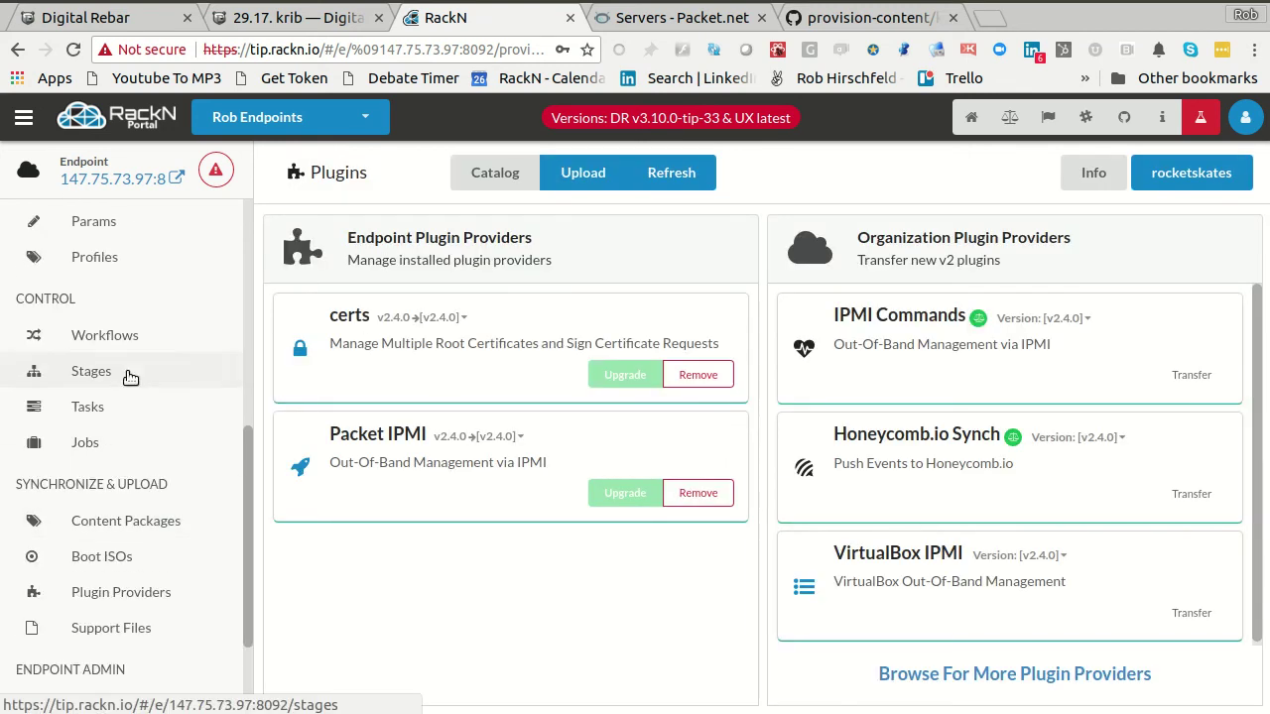
scroll(112, 380, up, 4)
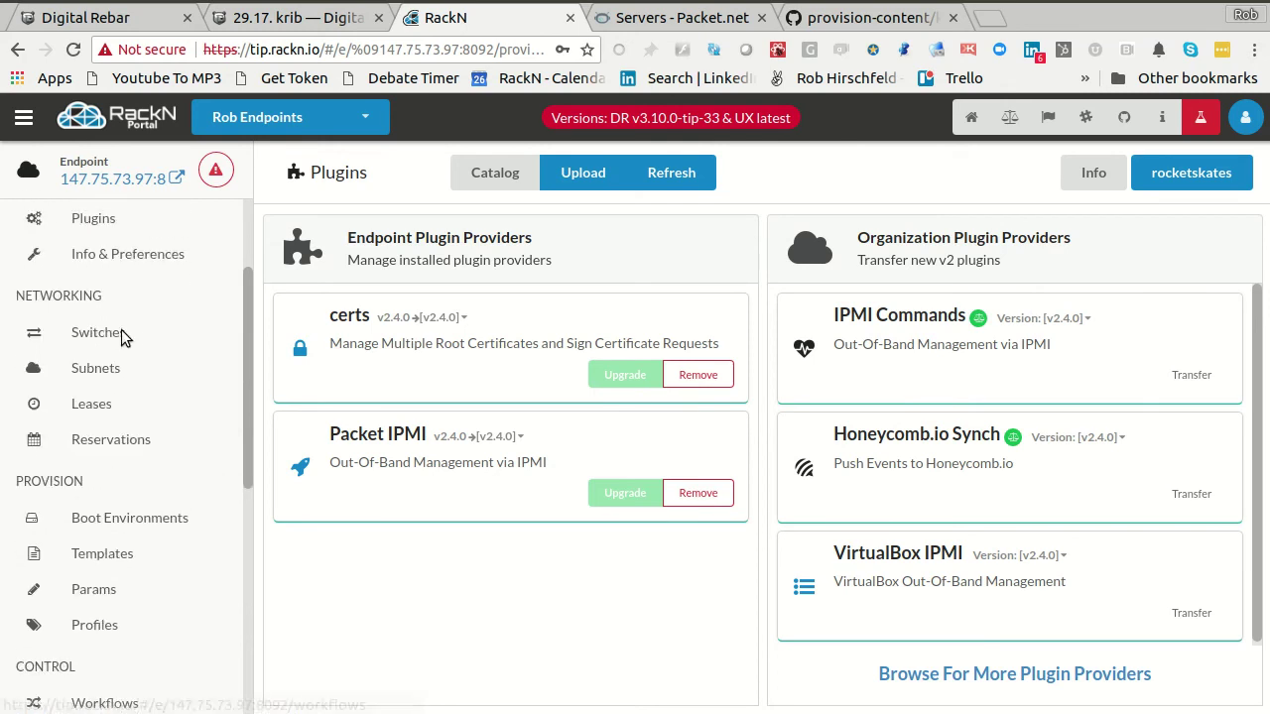
scroll(112, 271, up, 3)
click(88, 340)
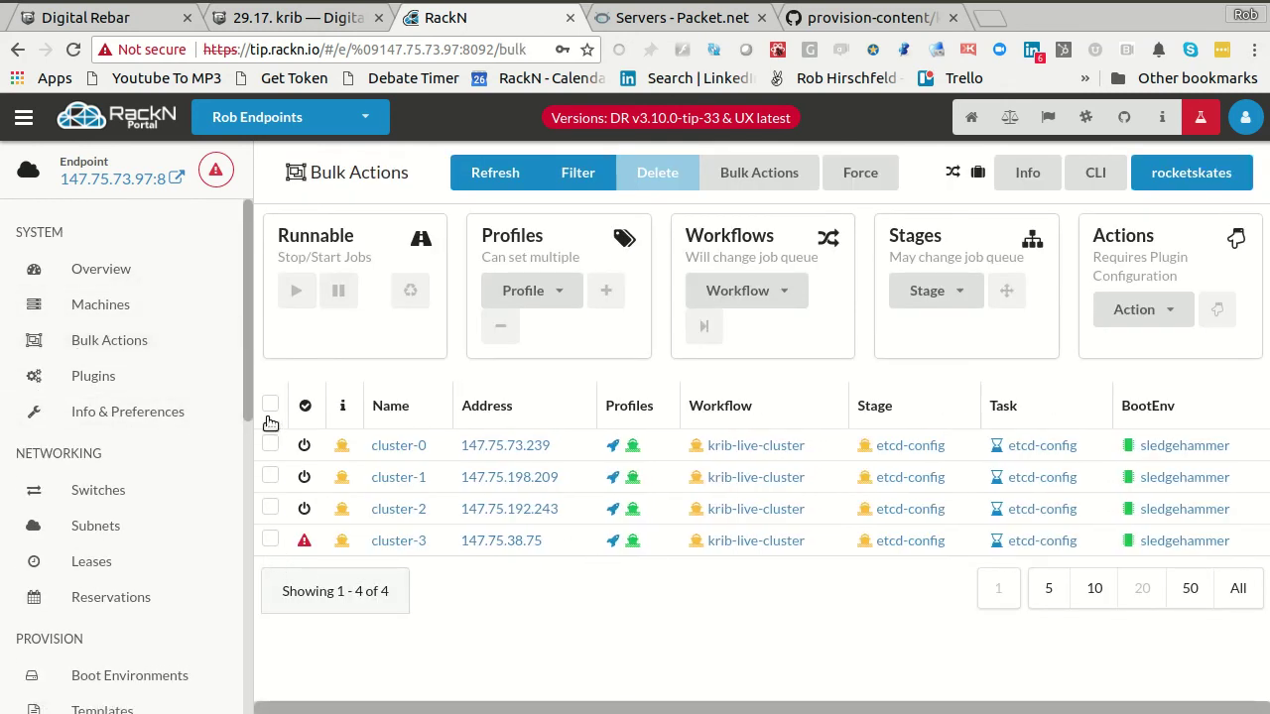
- Make all four cluster machines runnable again, then clear the selection
click(270, 404)
click(295, 291)
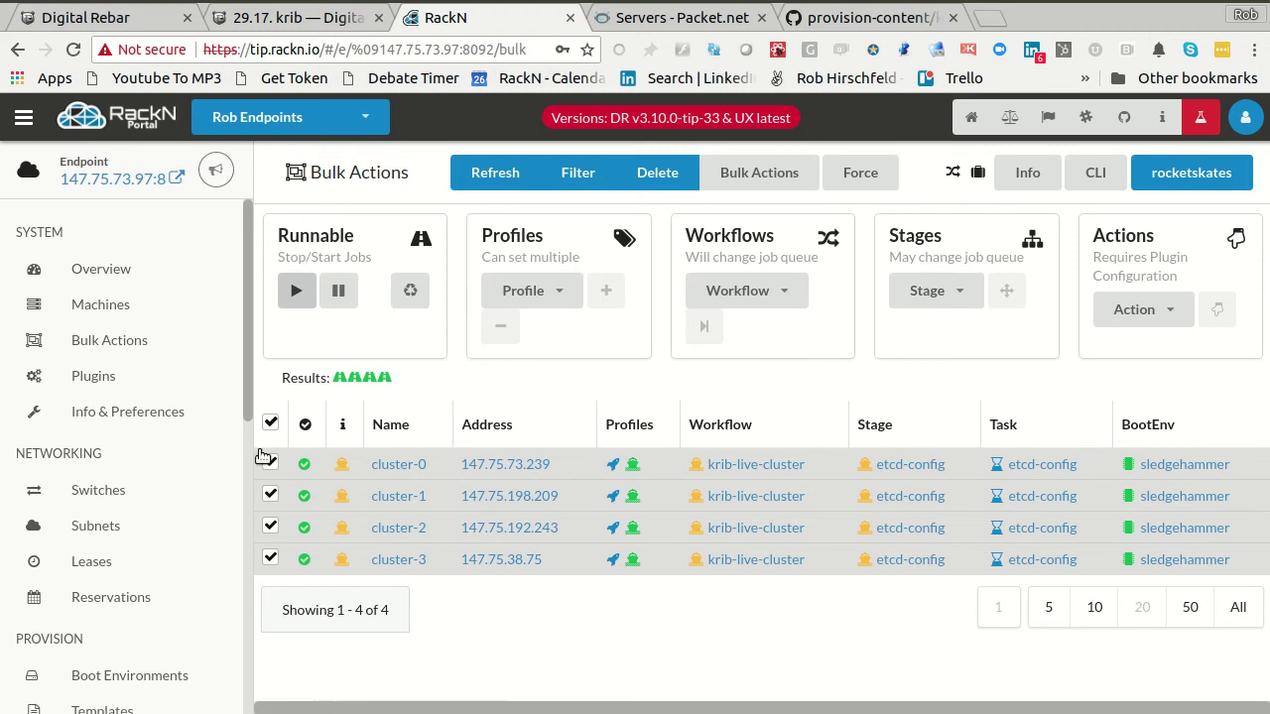
click(270, 423)
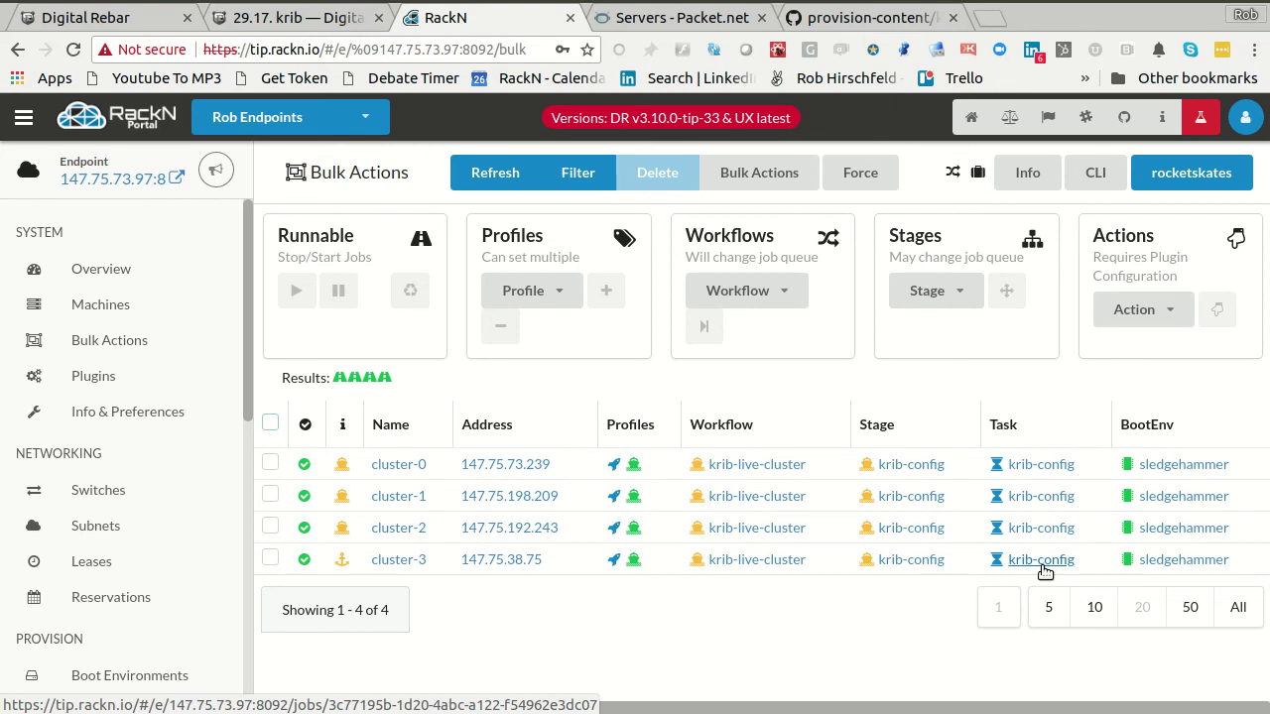
- Check cluster-3's krib-config job log showing kubeadm running, then return to Bulk Actions
click(1042, 564)
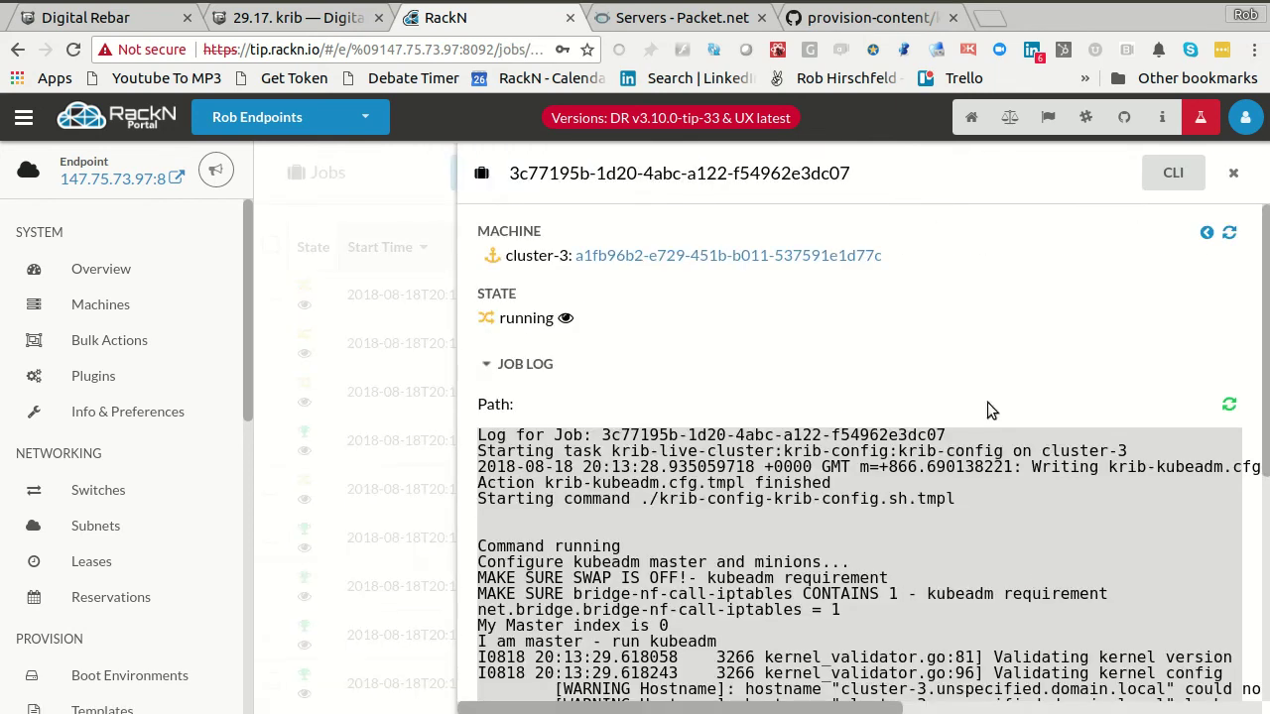
drag(1262, 354, 1266, 631)
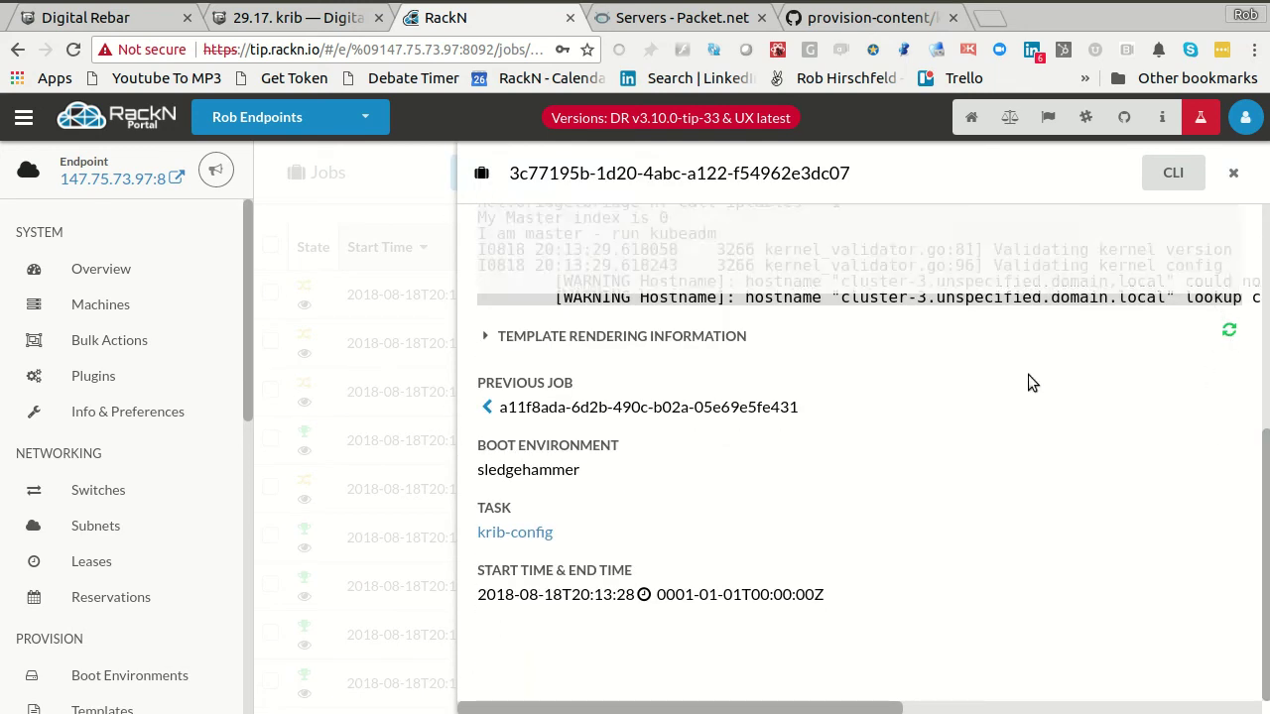
scroll(896, 409, up, 2)
drag(486, 443, 746, 446)
double_click(685, 444)
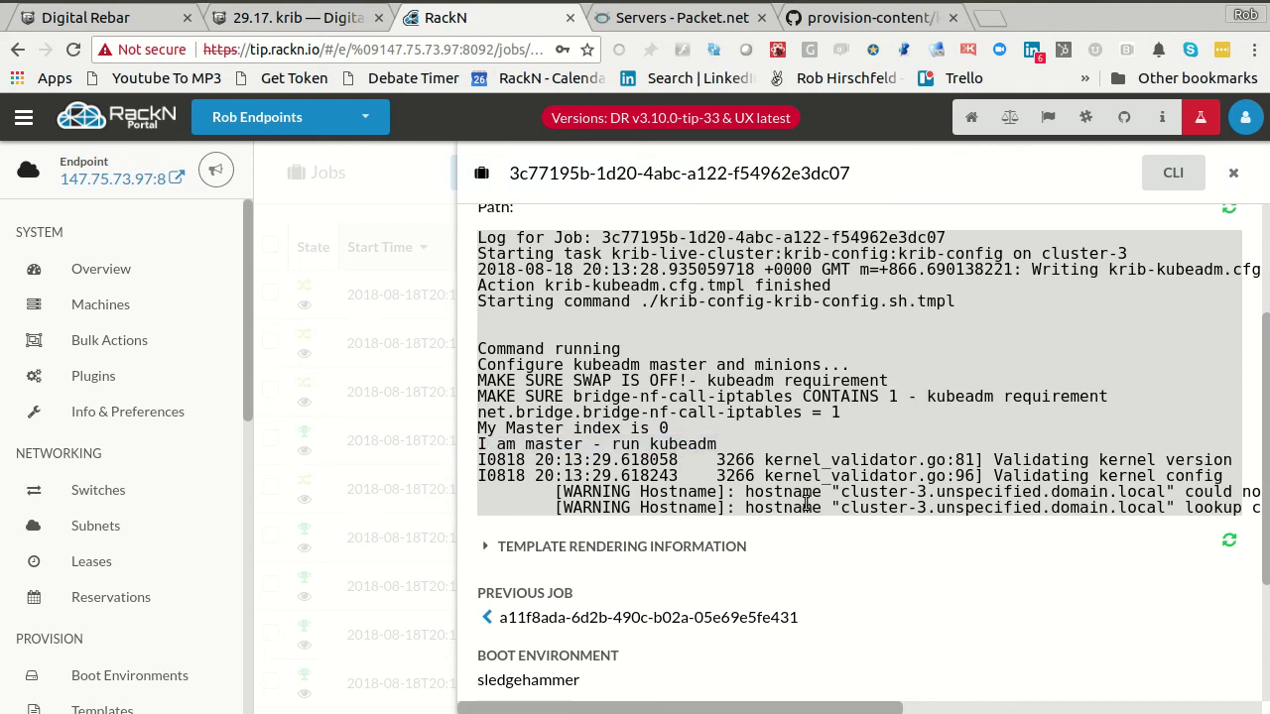
click(1229, 542)
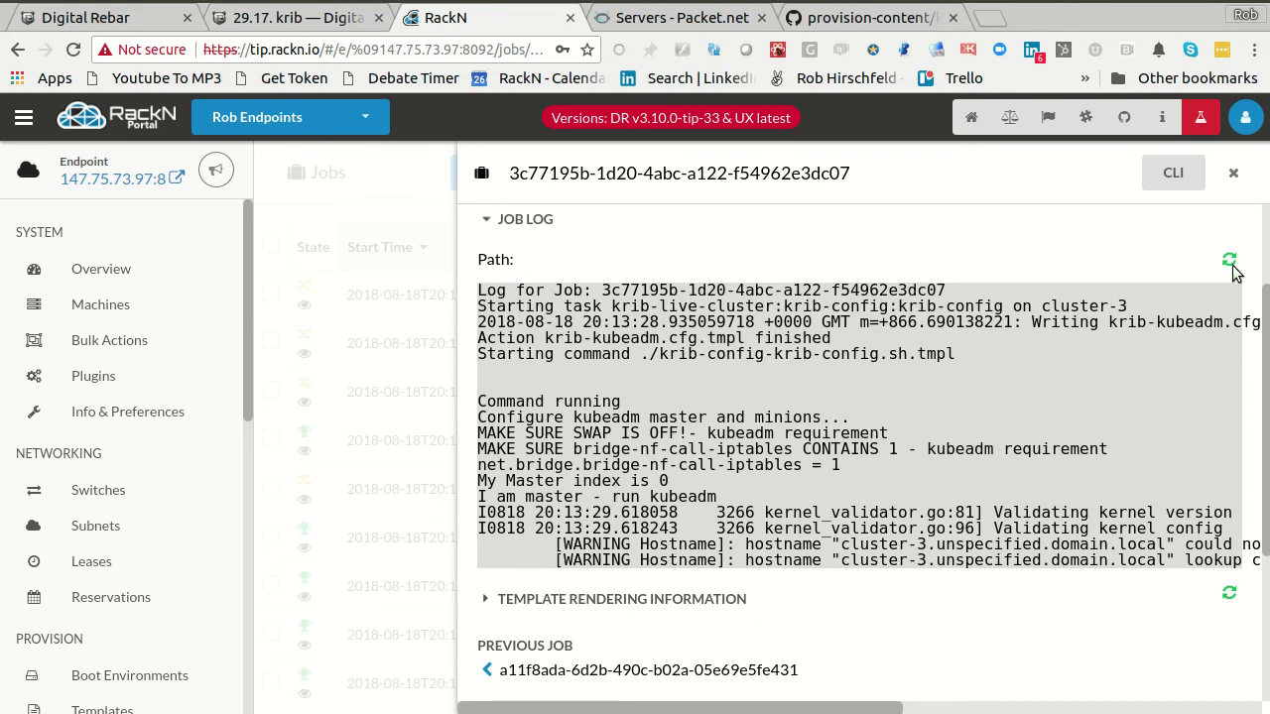
click(230, 427)
click(86, 343)
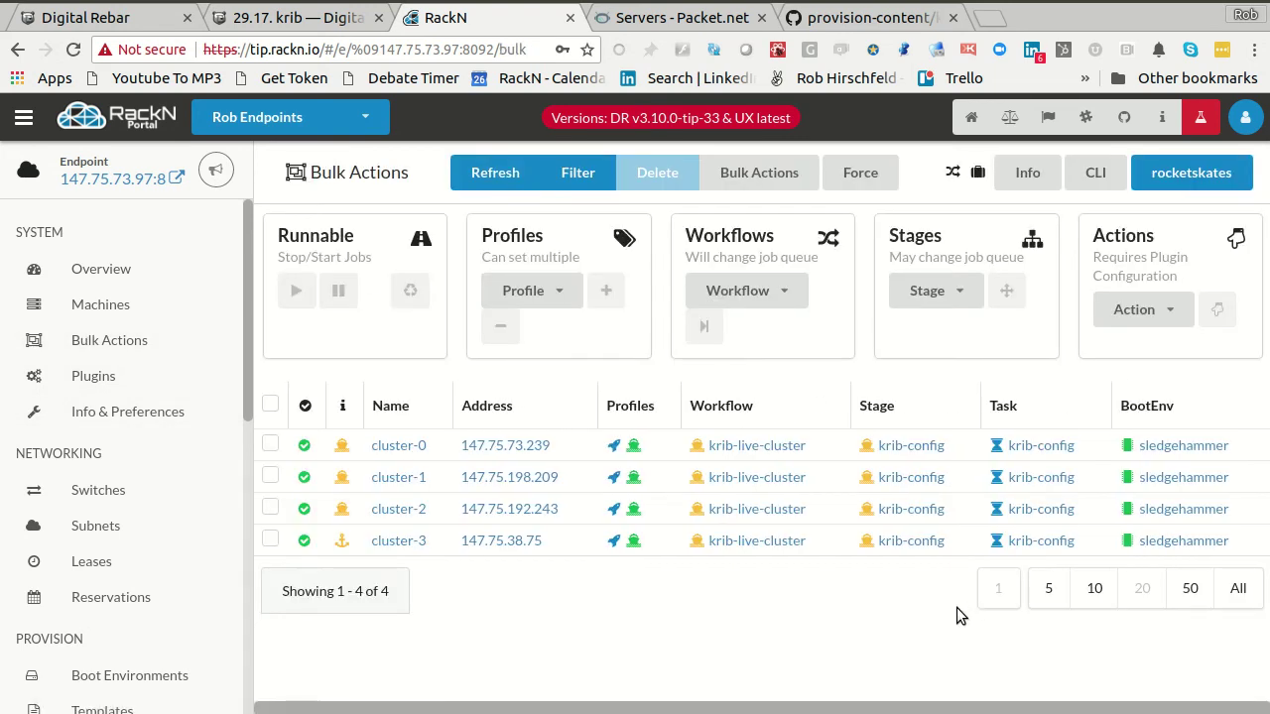
- Inspect the demo profile's new etcd certificate parameters, briefly revealing etcd/peer-ca-pw
click(633, 541)
scroll(814, 411, down, 3)
scroll(591, 379, up, 2)
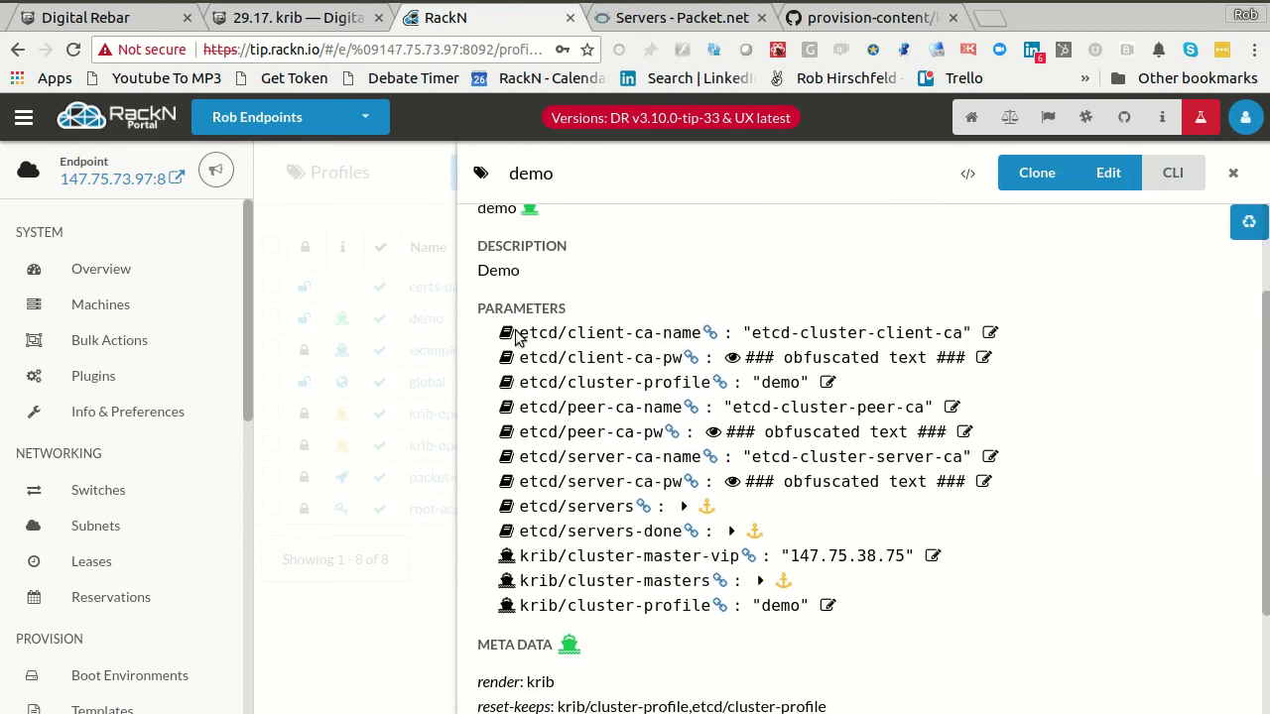
scroll(595, 248, up, 2)
scroll(886, 430, down, 2)
click(220, 173)
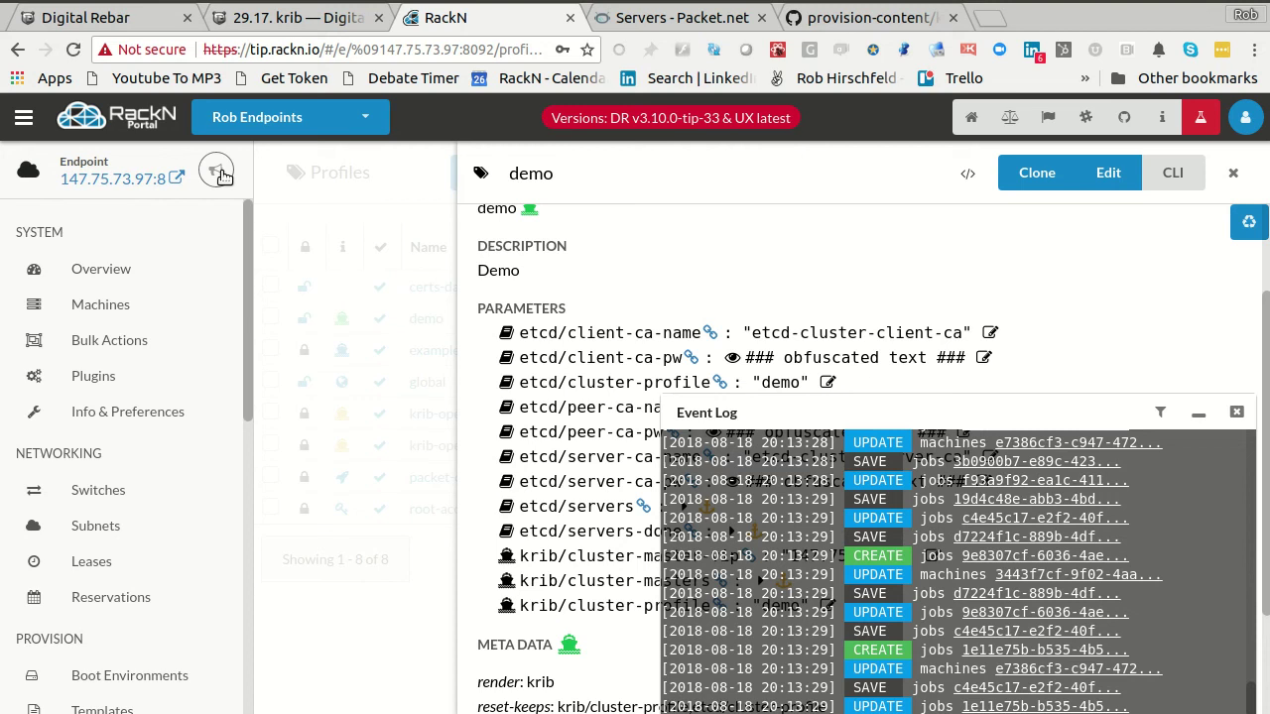
click(220, 173)
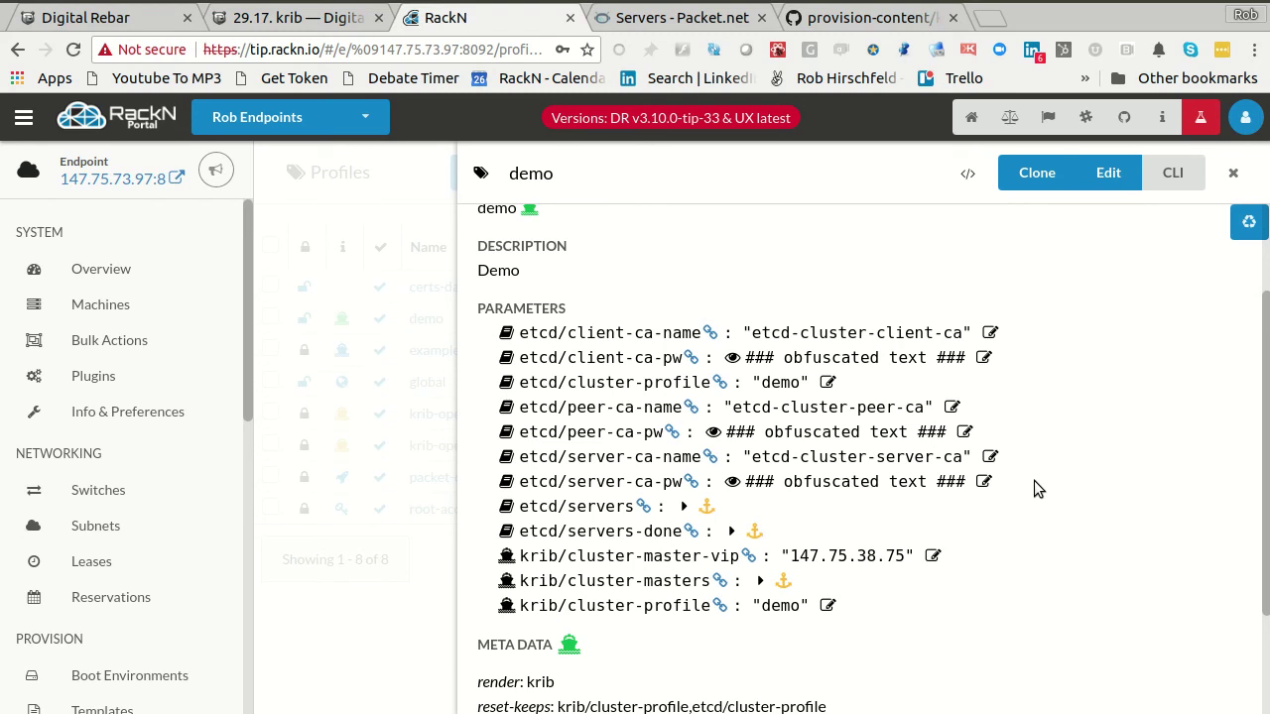
scroll(1034, 481, down, 1)
scroll(1033, 481, up, 2)
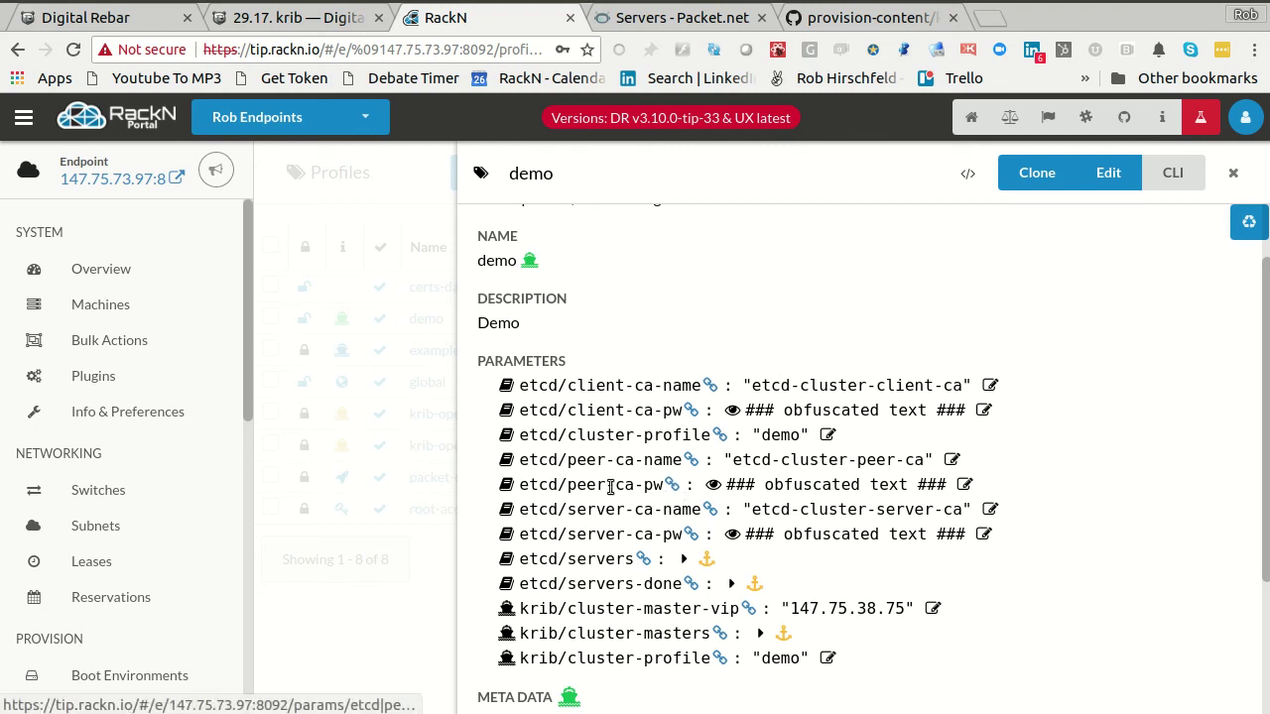
click(714, 485)
click(712, 485)
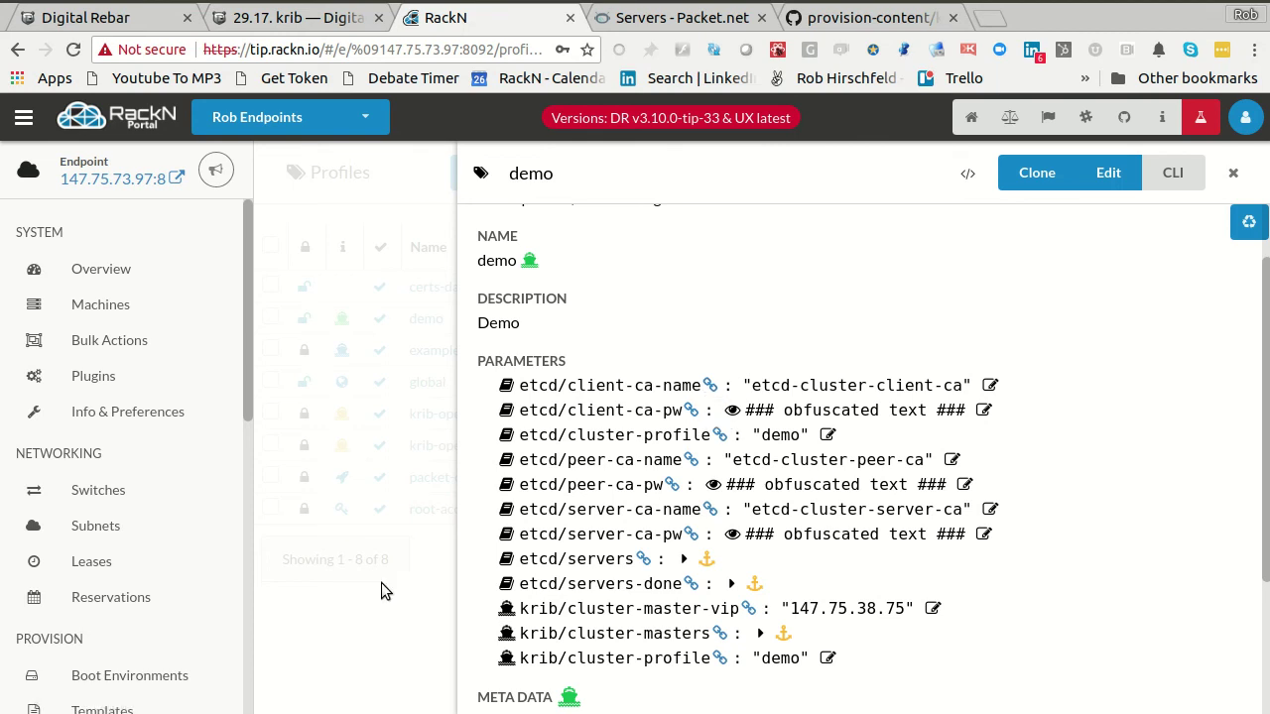
click(338, 516)
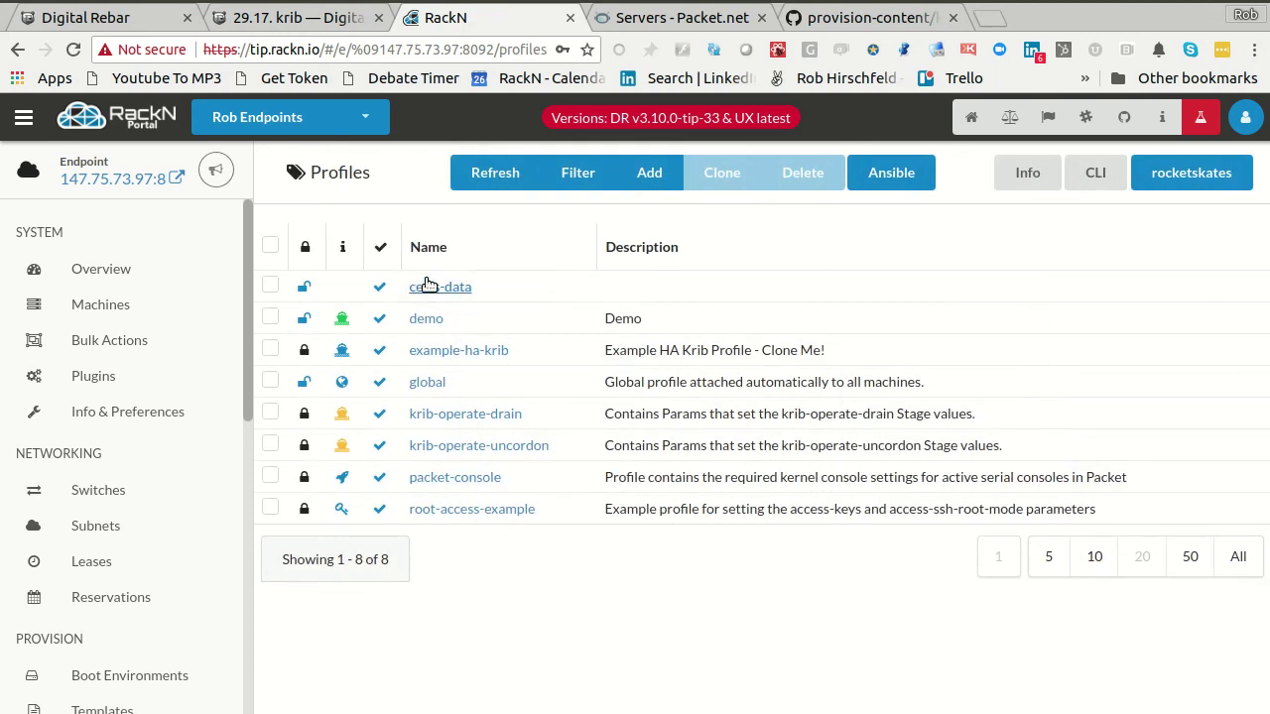
- View the certs-data profile's certs/data etcd CA certificates and keys, then close it
click(433, 289)
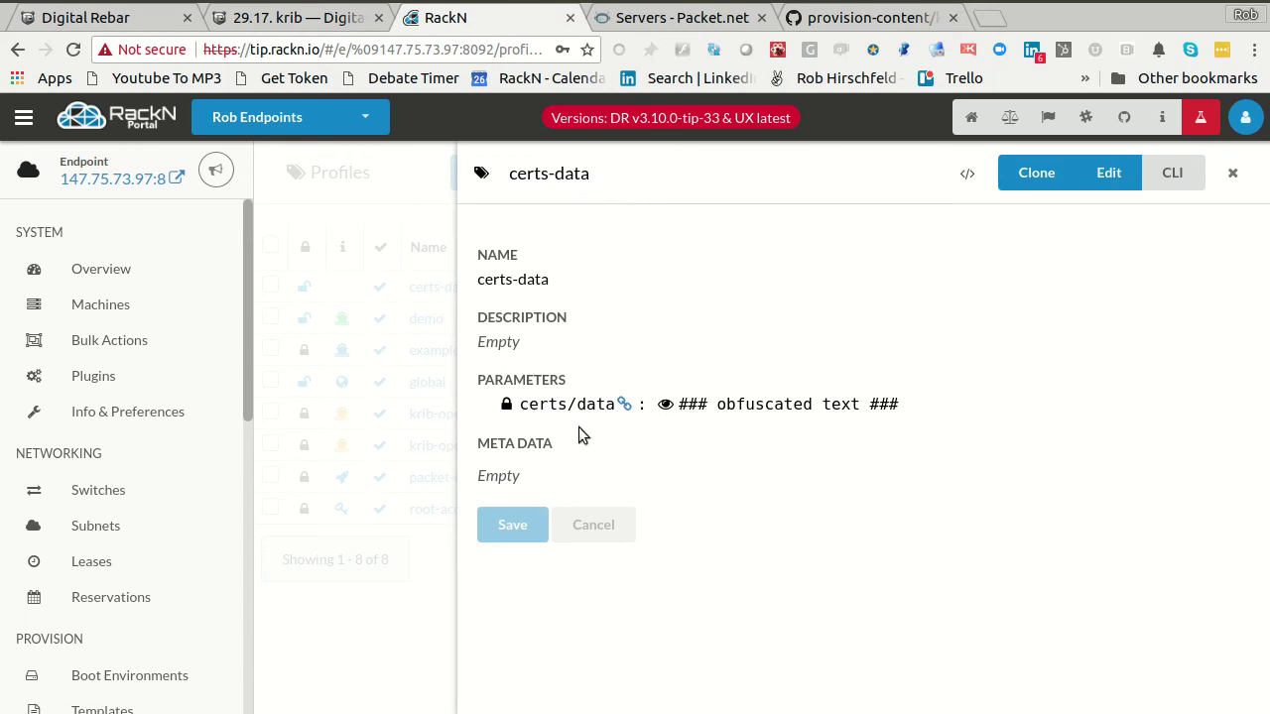
click(664, 404)
scroll(682, 491, down, 5)
scroll(682, 490, down, 5)
scroll(682, 490, up, 4)
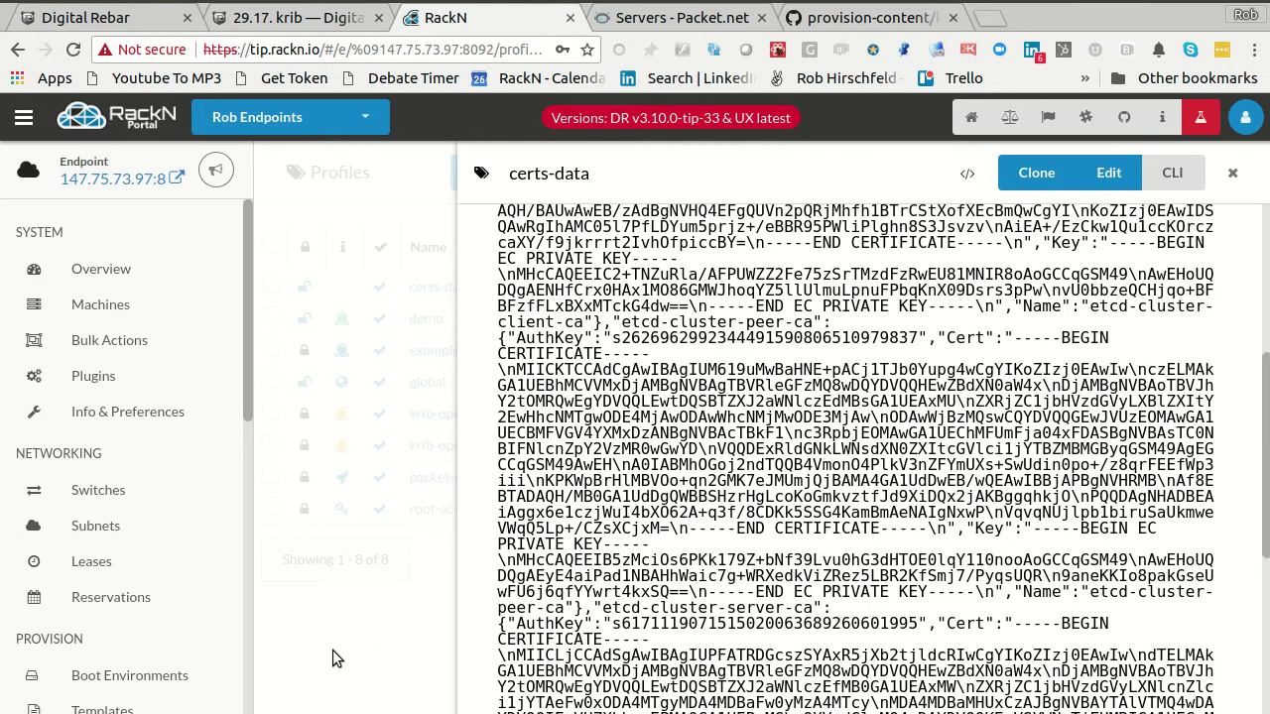
click(332, 649)
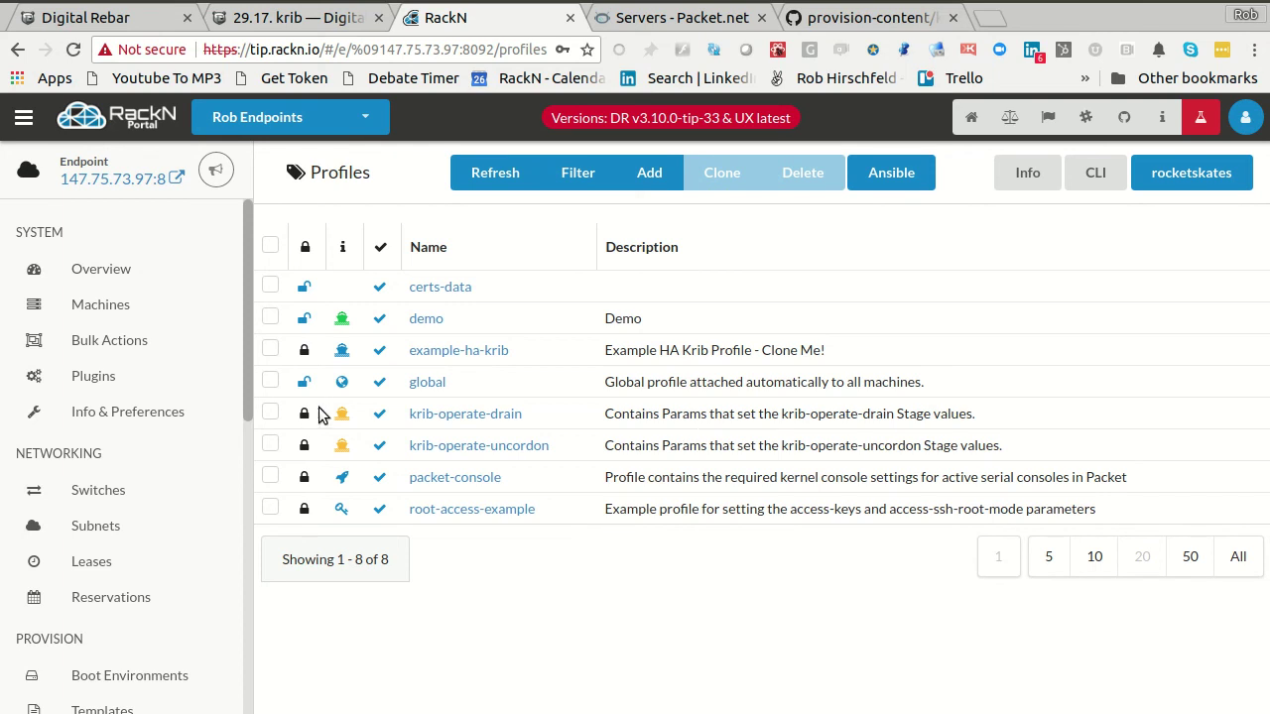
- Inspect cluster-3's krib-config job log, highlighting its last node status lines, then return to Bulk Actions
click(116, 345)
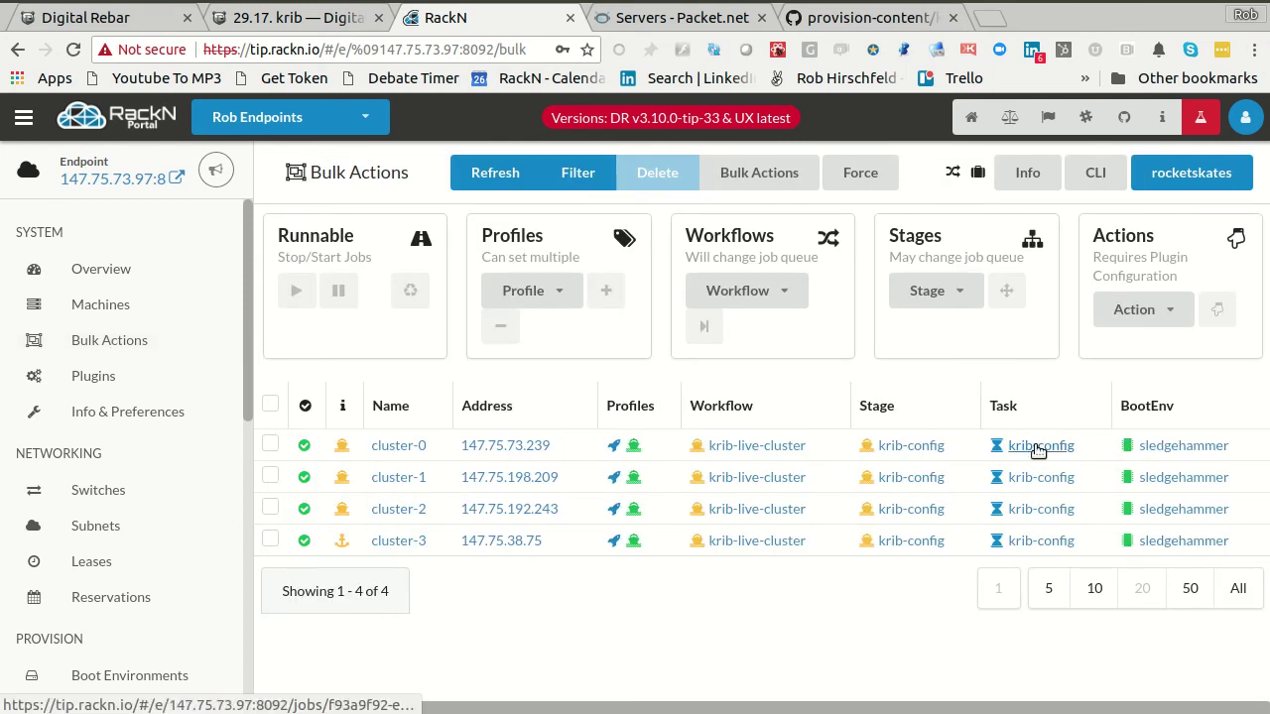
click(1044, 540)
scroll(1102, 525, down, 5)
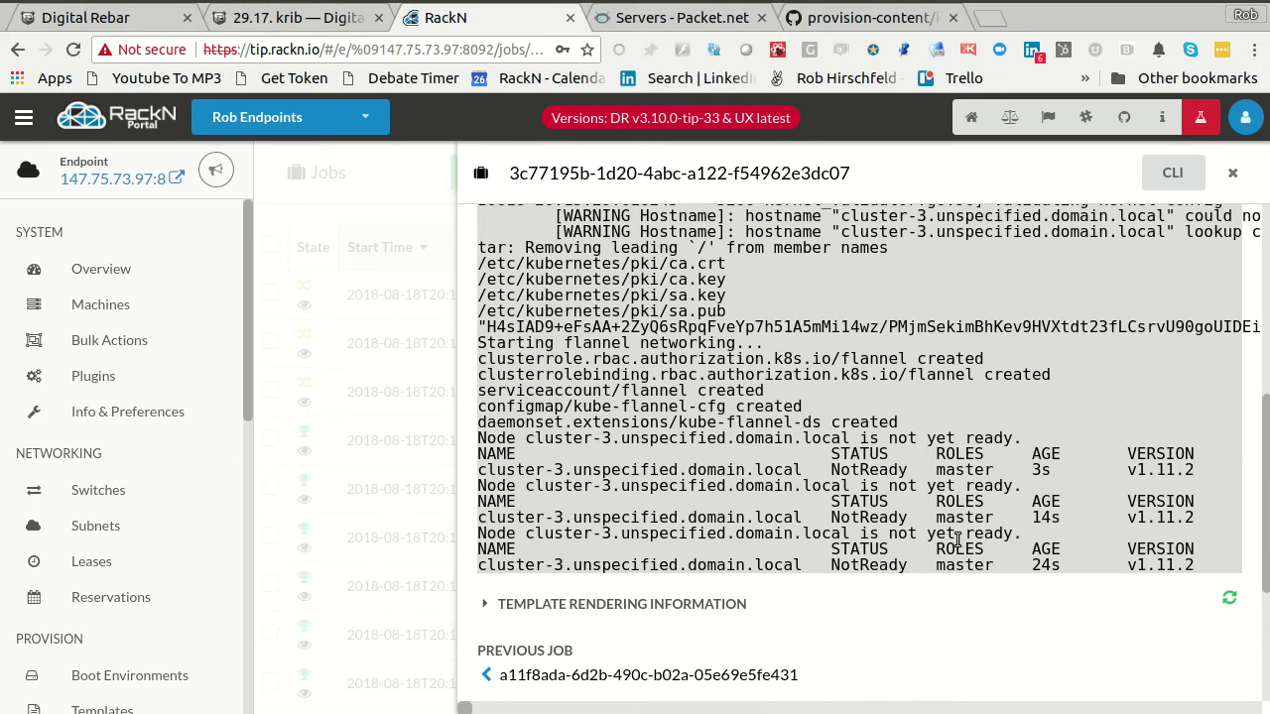
drag(829, 547, 1098, 564)
click(107, 339)
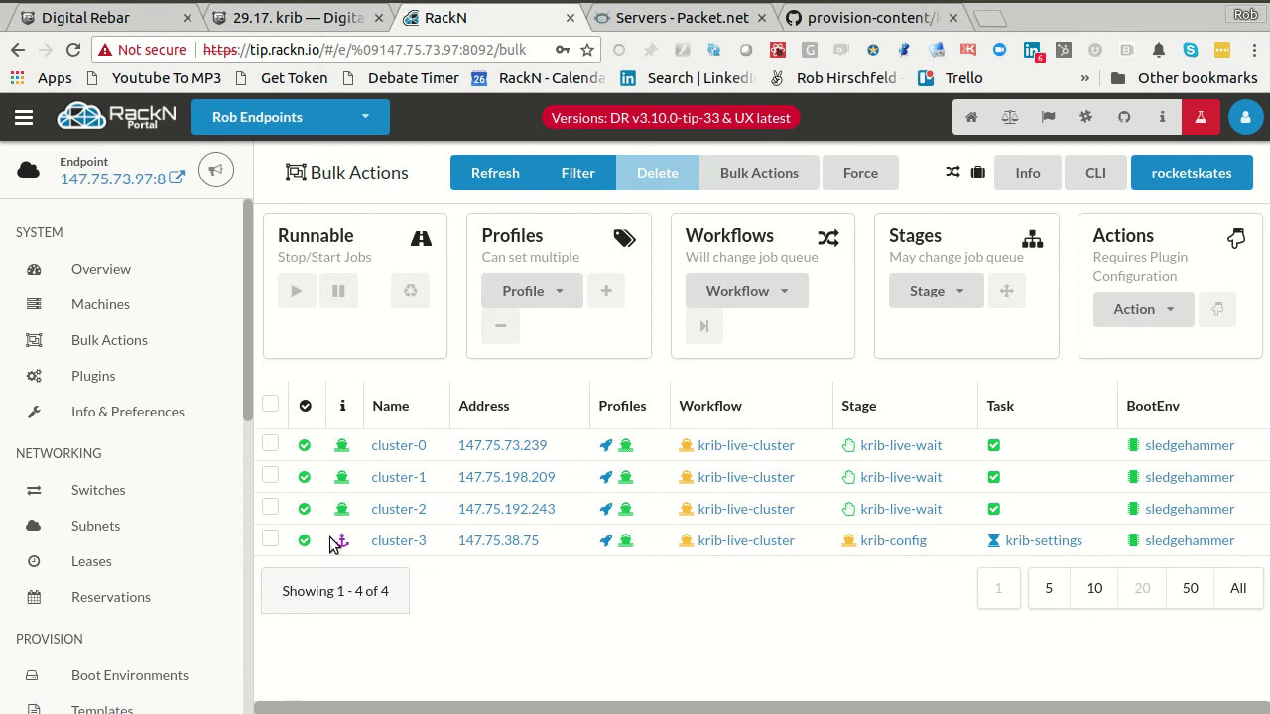
- Review the krib-config task's Last 4 Jobs Analysis, where each run took about 120–124 seconds
click(920, 540)
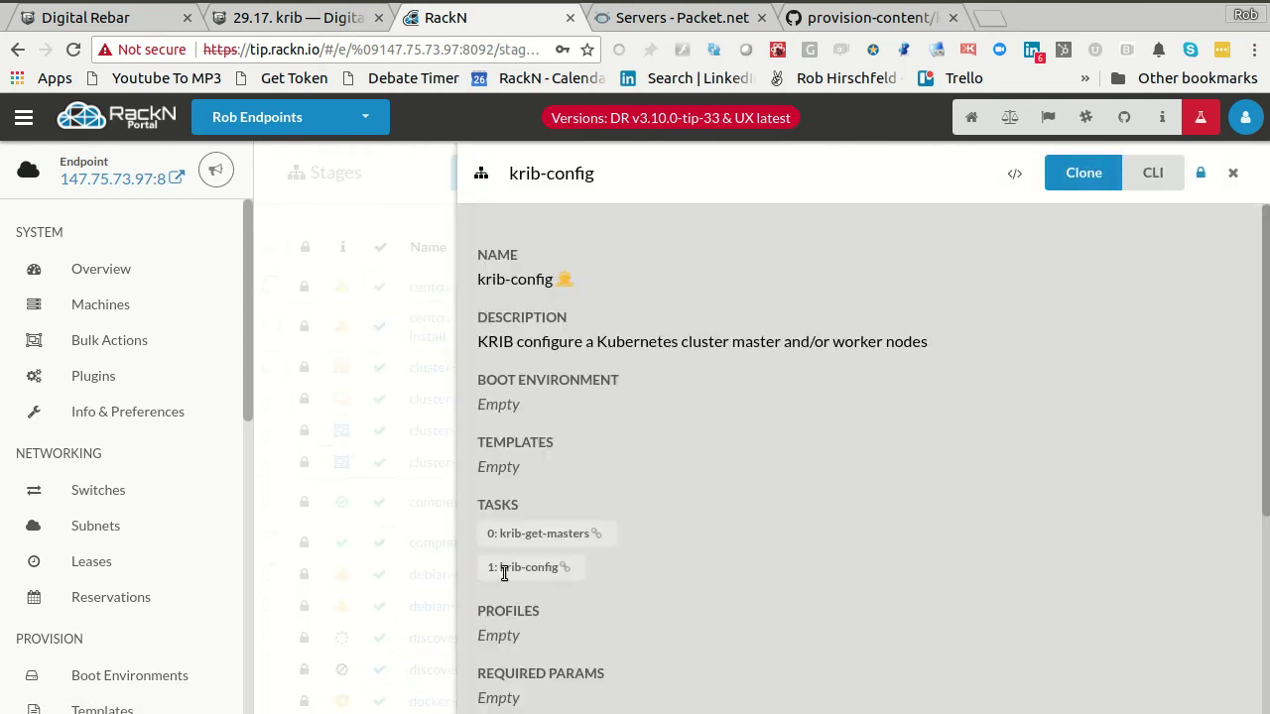
click(567, 573)
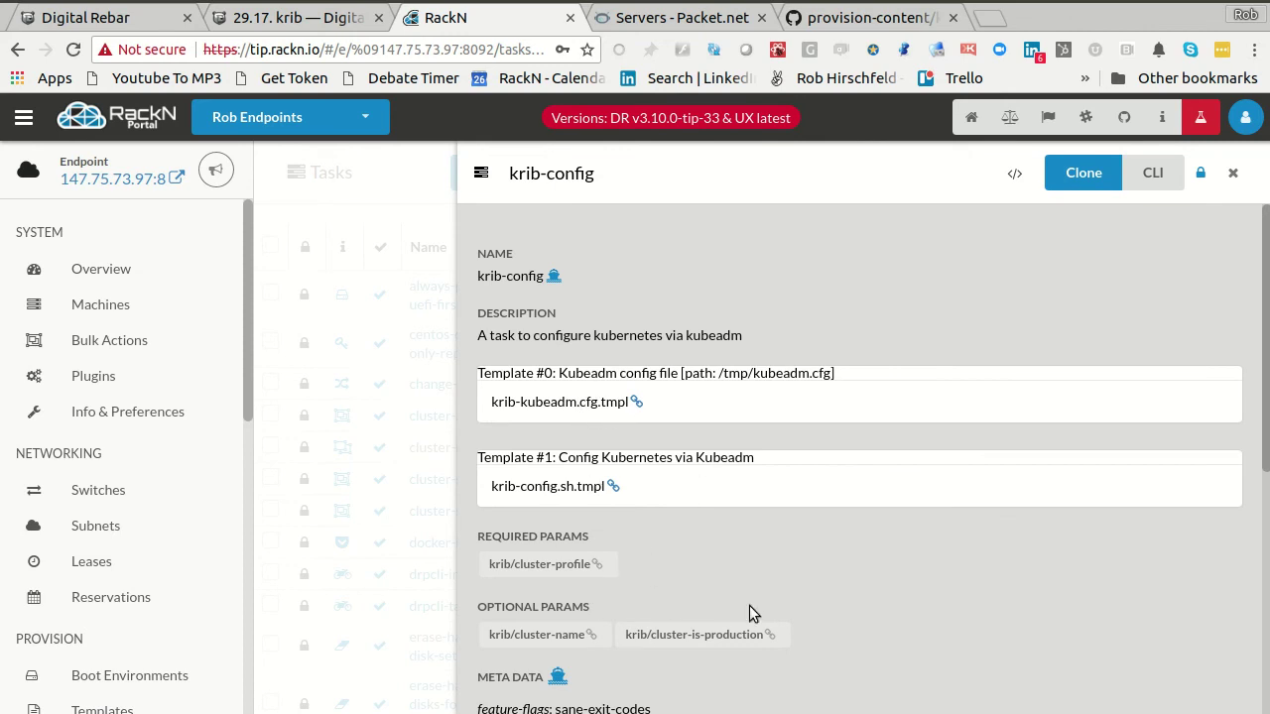
scroll(749, 606, down, 5)
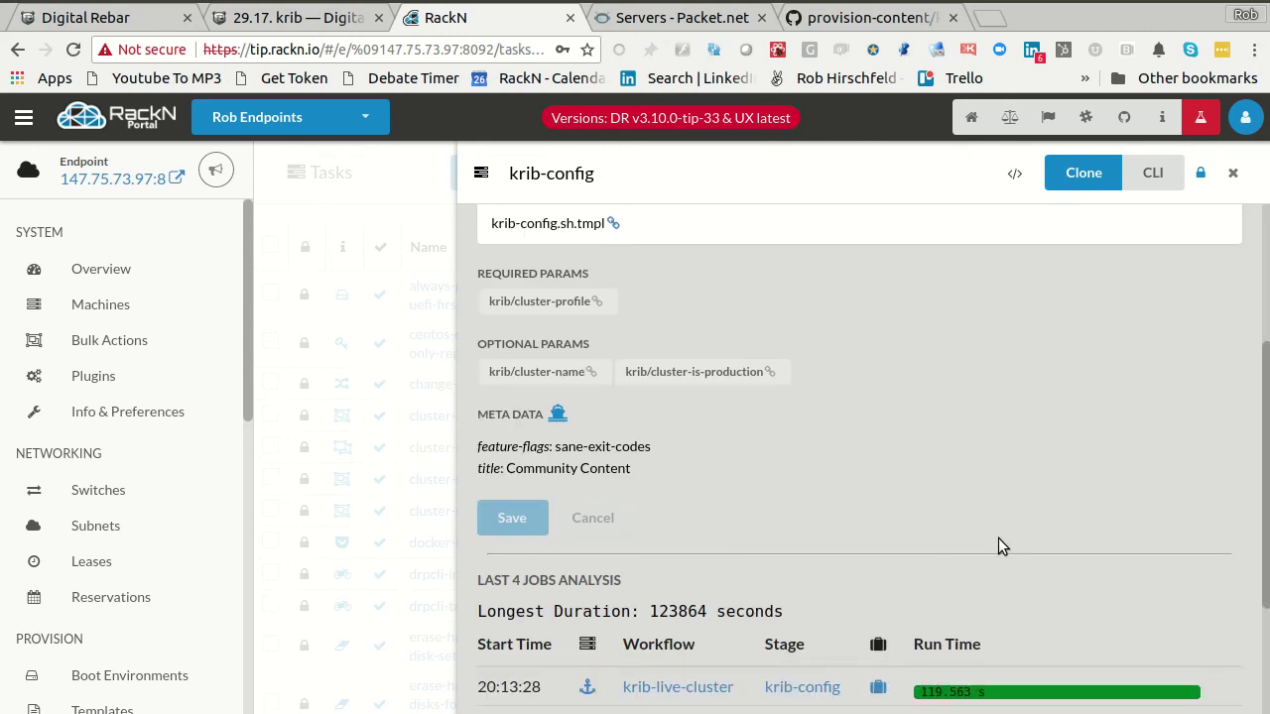
scroll(998, 538, down, 2)
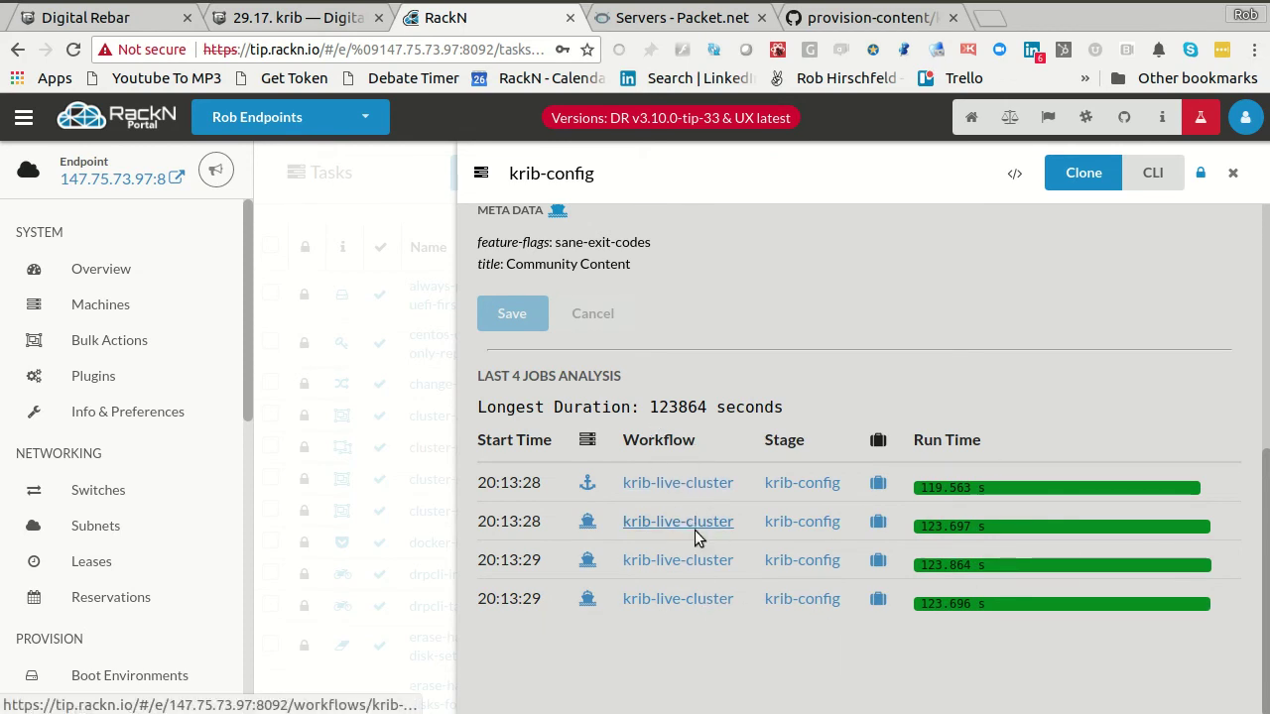
scroll(694, 543, up, 2)
scroll(694, 543, down, 2)
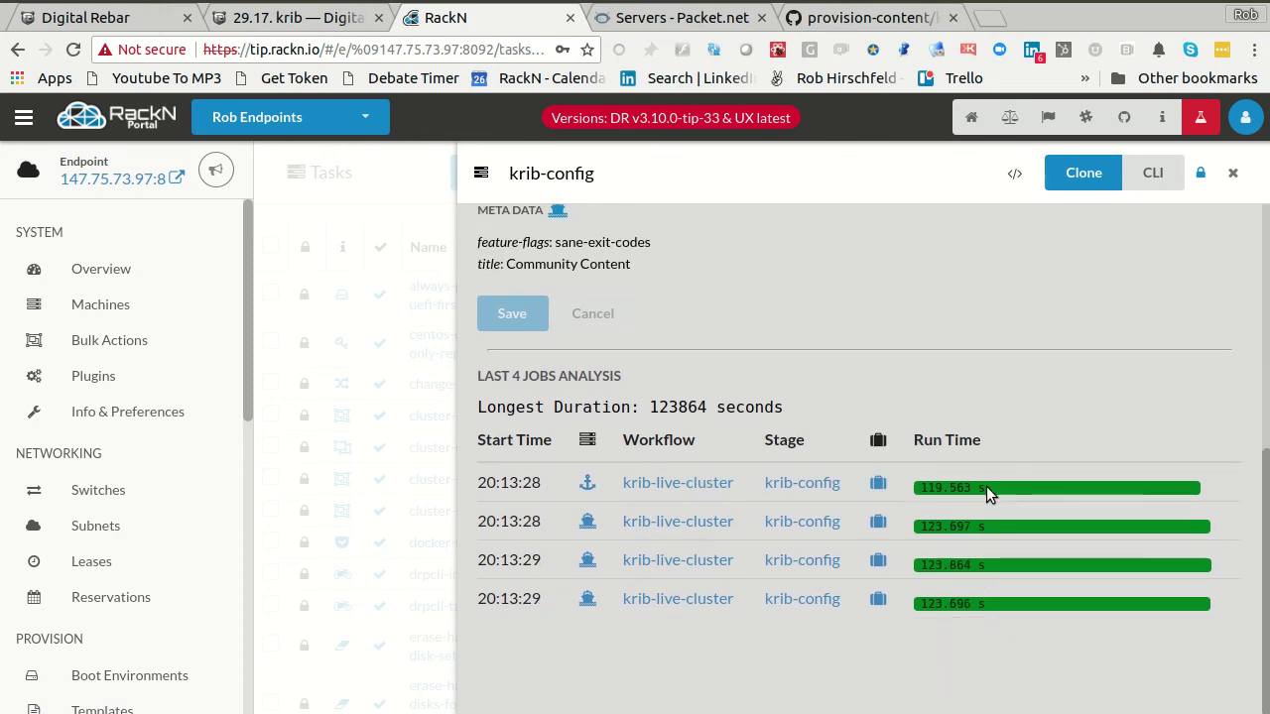
scroll(898, 634, up, 5)
click(304, 529)
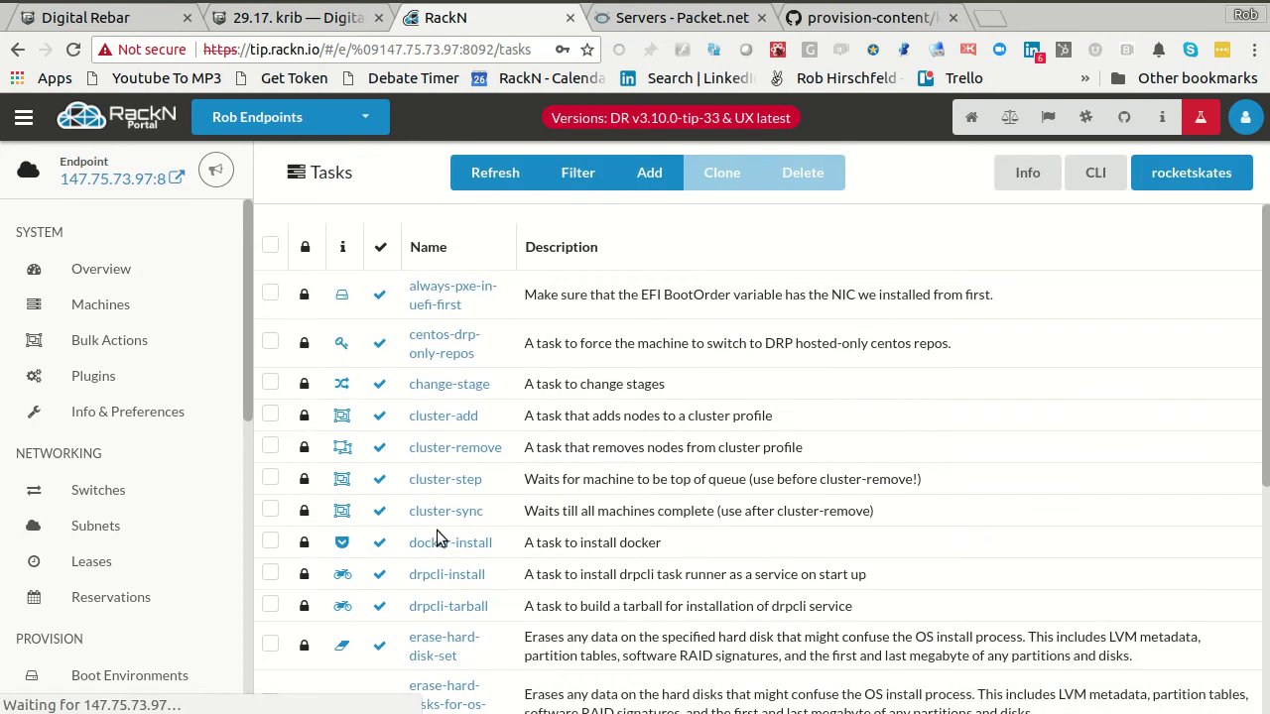
- Check the krib-live-cluster workflow's runs for cluster-0 and cluster-2, which has no completed runs
click(90, 340)
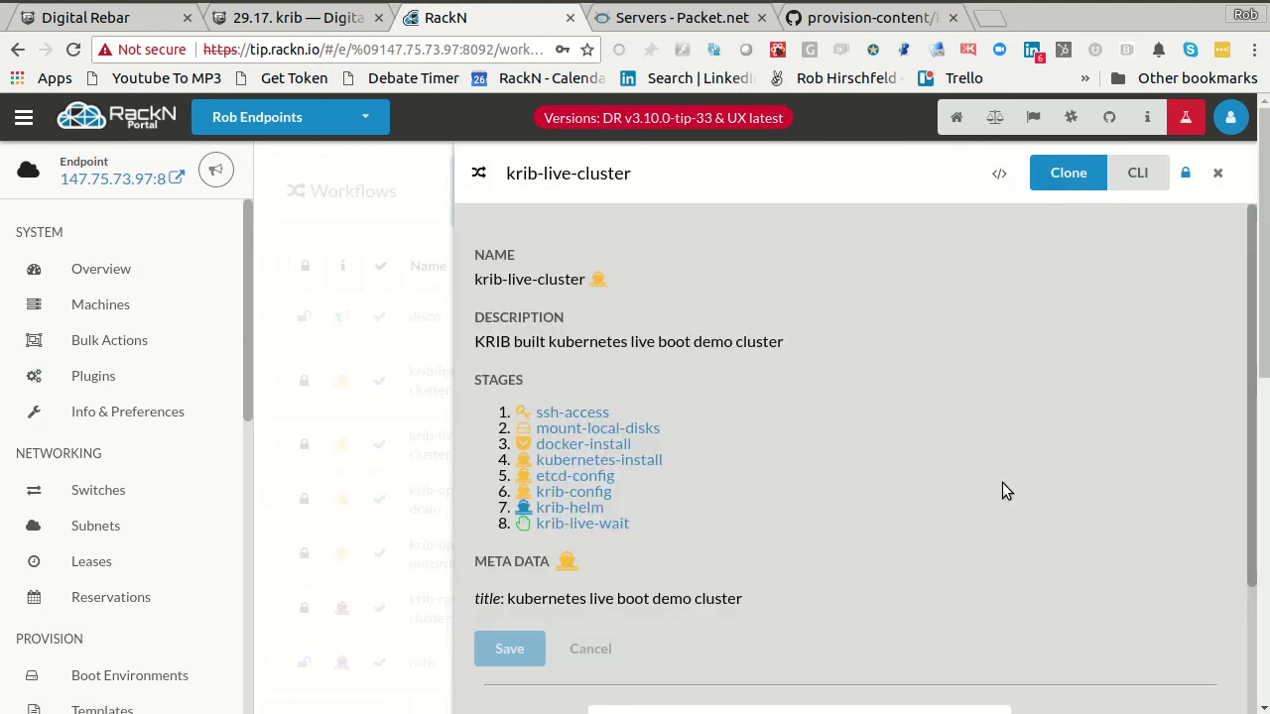
scroll(1002, 482, down, 4)
click(941, 558)
click(826, 629)
click(842, 568)
click(831, 665)
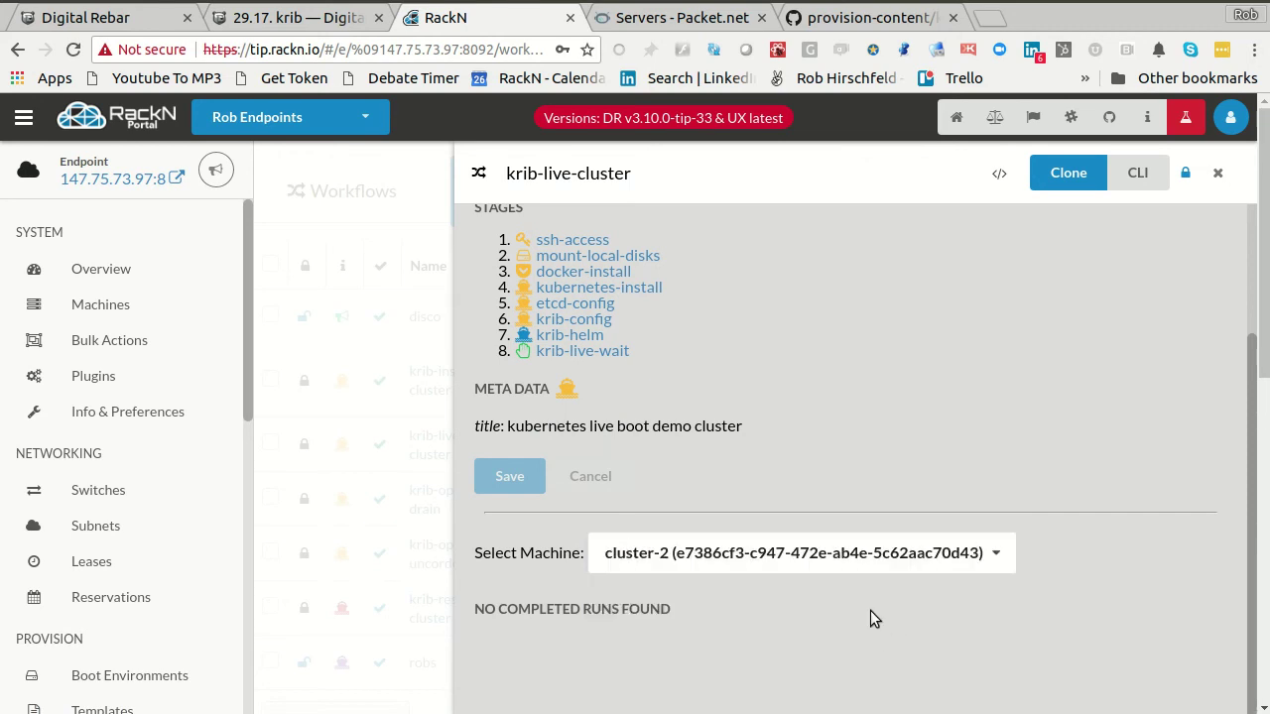
scroll(952, 559, down, 3)
drag(471, 614, 701, 613)
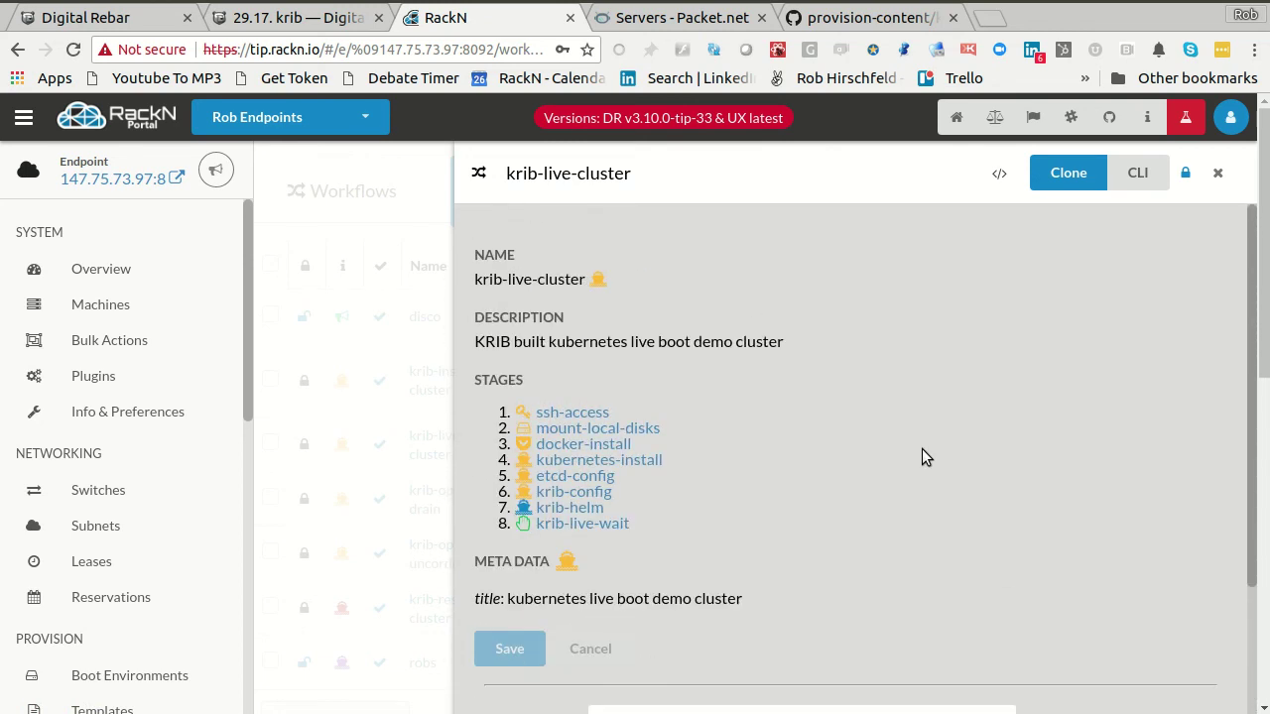
click(399, 332)
- Return to Bulk Actions after briefly viewing cluster-3's packet-console profile
click(89, 343)
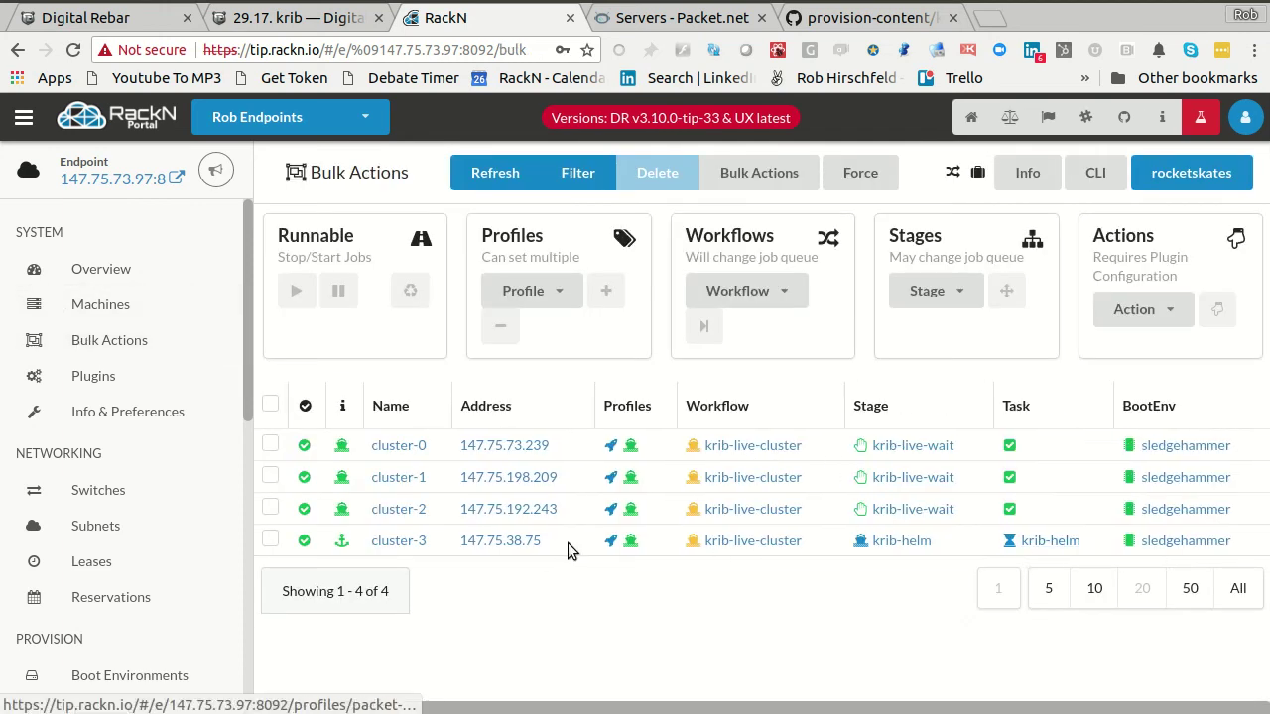
click(630, 543)
key(alt+Left)
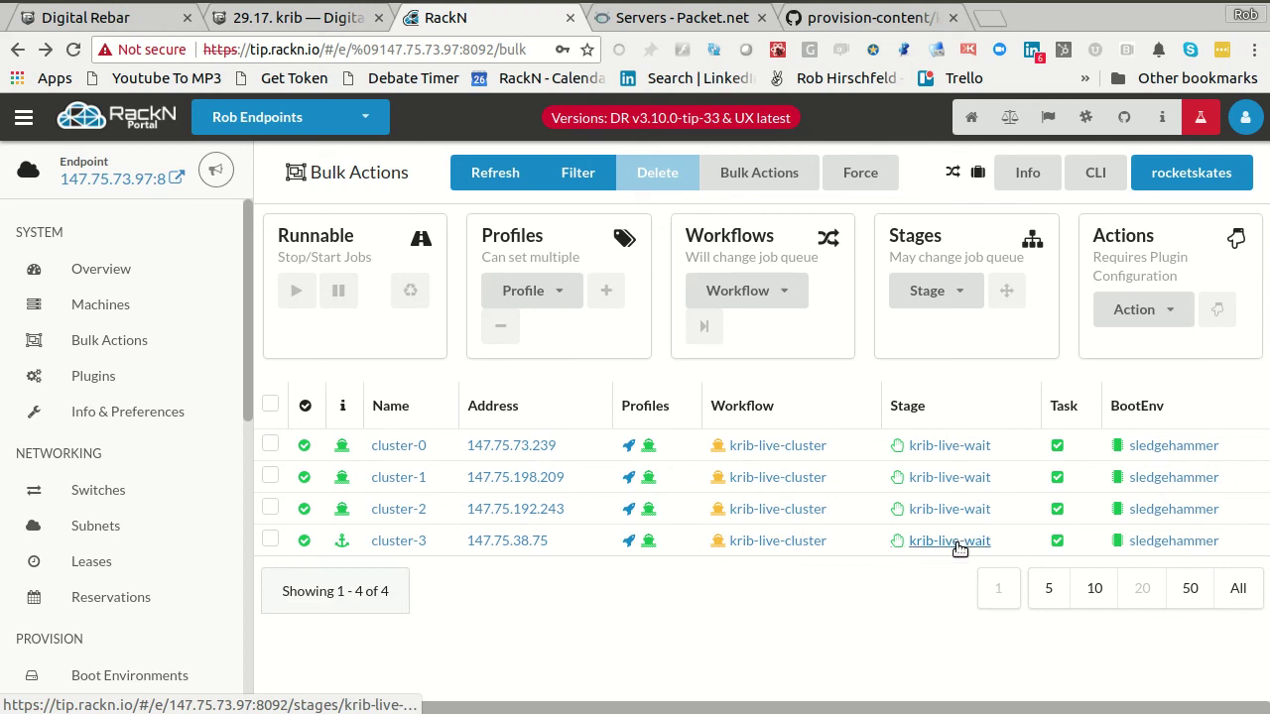
- Open cluster-3's demo profile and scroll through its KRIB cluster parameters and admin.conf download
click(649, 542)
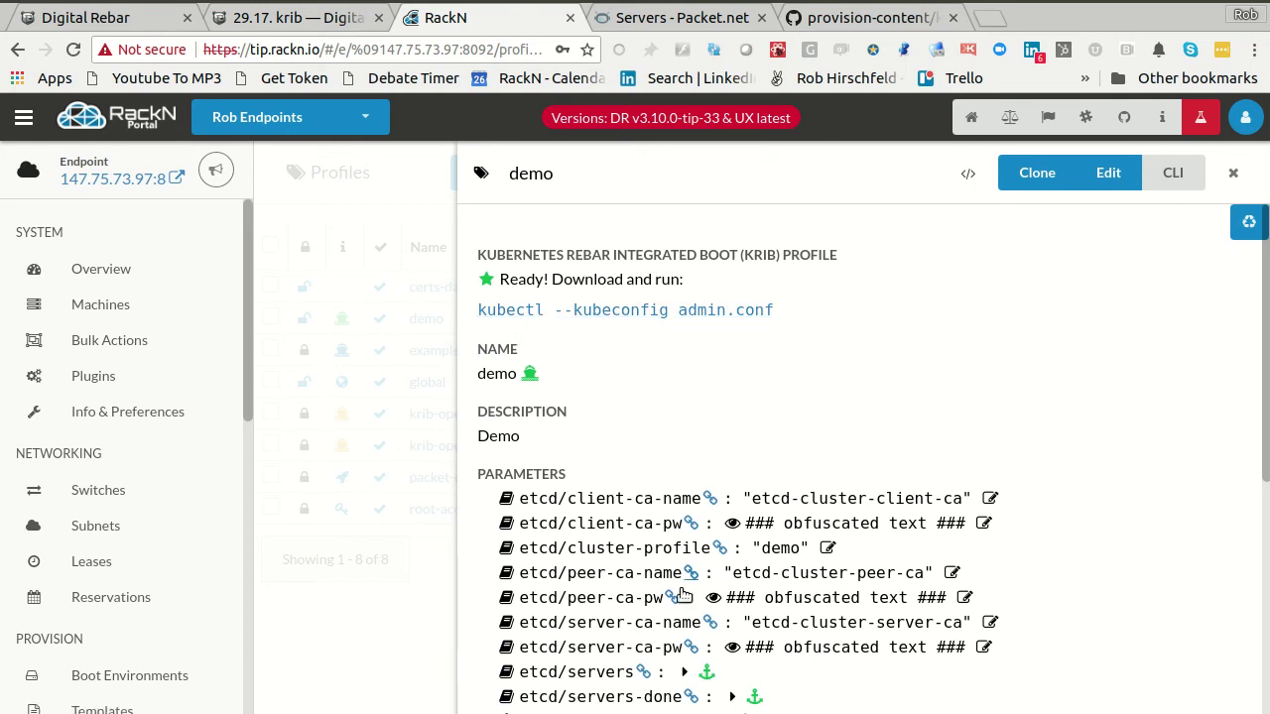
scroll(724, 579, down, 3)
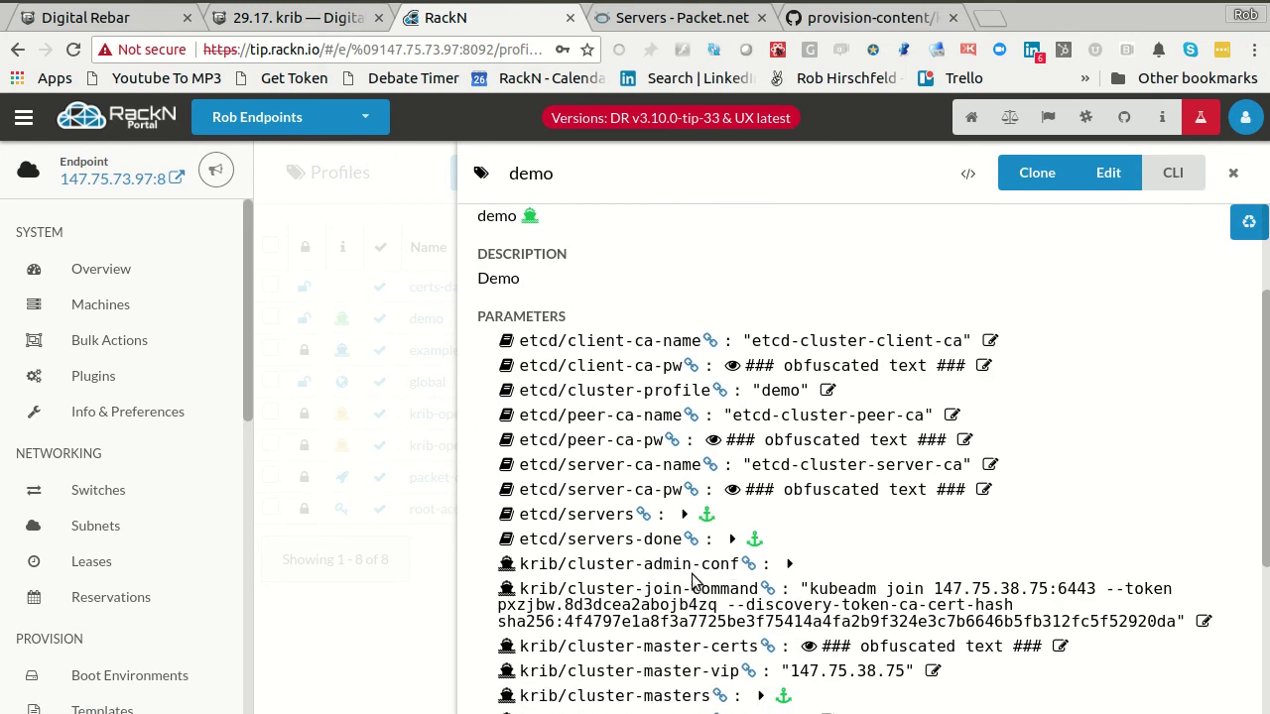
scroll(536, 288, up, 3)
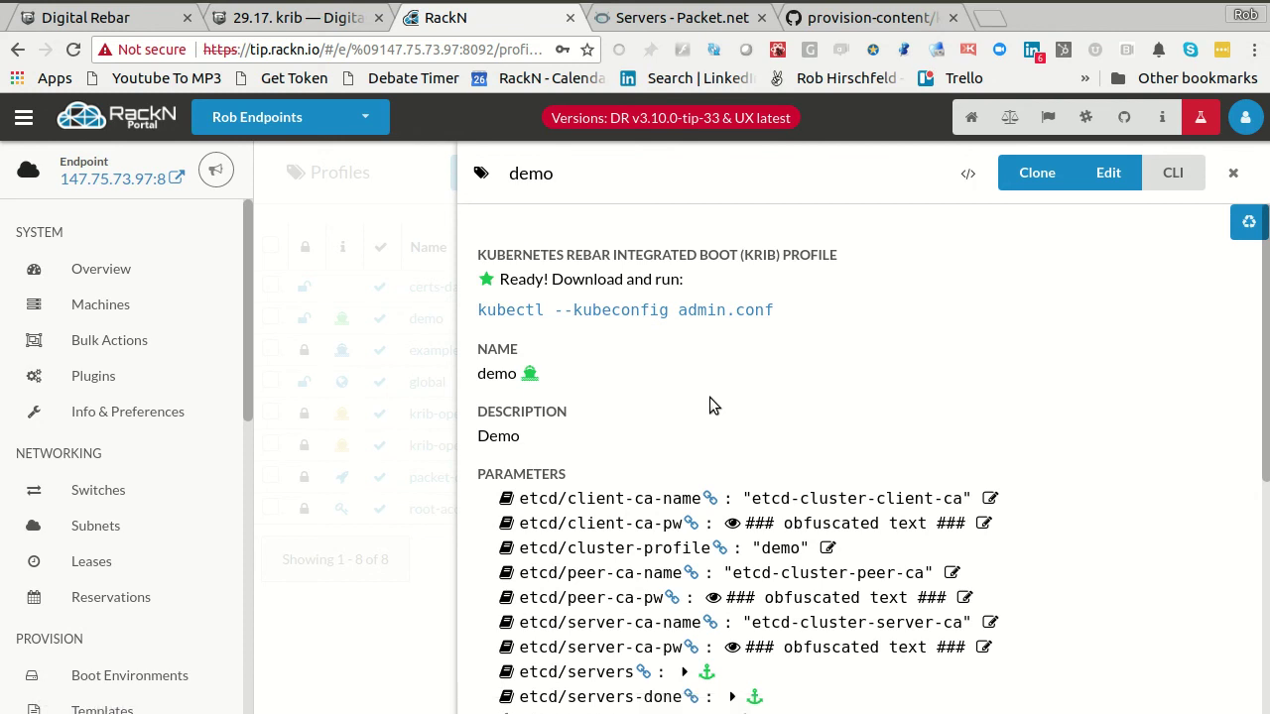
- In the terminal, run drpcli profiles to list its subcommands
key(alt+Tab)
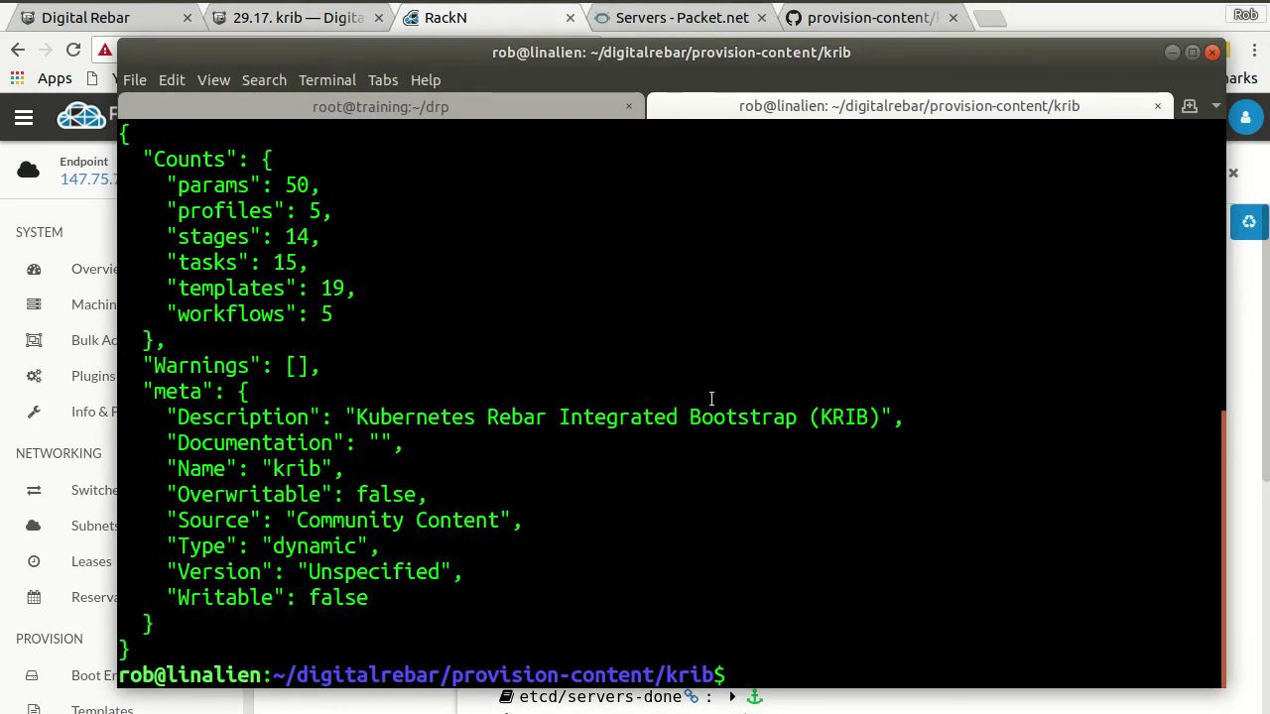
text(drpcli)
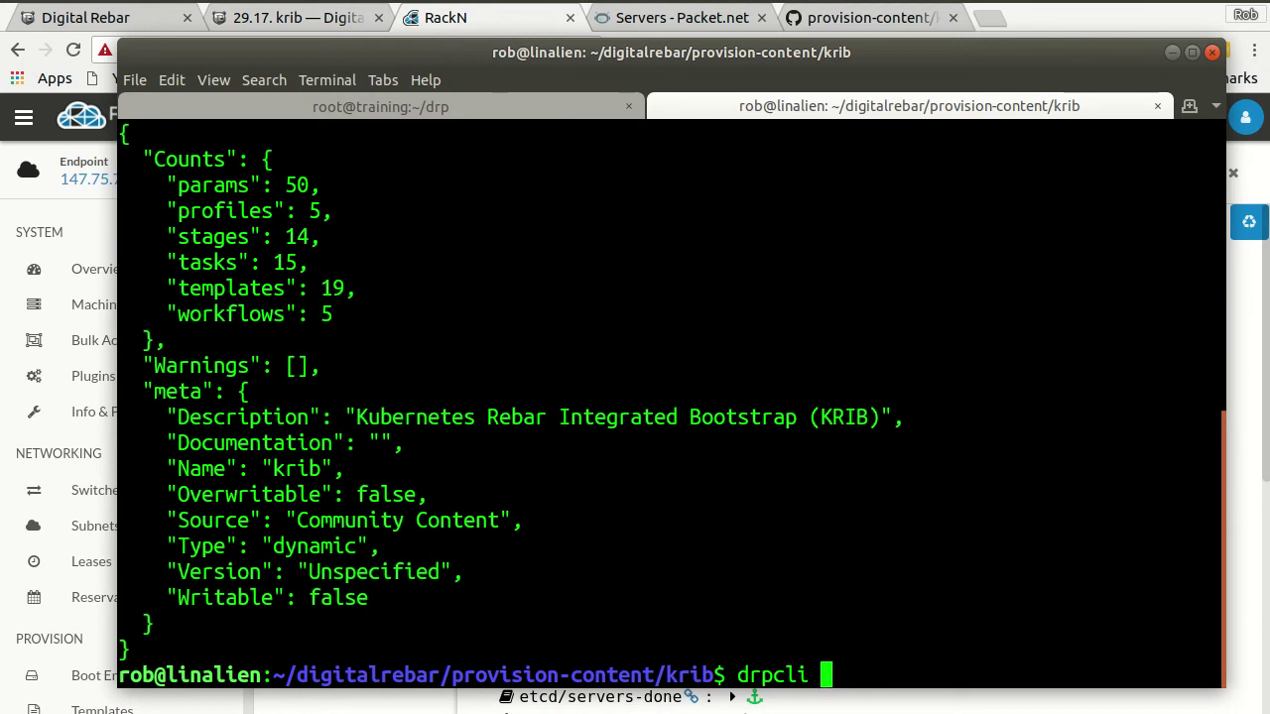
mouse_move(650, 52)
mouse_down()
mouse_move(669, 65)
mouse_move(664, 117)
mouse_move(704, 368)
mouse_move(661, 2)
mouse_move(658, 73)
mouse_up()
text(prov)
key(BackSpace)
text(files show)
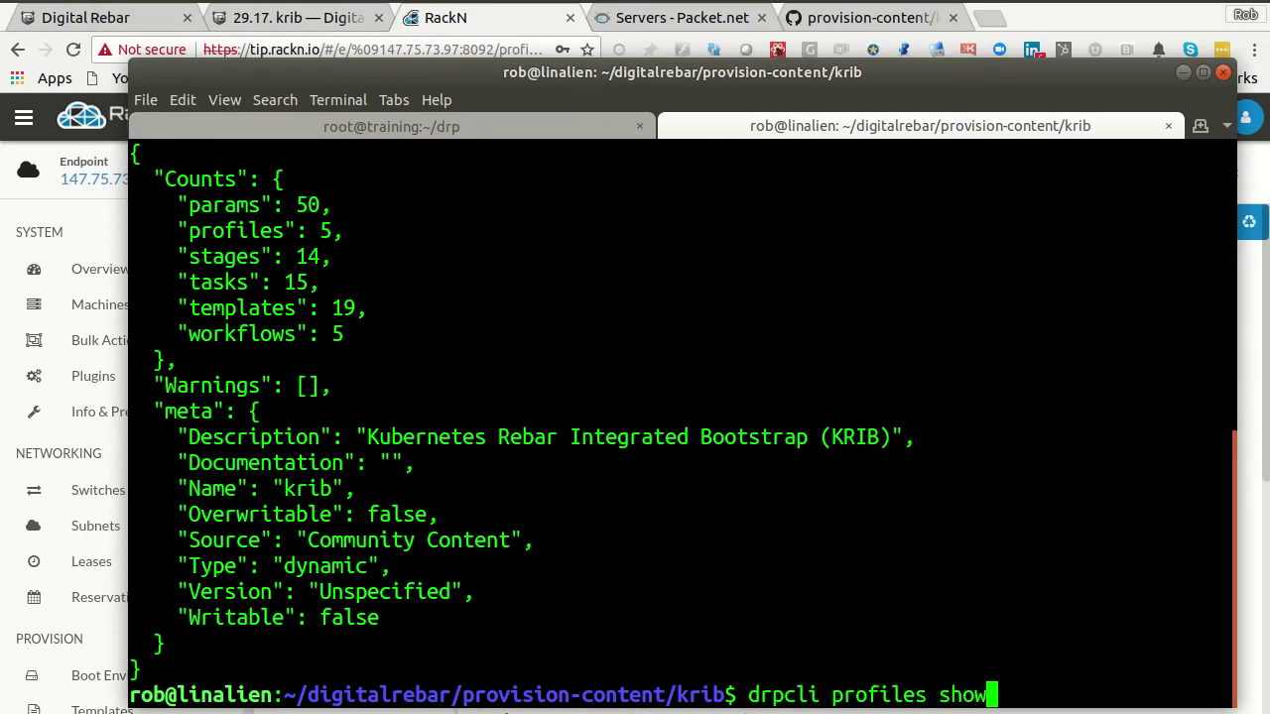
key(BackSpace)
key(BackSpace)
key(BackSpace)
key(BackSpace)
key(Return)
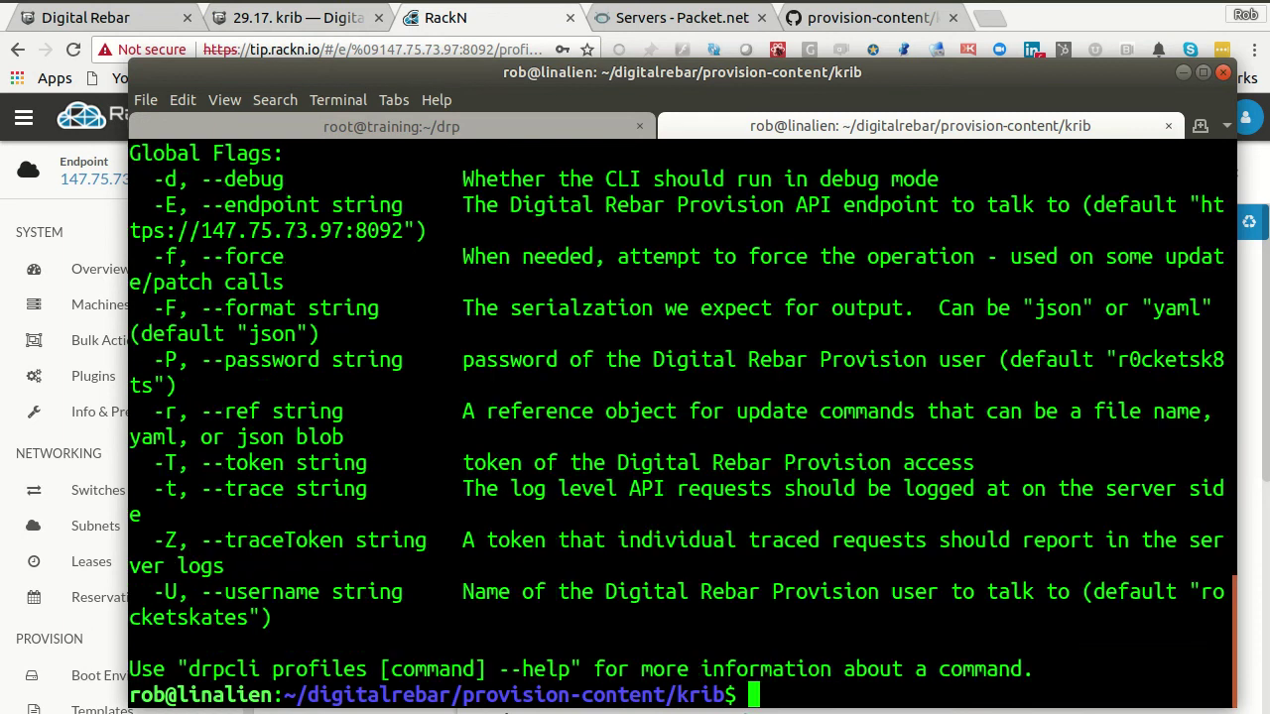
- Run drpcli profiles params demo to list the demo profile's parameters
scroll(767, 418, up, 5)
scroll(767, 418, up, 5)
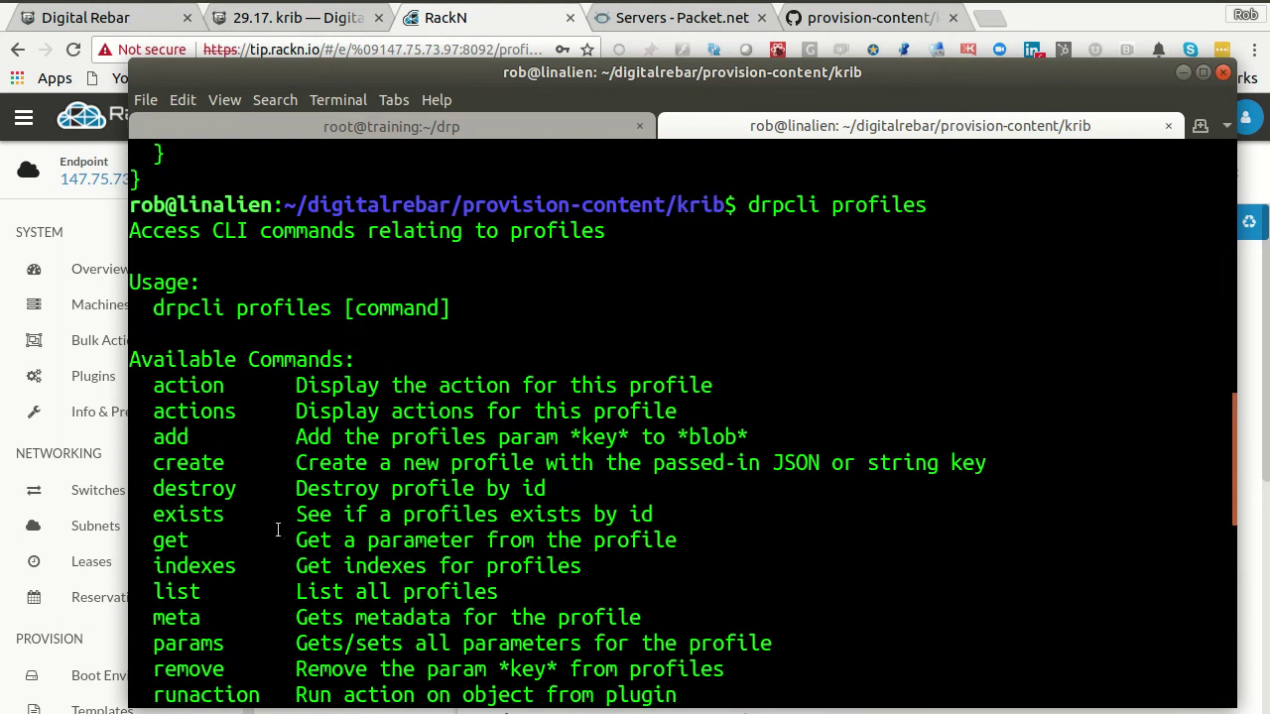
scroll(340, 525, down, 2)
double_click(187, 488)
scroll(586, 631, down, 8)
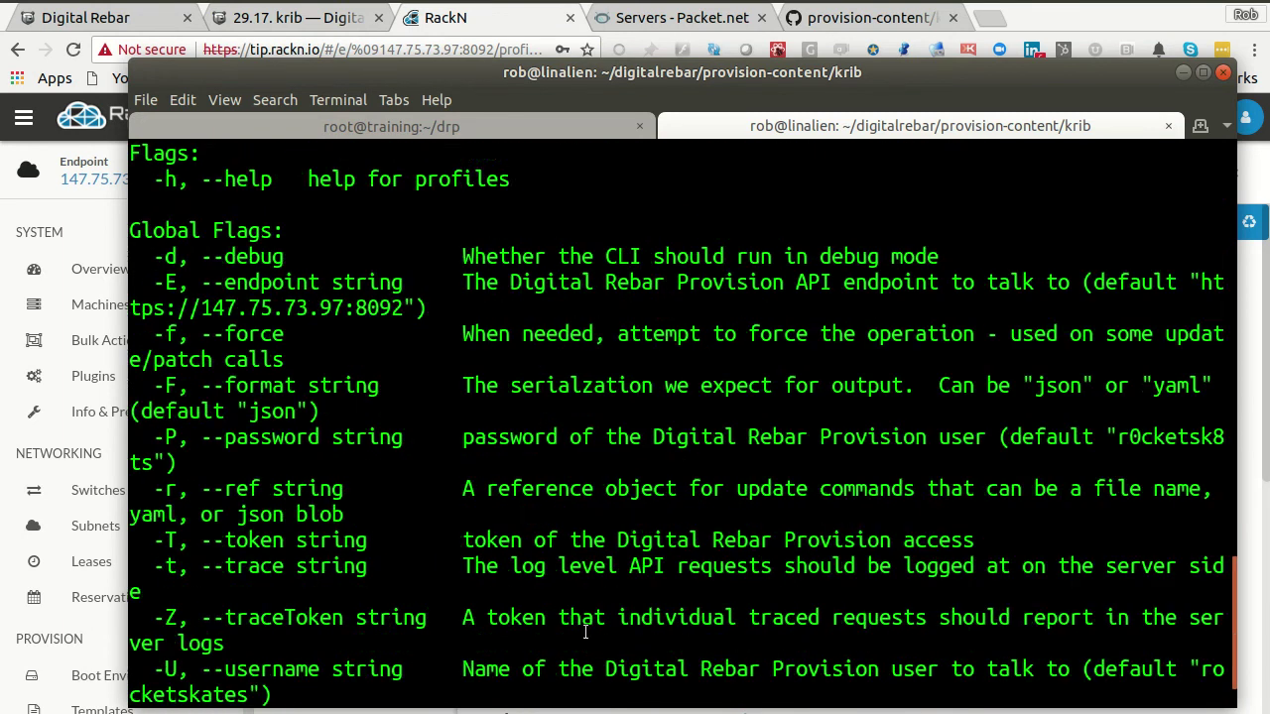
key(Up)
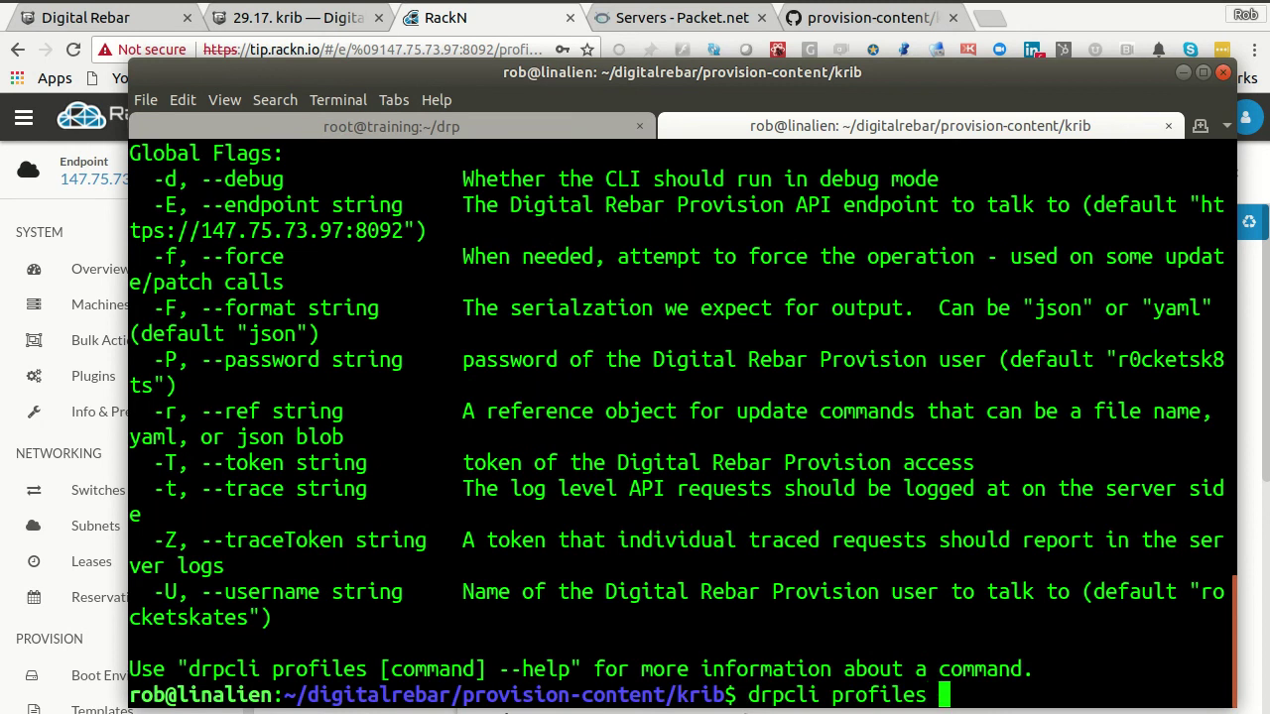
text(params demo)
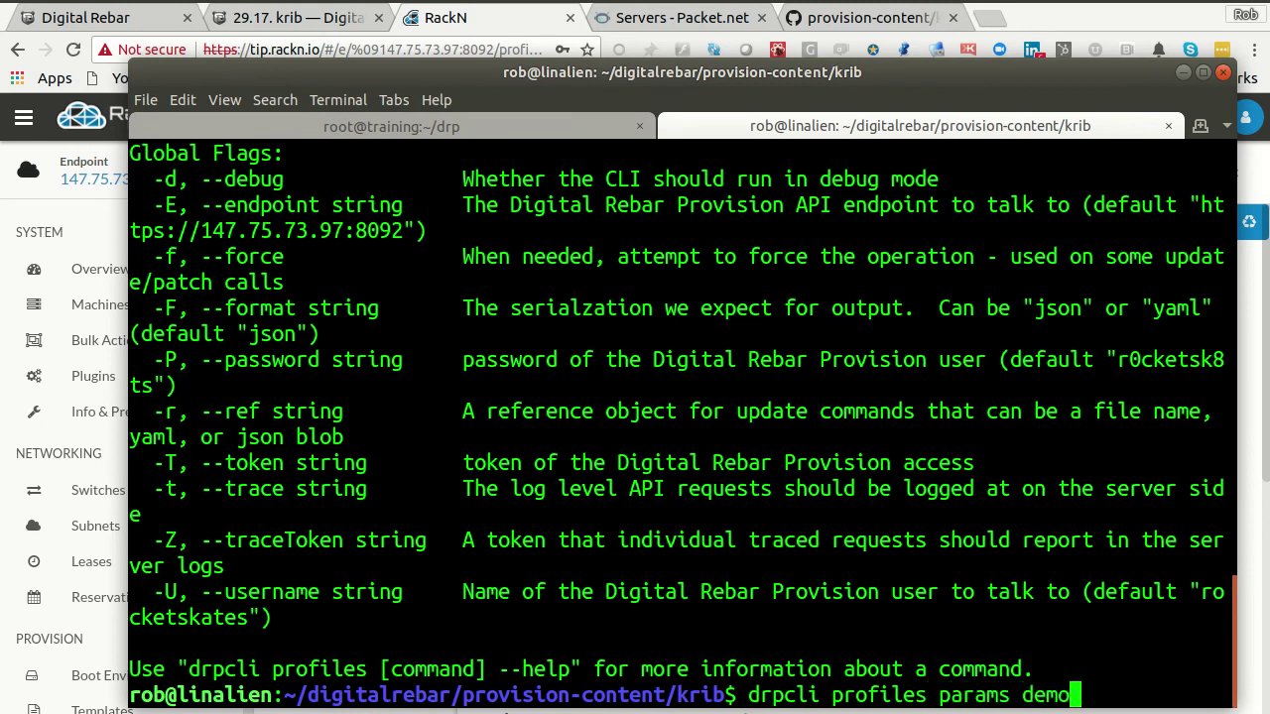
key(Return)
scroll(643, 618, up, 2)
scroll(643, 618, down, 2)
key(Up)
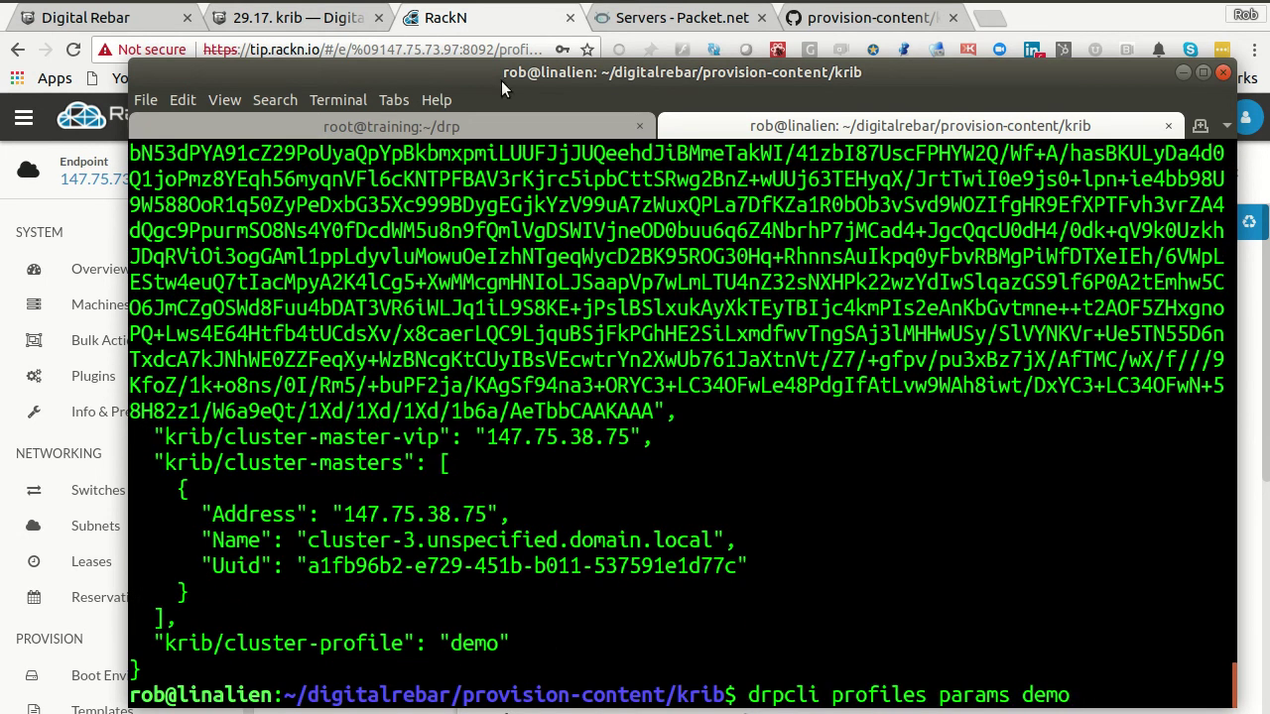
drag(549, 69, 549, 79)
- In RackN, select the krib/cluster-admin-conf parameter name in the demo profile for copying
click(487, 15)
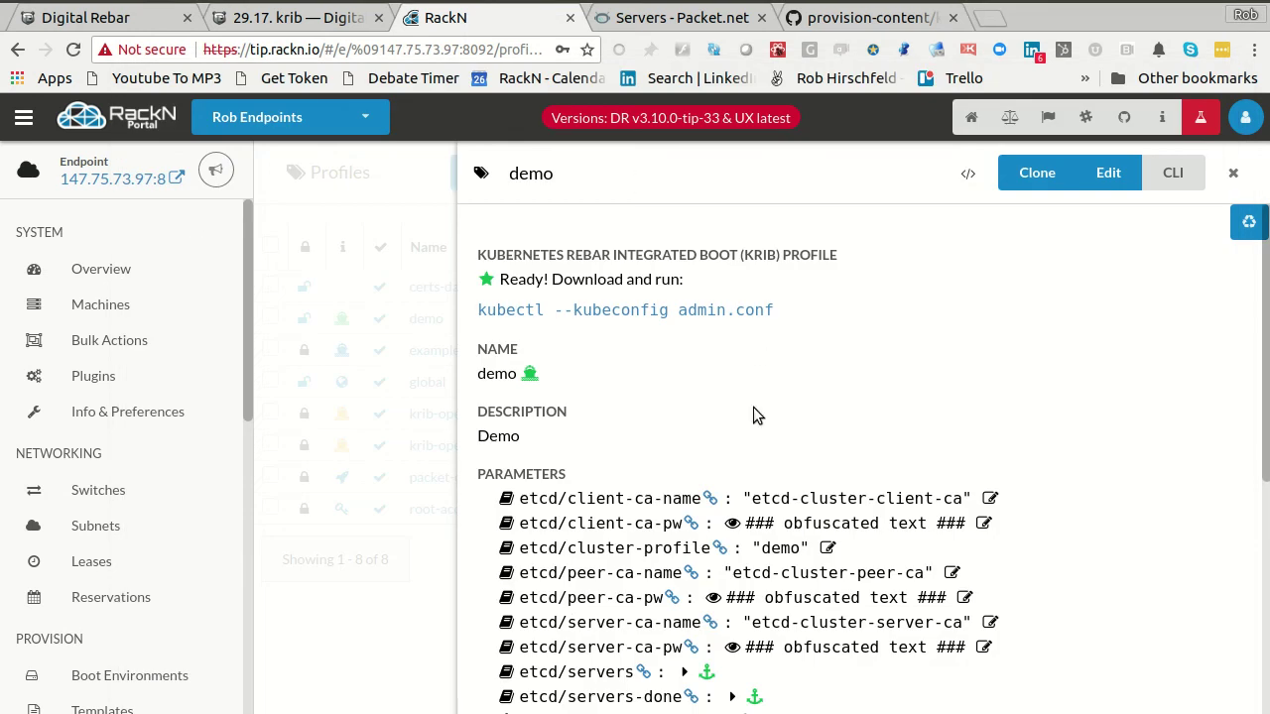
scroll(699, 580, down, 4)
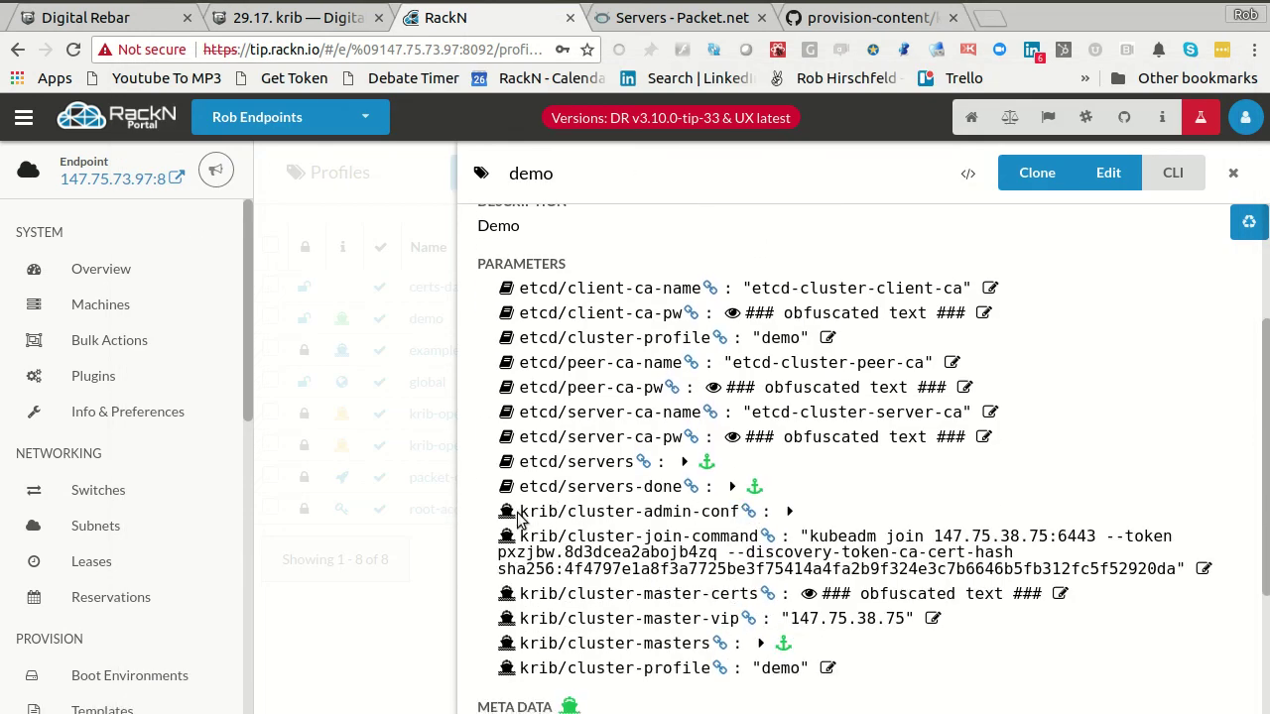
drag(521, 513, 742, 511)
right_click(706, 511)
- Copy krib/cluster-admin-conf and run the demo profile params command with it appended
click(749, 527)
key(alt+Tab)
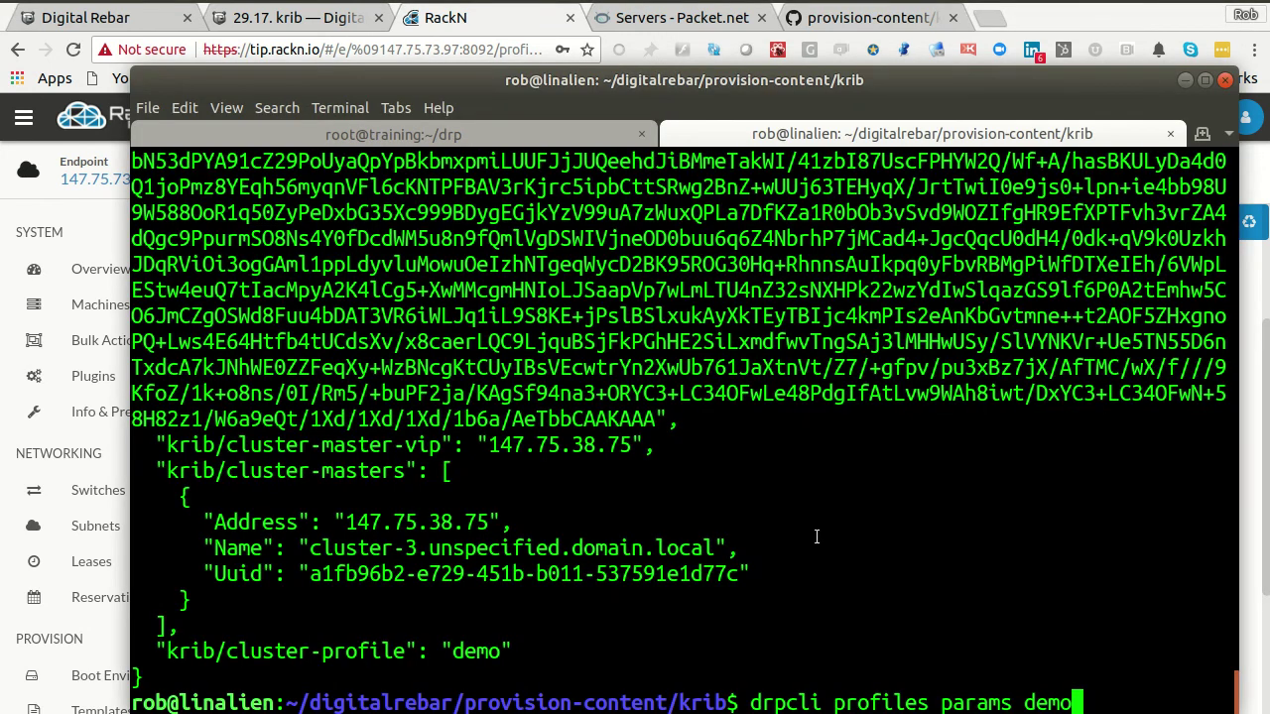
key(ctrl+shift+v)
key(Return)
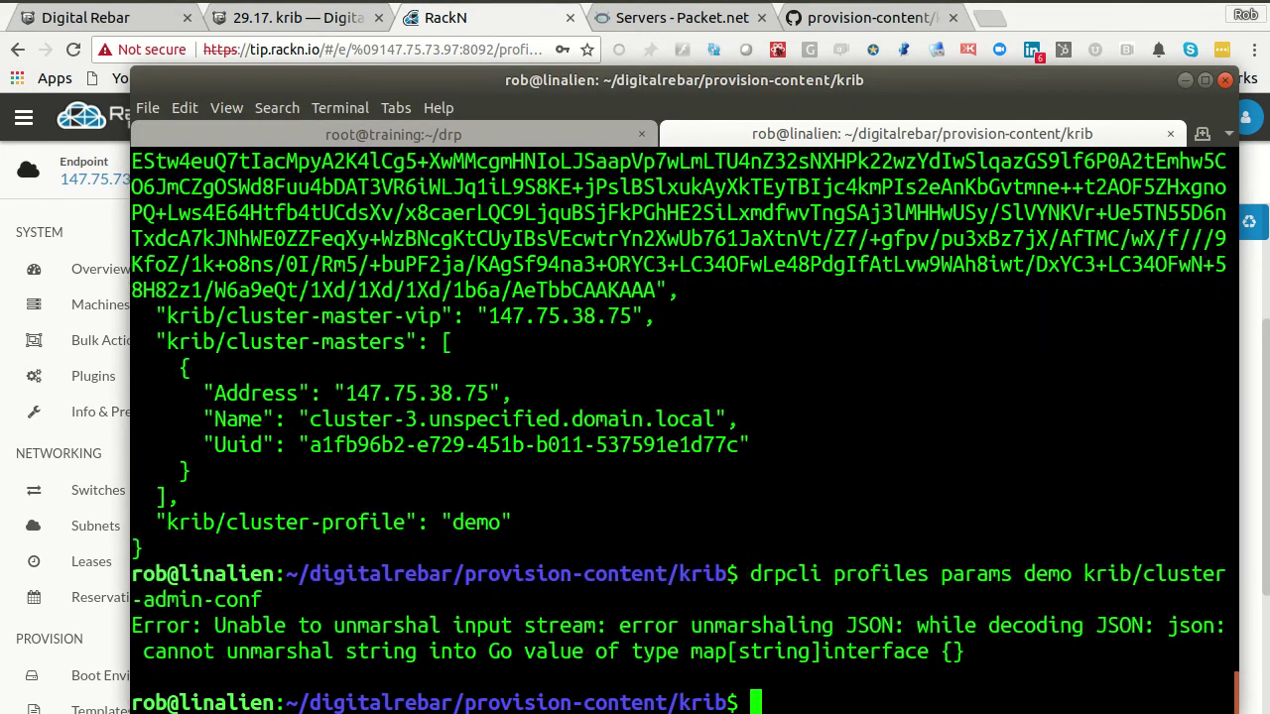
- Insert get after demo in the recalled drpcli command and rerun it
key(Up)
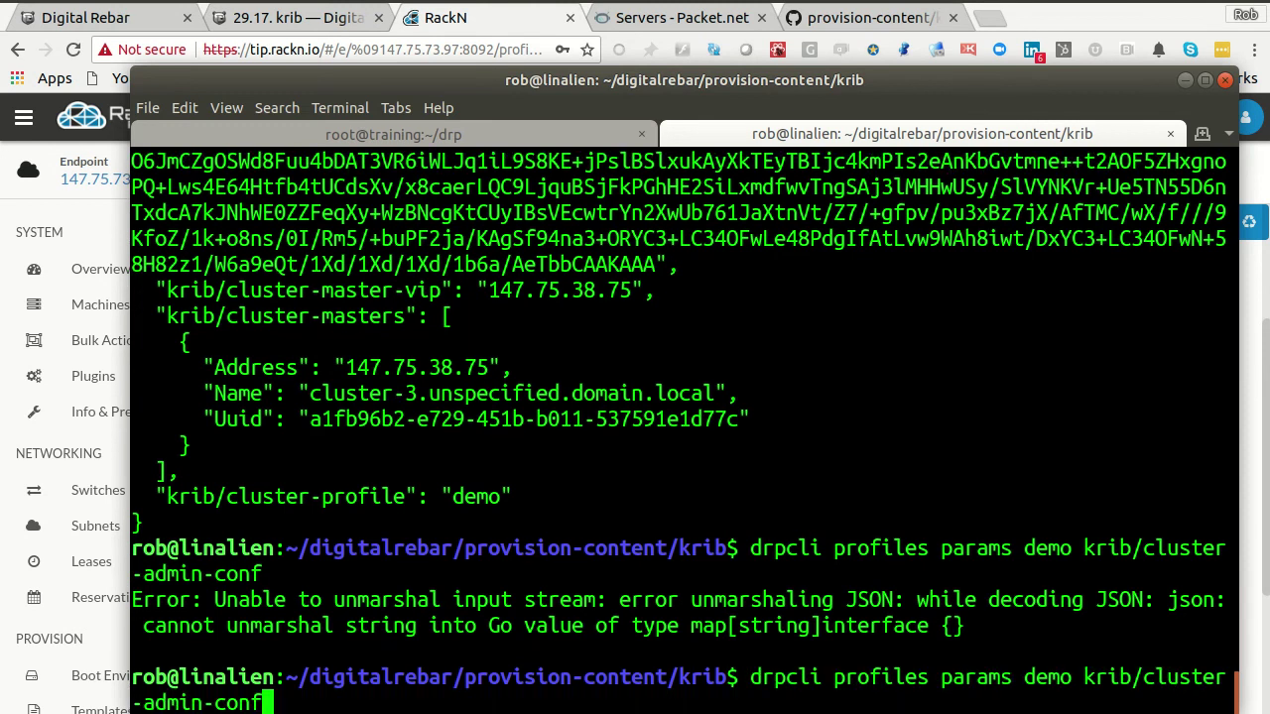
key(Home)
key(ctrl+Right)
key(ctrl+Right)
key(ctrl+Right)
key(ctrl+Right)
key(Right)
text(get)
key(Return)
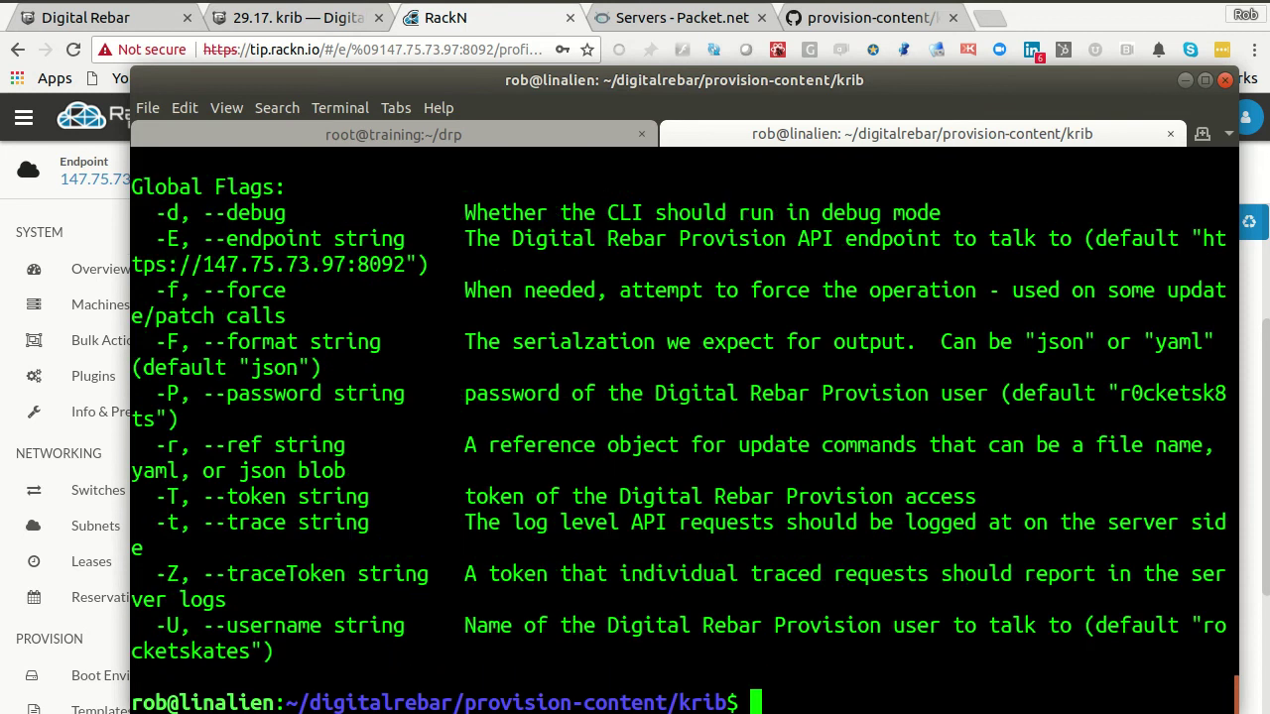
- Read through the usage error, noting its id and json arguments
scroll(786, 541, up, 8)
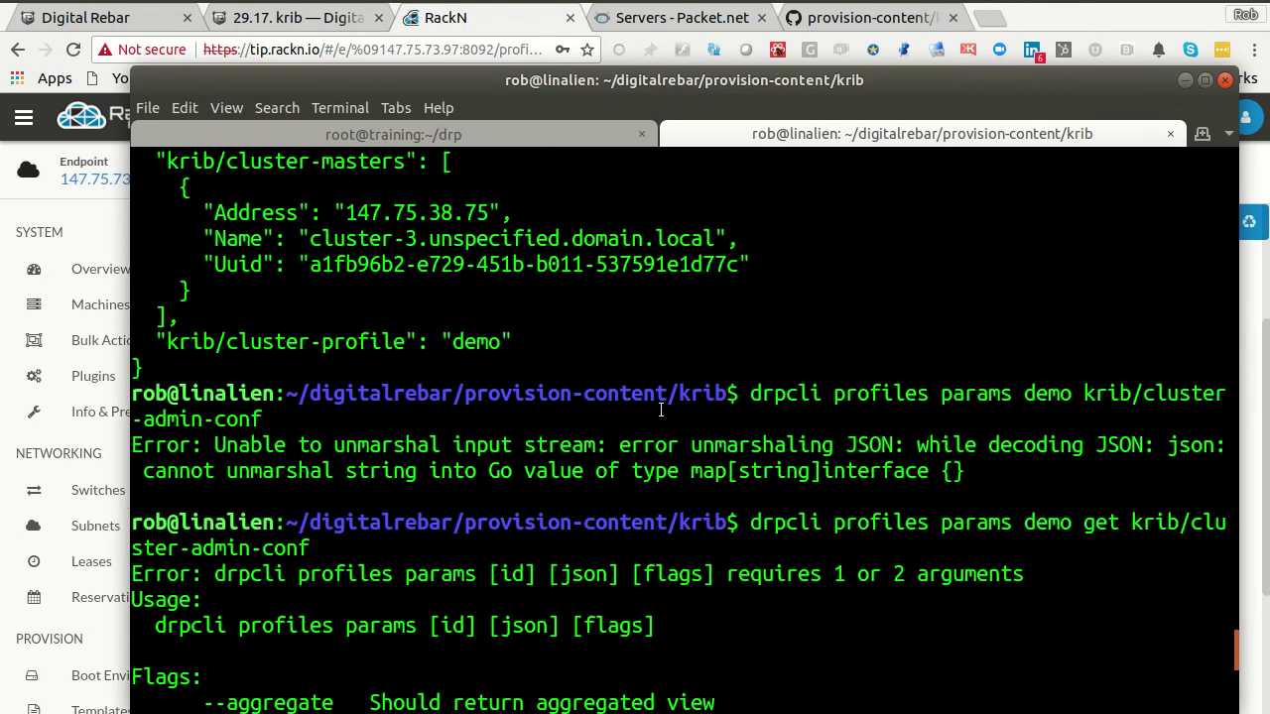
scroll(658, 444, down, 1)
double_click(243, 499)
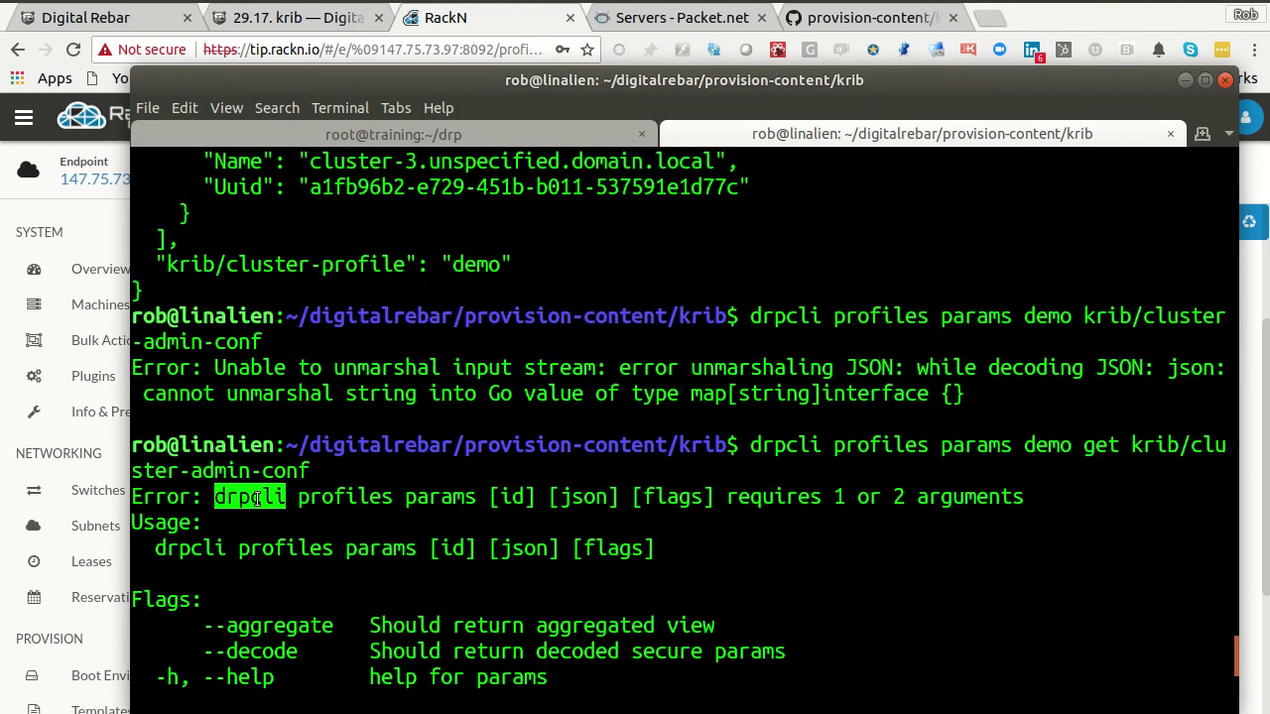
double_click(343, 496)
double_click(427, 496)
double_click(511, 496)
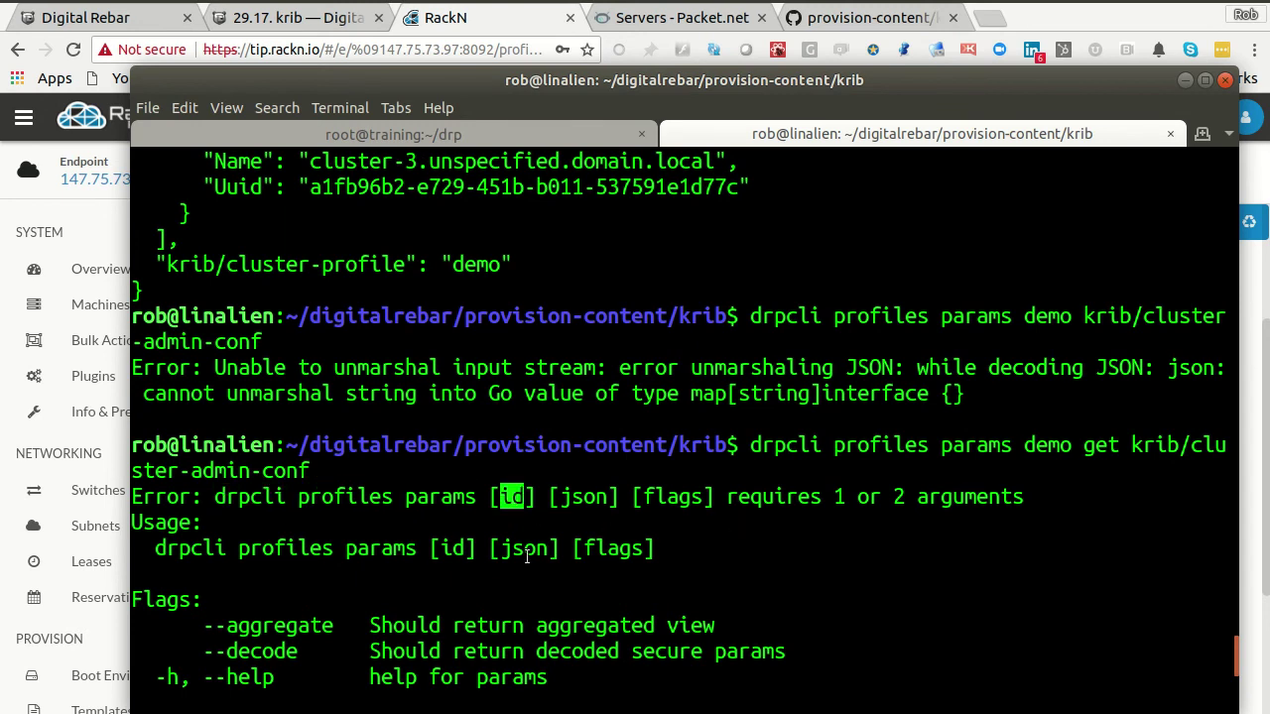
double_click(583, 496)
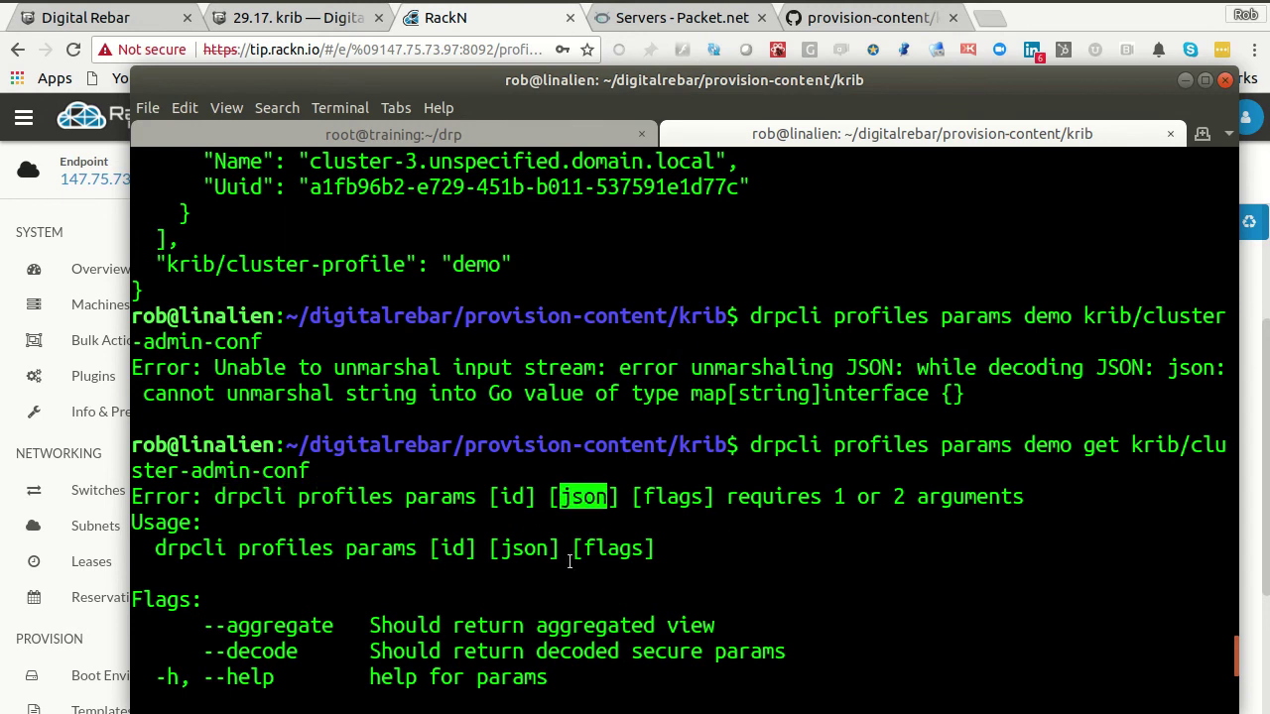
click(436, 495)
scroll(526, 496, down, 2)
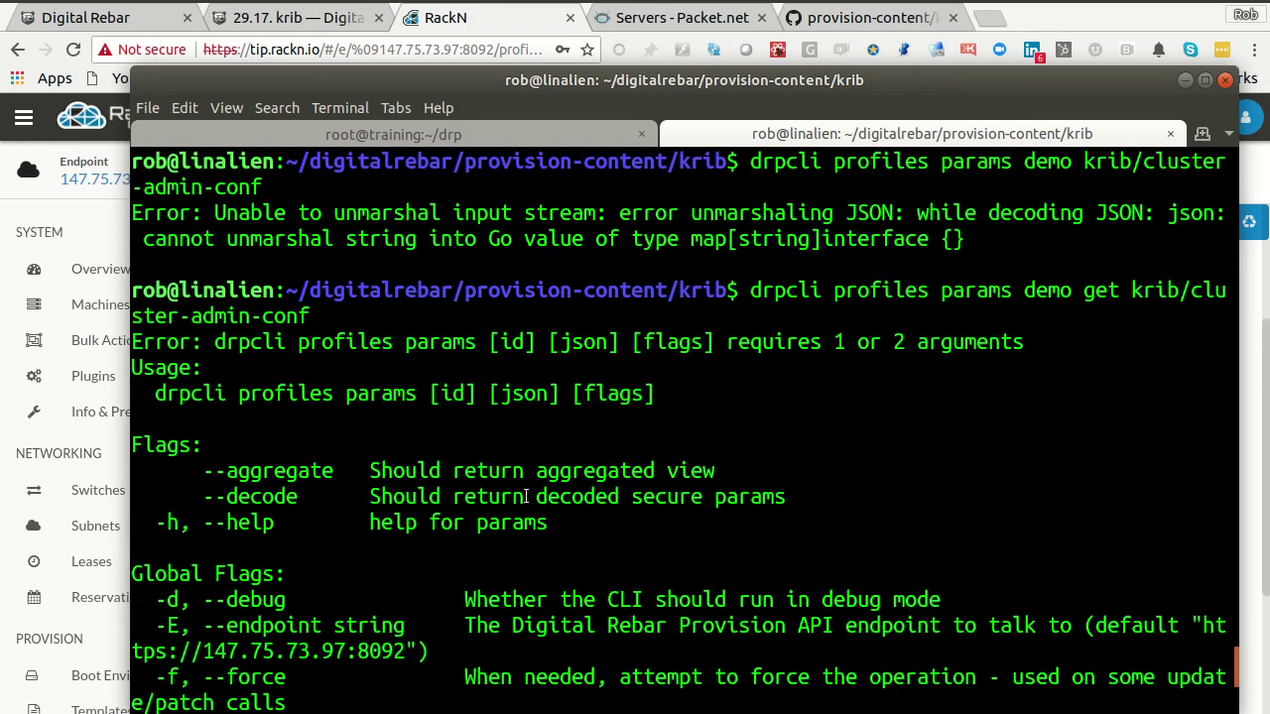
- Run drpcli profiles params without arguments and examine its usage error
key(Up)
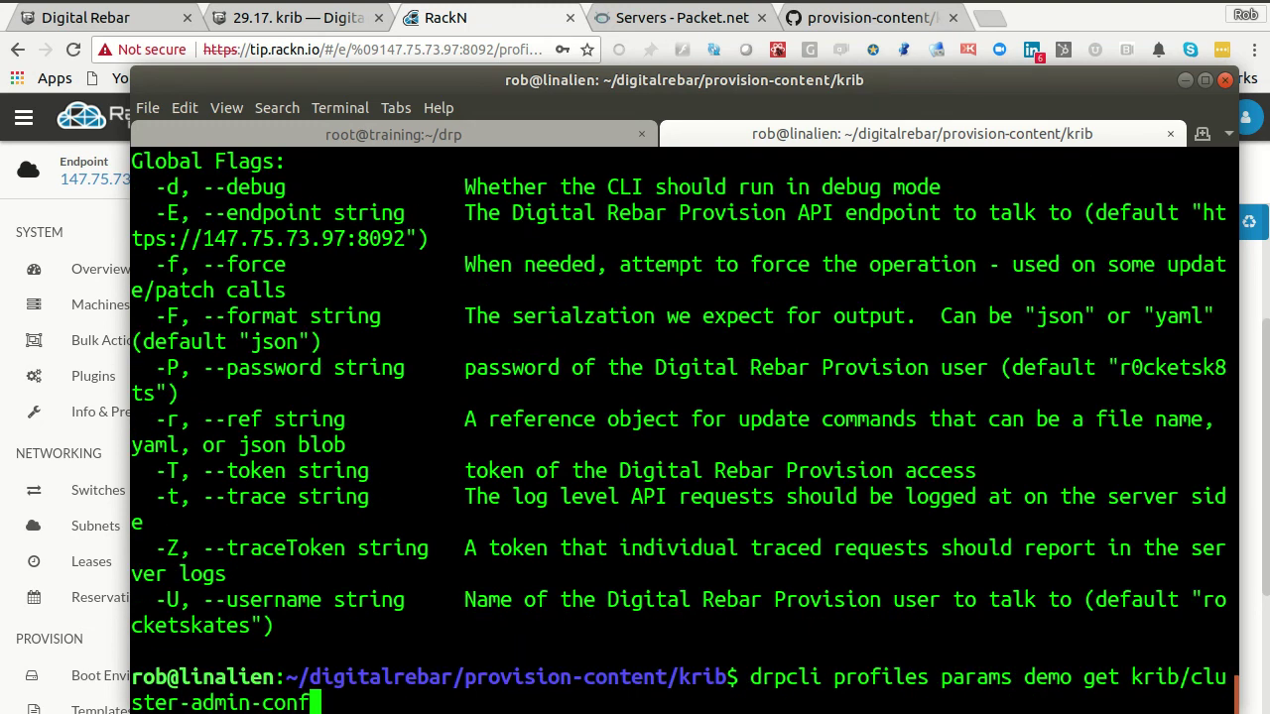
key(Home)
key(BackSpace)
key(BackSpace)
key(BackSpace)
key(BackSpace)
key(BackSpace)
key(BackSpace)
key(BackSpace)
key(BackSpace)
key(BackSpace)
key(BackSpace)
key(BackSpace)
key(BackSpace)
key(BackSpace)
key(BackSpace)
key(BackSpace)
key(BackSpace)
key(BackSpace)
key(BackSpace)
key(BackSpace)
key(BackSpace)
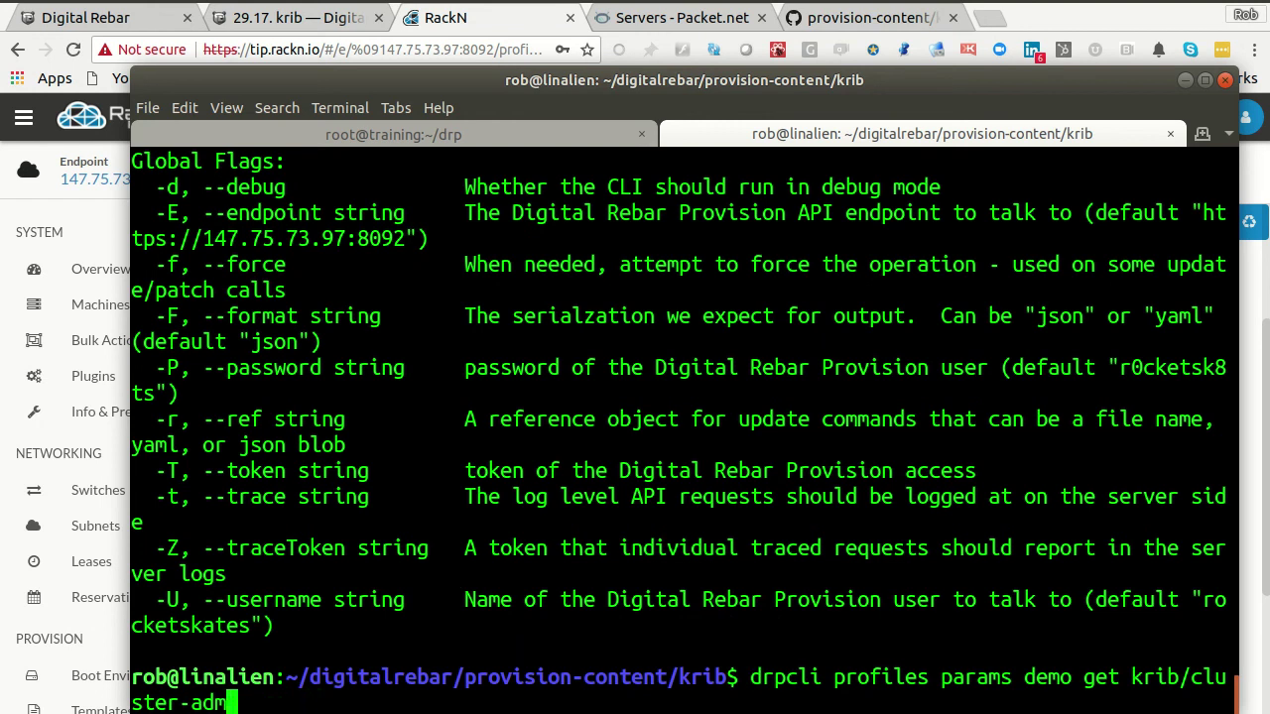
key(BackSpace)
key(BackSpace)
key(Return)
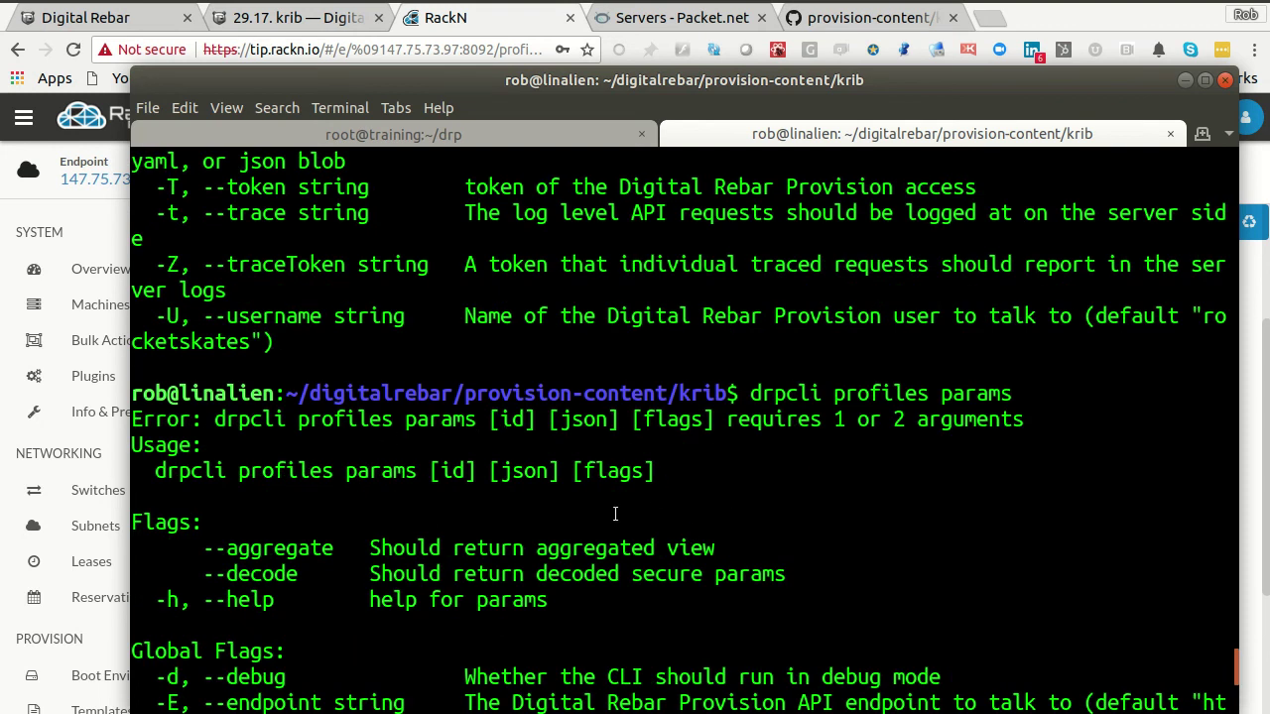
double_click(437, 420)
click(501, 416)
drag(489, 421, 519, 420)
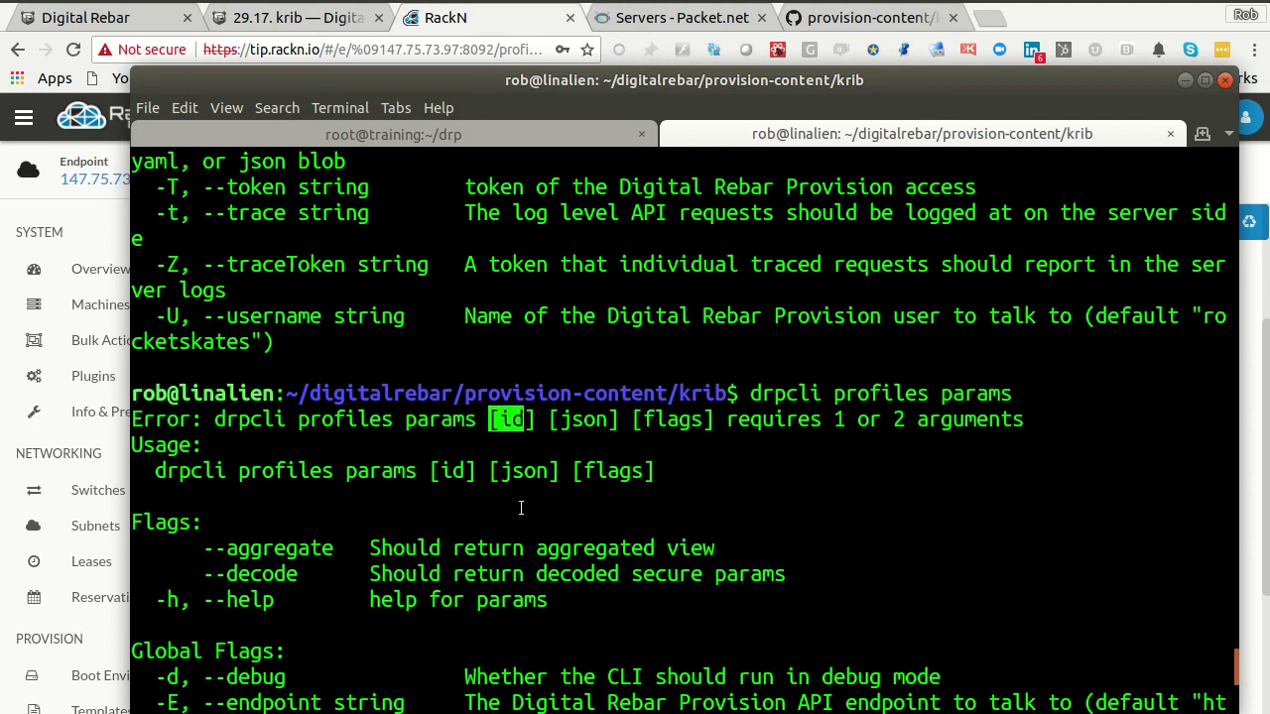
double_click(518, 472)
scroll(523, 518, down, 2)
- Rerun drpcli profiles to list subcommands and read the get subcommand's description
key(Up)
key(BackSpace)
key(BackSpace)
key(BackSpace)
key(BackSpace)
key(BackSpace)
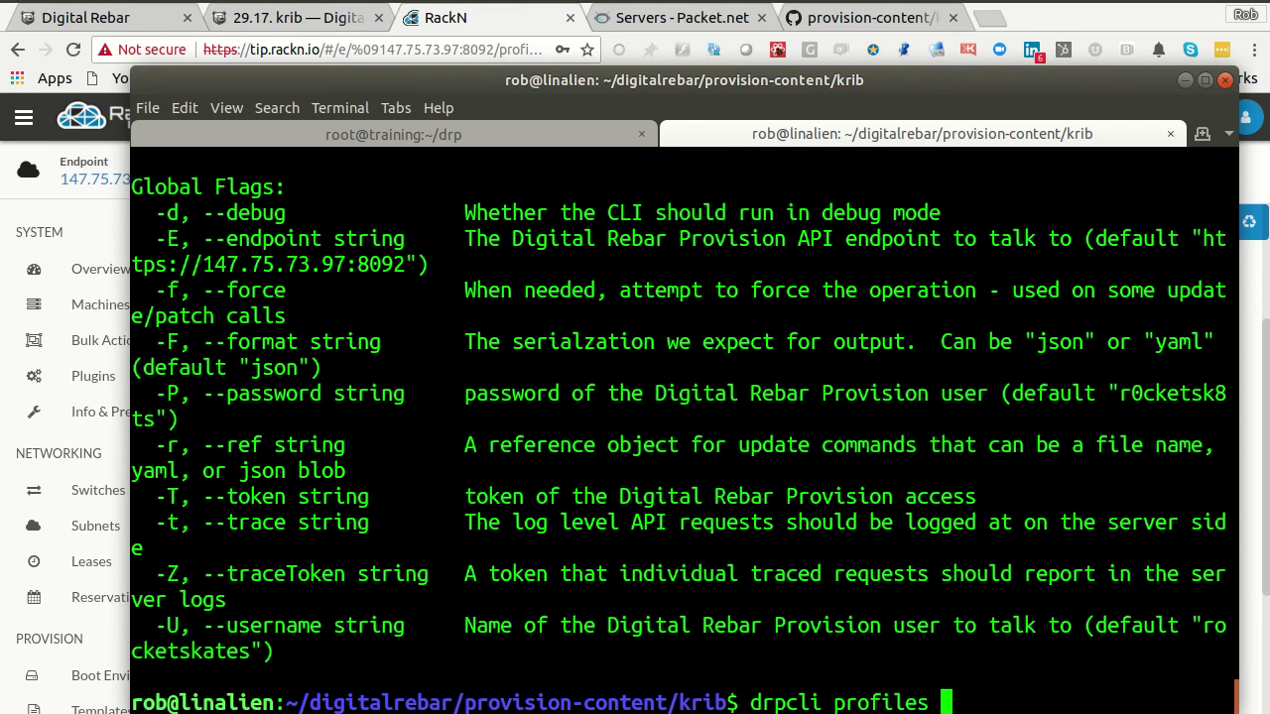
key(Return)
key(Up)
key(BackSpace)
key(BackSpace)
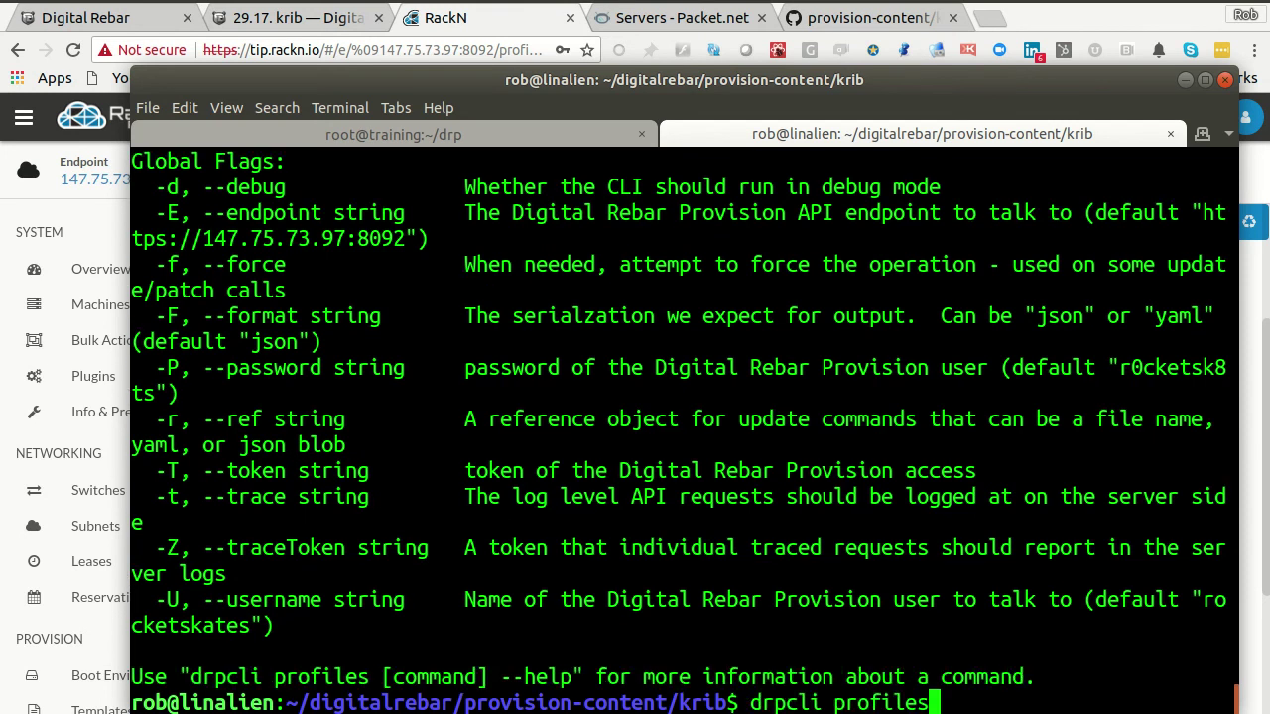
key(BackSpace)
key(BackSpace)
key(BackSpace)
key(BackSpace)
key(BackSpace)
key(BackSpace)
key(BackSpace)
key(BackSpace)
key(BackSpace)
key(BackSpace)
key(BackSpace)
key(BackSpace)
key(BackSpace)
key(BackSpace)
key(BackSpace)
scroll(684, 427, up, 8)
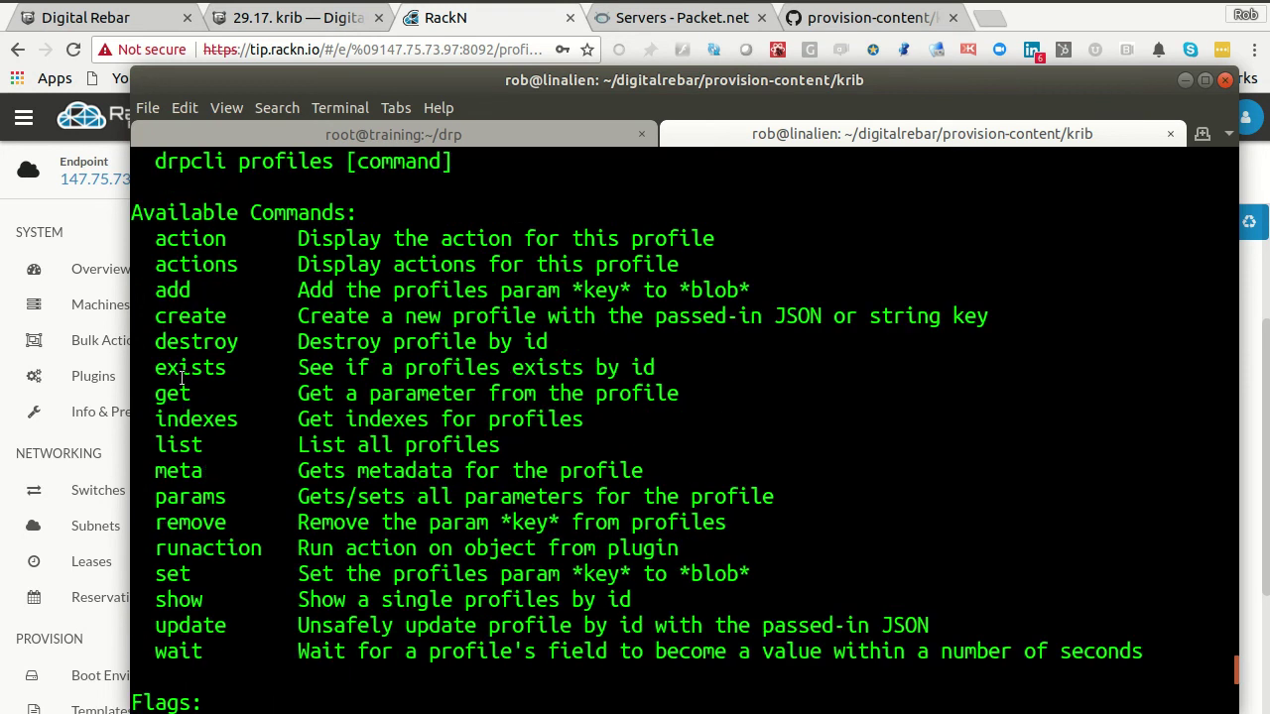
double_click(438, 393)
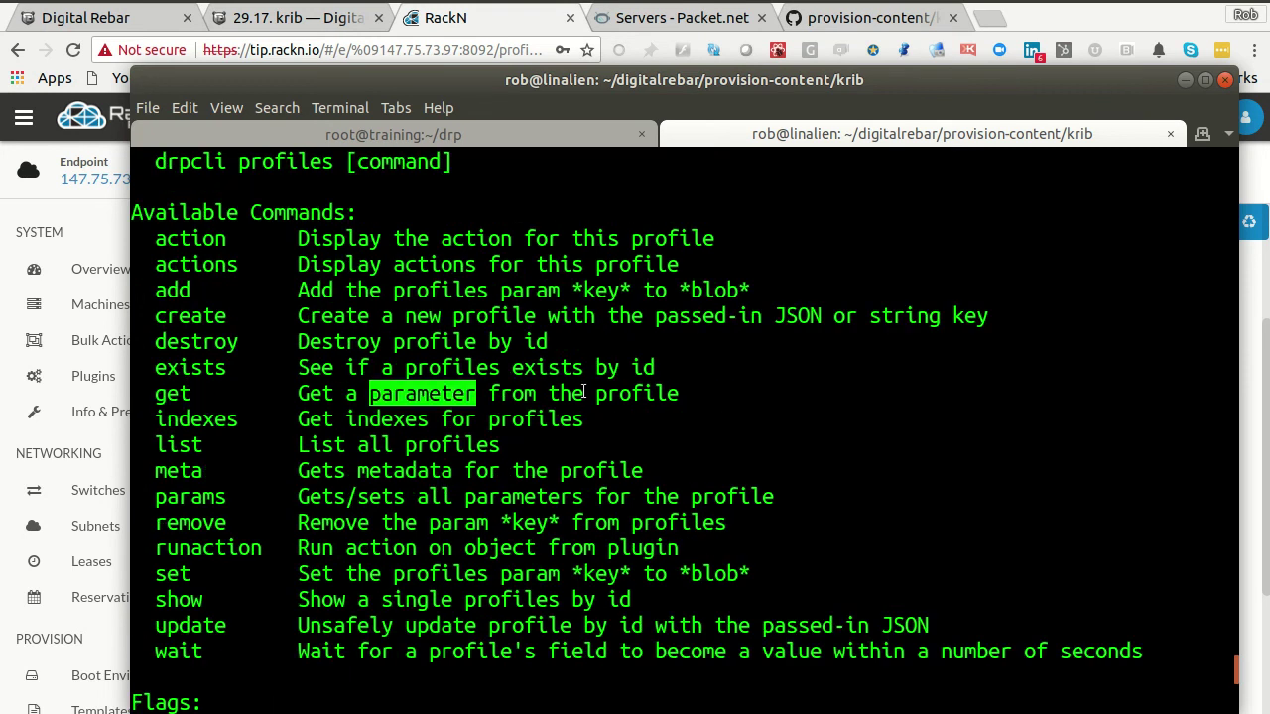
- Run drpcli profiles get to see its usage
key(Up)
text(get)
key(Return)
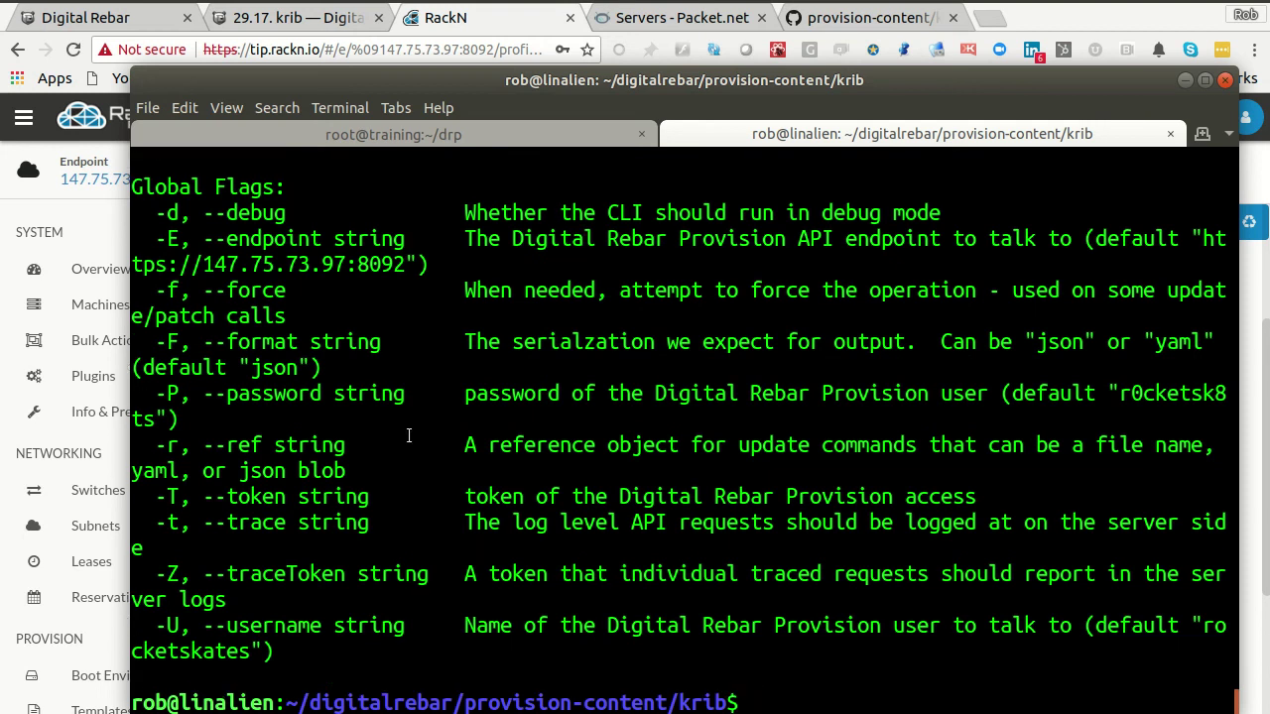
scroll(407, 433, up, 4)
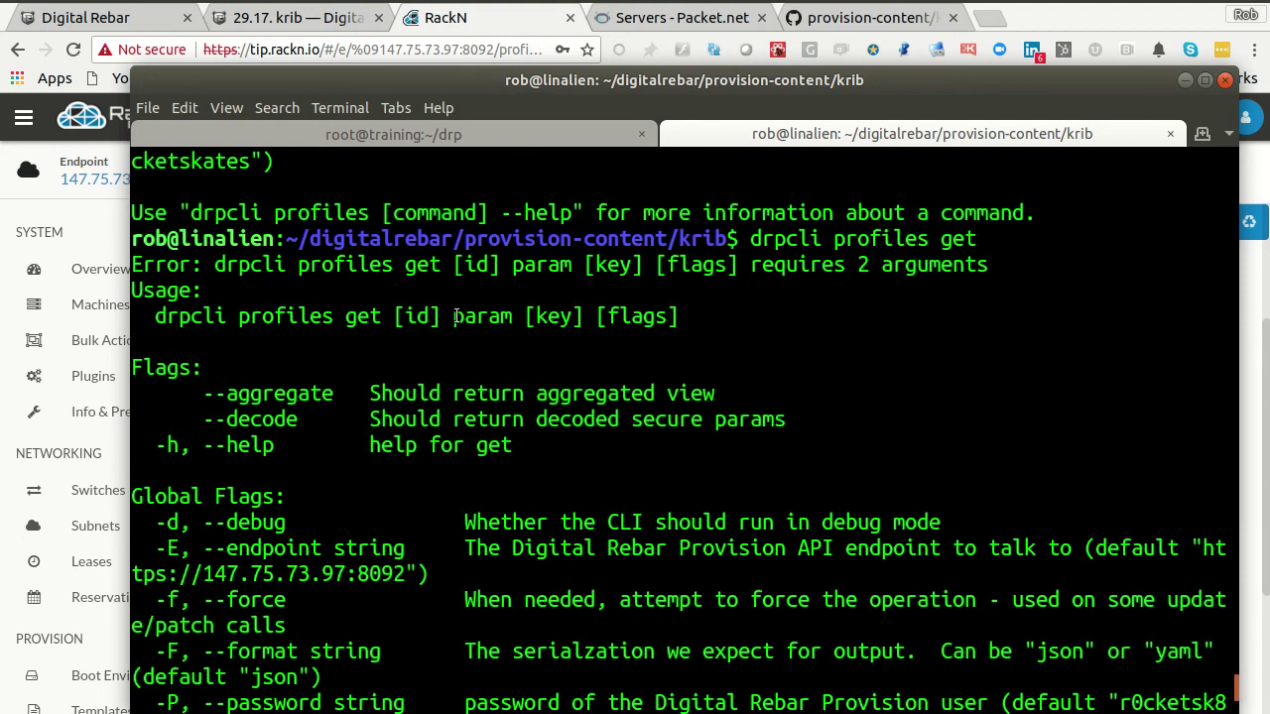
- Print the value with drpcli profiles get demo param krib/cluster-admin-conf, then begin redirecting it to a file
key(Up)
text(demo p)
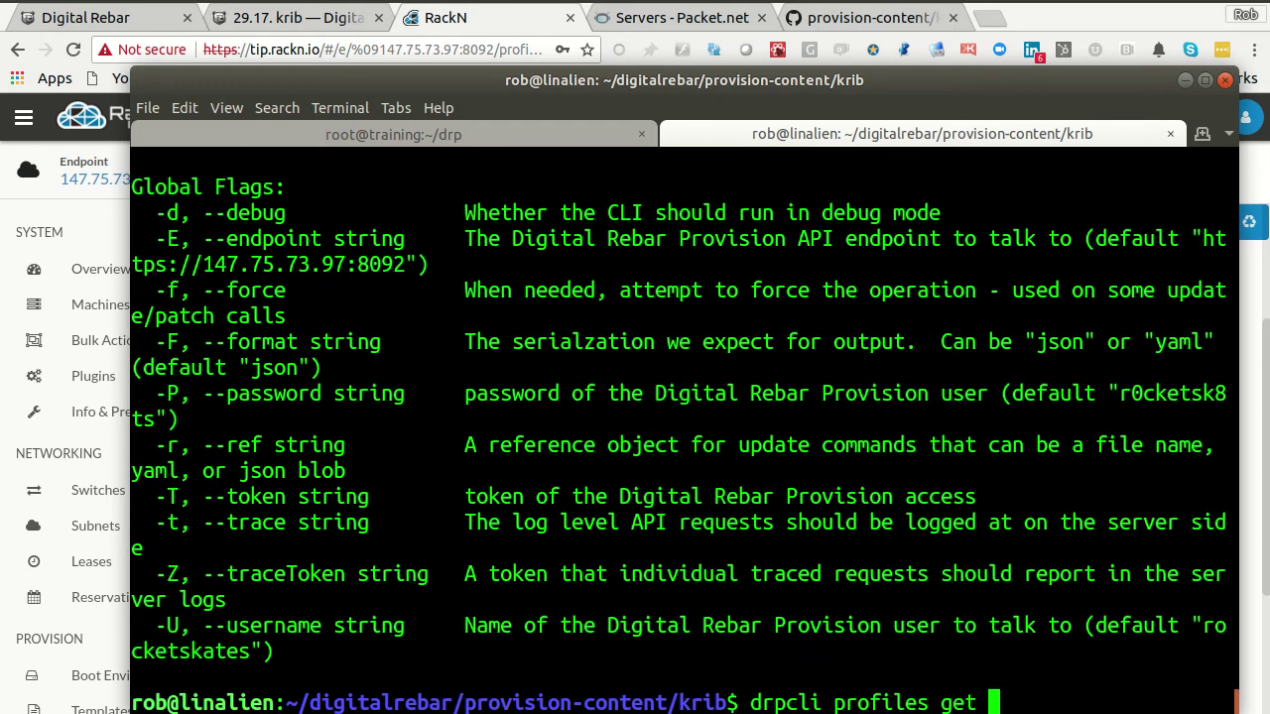
text(aram krib/cluster-admin-conf)
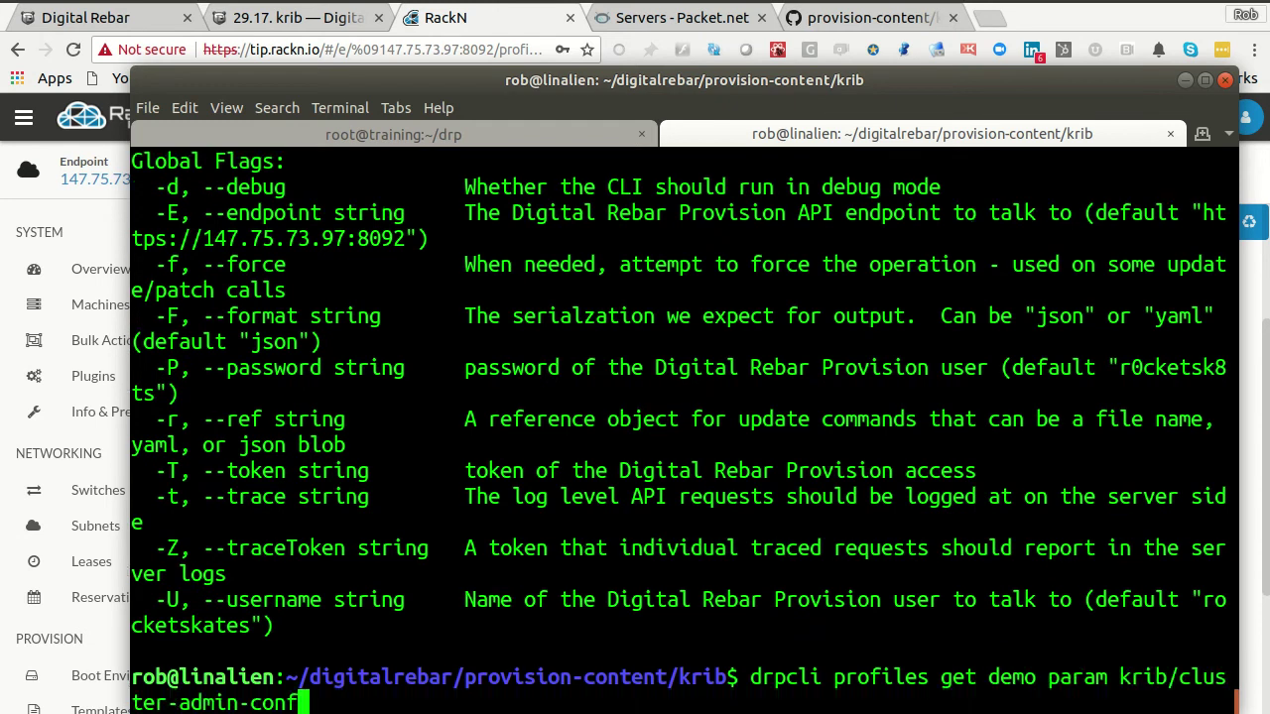
key(Return)
scroll(742, 544, up, 3)
scroll(742, 544, down, 3)
key(Up)
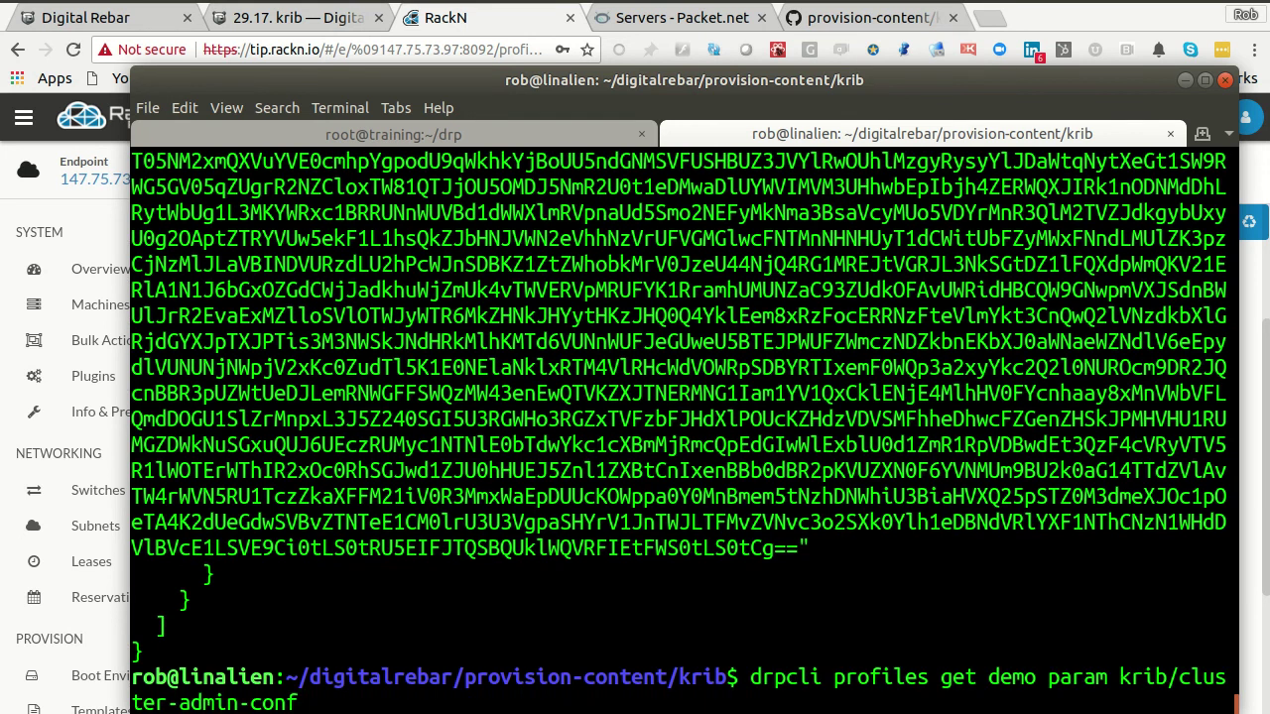
text(> admin.cof)
- Save the admin kubeconfig output into admin.conf
key(BackSpace)
text(ng)
key(BackSpace)
text(f)
key(Return)
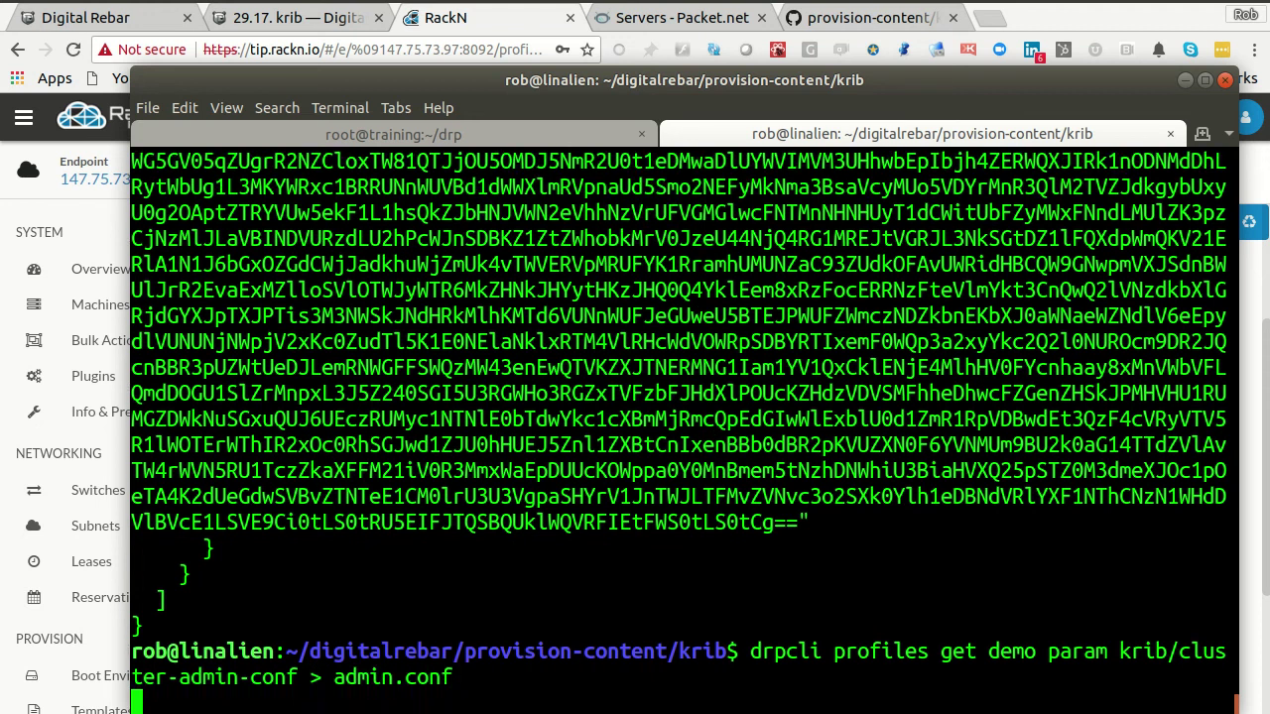
- Export KUBECONFIG=admin.conf and confirm kubectl get nodes lists four Ready nodes
text(expor)
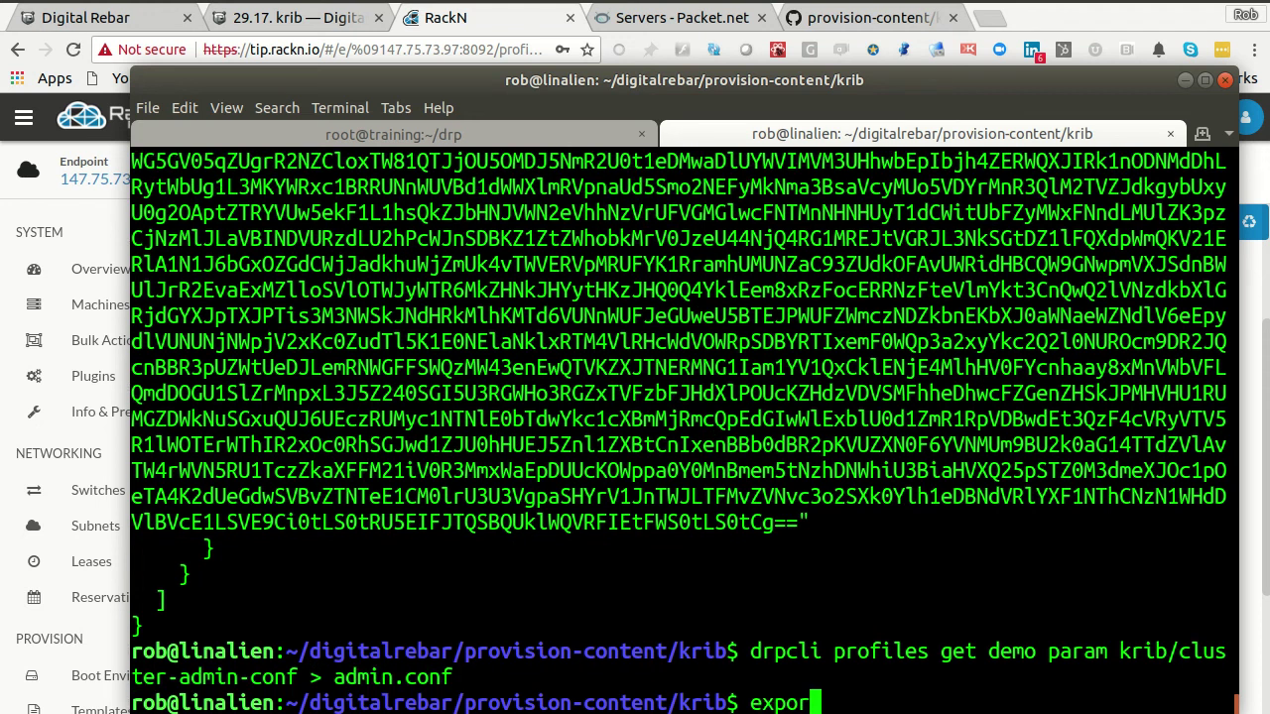
text(t KUBECONFIG=admin.conf)
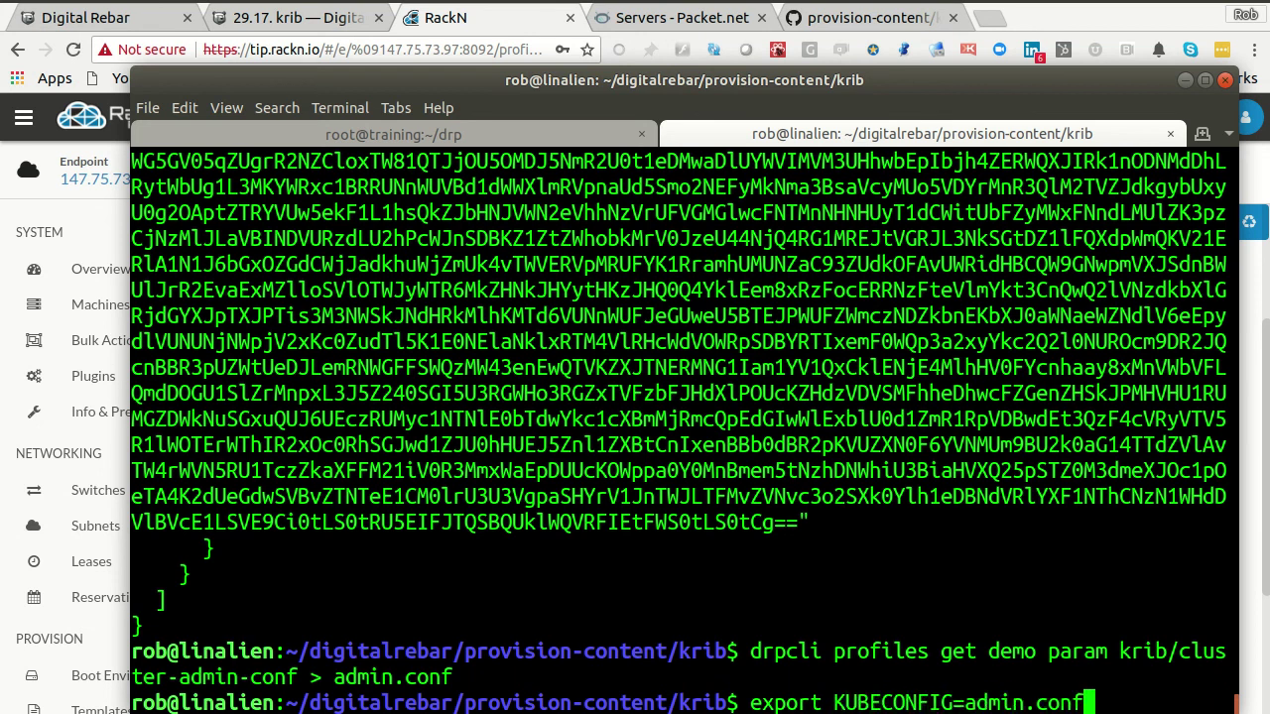
key(Return)
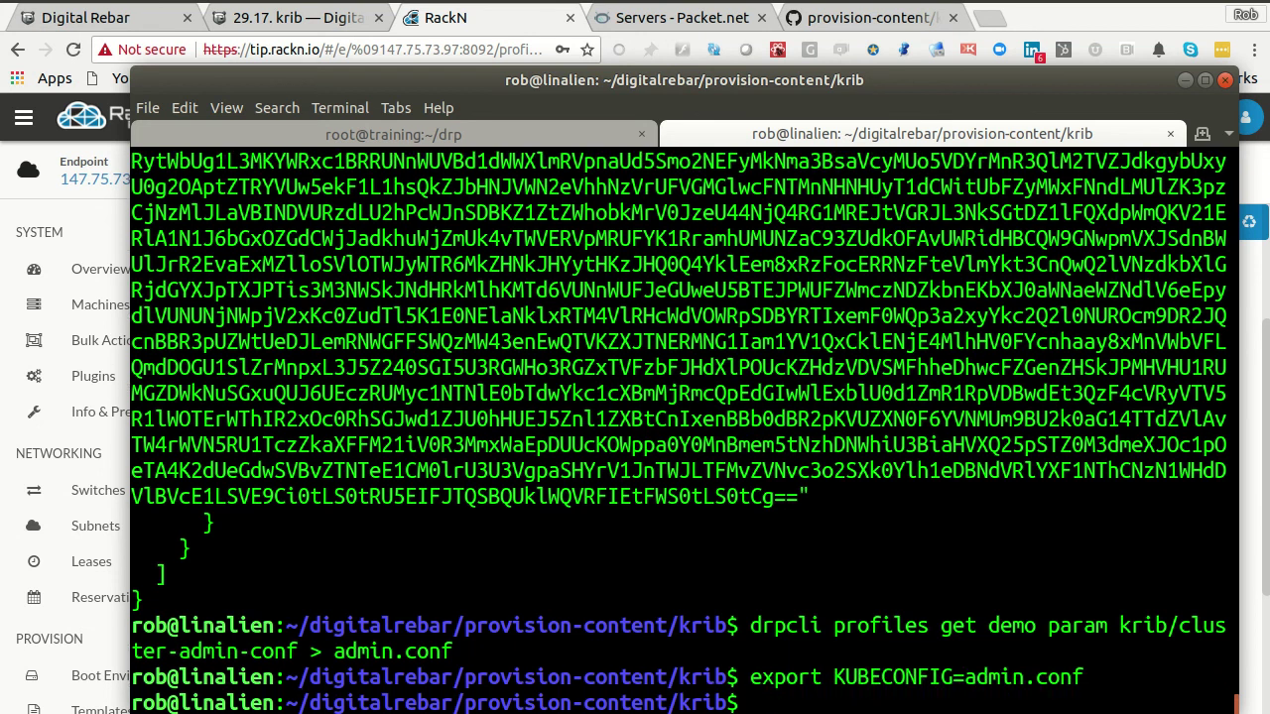
text(ku)
key(BackSpace)
text(ubectl)
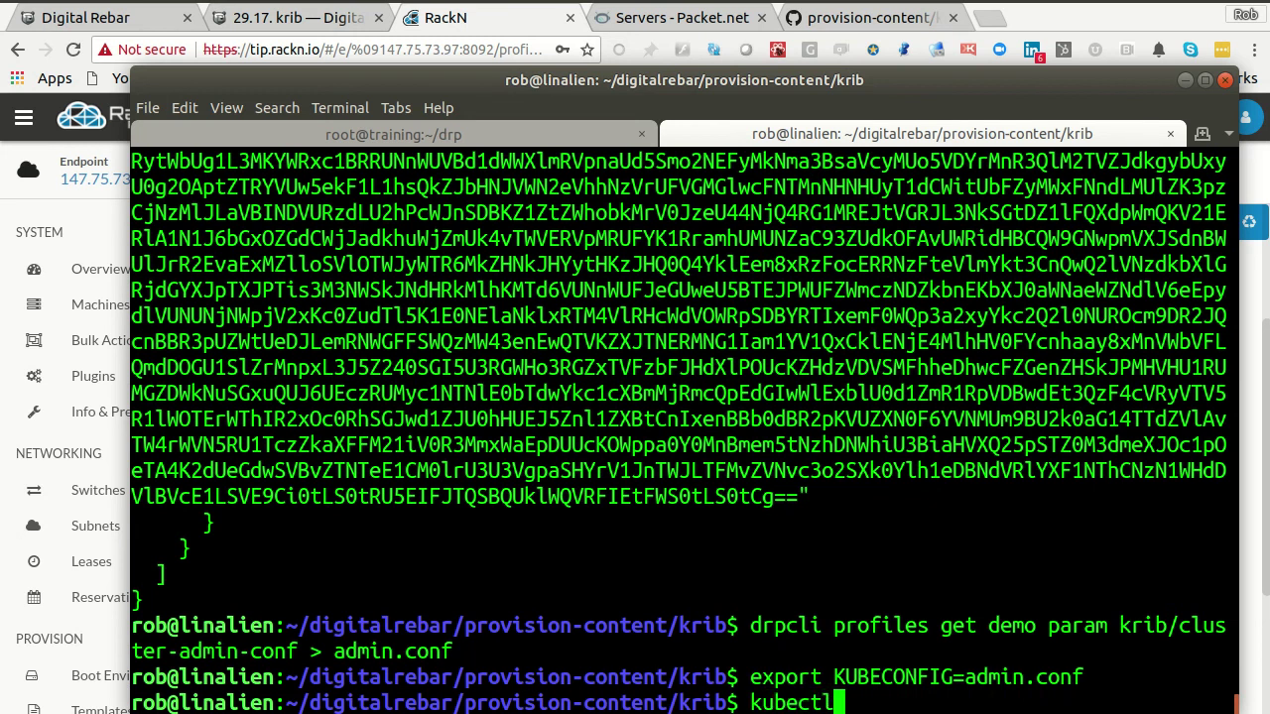
text( nodes)
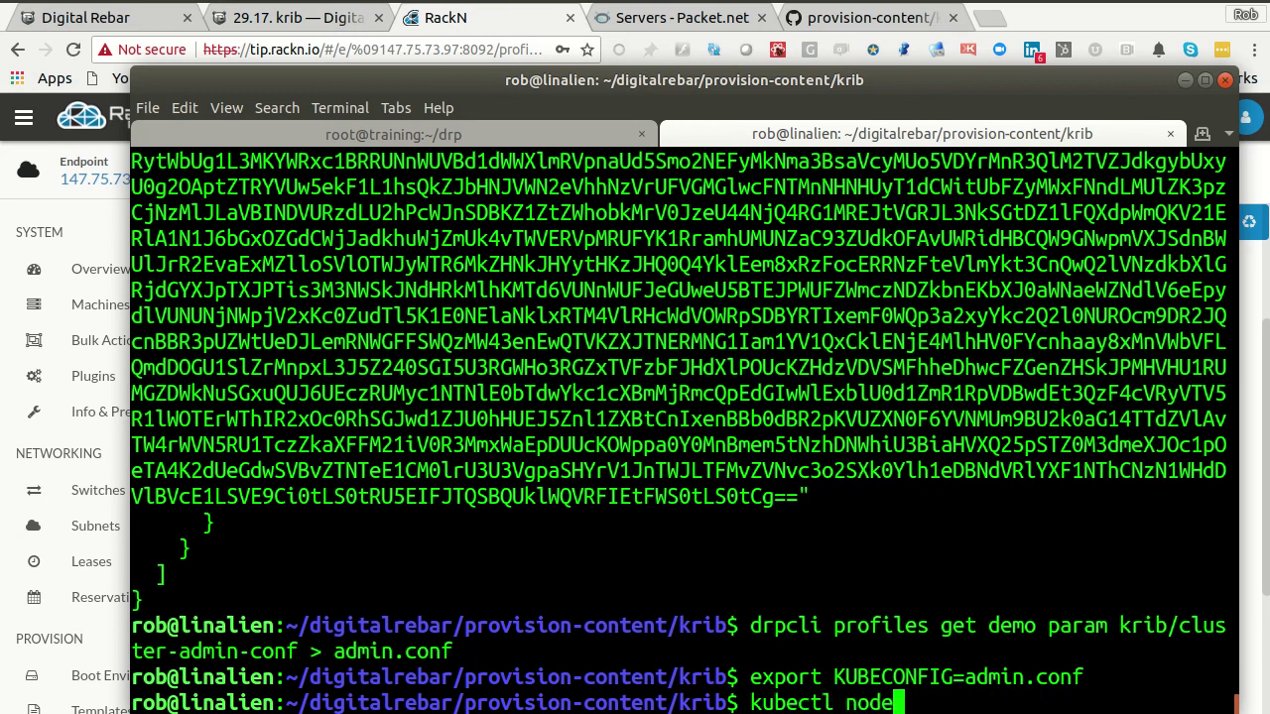
key(Left)
key(Left)
key(Left)
key(Left)
key(Left)
text(get)
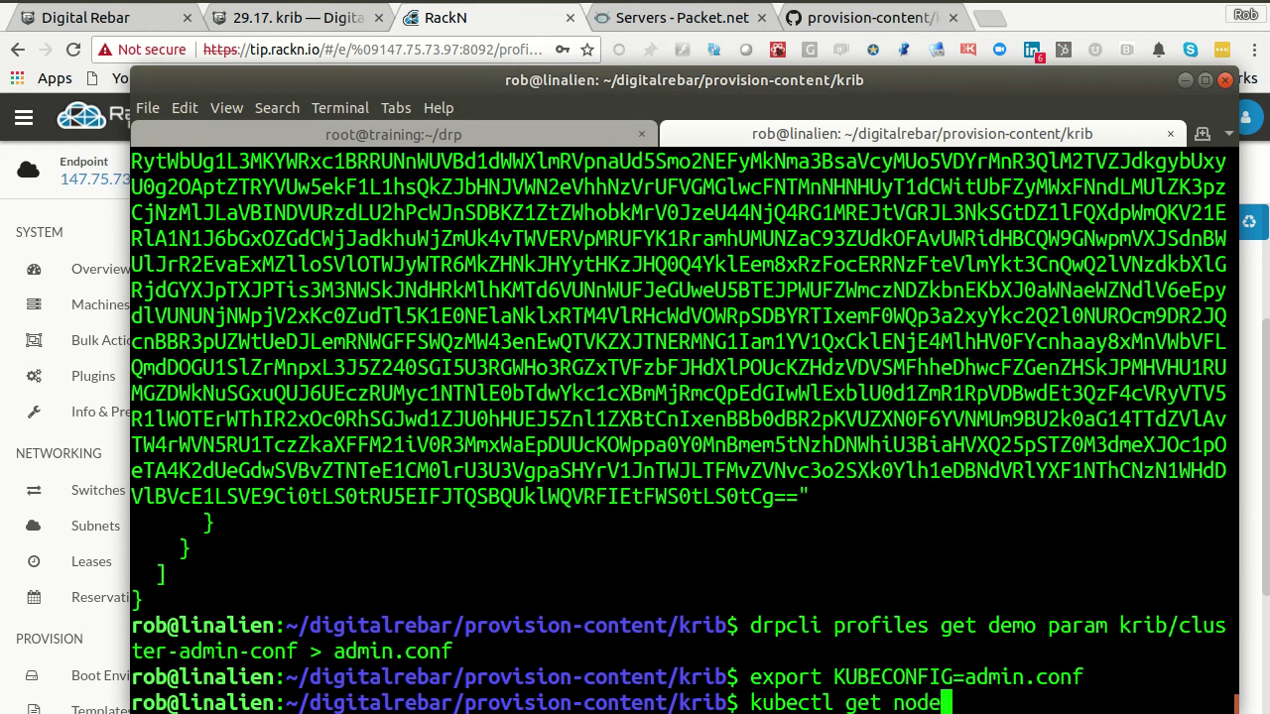
key(Return)
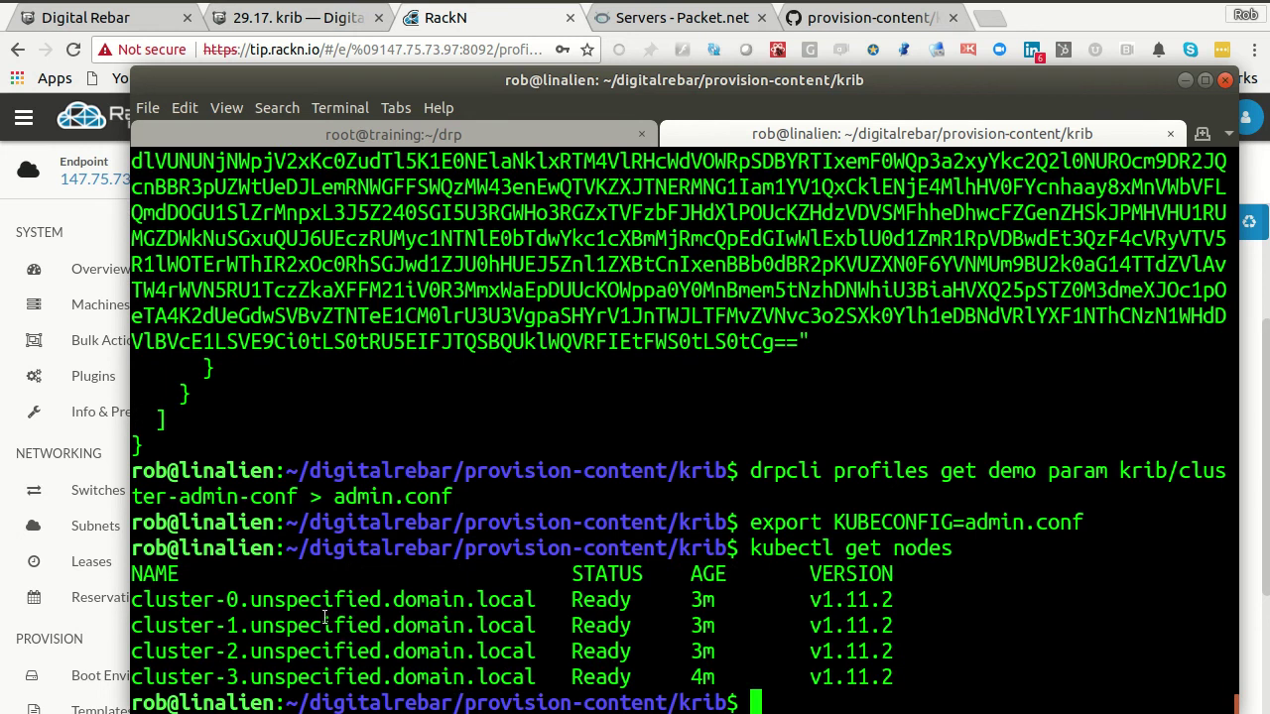
drag(227, 599, 771, 677)
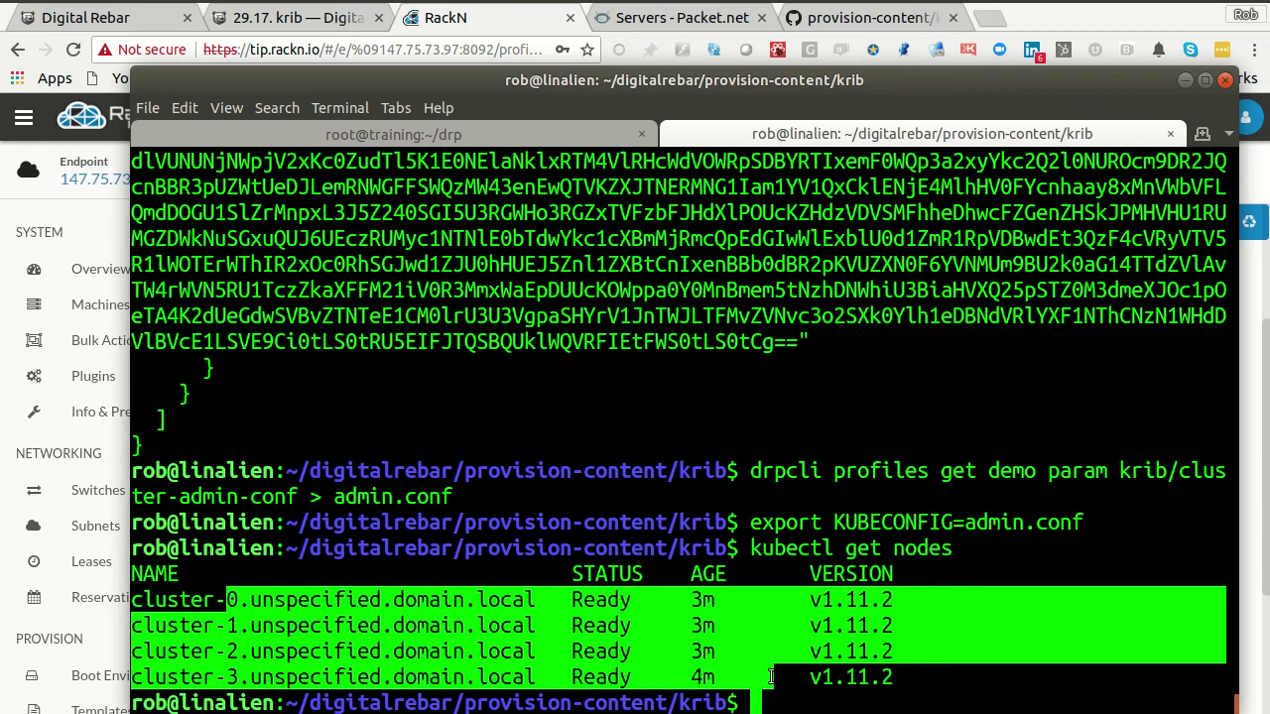
click(770, 676)
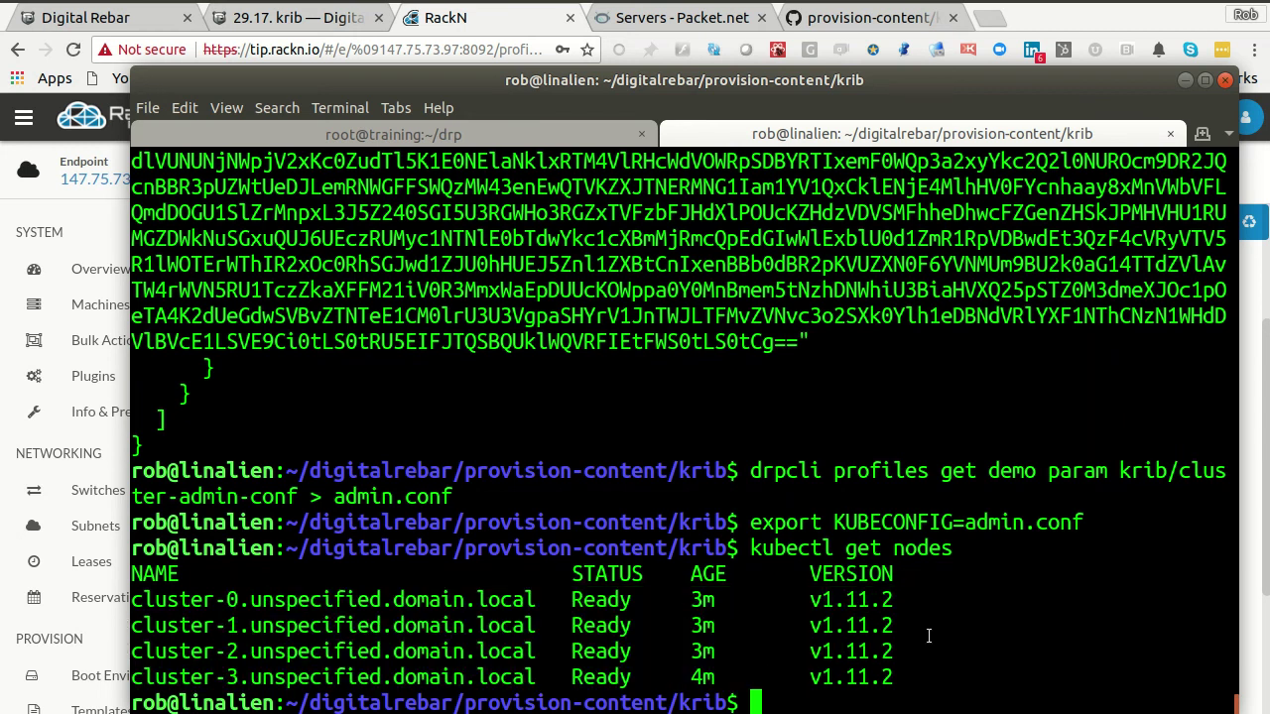
- Run kubectl get services and confirm the kubernetes service is listed
key(Up)
key(BackSpace)
key(BackSpace)
key(BackSpace)
key(BackSpace)
key(BackSpace)
text(services)
key(Return)
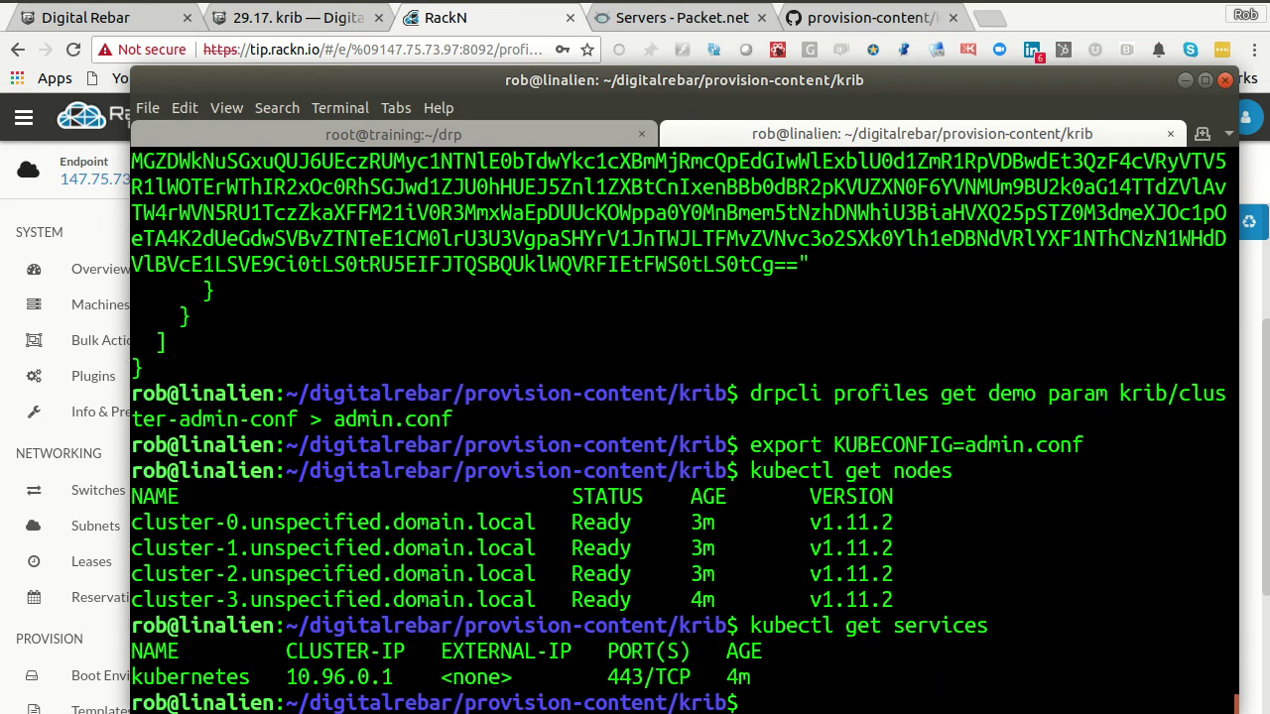
double_click(208, 677)
click(209, 676)
- Scroll the demo profile's parameters in RackN, then show the Plugins page listing certs and packet-ipmi
click(491, 22)
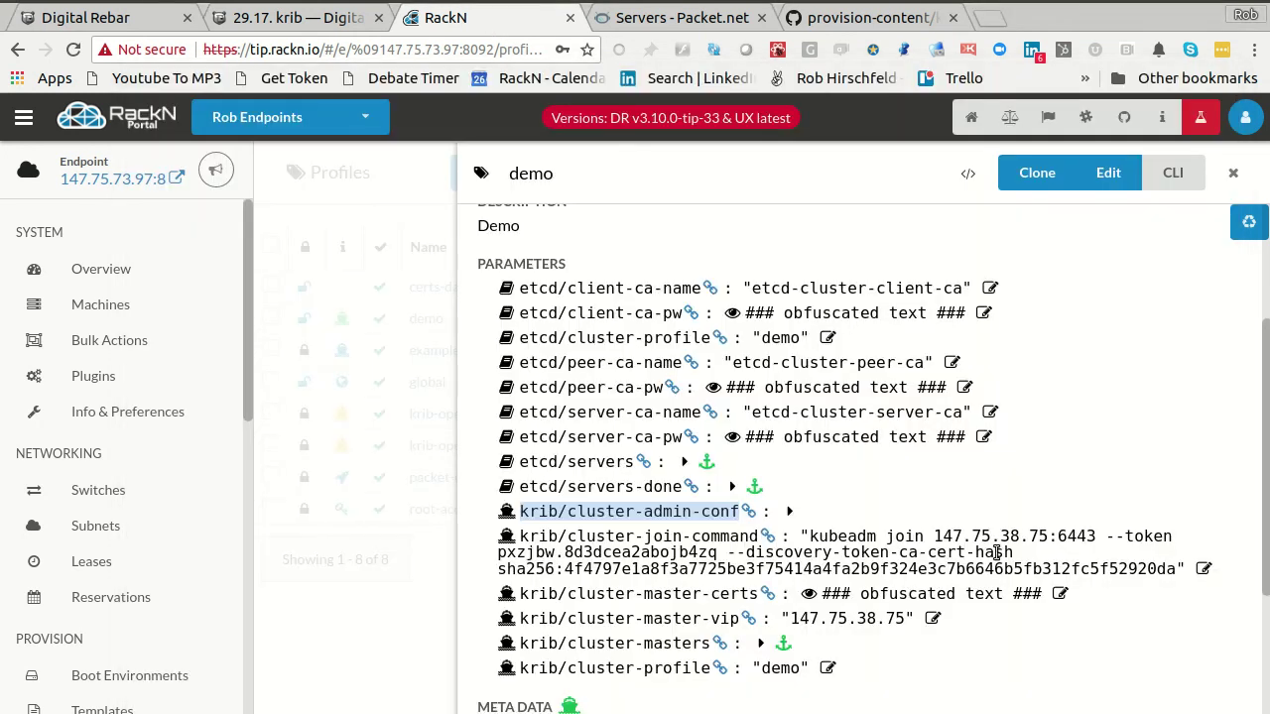
scroll(995, 550, down, 2)
scroll(995, 551, up, 2)
scroll(997, 553, down, 1)
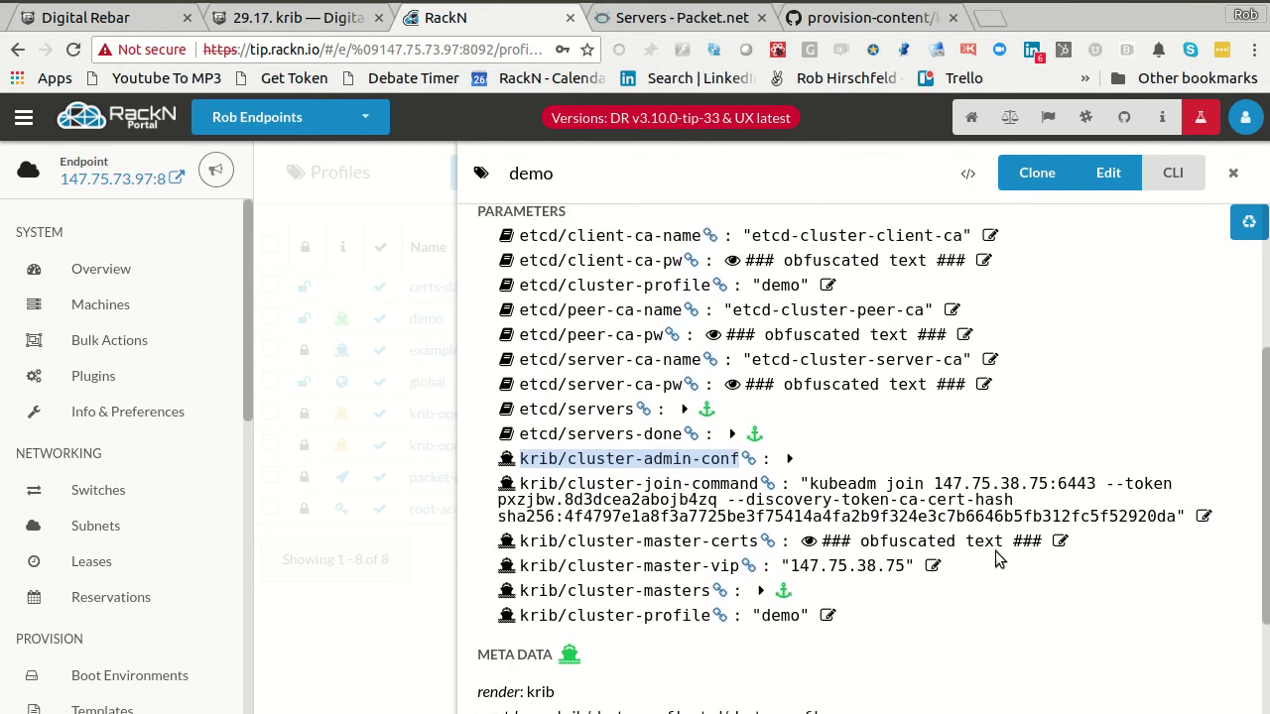
scroll(995, 551, up, 4)
scroll(995, 551, down, 4)
scroll(837, 517, up, 5)
click(120, 379)
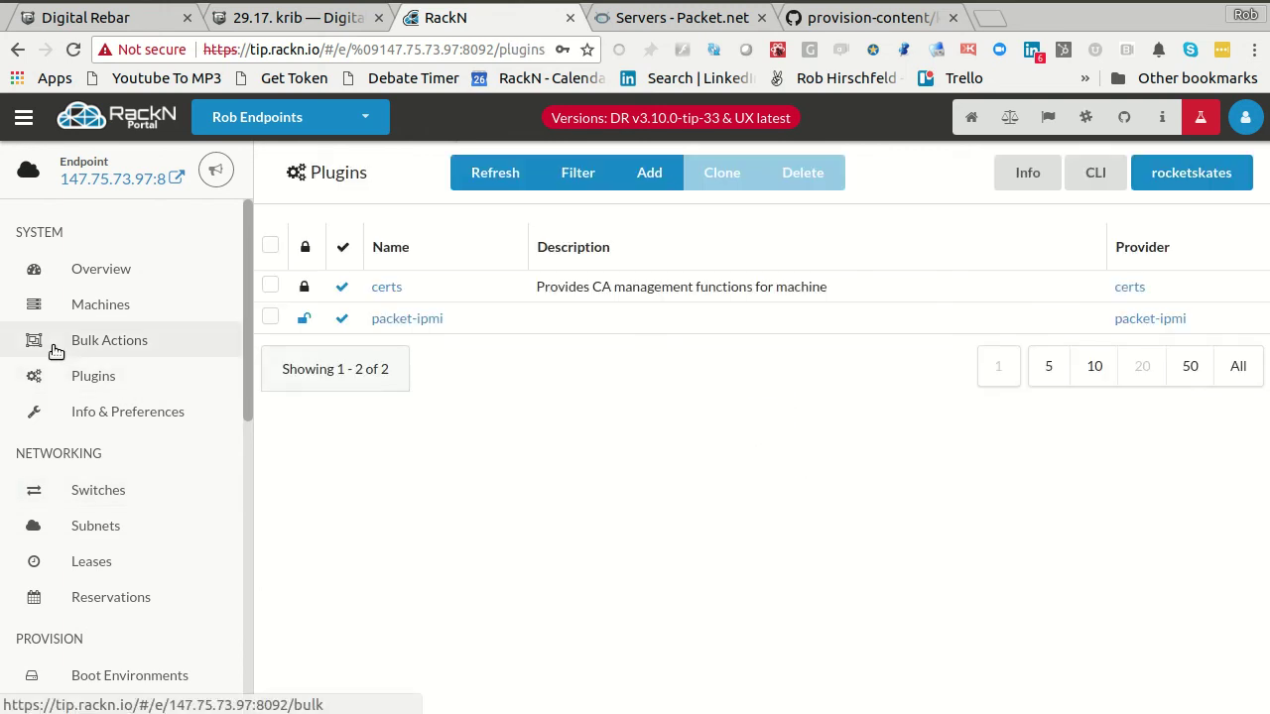
- Apply the krib-reset-cluster workflow to cluster-3 from Bulk Actions
click(55, 344)
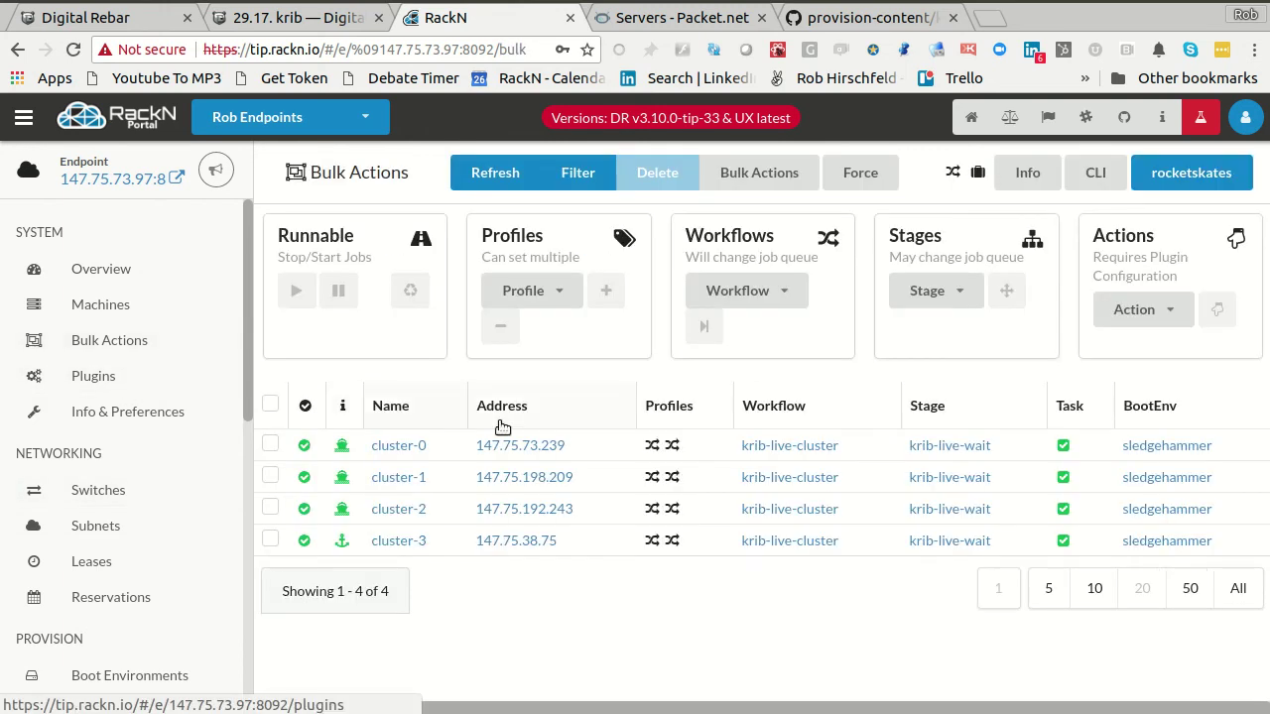
click(270, 539)
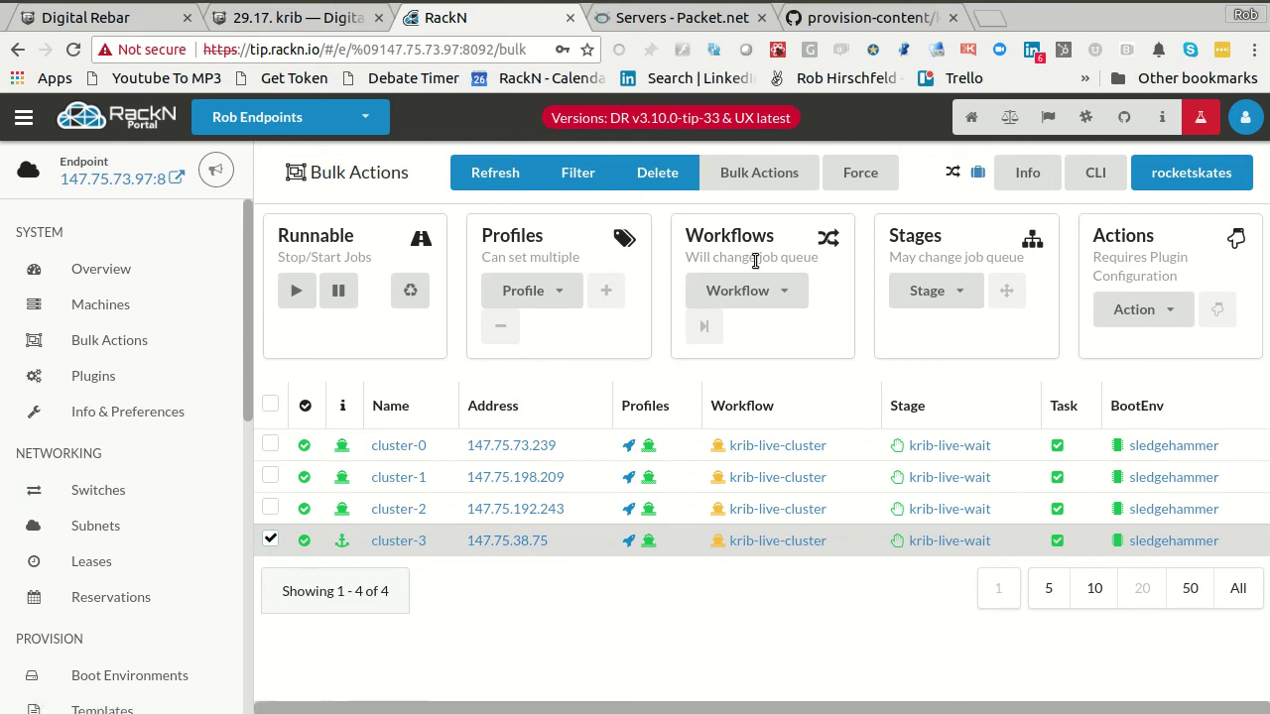
click(746, 290)
click(746, 506)
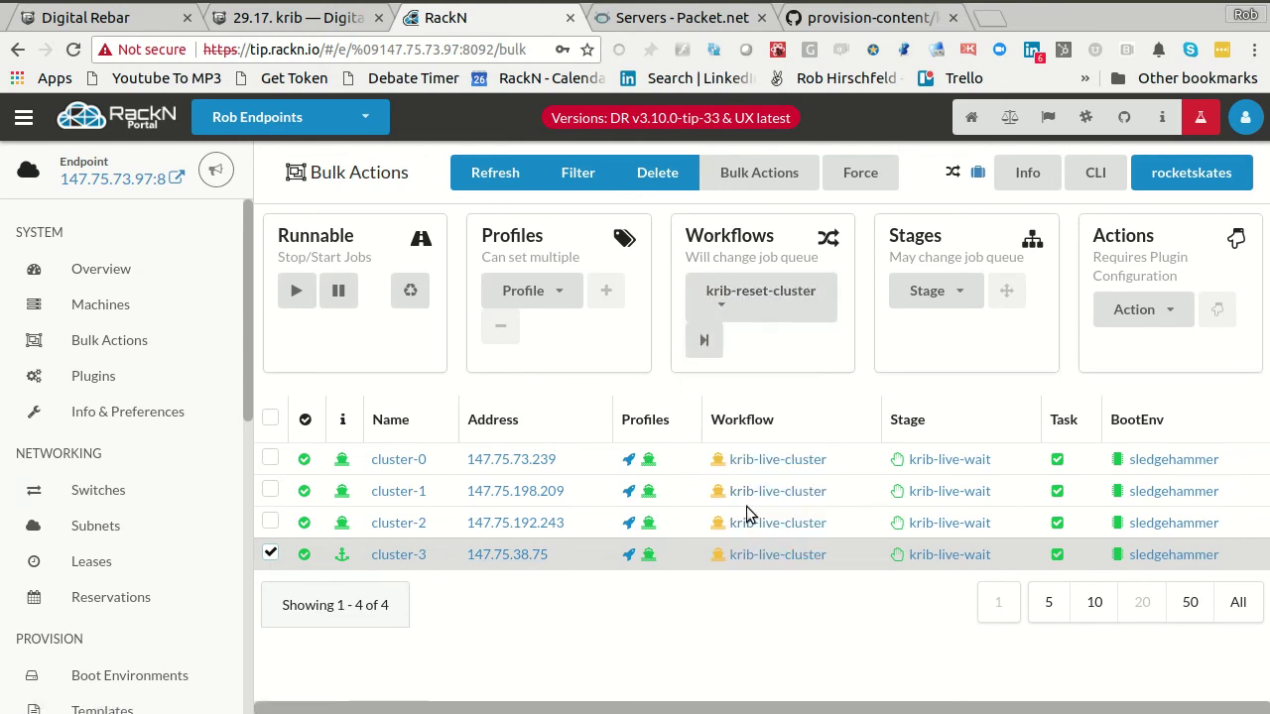
click(698, 342)
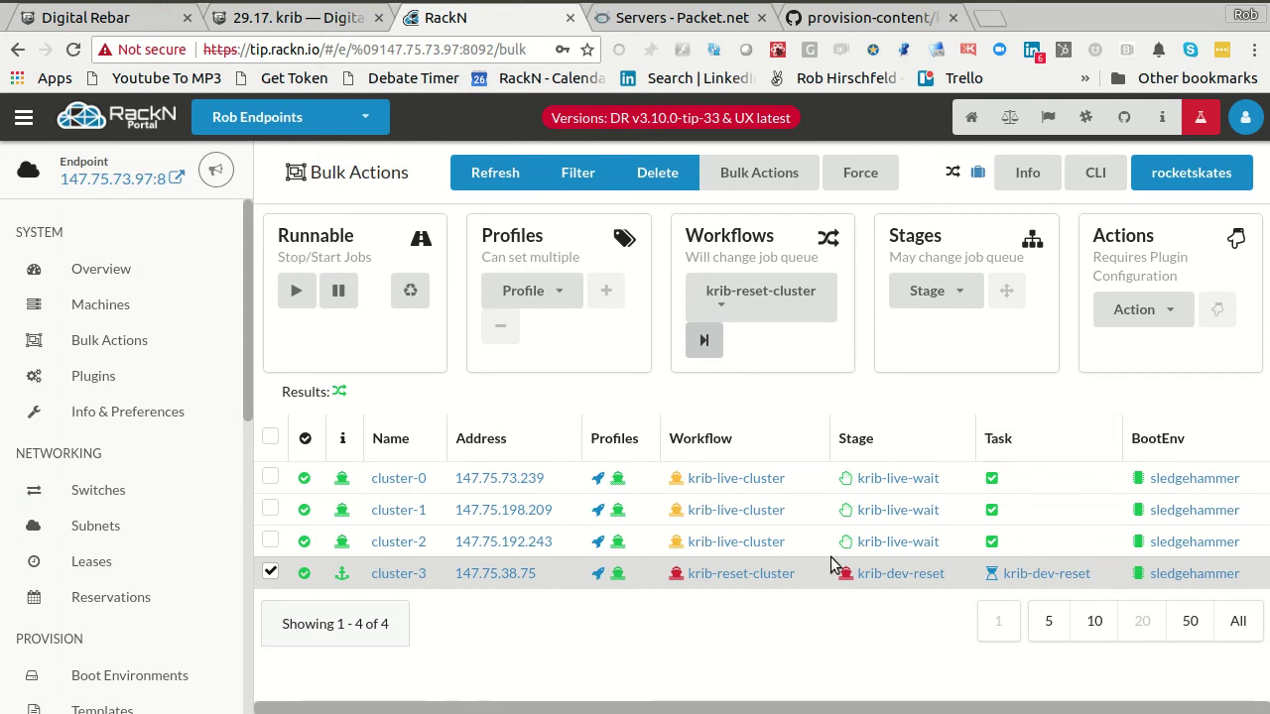
- Check that the demo profile keeps only its cluster-profile parameters, then return to Bulk Actions
click(619, 575)
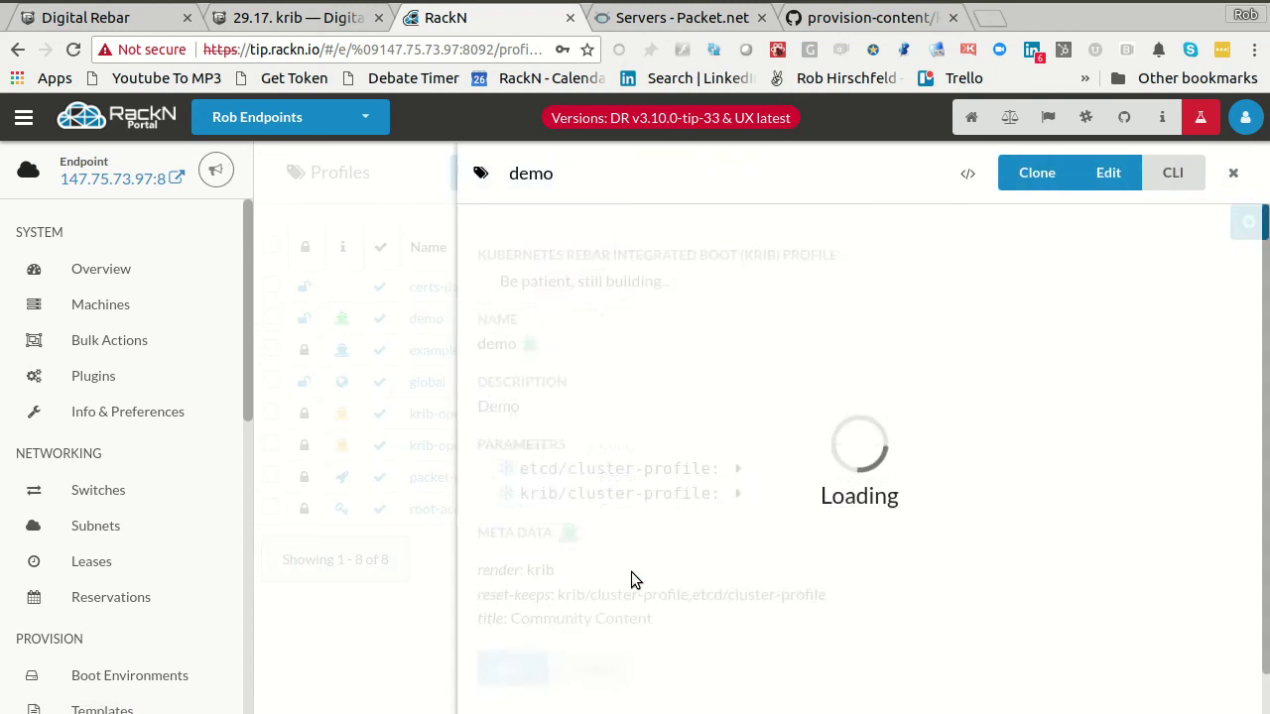
drag(609, 486, 880, 526)
click(880, 525)
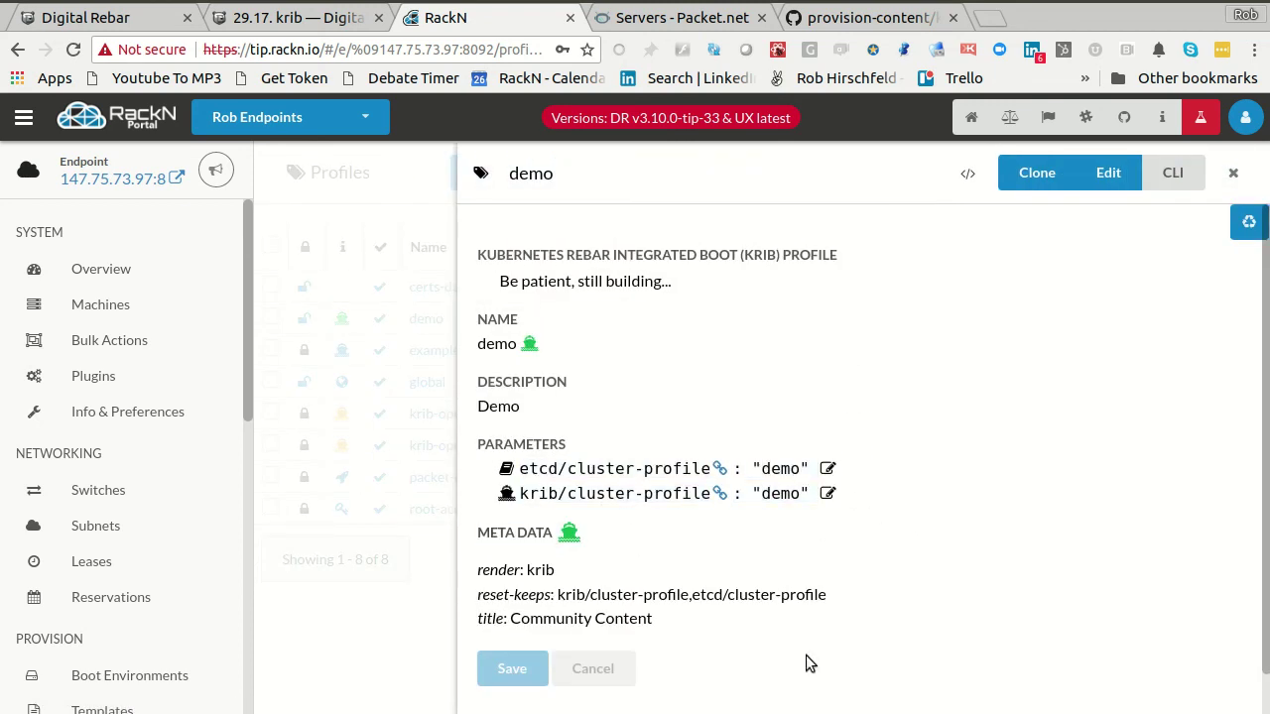
click(385, 623)
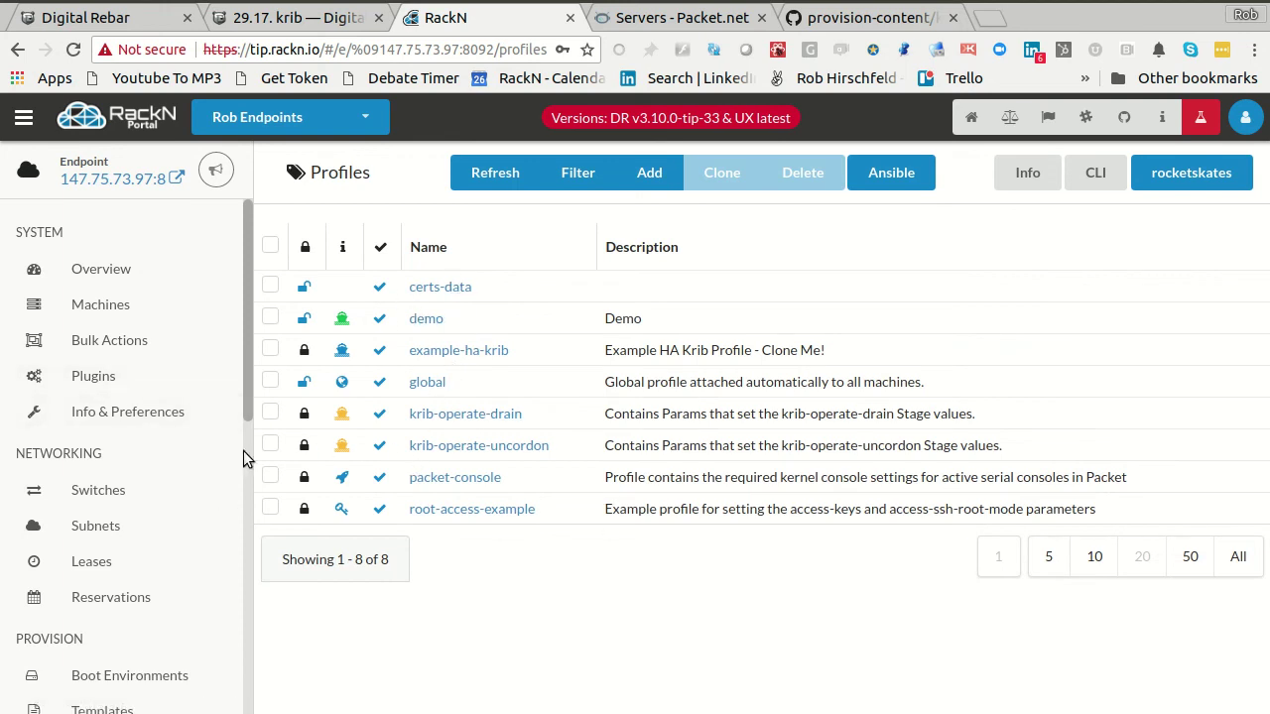
click(104, 340)
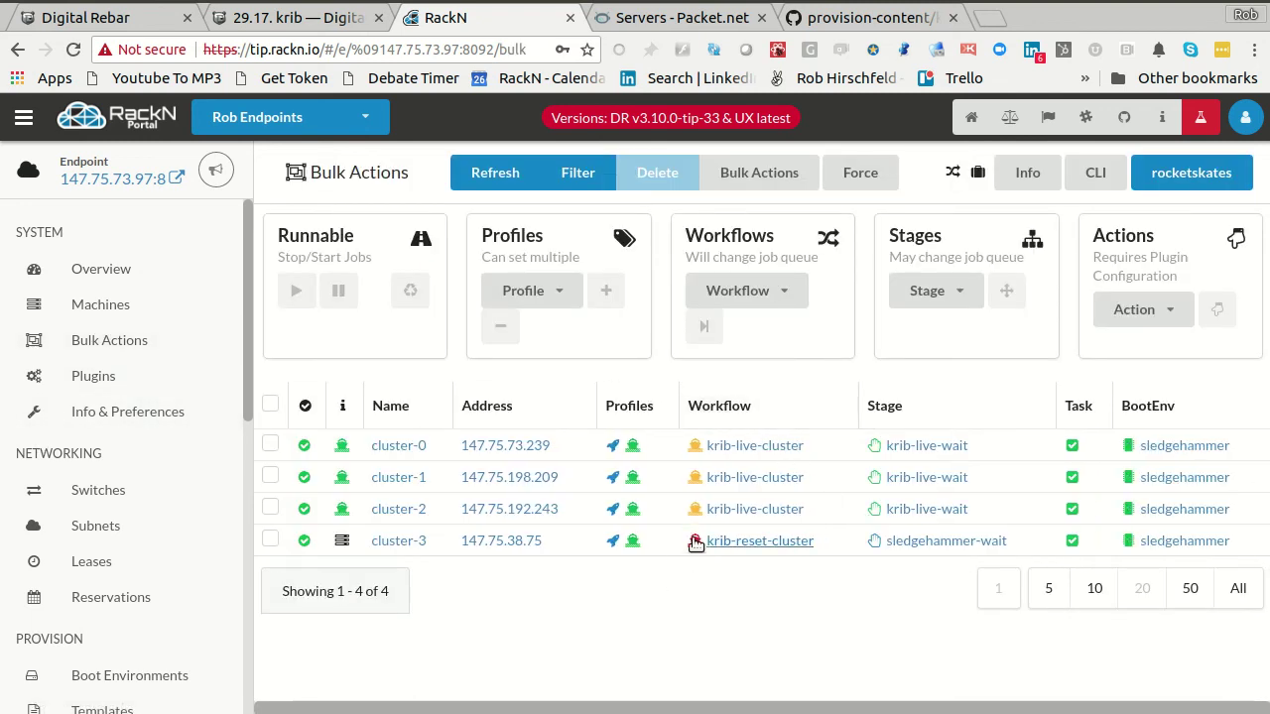
- Select all four cluster machines, toggle them not runnable then runnable, and recycle them to discovery
click(269, 404)
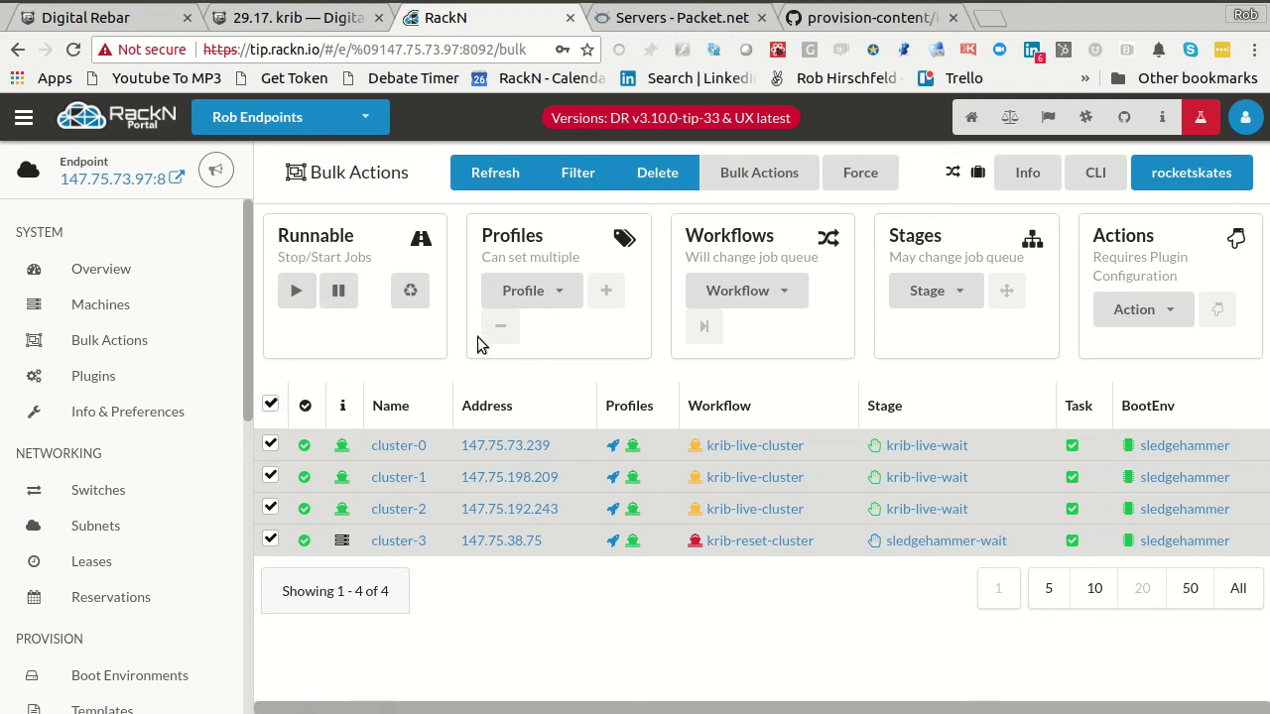
click(337, 293)
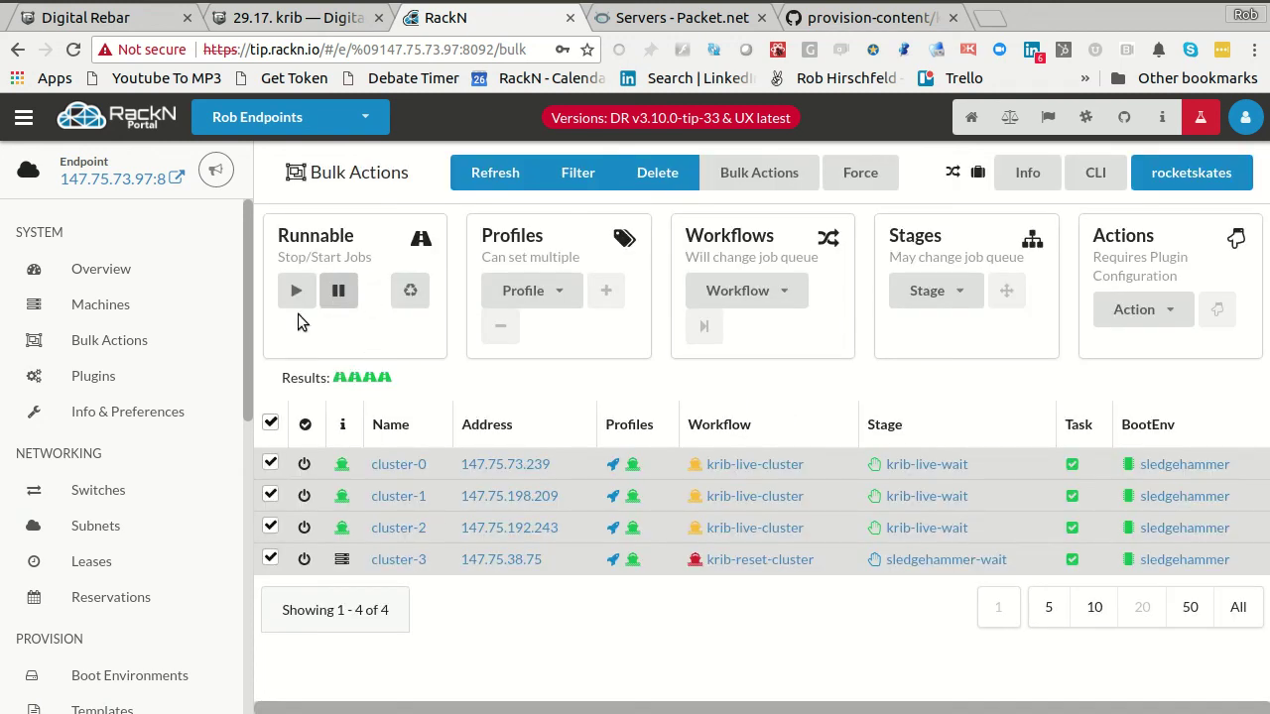
click(296, 293)
click(412, 293)
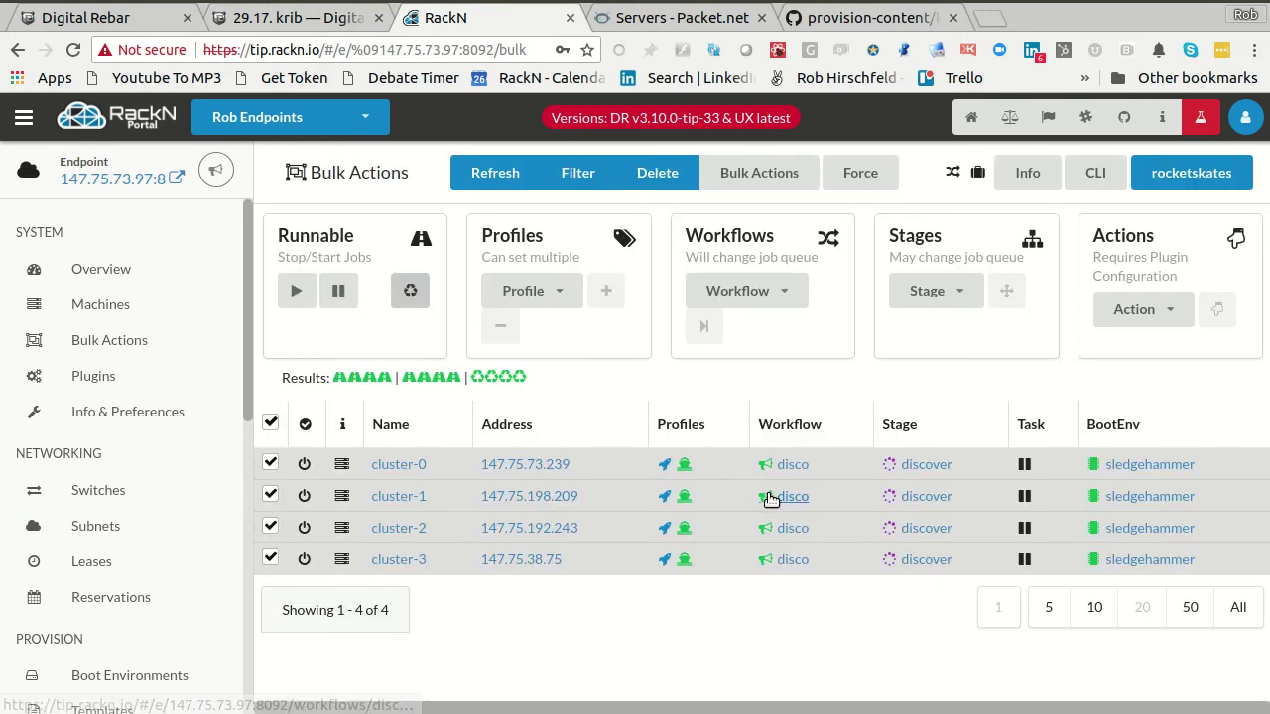
- Run the powercycle plugin action on all four machines and check the Packet servers list
click(1168, 310)
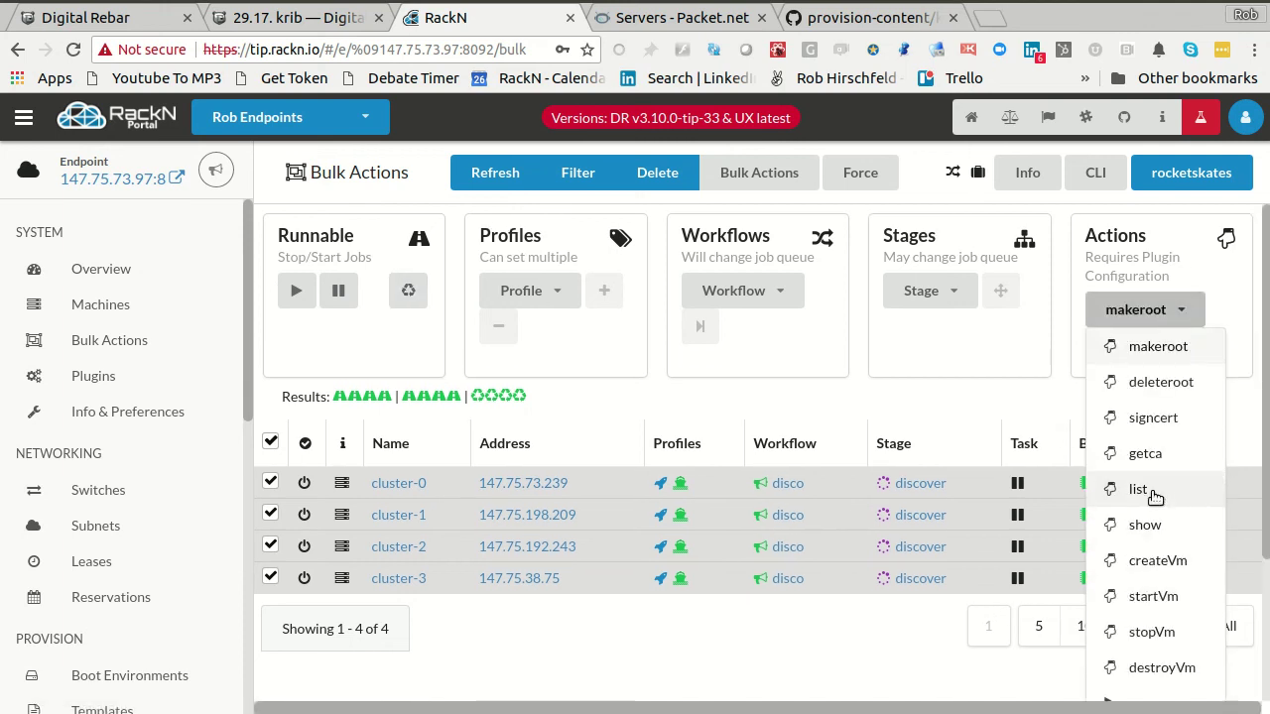
scroll(1149, 522, down, 2)
click(1148, 612)
click(1113, 346)
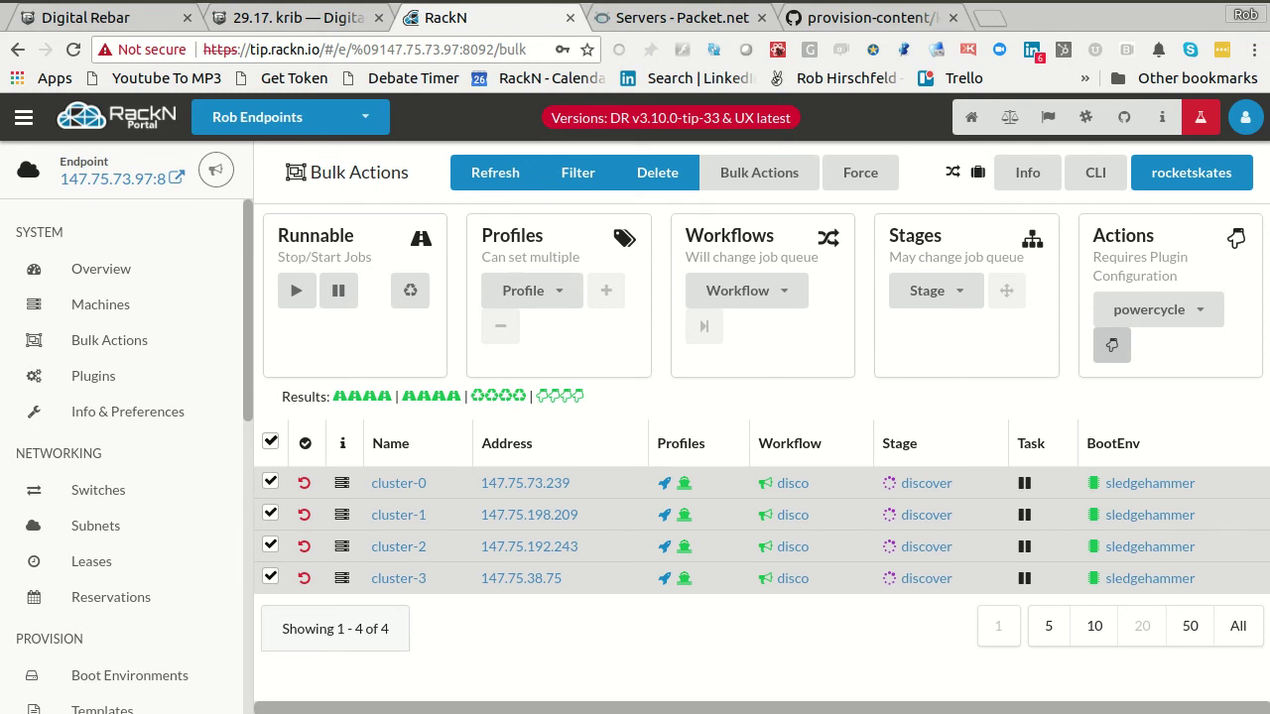
click(683, 22)
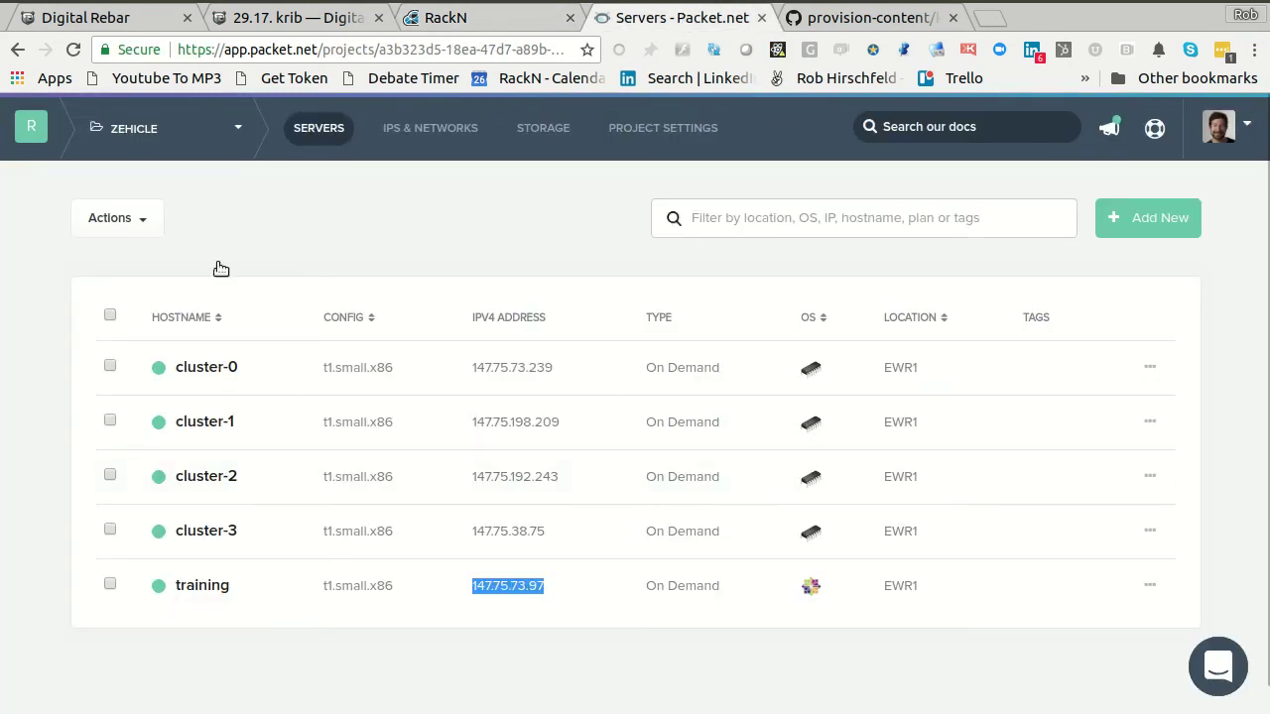
- Reload the Packet servers list, glance at cluster-0's server actions, and return to RackN Bulk Actions
click(284, 199)
key(ctrl+r)
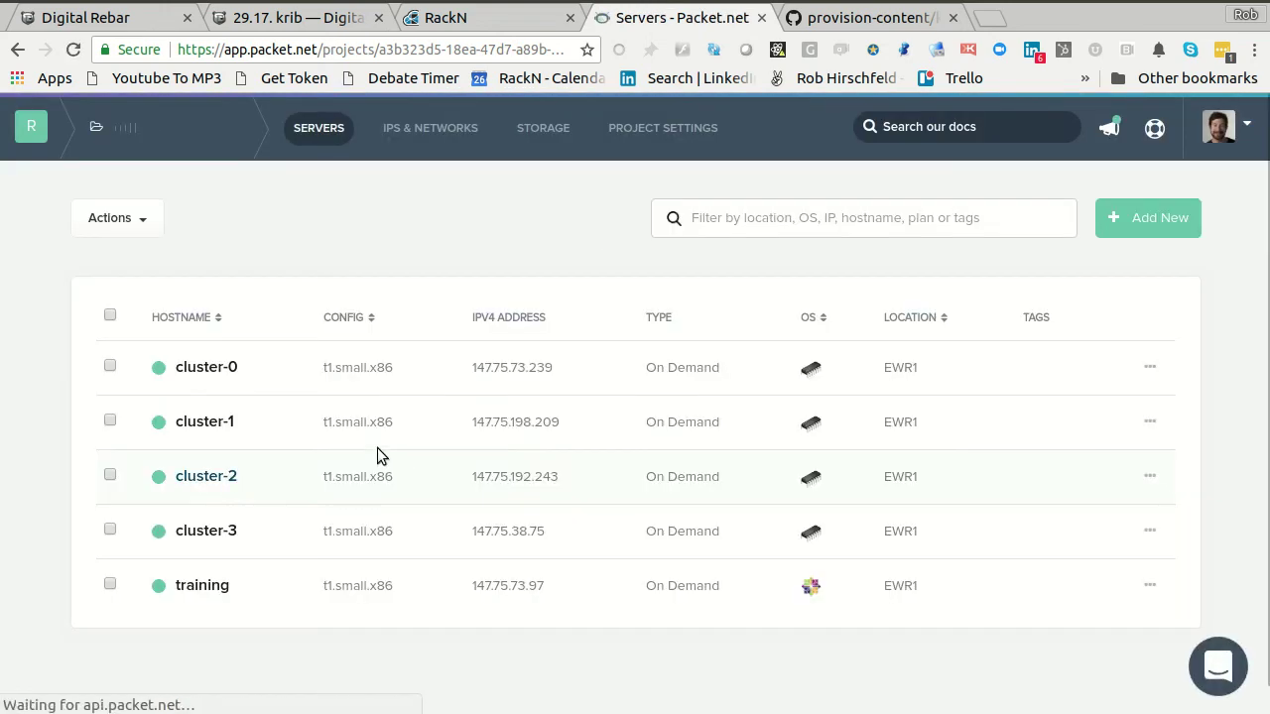
click(1152, 369)
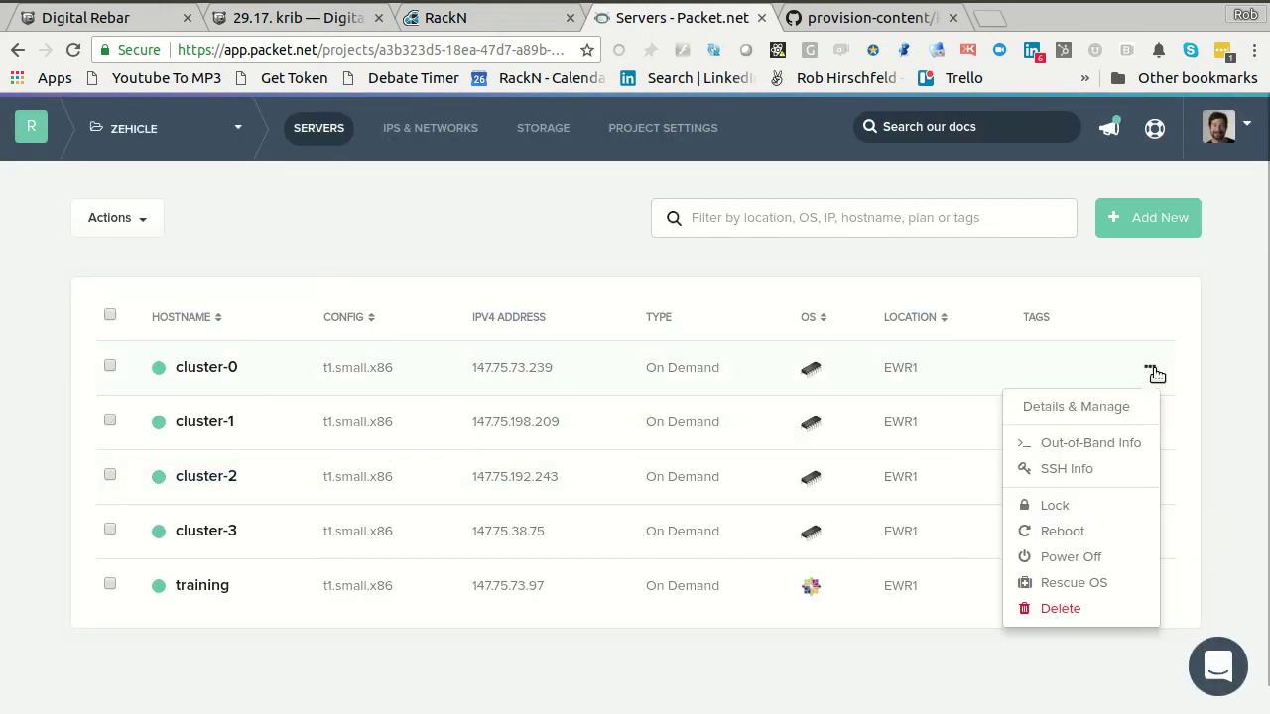
click(1153, 371)
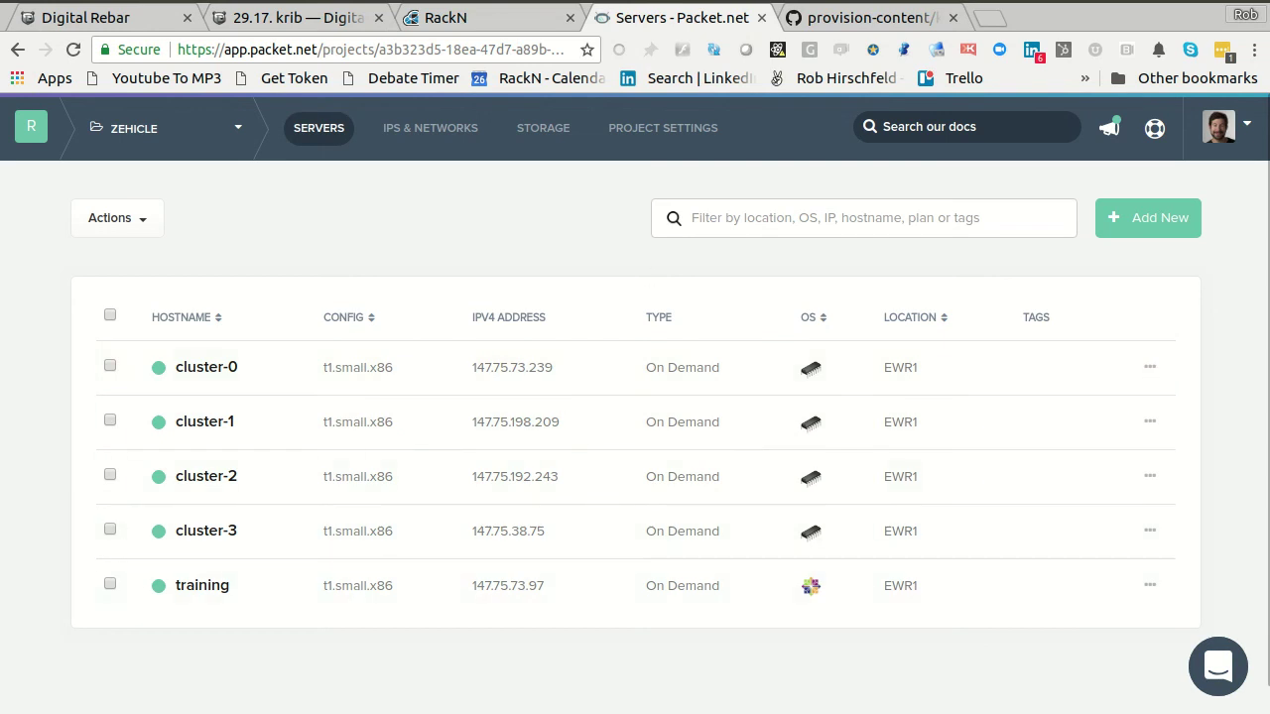
click(496, 19)
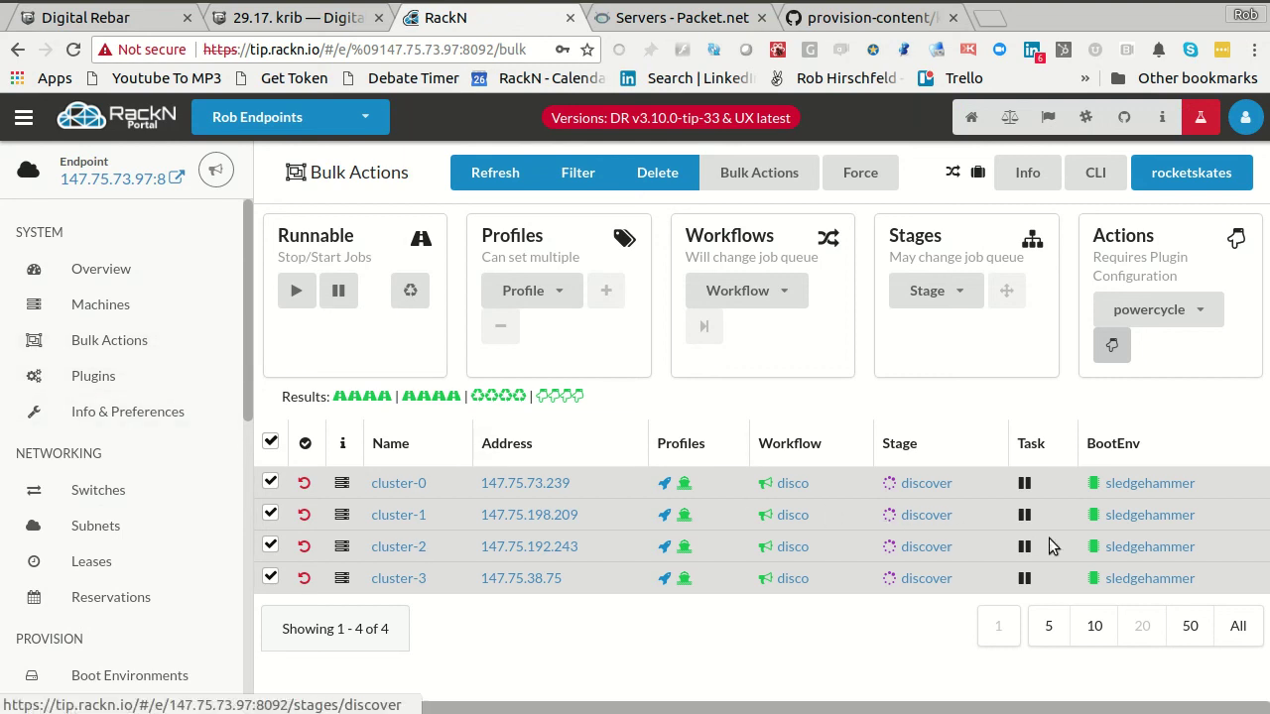
- Re-select all four machines, confirm the Workflow dropdown still shows disco, and open the Workflows page
click(271, 443)
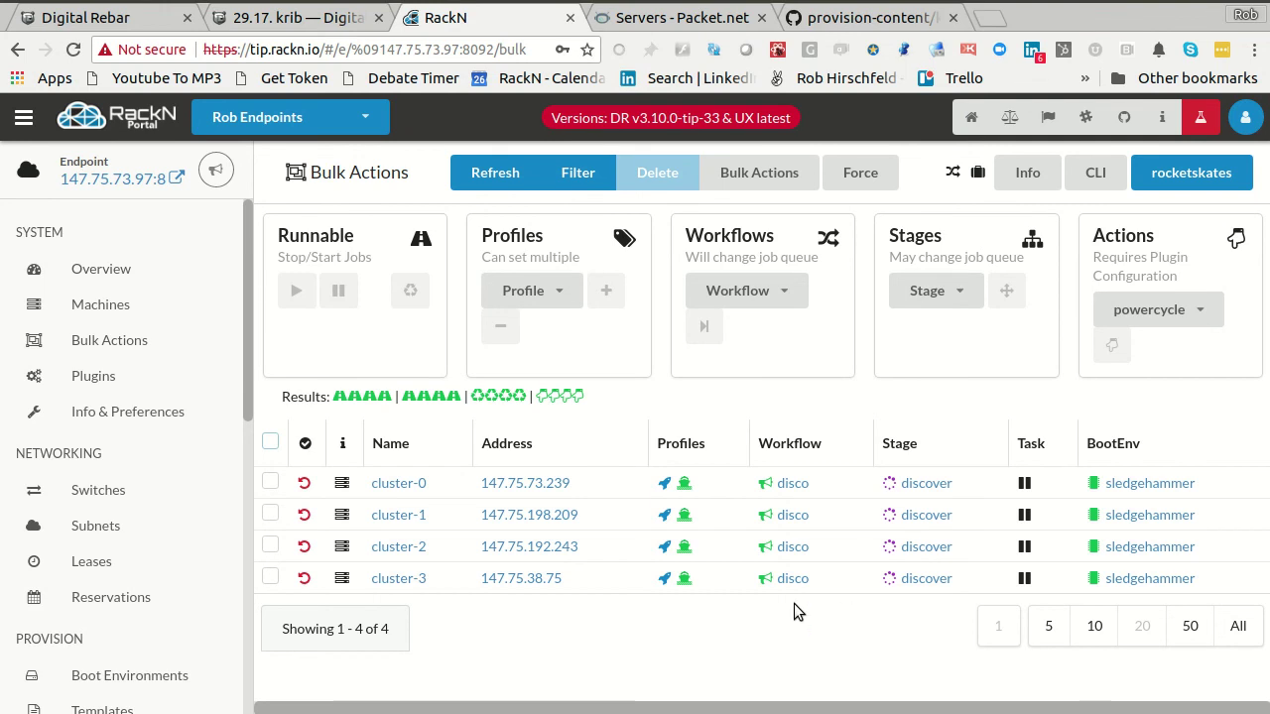
click(270, 443)
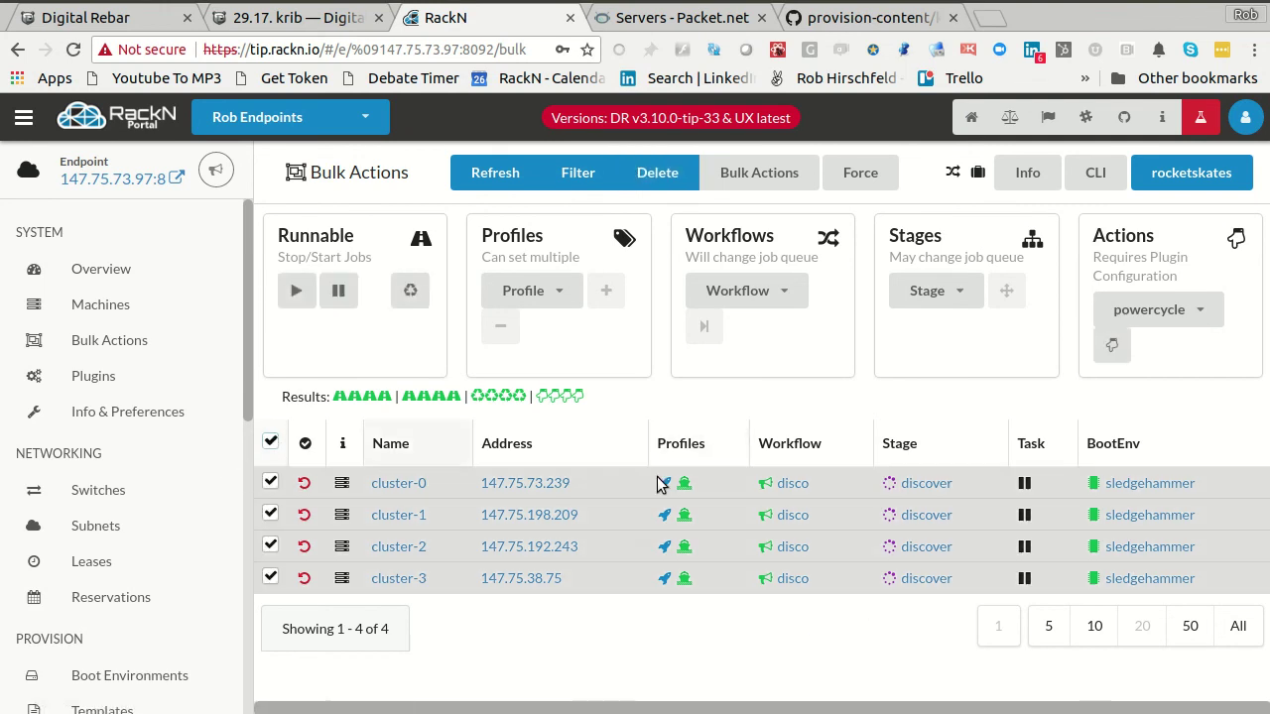
click(734, 290)
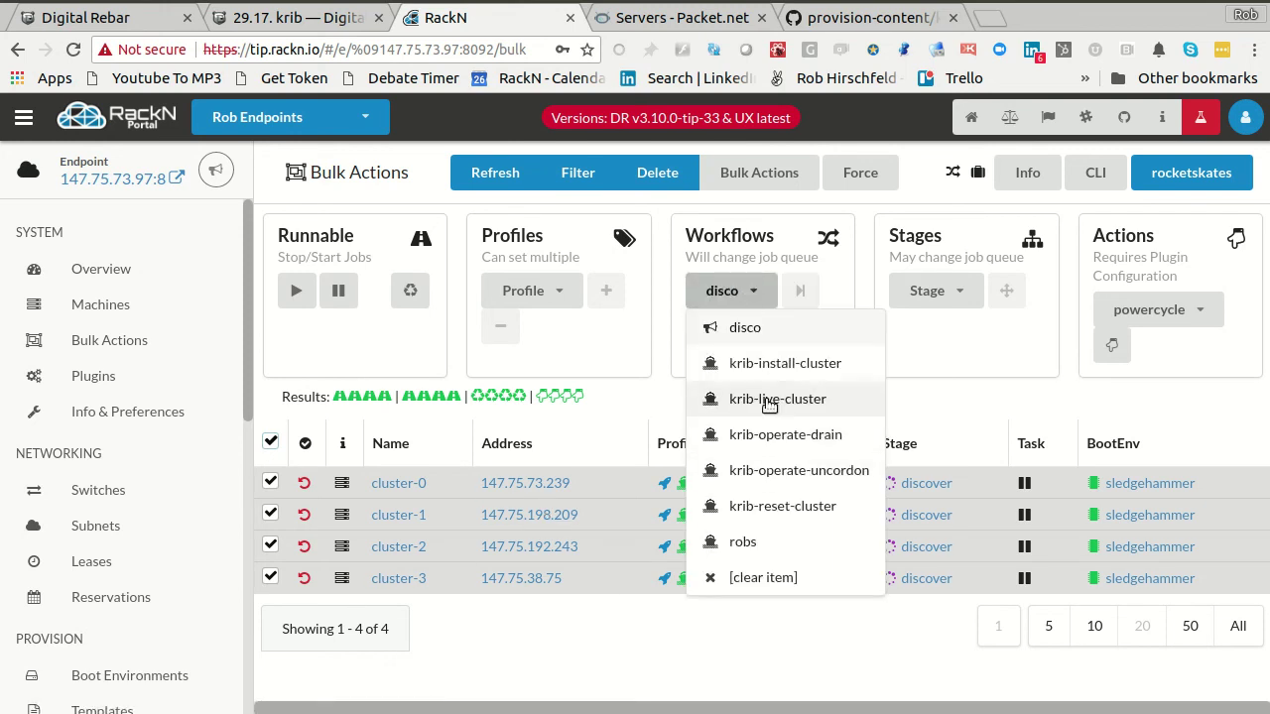
click(744, 328)
scroll(119, 596, down, 5)
scroll(129, 511, up, 3)
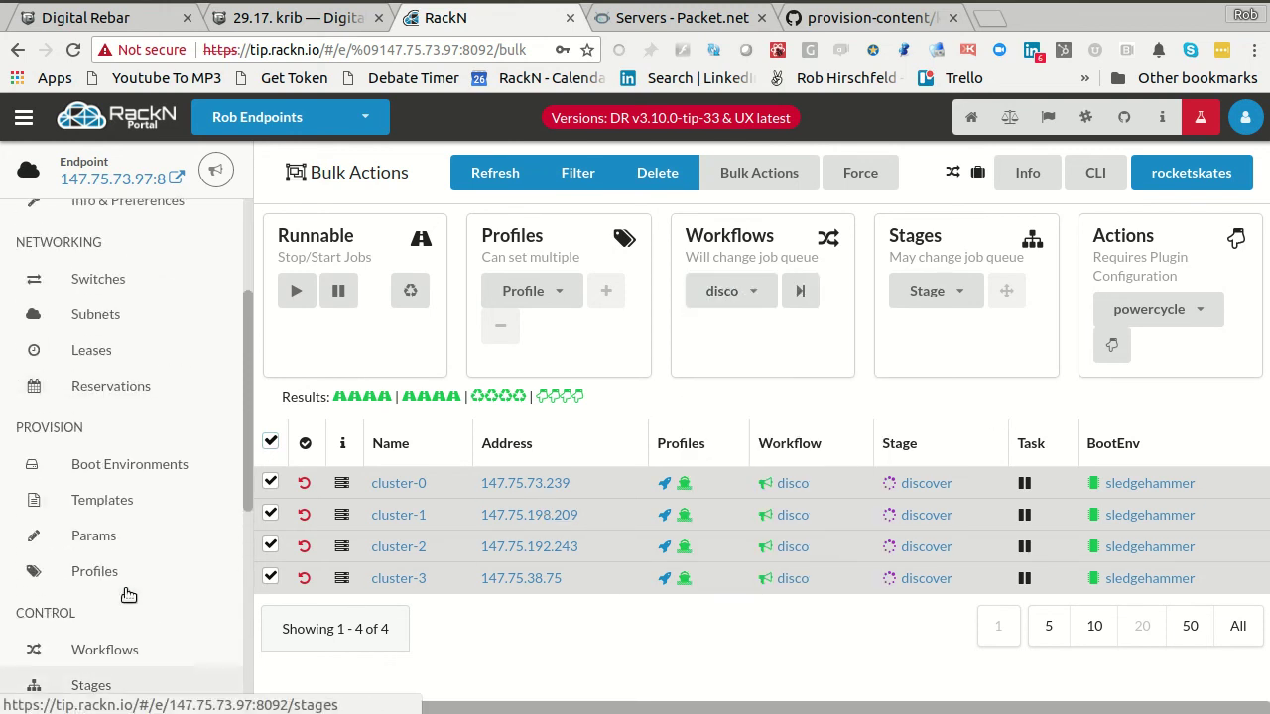
click(87, 650)
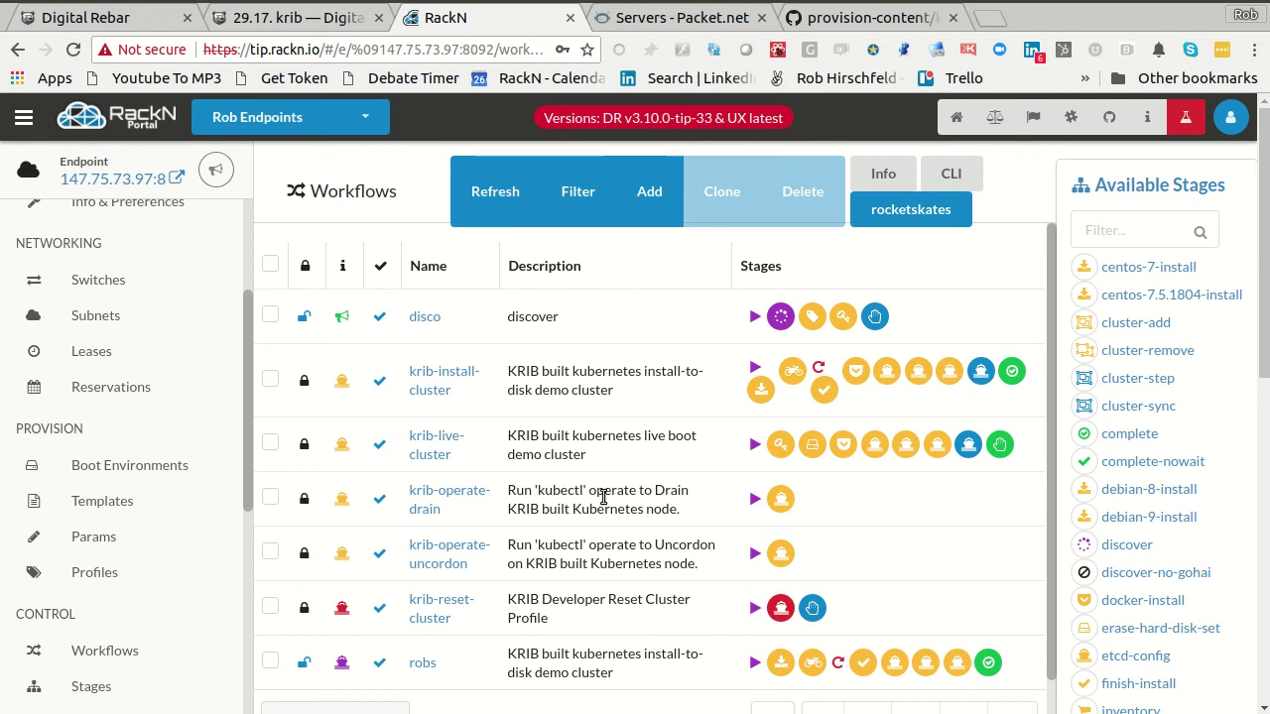
- Open provision-content's integrations/krib/new-packet-cluster.tf file on GitHub
click(873, 17)
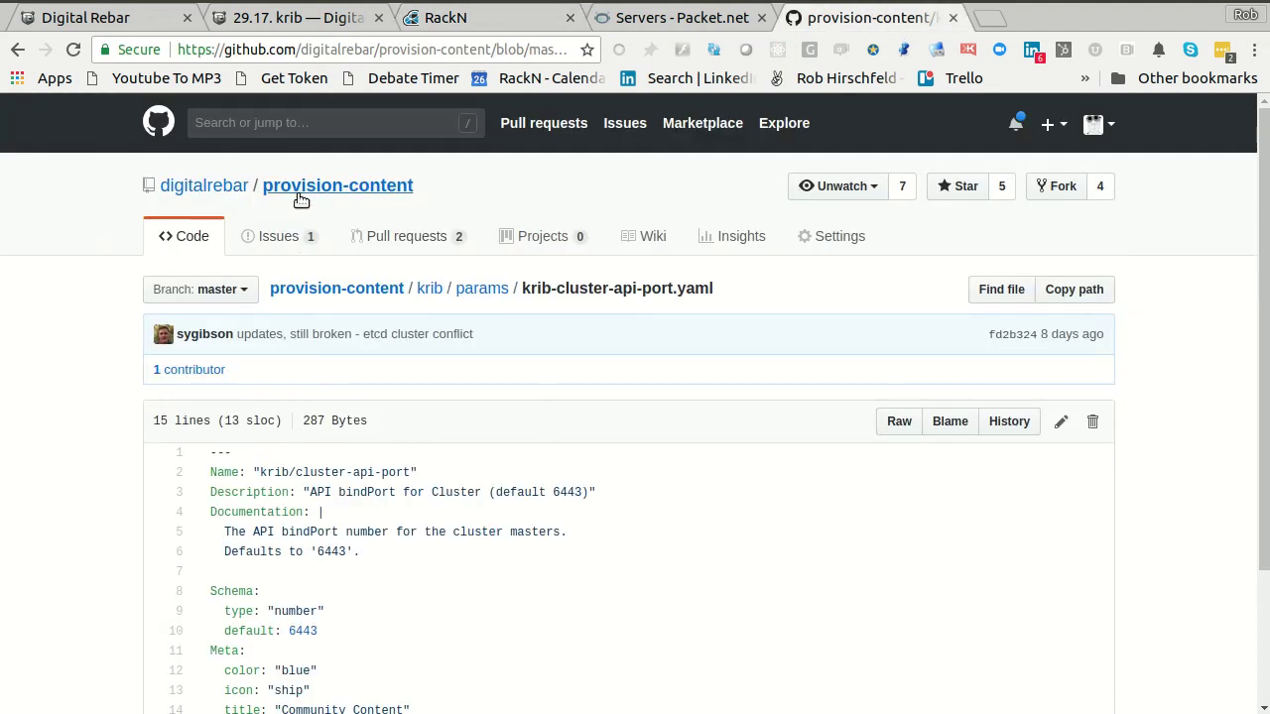
click(377, 186)
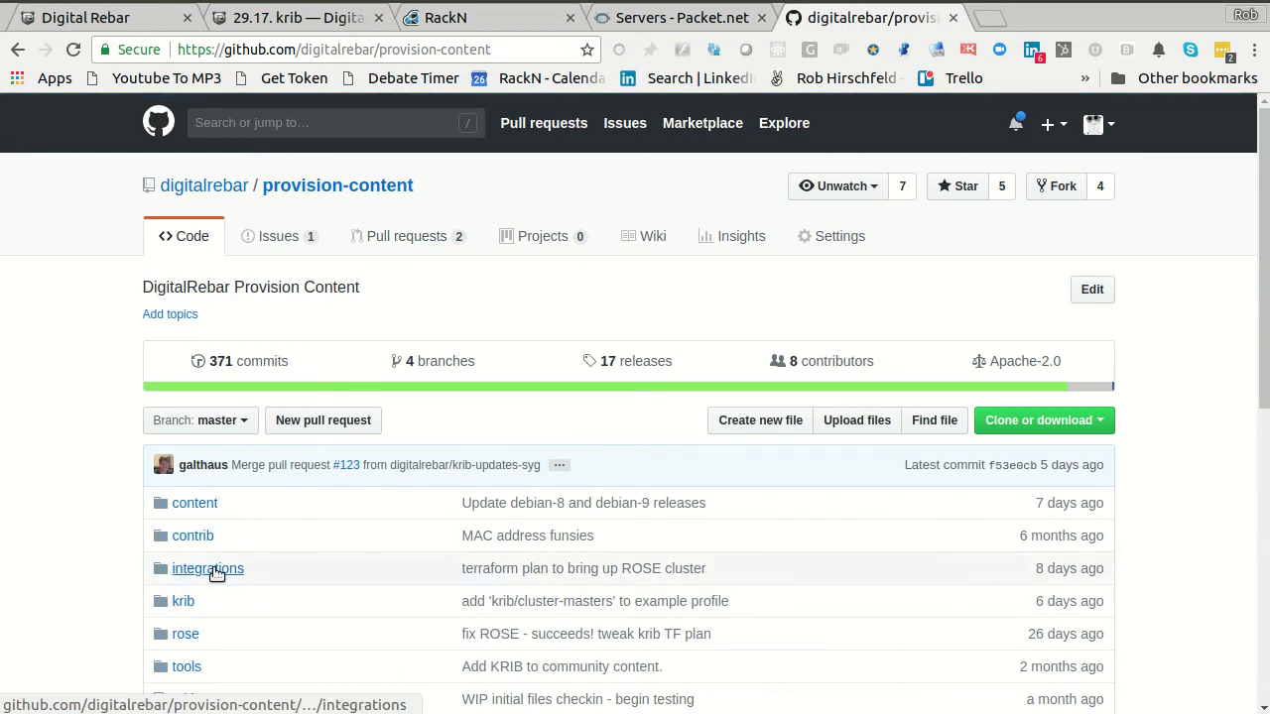
click(210, 569)
click(190, 405)
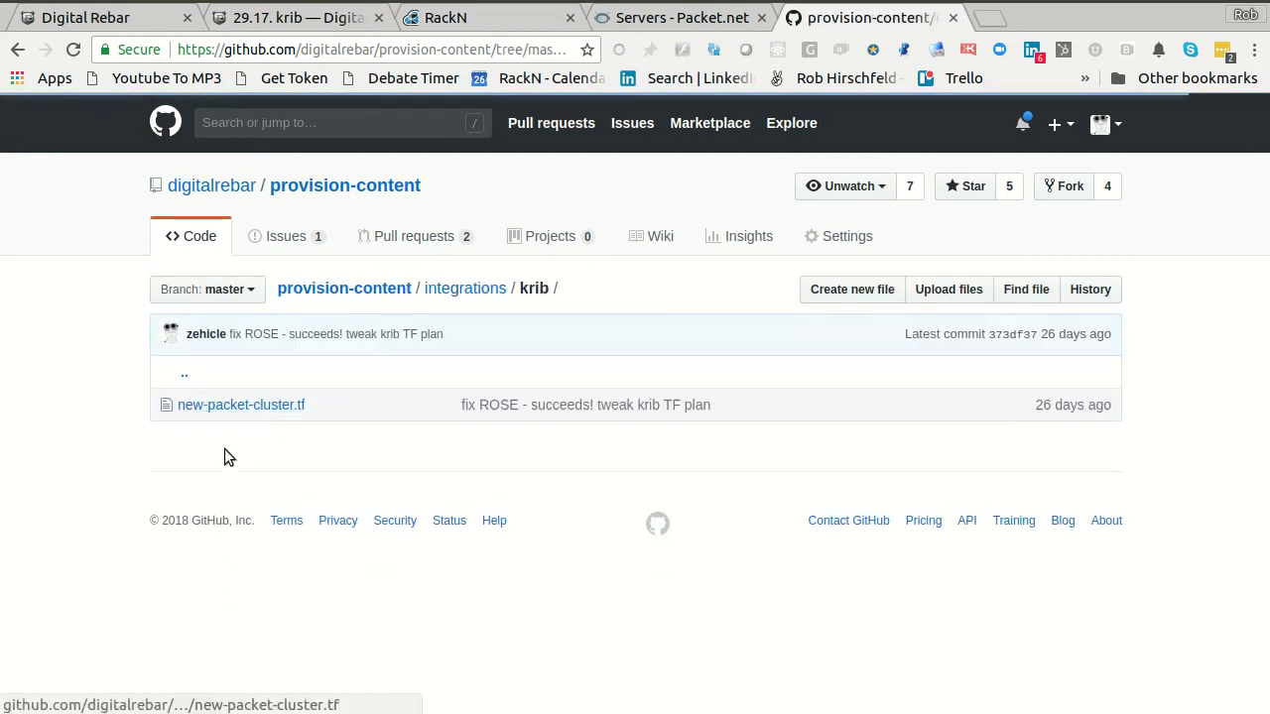
click(220, 409)
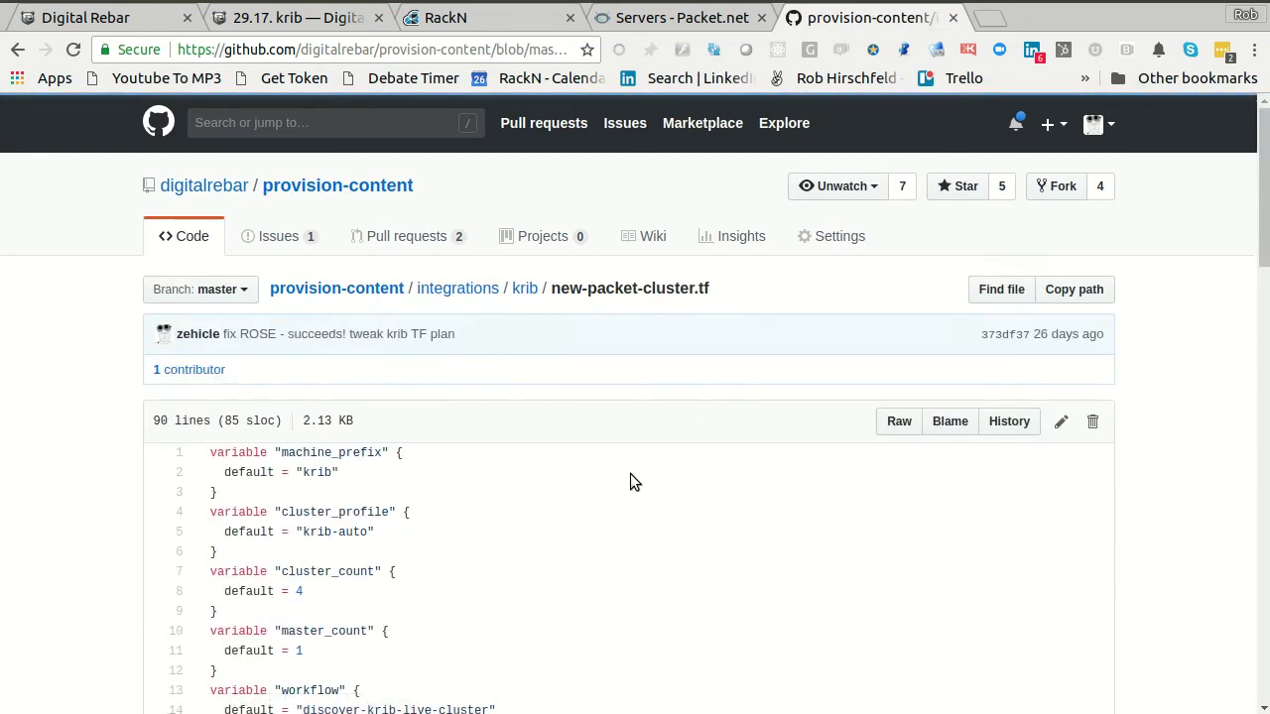
scroll(631, 477, down, 5)
scroll(633, 481, down, 4)
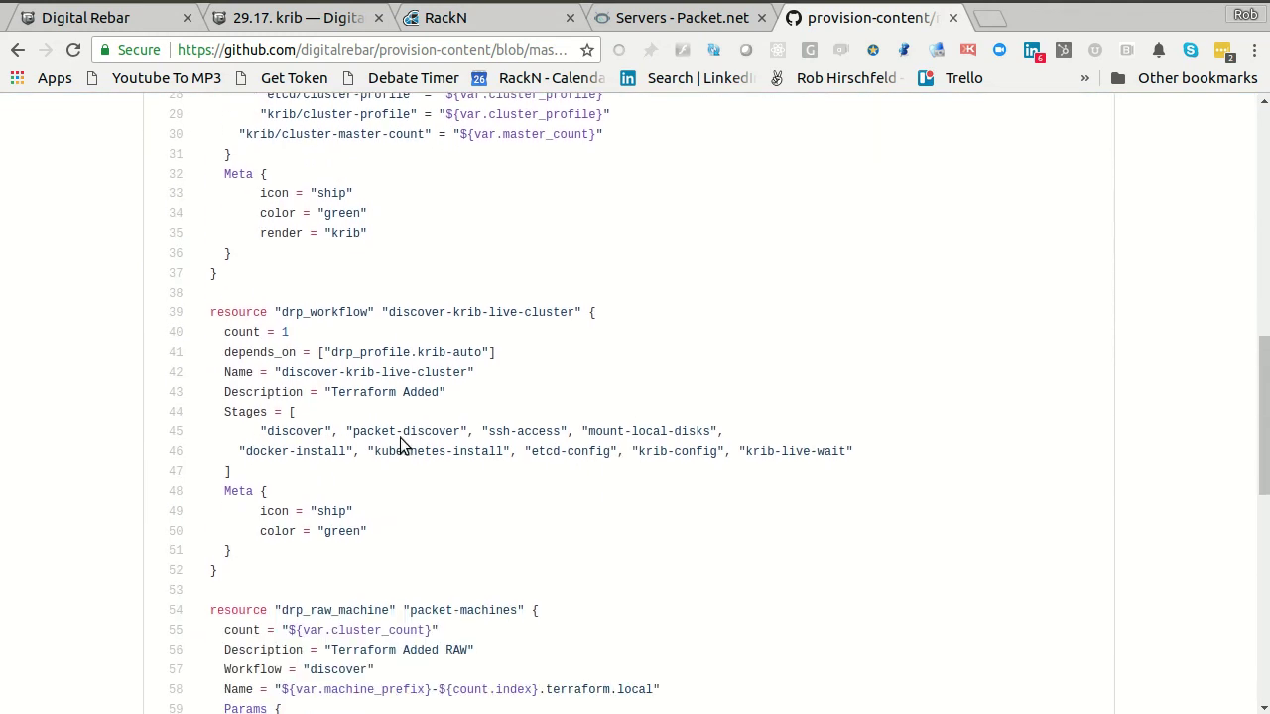
- Highlight line 46's stage list, ssh-access through mount-local-disks, then return to RackN Workflows
drag(238, 433, 501, 452)
click(496, 451)
drag(867, 451, 162, 428)
click(161, 428)
scroll(377, 382, down, 1)
drag(500, 379, 661, 416)
click(667, 399)
triple_click(668, 399)
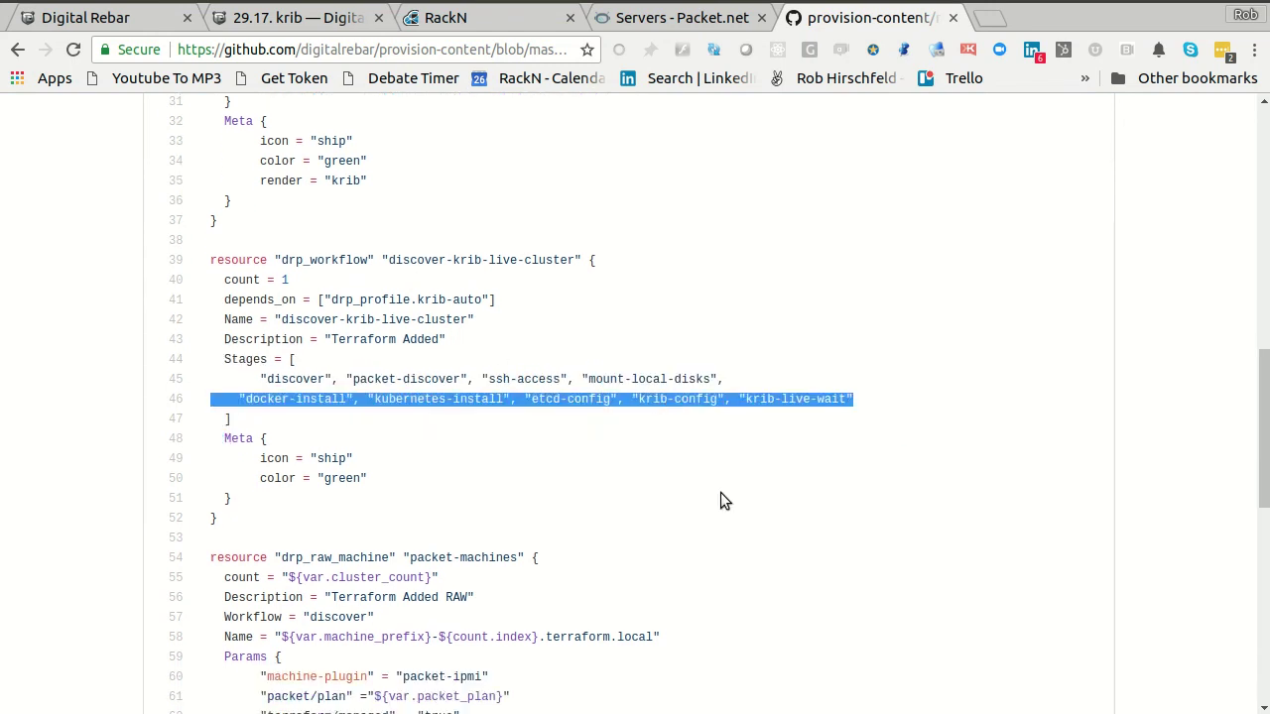
scroll(721, 500, up, 5)
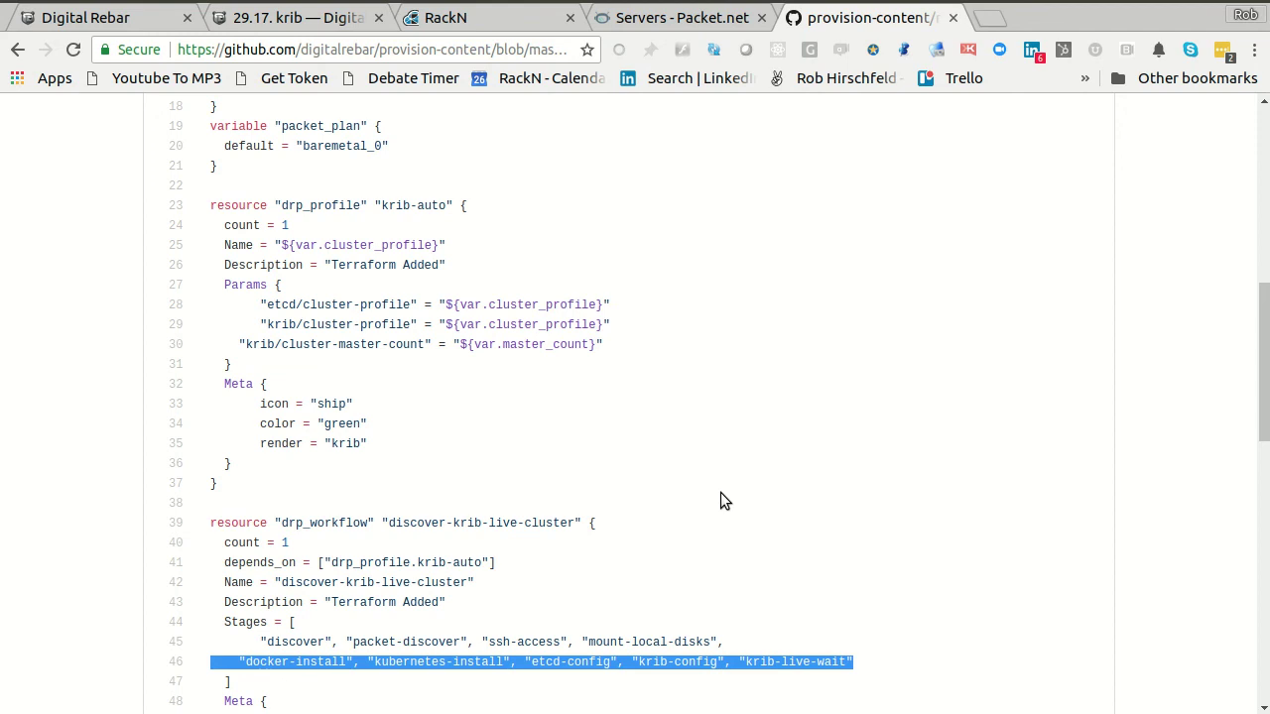
click(498, 20)
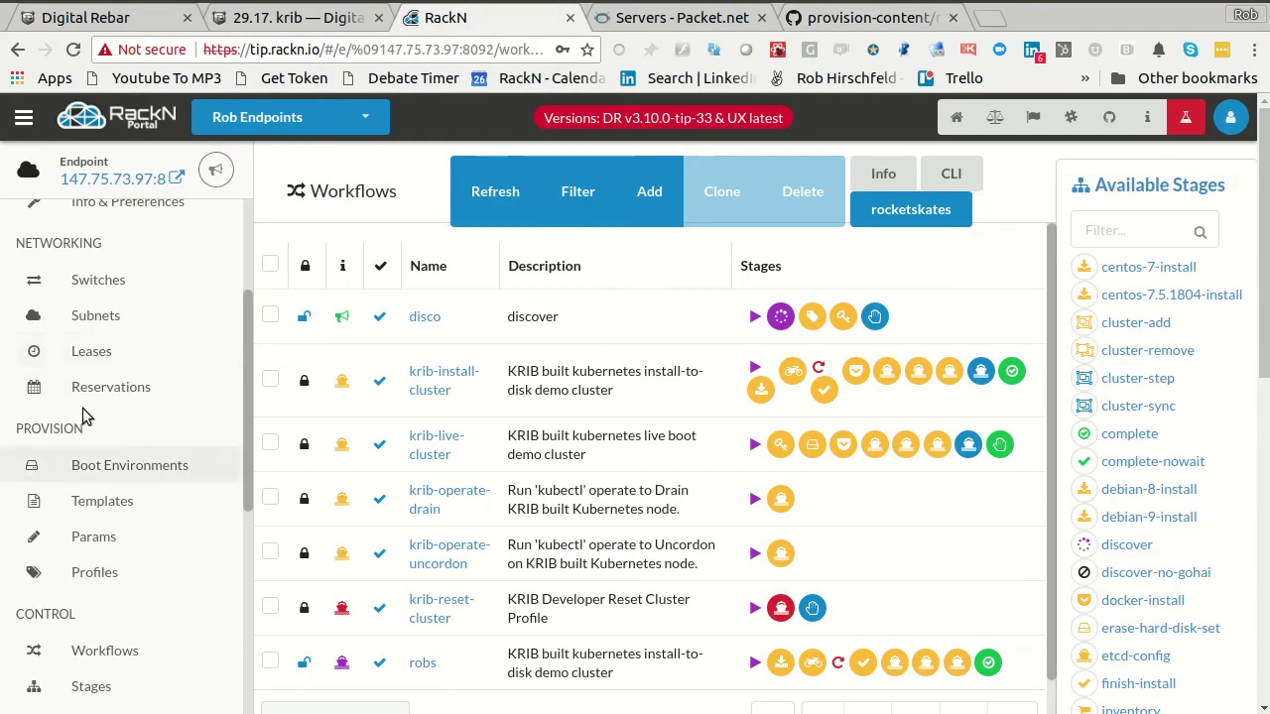
- On Bulk Actions, select all four cluster machines and apply the disco workflow
scroll(133, 453, up, 1)
click(109, 235)
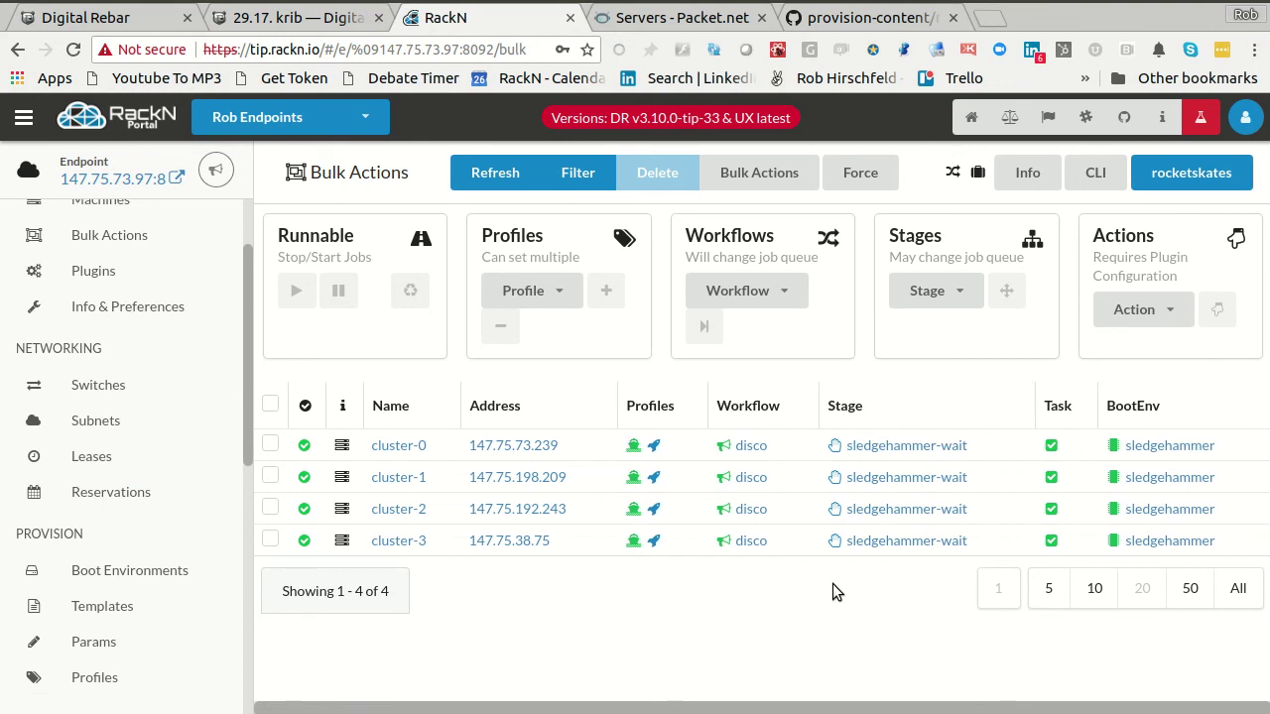
click(270, 404)
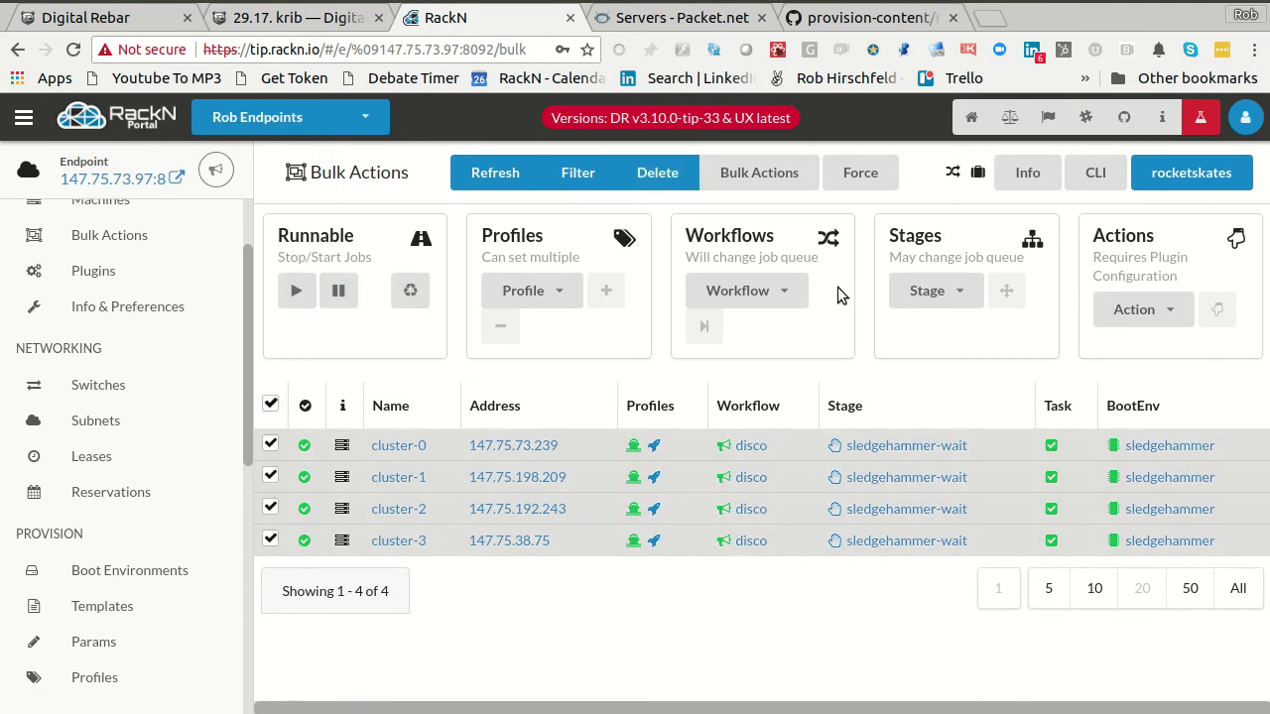
click(779, 287)
click(764, 398)
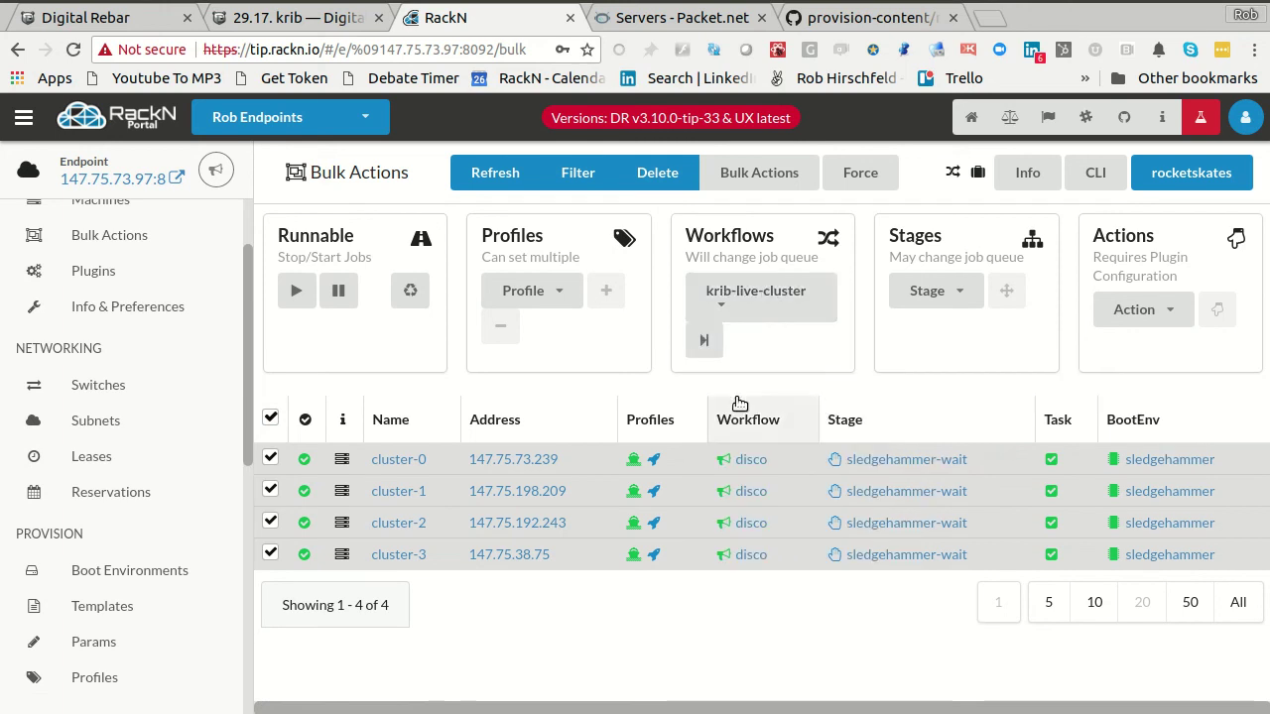
click(756, 298)
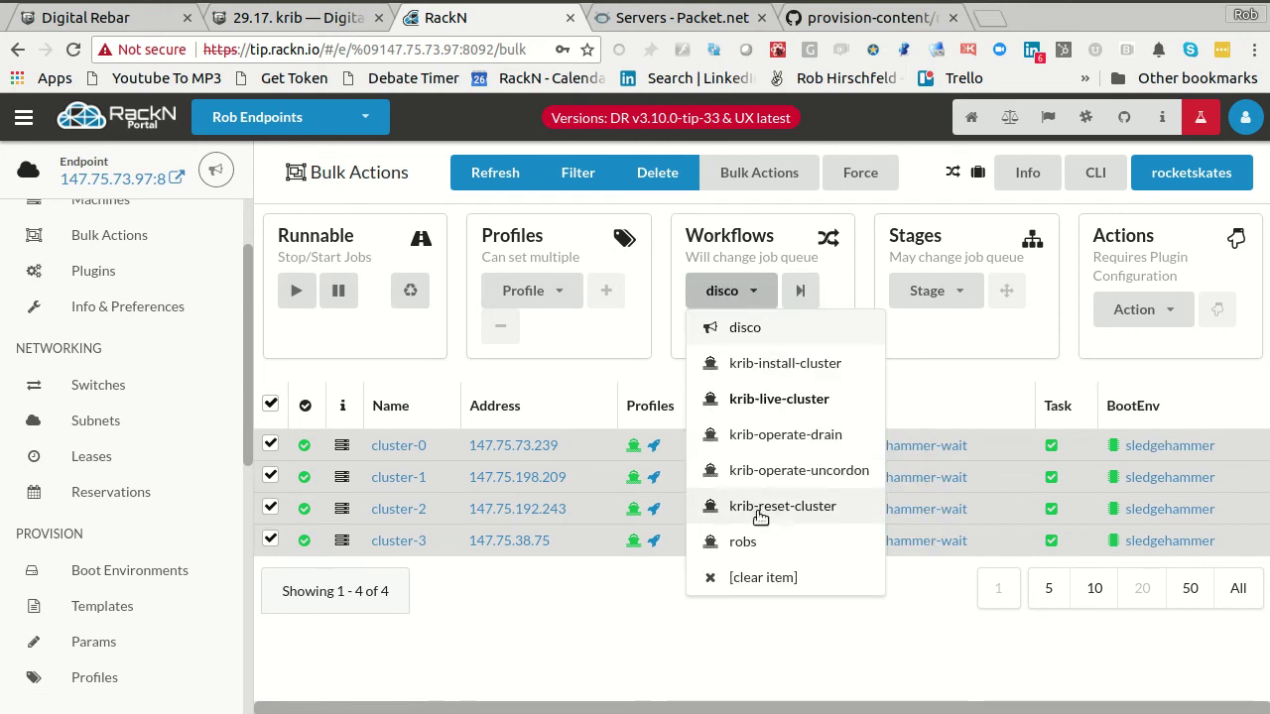
click(923, 371)
click(799, 291)
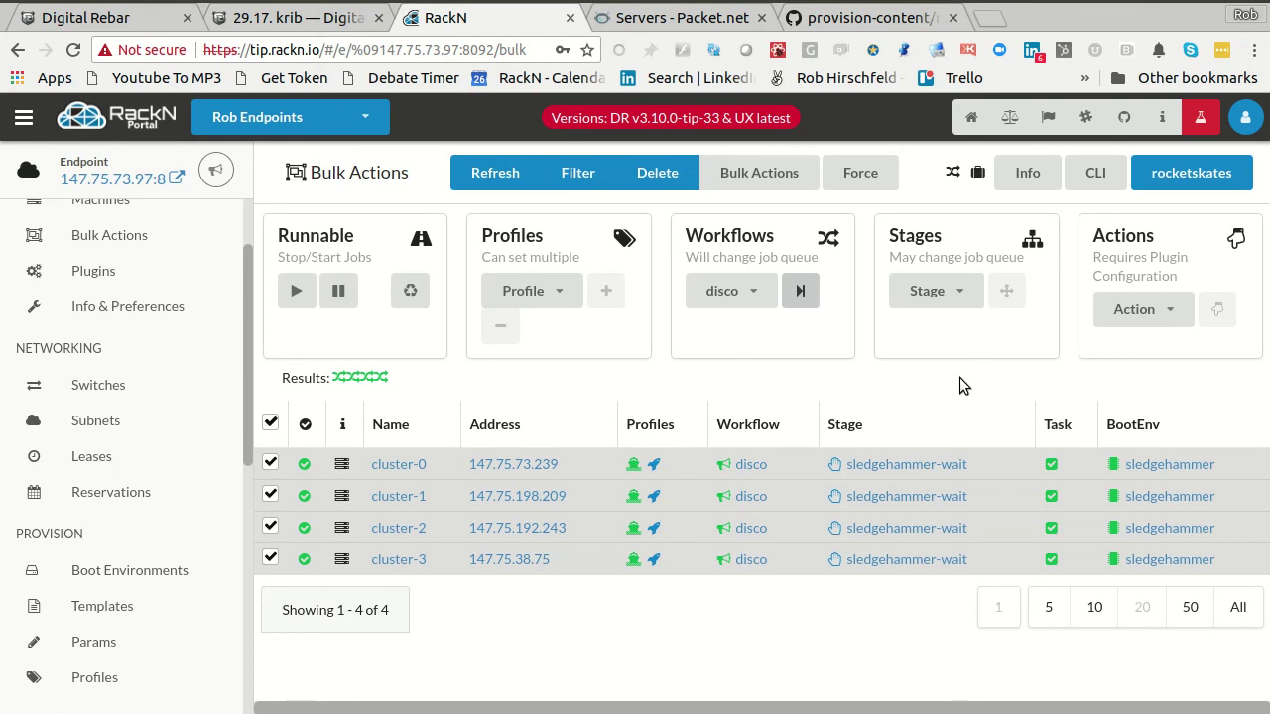
- Apply the krib-live-cluster workflow to all four machines
click(721, 290)
click(732, 400)
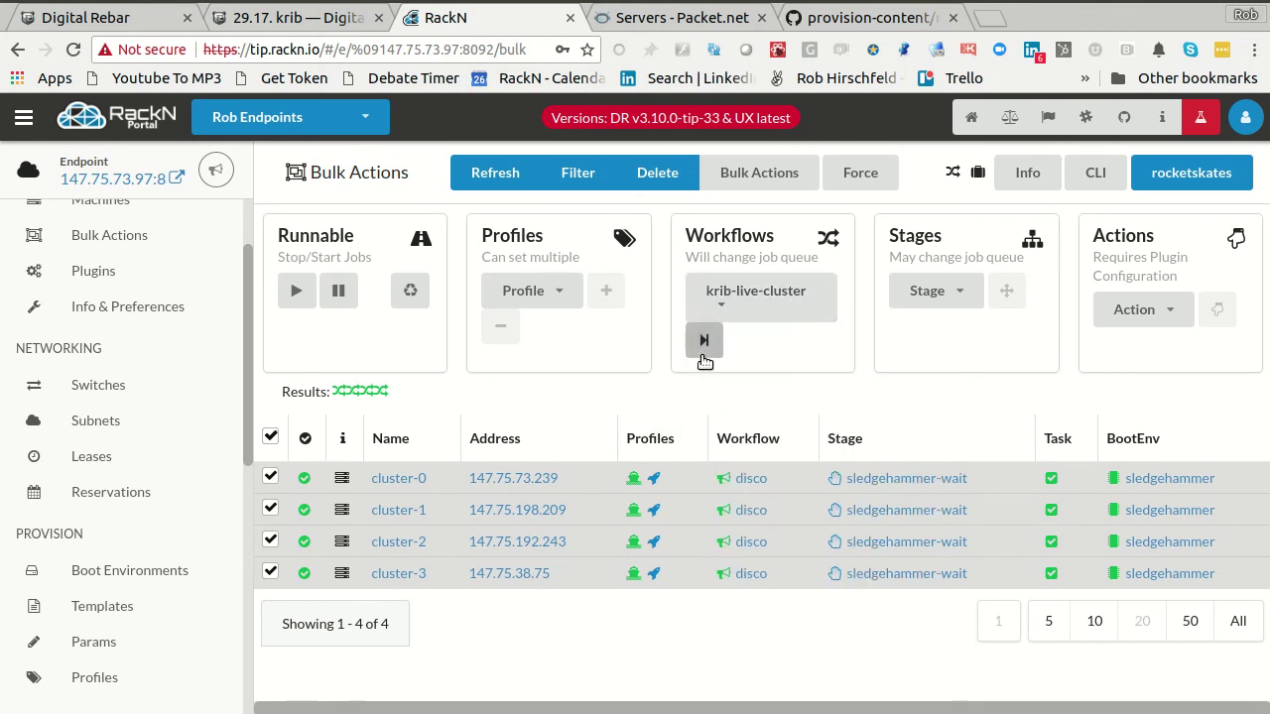
click(703, 339)
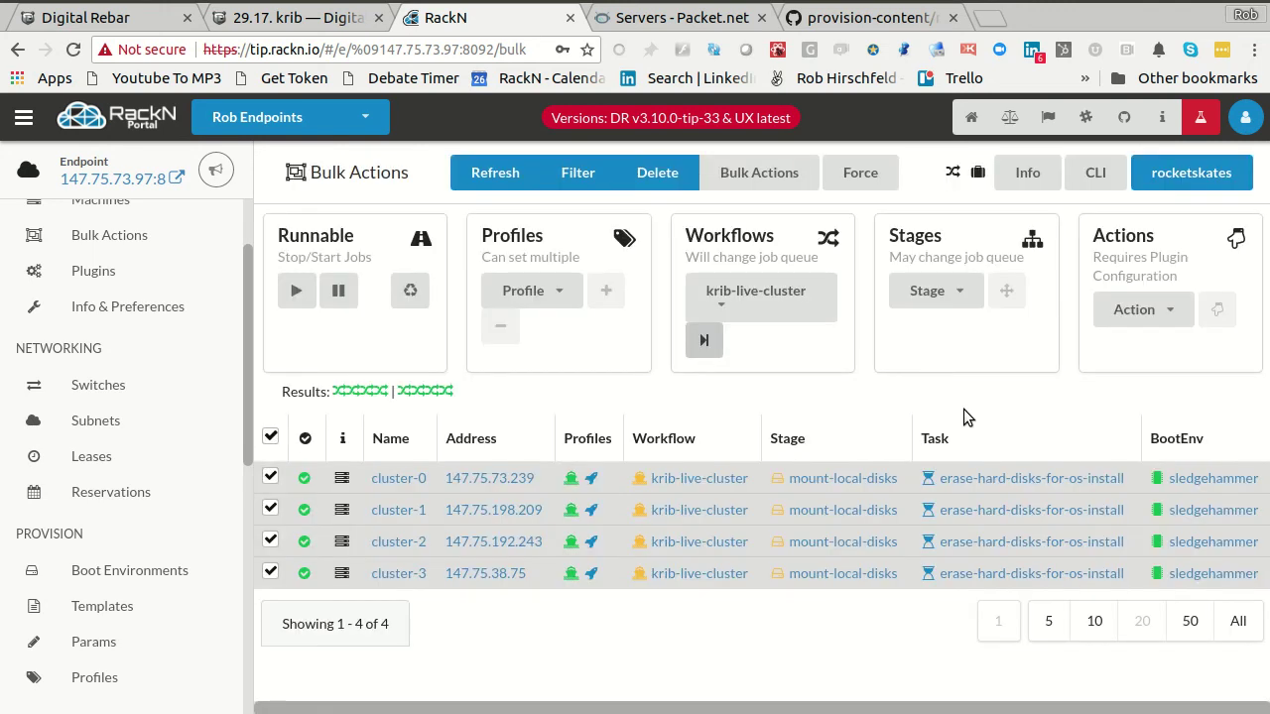
- Inspect krib-live-cluster's details and cluster-2's job history, then open the Bulk Actions list
click(701, 509)
scroll(863, 474, down, 4)
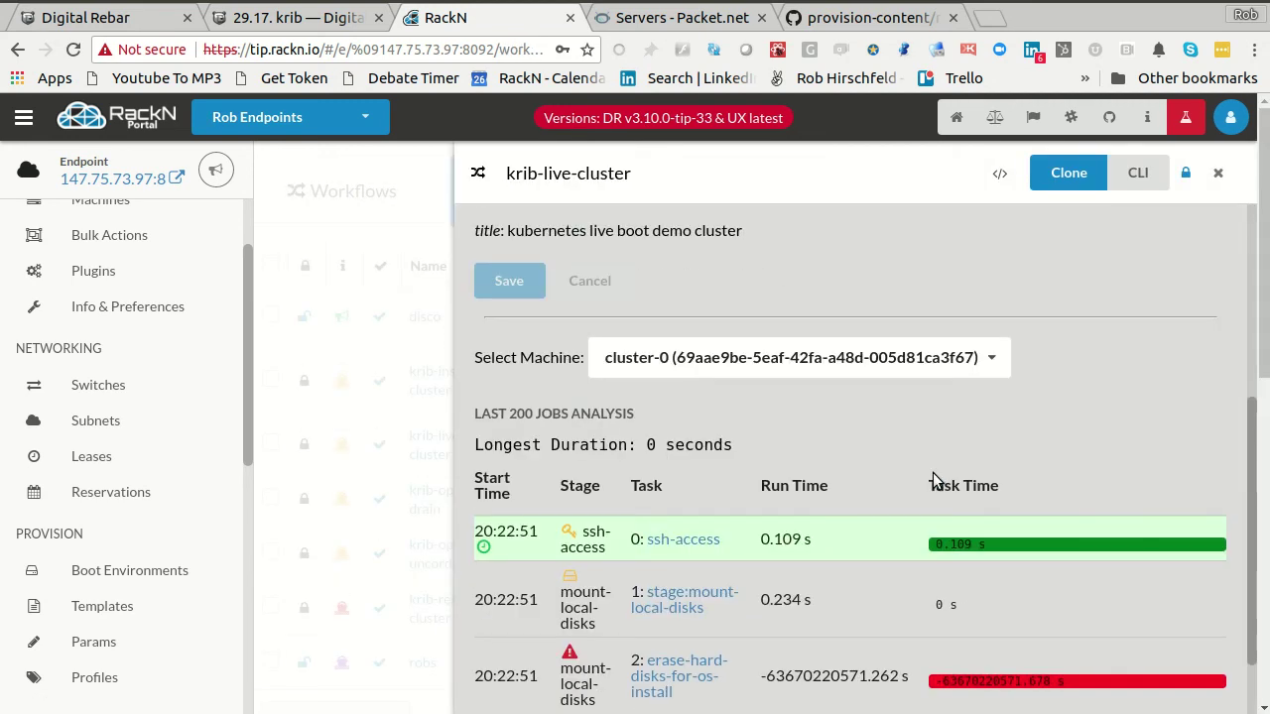
scroll(780, 545, up, 3)
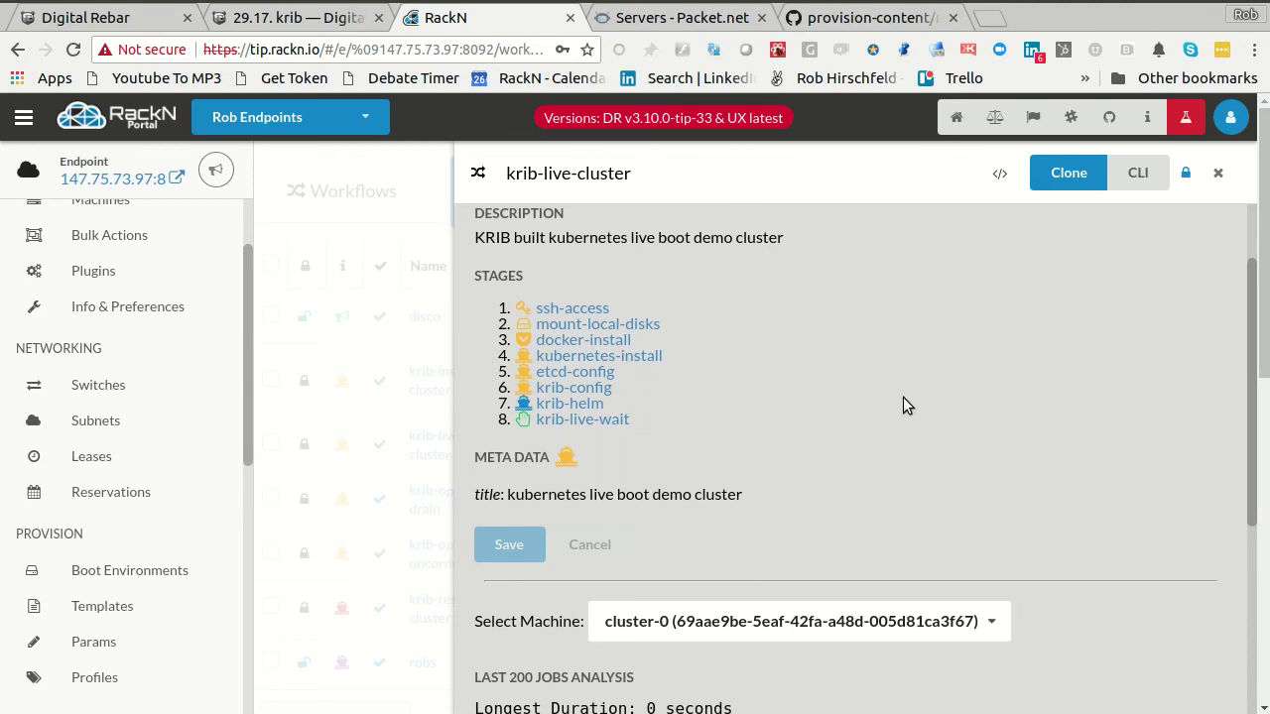
scroll(903, 404, down, 4)
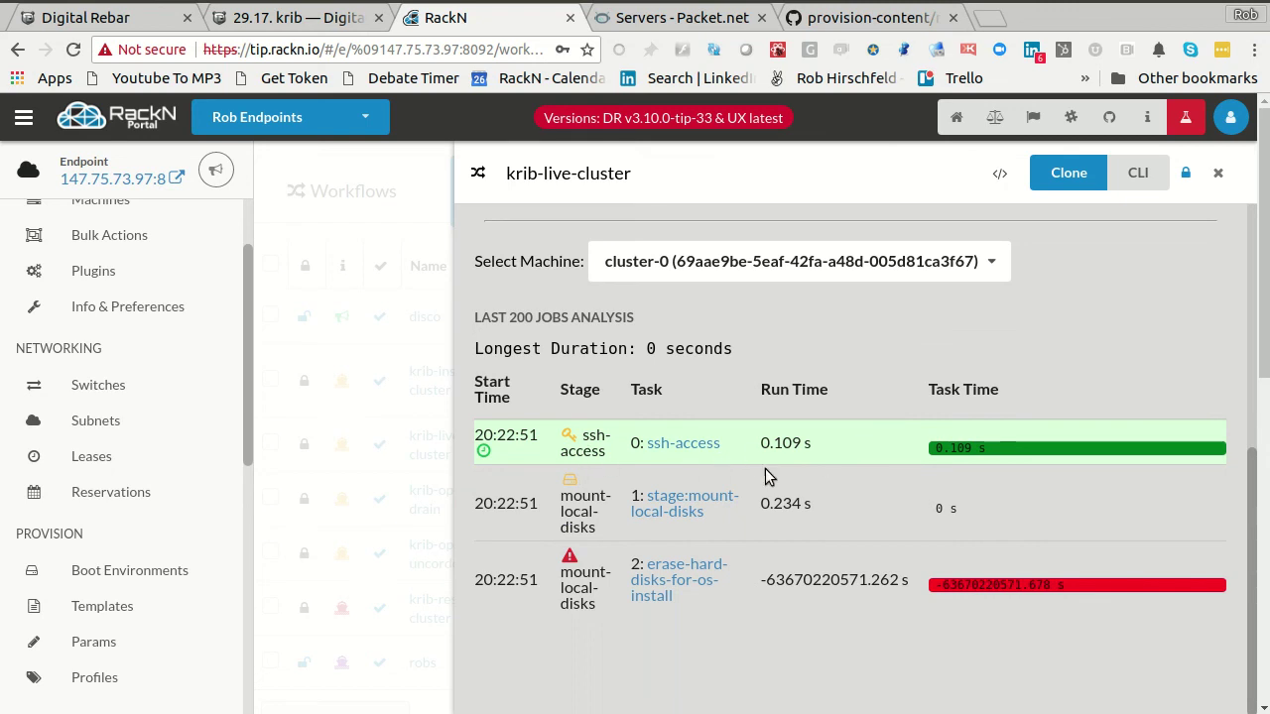
click(791, 263)
click(784, 360)
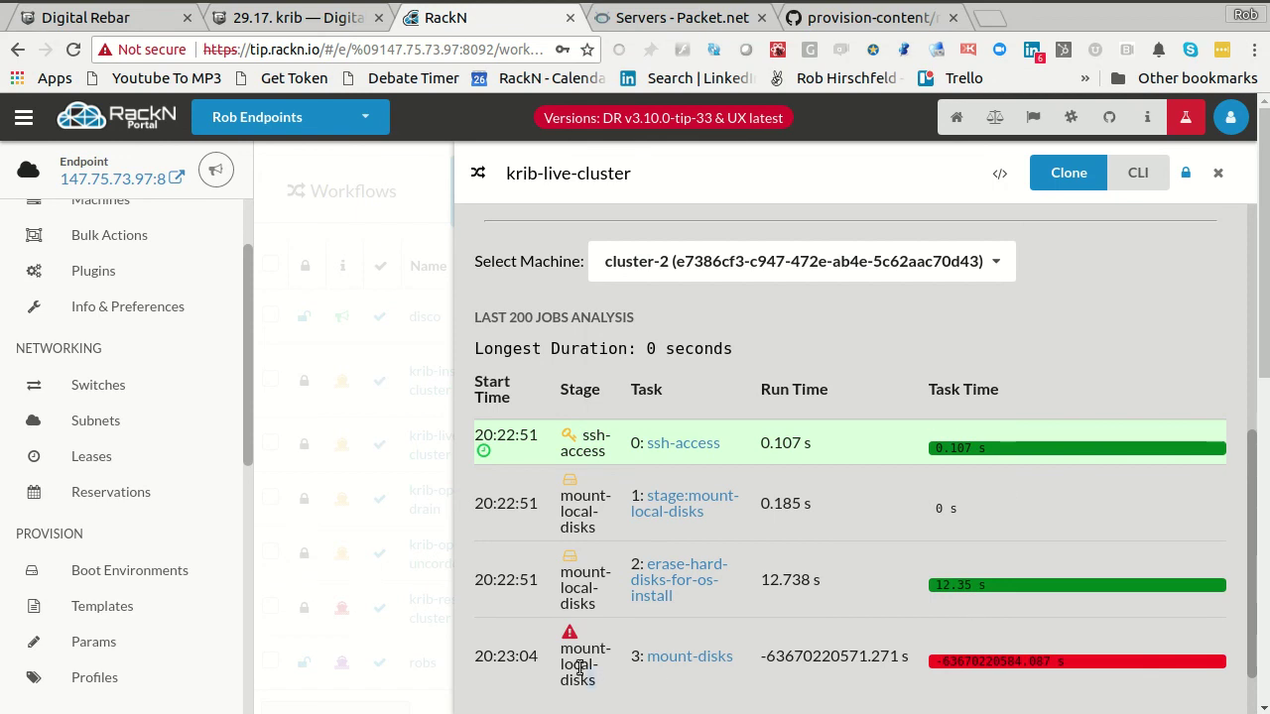
double_click(771, 656)
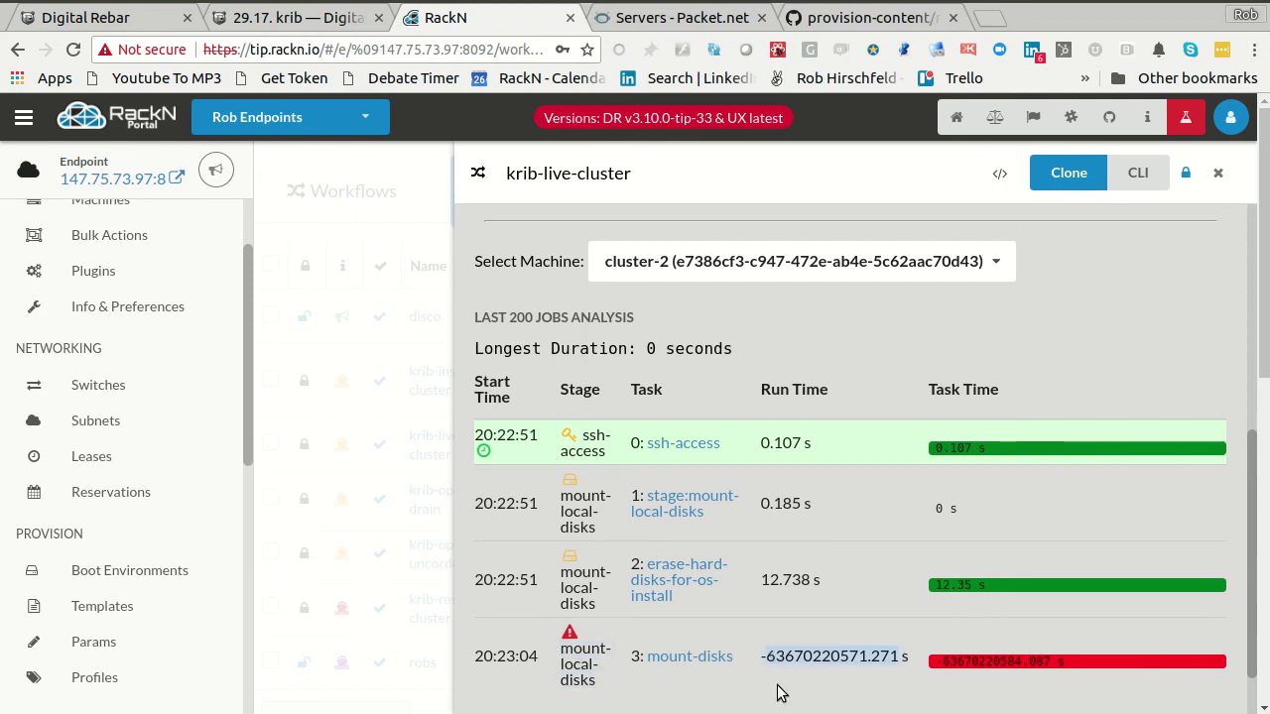
click(742, 264)
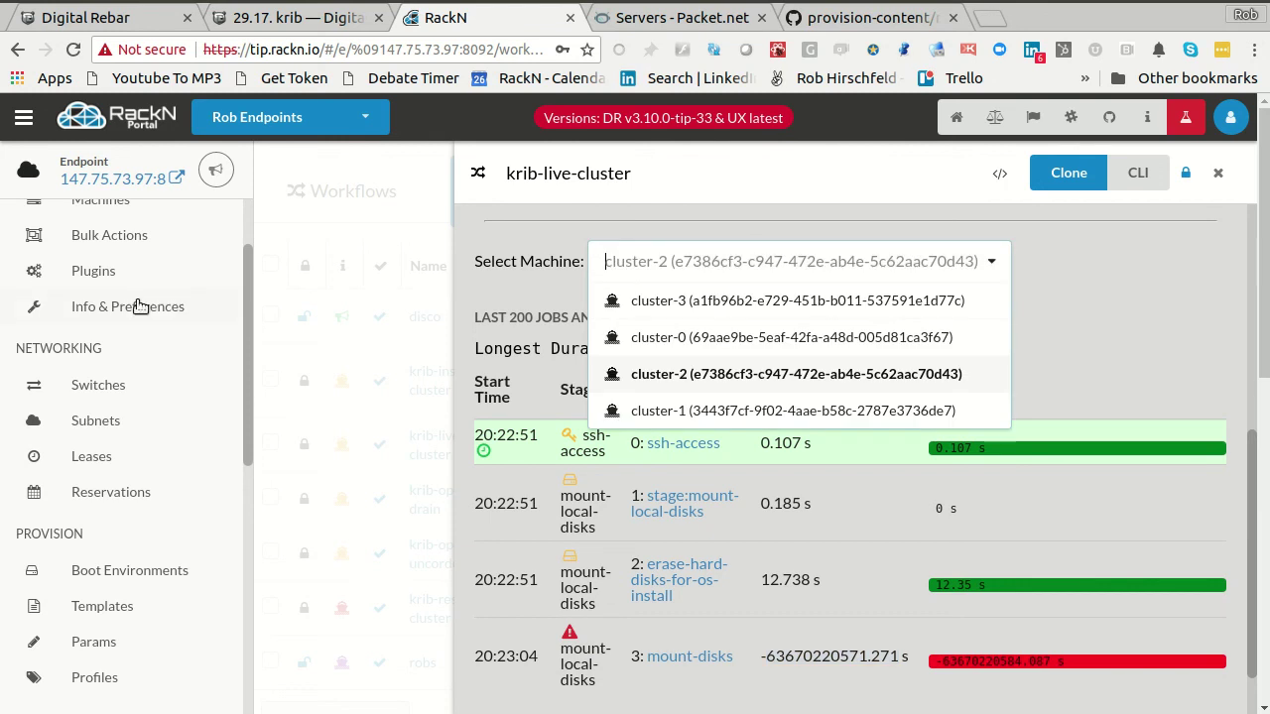
scroll(139, 307, up, 2)
click(102, 341)
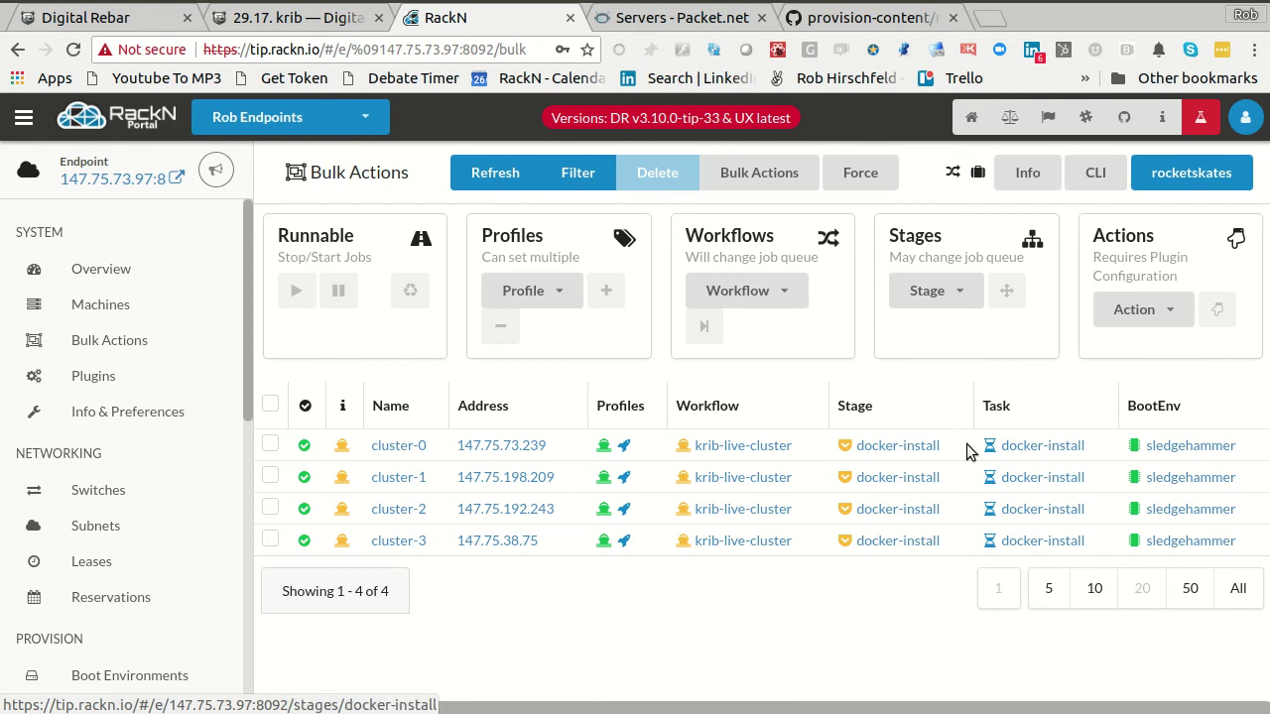
- Inspect the docker-install stage and task job history, including a failed 20:23:17 job
click(907, 446)
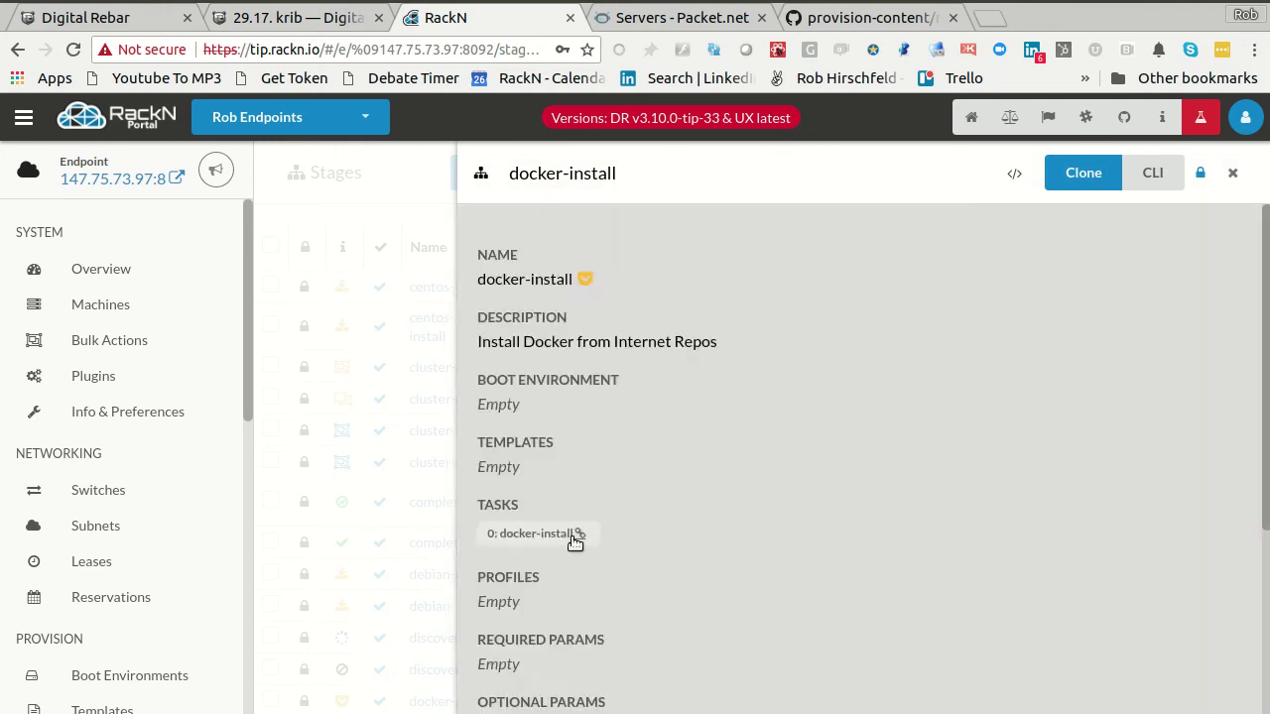
click(575, 539)
scroll(895, 511, down, 5)
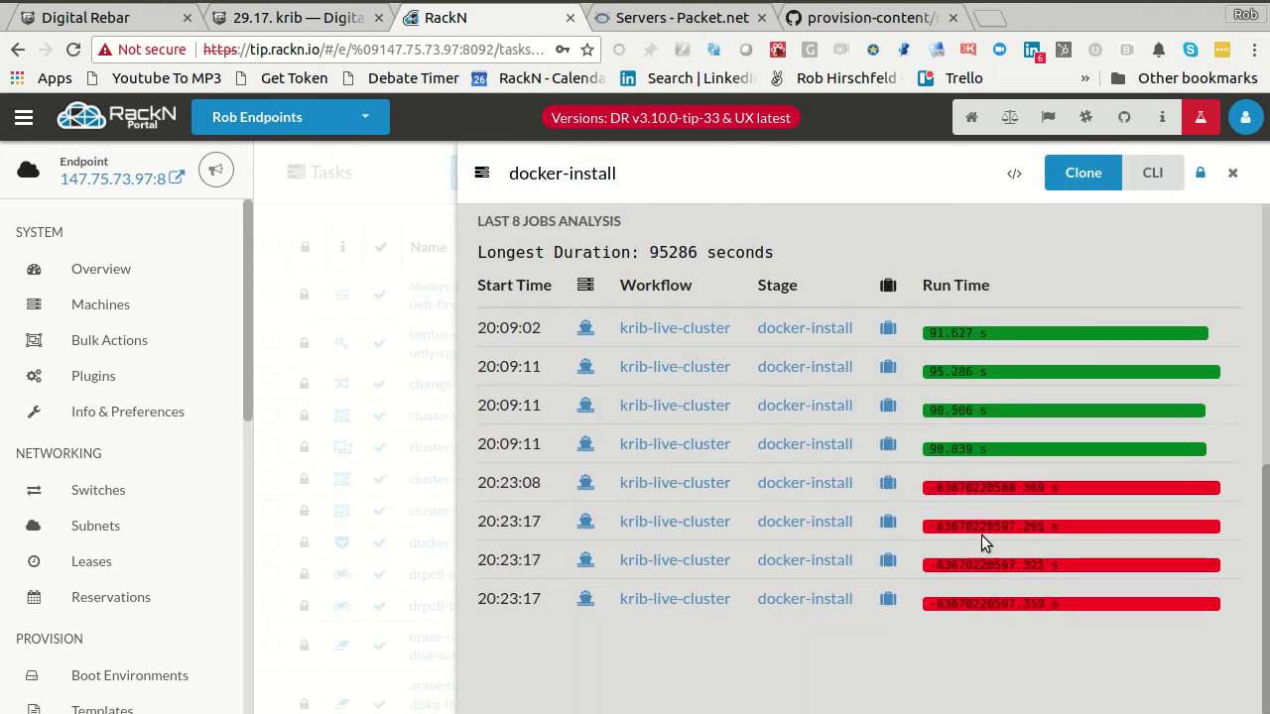
drag(1134, 497, 1112, 567)
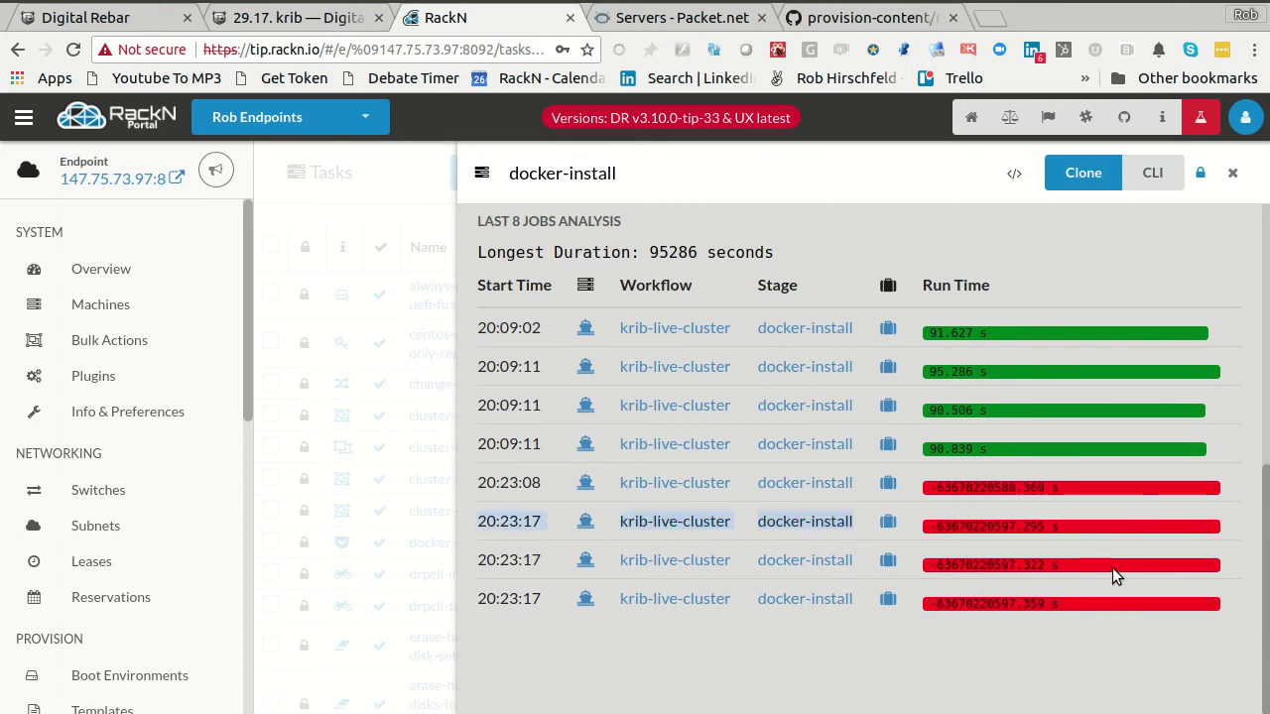
click(1027, 570)
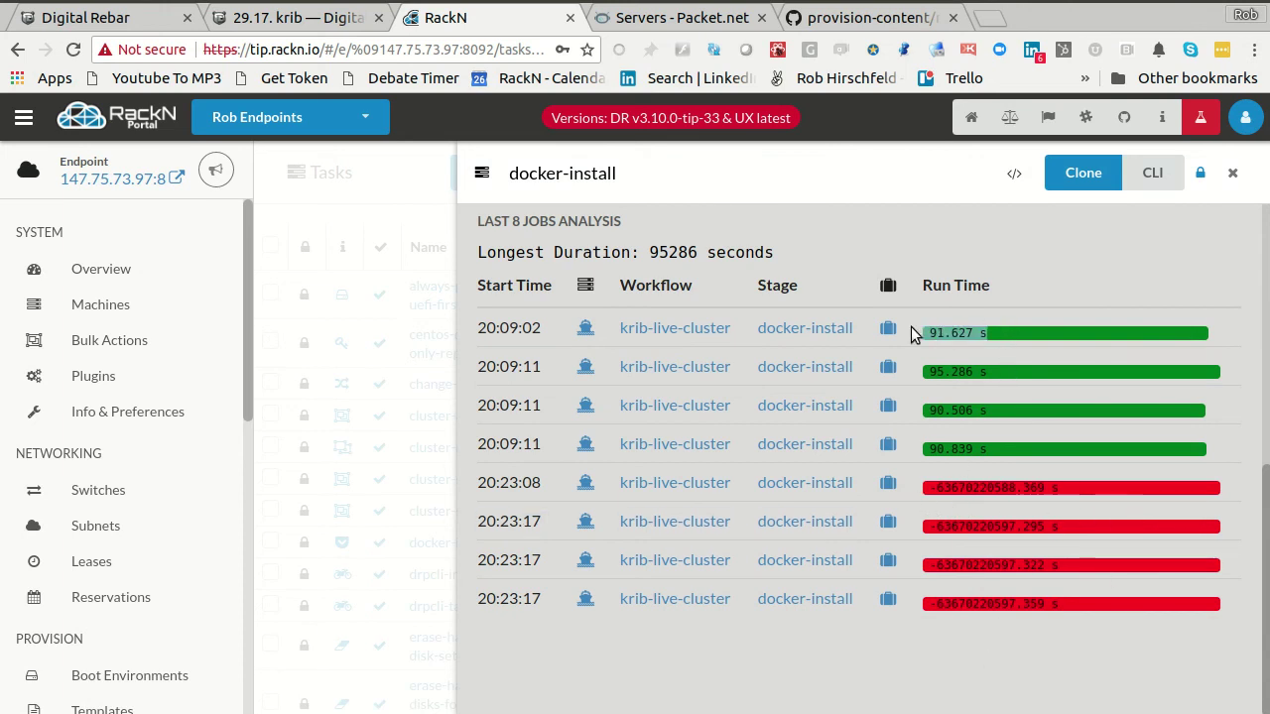
scroll(761, 455, up, 5)
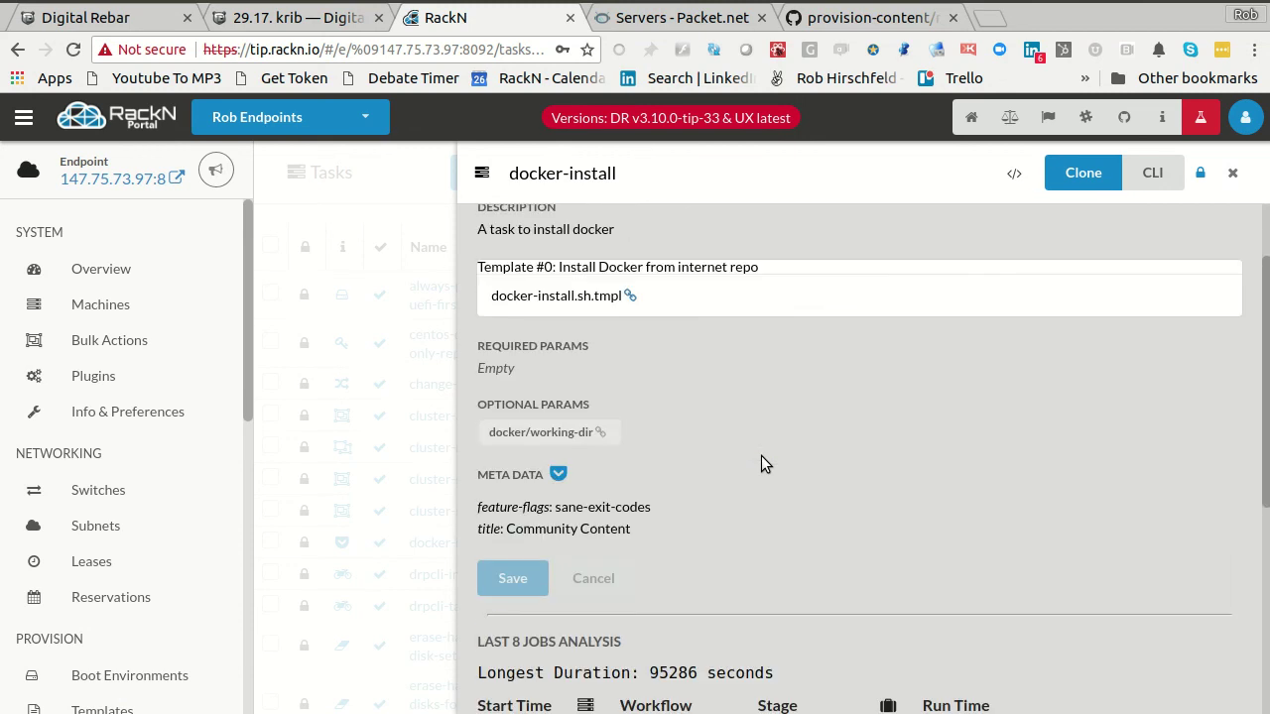
- Delete cluster-3 from the RackN machine list, then view the Packet servers list
click(104, 345)
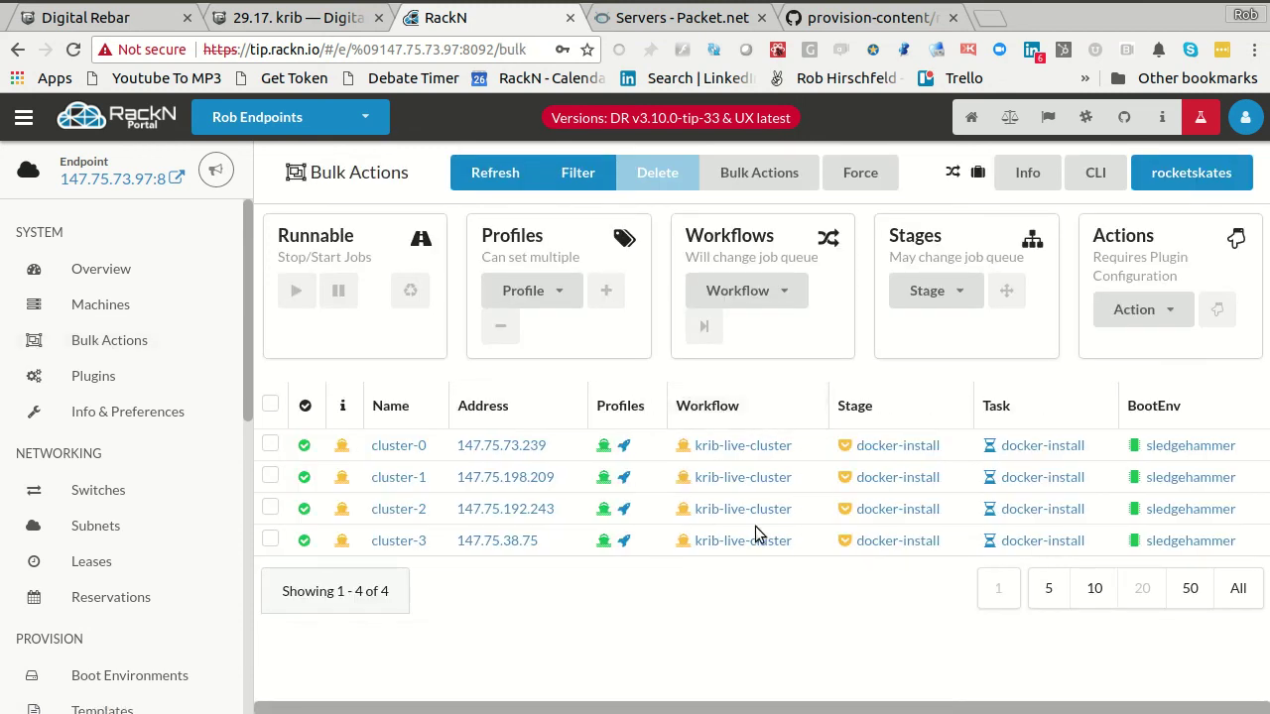
click(271, 540)
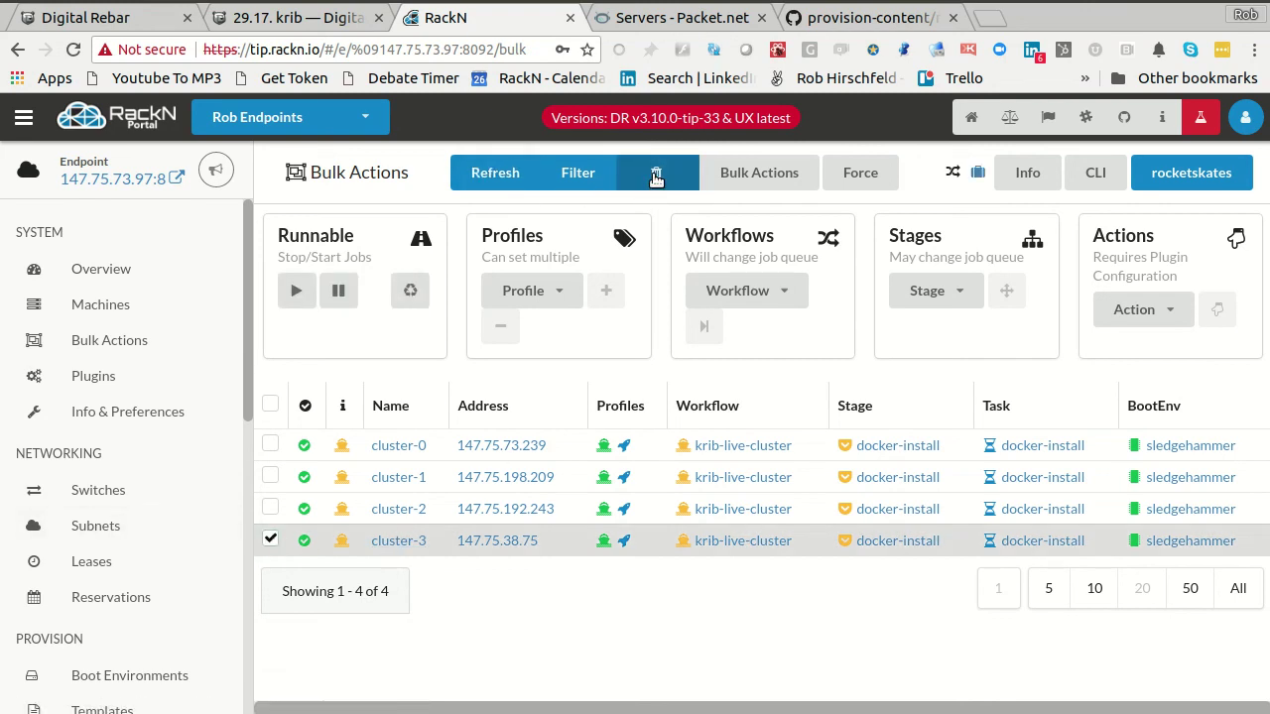
click(655, 173)
click(921, 458)
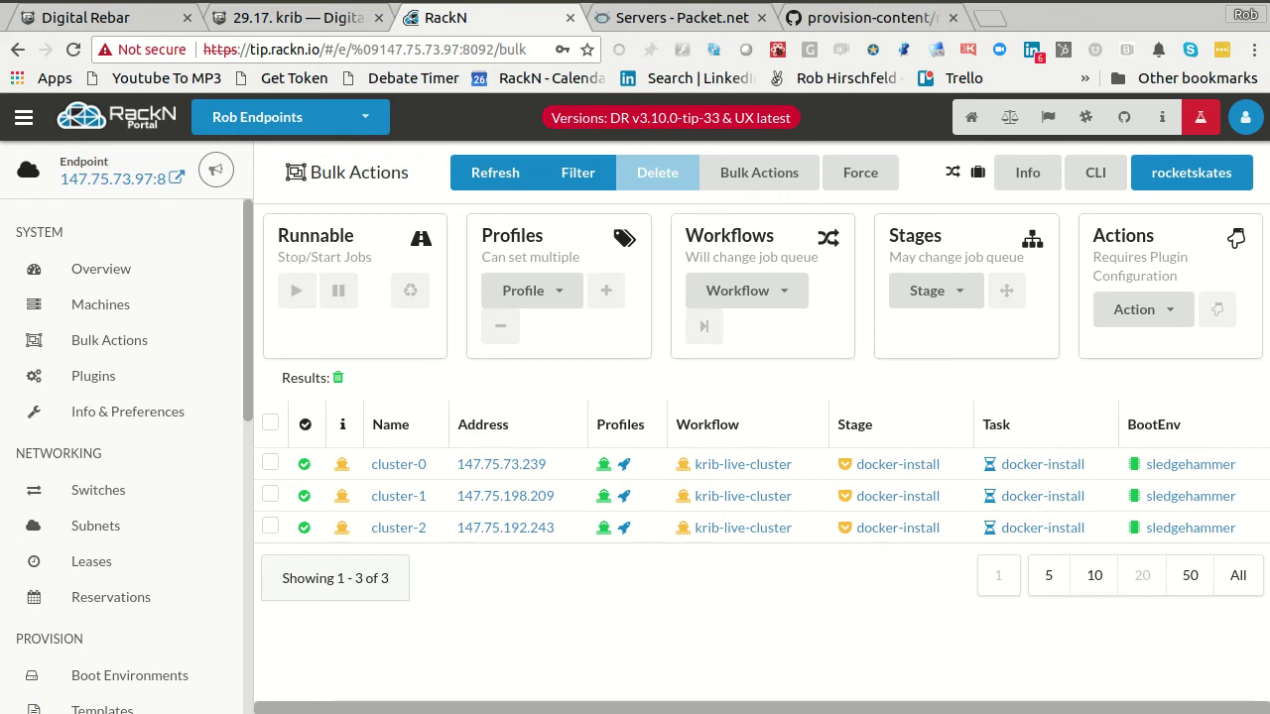
click(643, 35)
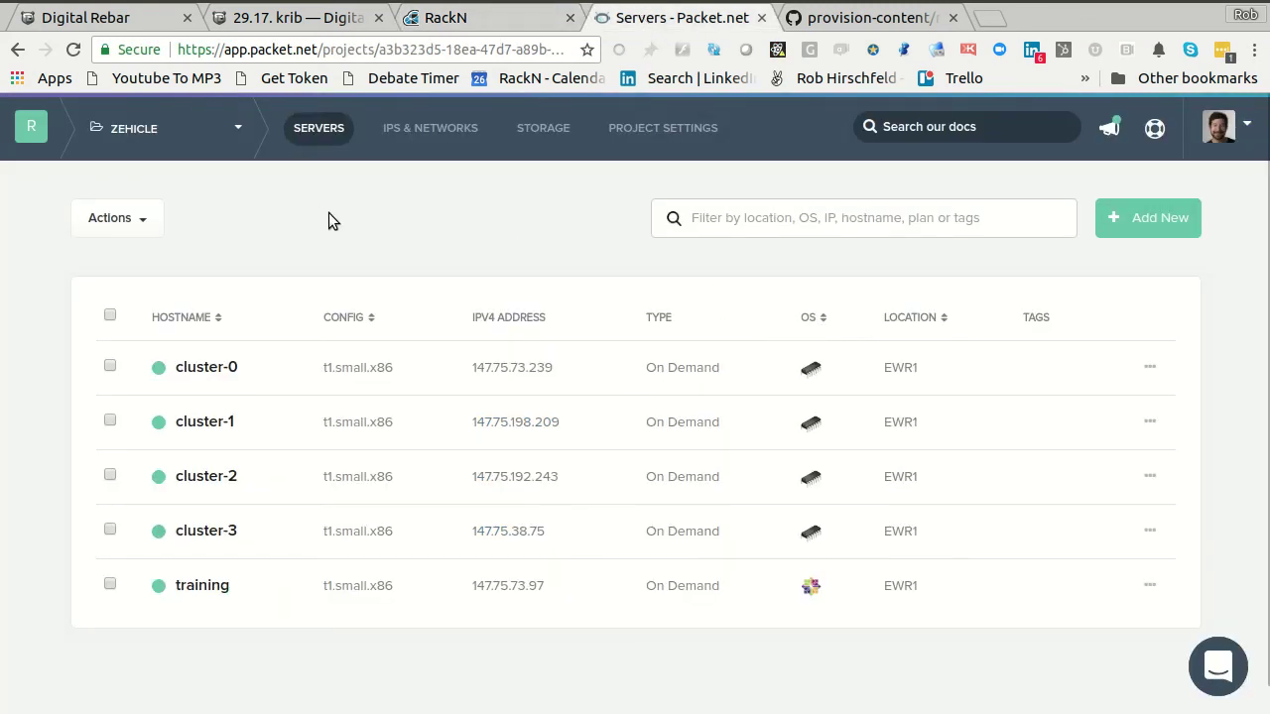
- Reload the Packet servers list twice, confirming cluster-3 is still present, then return to RackN
key(ctrl+r)
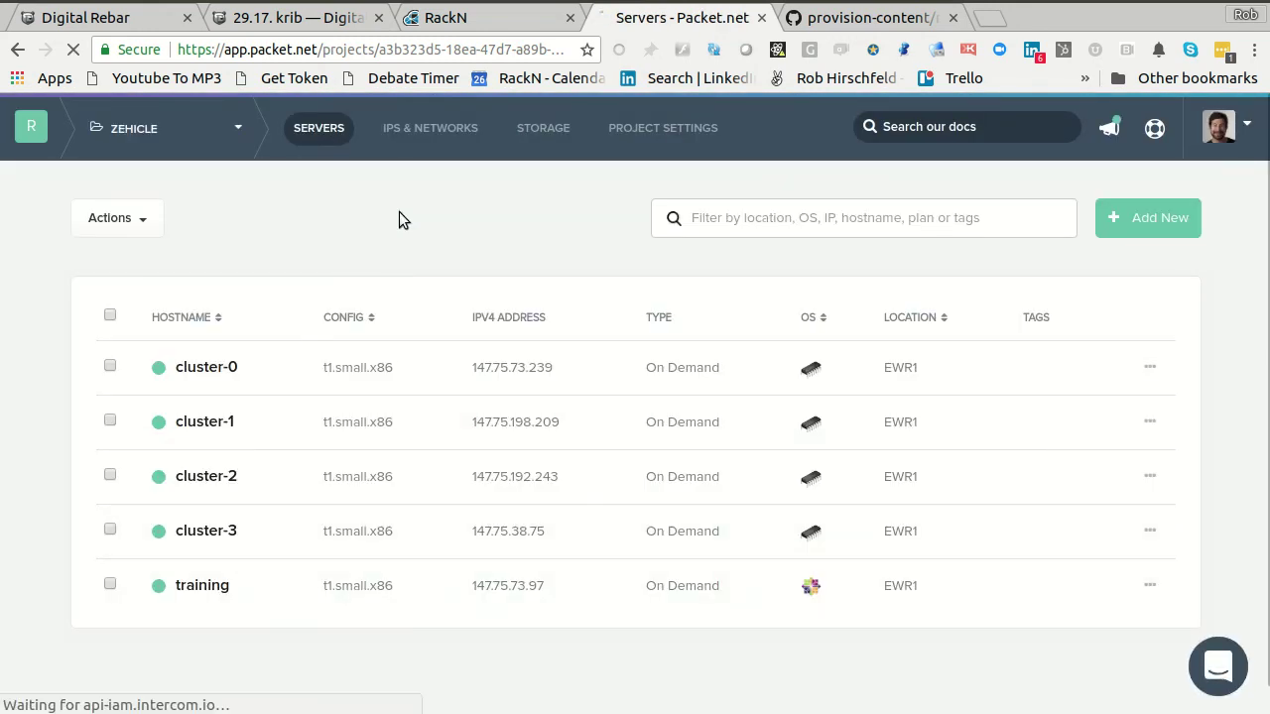
key(ctrl+r)
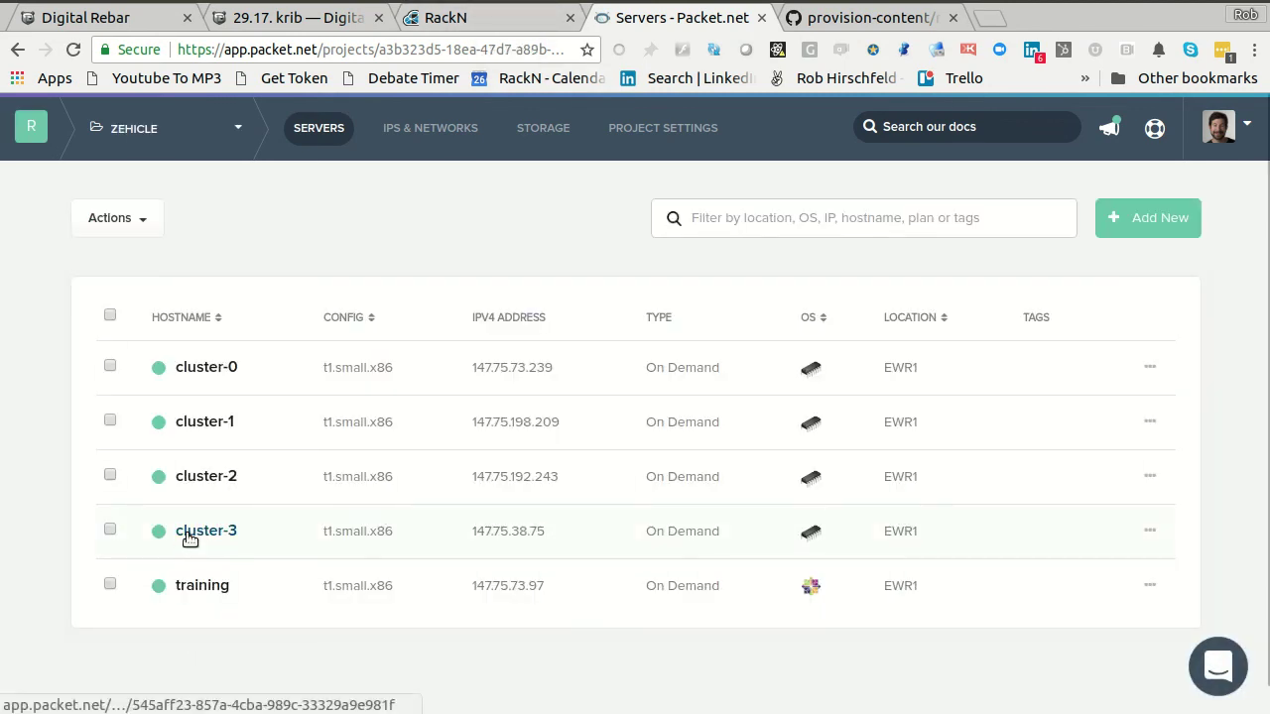
click(464, 20)
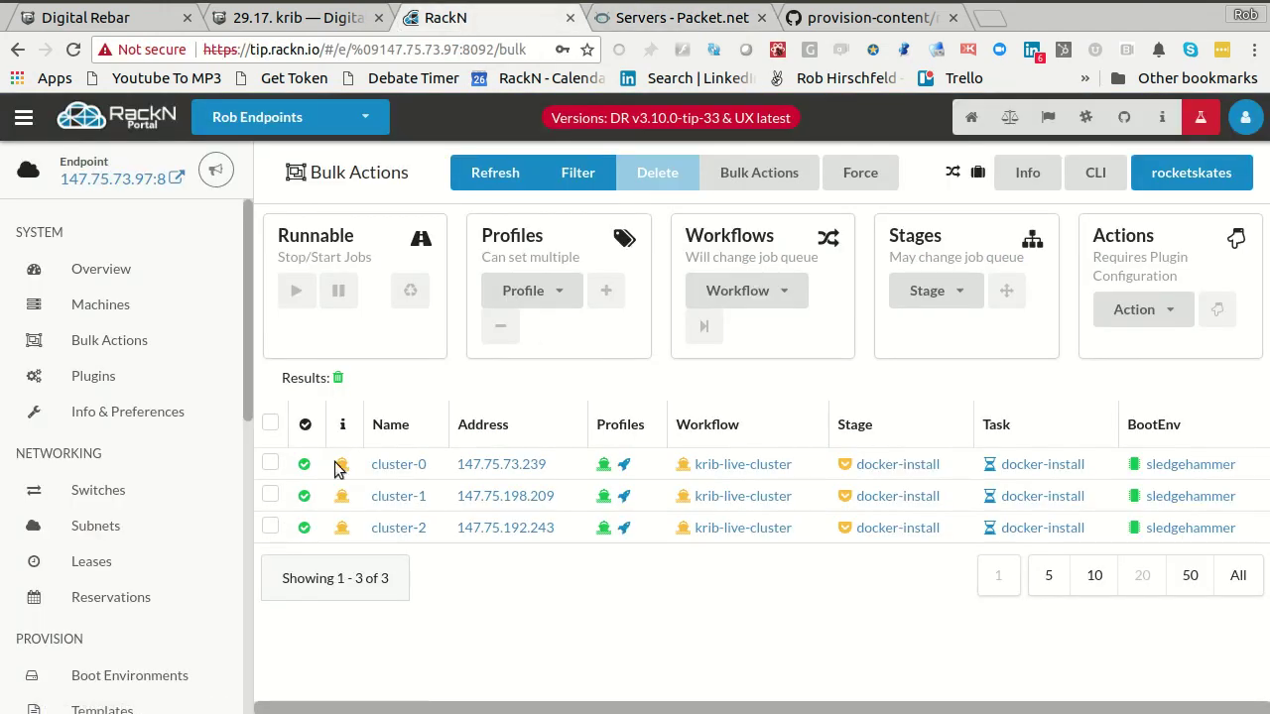
- Delete cluster-2 from RackN, leaving cluster-0 and cluster-1, then view the Packet servers list
click(270, 526)
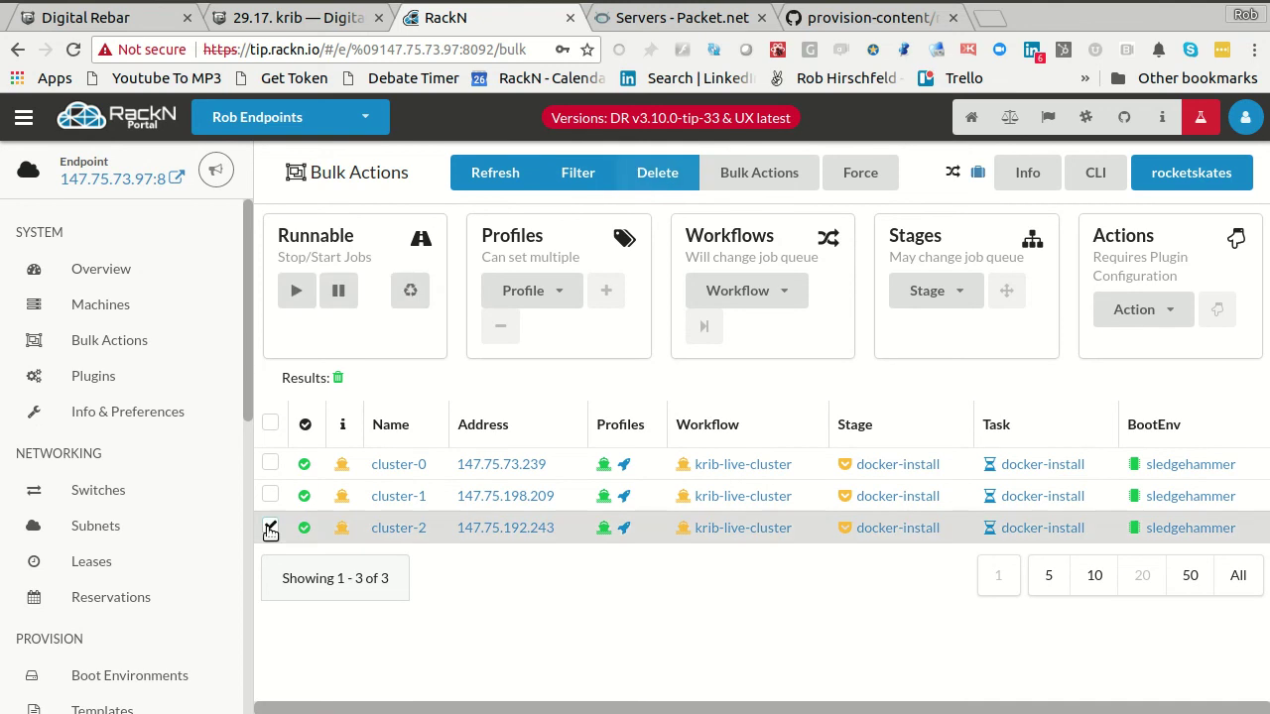
click(649, 174)
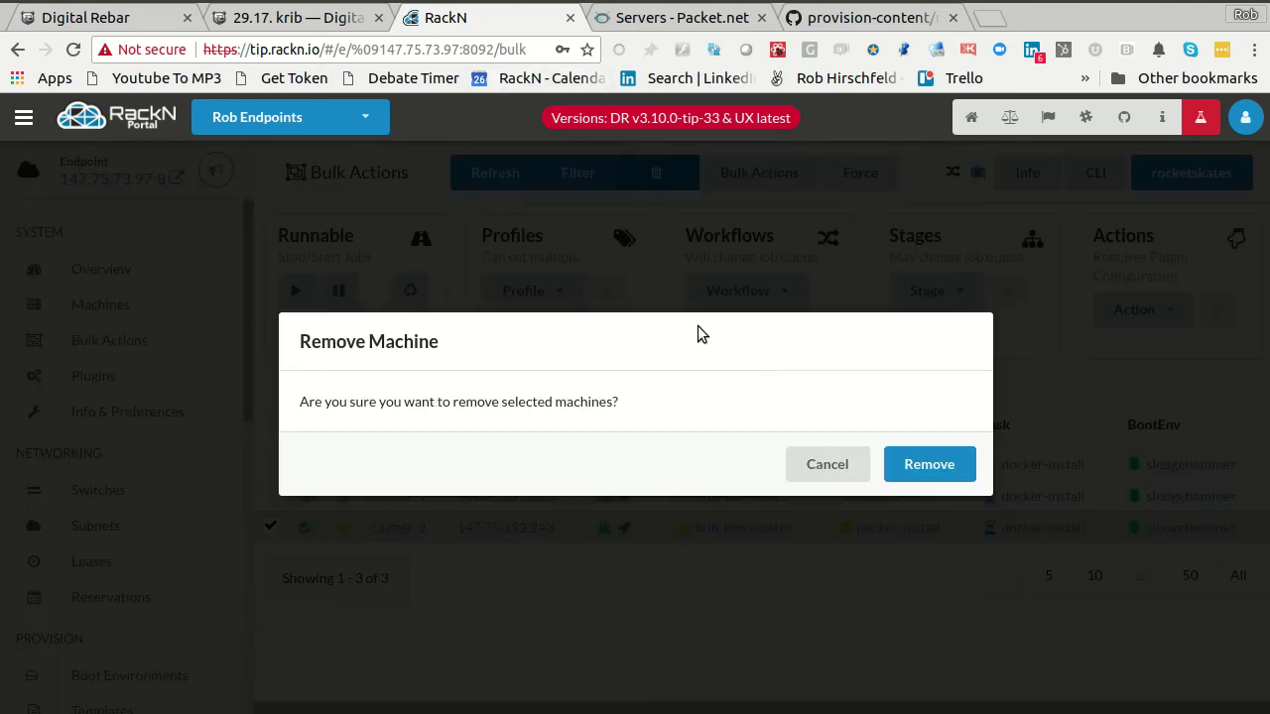
click(930, 465)
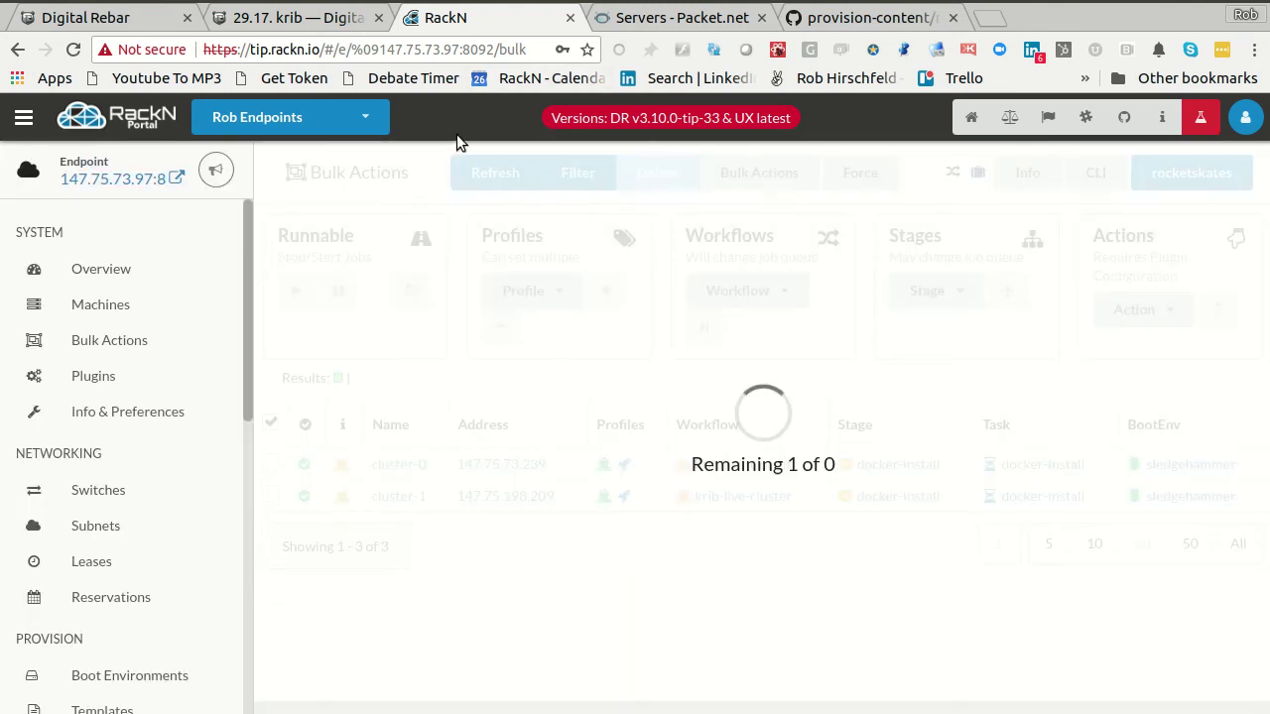
click(674, 18)
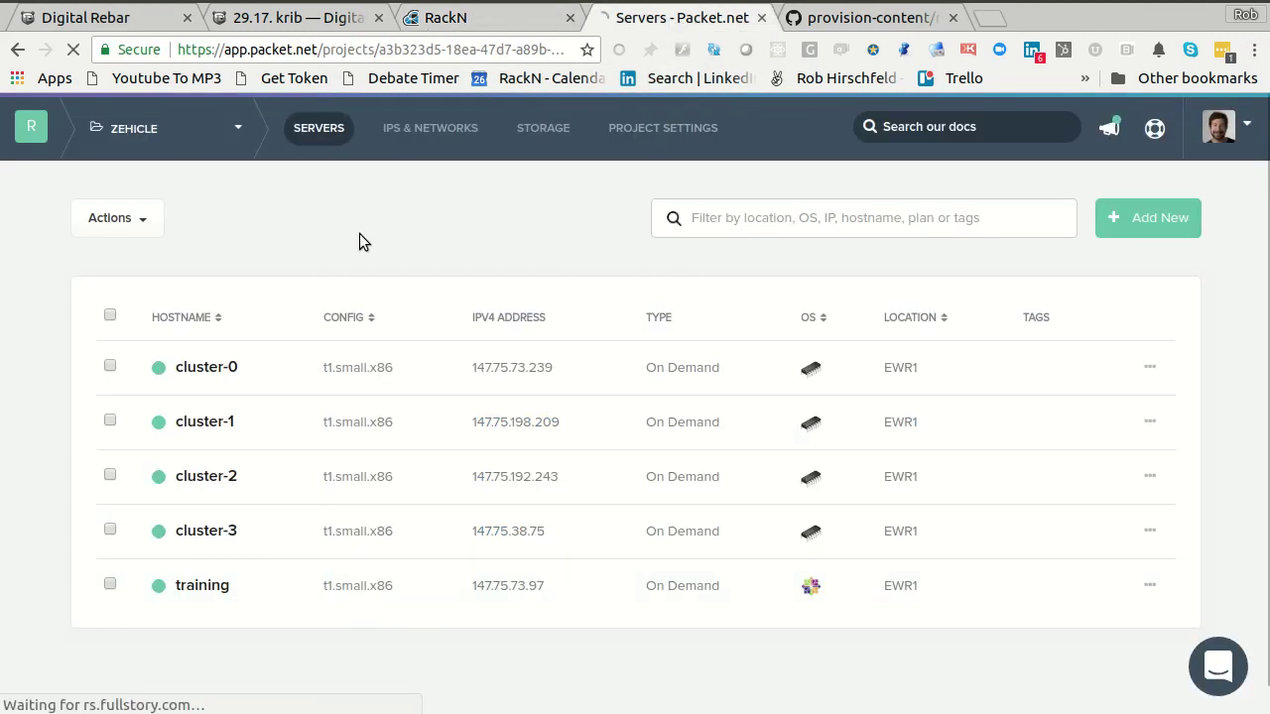
- Delete the cluster-3 server in Packet.net, confirming with its name 'cluster-3', then return to RackN
key(ctrl+r)
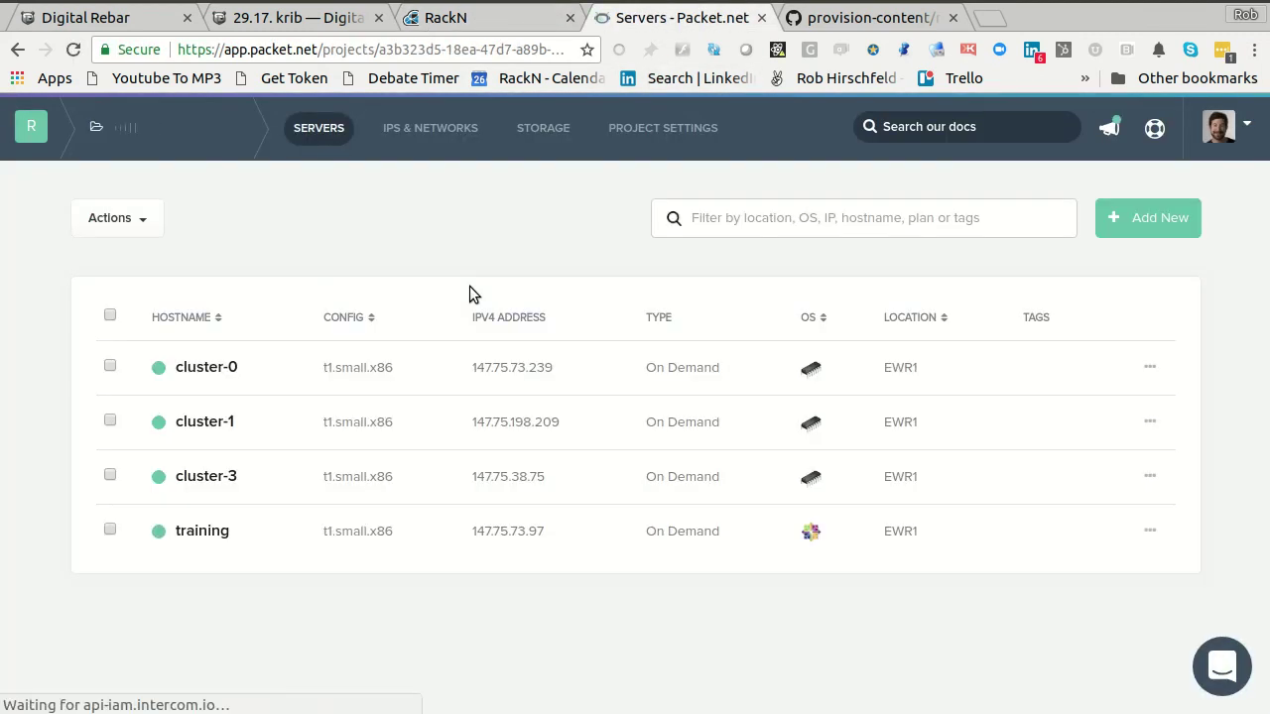
click(111, 476)
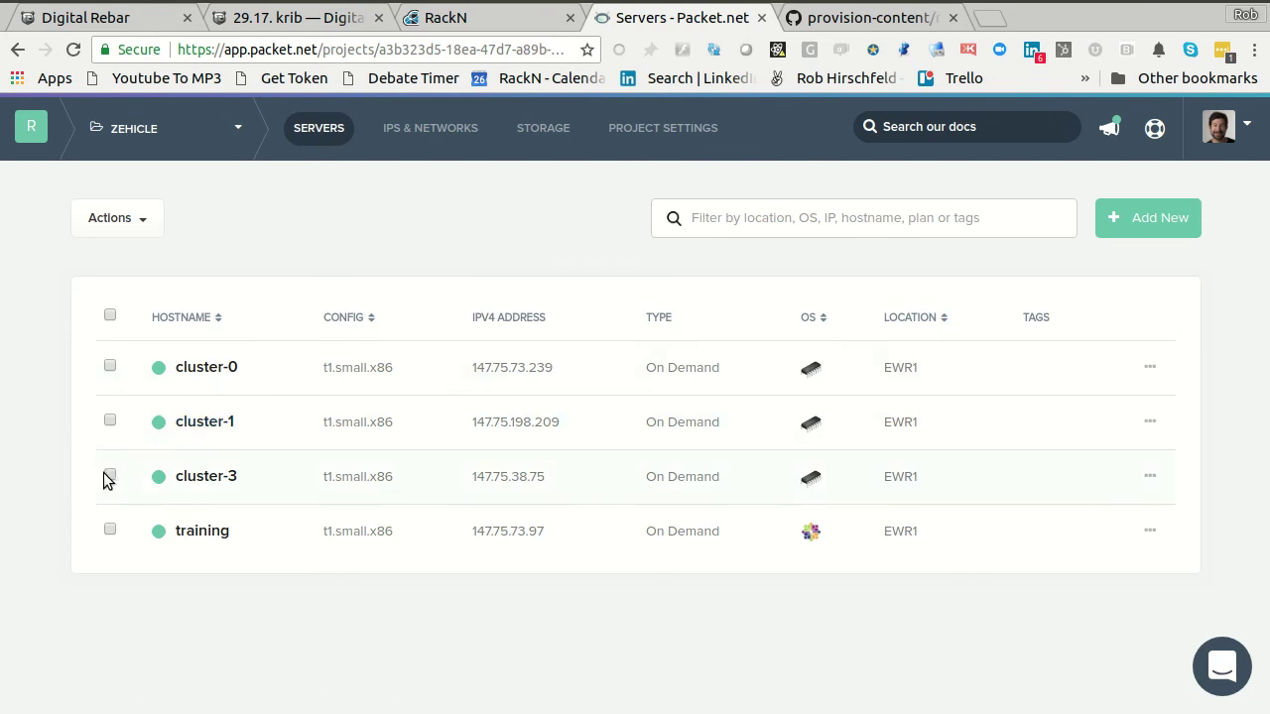
click(1150, 477)
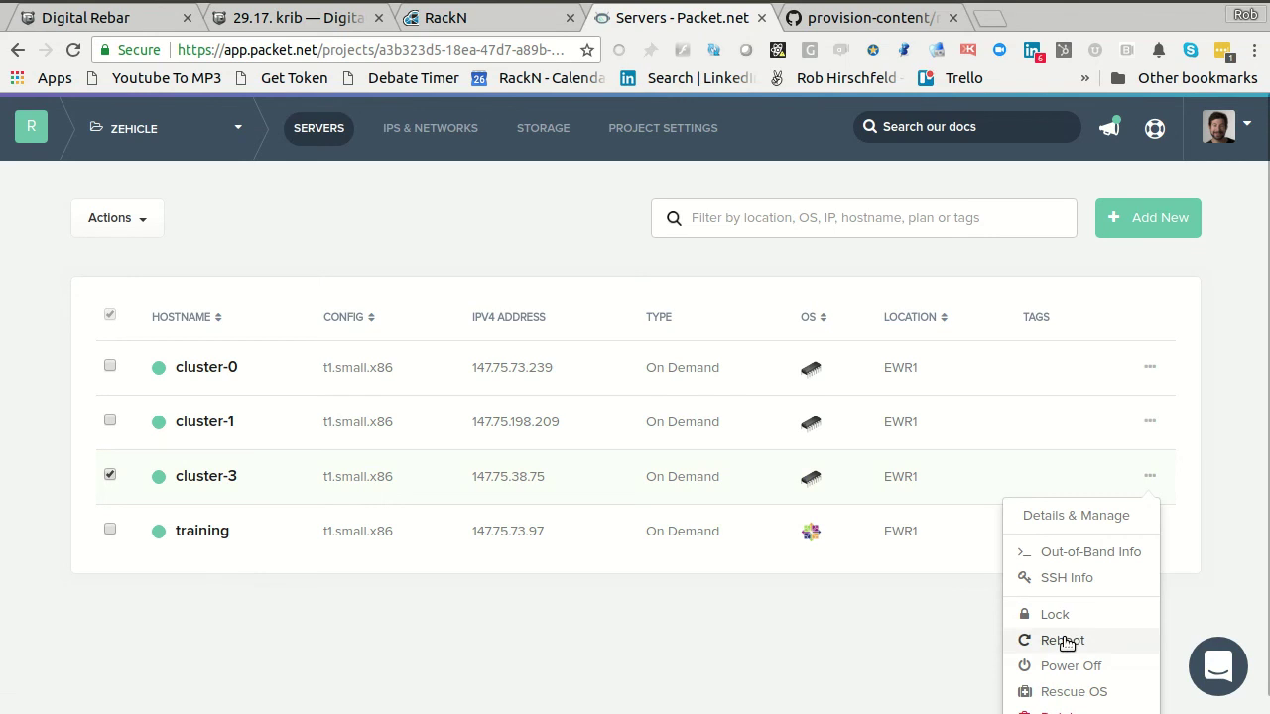
click(1046, 712)
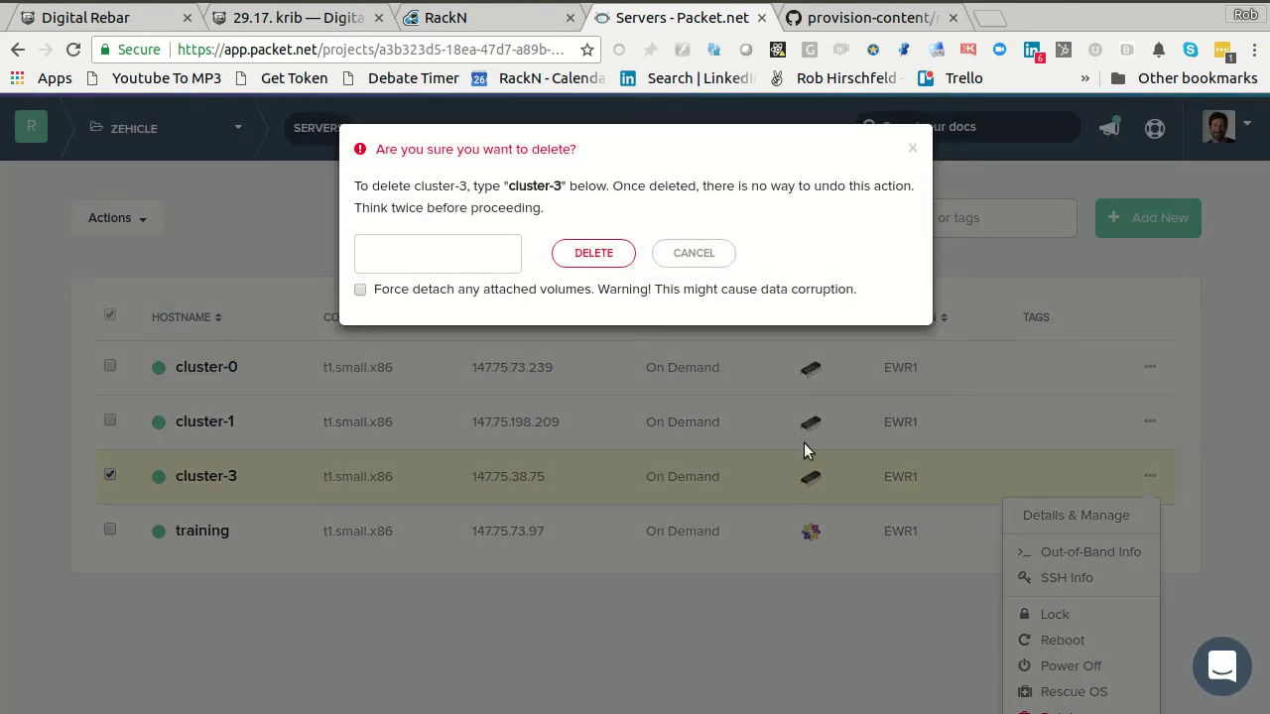
click(430, 256)
text(cluster-3)
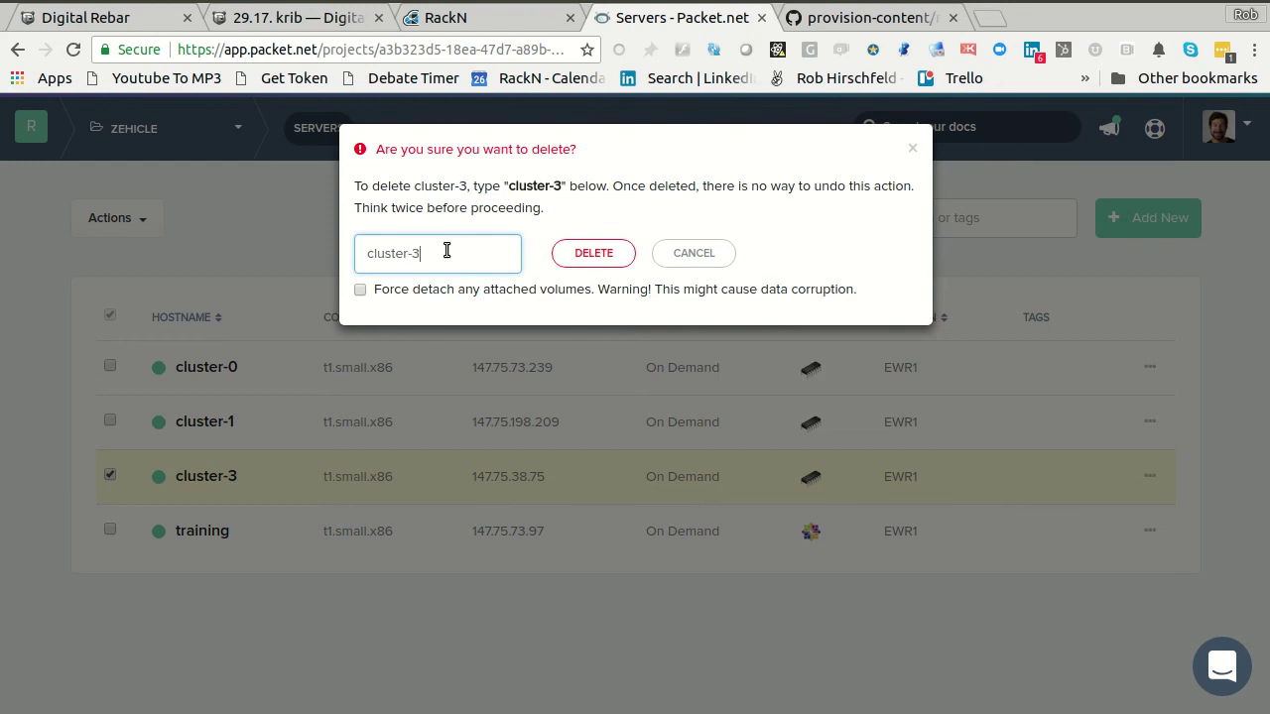
click(591, 260)
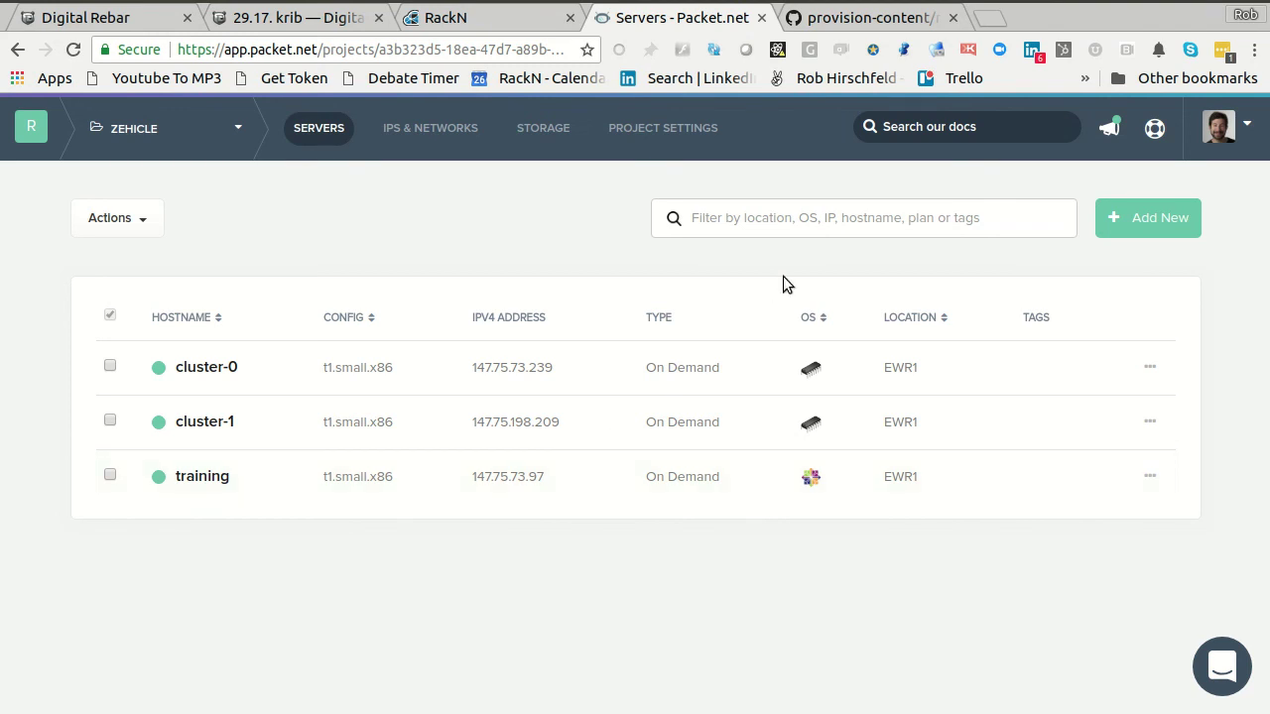
click(480, 18)
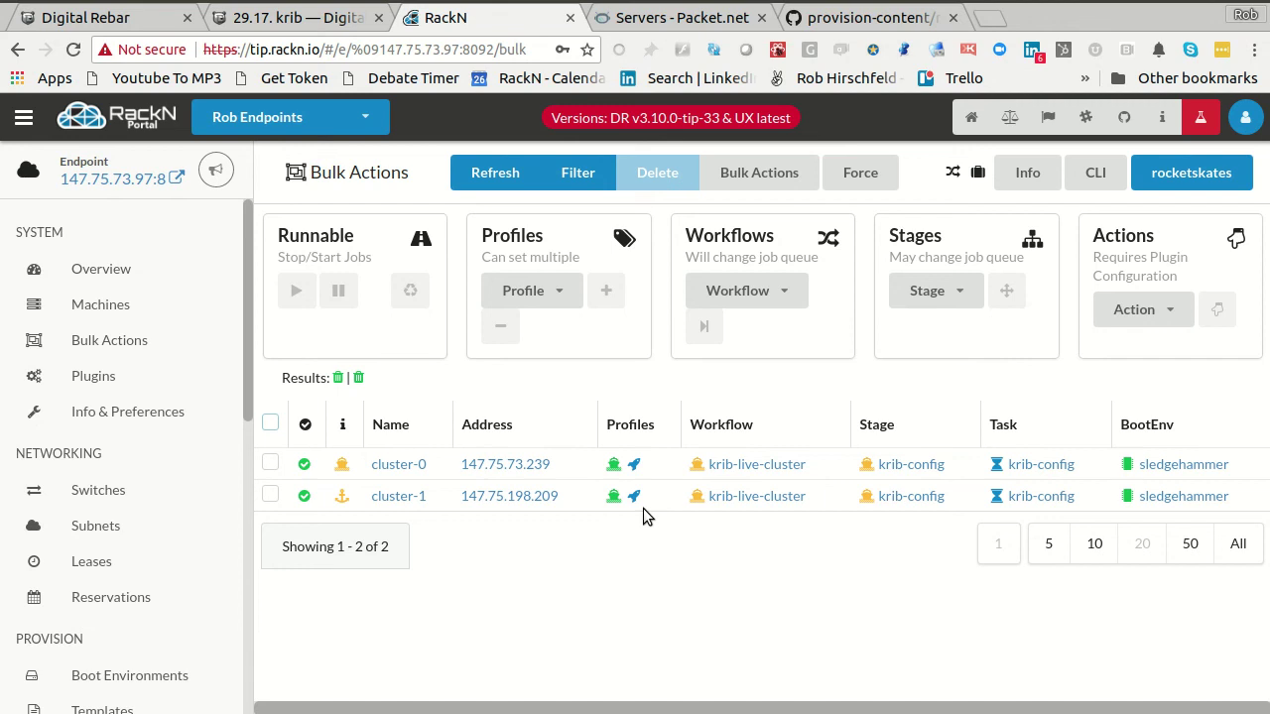
- Recall the drpcli command saving the demo profile's krib/cluster-admin-conf to admin.conf
key(alt+Tab)
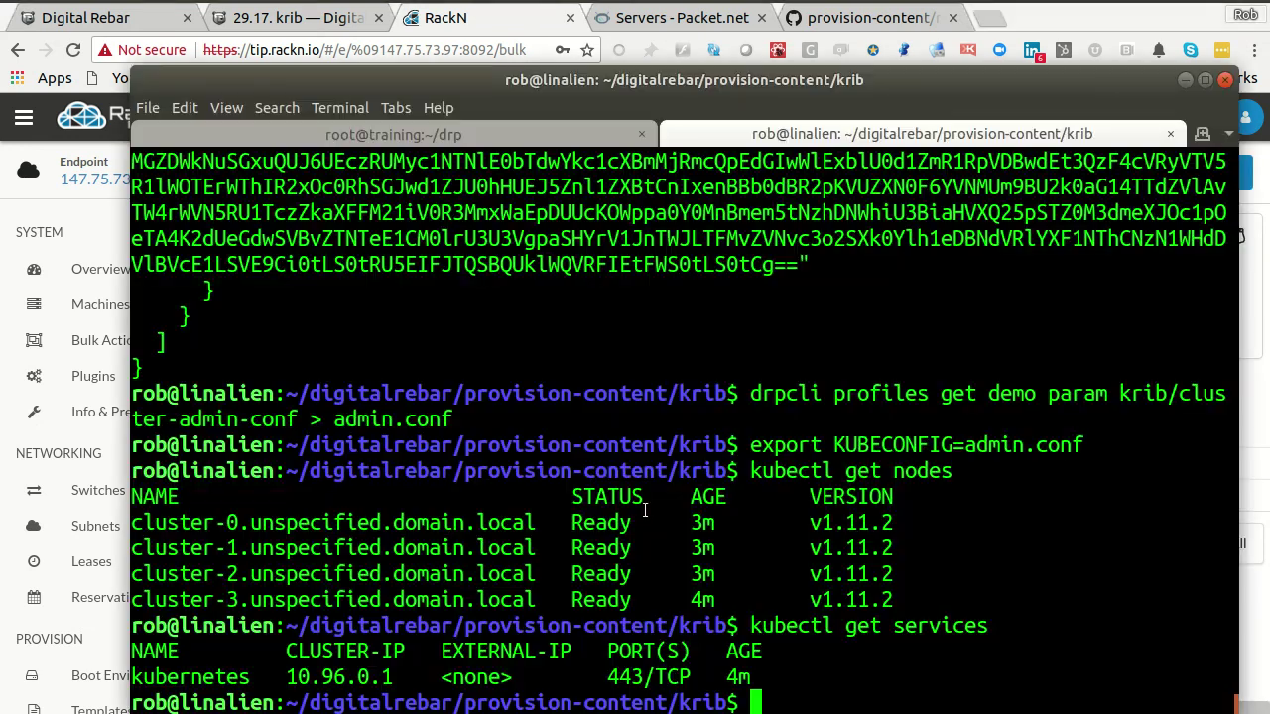
text(c)
key(BackSpace)
key(Up)
key(Up)
key(Up)
key(Up)
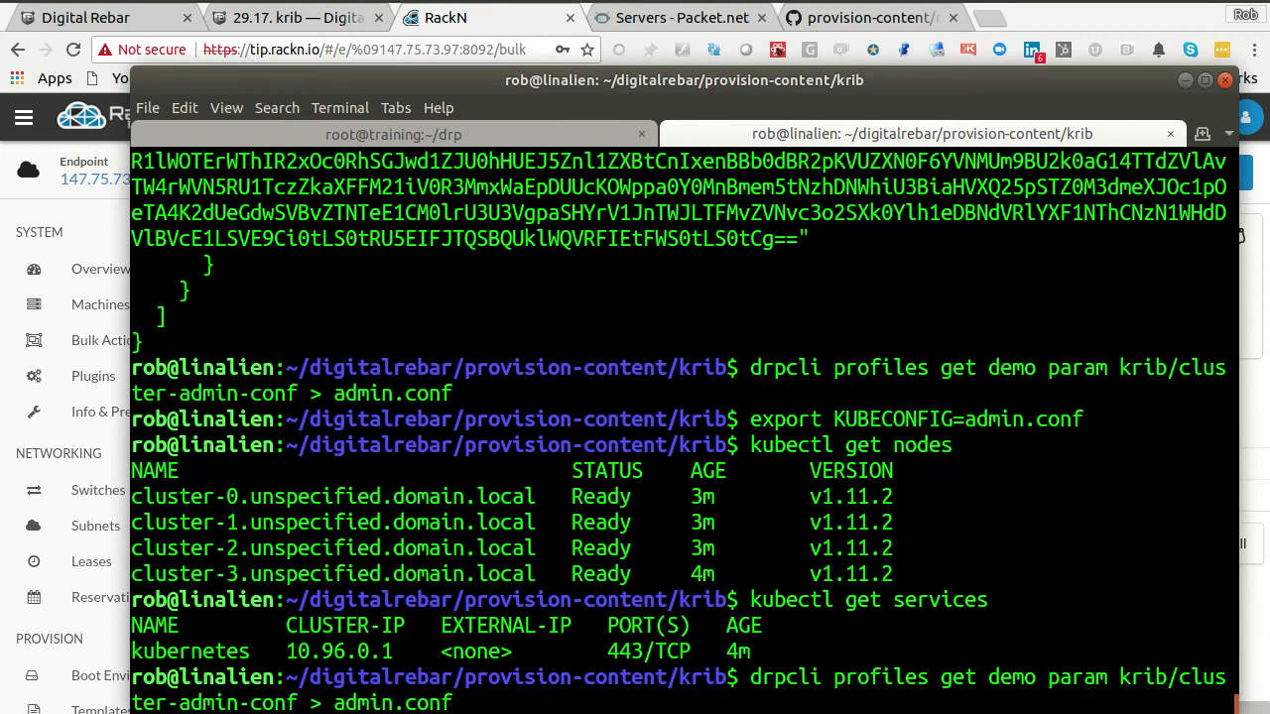